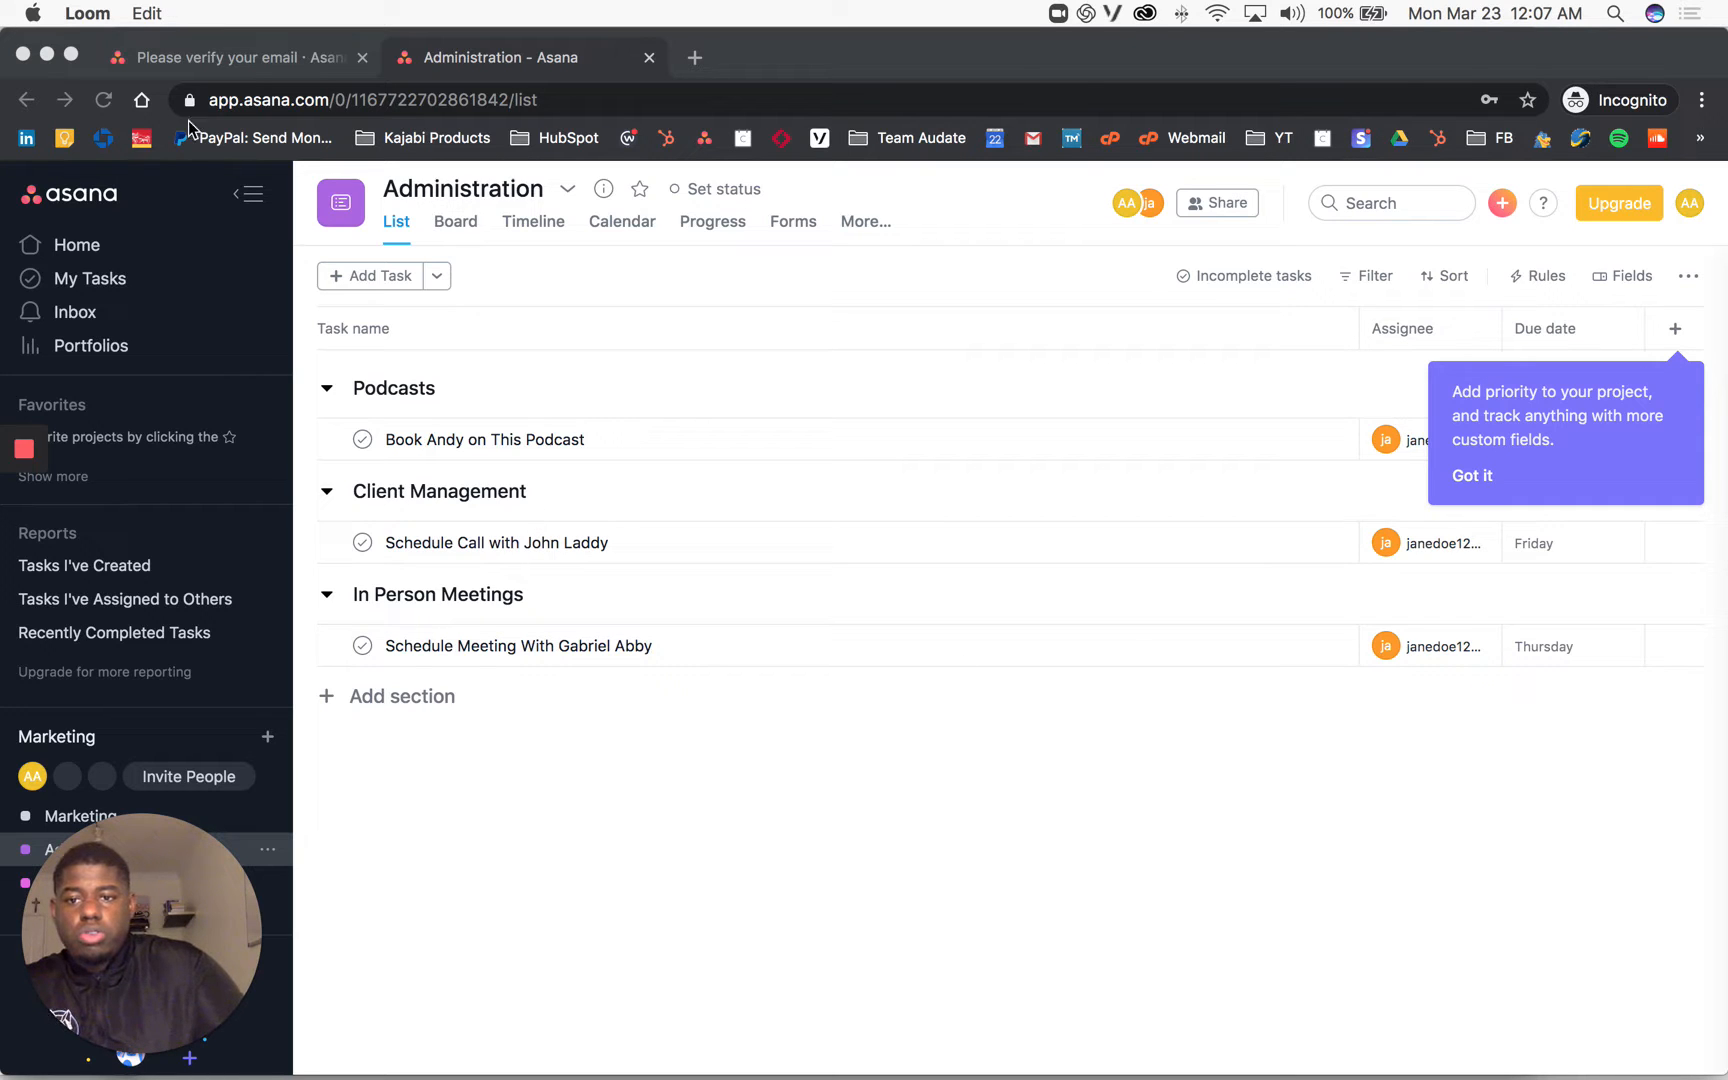
Step: Insert a new empty task below the first task in the Podcasts section
left_click(360, 275)
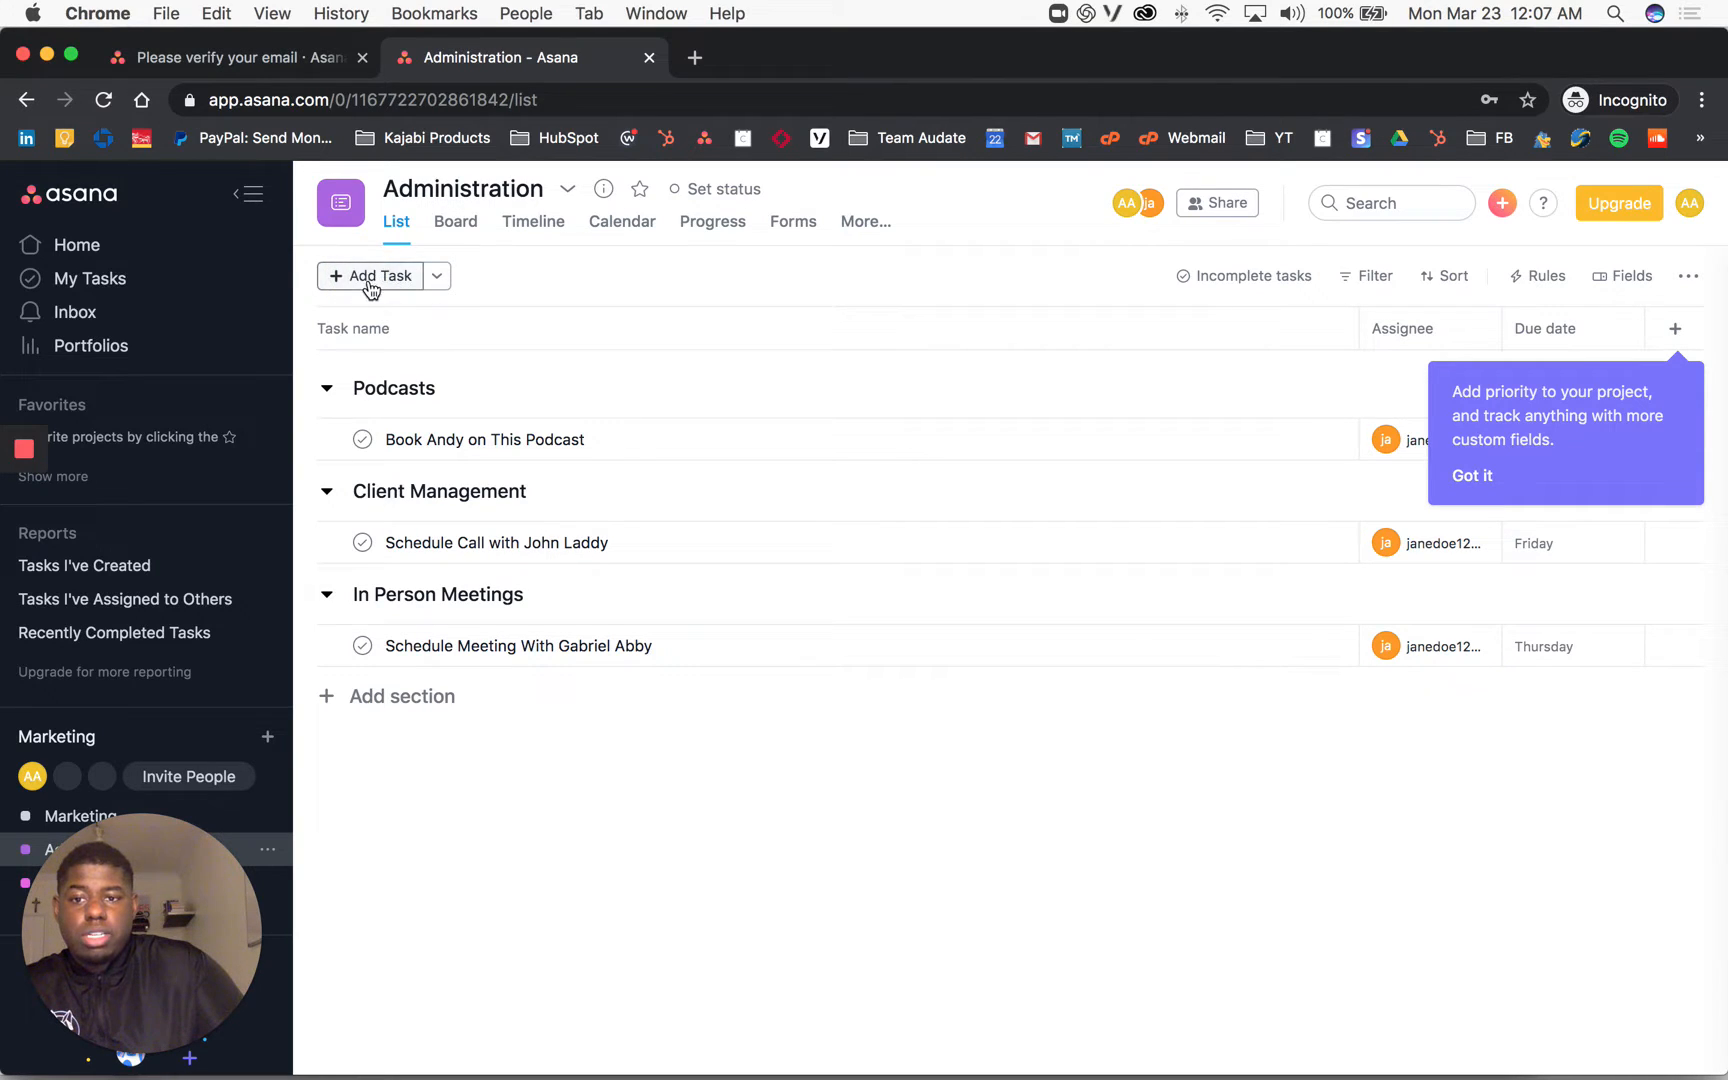
left_click(434, 440)
left_click(515, 440)
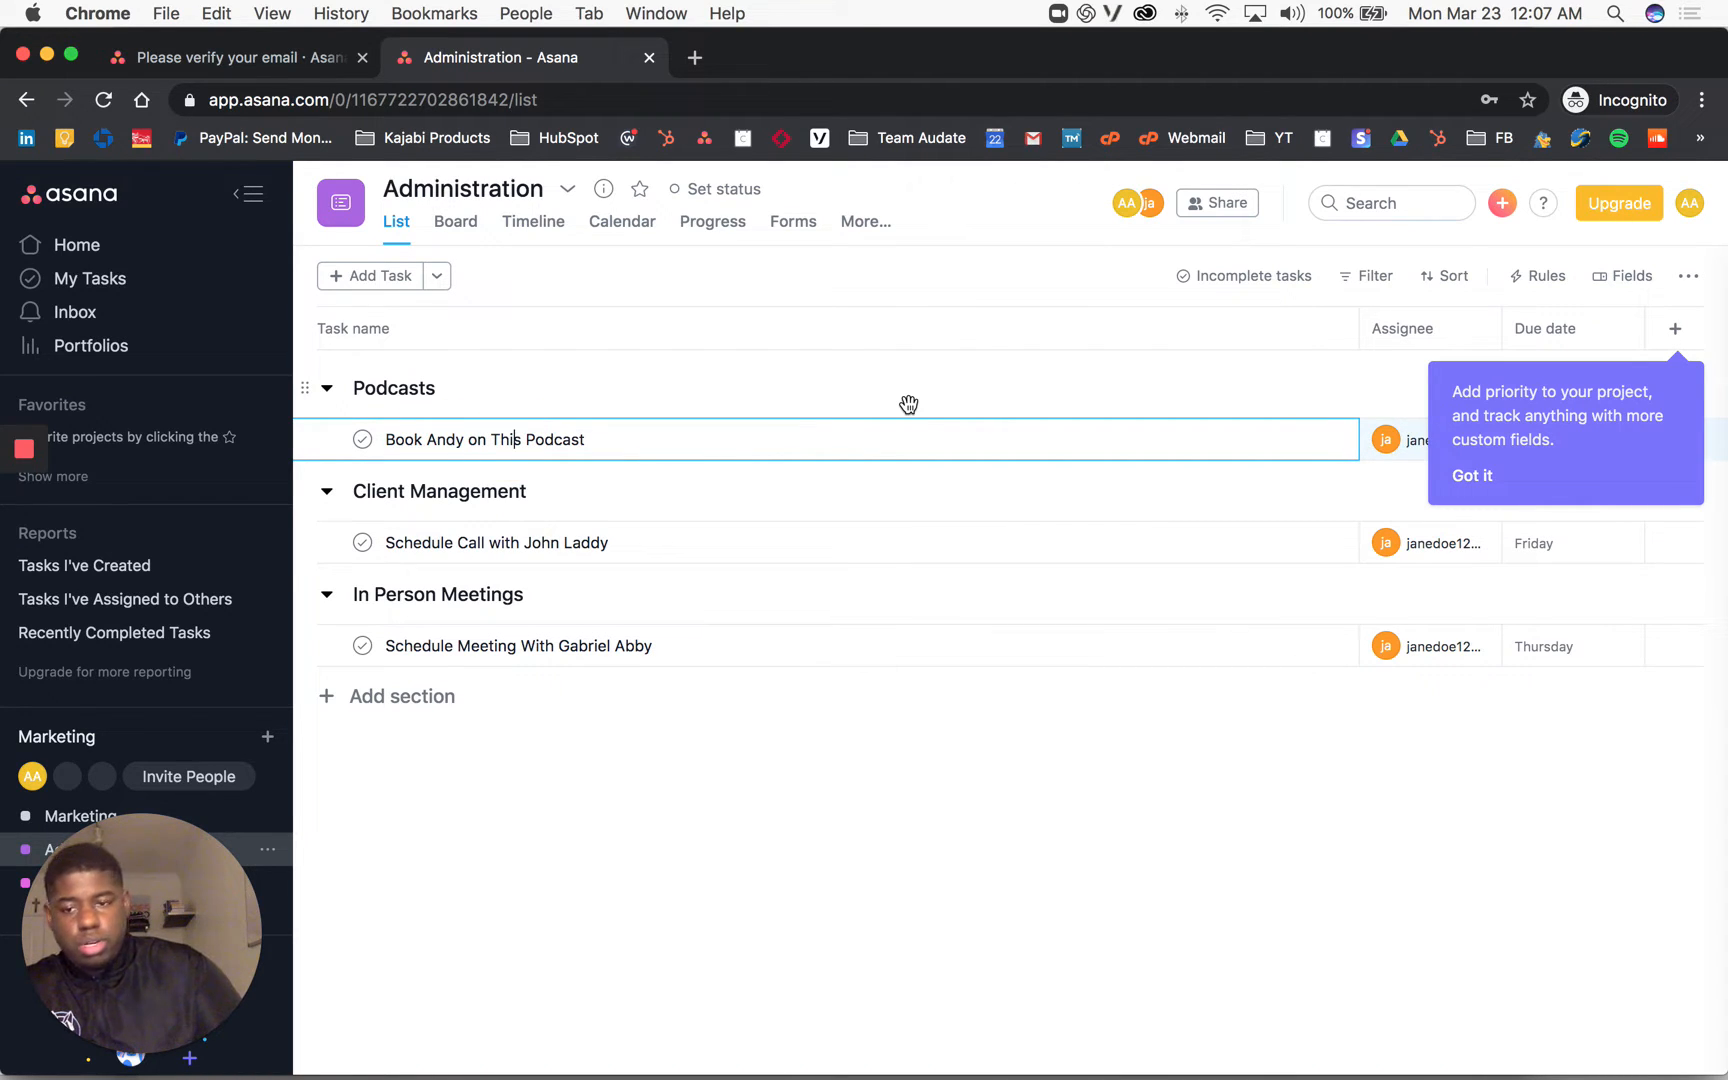
key("Return")
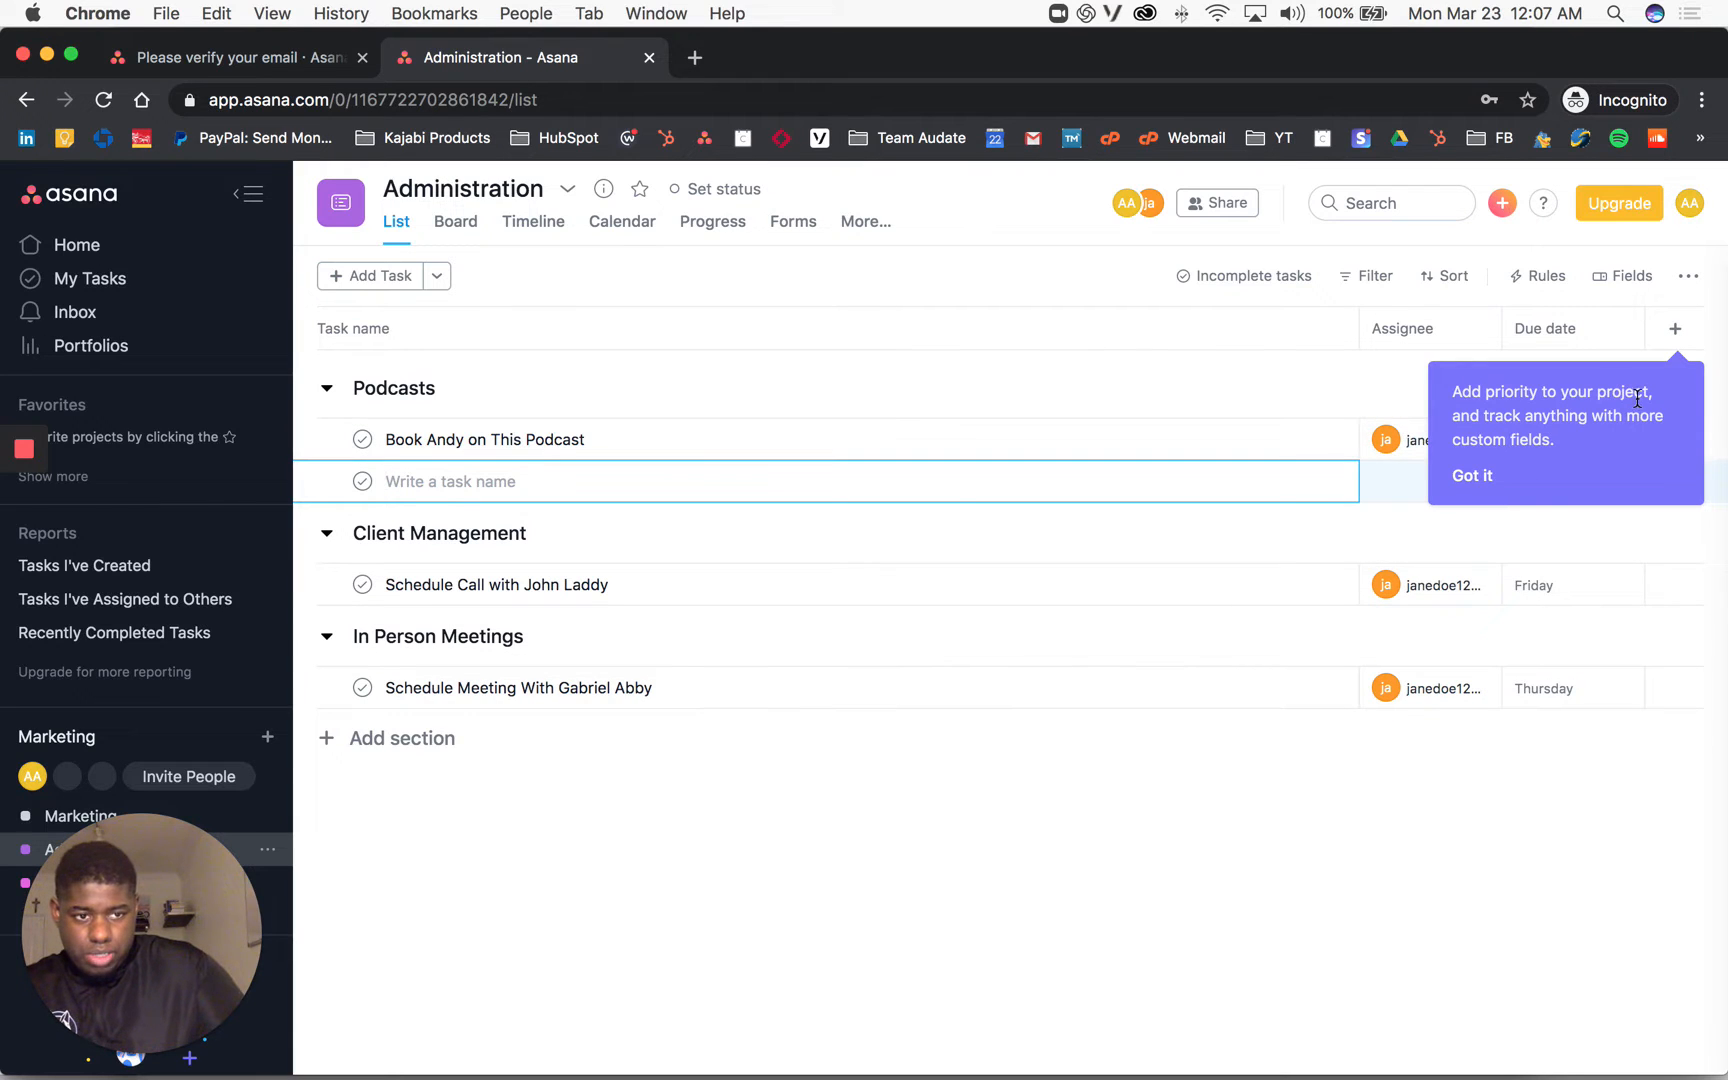
left_click(1464, 478)
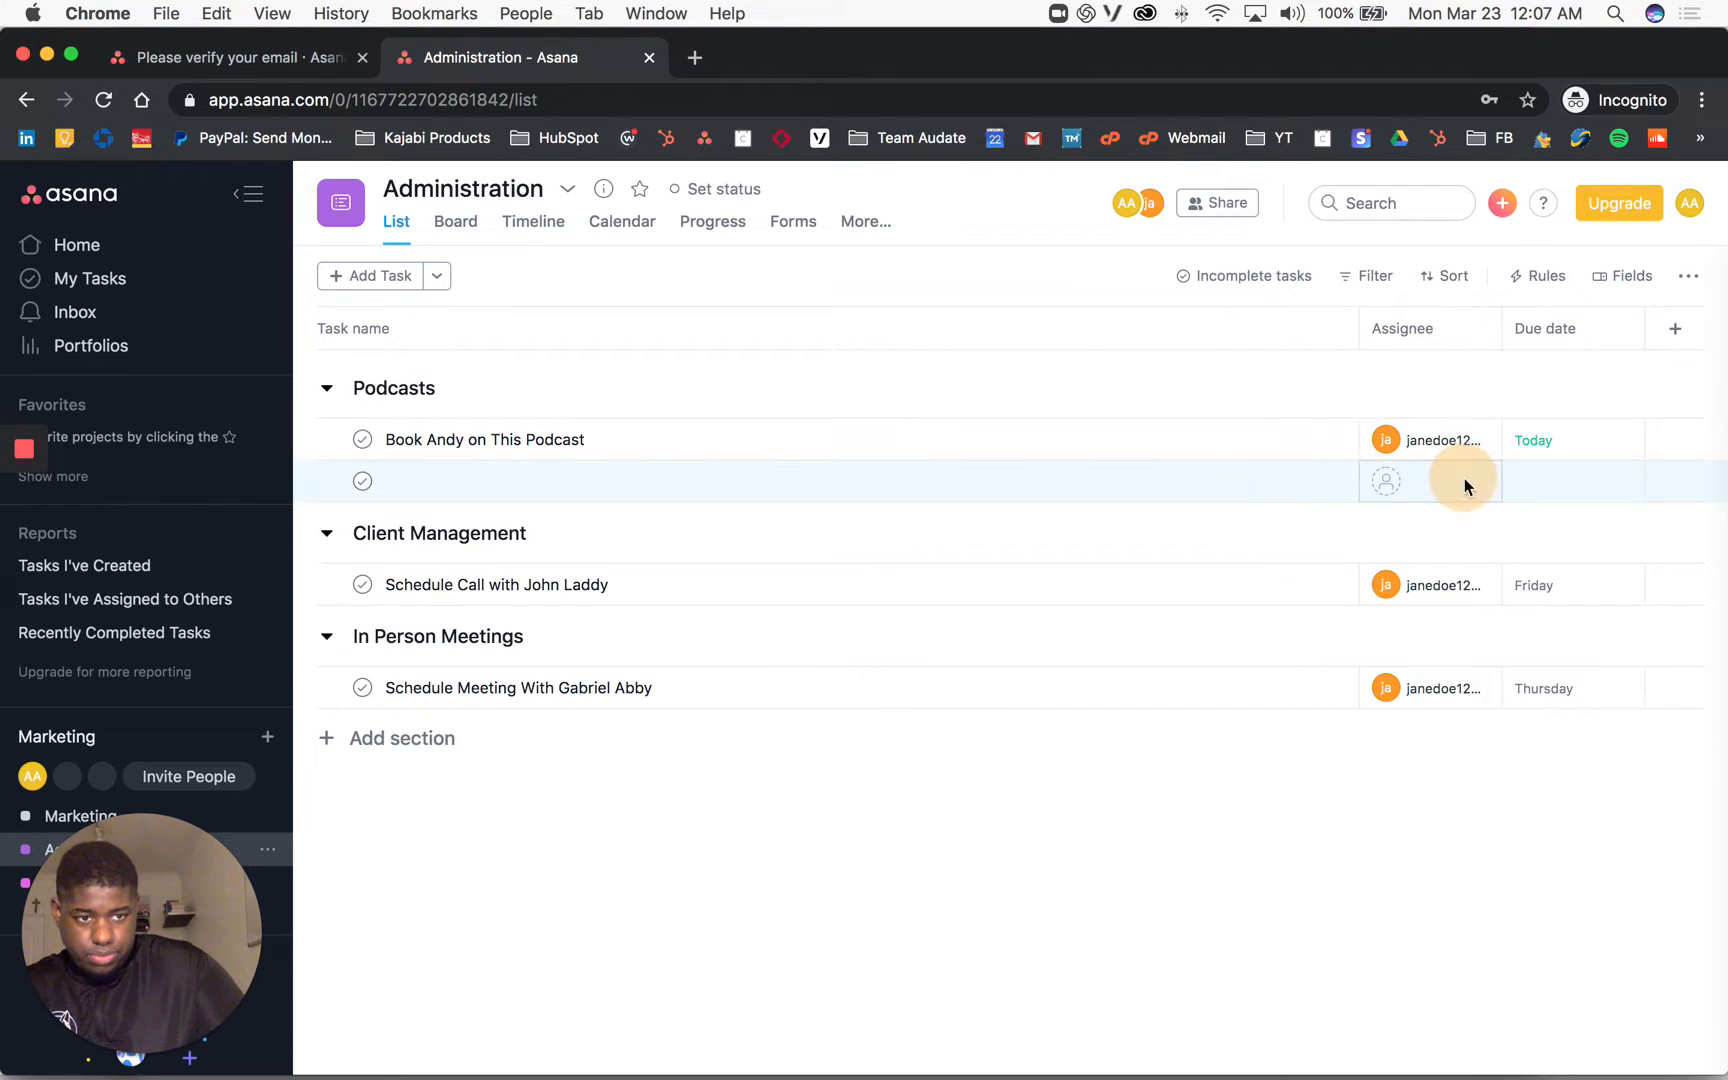
Step: Name the new task to schedule the guest on the Progression Show Podcast and open its details
left_click(436, 487)
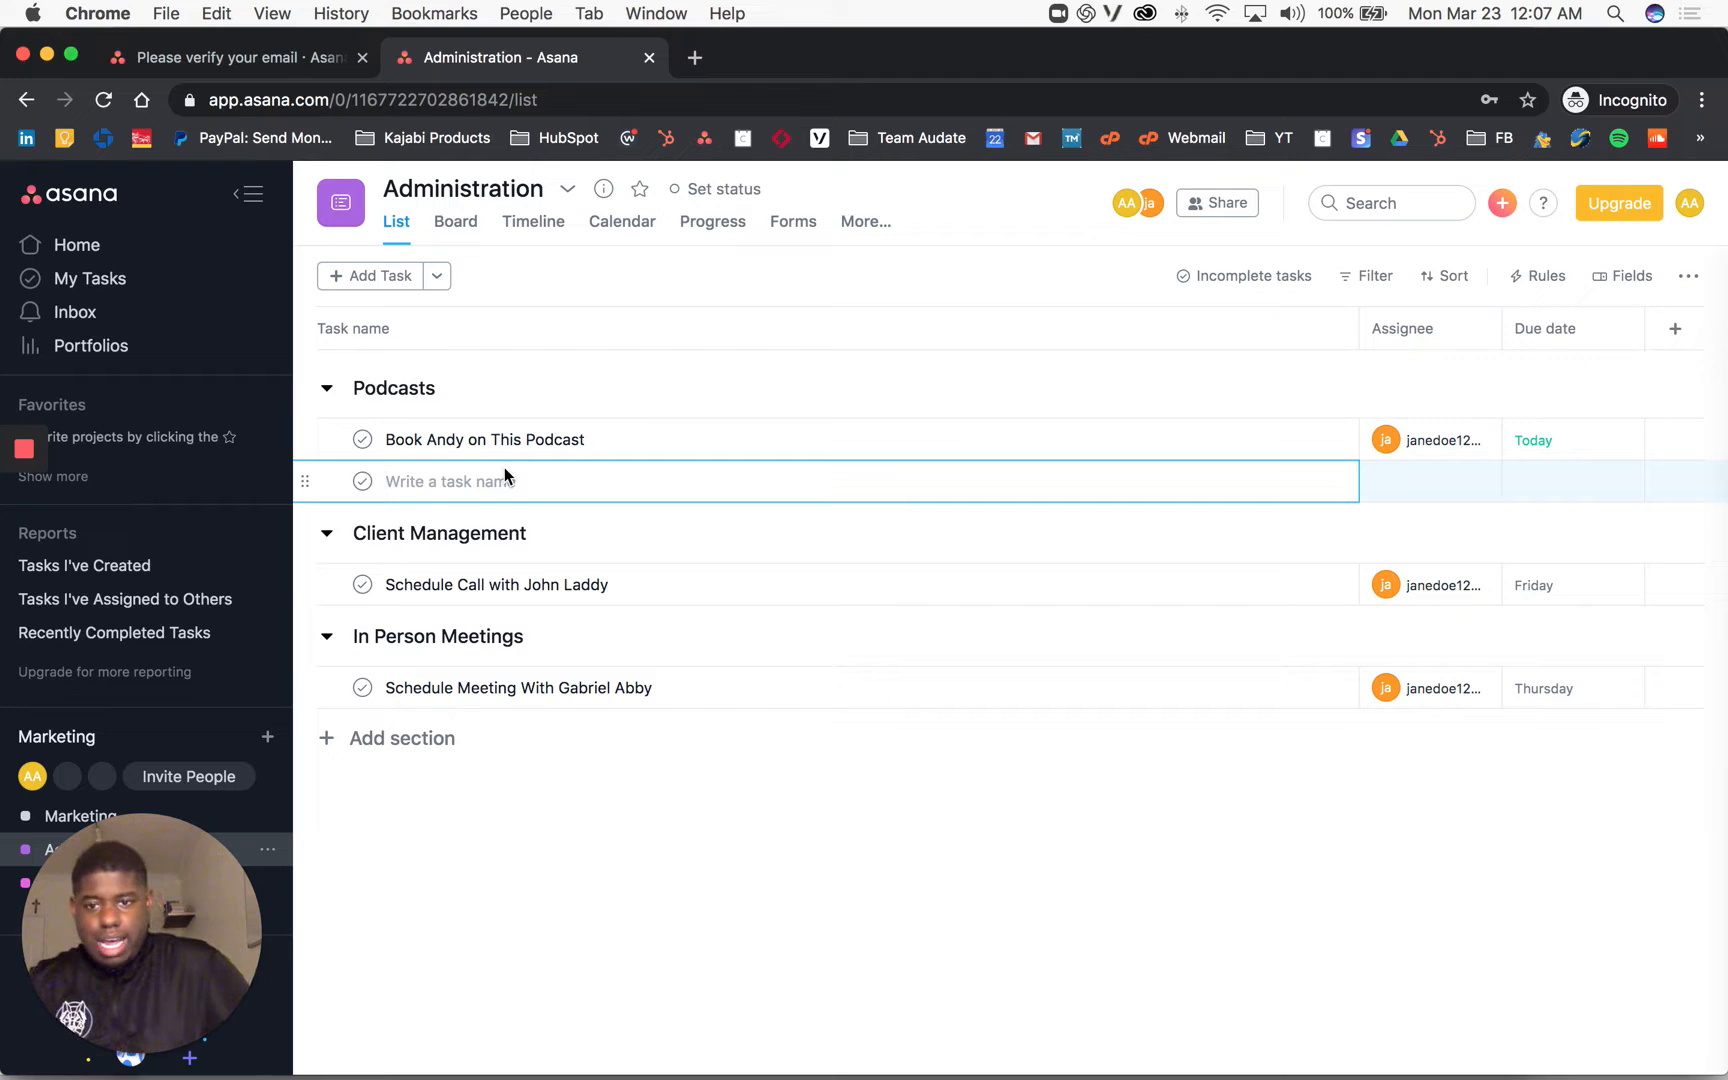
type("Scheud")
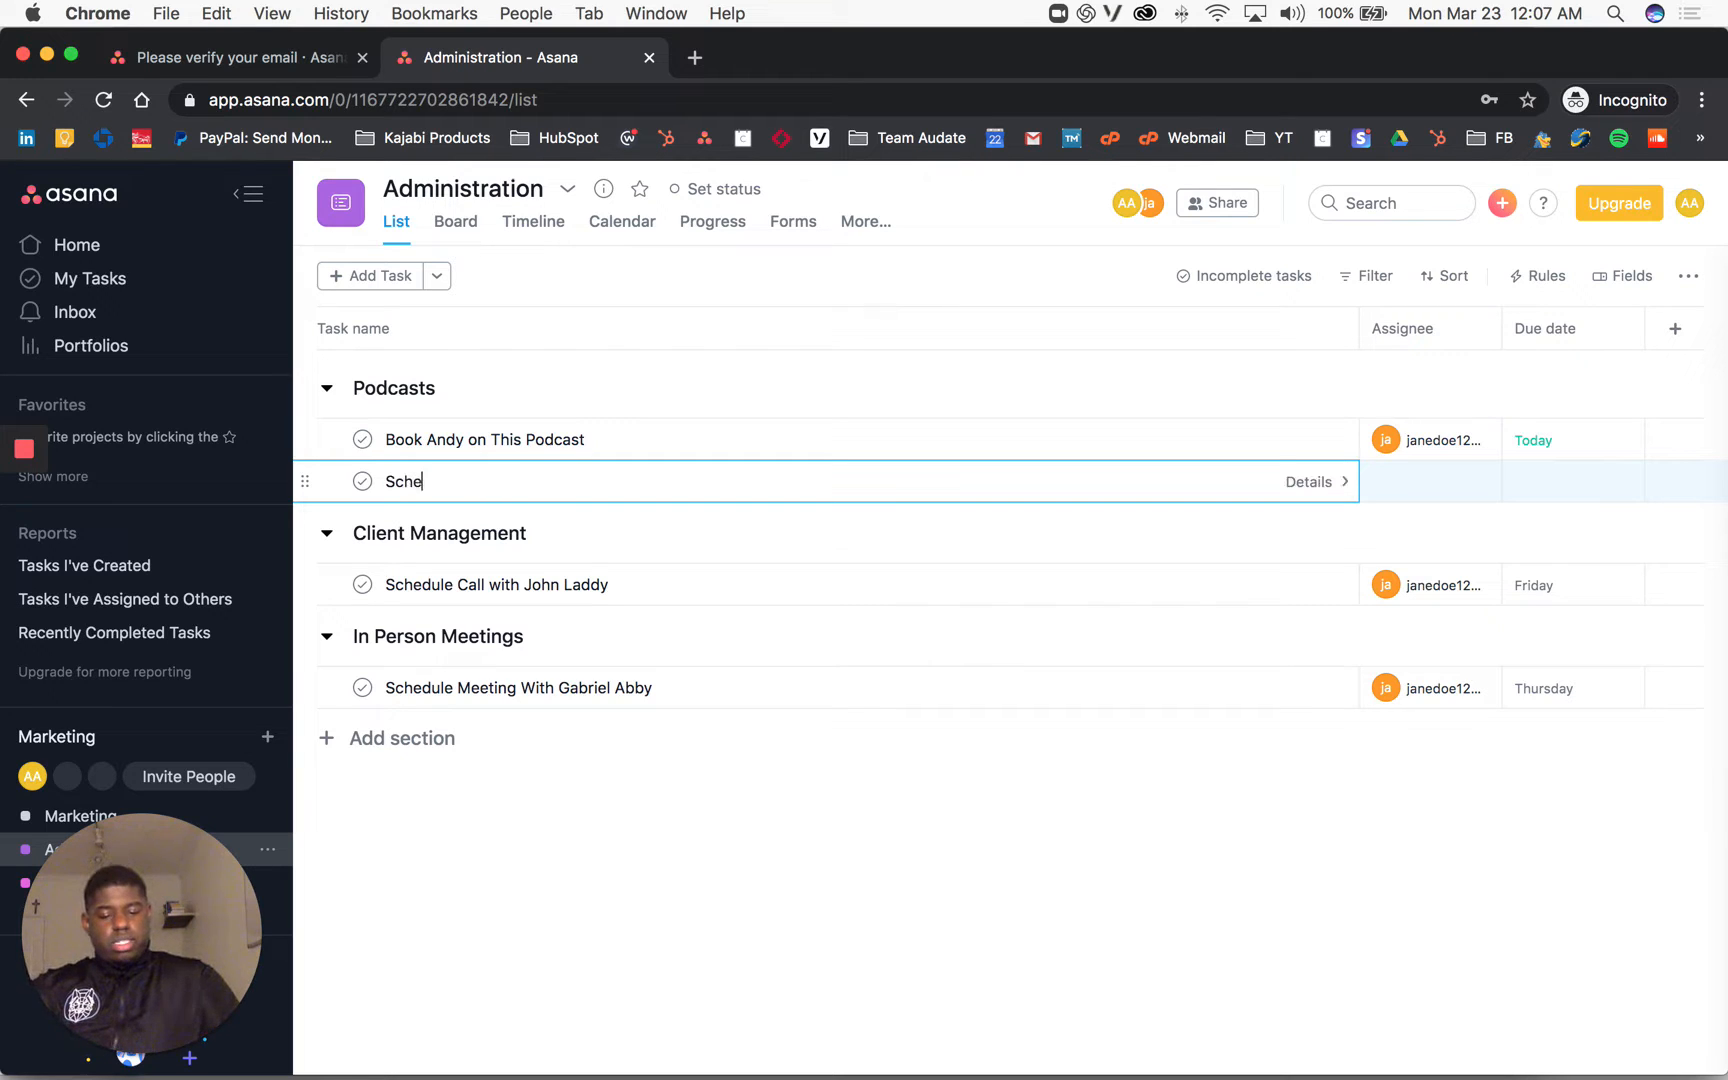
key("BackSpace")
type("edu")
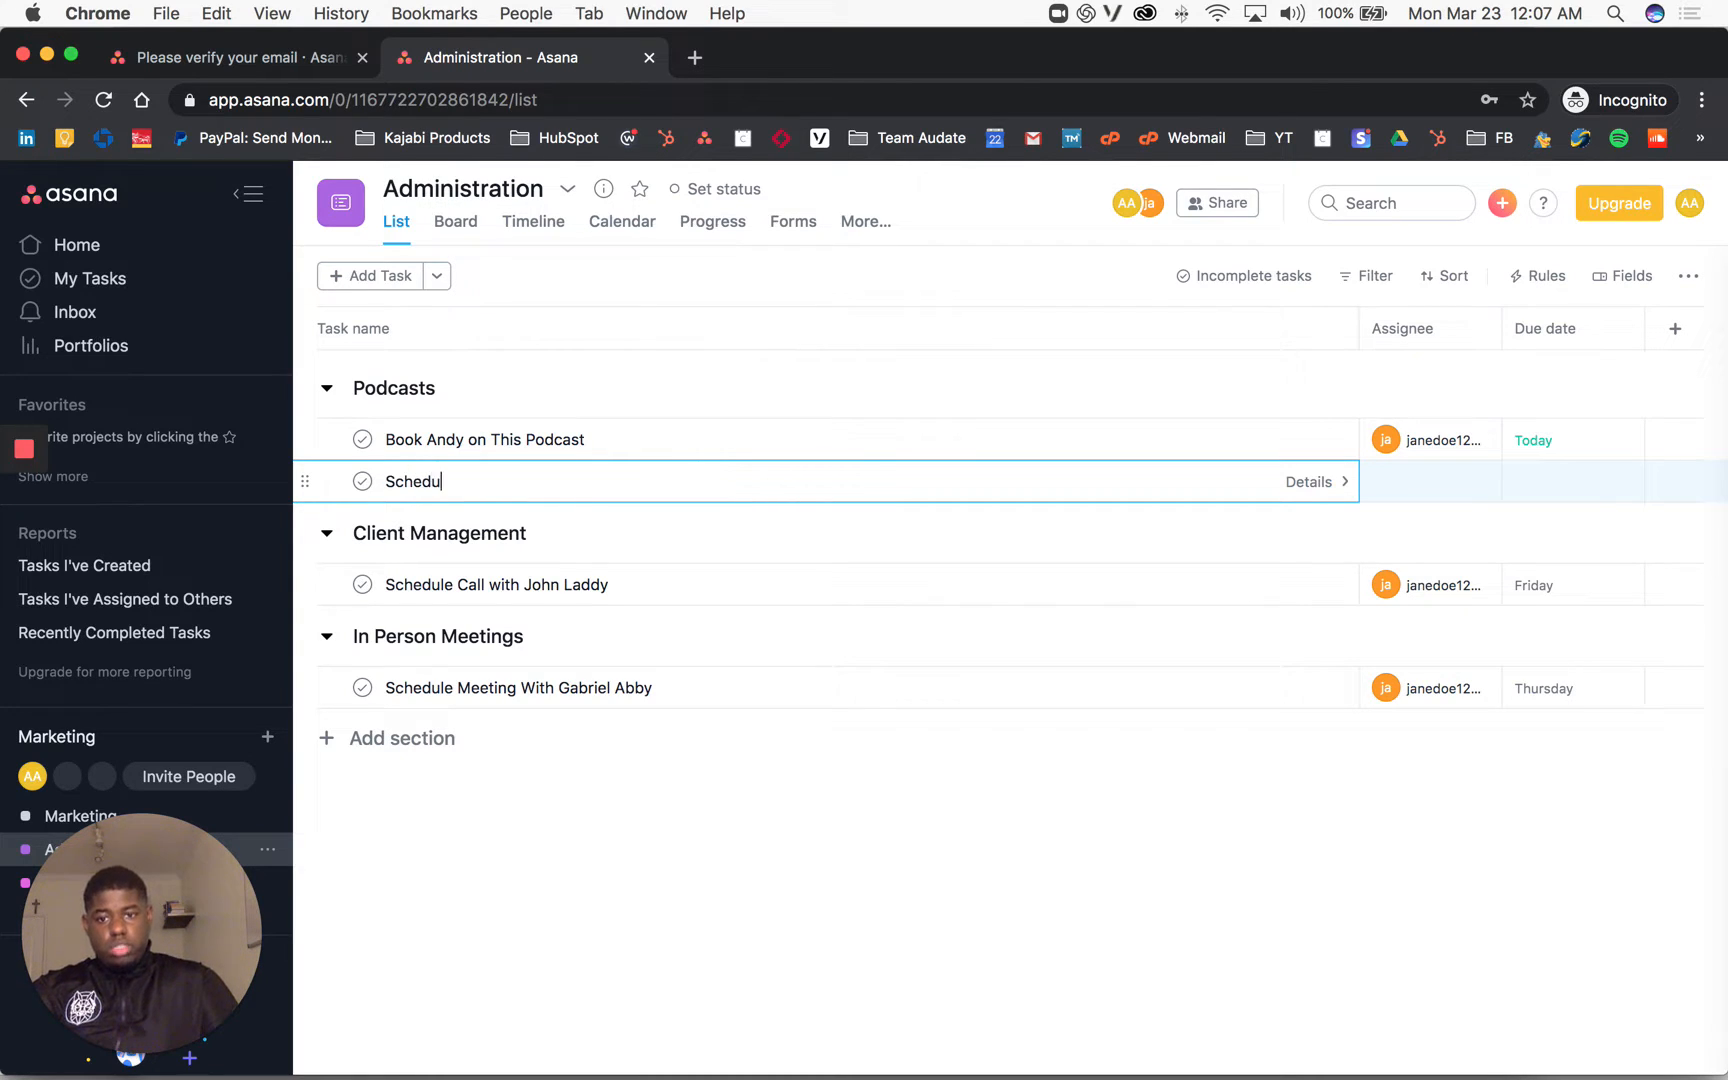
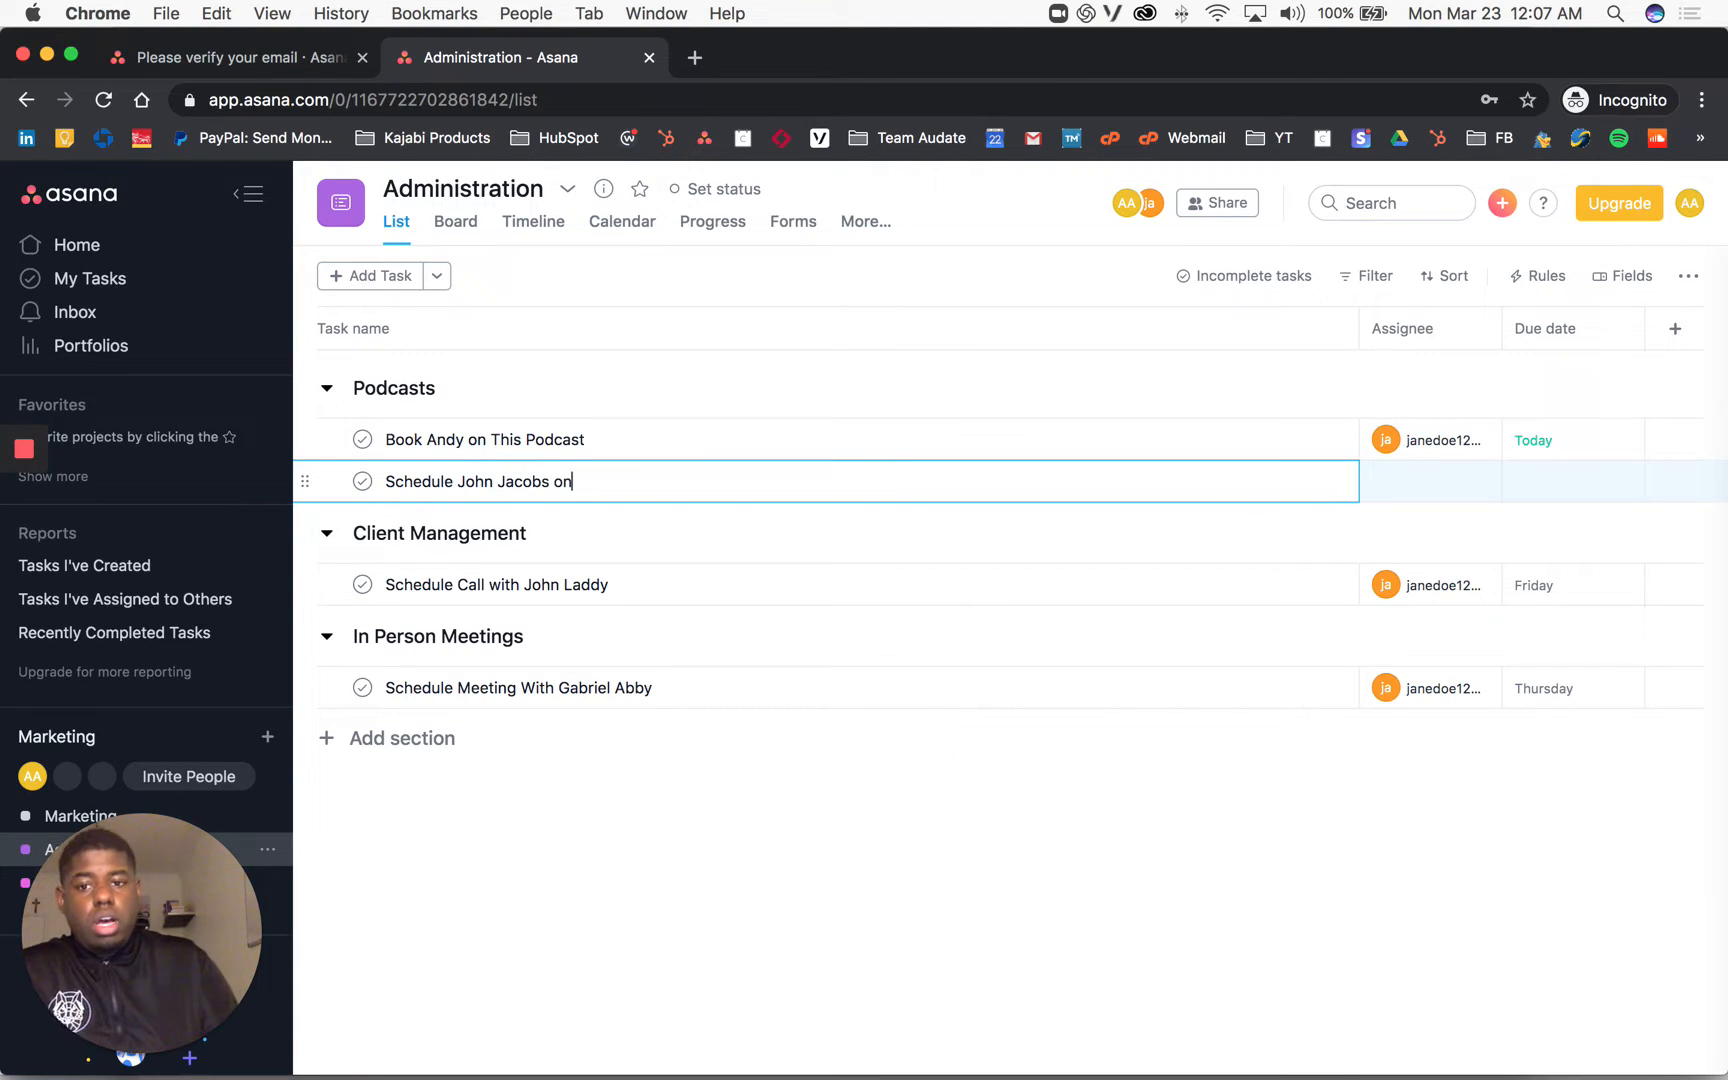
type(" the Progression Show Podcas")
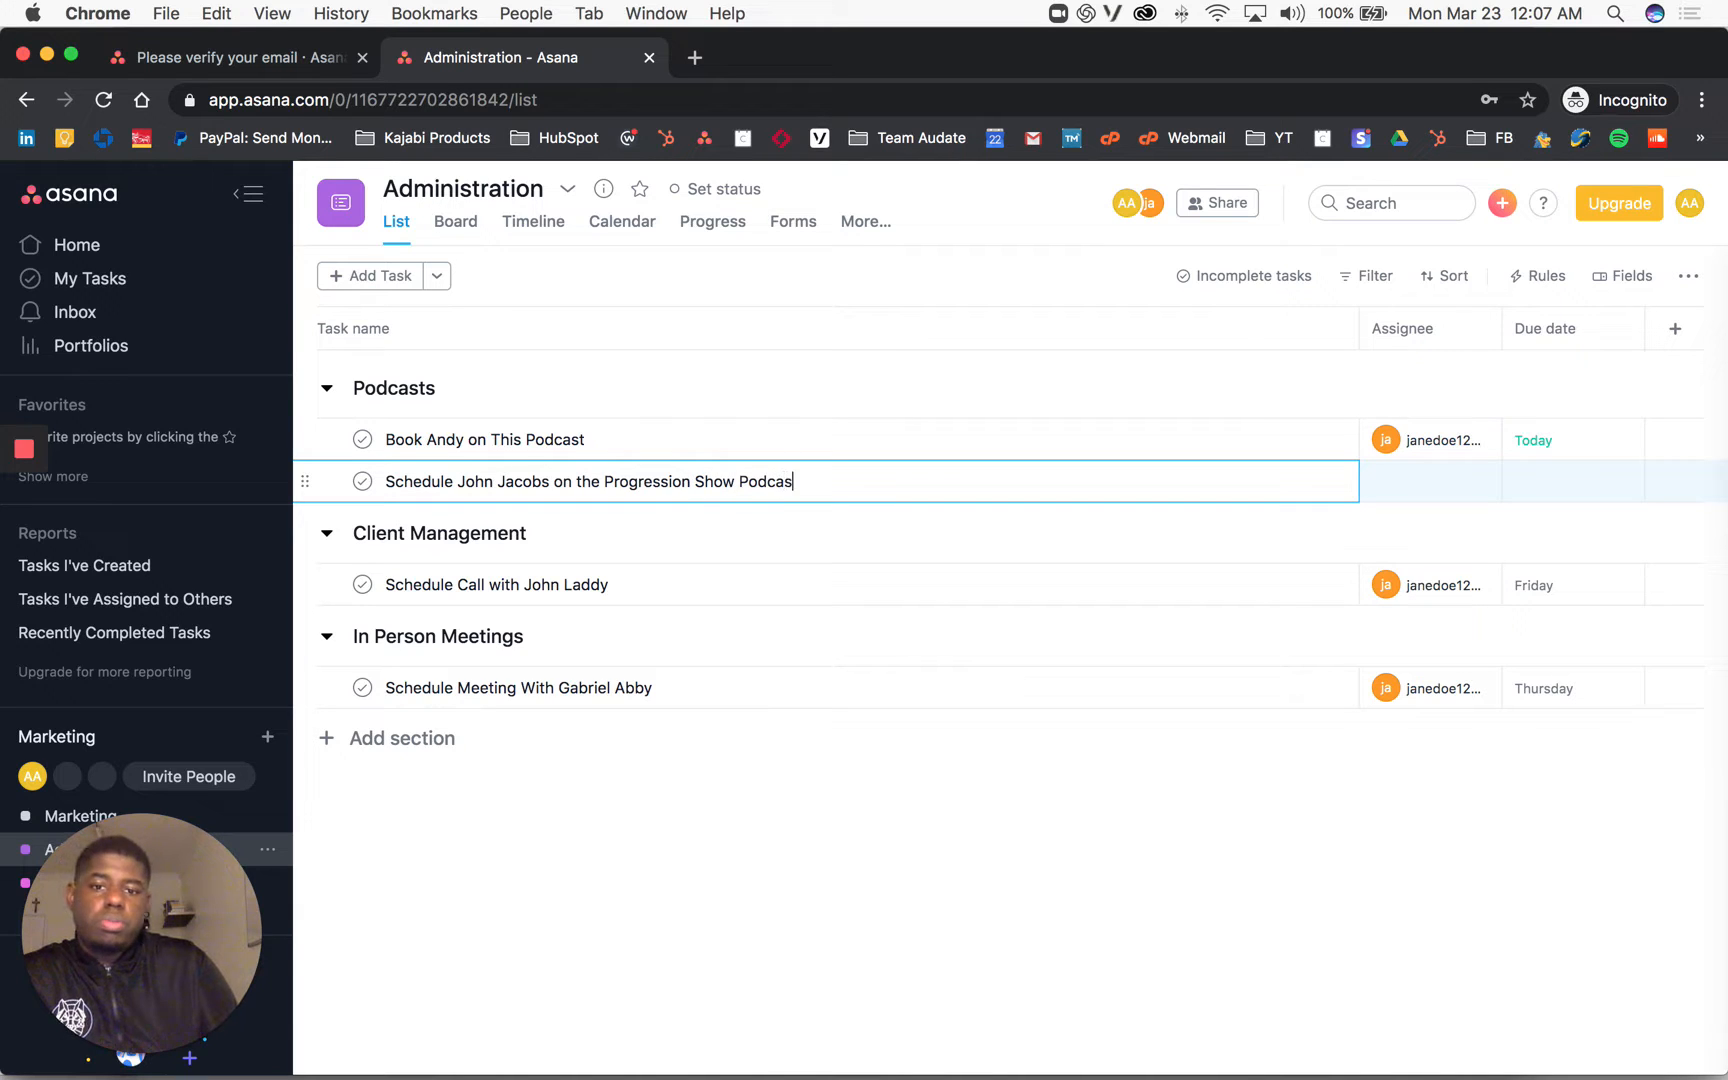
type("t")
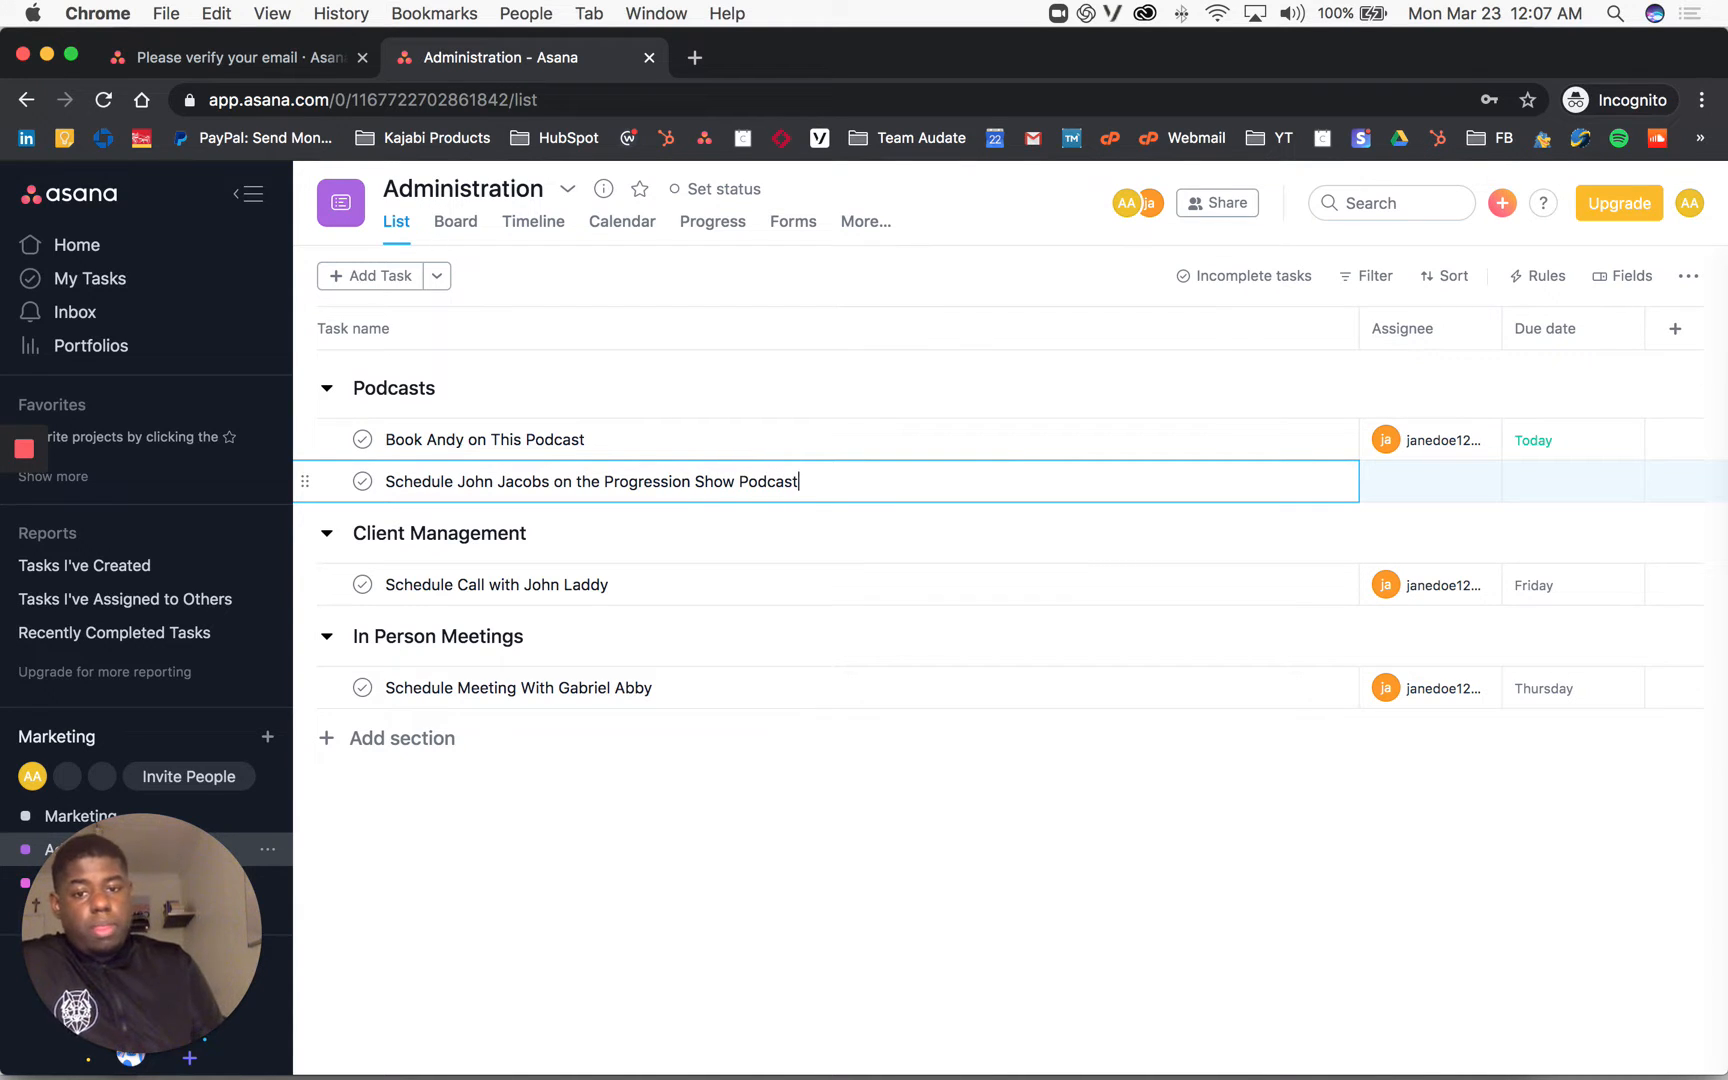
left_click(1319, 482)
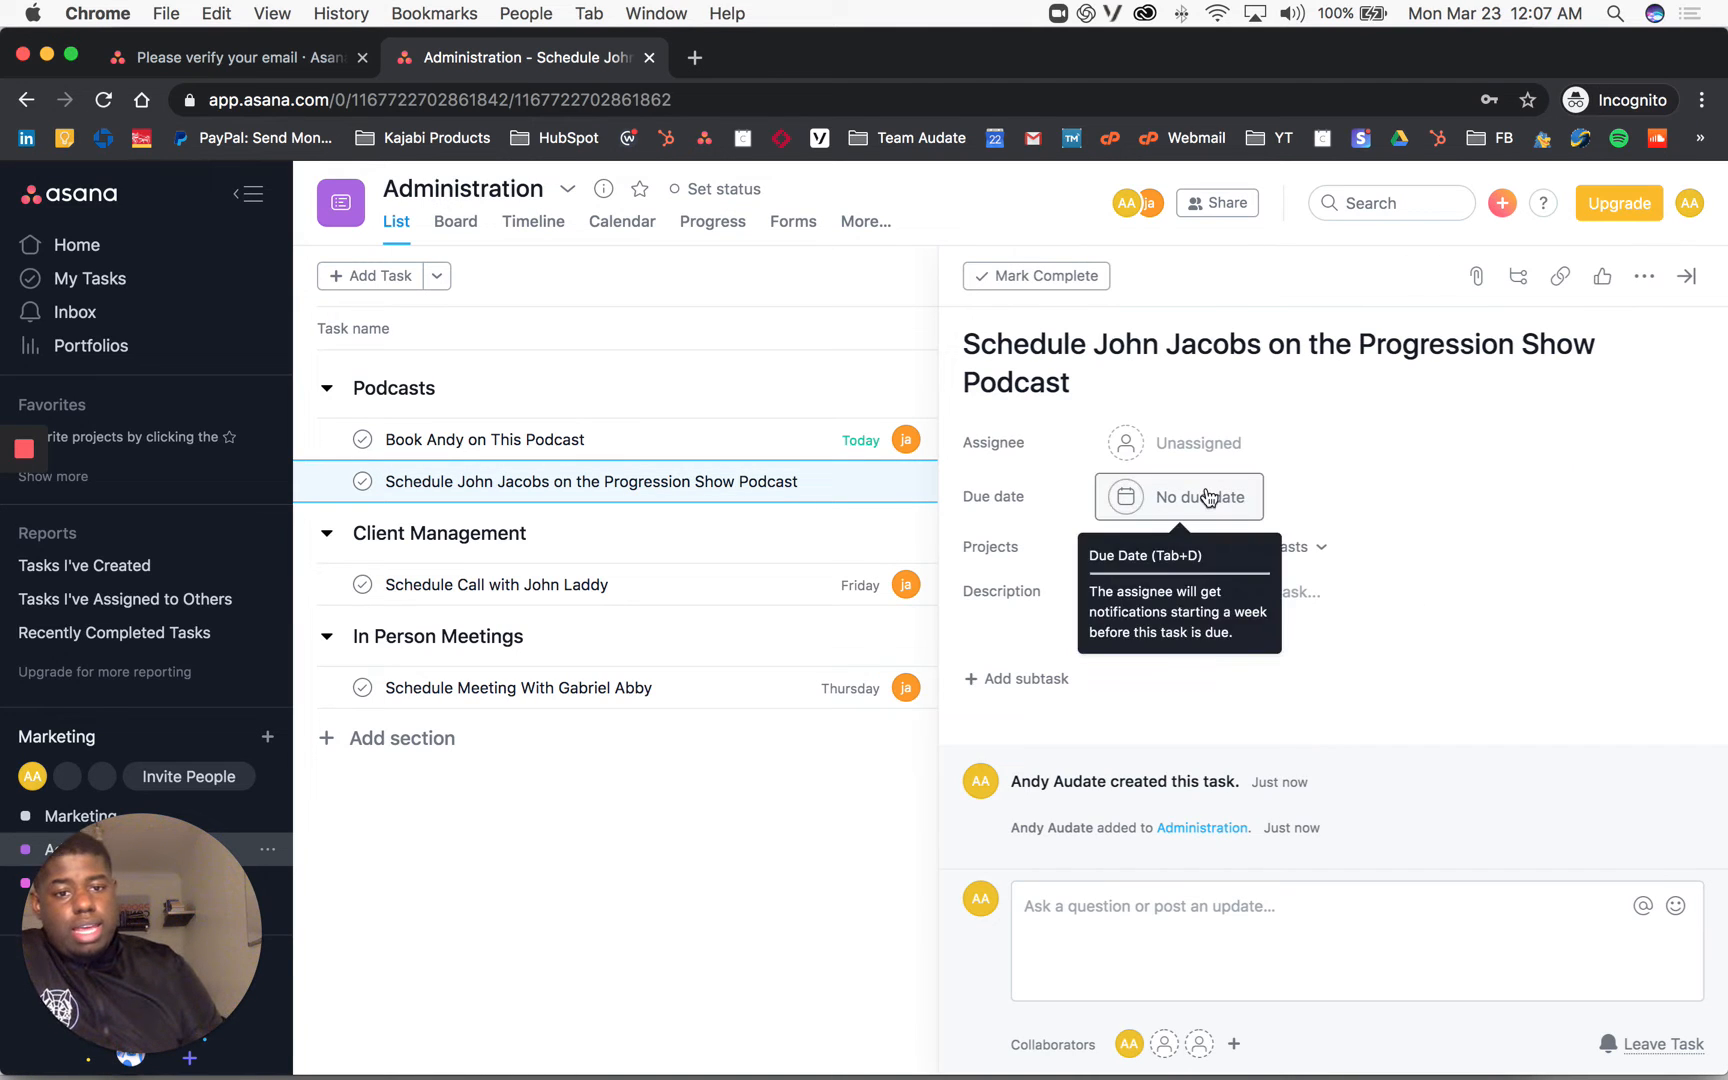
Step: Set the due date to Wednesday the 25th and assign the task to a teammate
left_click(1205, 494)
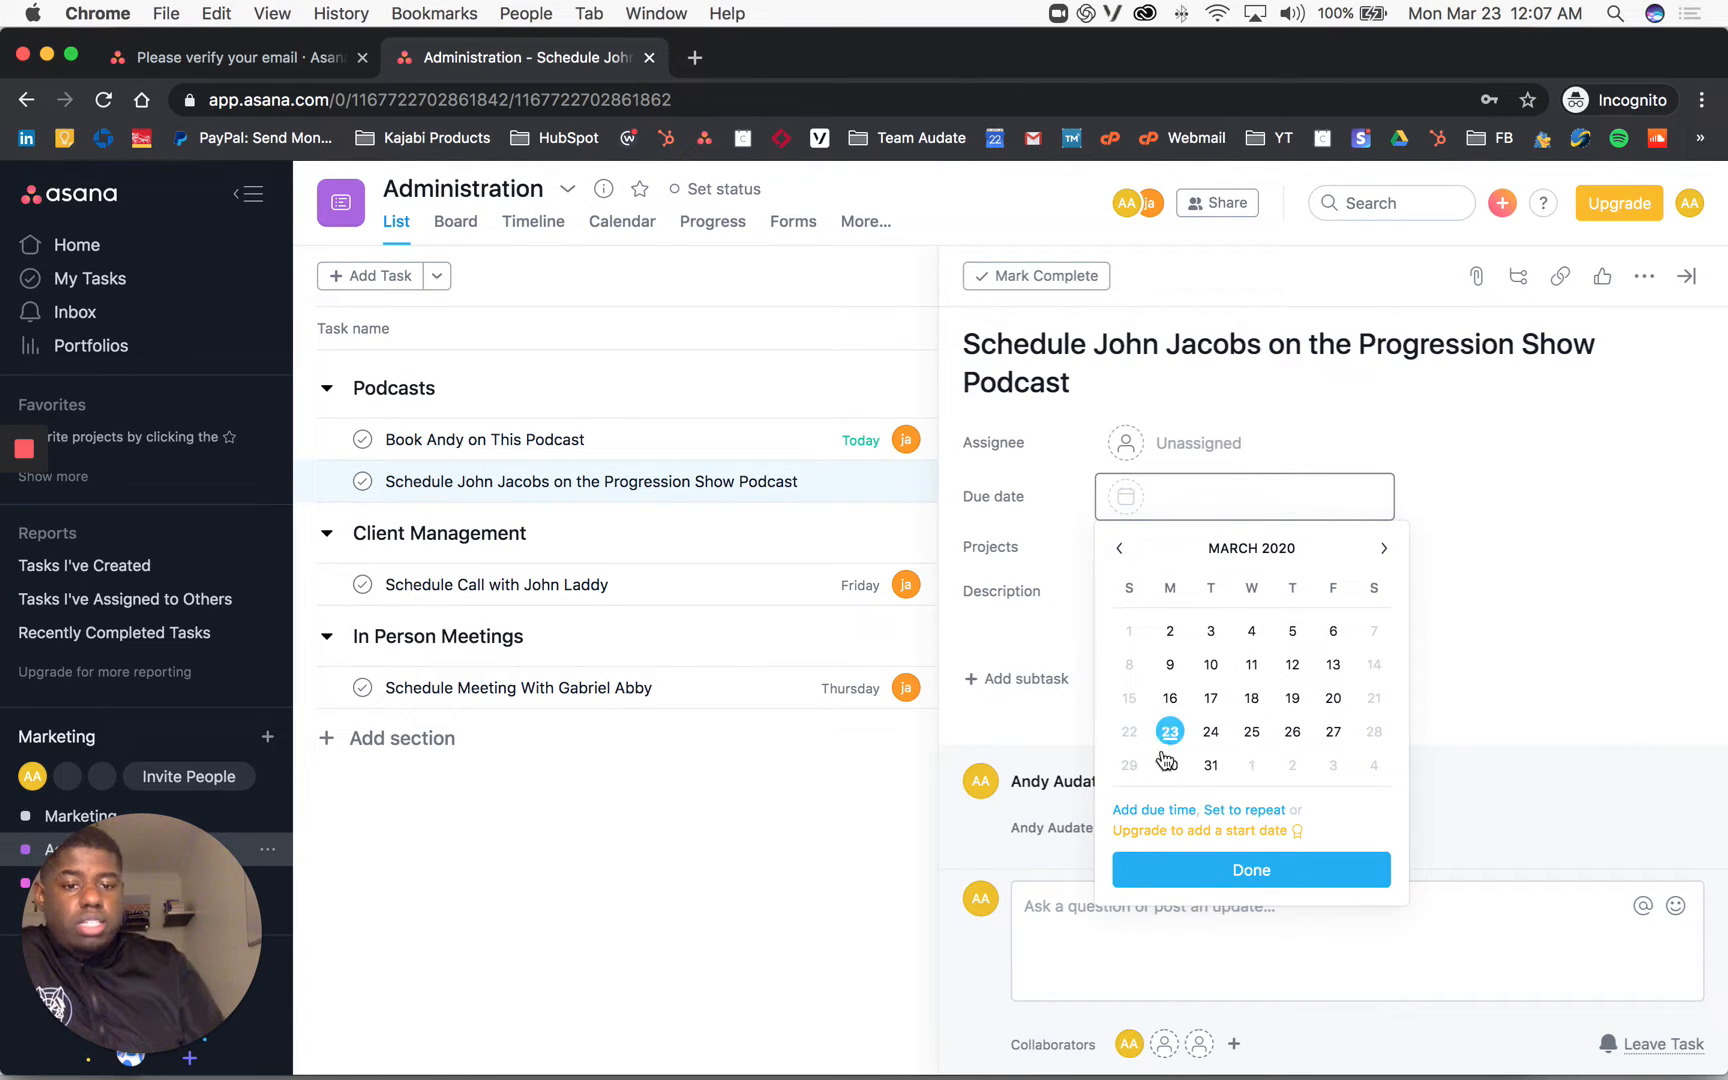
left_click(1252, 744)
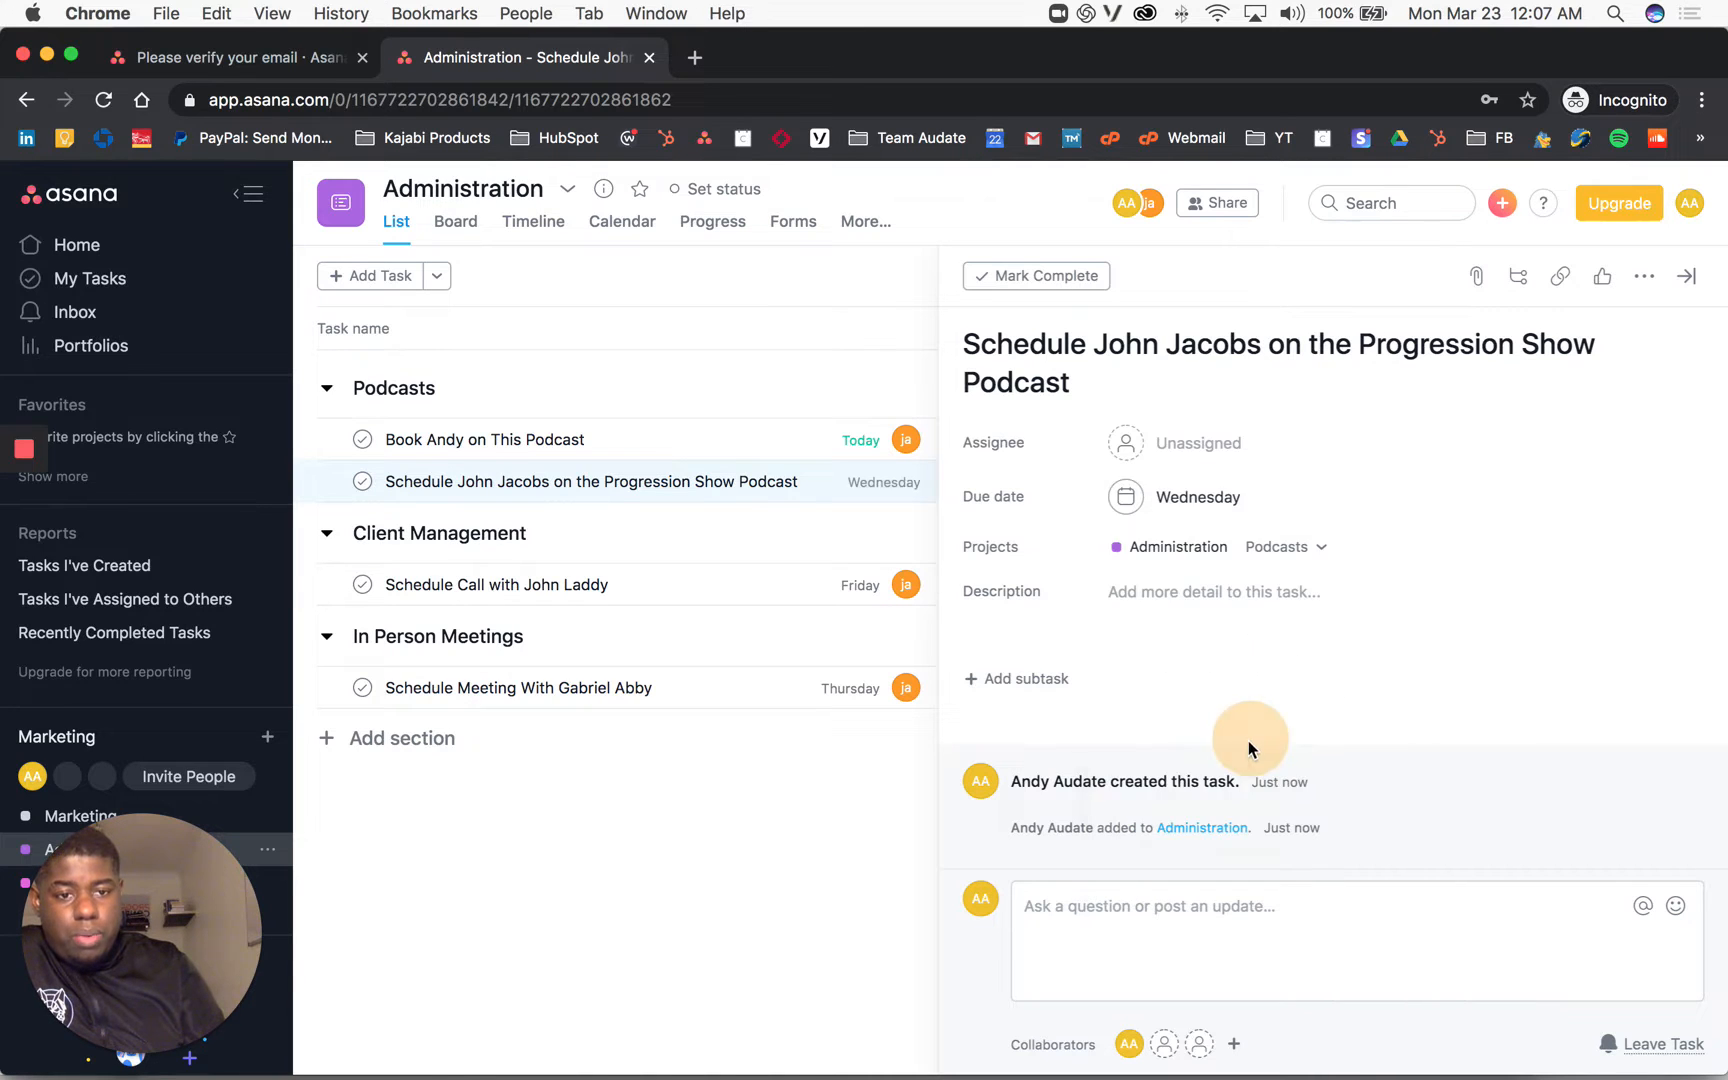
left_click(1189, 452)
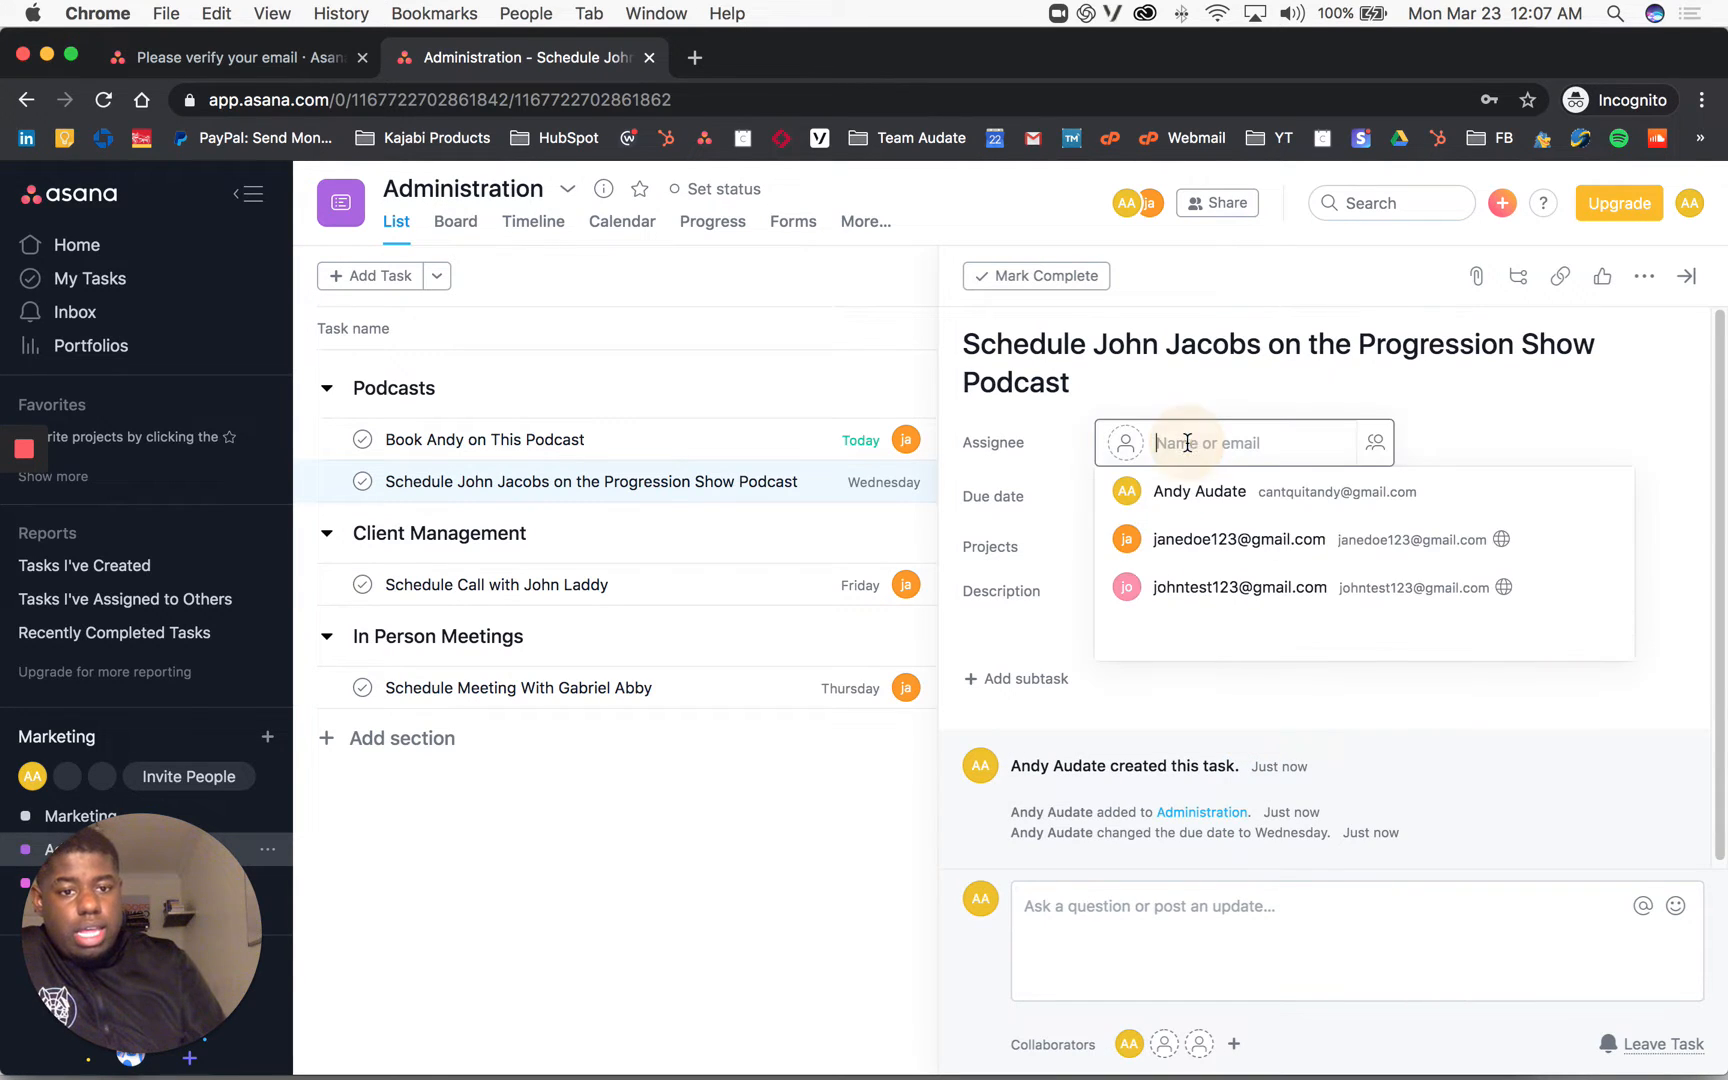
left_click(1207, 537)
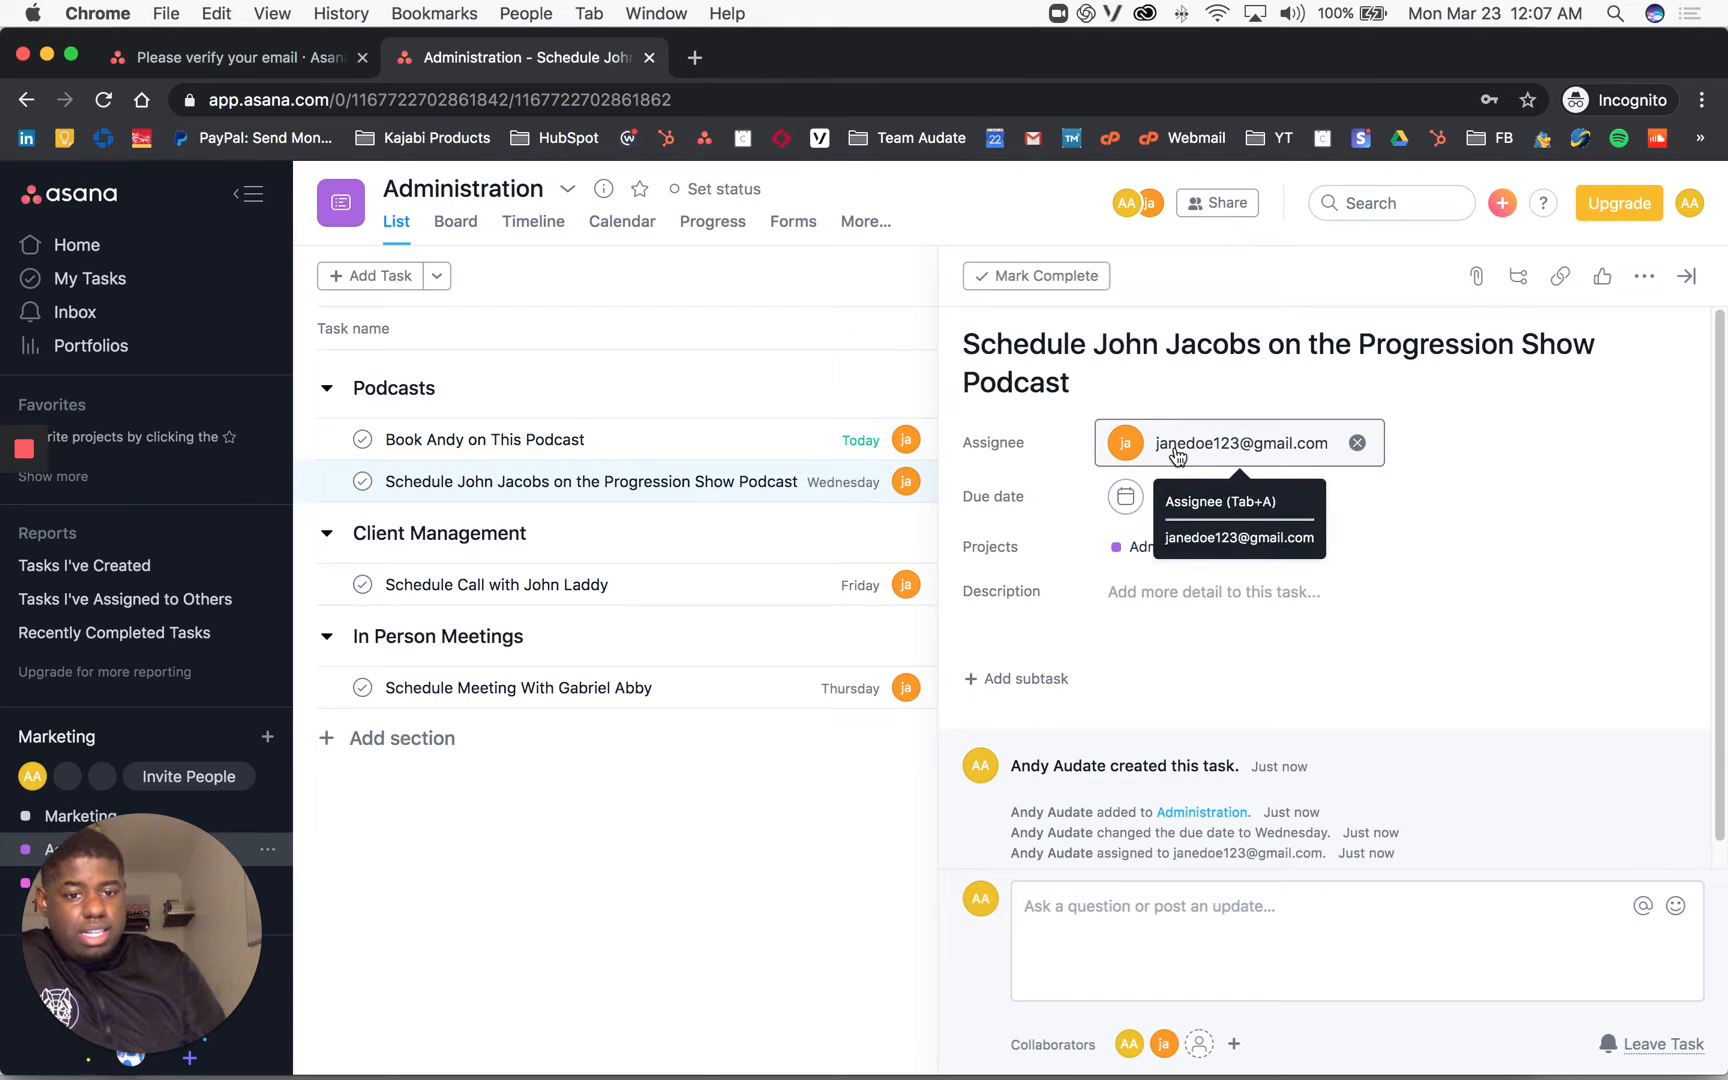
left_click(1145, 575)
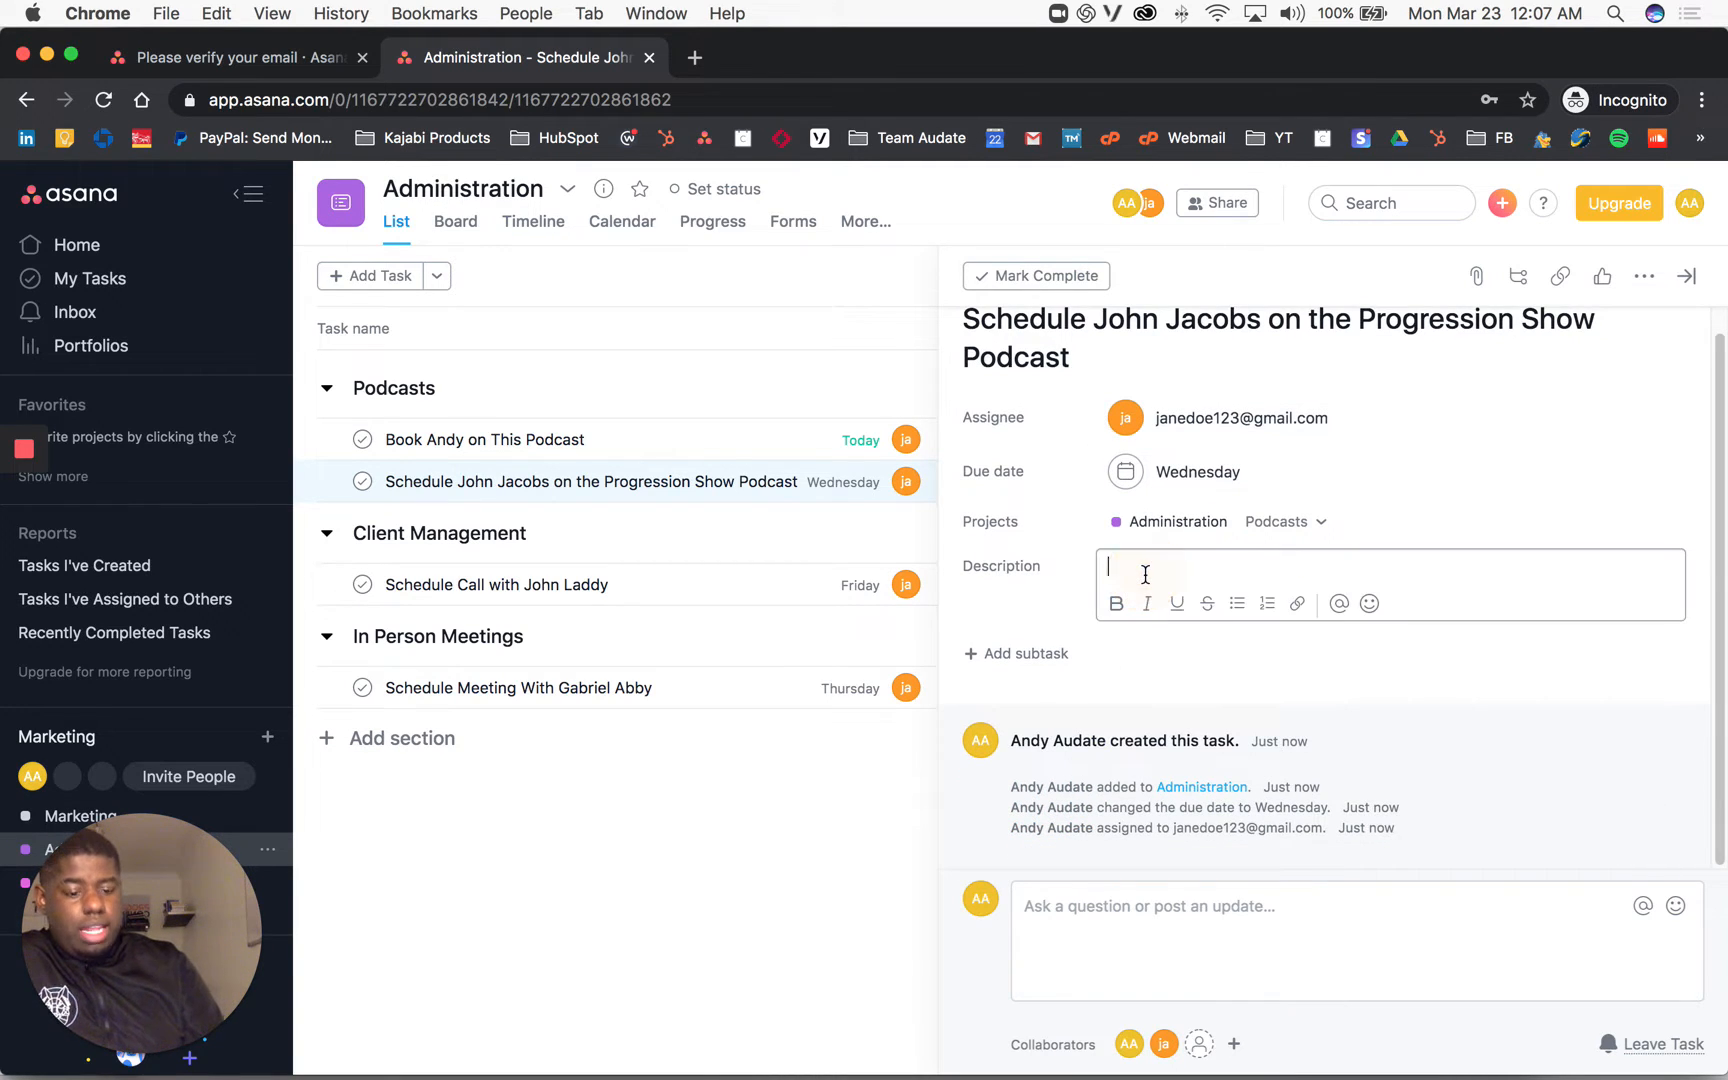
Step: Type 'Instructions:' as the opening line of the task description
type("Instructions:")
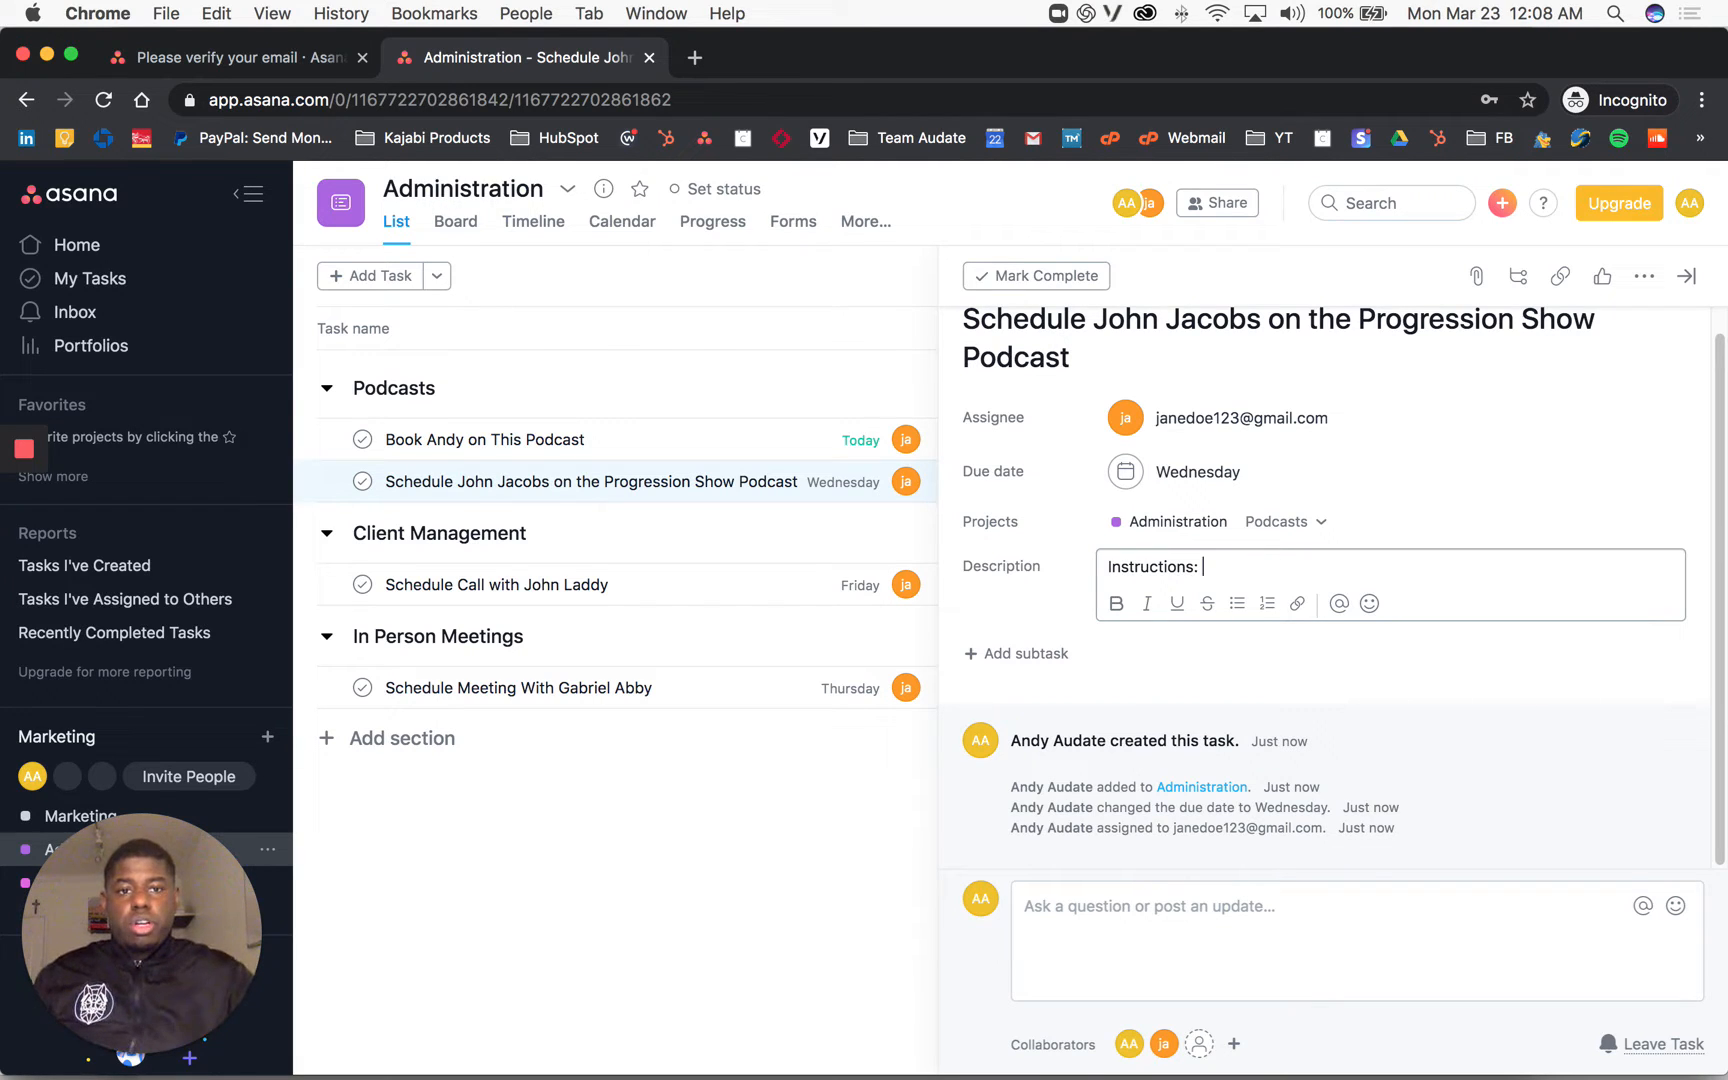
left_click(21, 599)
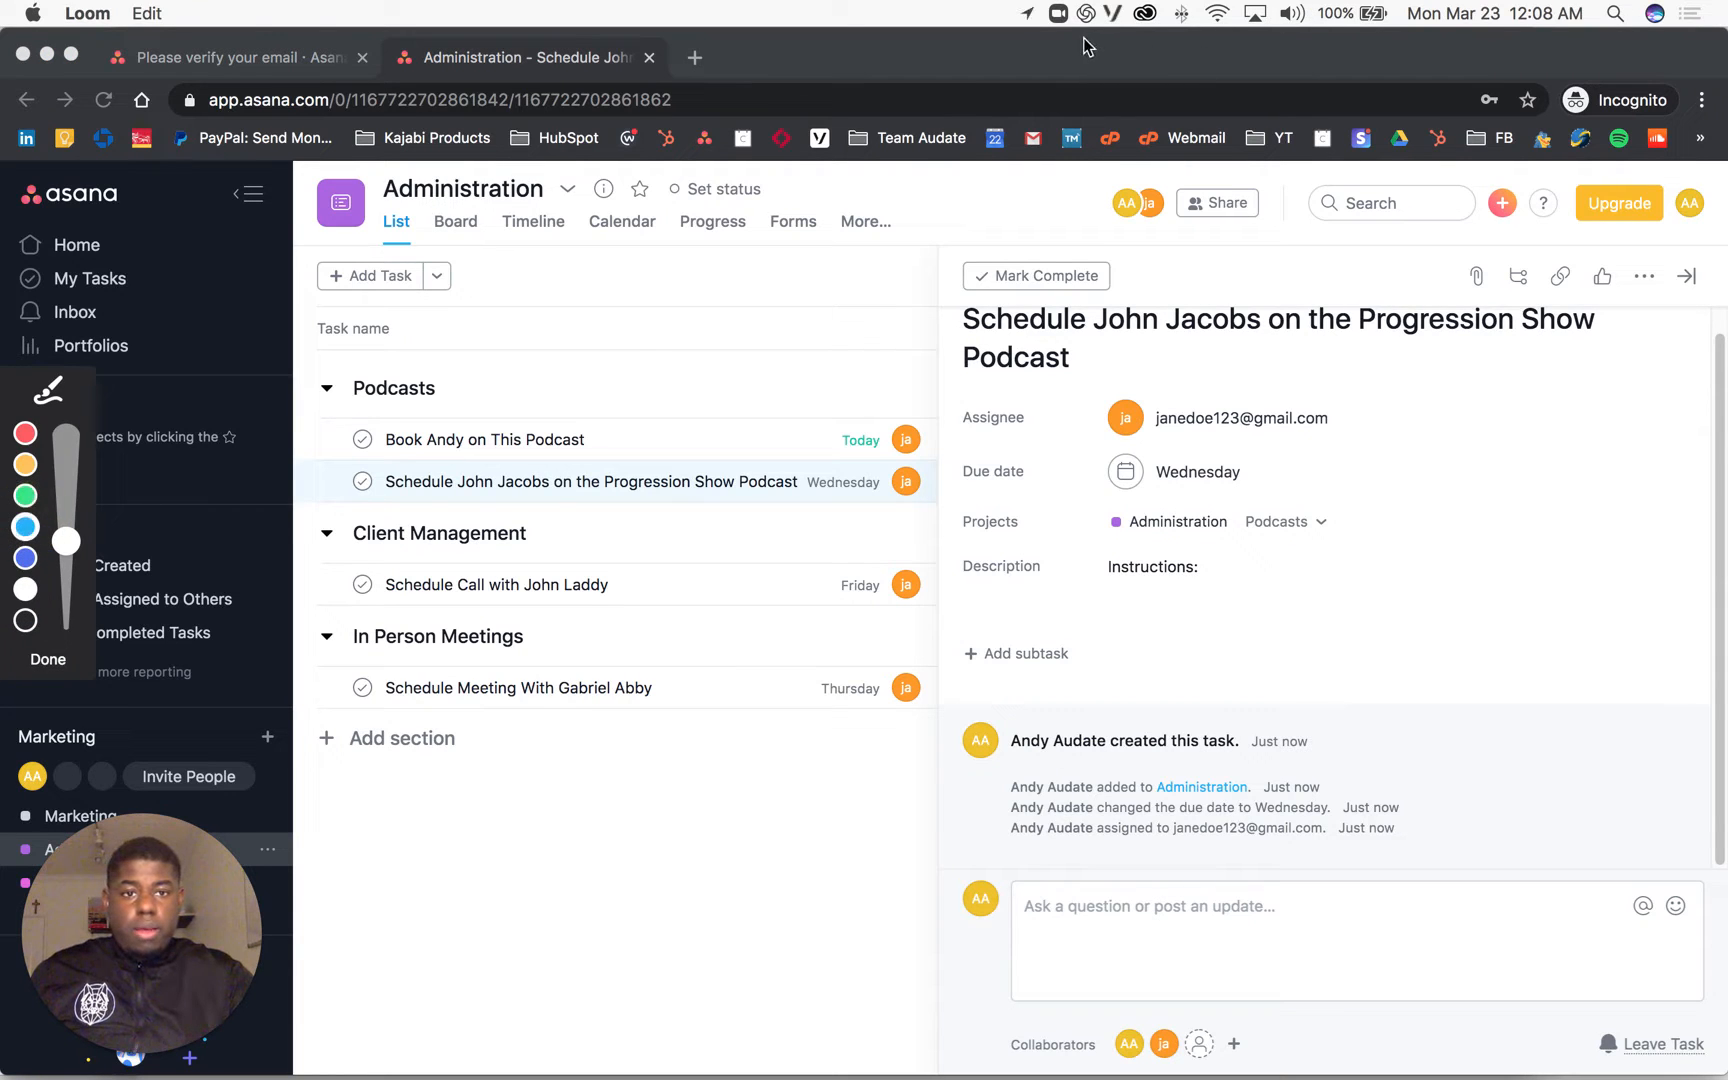
left_click_drag(1084, 40, 1092, 325)
mouse_move(1068, 45)
left_mouse_down()
mouse_move(1067, 73)
mouse_move(1161, 116)
left_mouse_up()
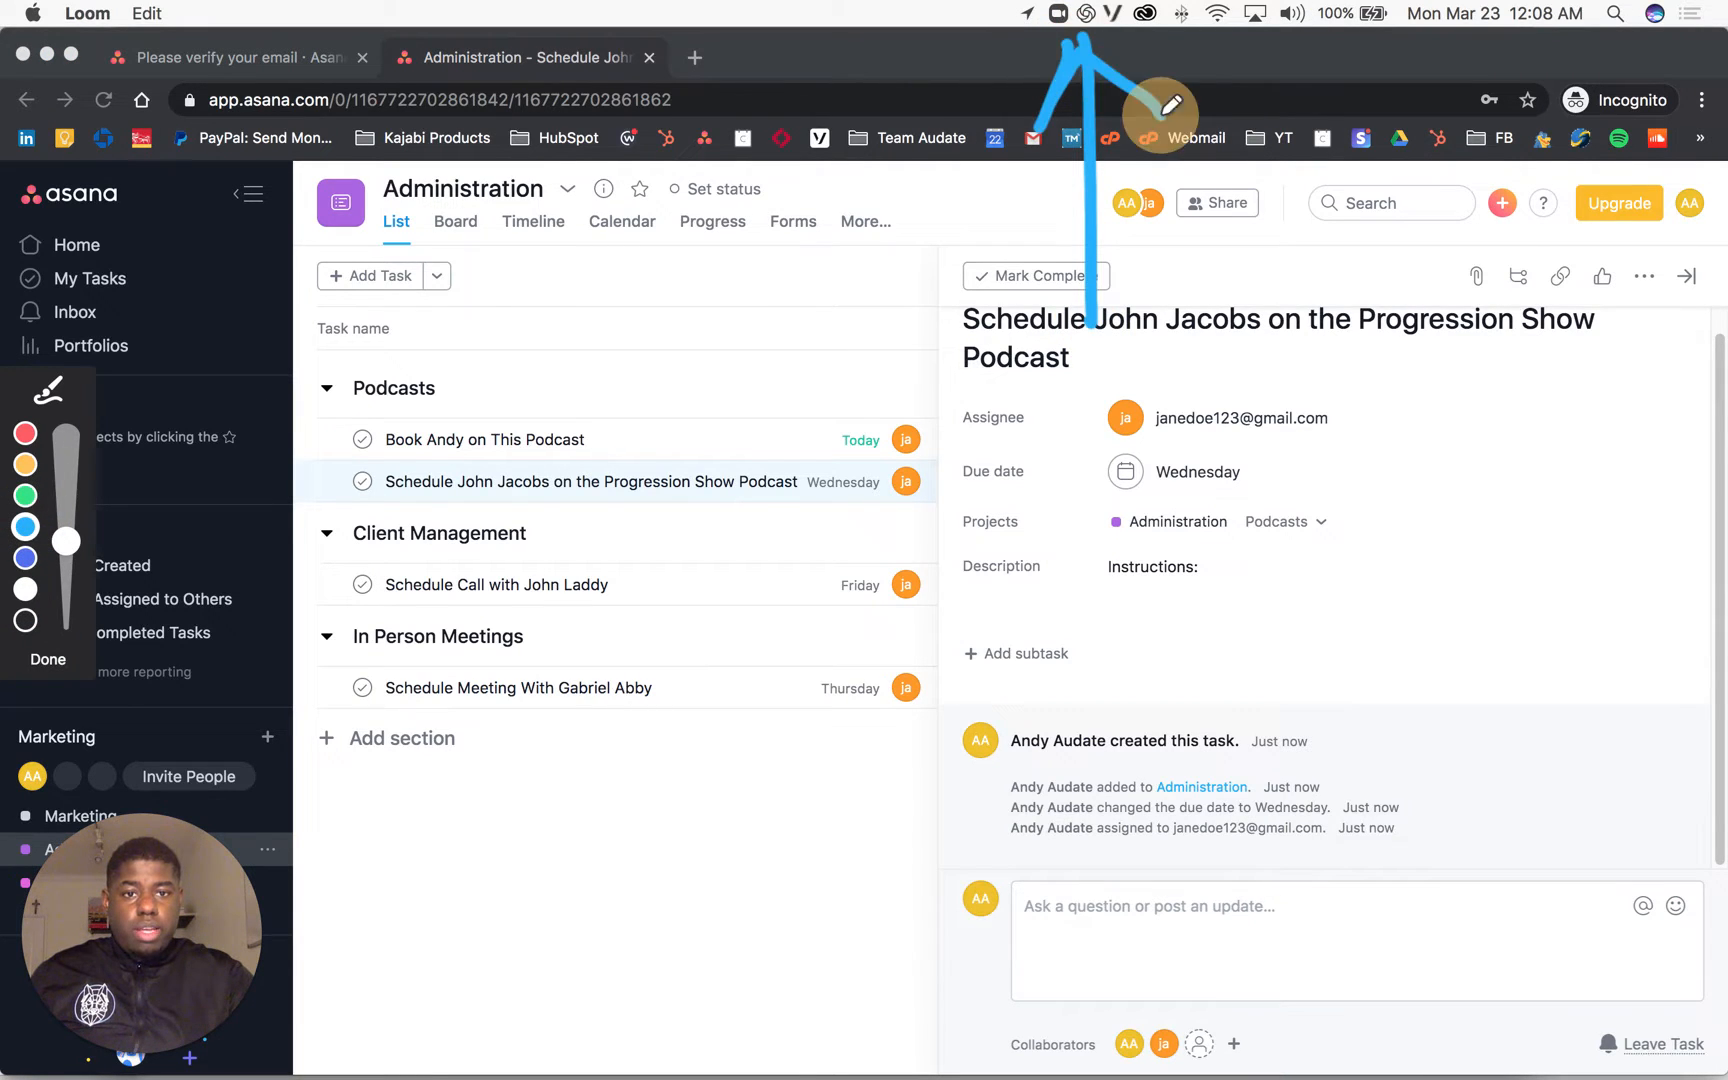
left_click(1087, 47)
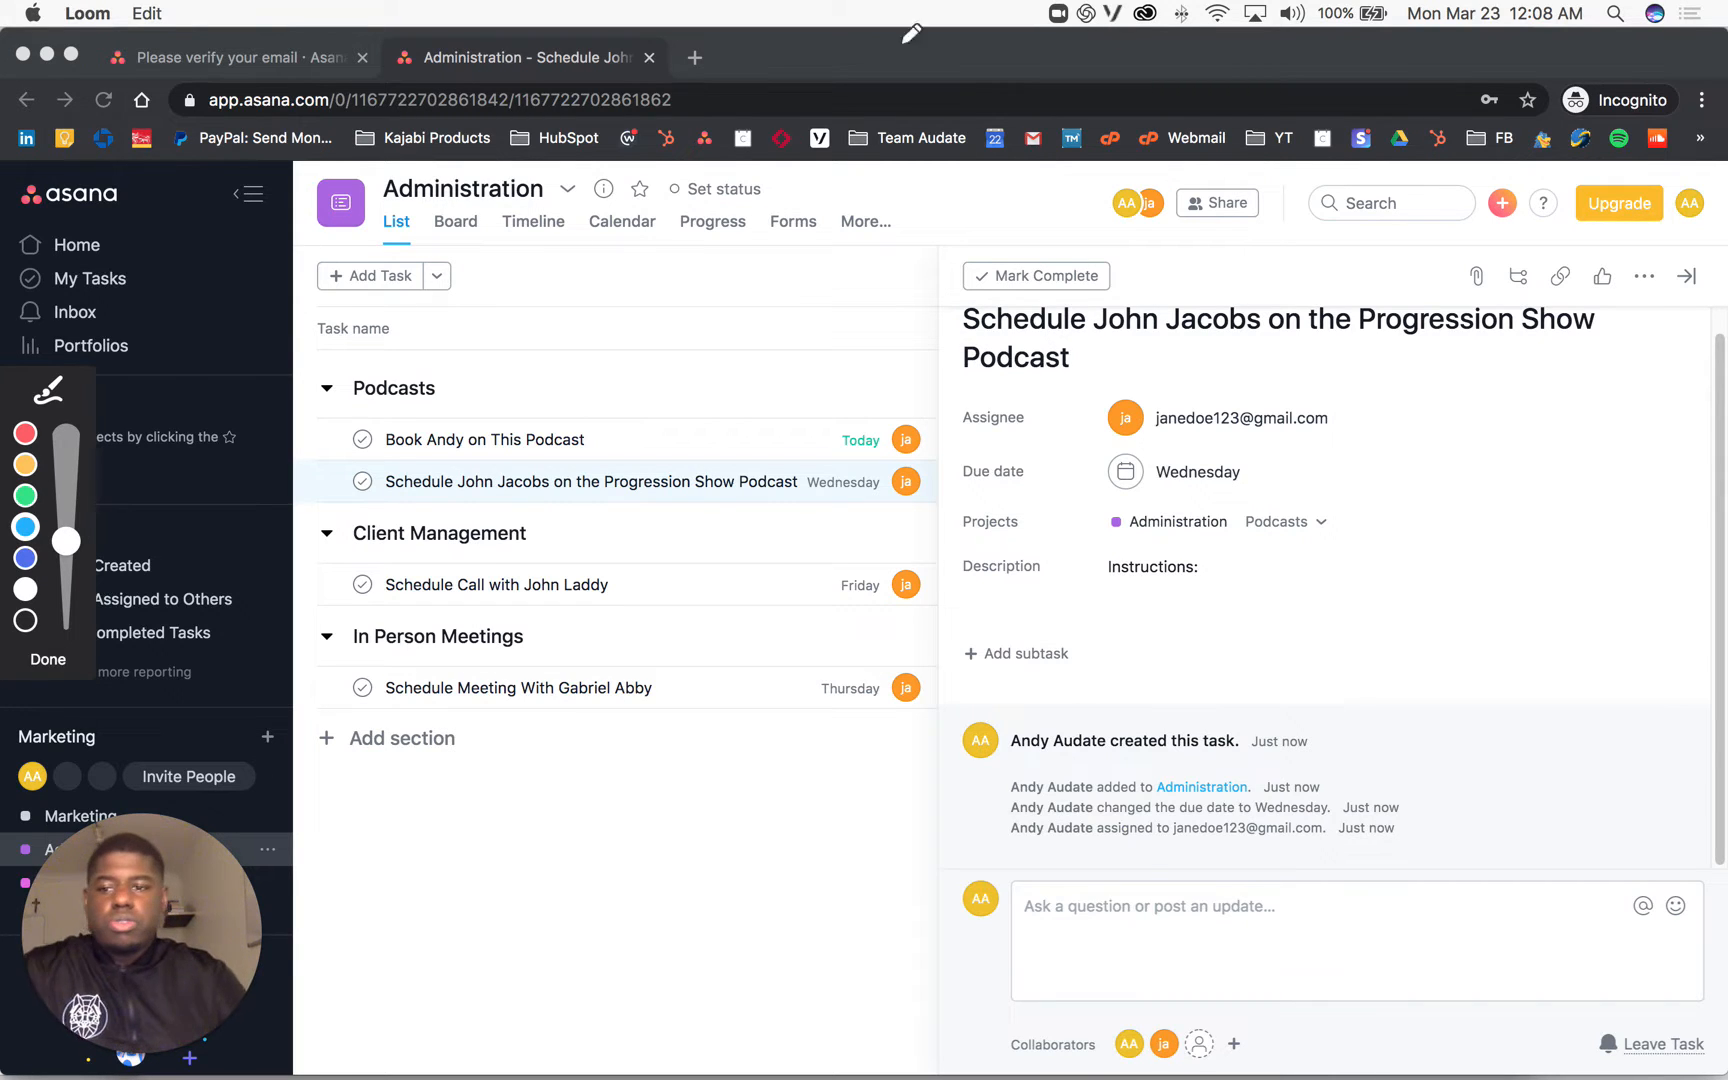
left_click(58, 662)
Step: Paste the Loom video share link on its own line beneath 'Instructions:'
left_click(1229, 568)
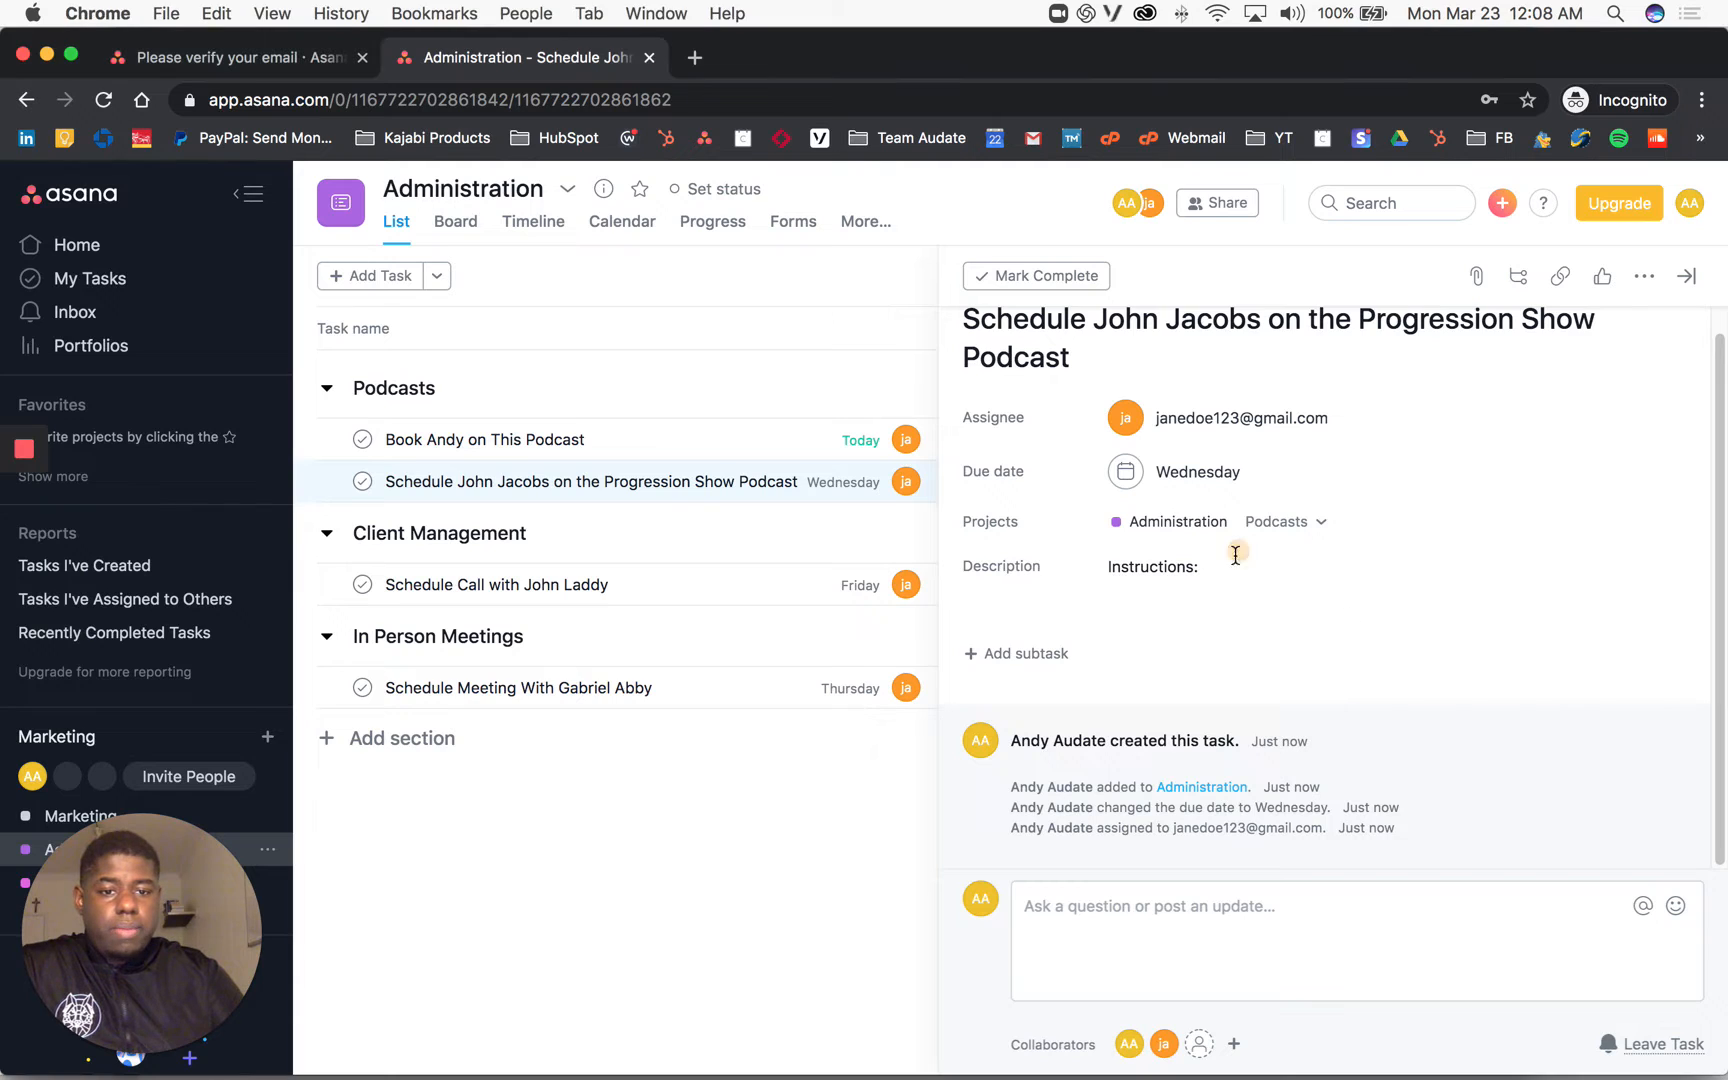
key("Return")
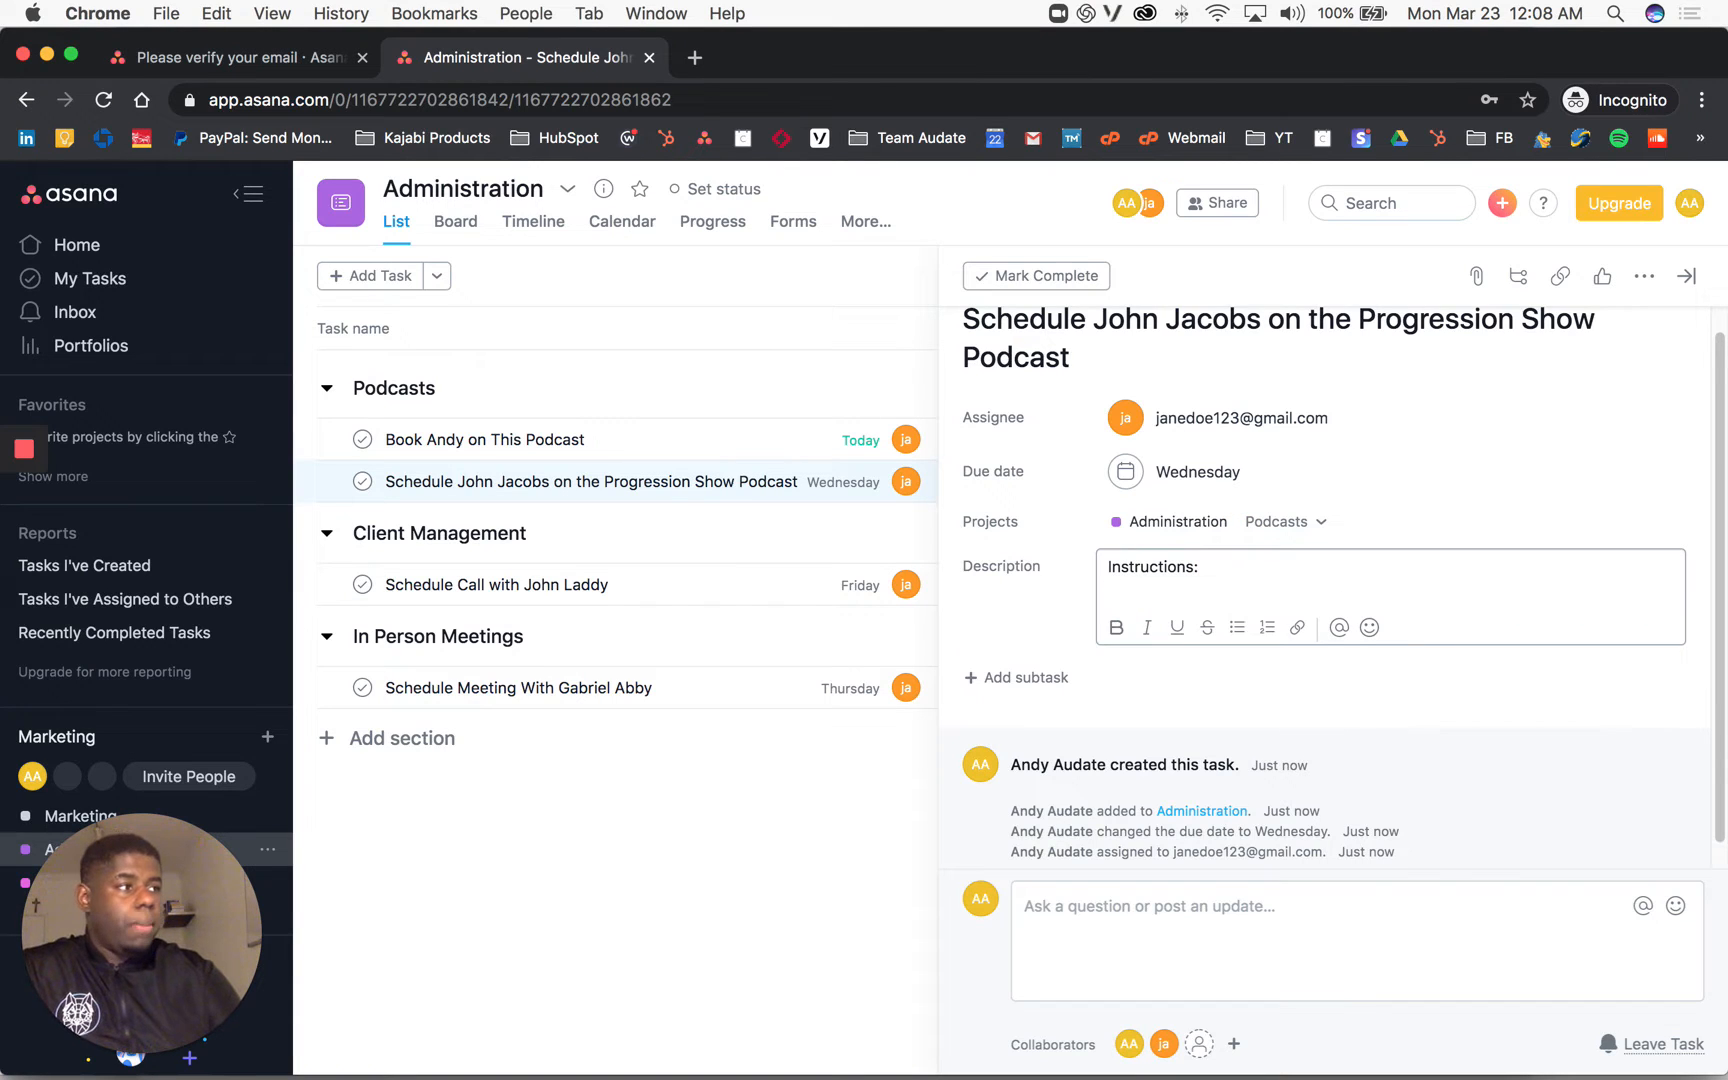
key("super+Tab")
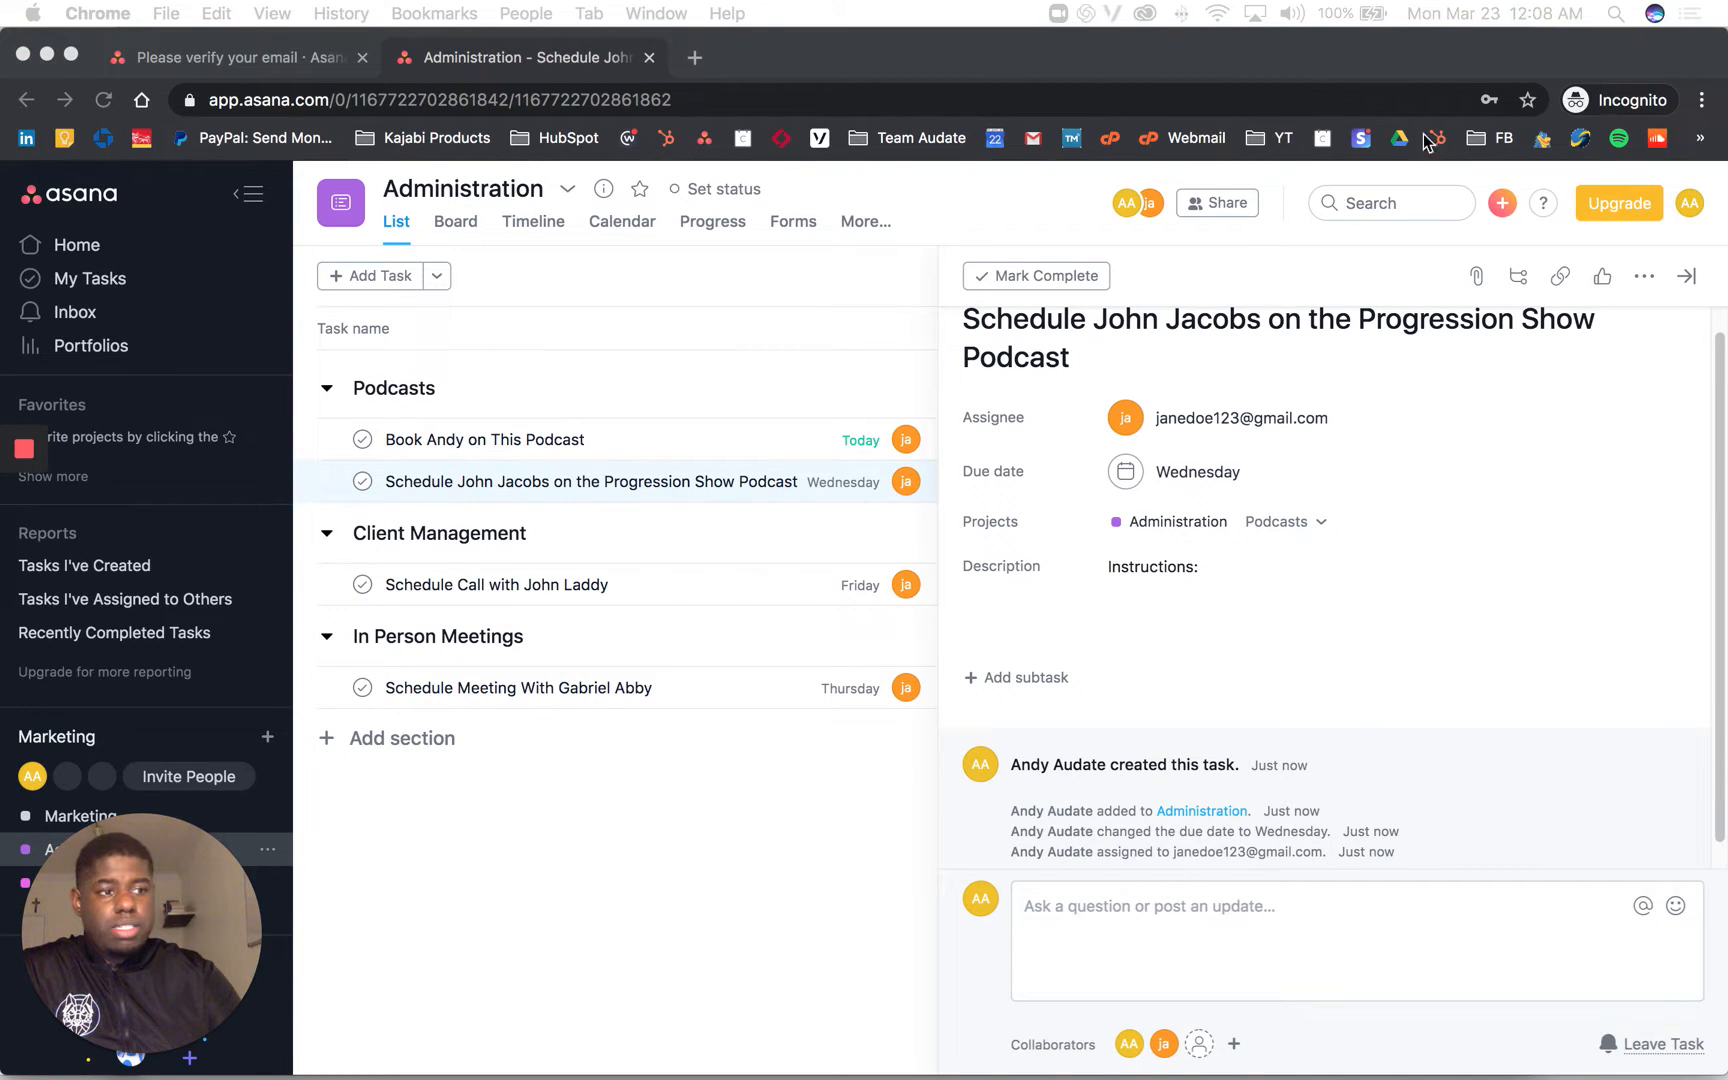
left_click(1134, 570)
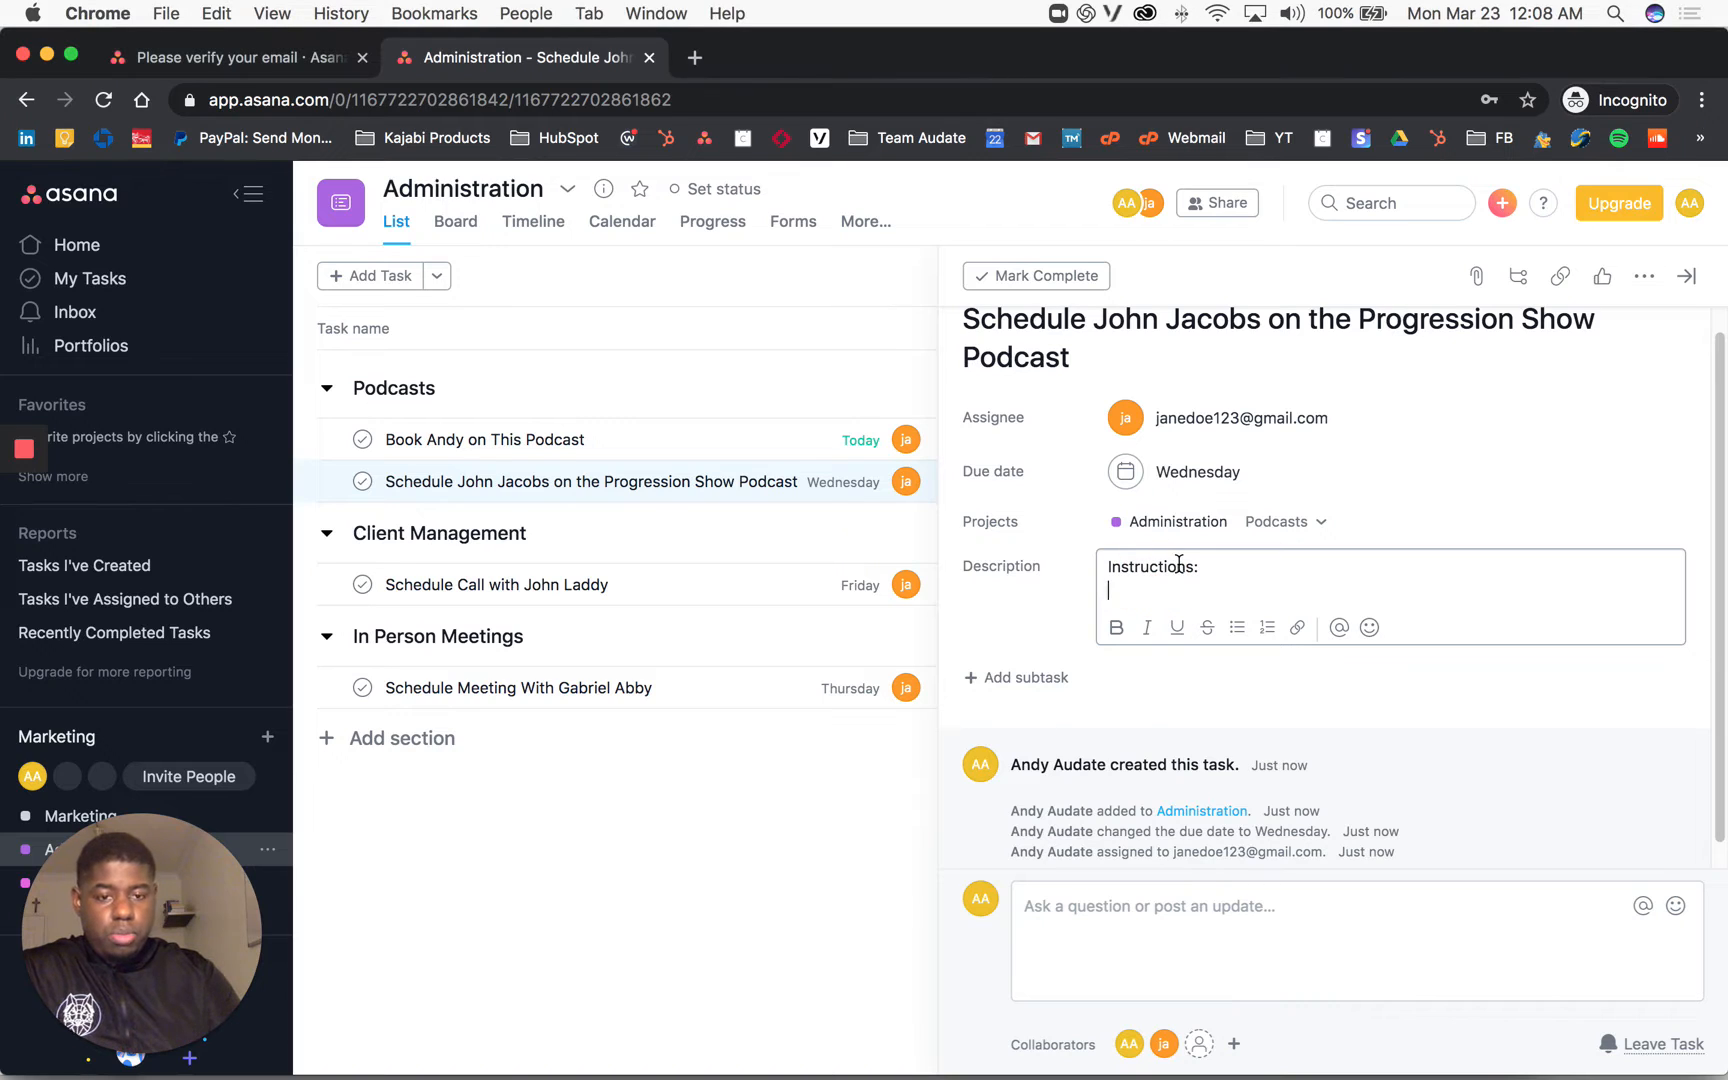
key("Return")
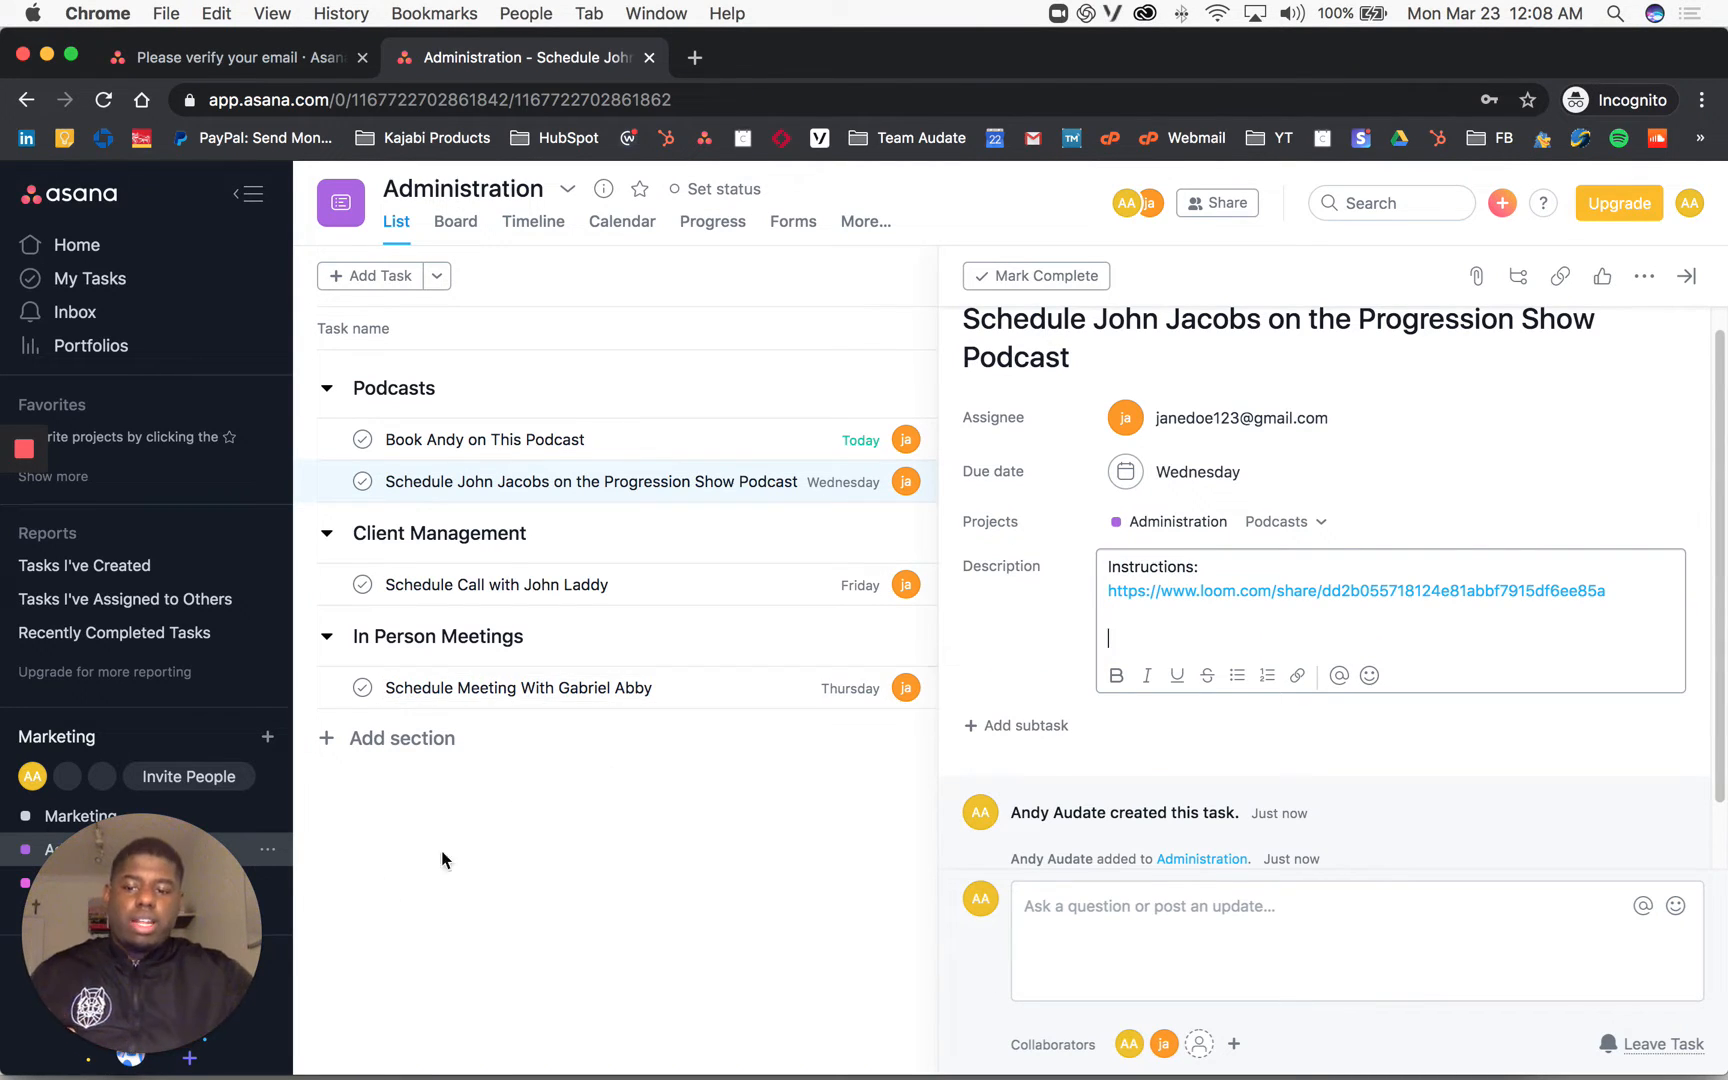
left_click(162, 1044)
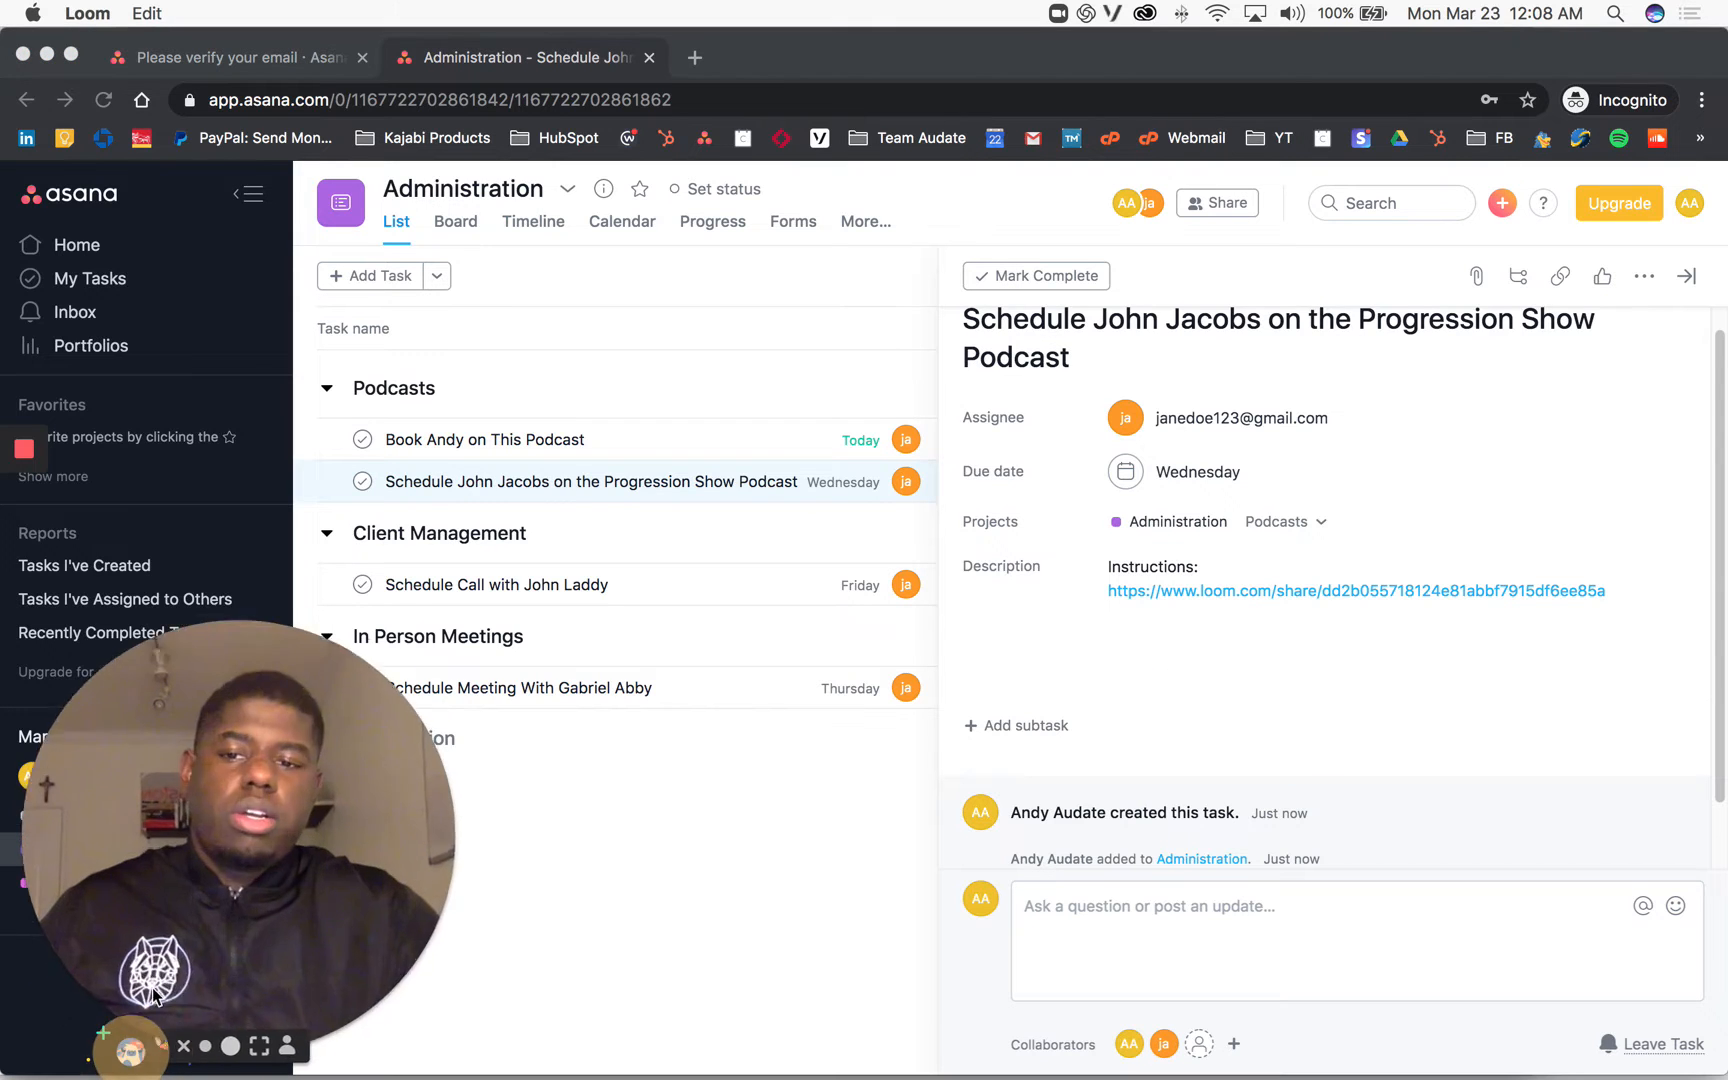
left_click_drag(335, 810, 378, 712)
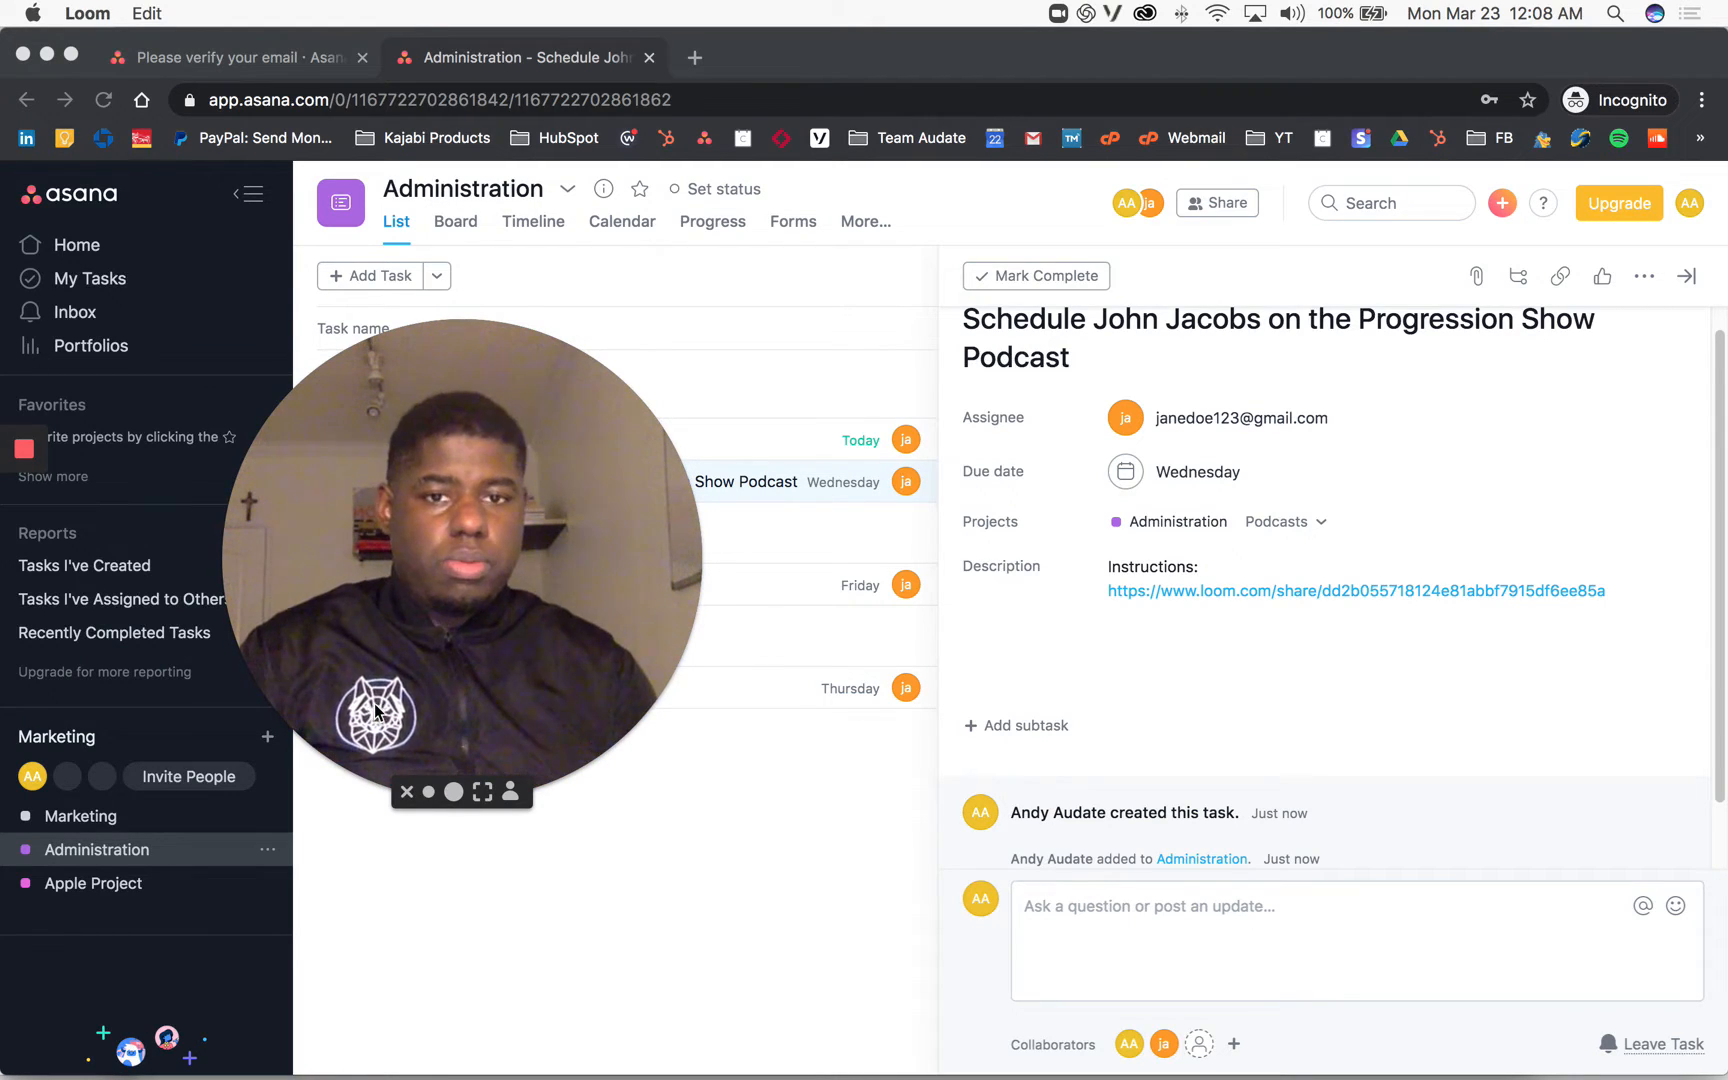
left_click(1211, 627)
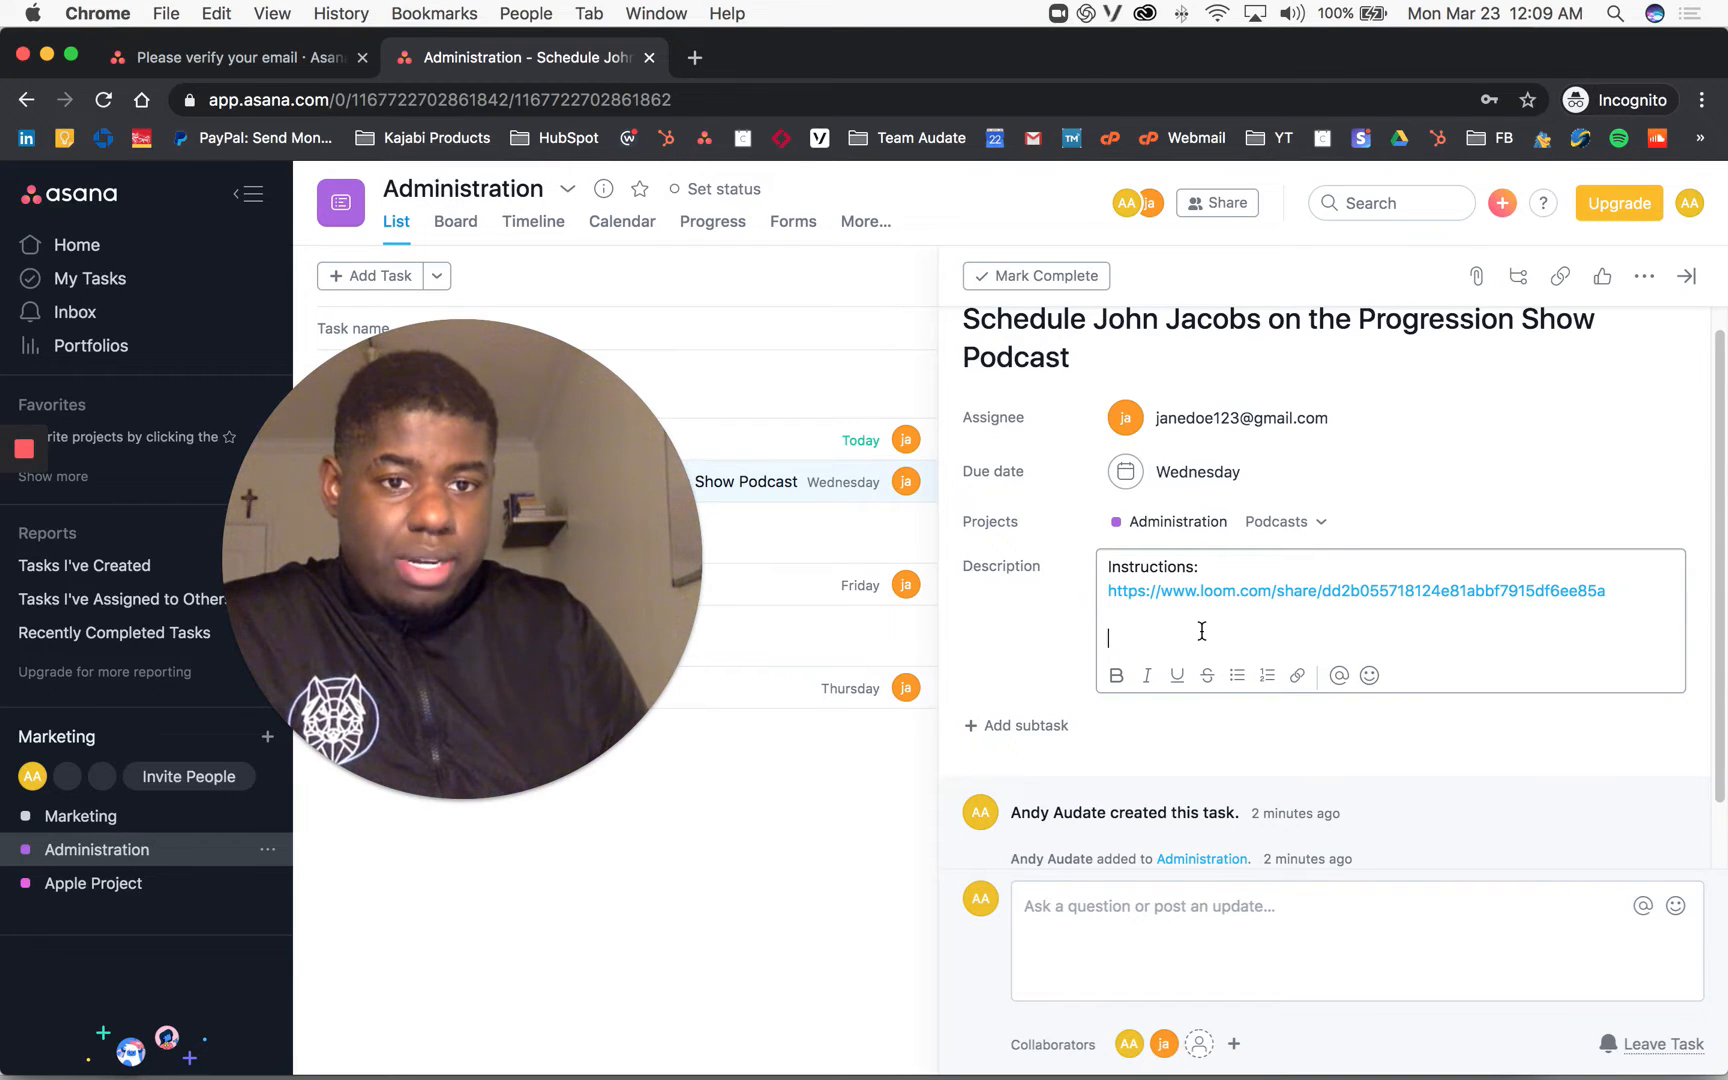
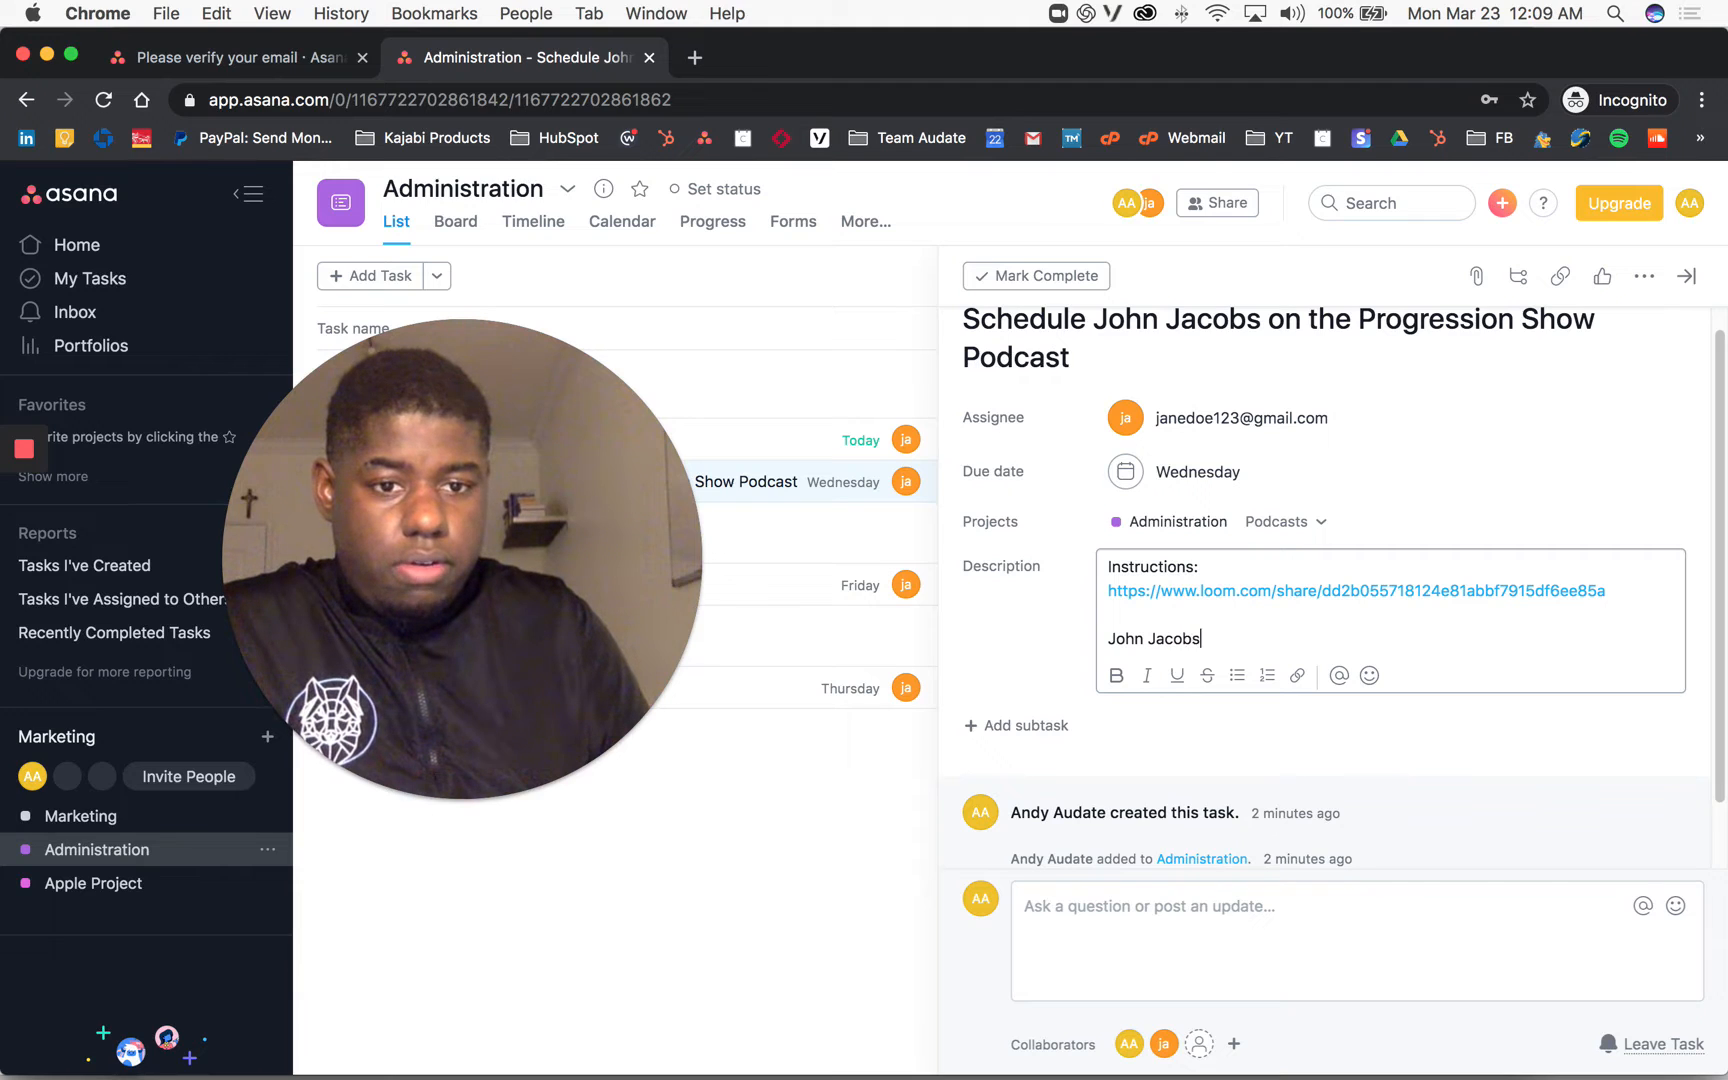
Step: Add a line with the guest's name and phone number, correcting the digits
type(" Phone #:")
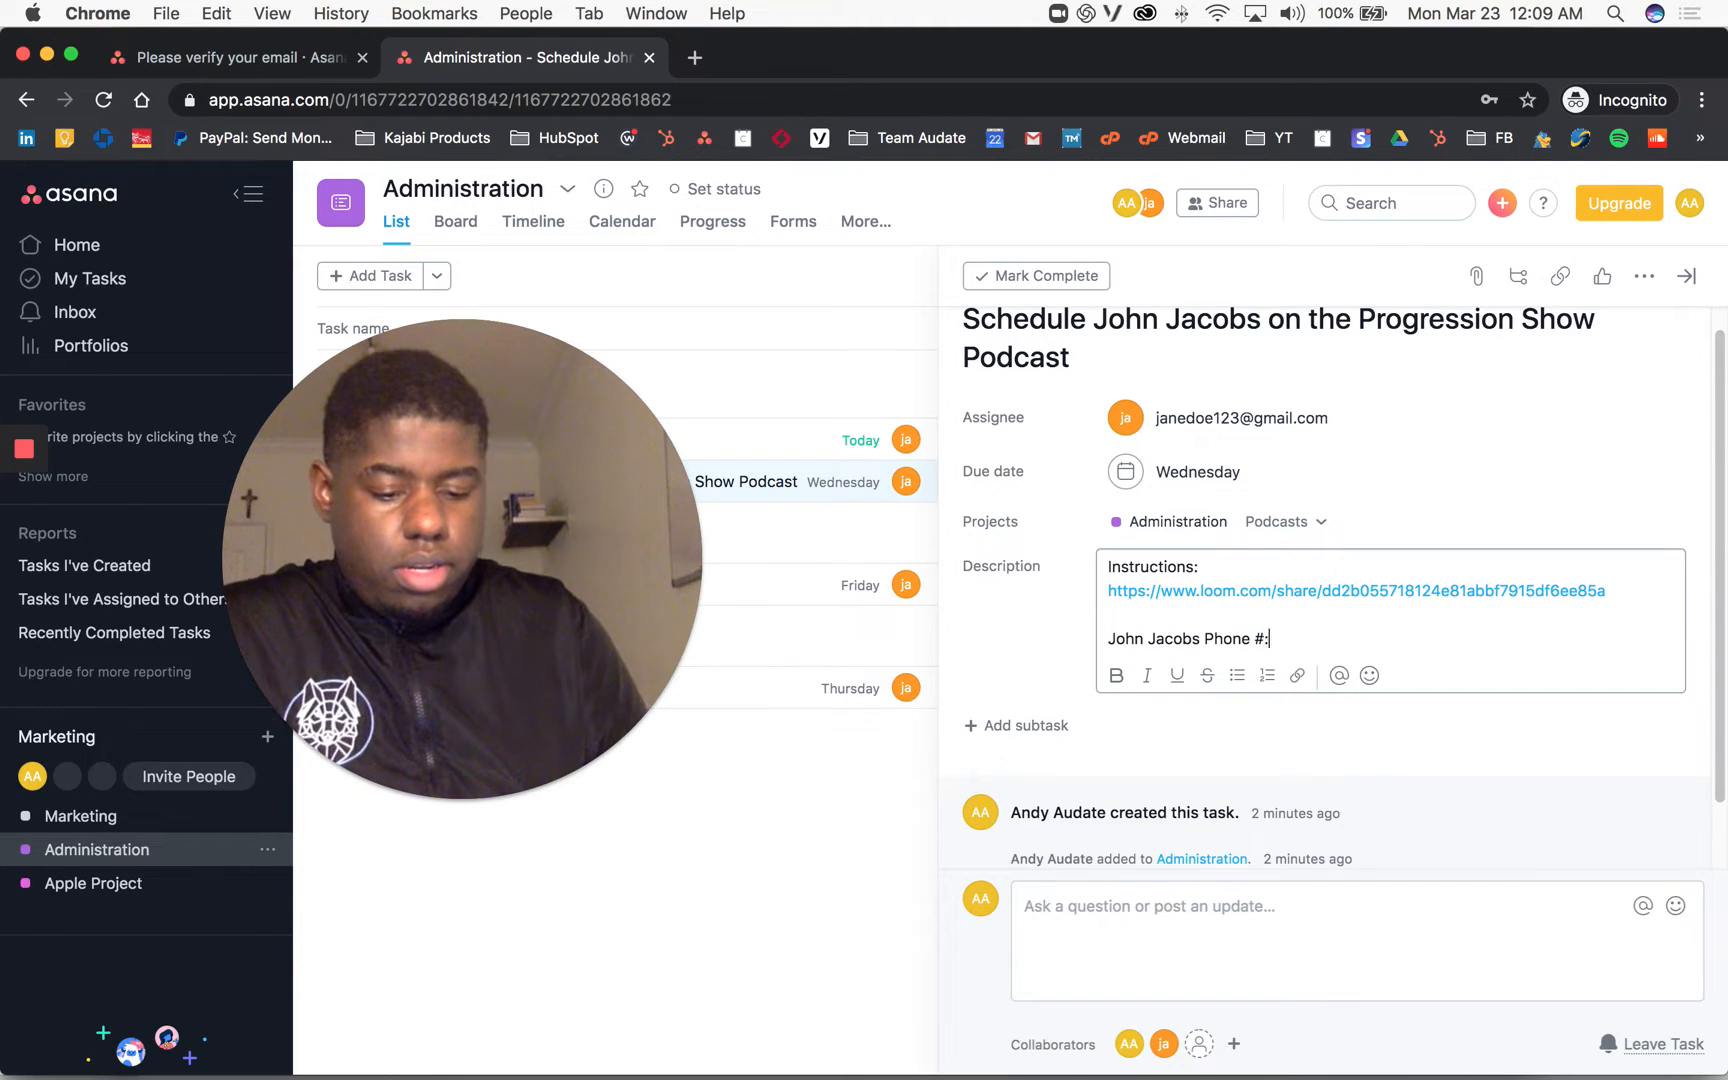
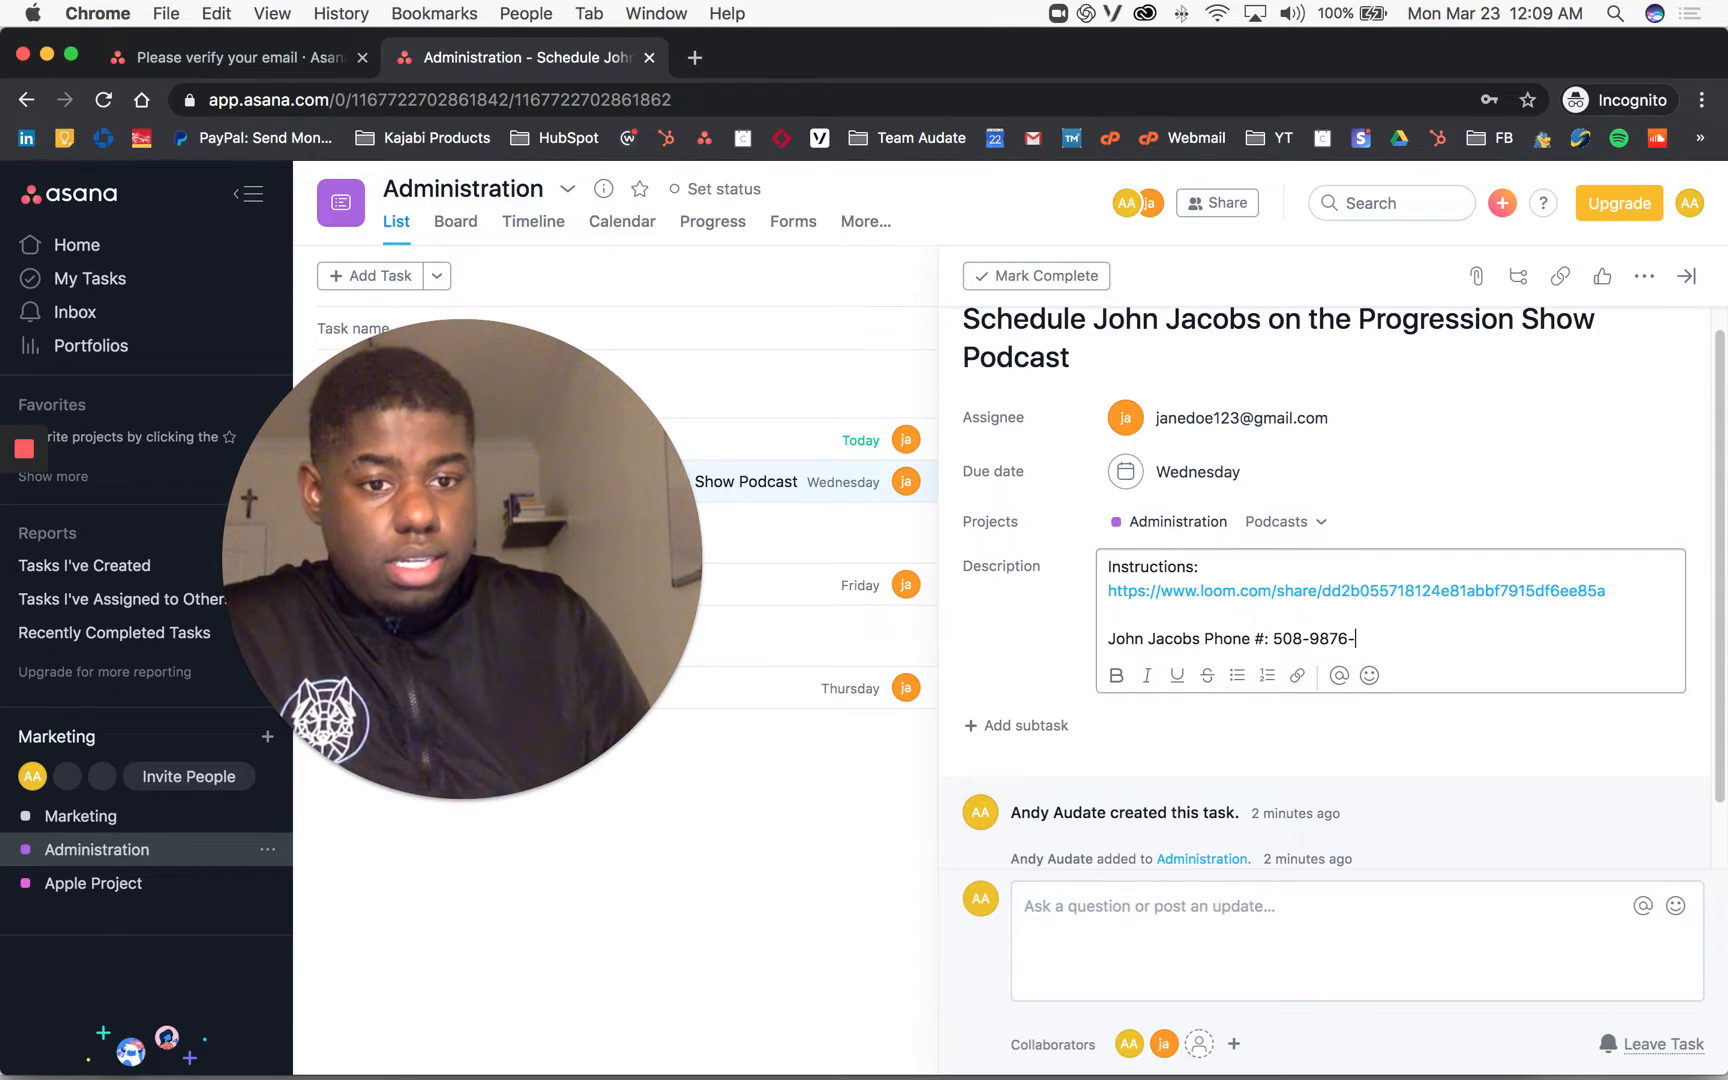
key("Left")
type("2")
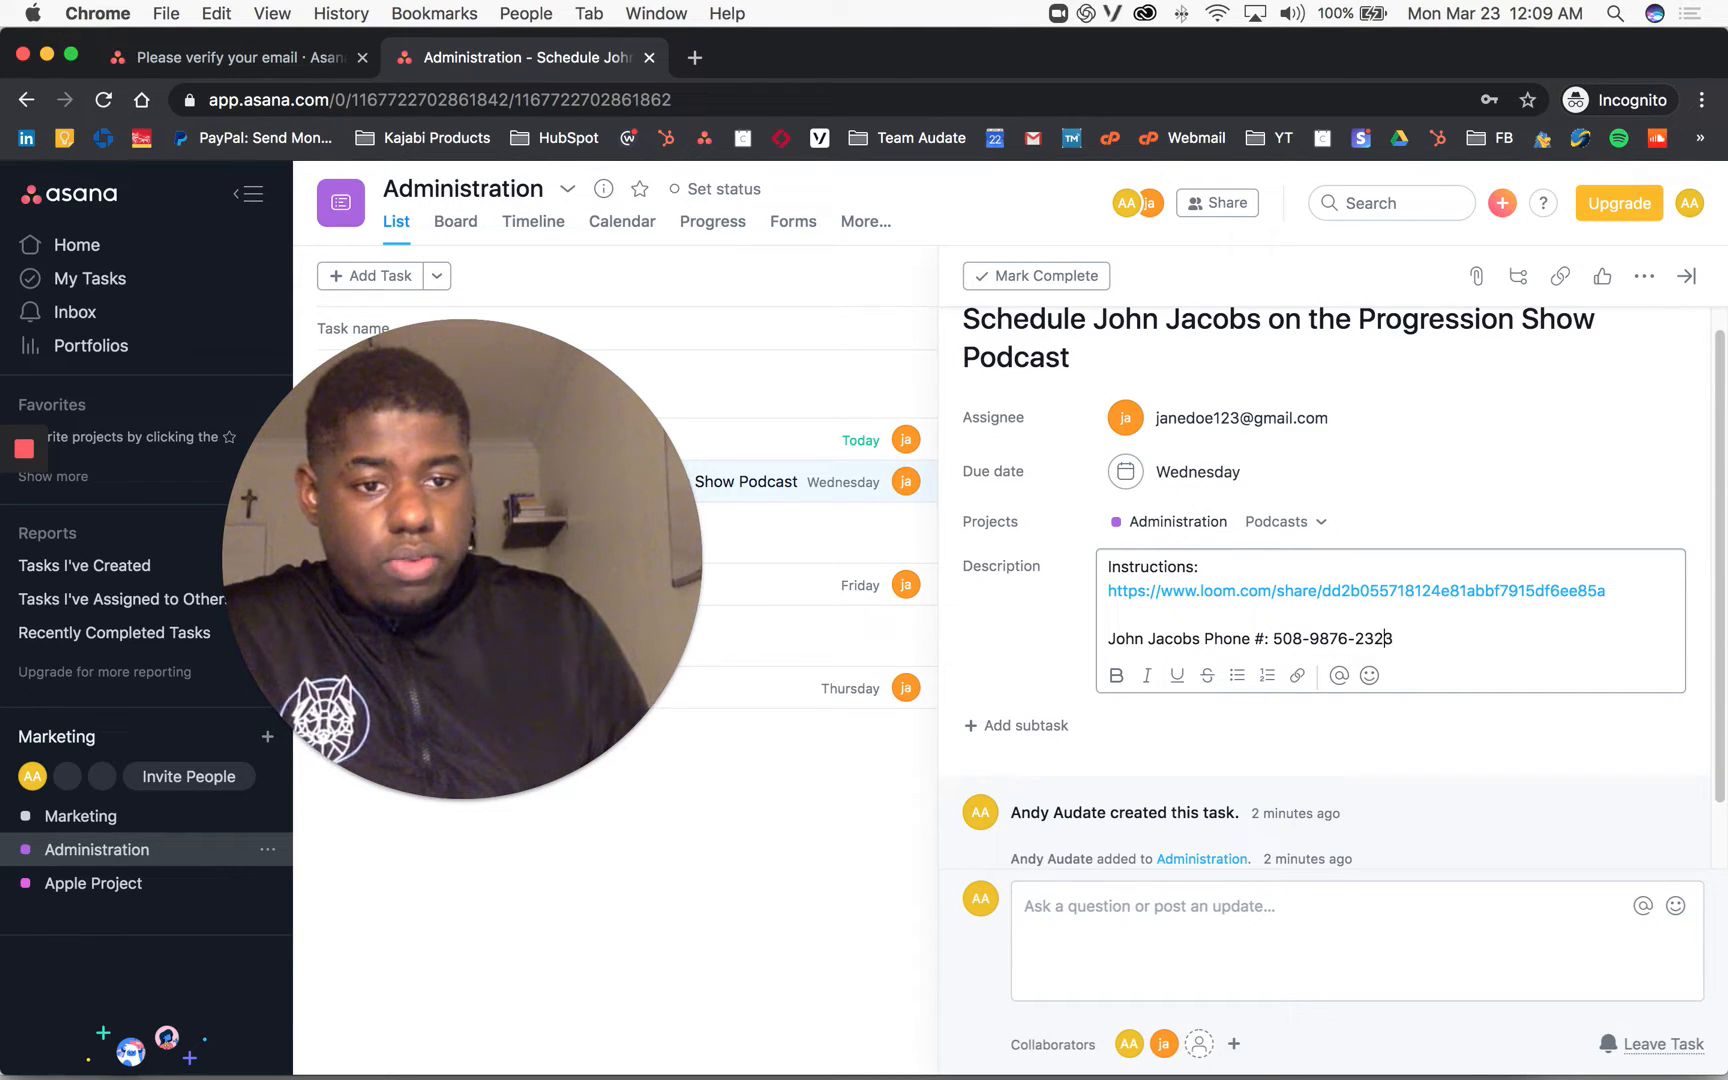
key("BackSpace")
key("Right")
key("Right")
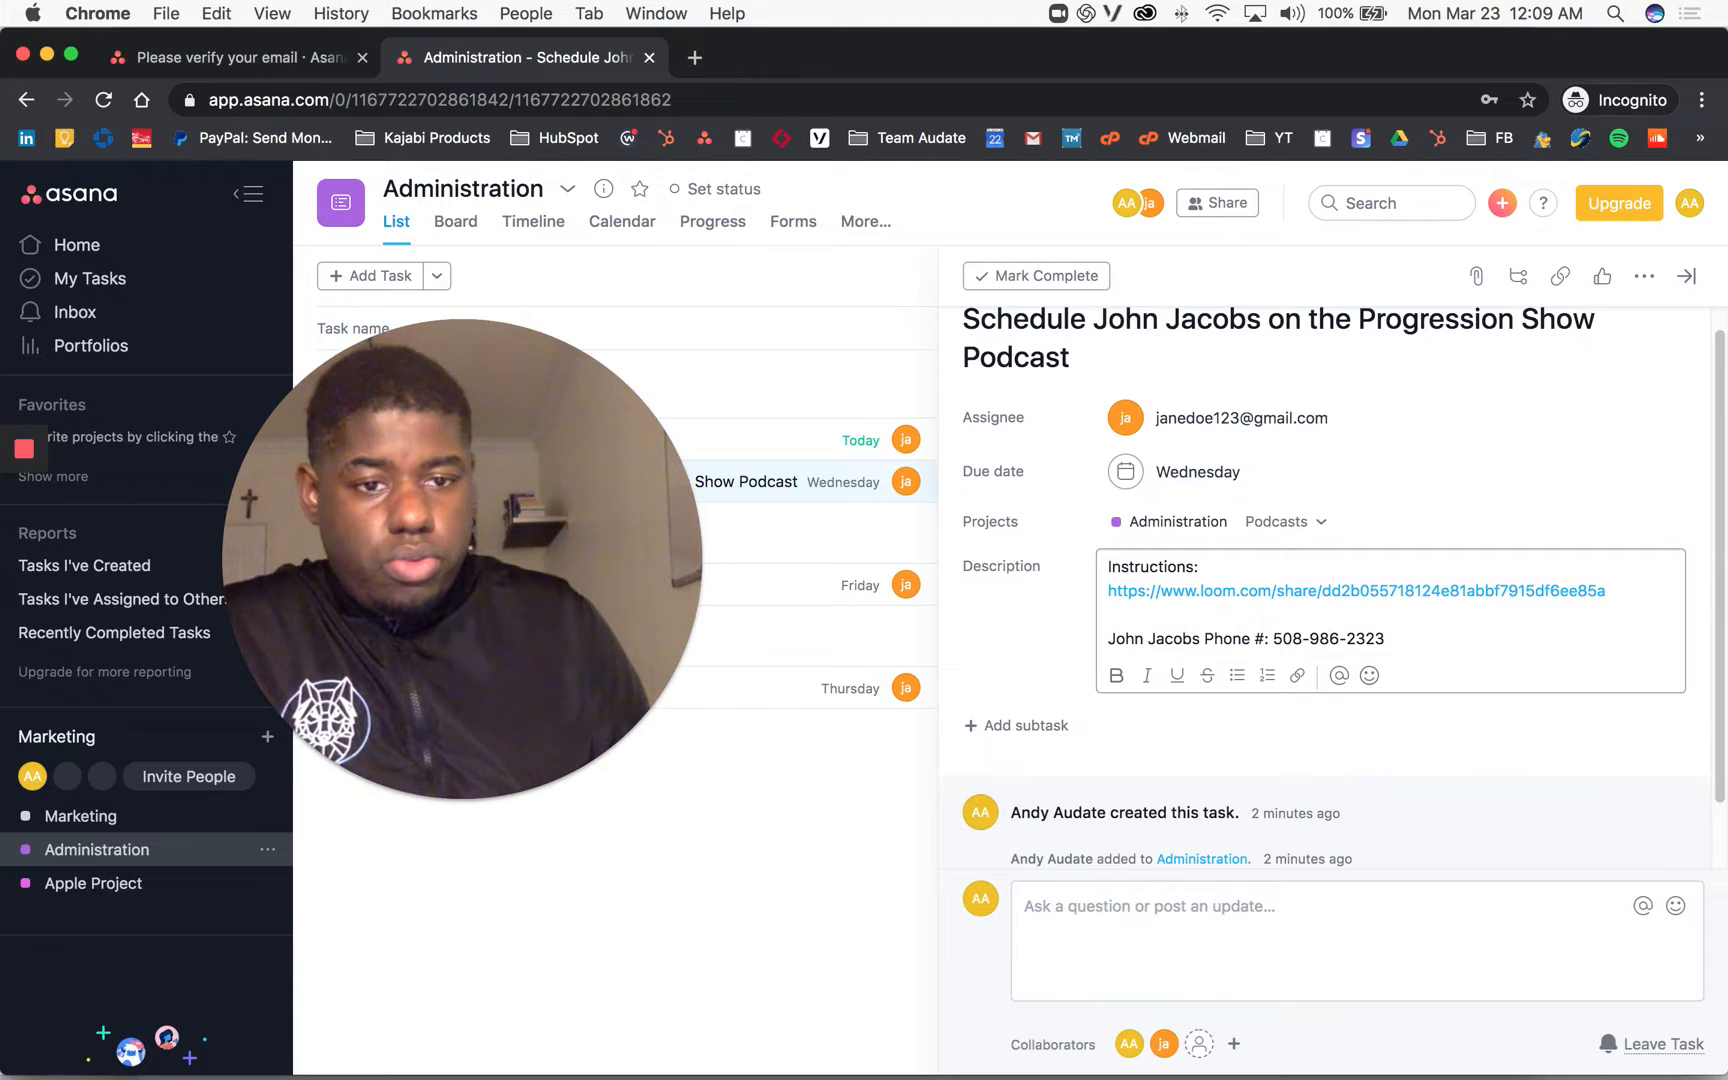
key("Right")
key("Right")
key("Right")
key("Right")
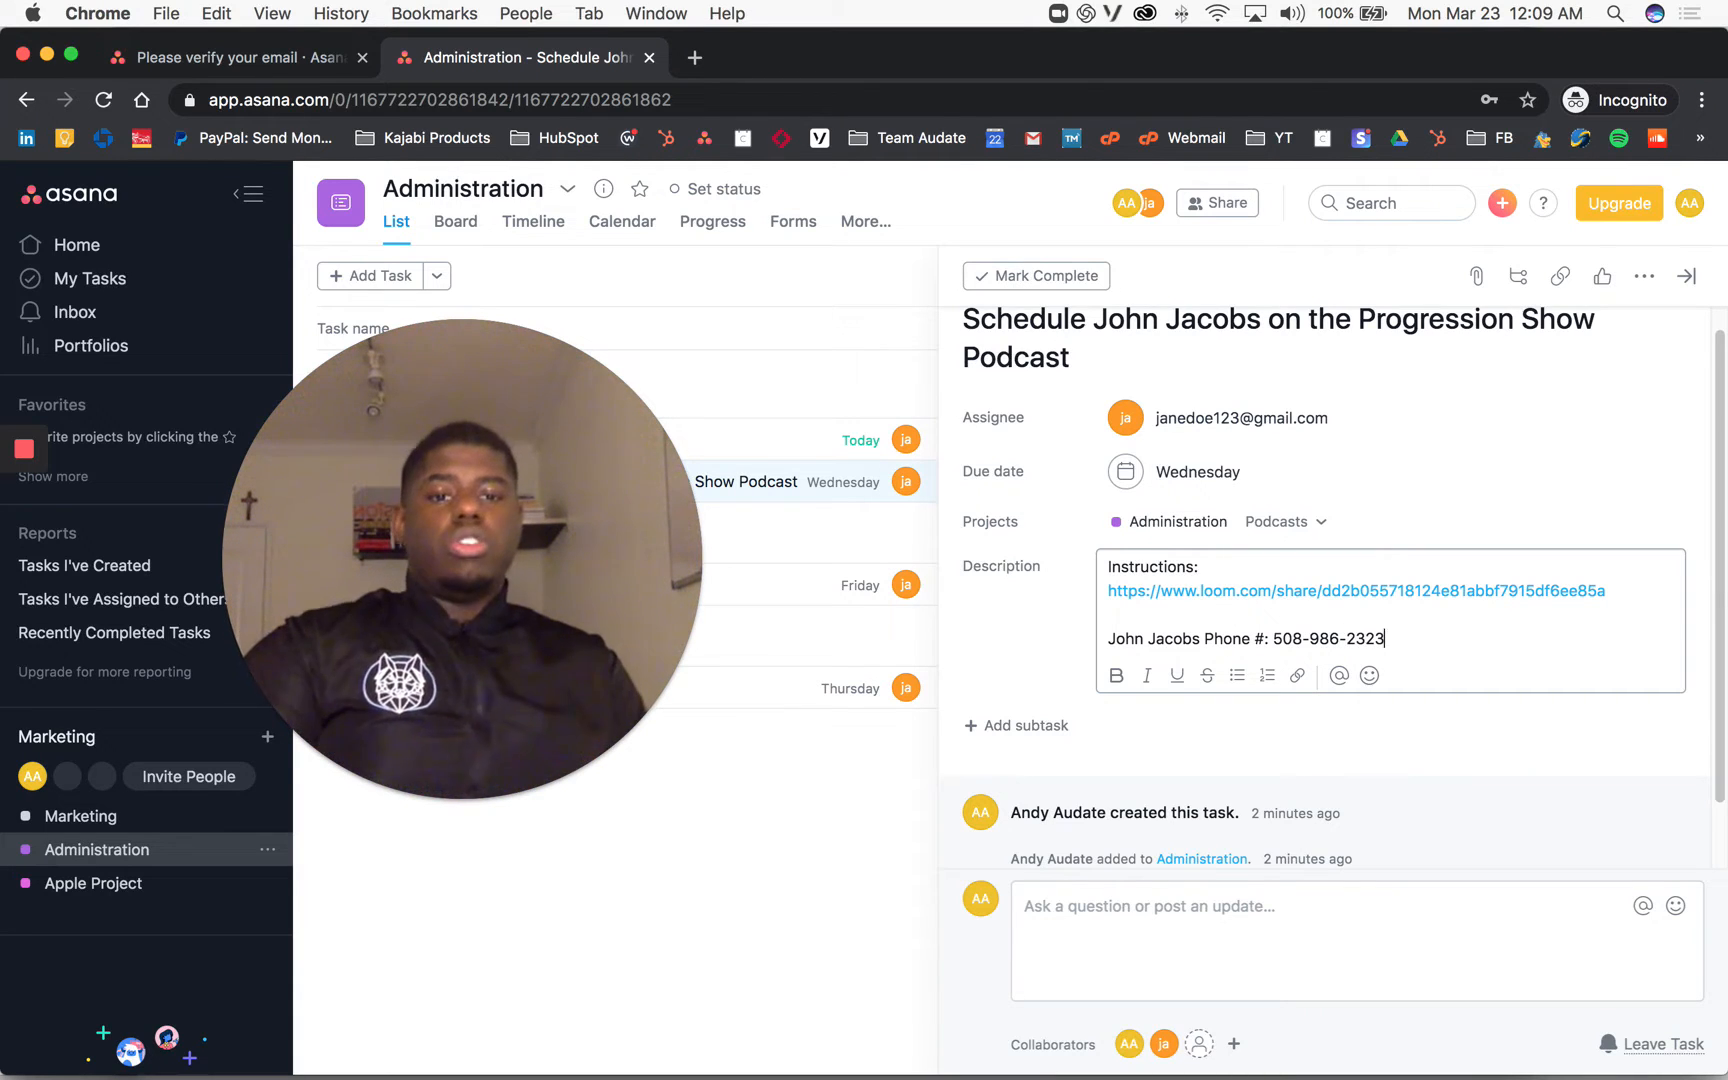
Step: Add a 'His Email:' line with the guest's e-mail address
key("Return")
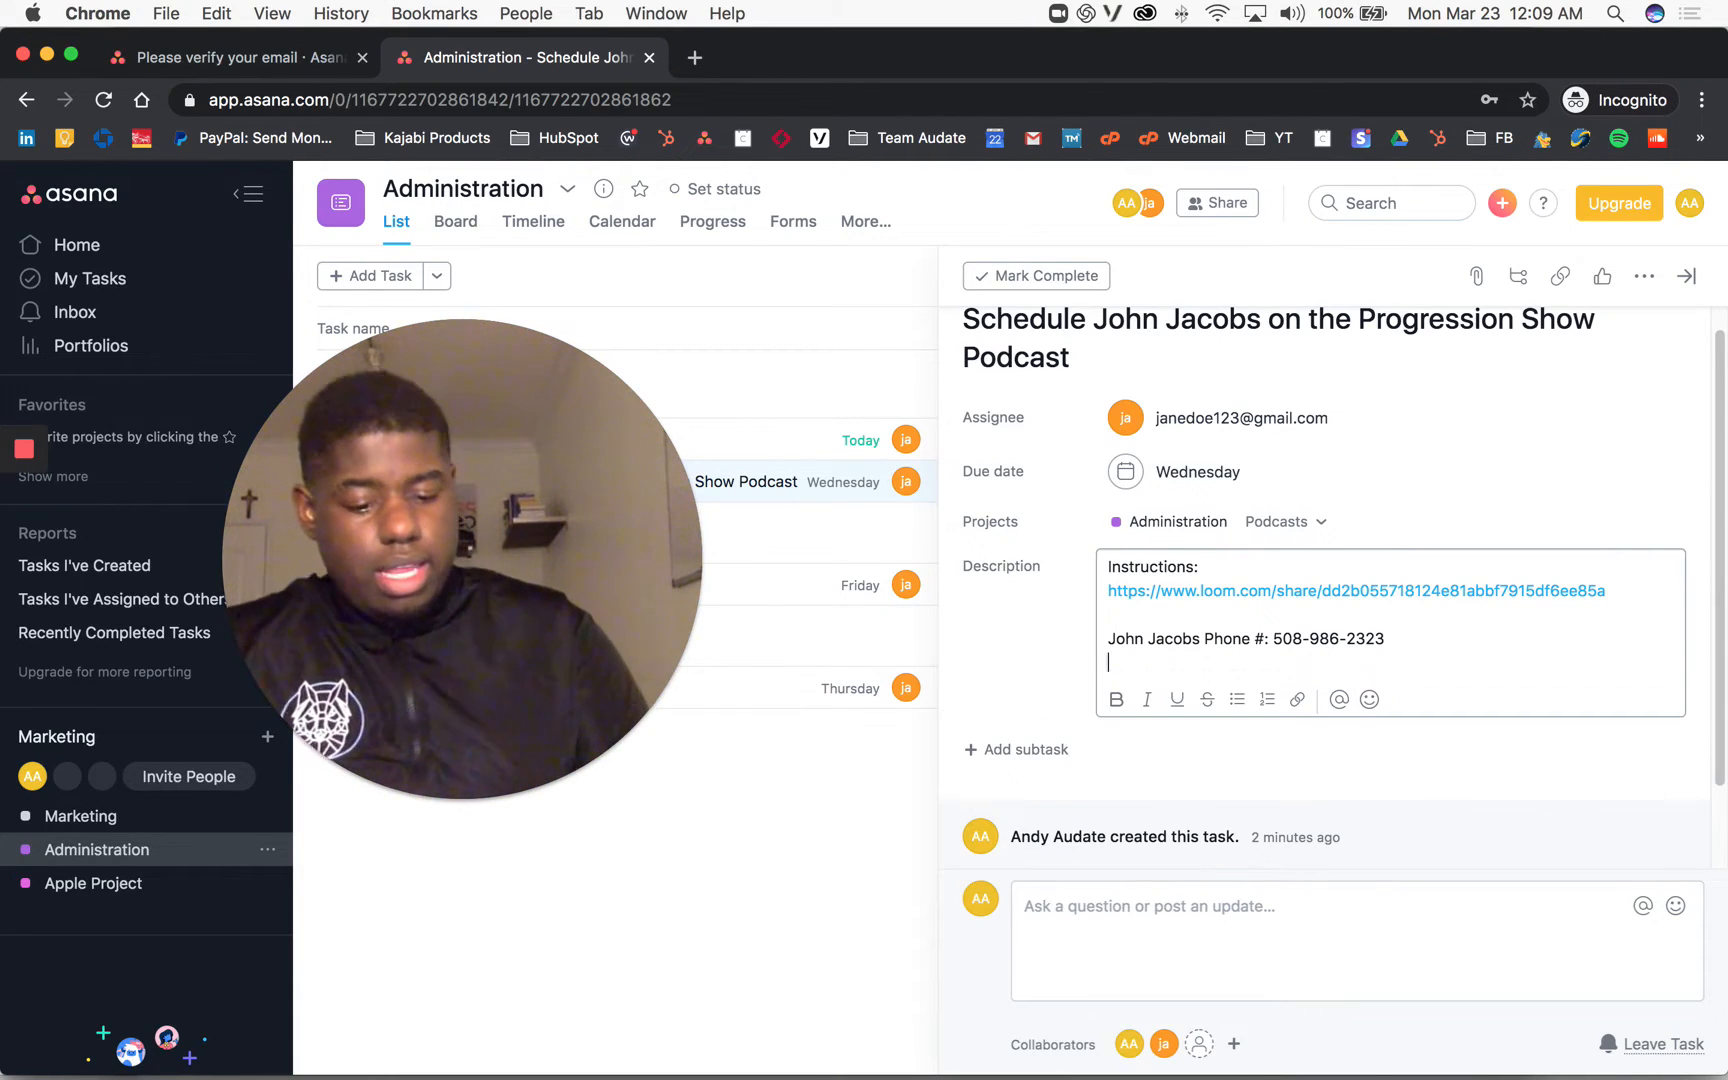
type("His Emial:")
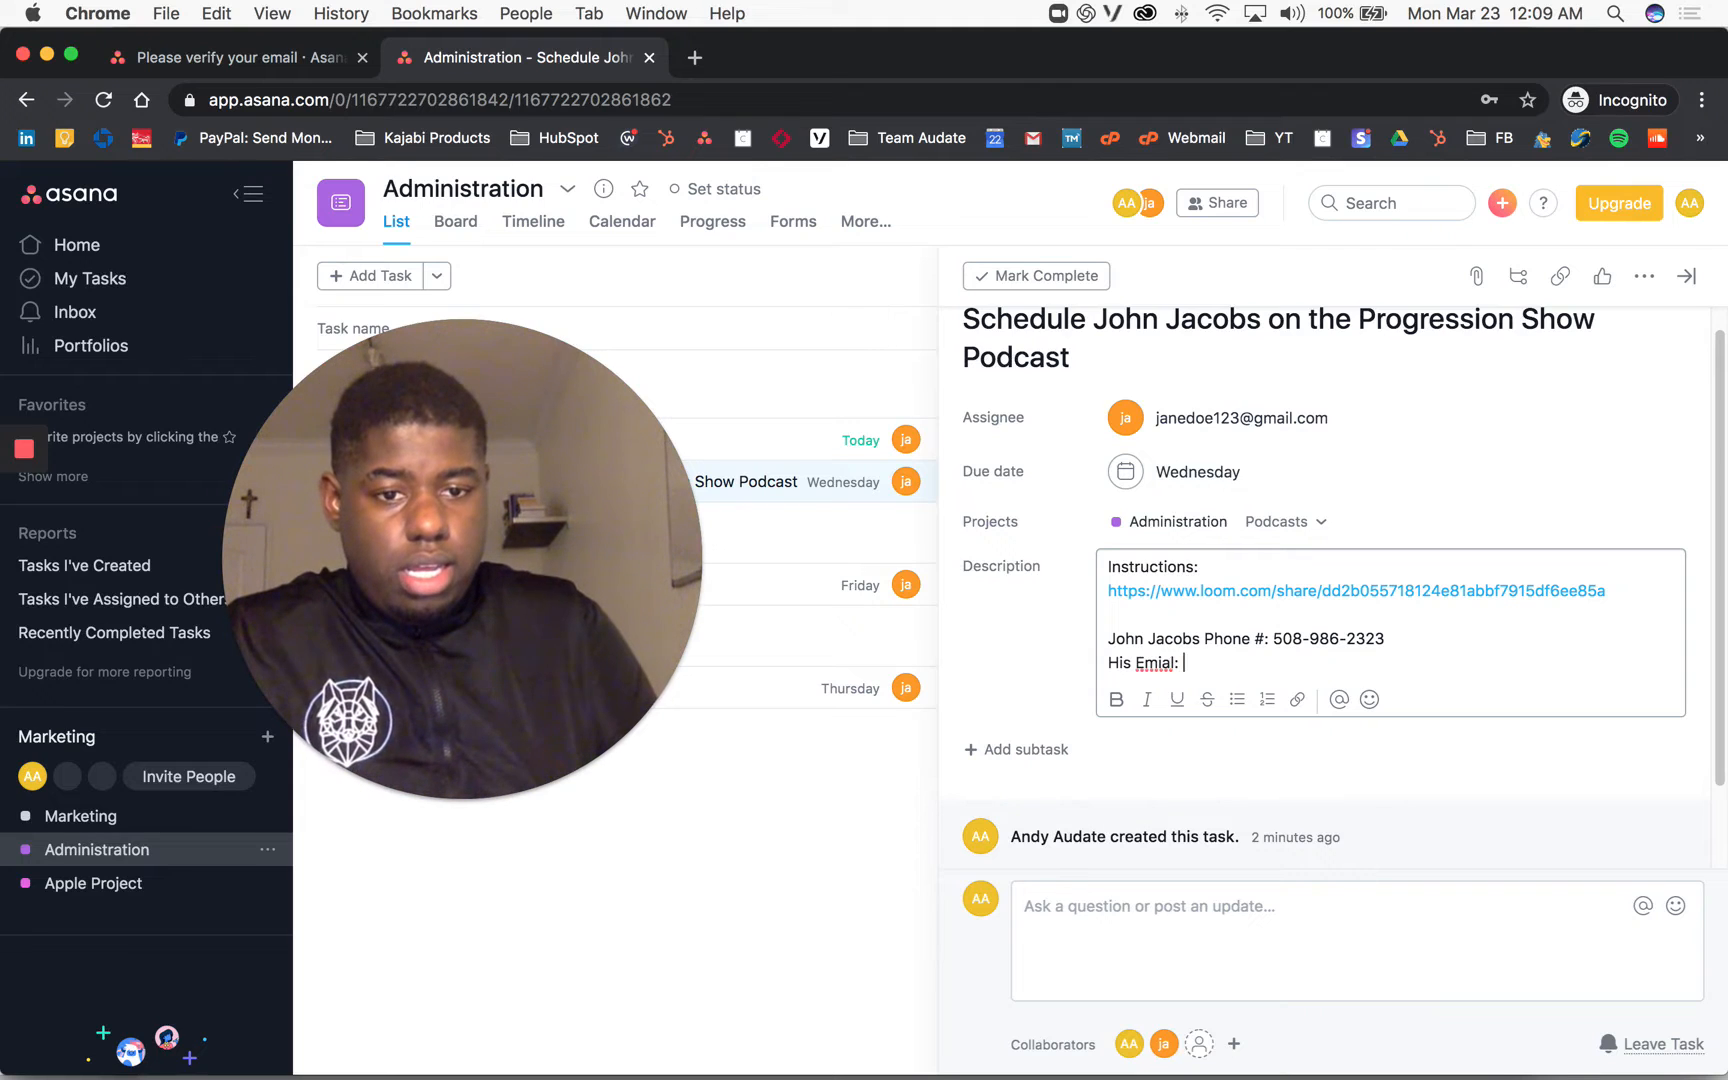
key("BackSpace")
key("BackSpace")
key("BackSpace")
key("BackSpace")
key("BackSpace")
type("ail")
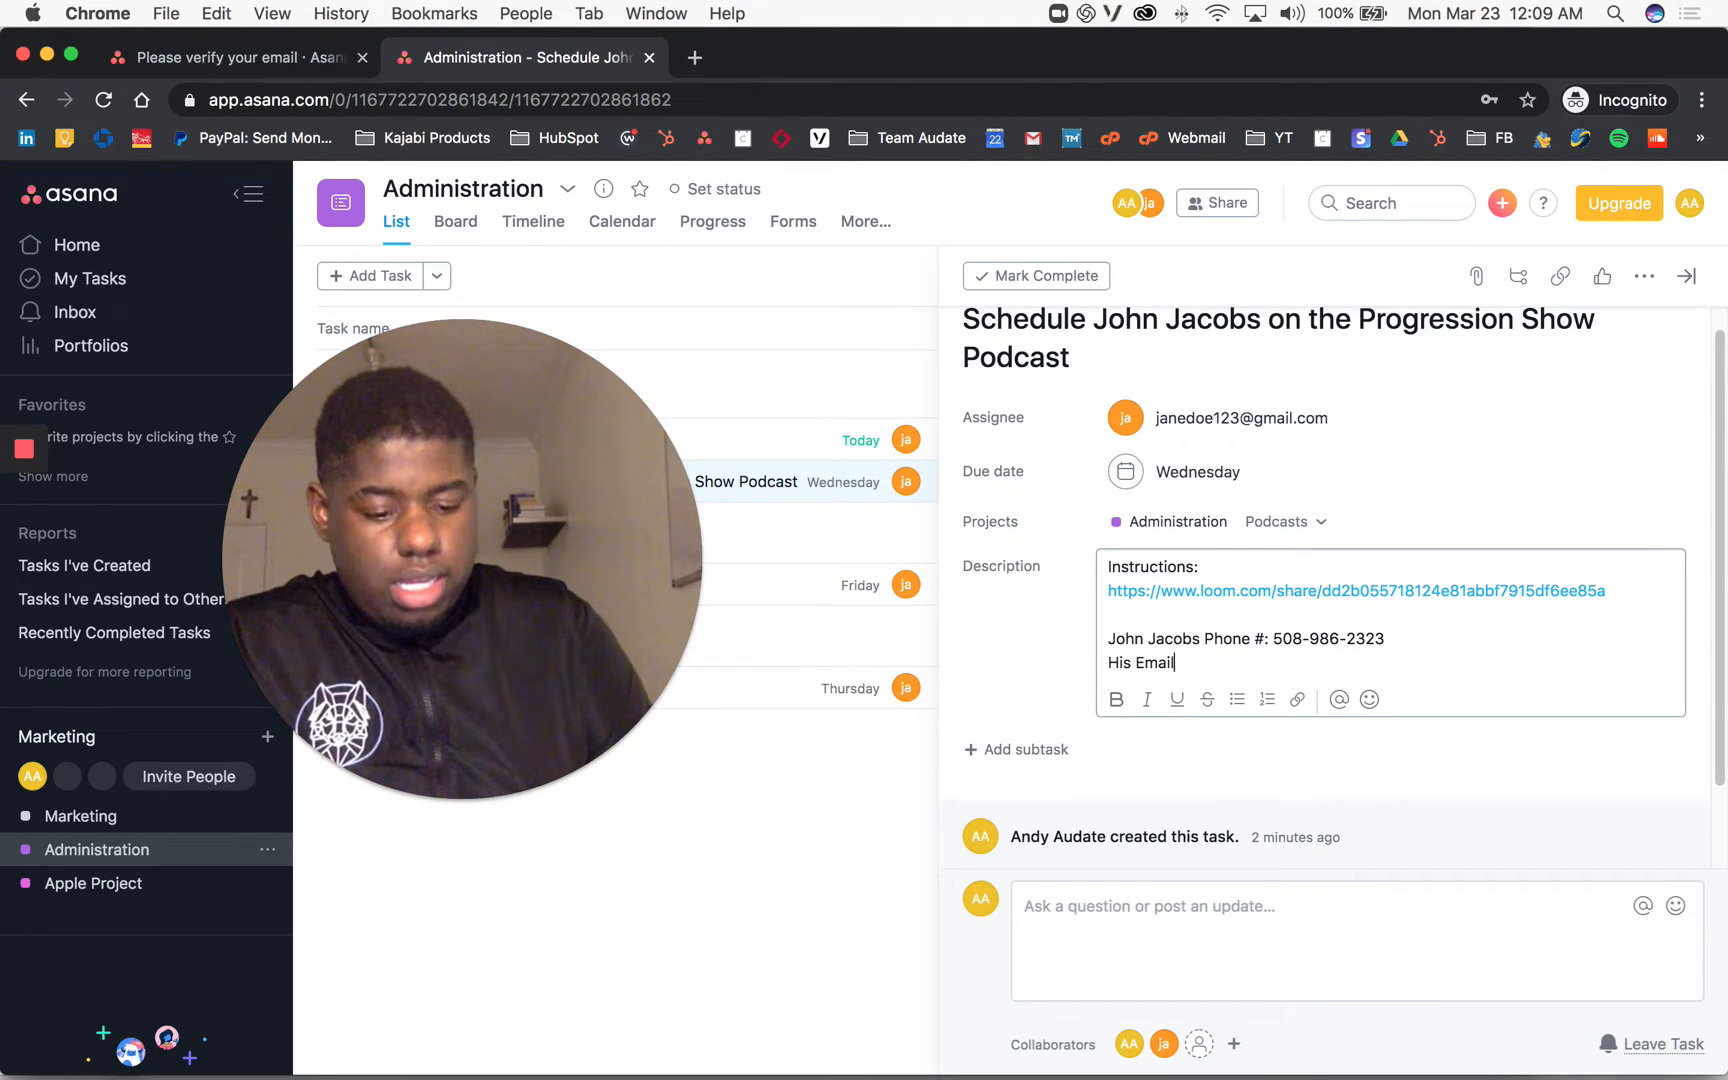
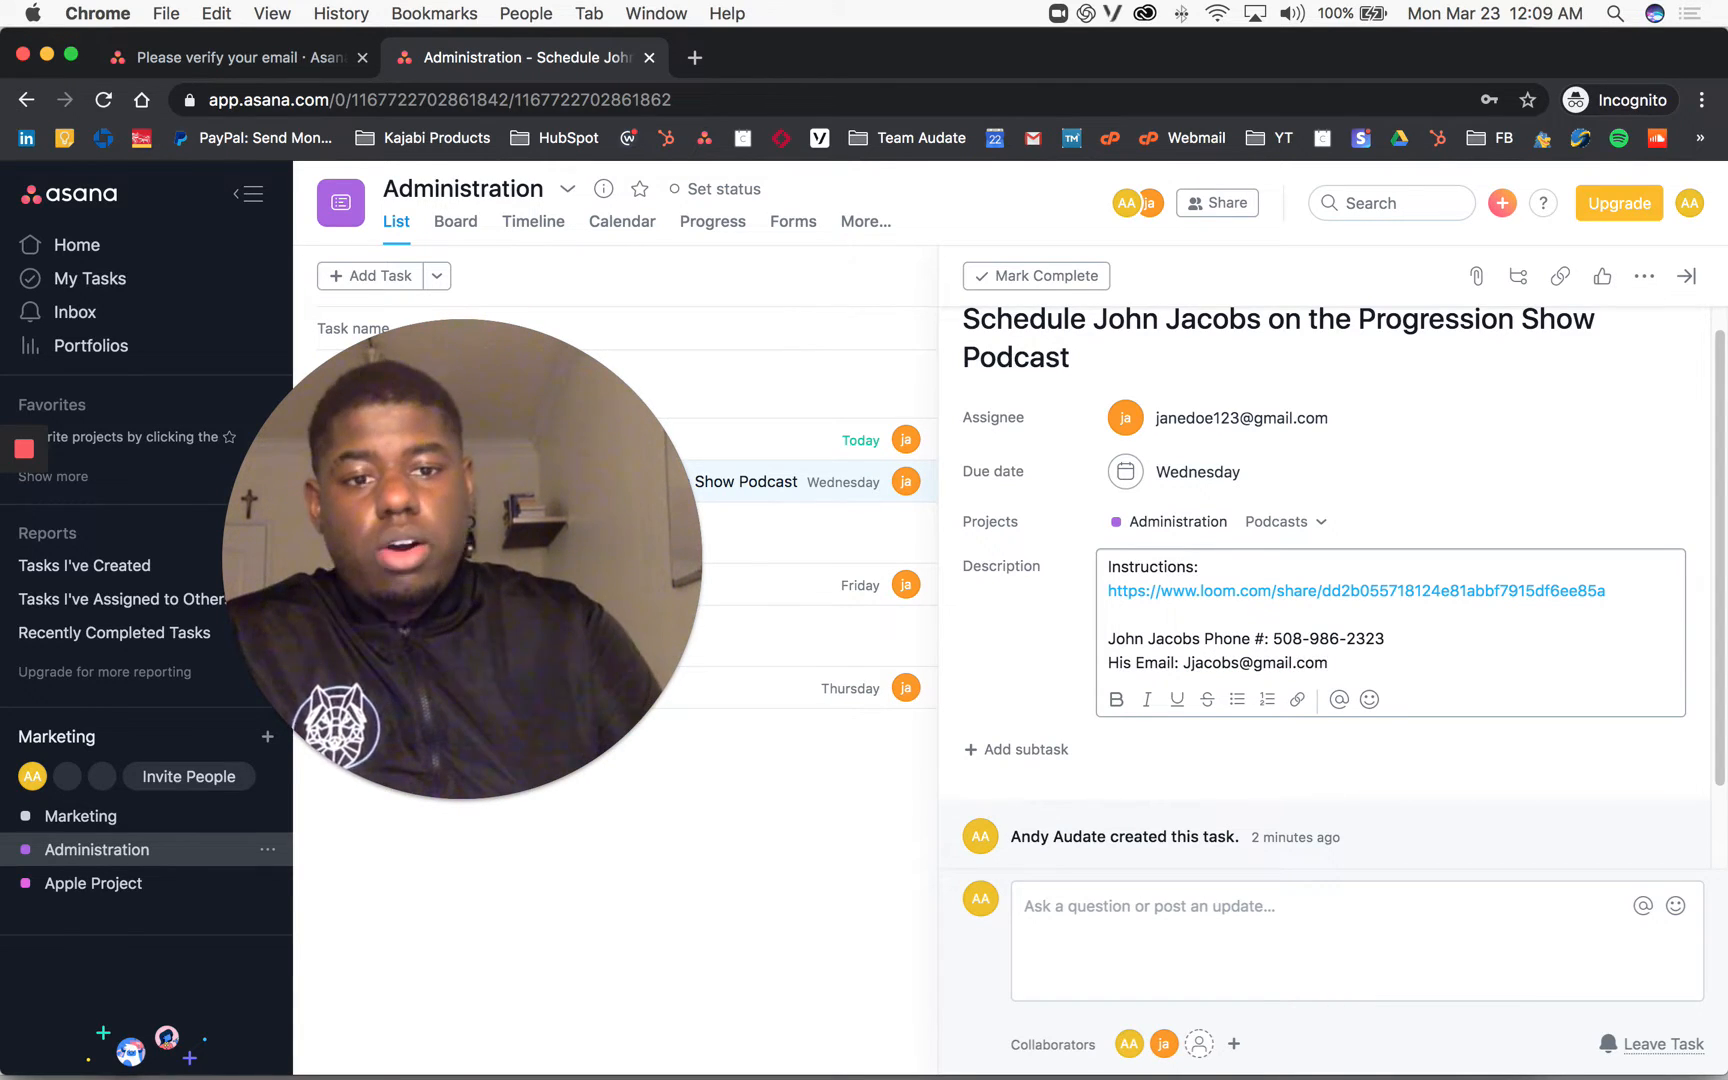
Step: Close the task details and tuck the webcam overlay into the corner
left_click(760, 935)
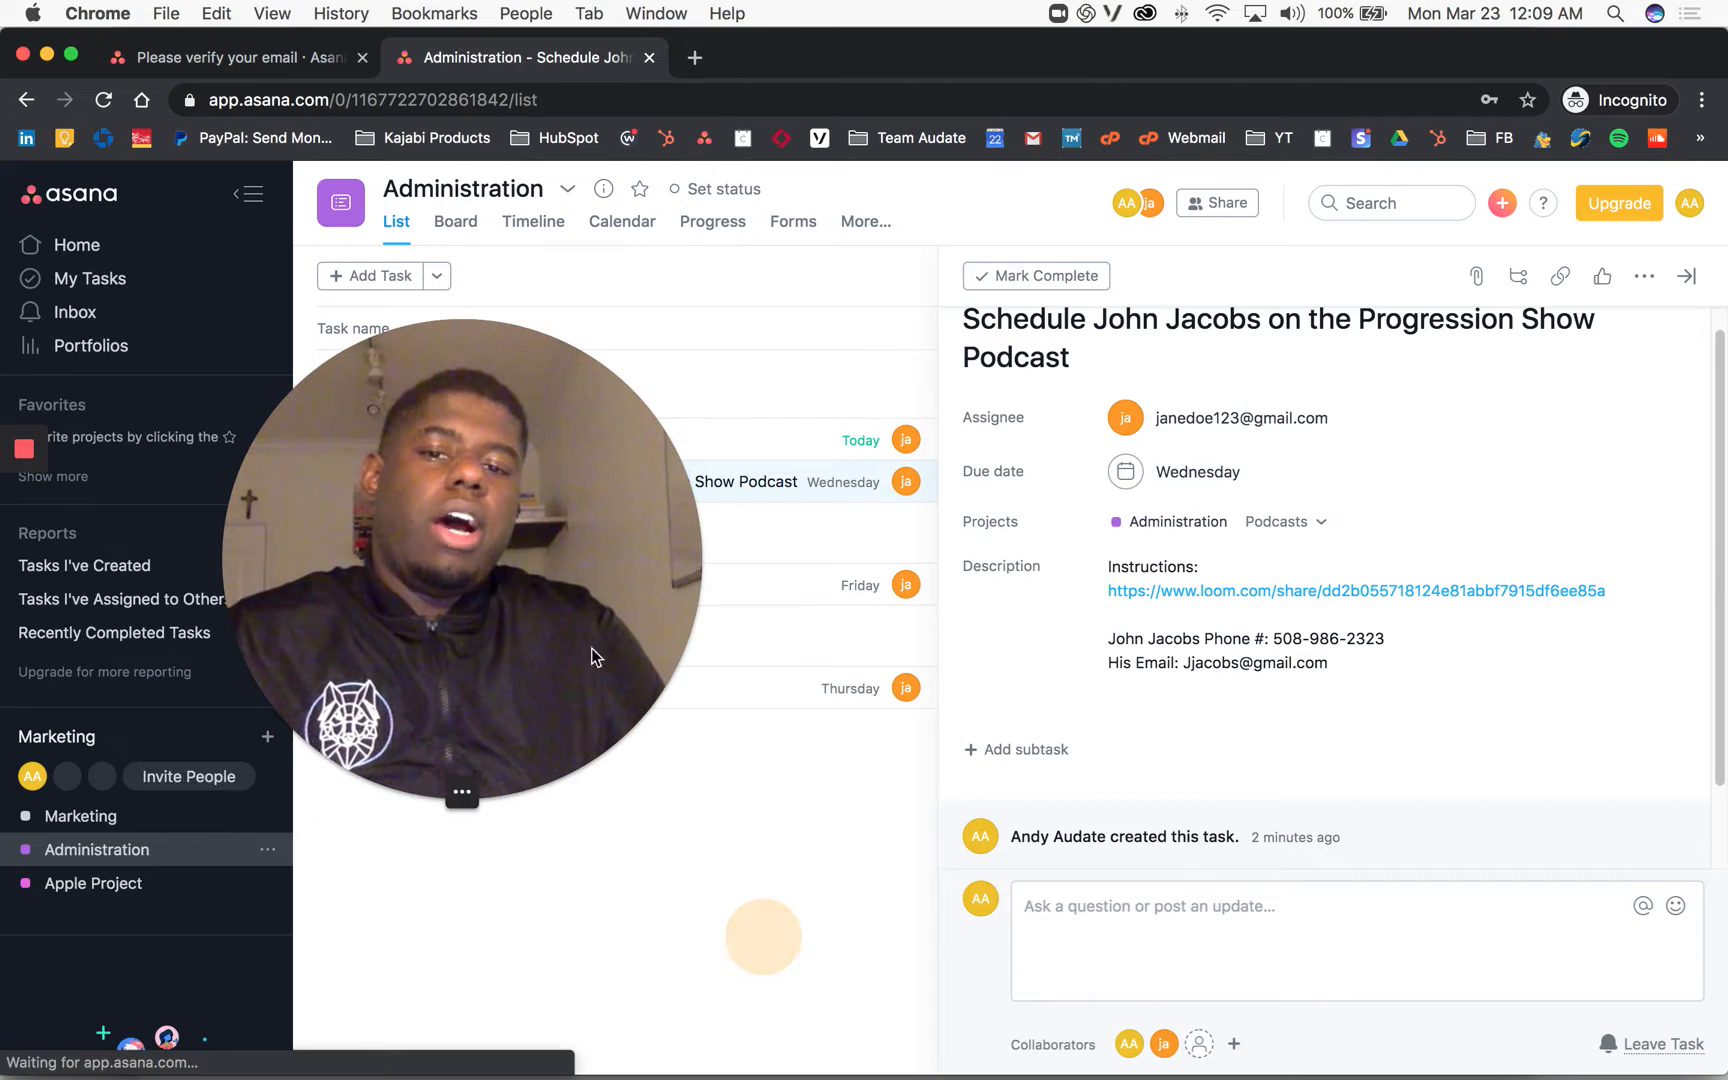
left_click(429, 791)
left_click_drag(438, 642, 72, 1070)
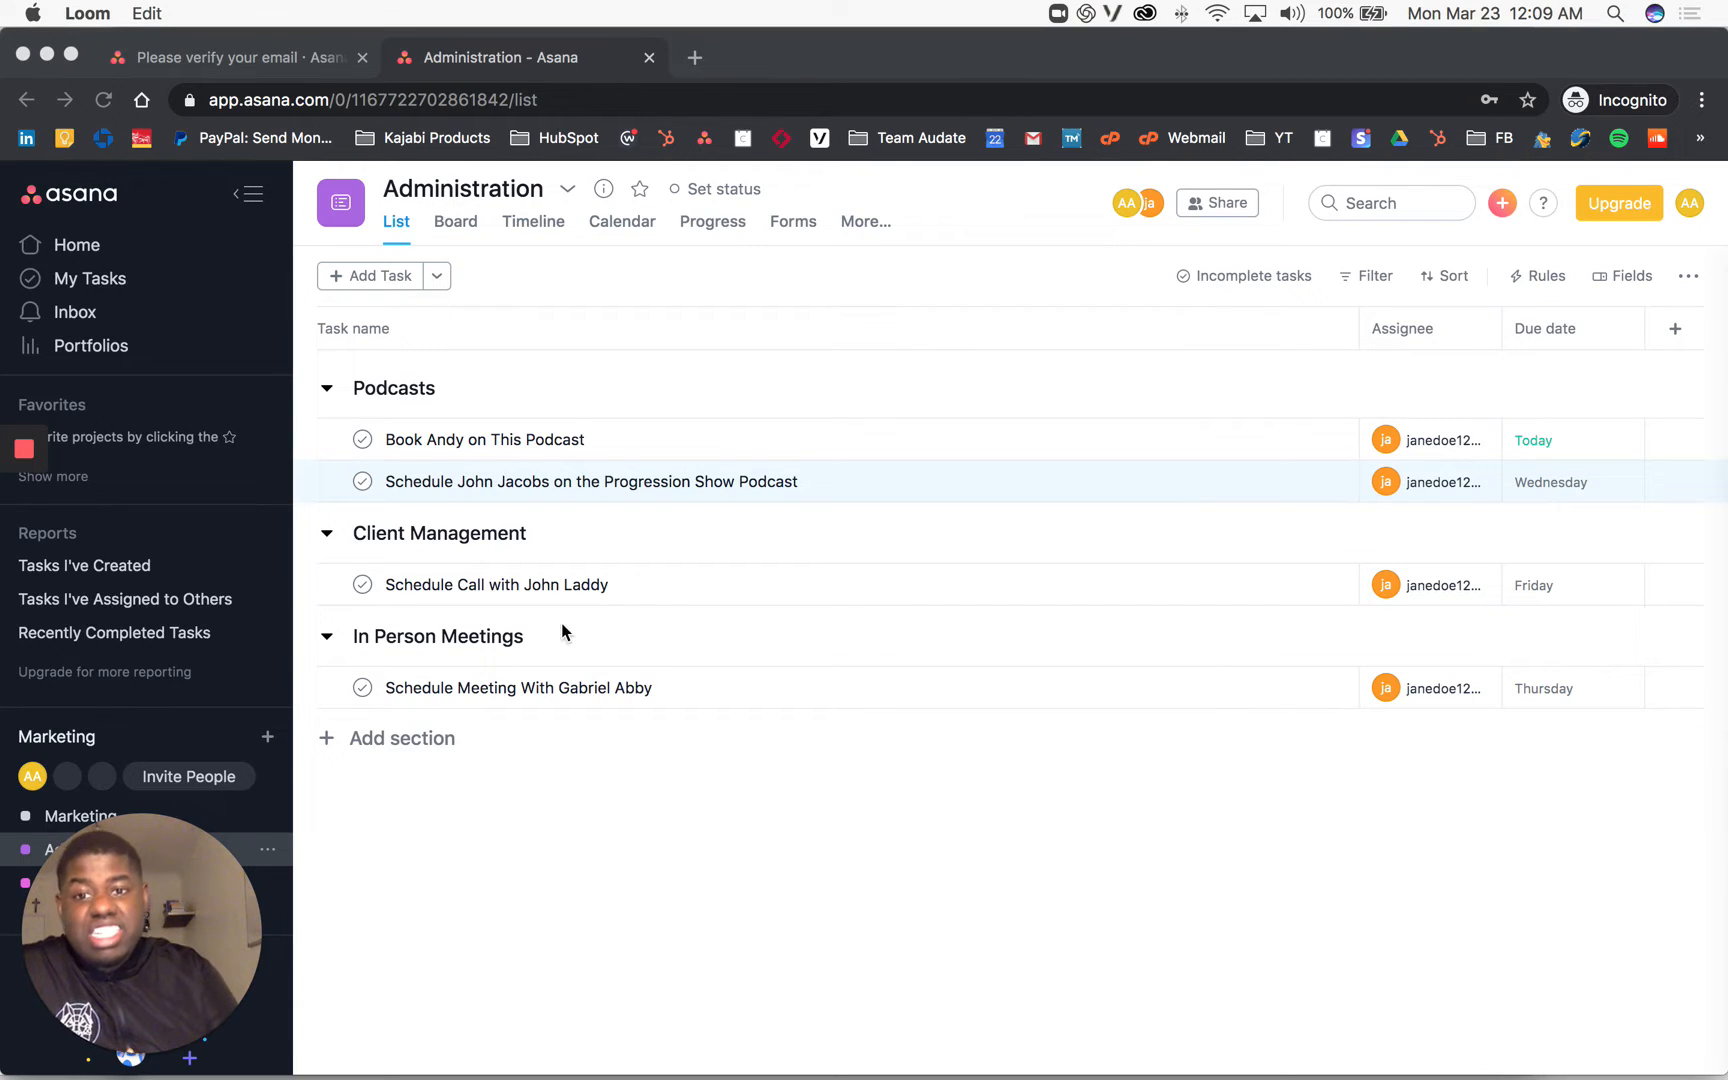
Step: Circle the Podcasts and Client Management sections in green, then reopen the podcast scheduling task
left_click(24, 600)
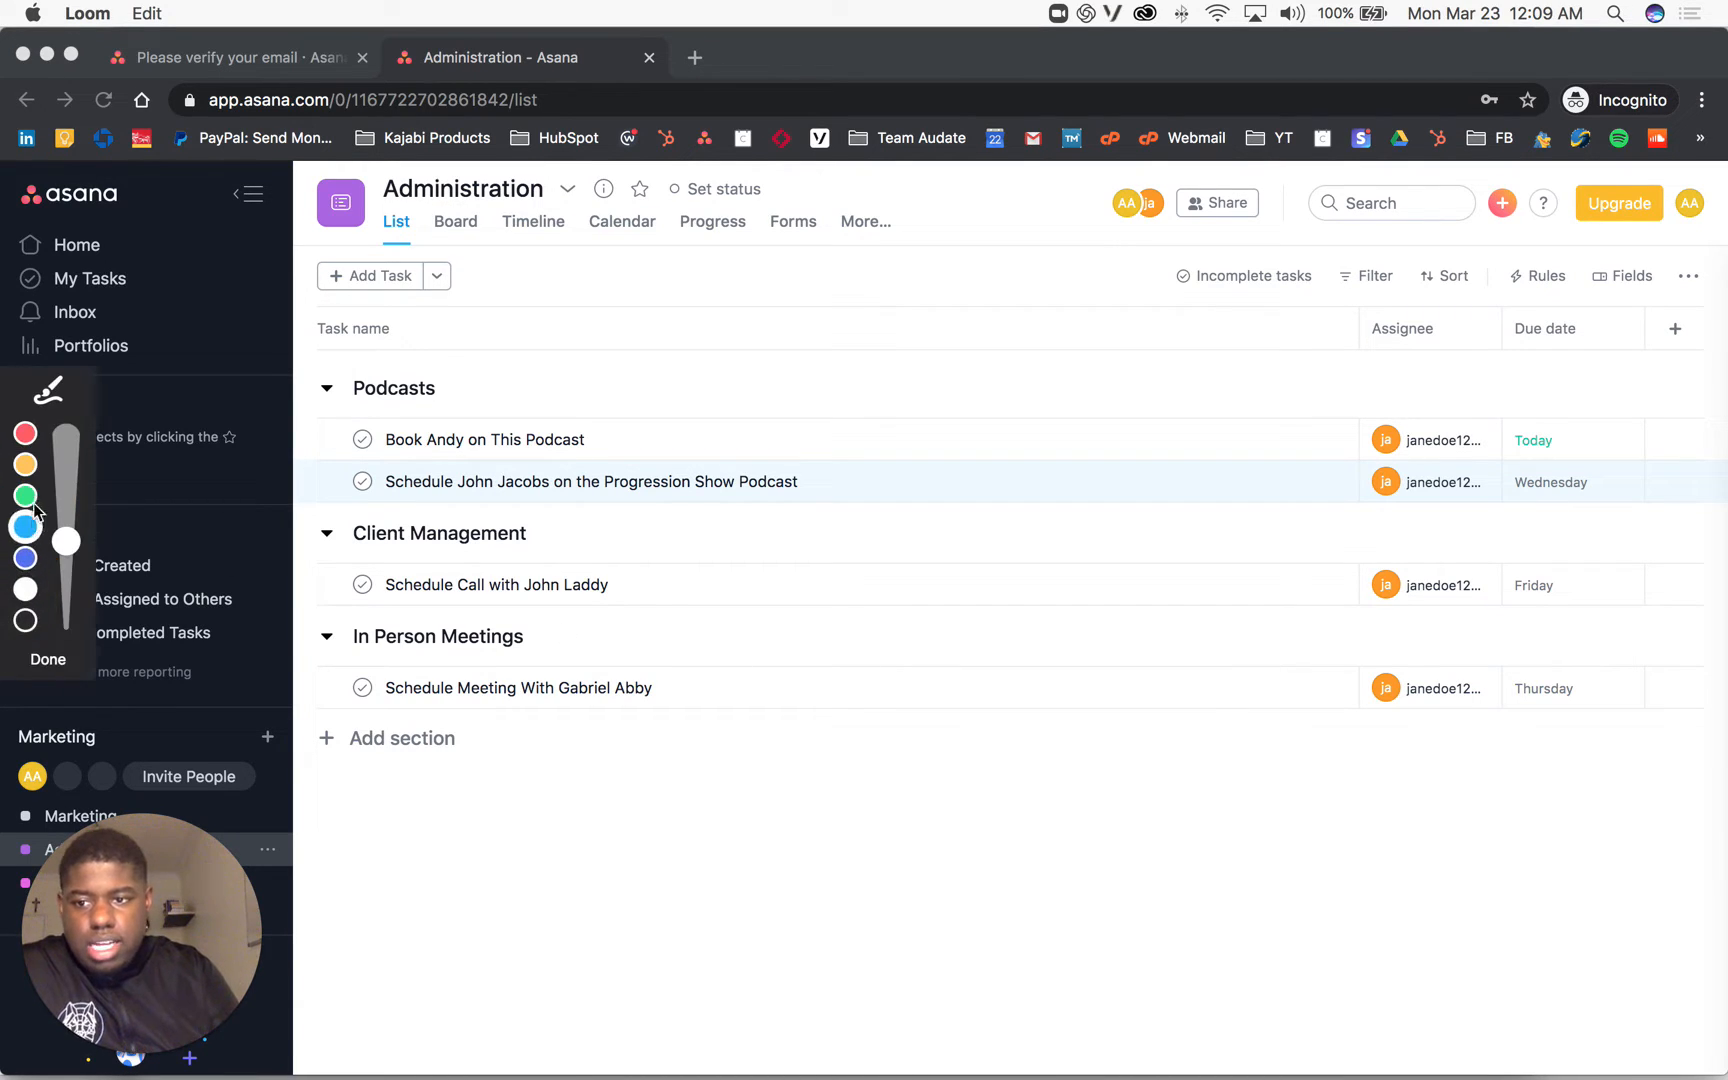
mouse_move(470, 360)
left_mouse_down()
mouse_move(405, 580)
mouse_move(1700, 562)
mouse_move(1668, 356)
mouse_move(437, 365)
left_mouse_up()
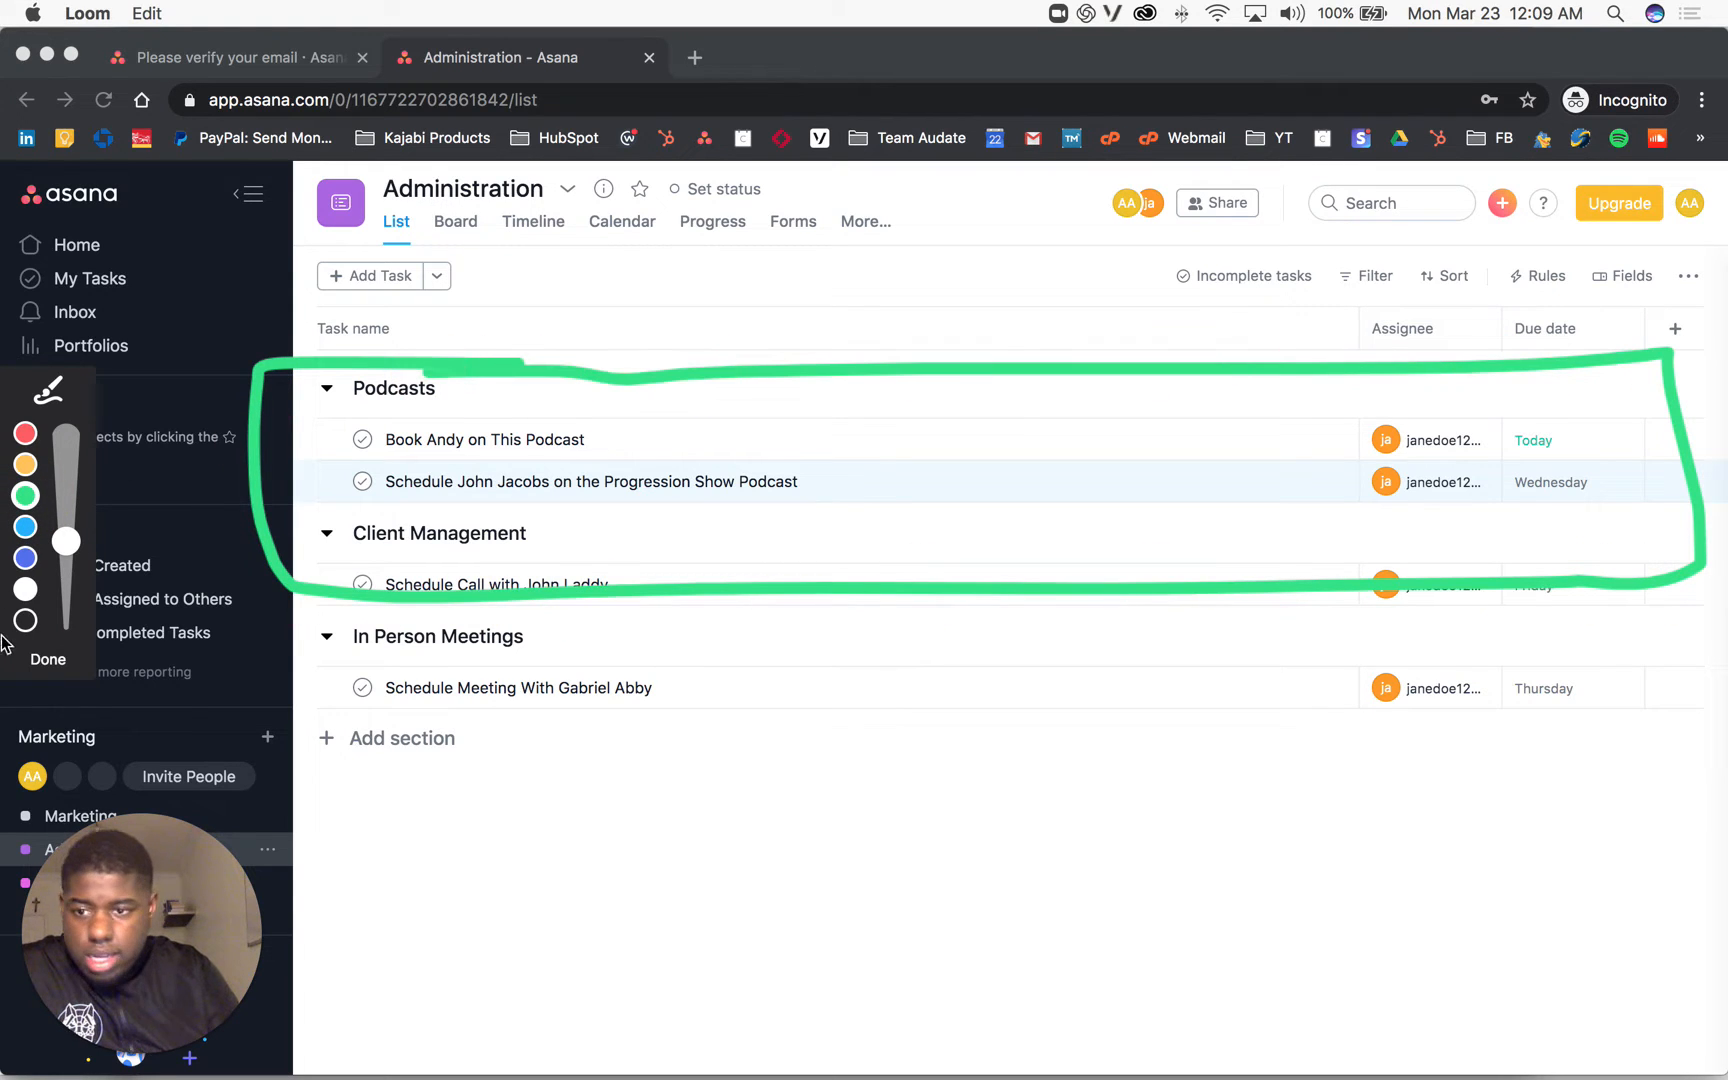
left_click(30, 663)
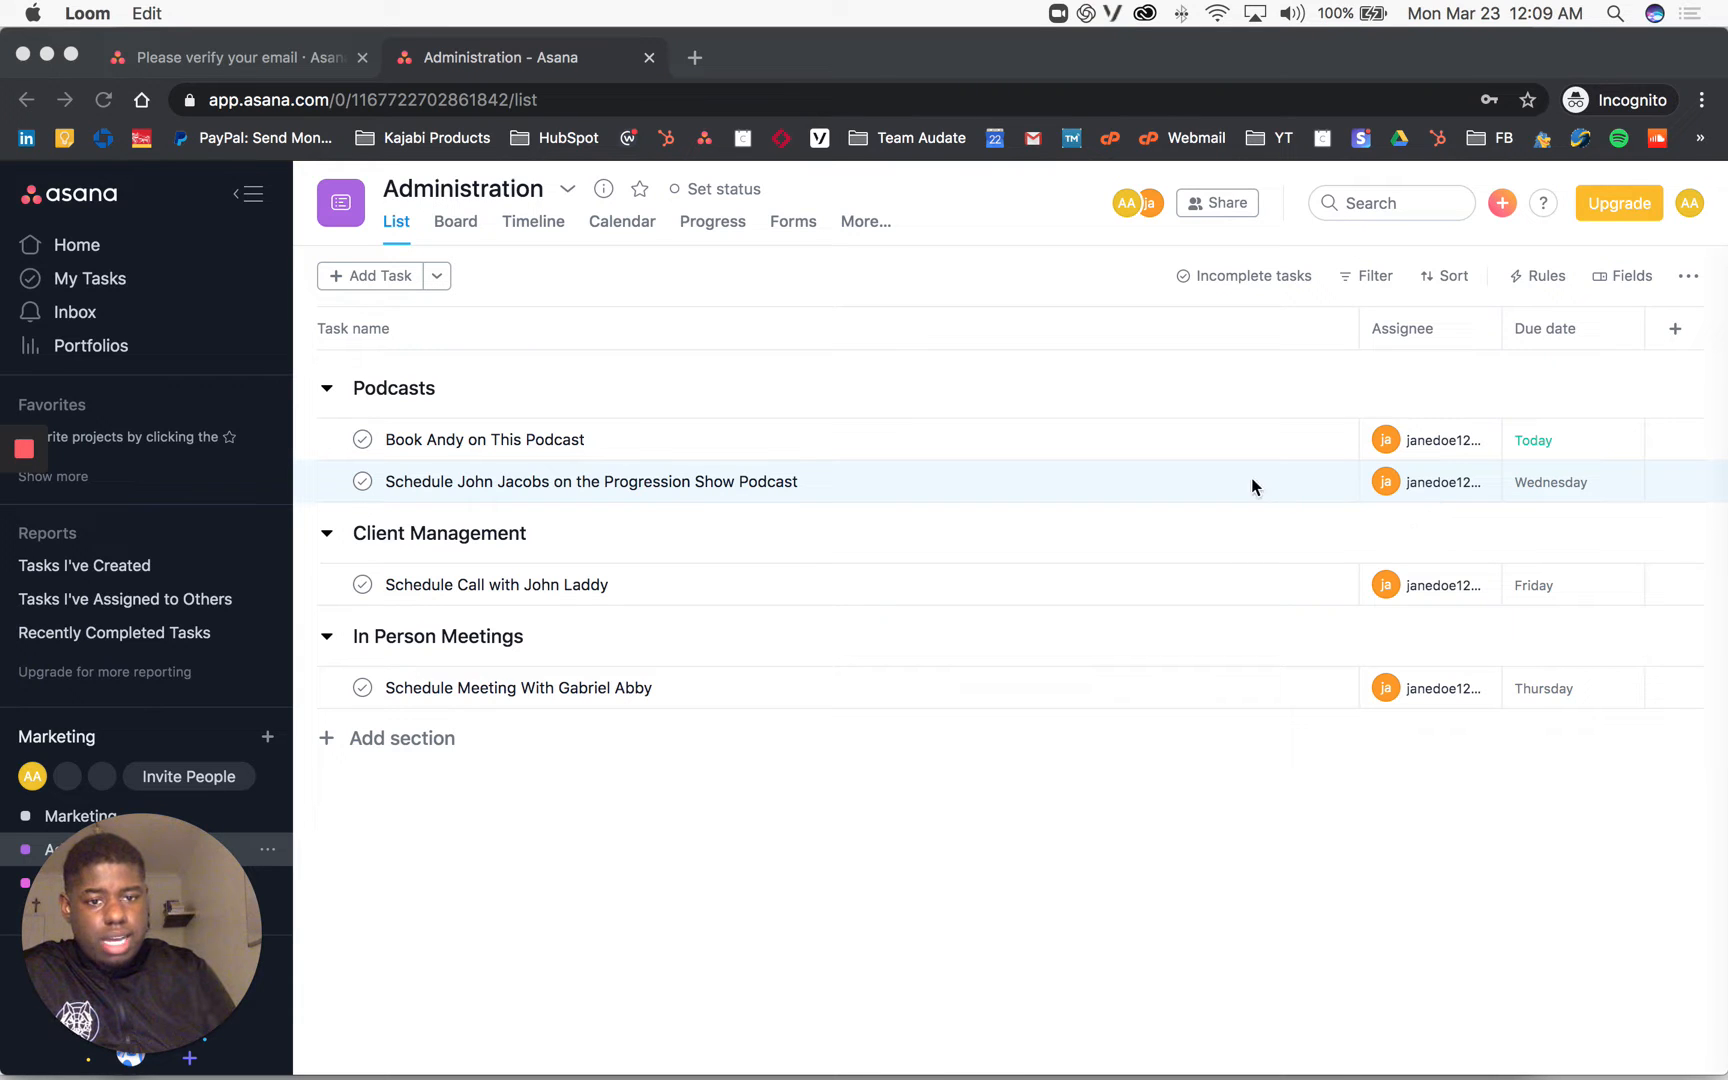
left_click(1290, 488)
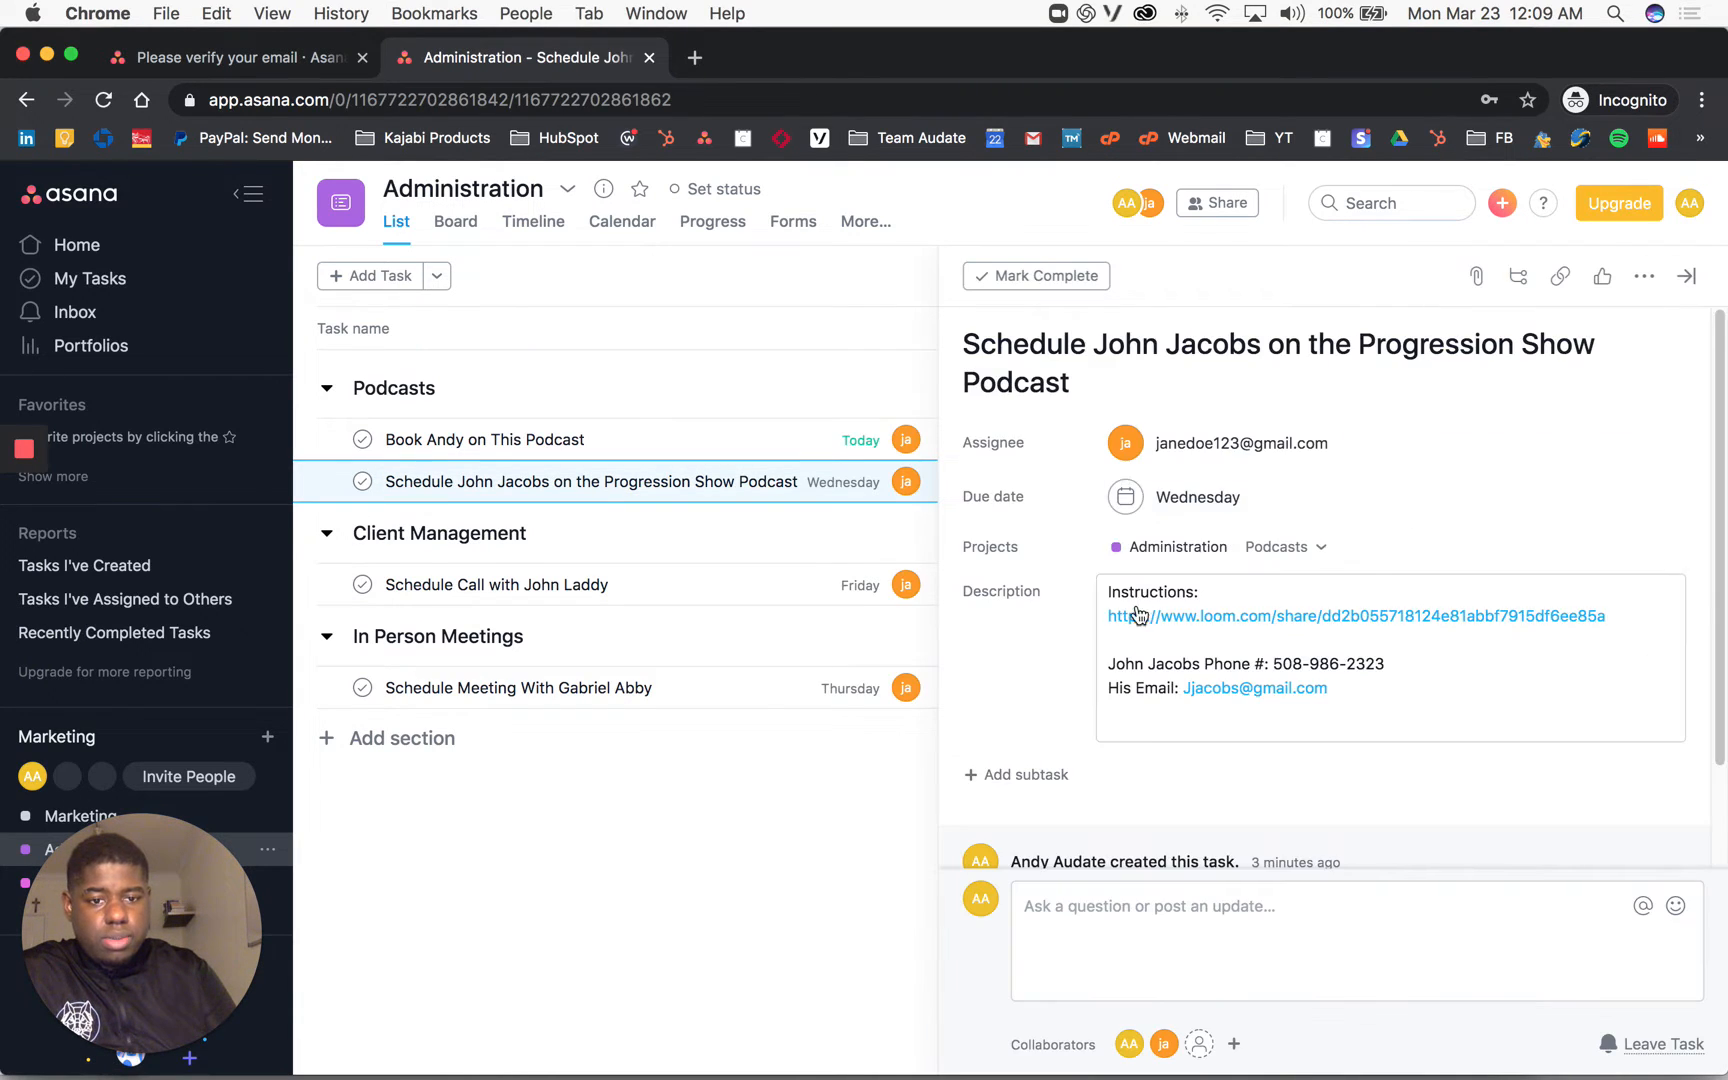
scroll(1160, 560, "down", 3)
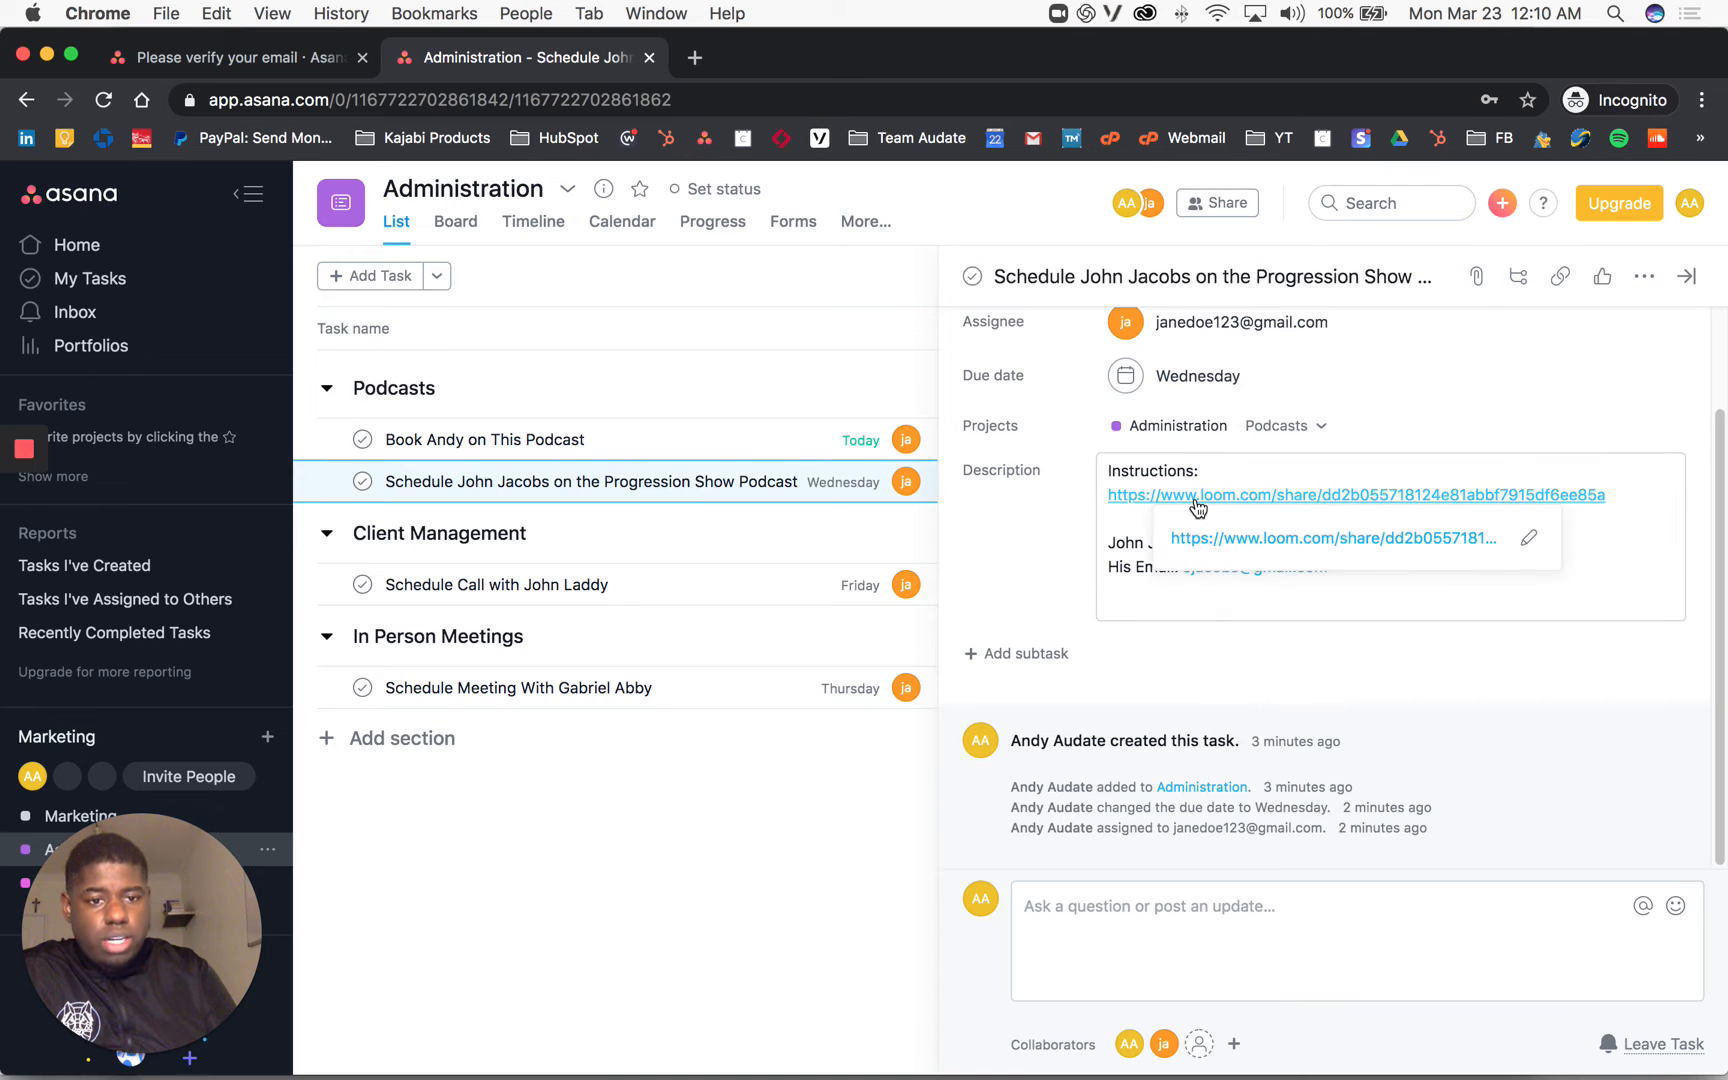
left_click(1199, 495)
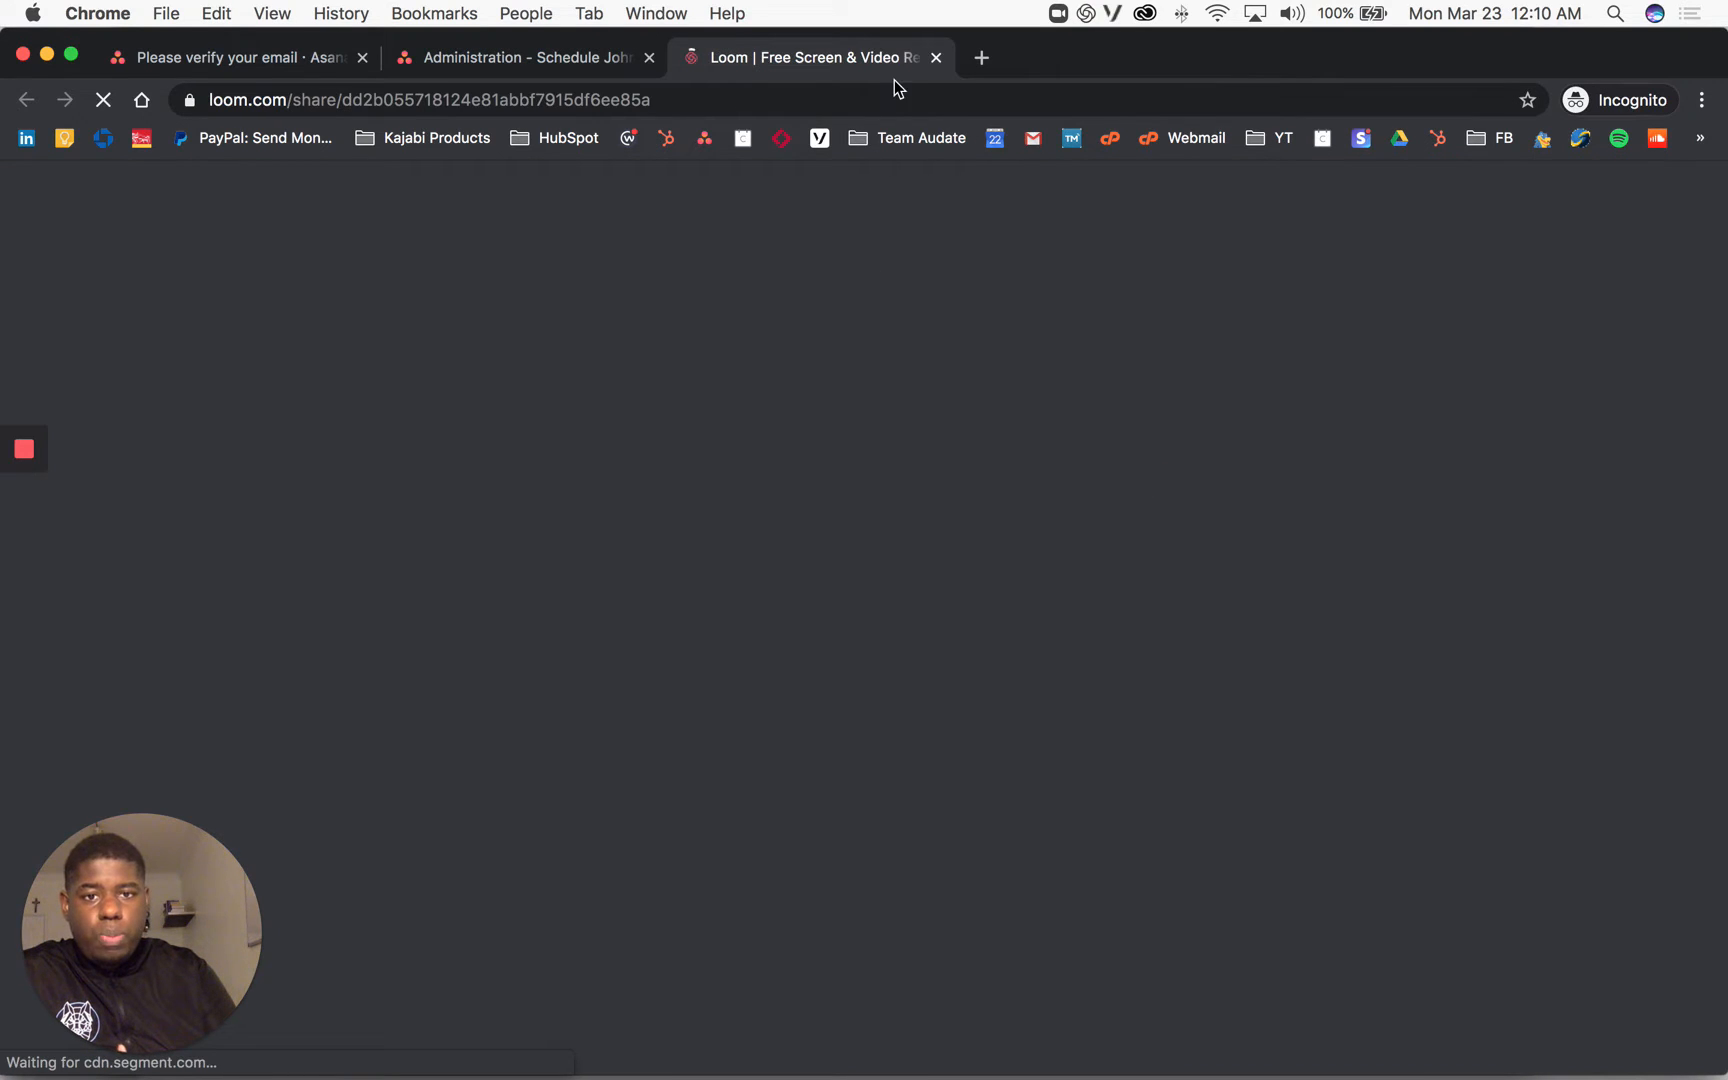
left_click(931, 64)
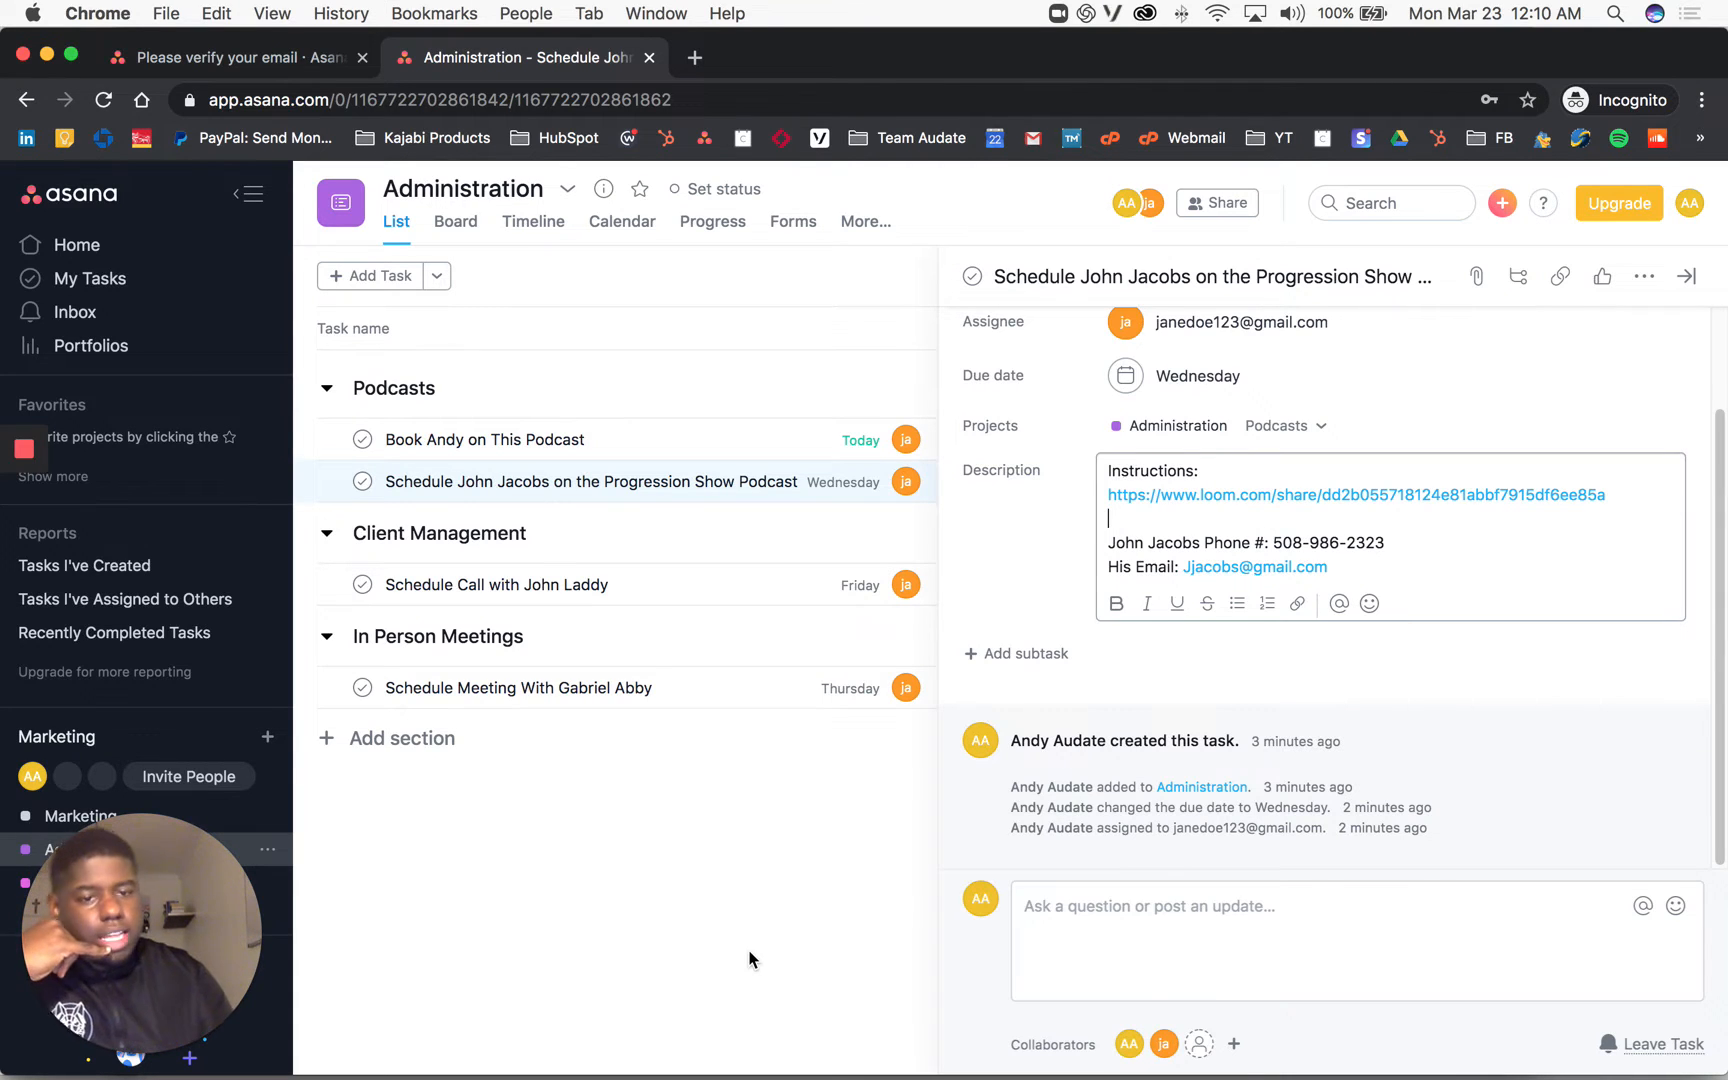
left_click(1094, 960)
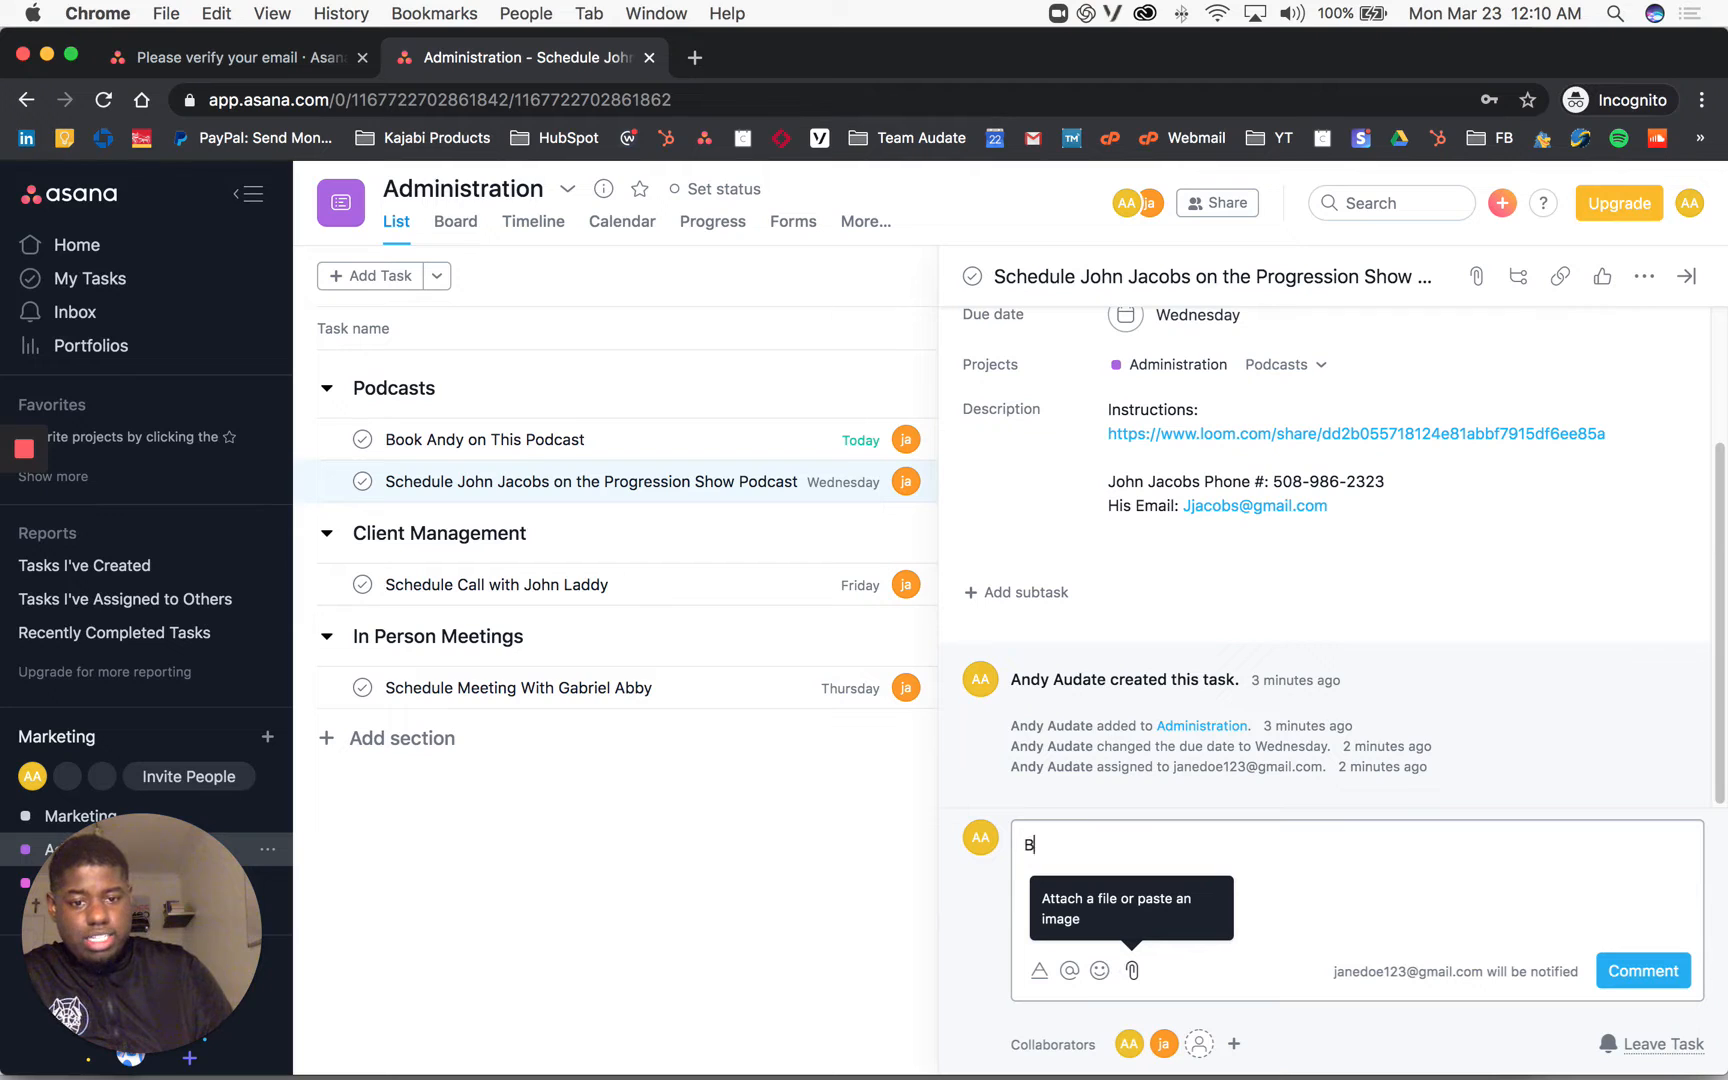
type("Hey @a")
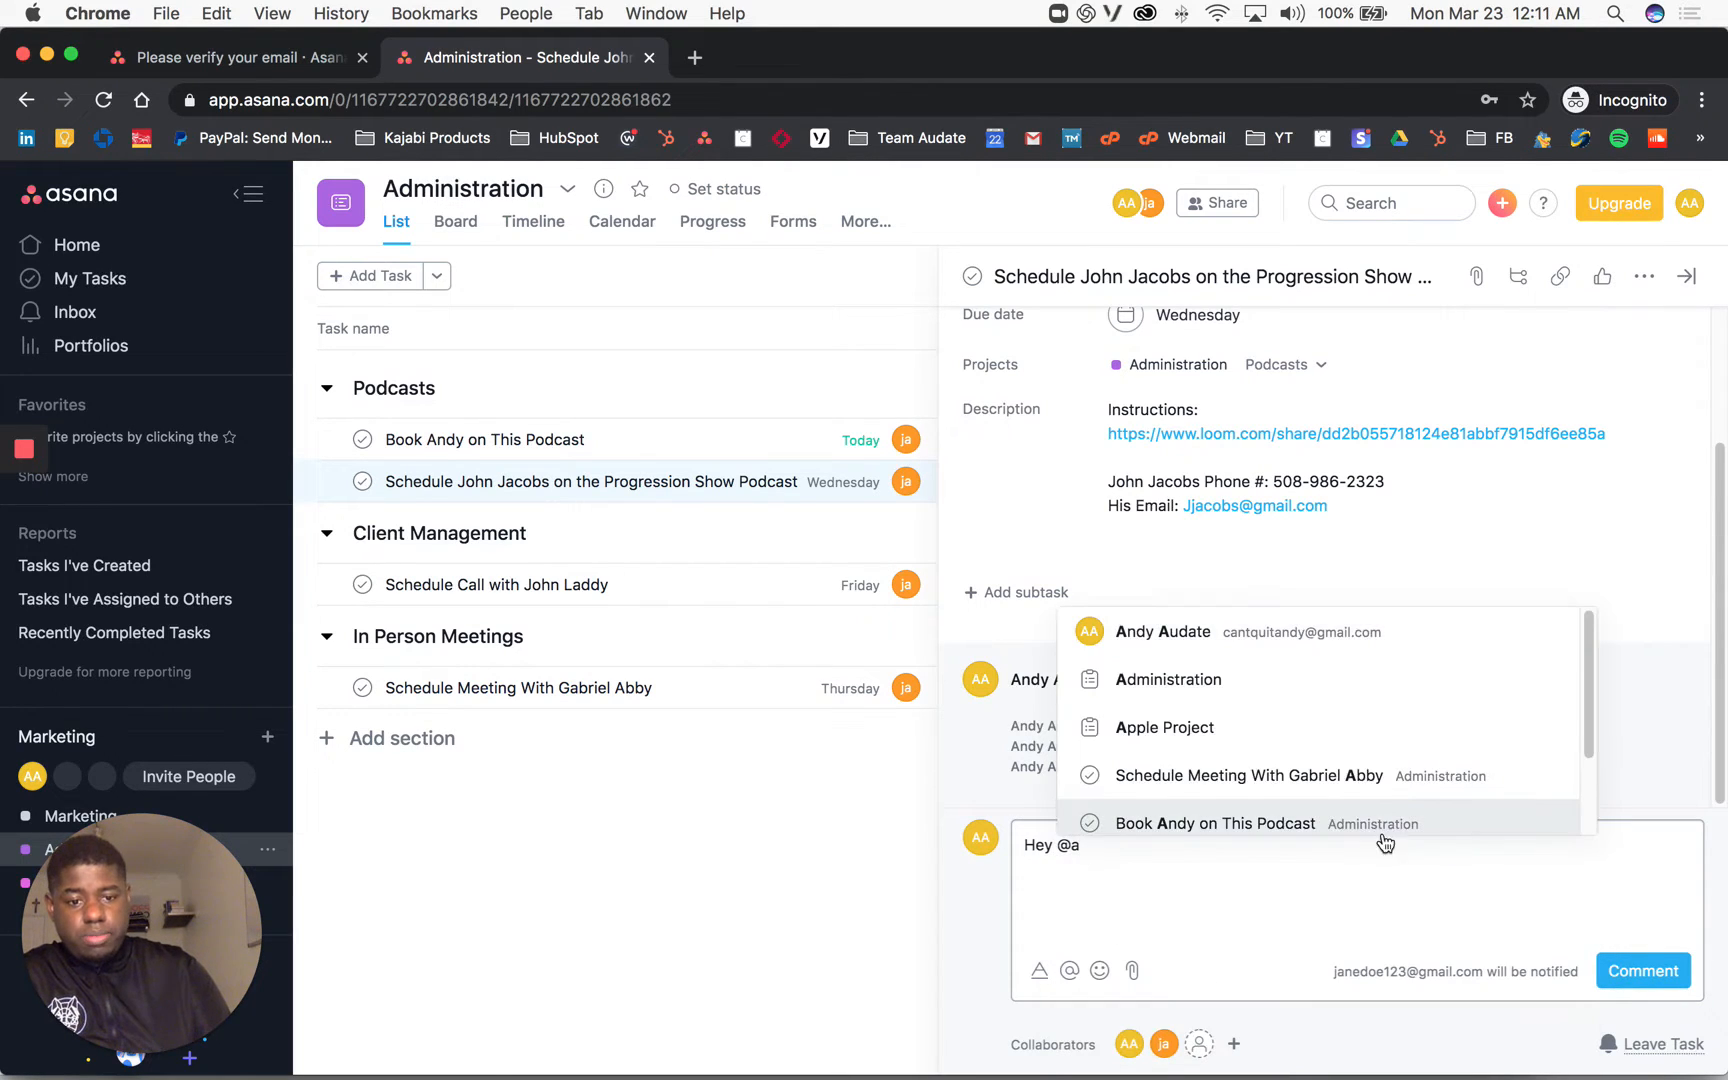
left_click(1198, 634)
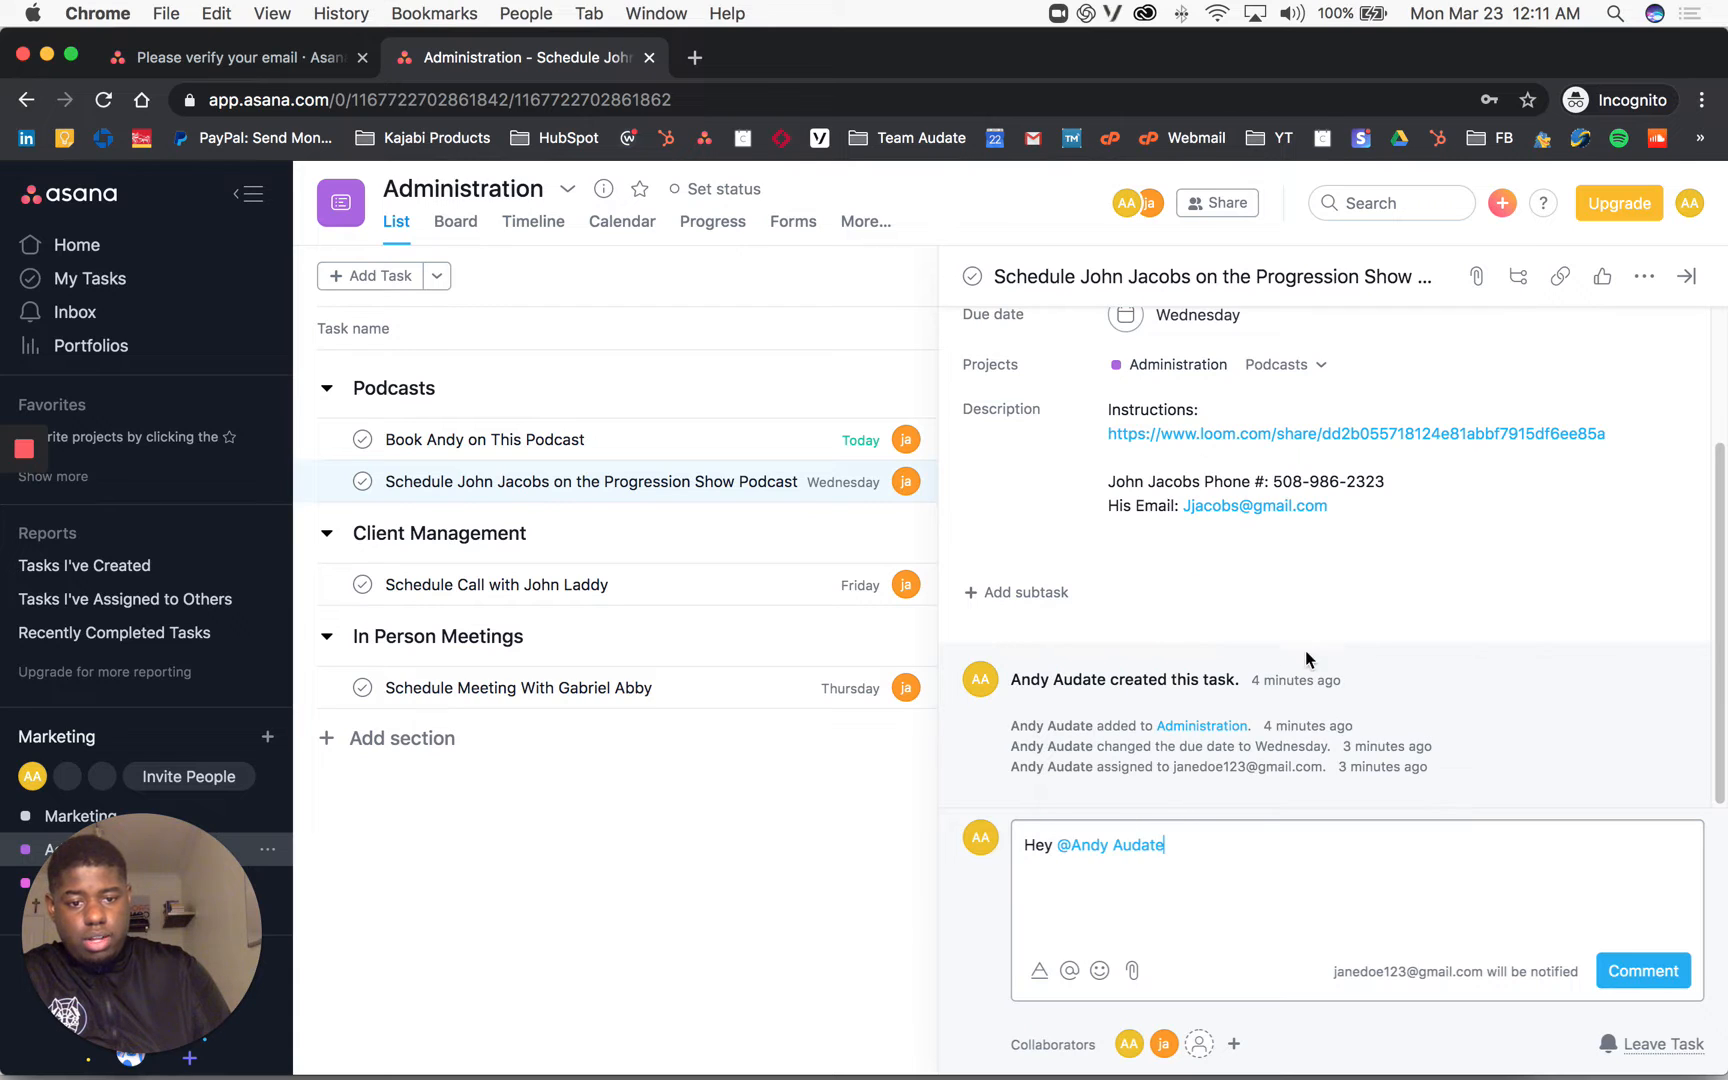
type("I suc")
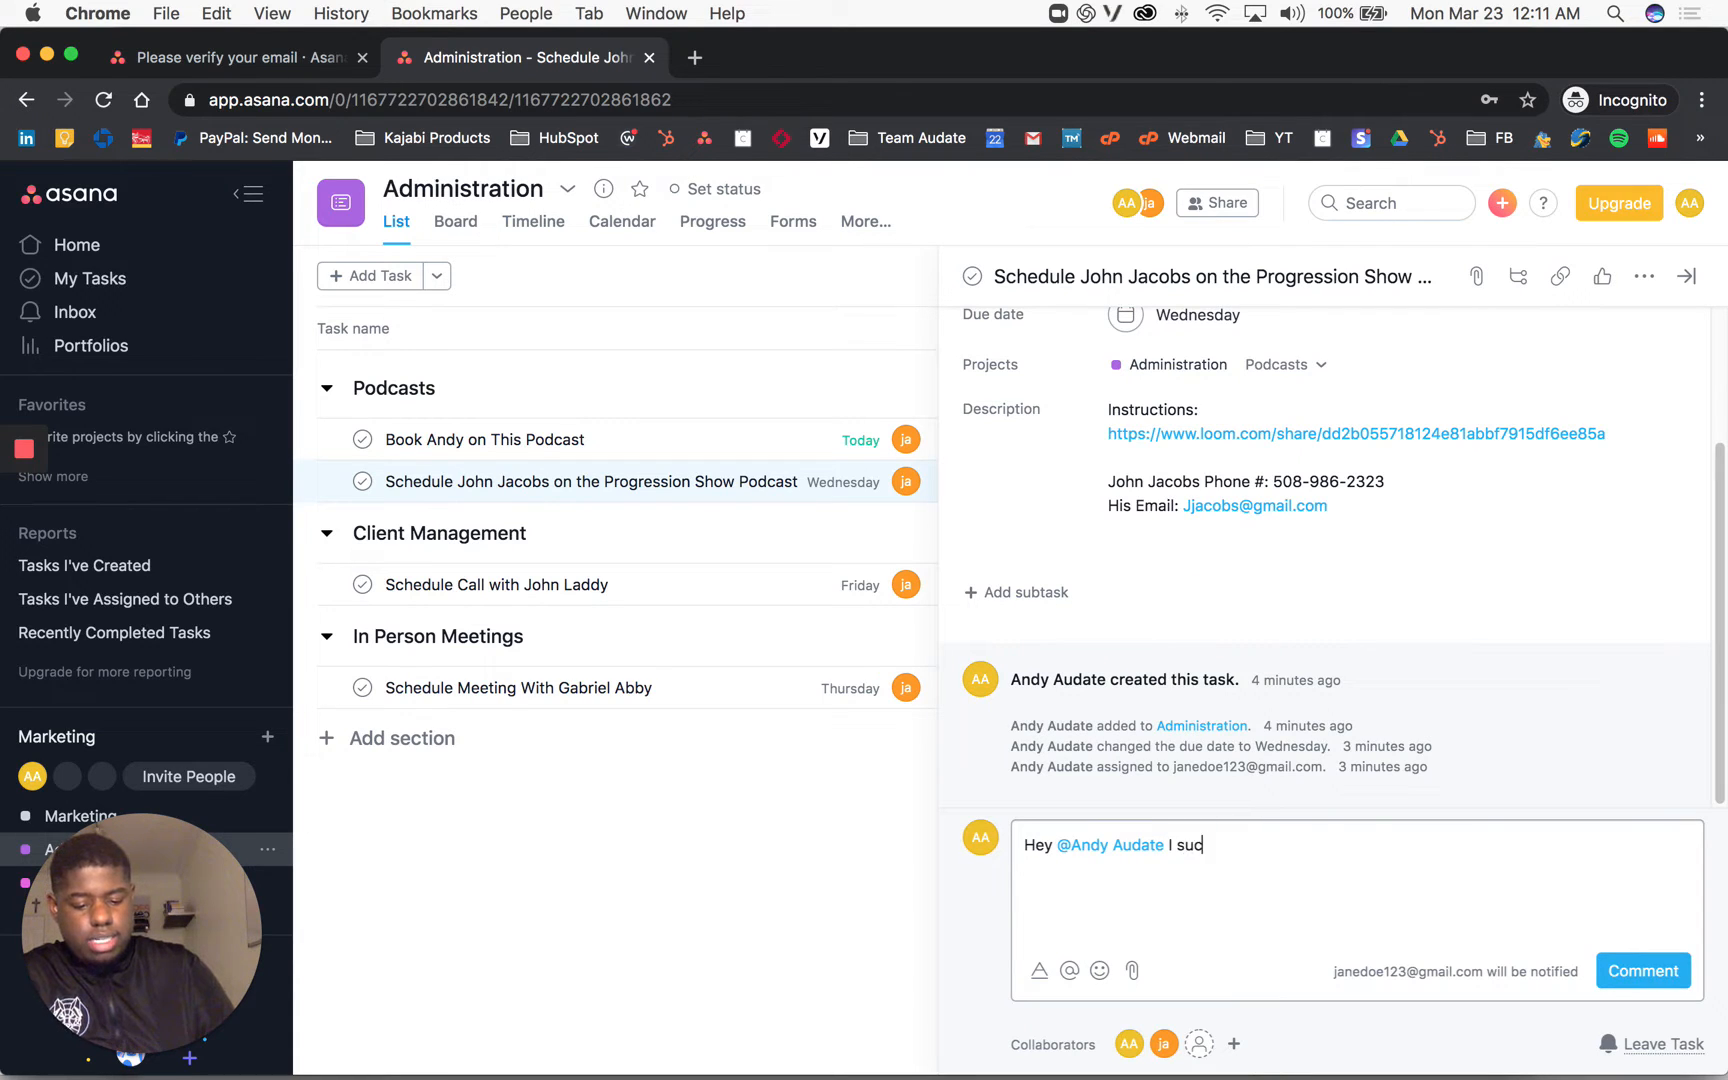
type("cesfully book")
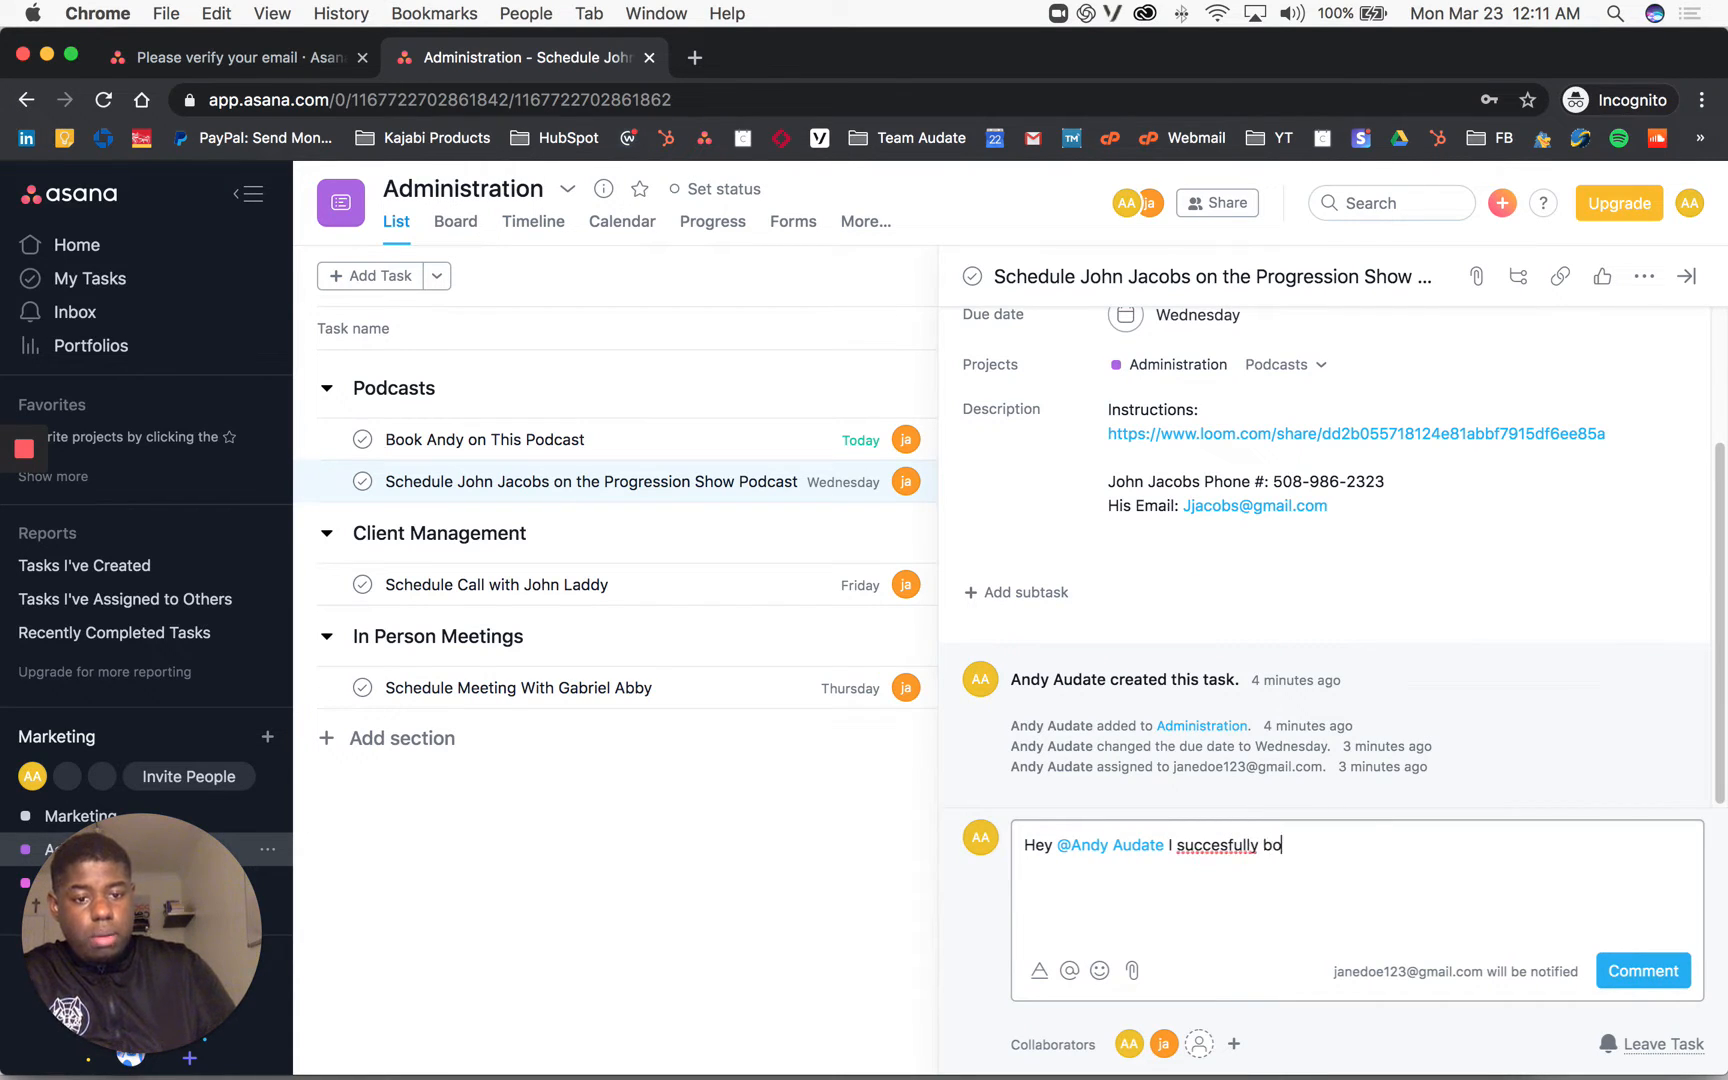
right_click(1202, 838)
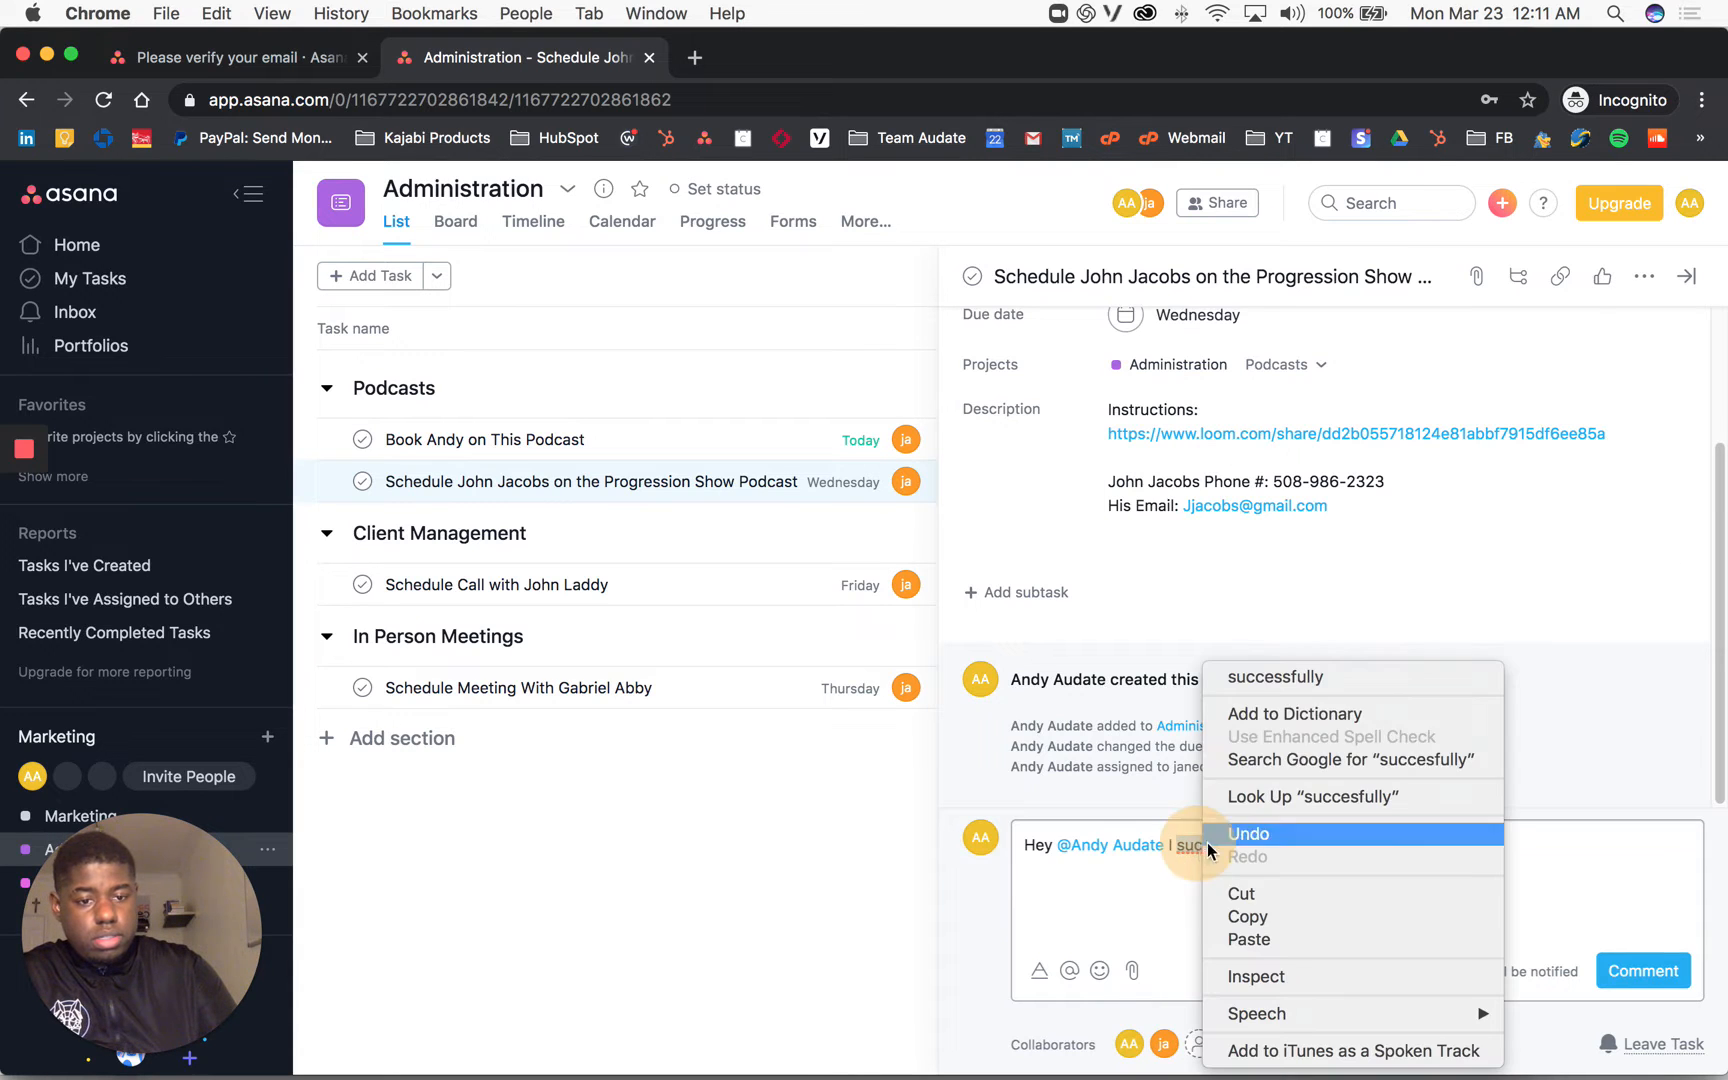
left_click(1275, 676)
left_click(1408, 837)
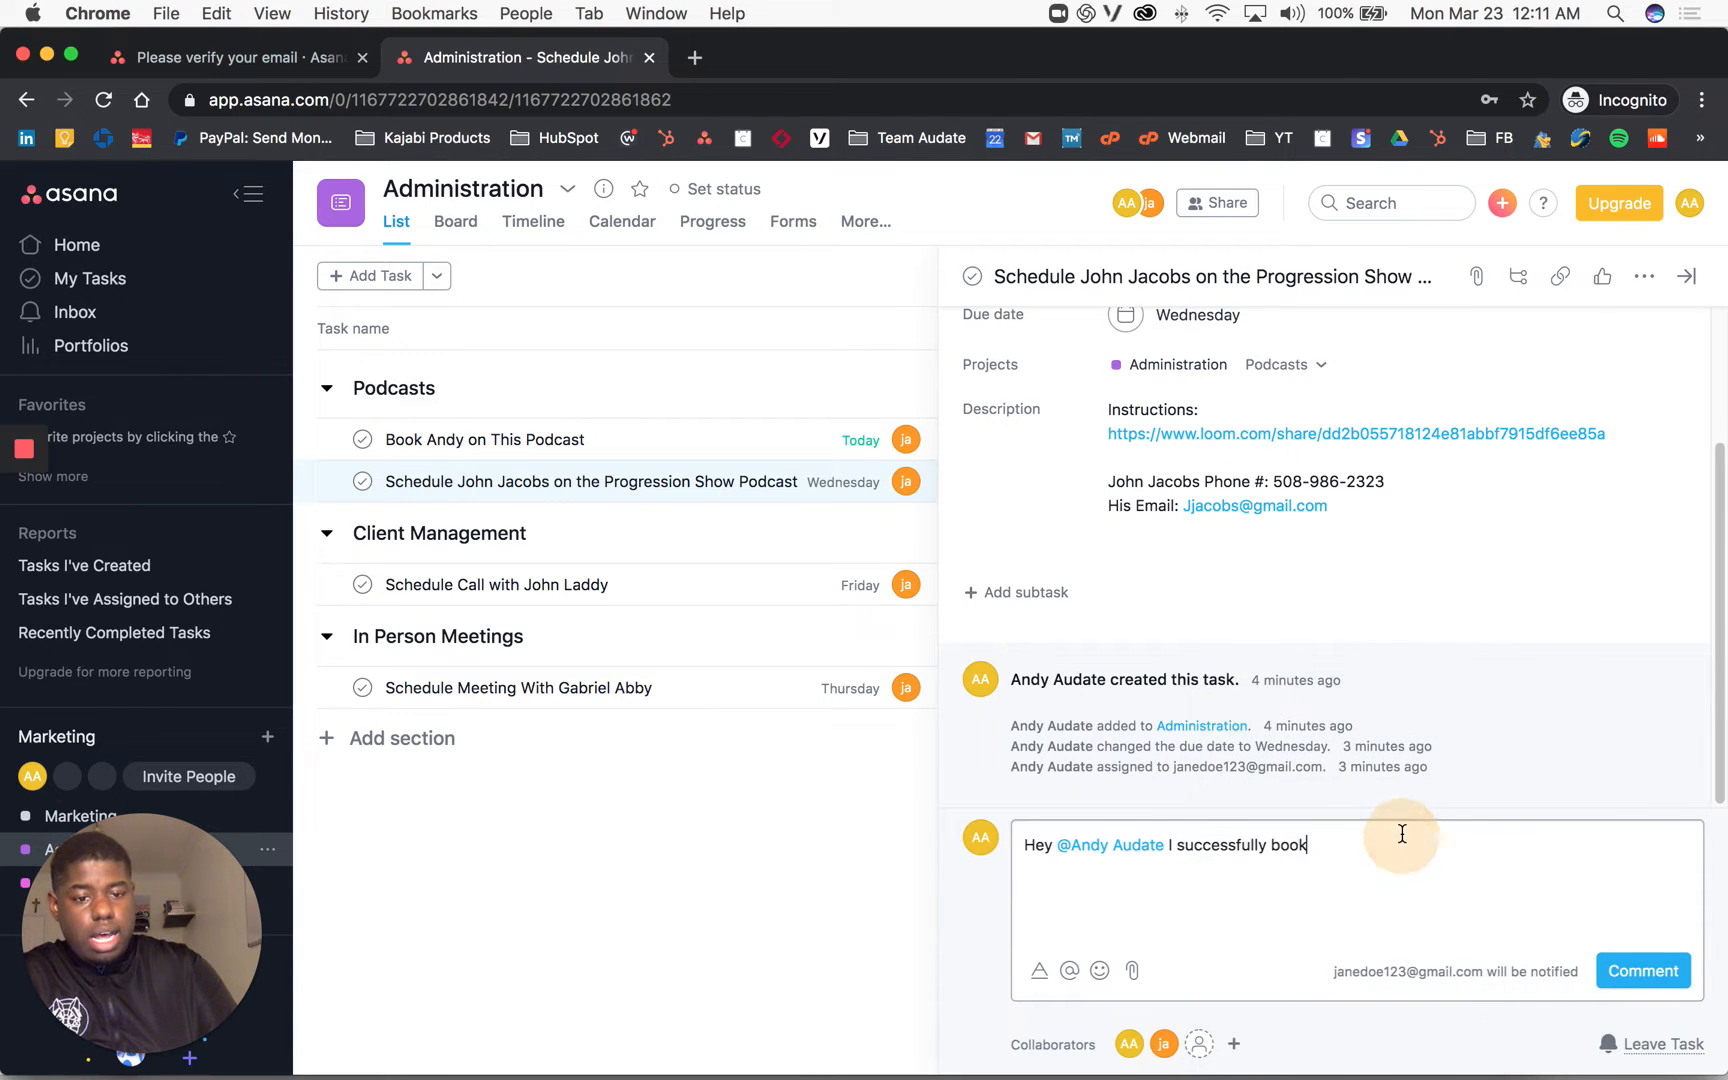
type("ed the Podcas on")
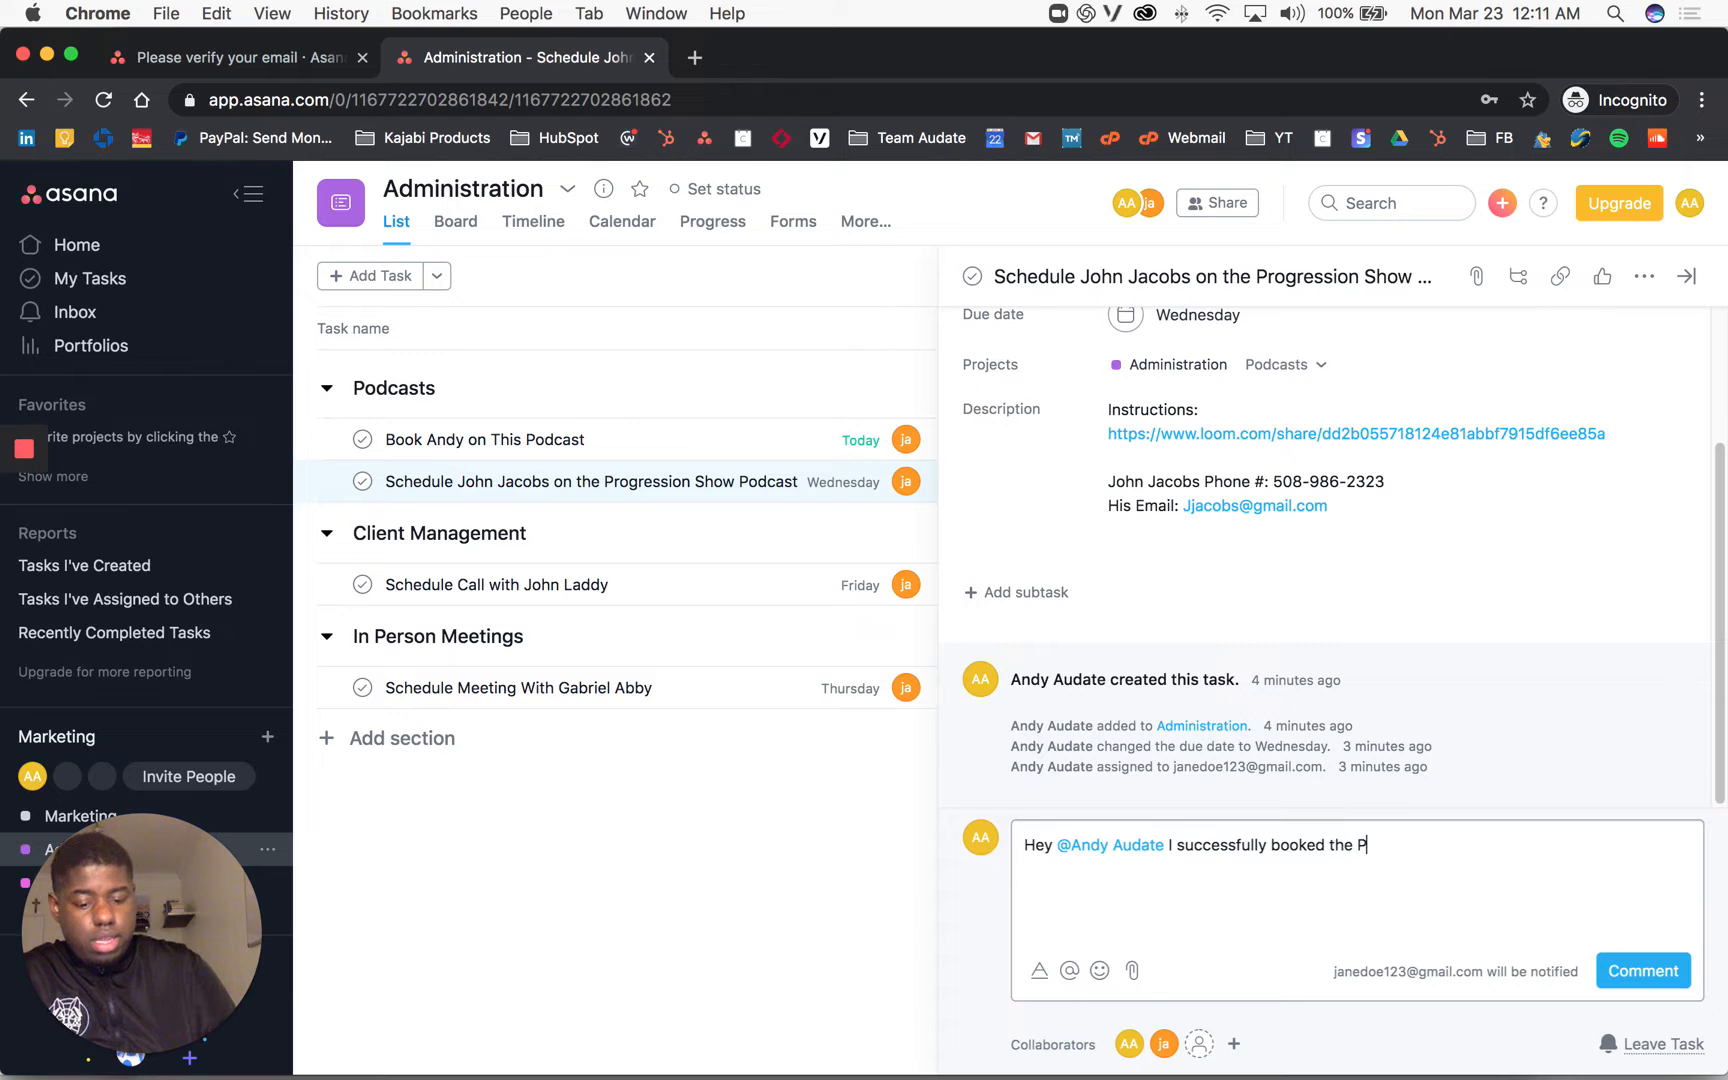
key("BackSpace")
key("BackSpace")
key("BackSpace")
type("t on Monda")
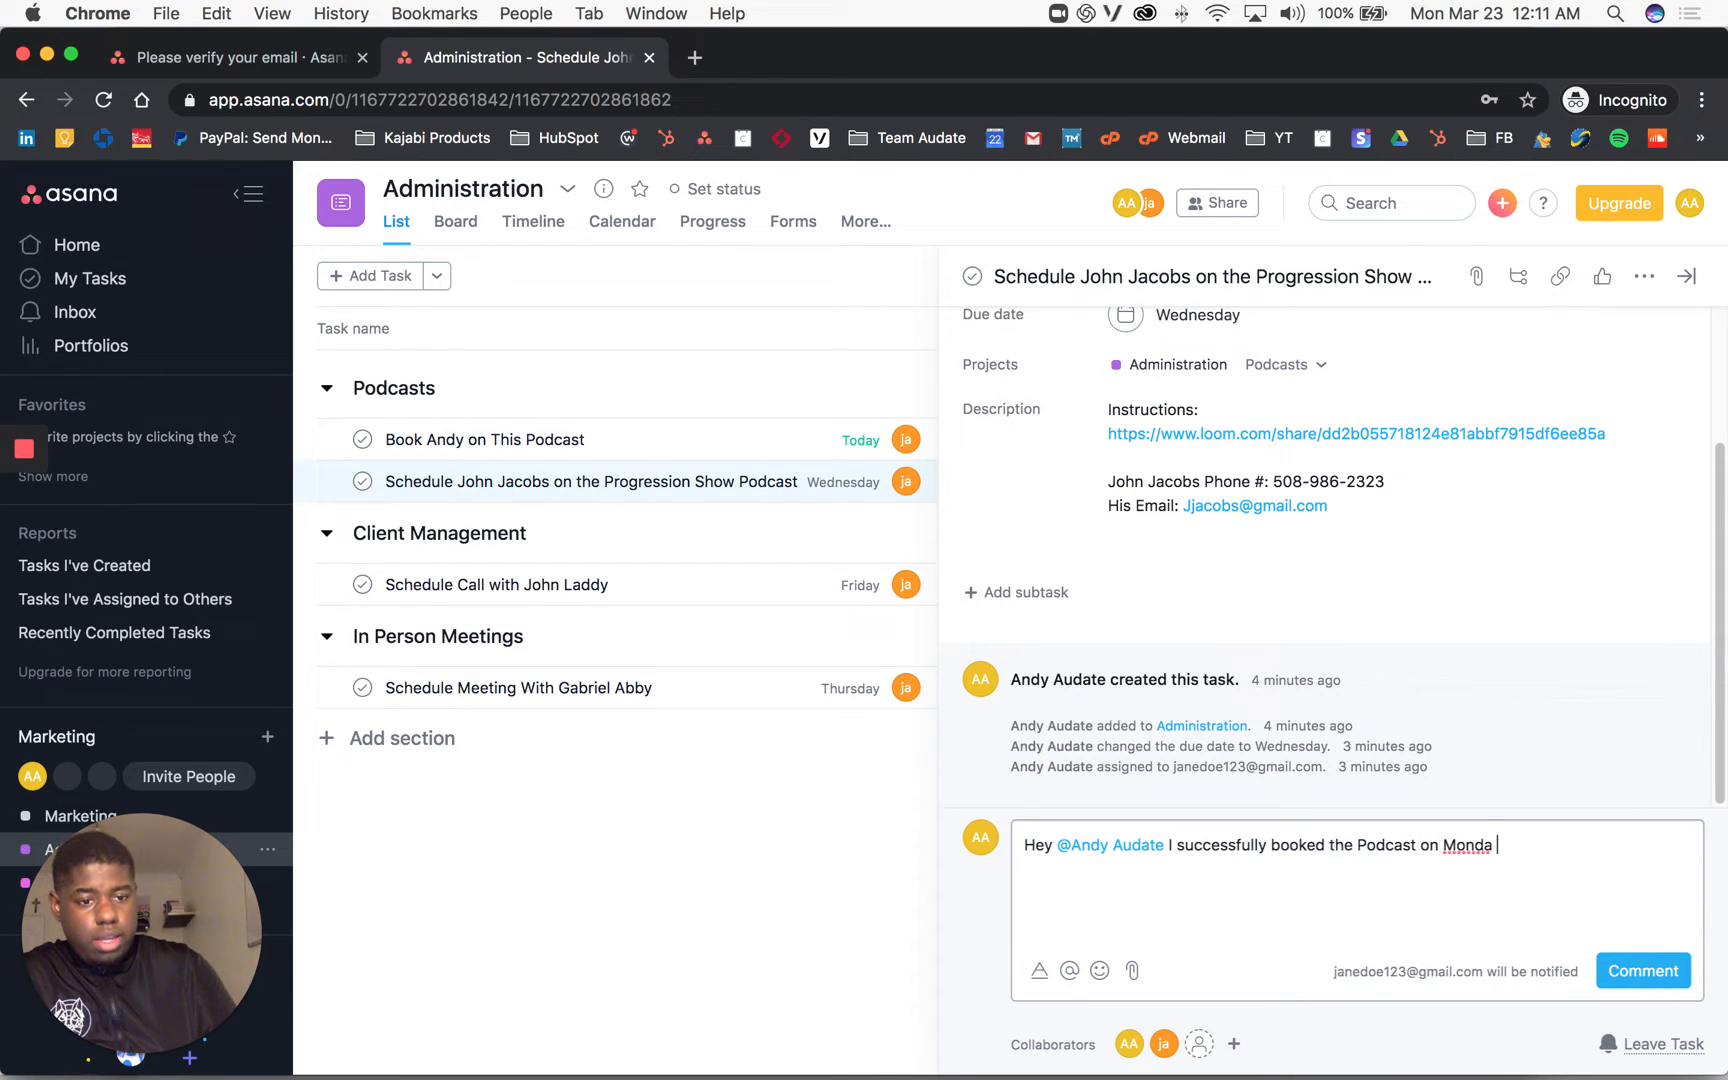
key("BackSpace")
type("y @")
type(" 3 p")
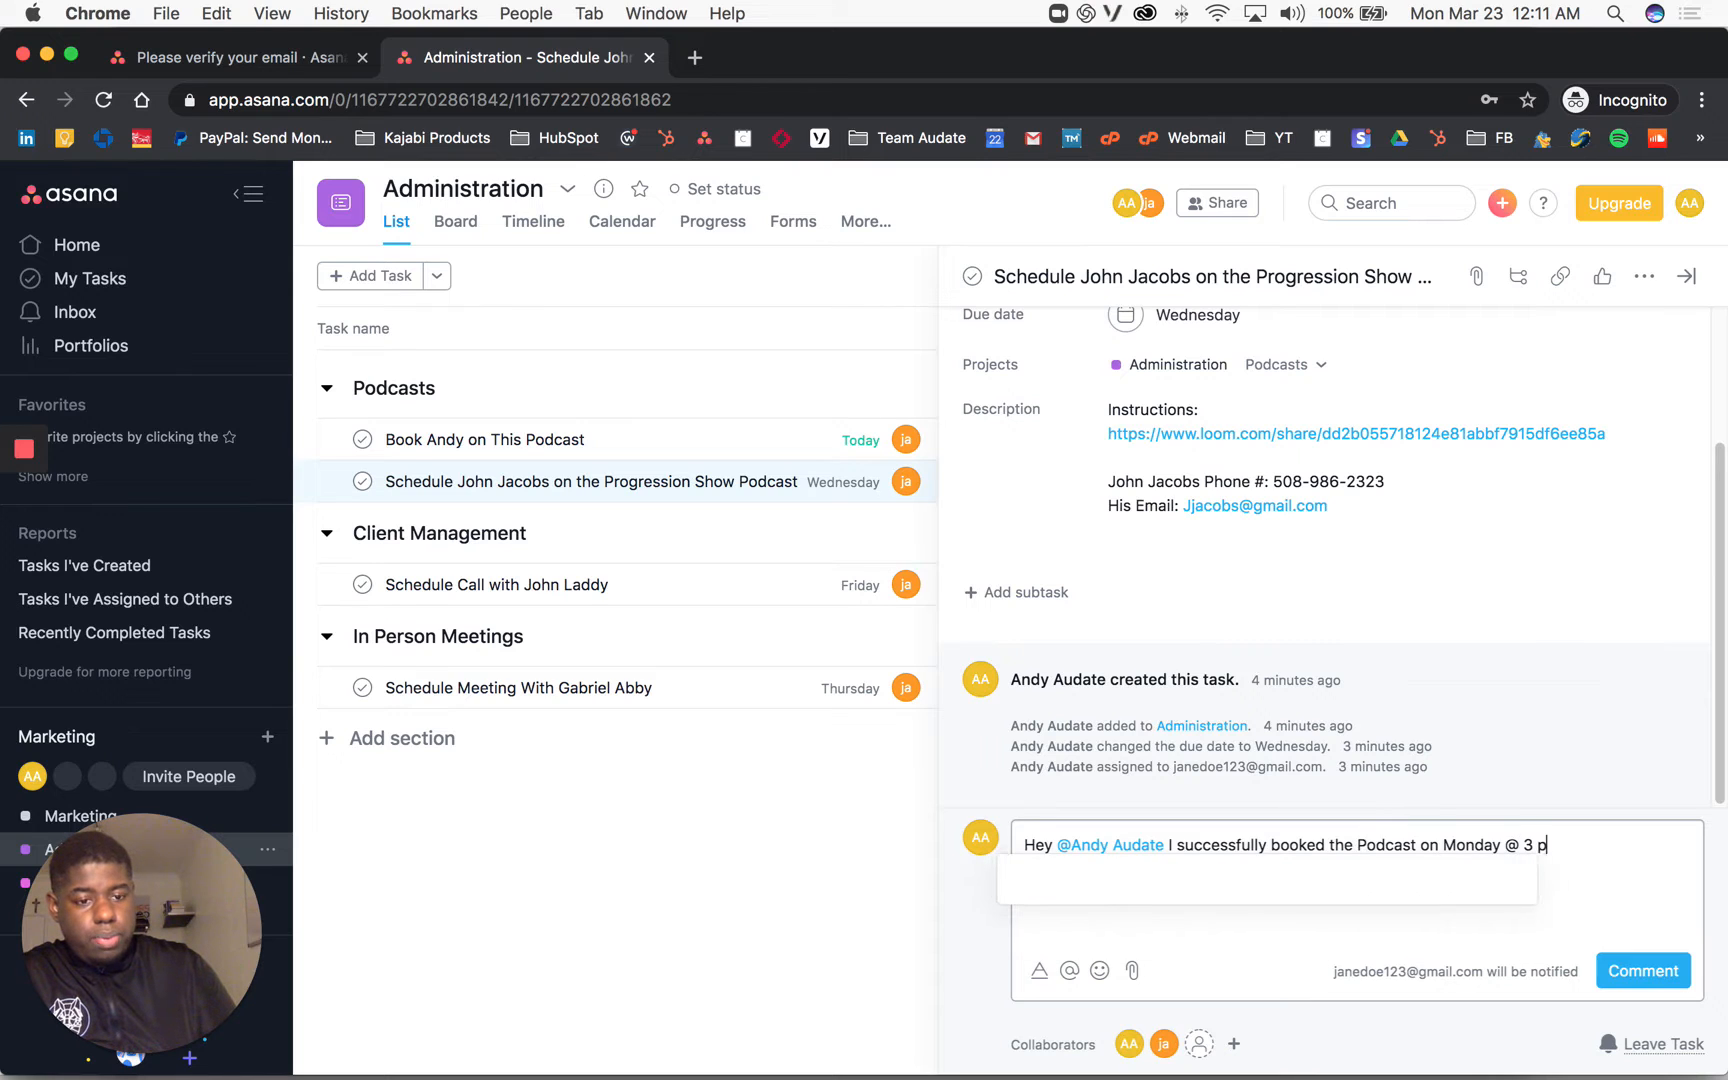
type("m on dur calenda")
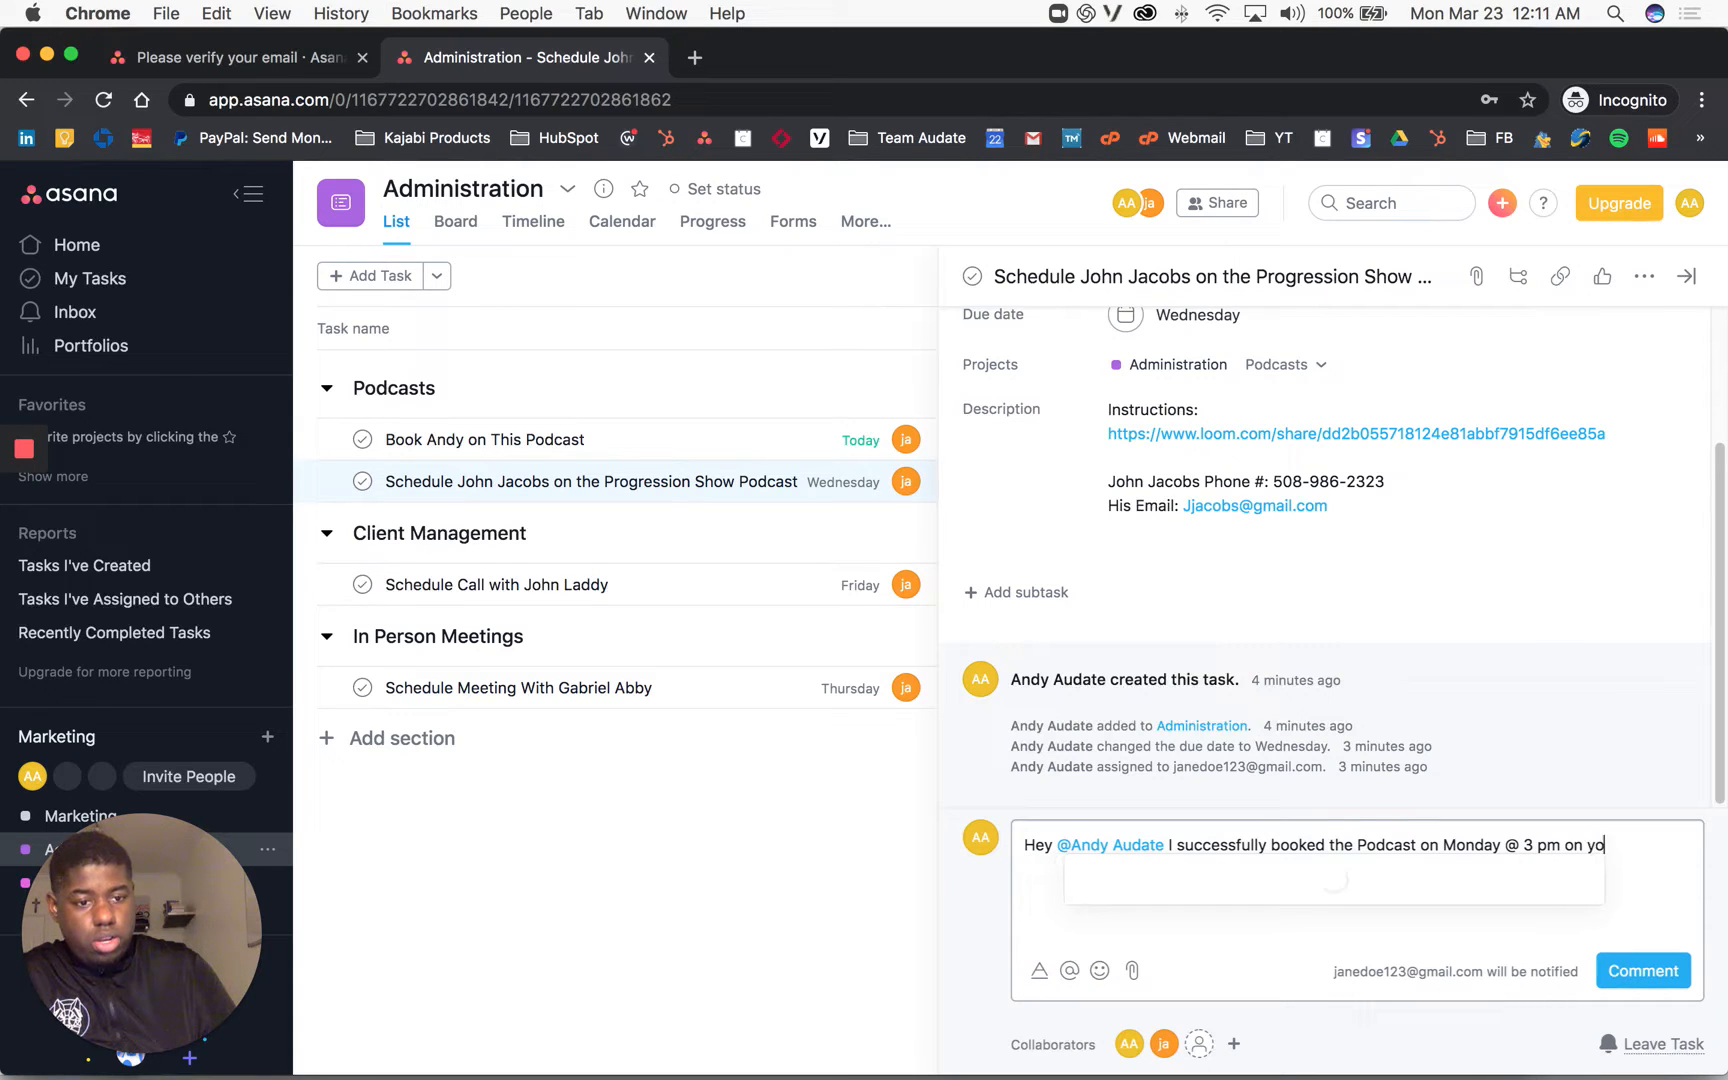
type("r")
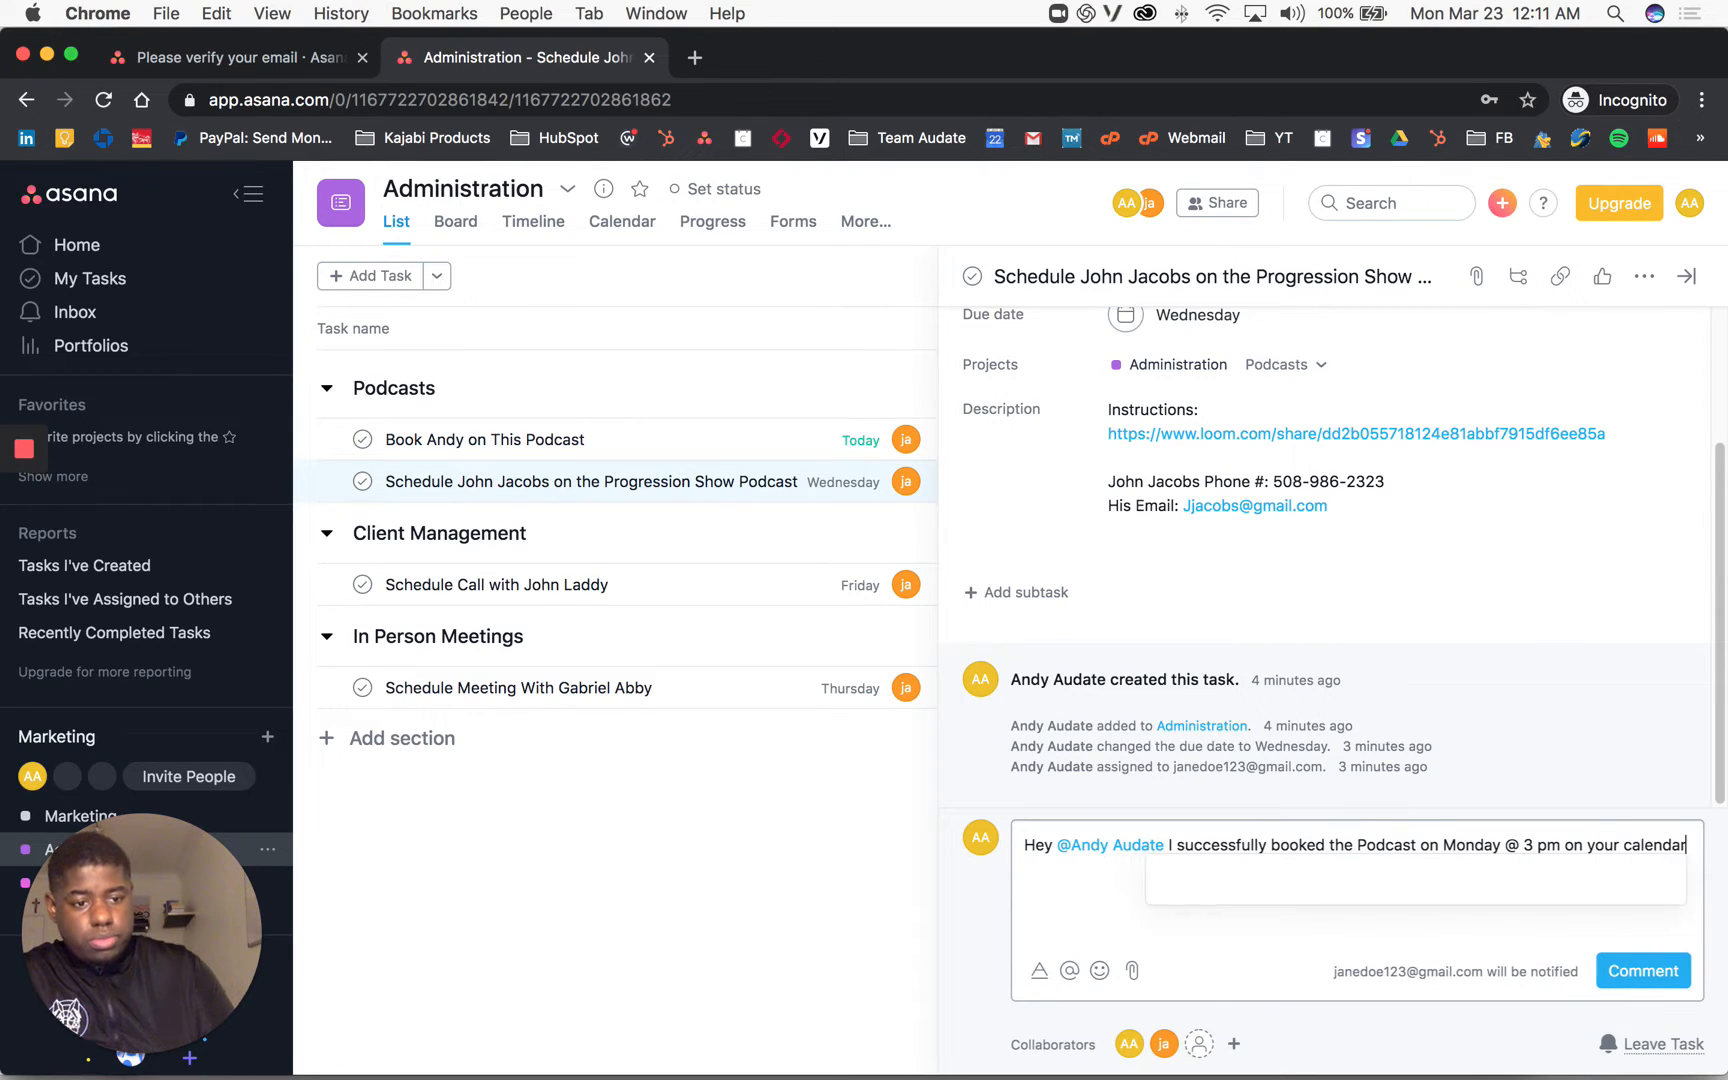
left_click(1648, 969)
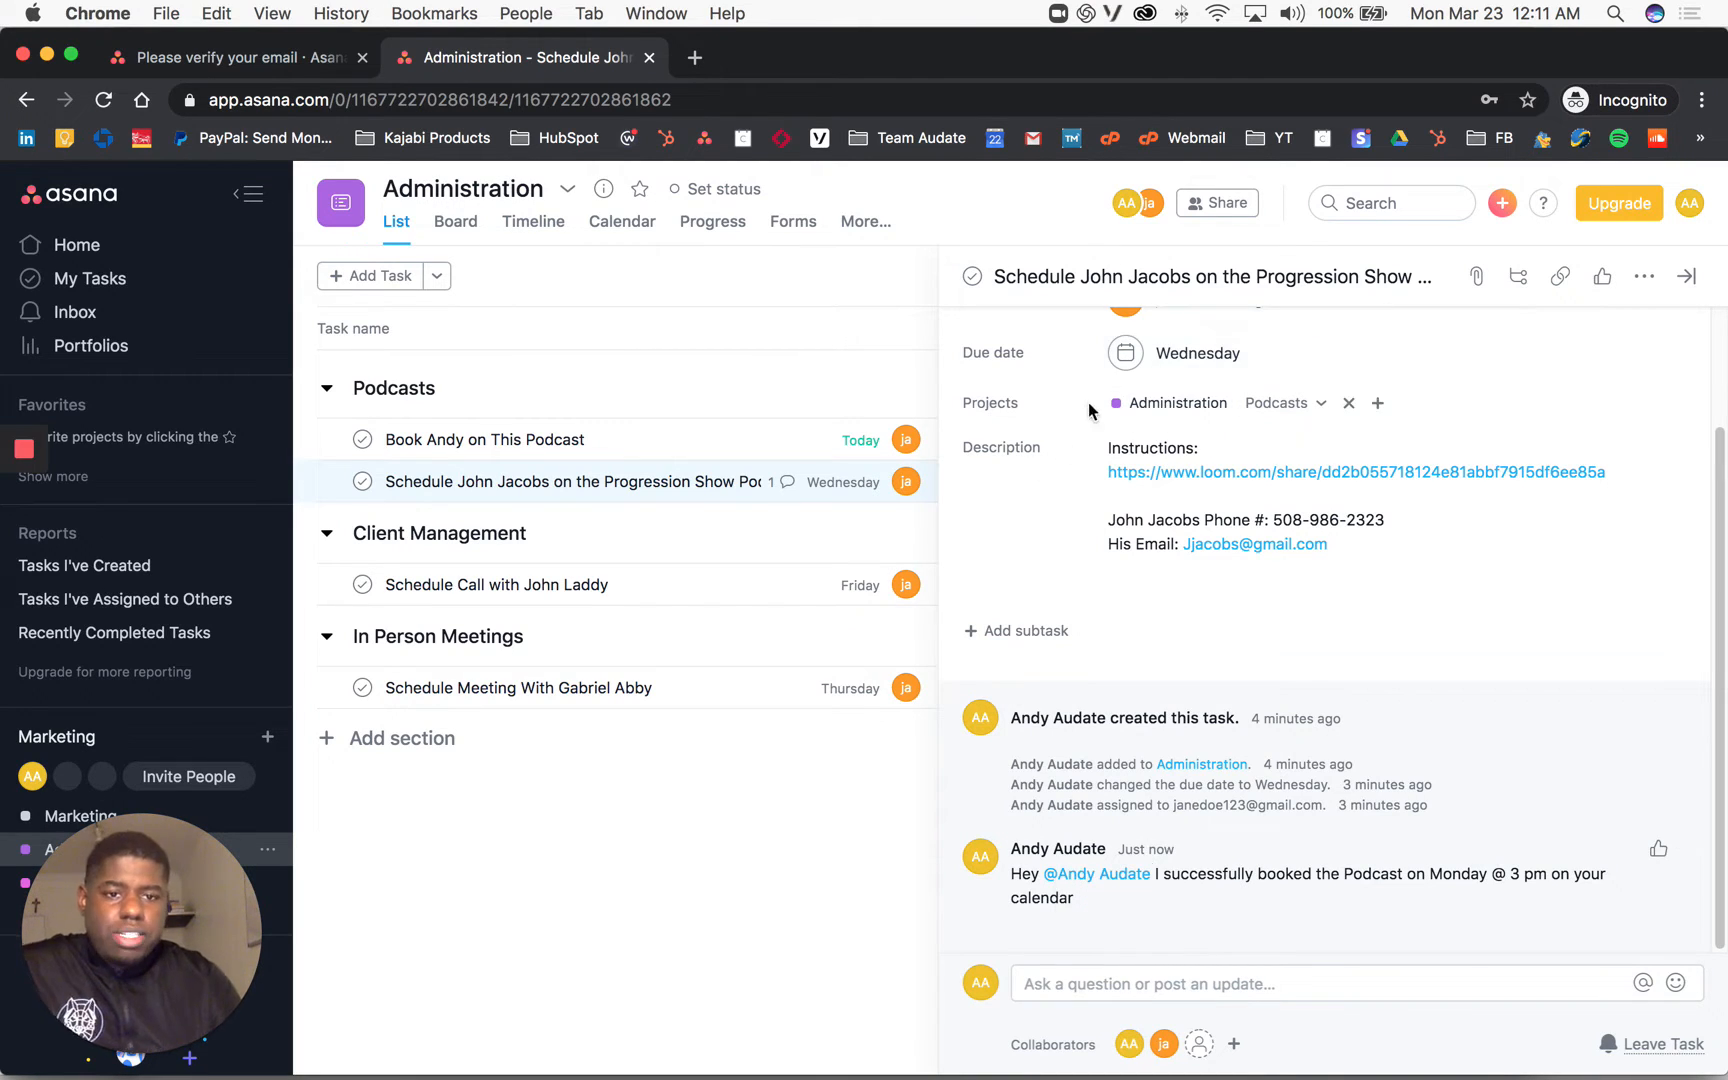
scroll(1160, 540, "up", 3)
Step: Circle the Add due time option in the due date calendar with green annotations
left_click(1168, 497)
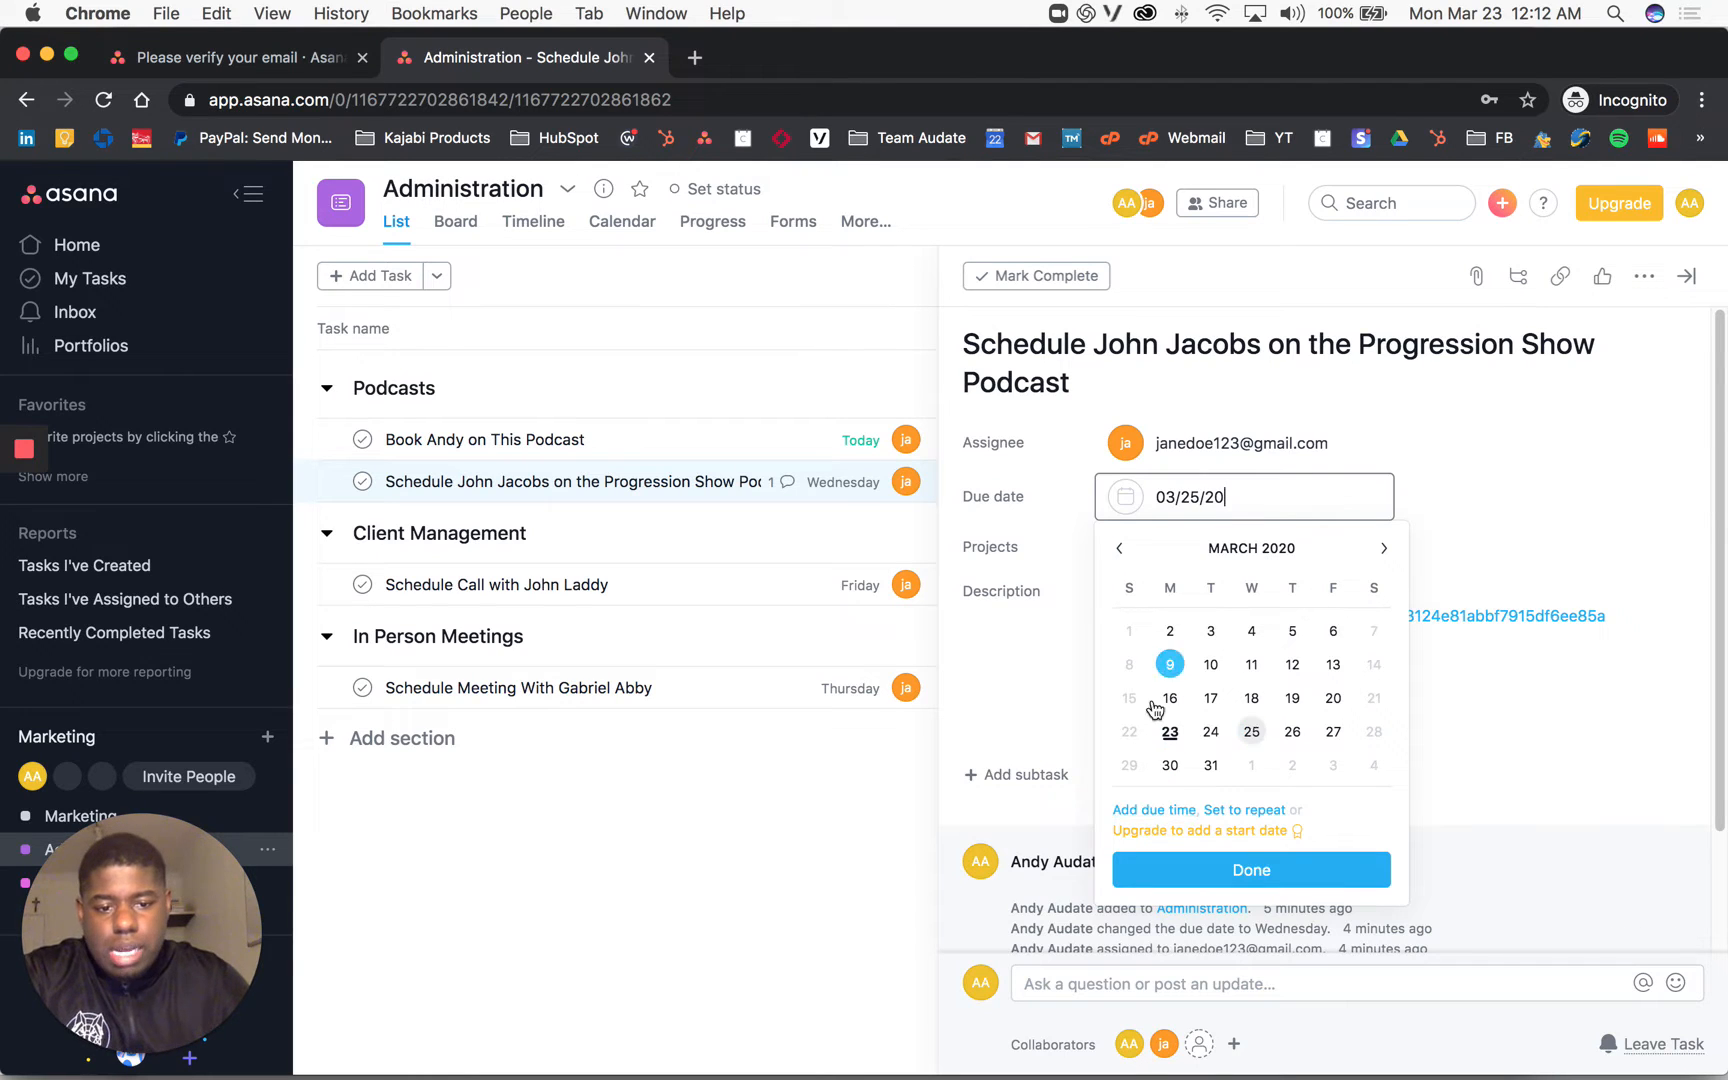
left_click(22, 594)
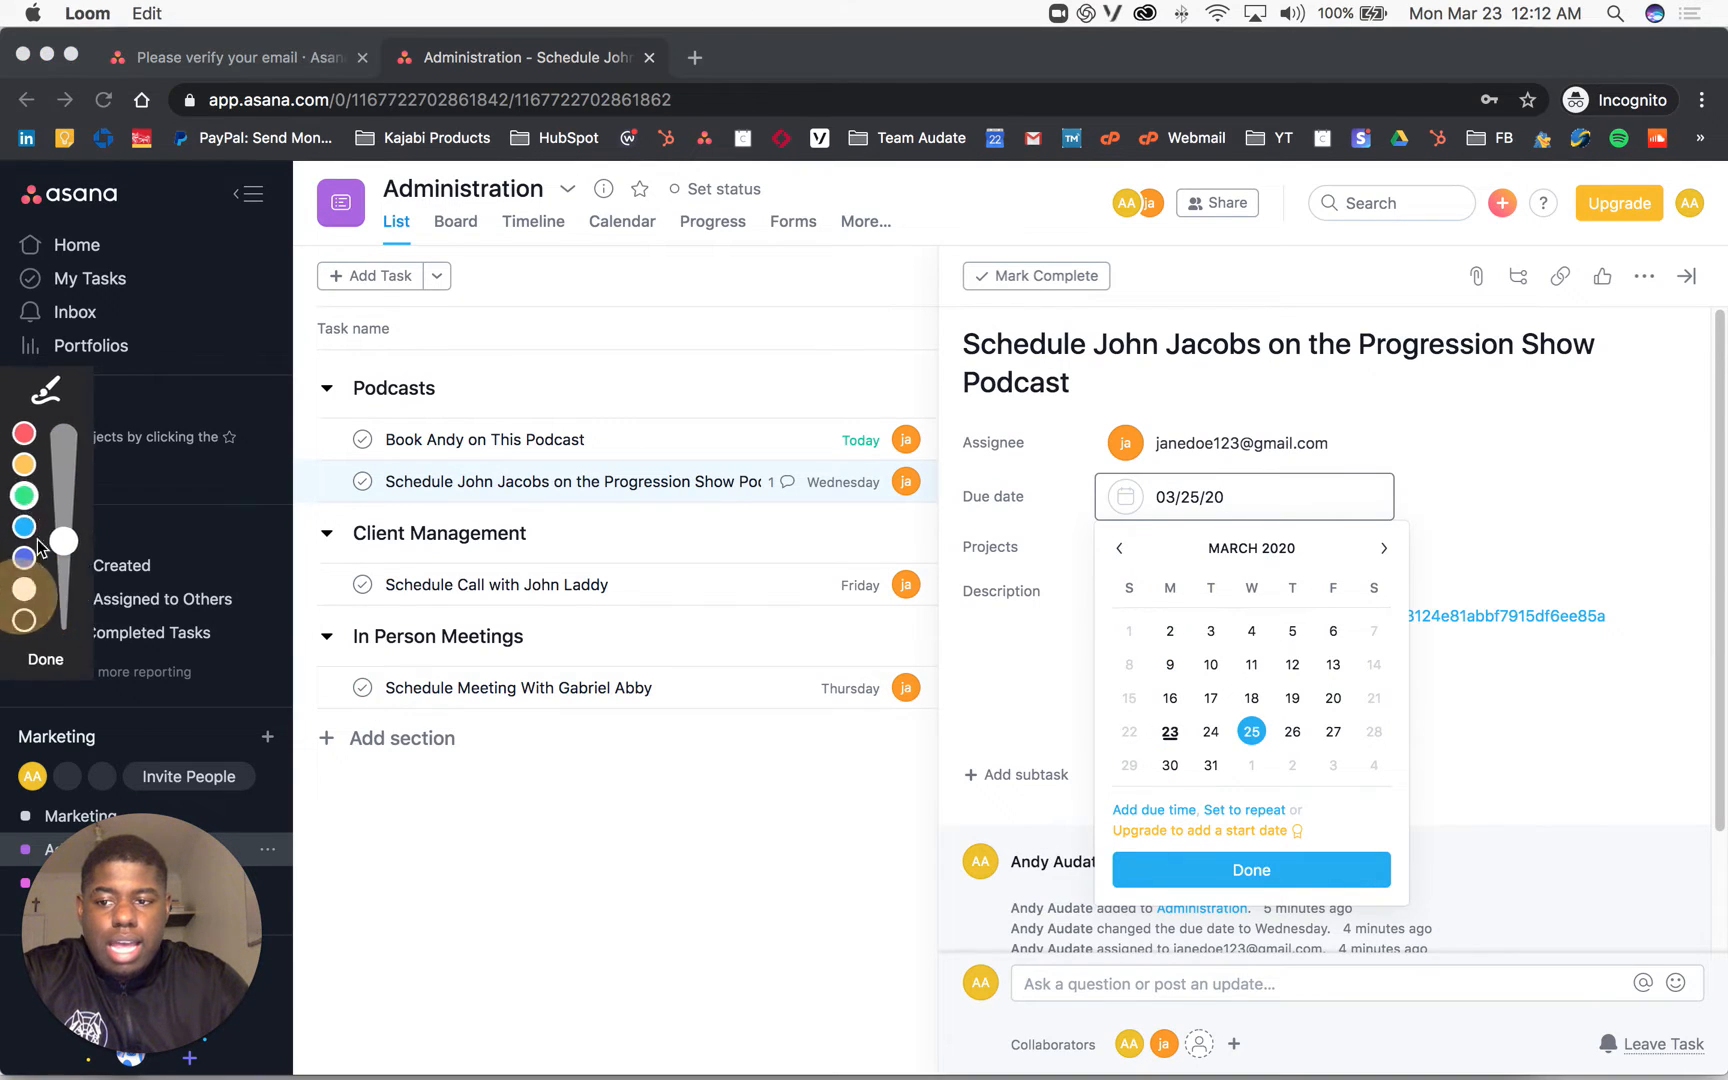
mouse_move(1140, 774)
left_mouse_down()
mouse_move(1088, 880)
mouse_move(1145, 882)
mouse_move(1211, 813)
mouse_move(1184, 864)
left_mouse_up()
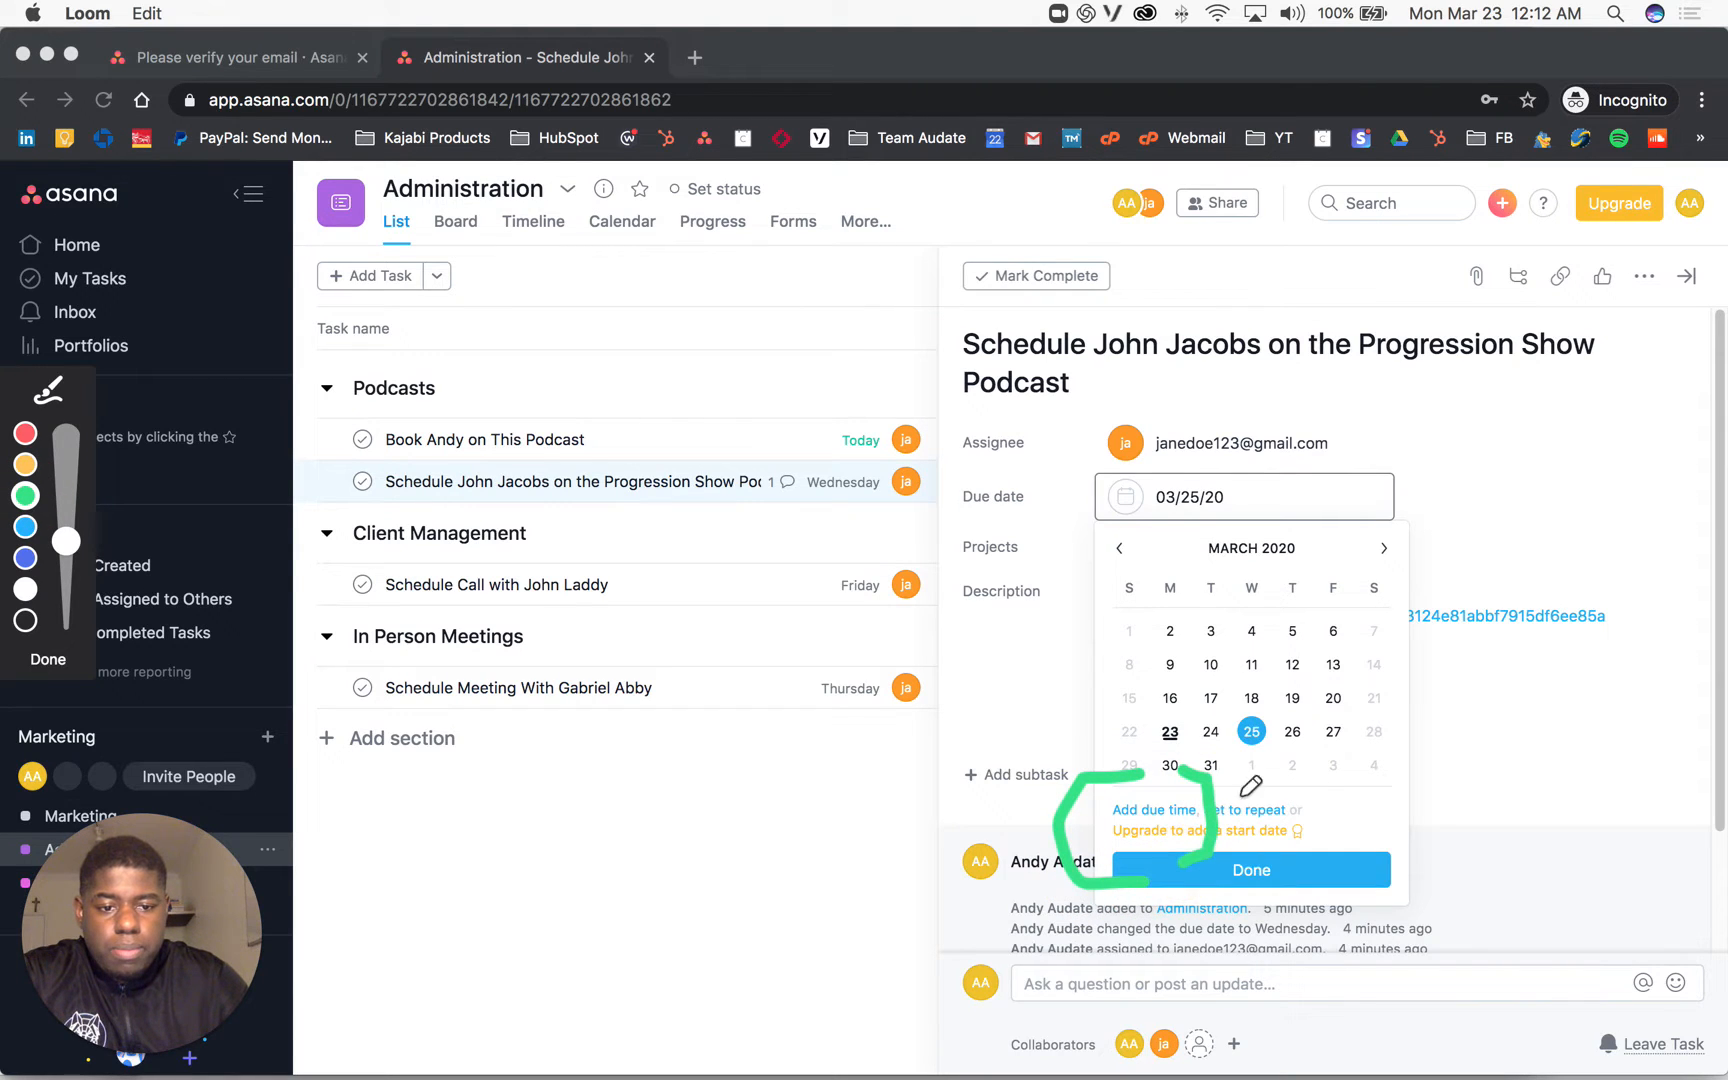
mouse_move(1260, 773)
left_mouse_down()
mouse_move(1310, 770)
mouse_move(1298, 866)
left_mouse_up()
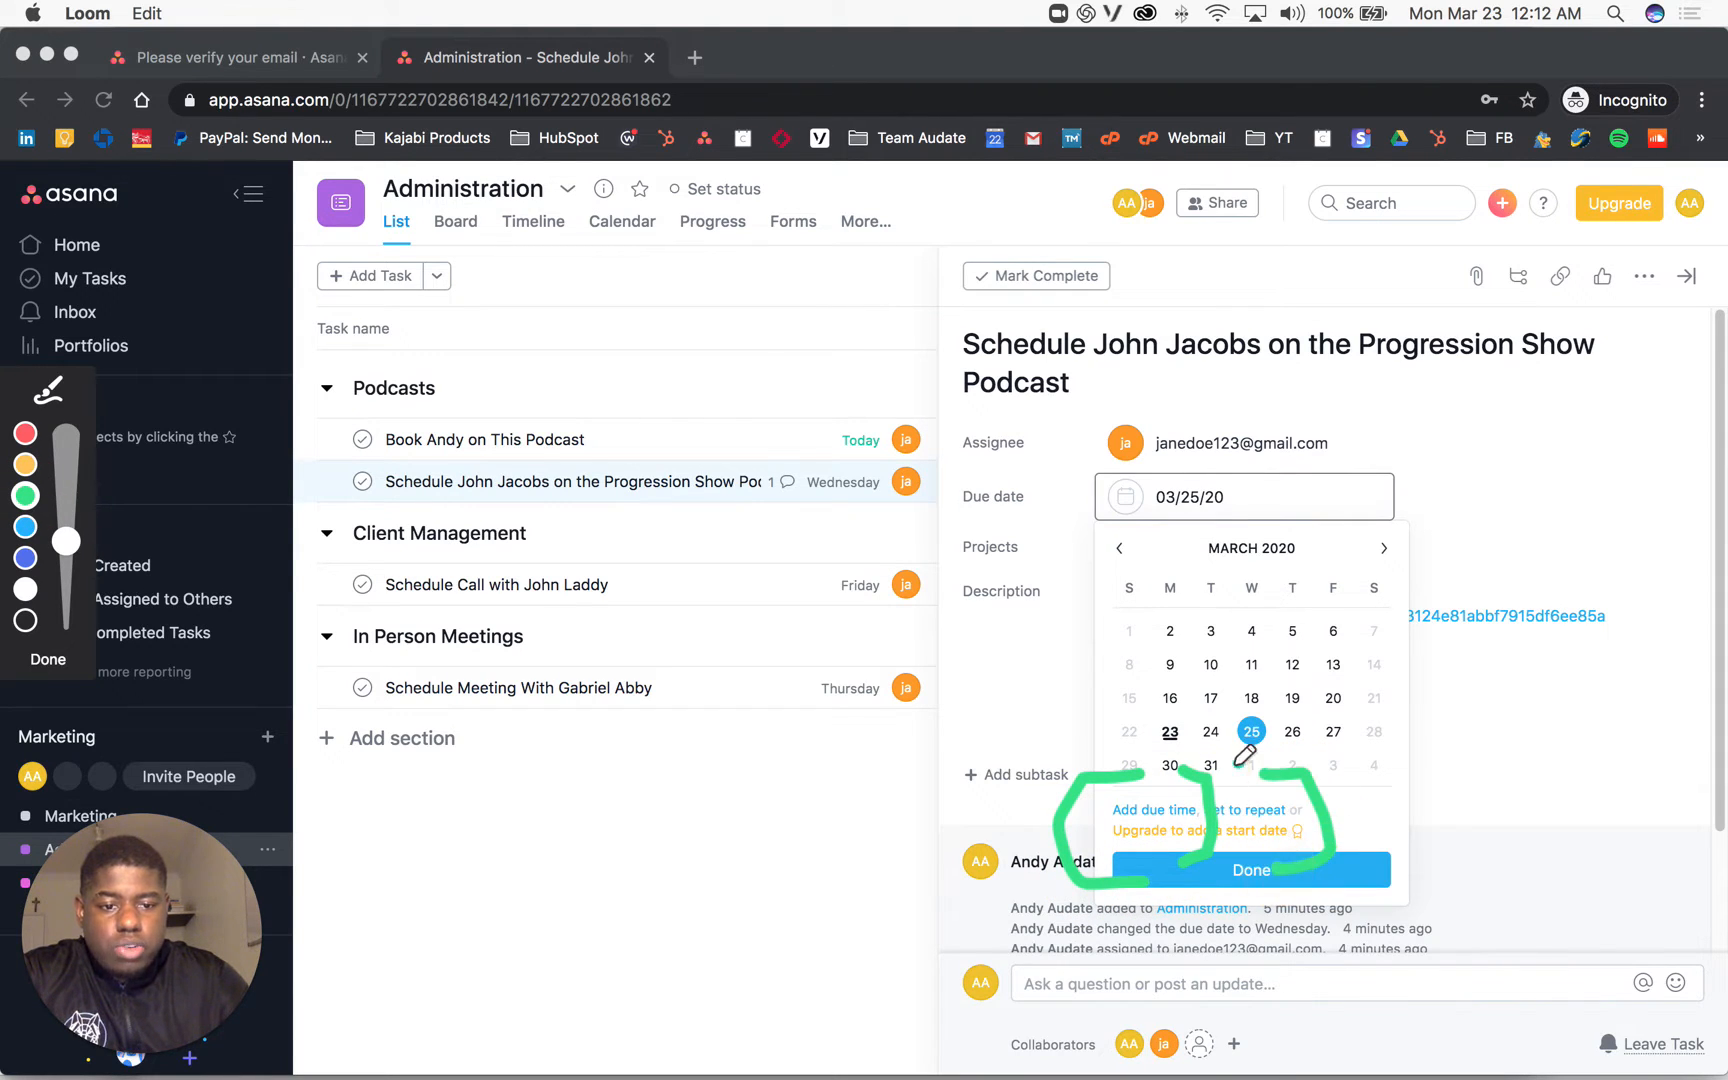
mouse_move(1183, 770)
left_mouse_down()
mouse_move(1207, 880)
mouse_move(1235, 888)
left_mouse_up()
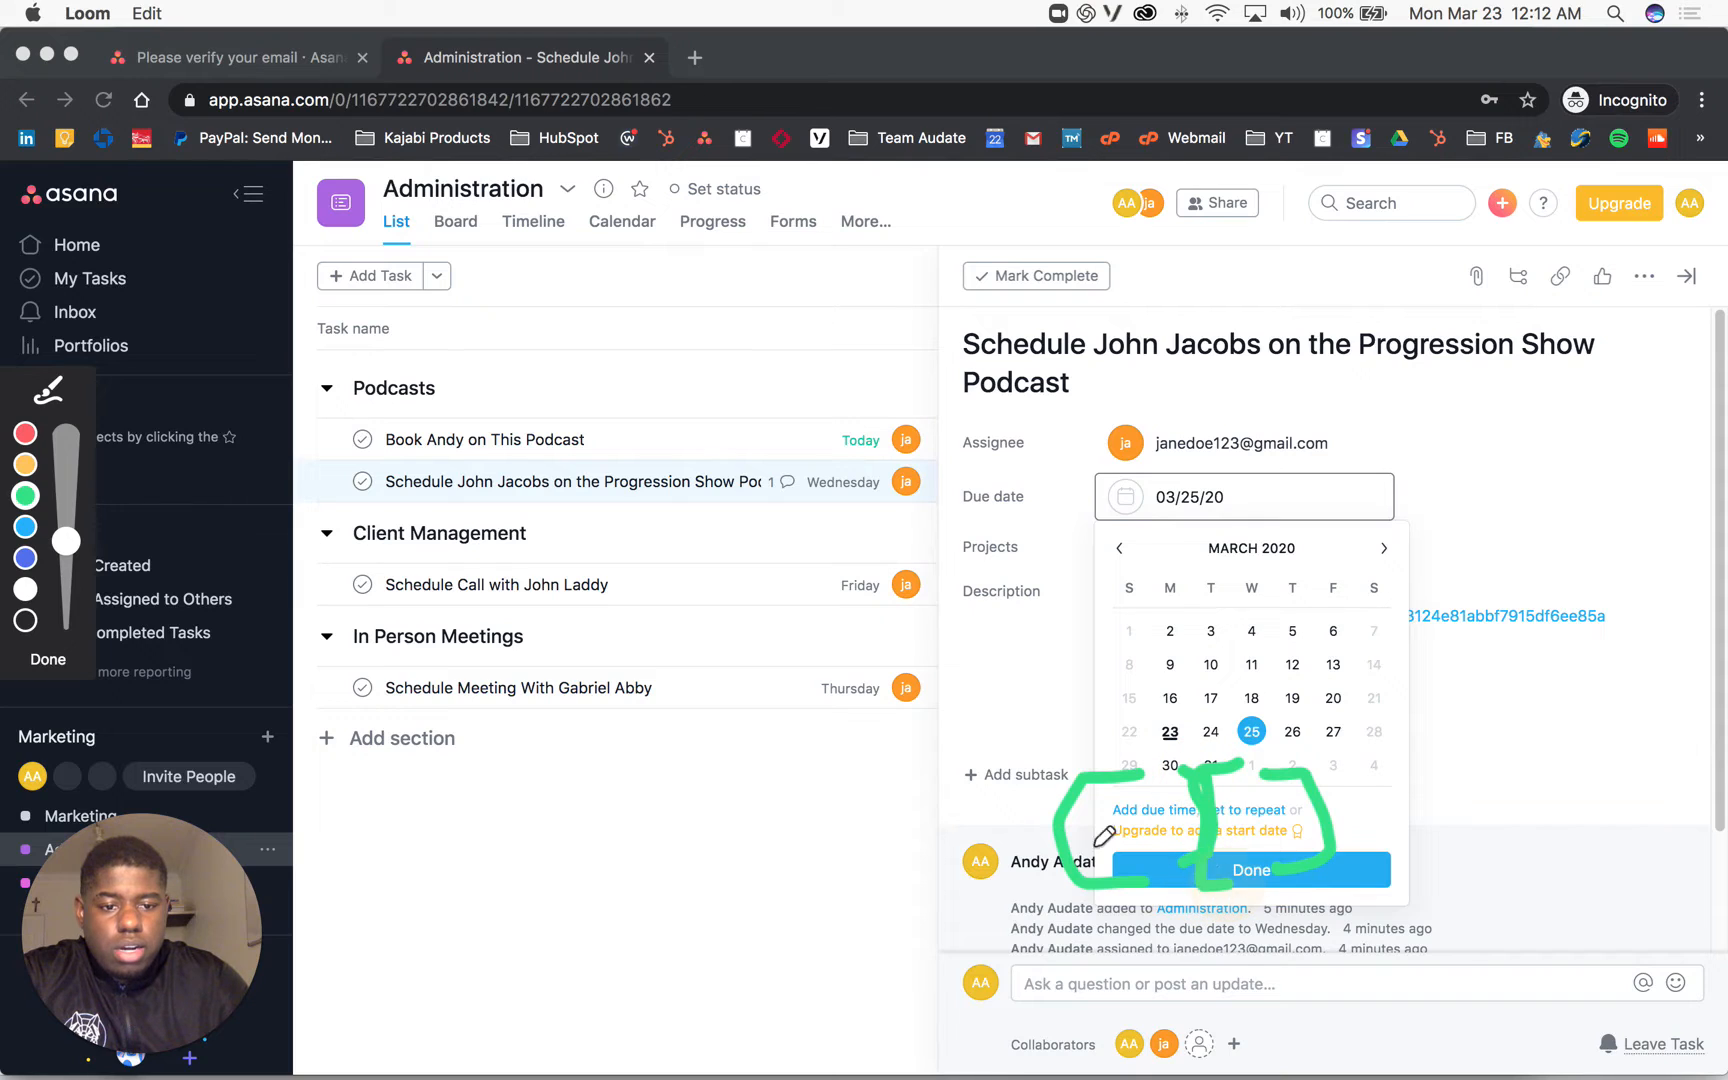
left_click(50, 662)
Step: Add a 2pm due time to the Wednesday due date
left_click(1156, 807)
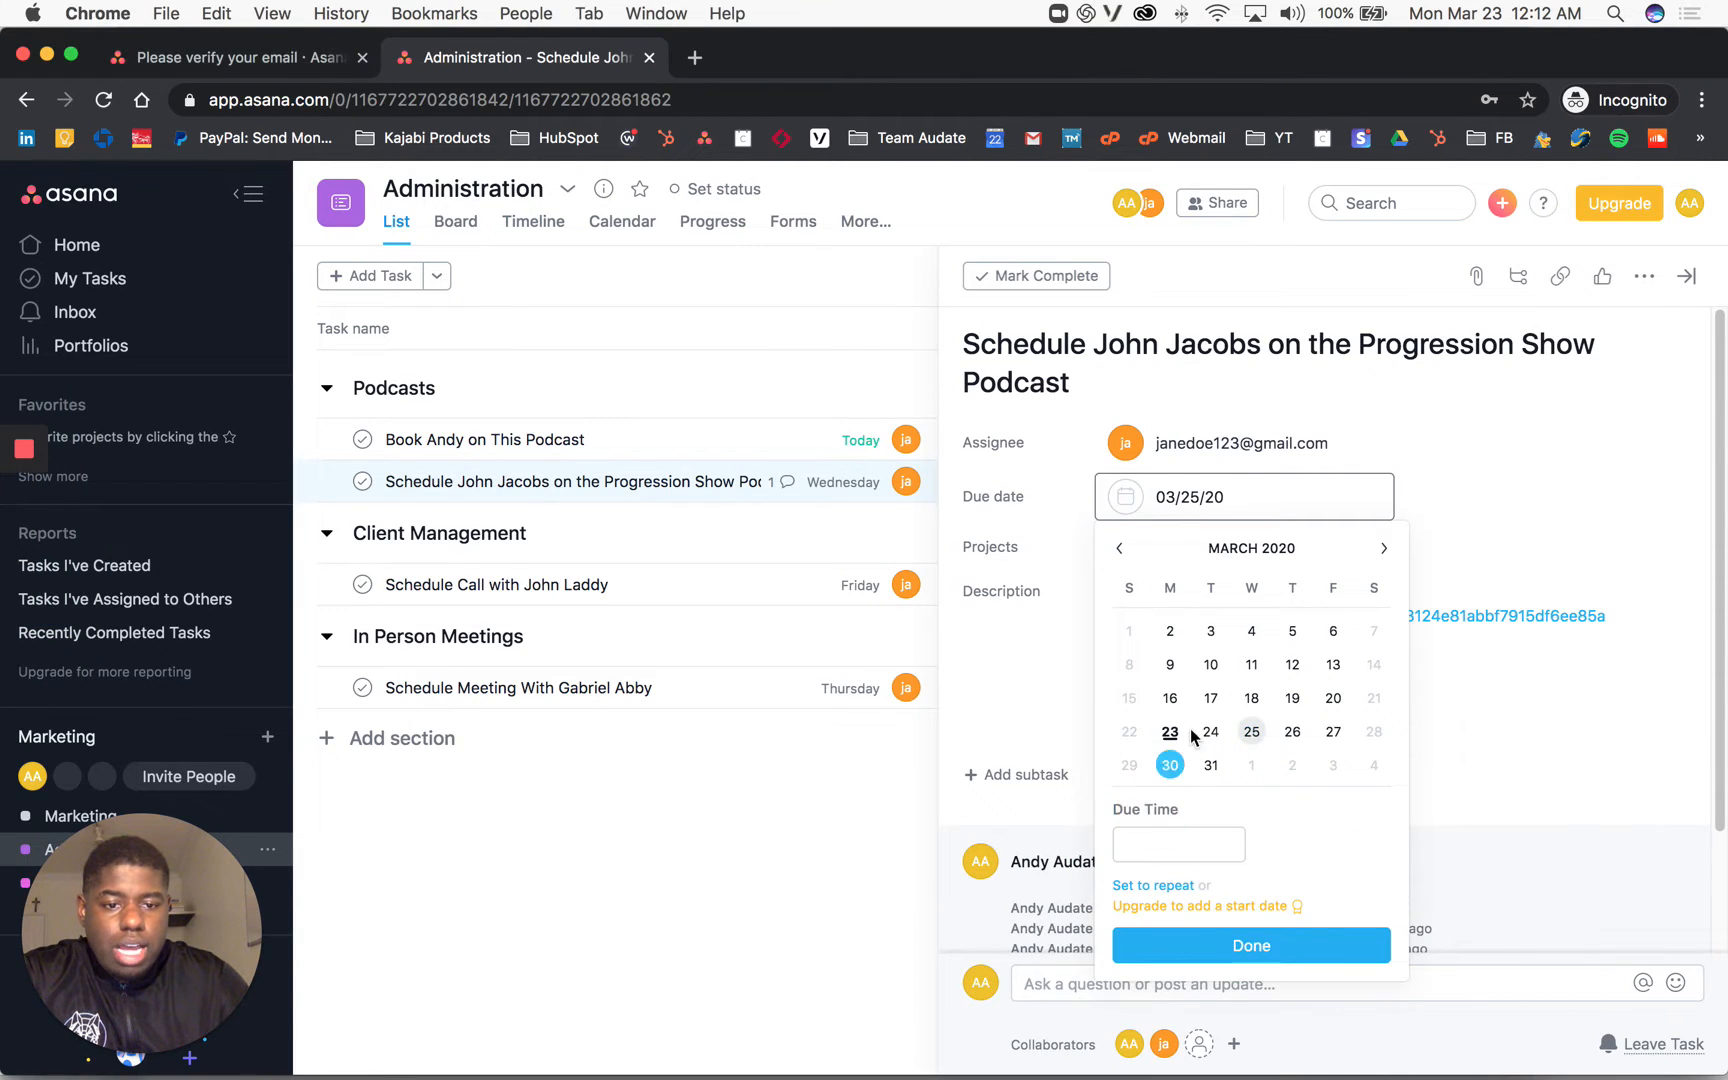
left_click(1174, 838)
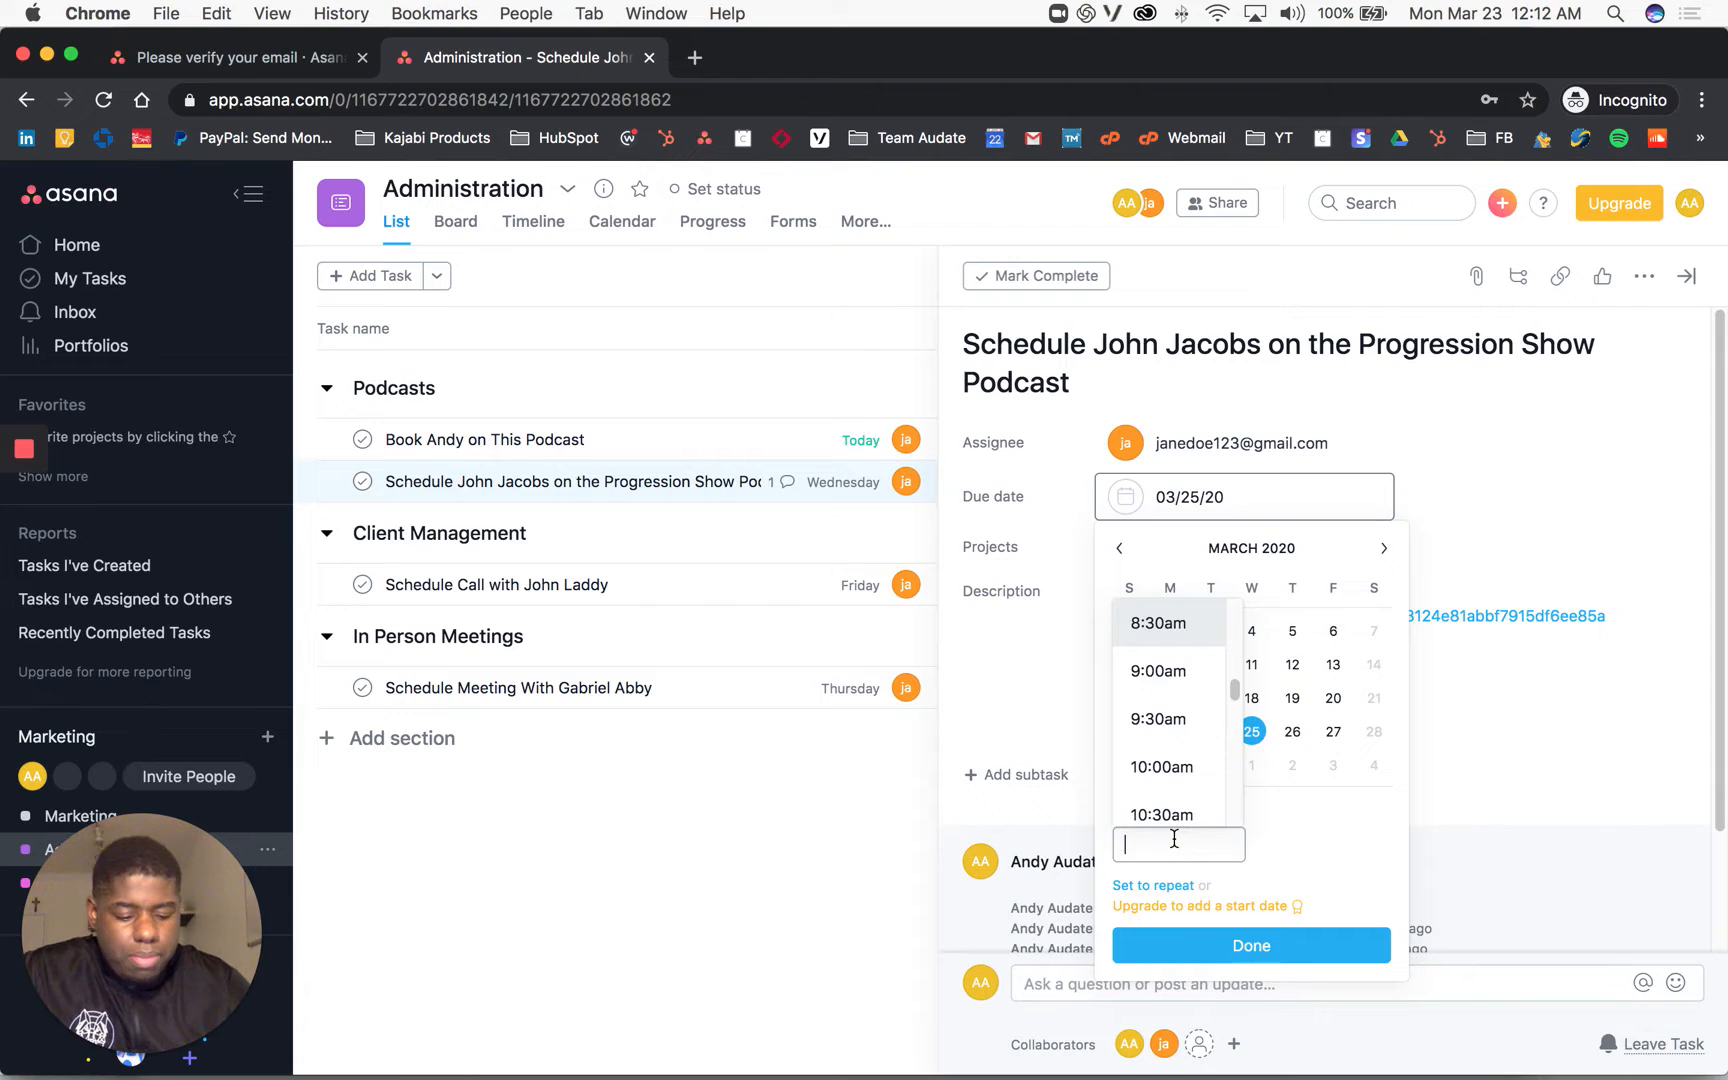
type("2p,")
key("BackSpace")
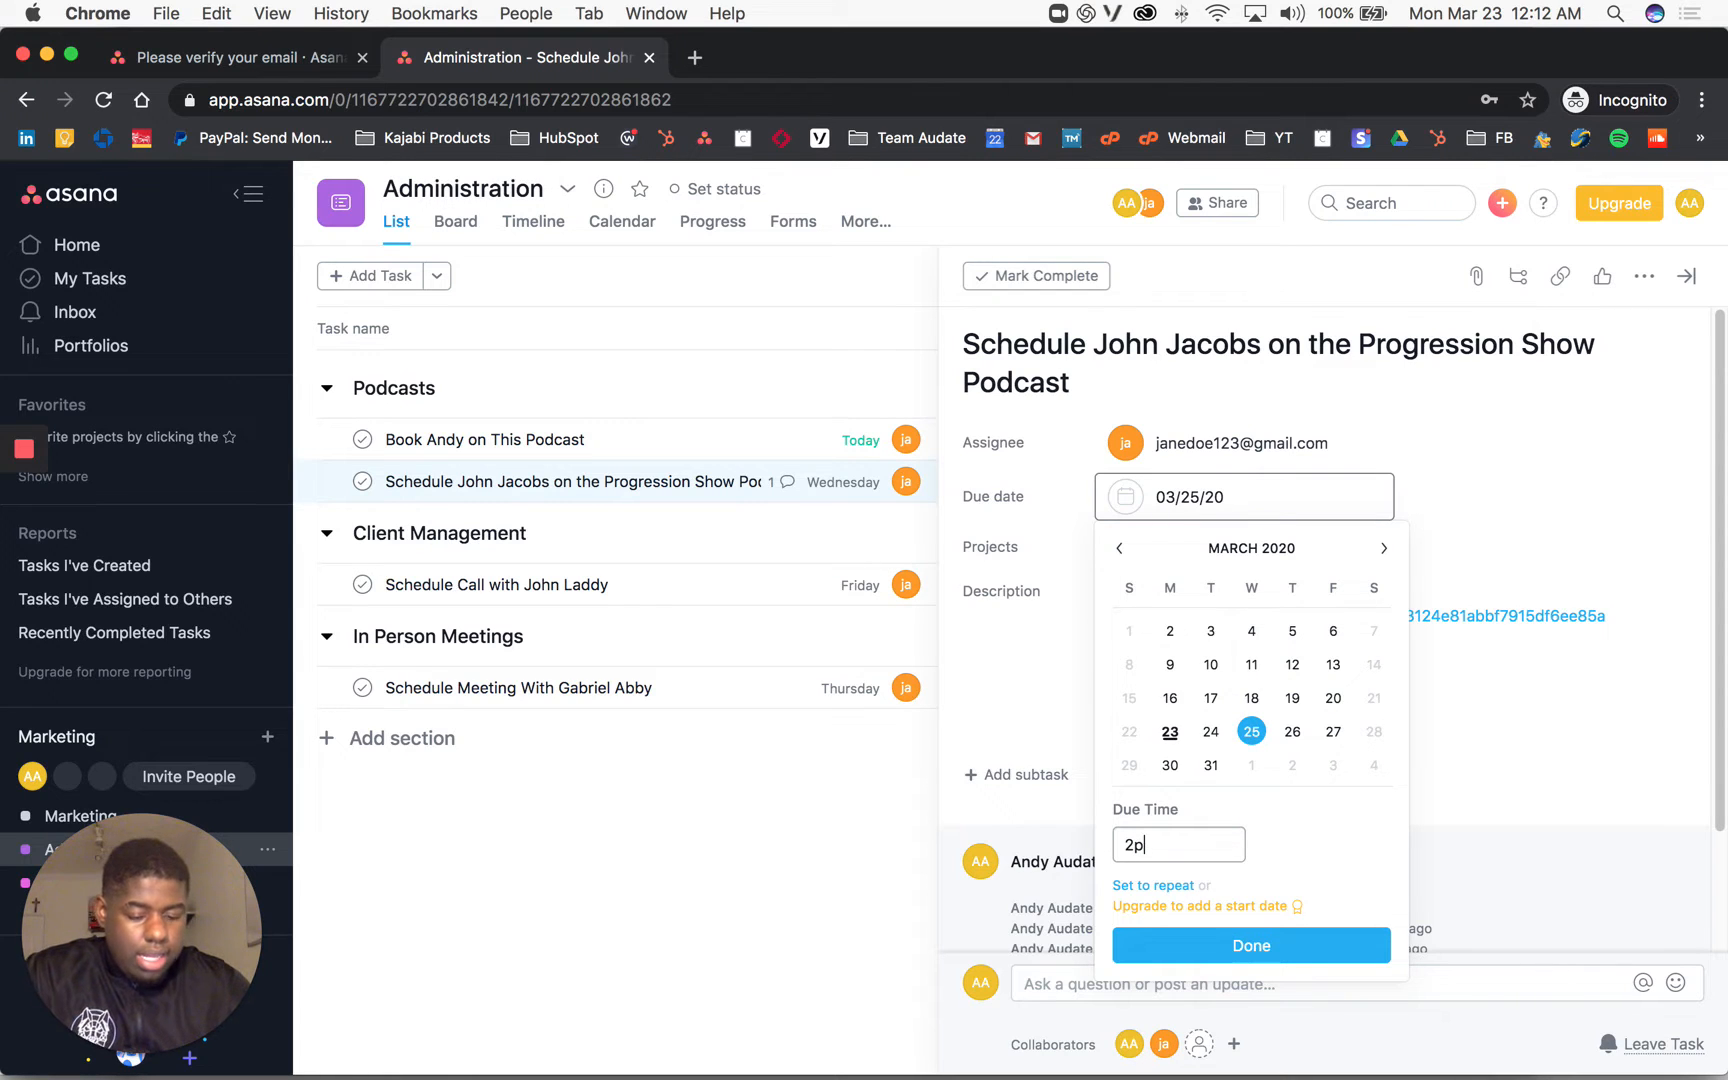
type("m")
left_click(1203, 948)
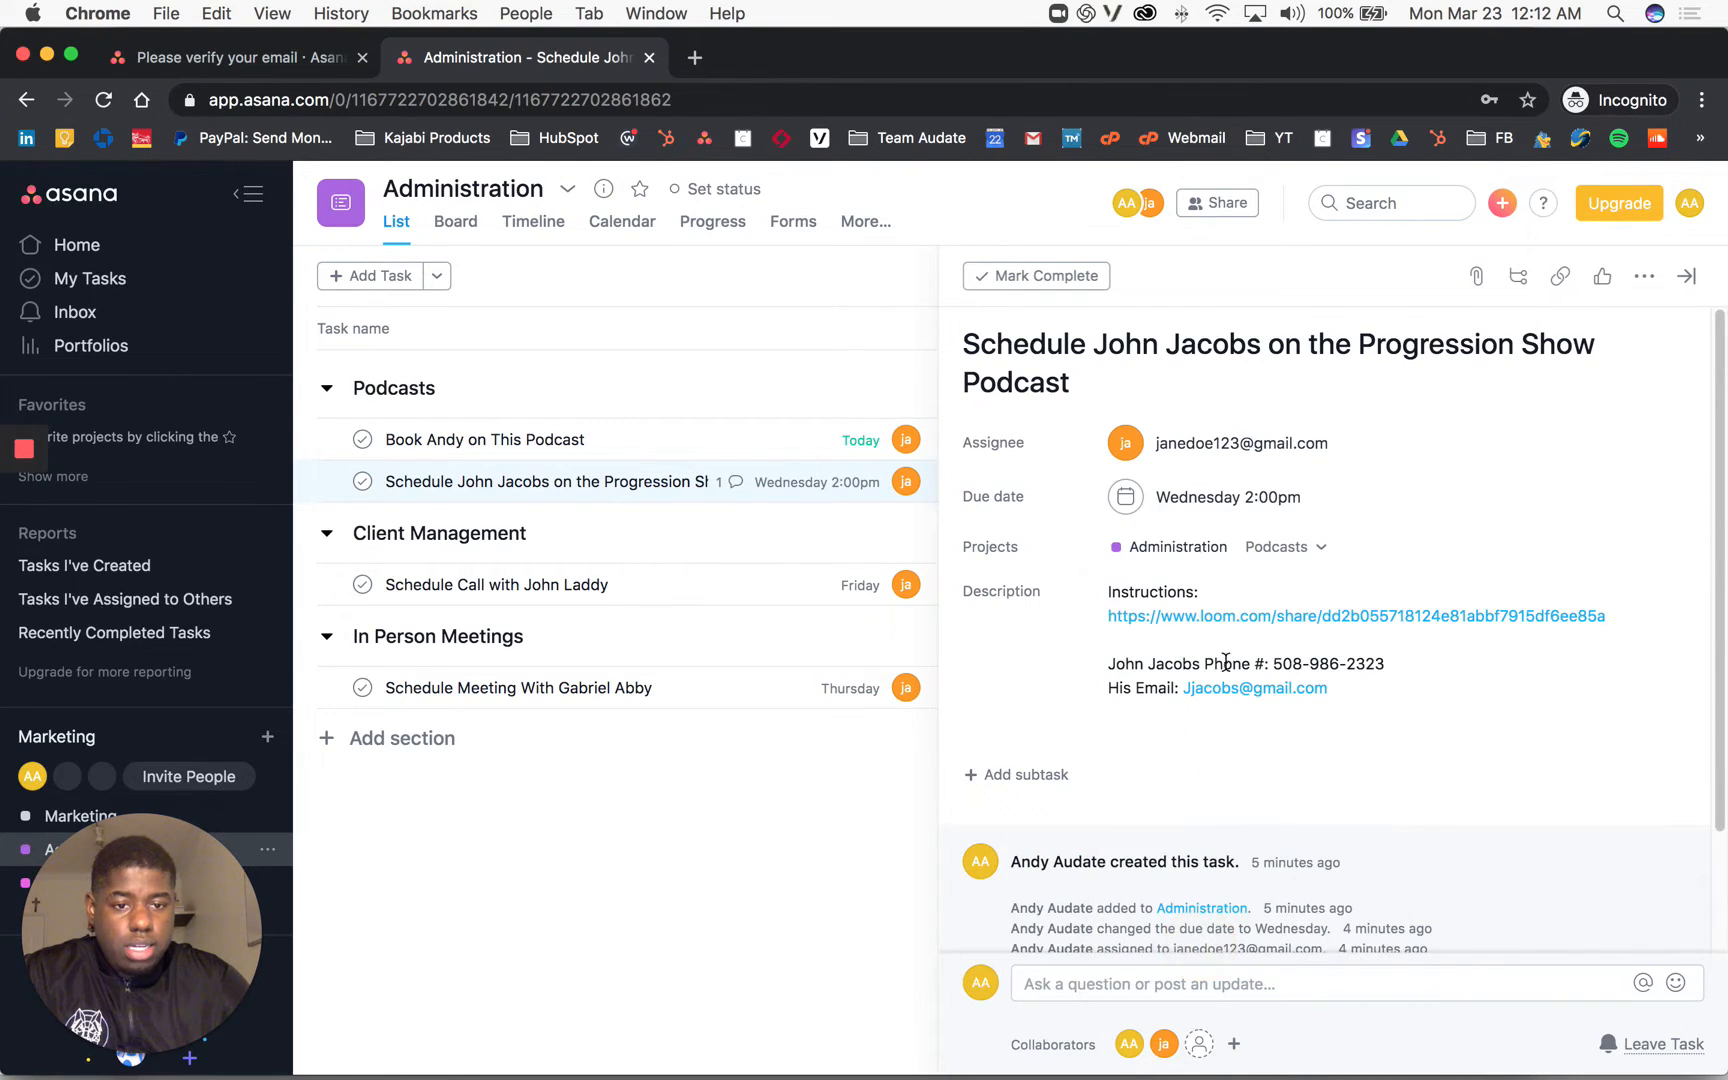
Step: Make the due date repeat on a 30-day interval
left_click(1238, 502)
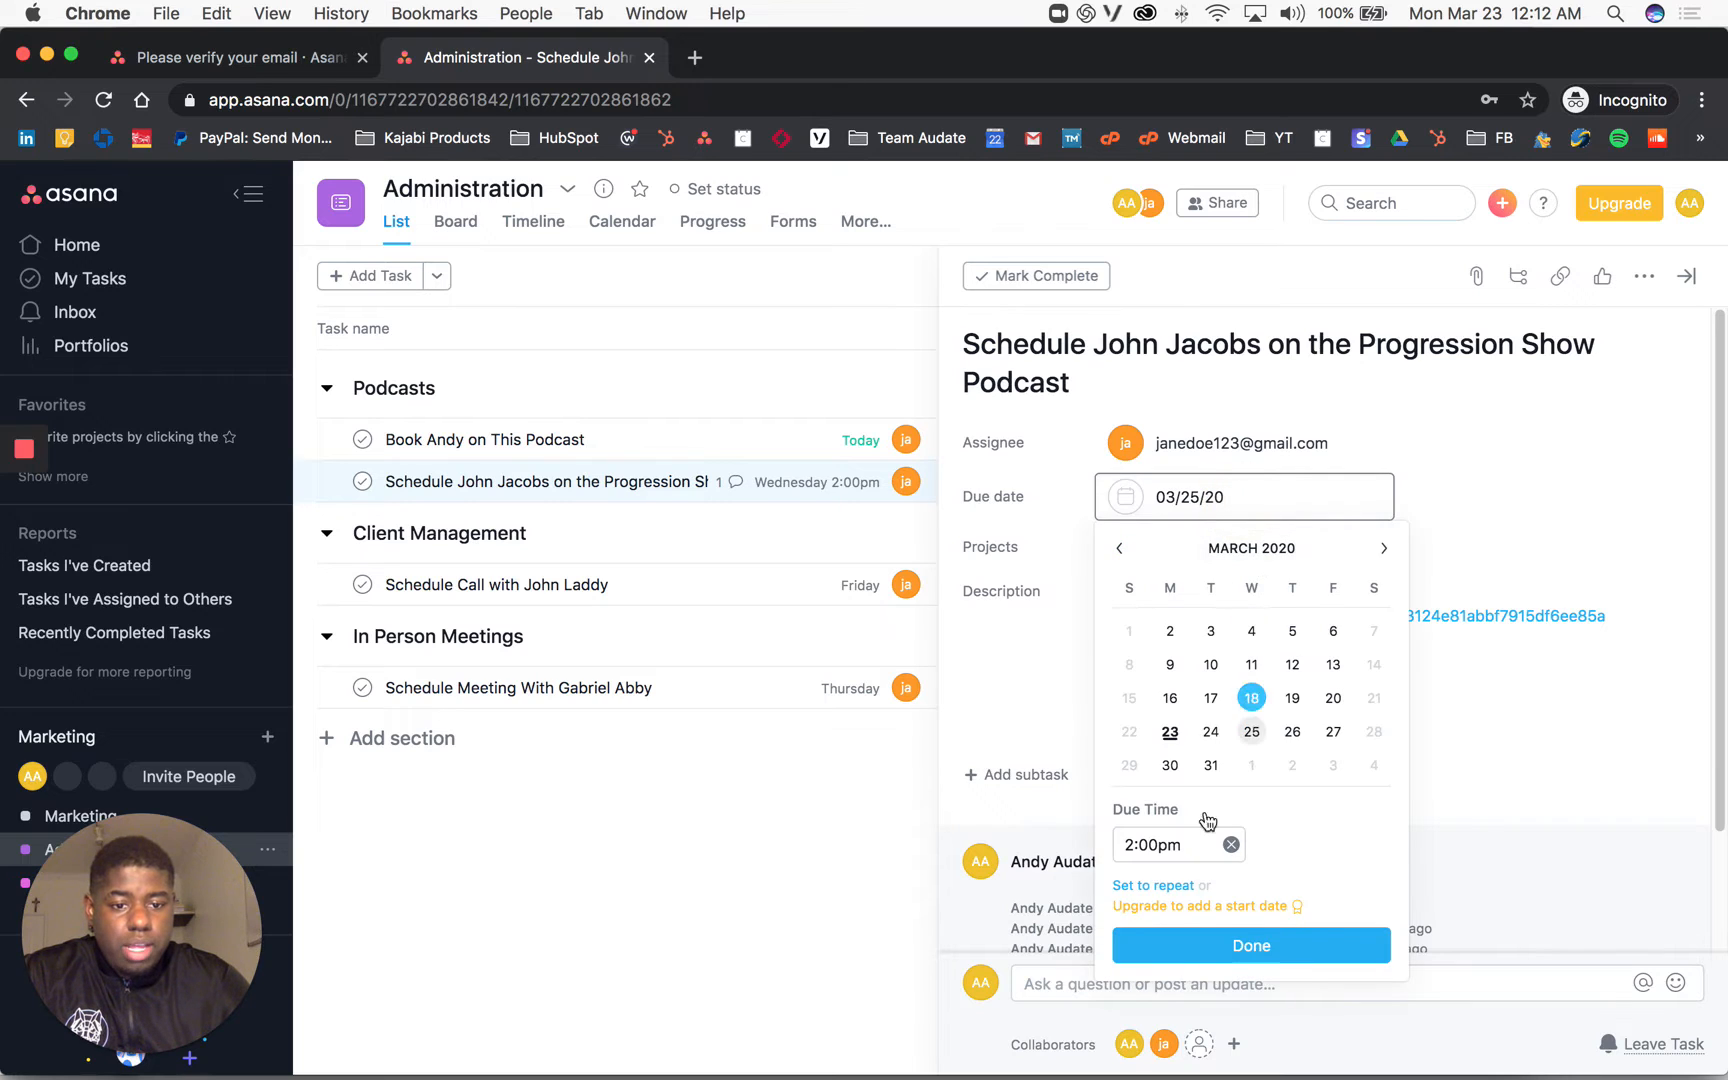
left_click(1156, 887)
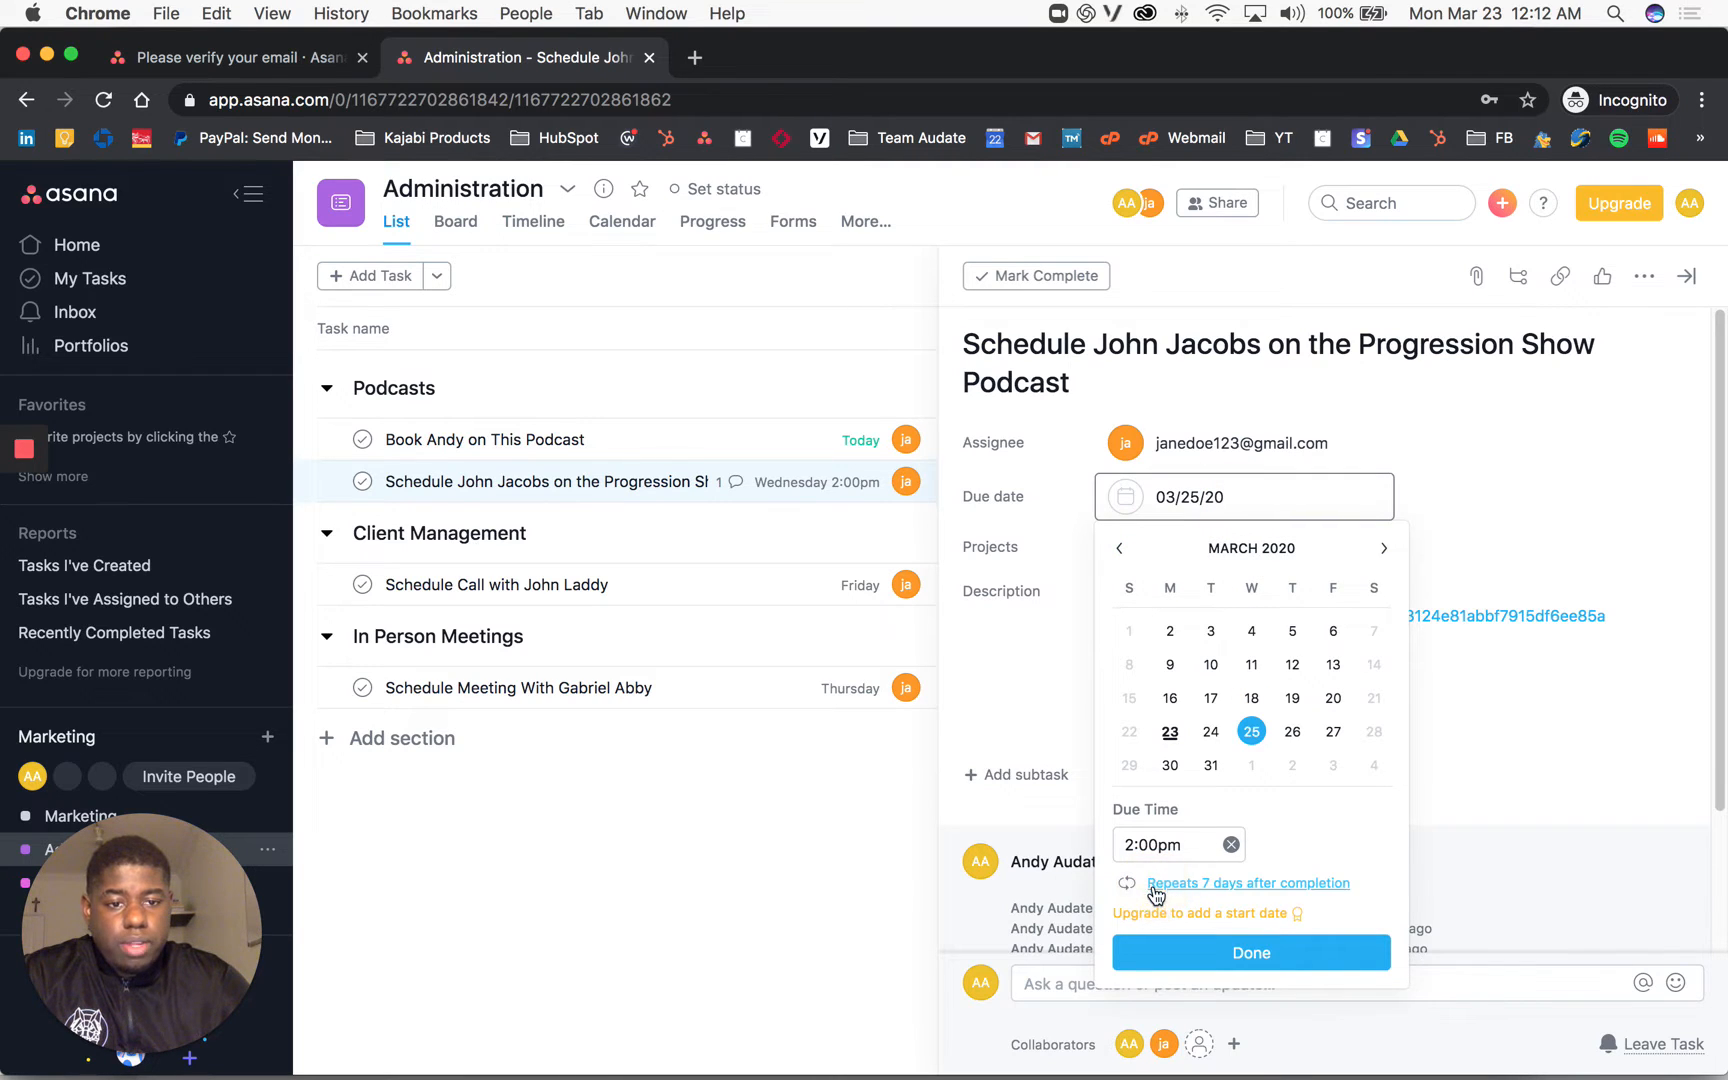
left_click(1205, 892)
left_click(1189, 919)
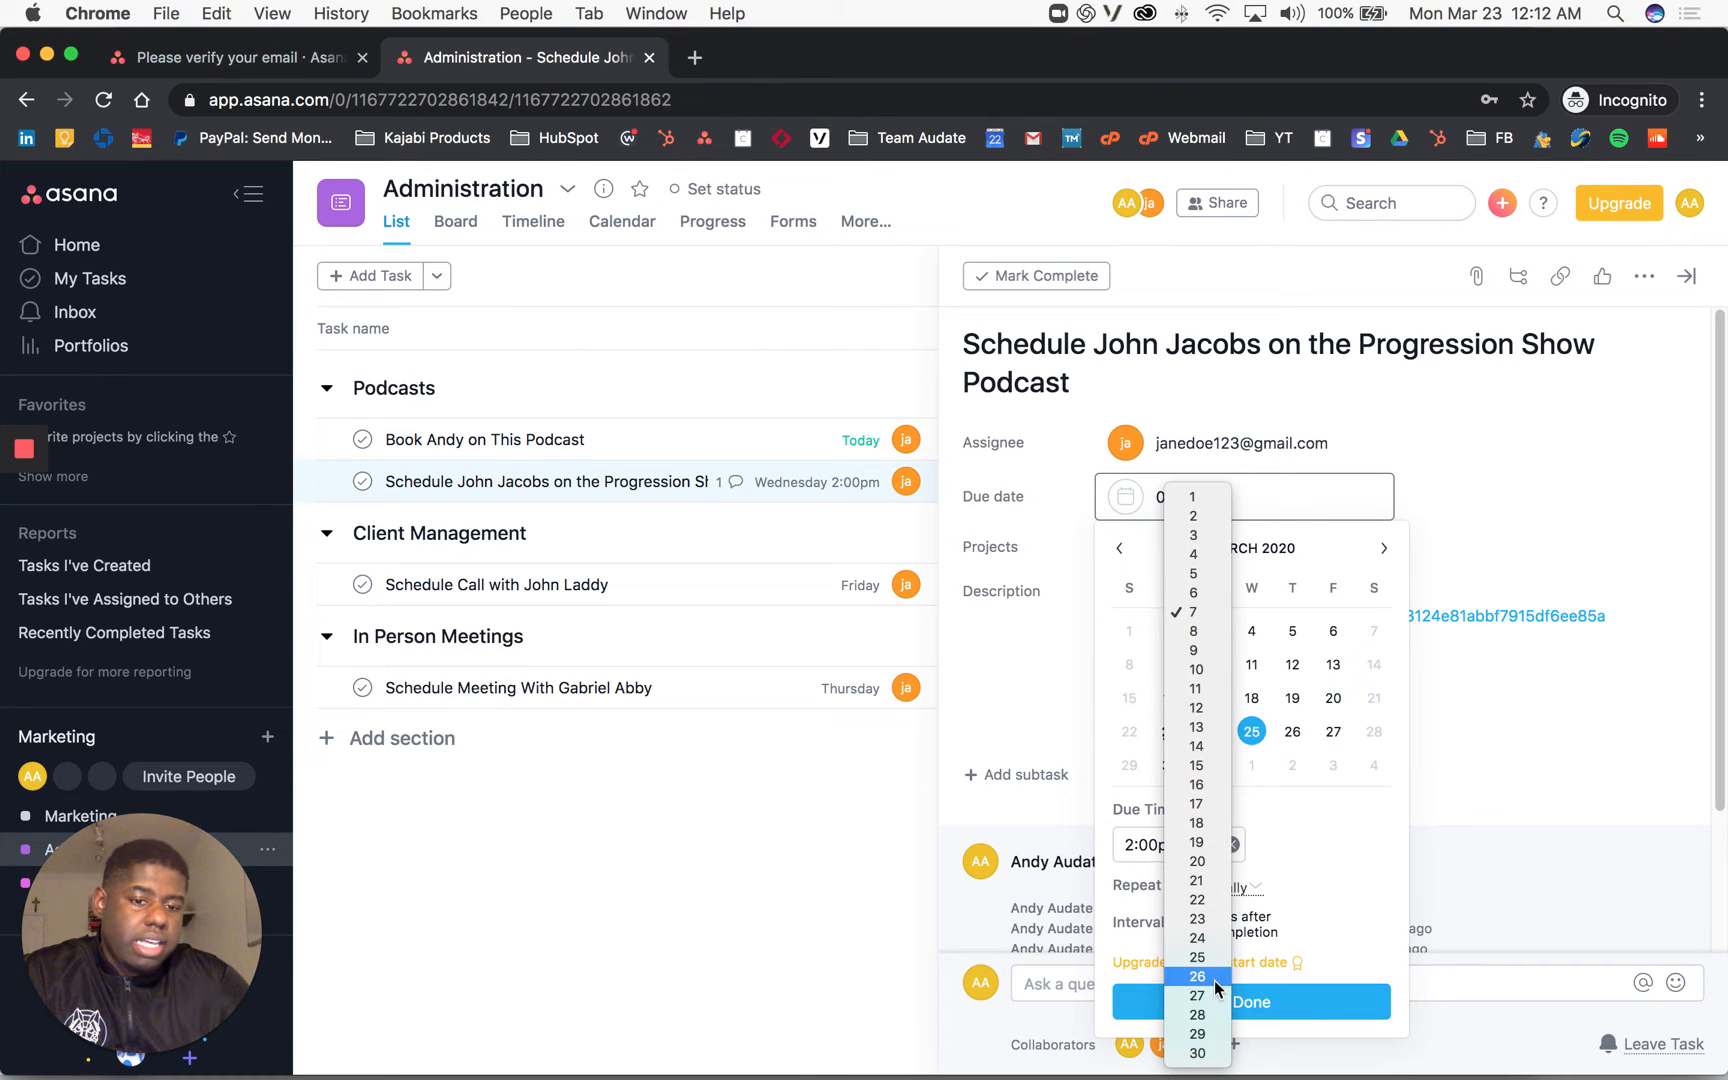
left_click(1200, 1040)
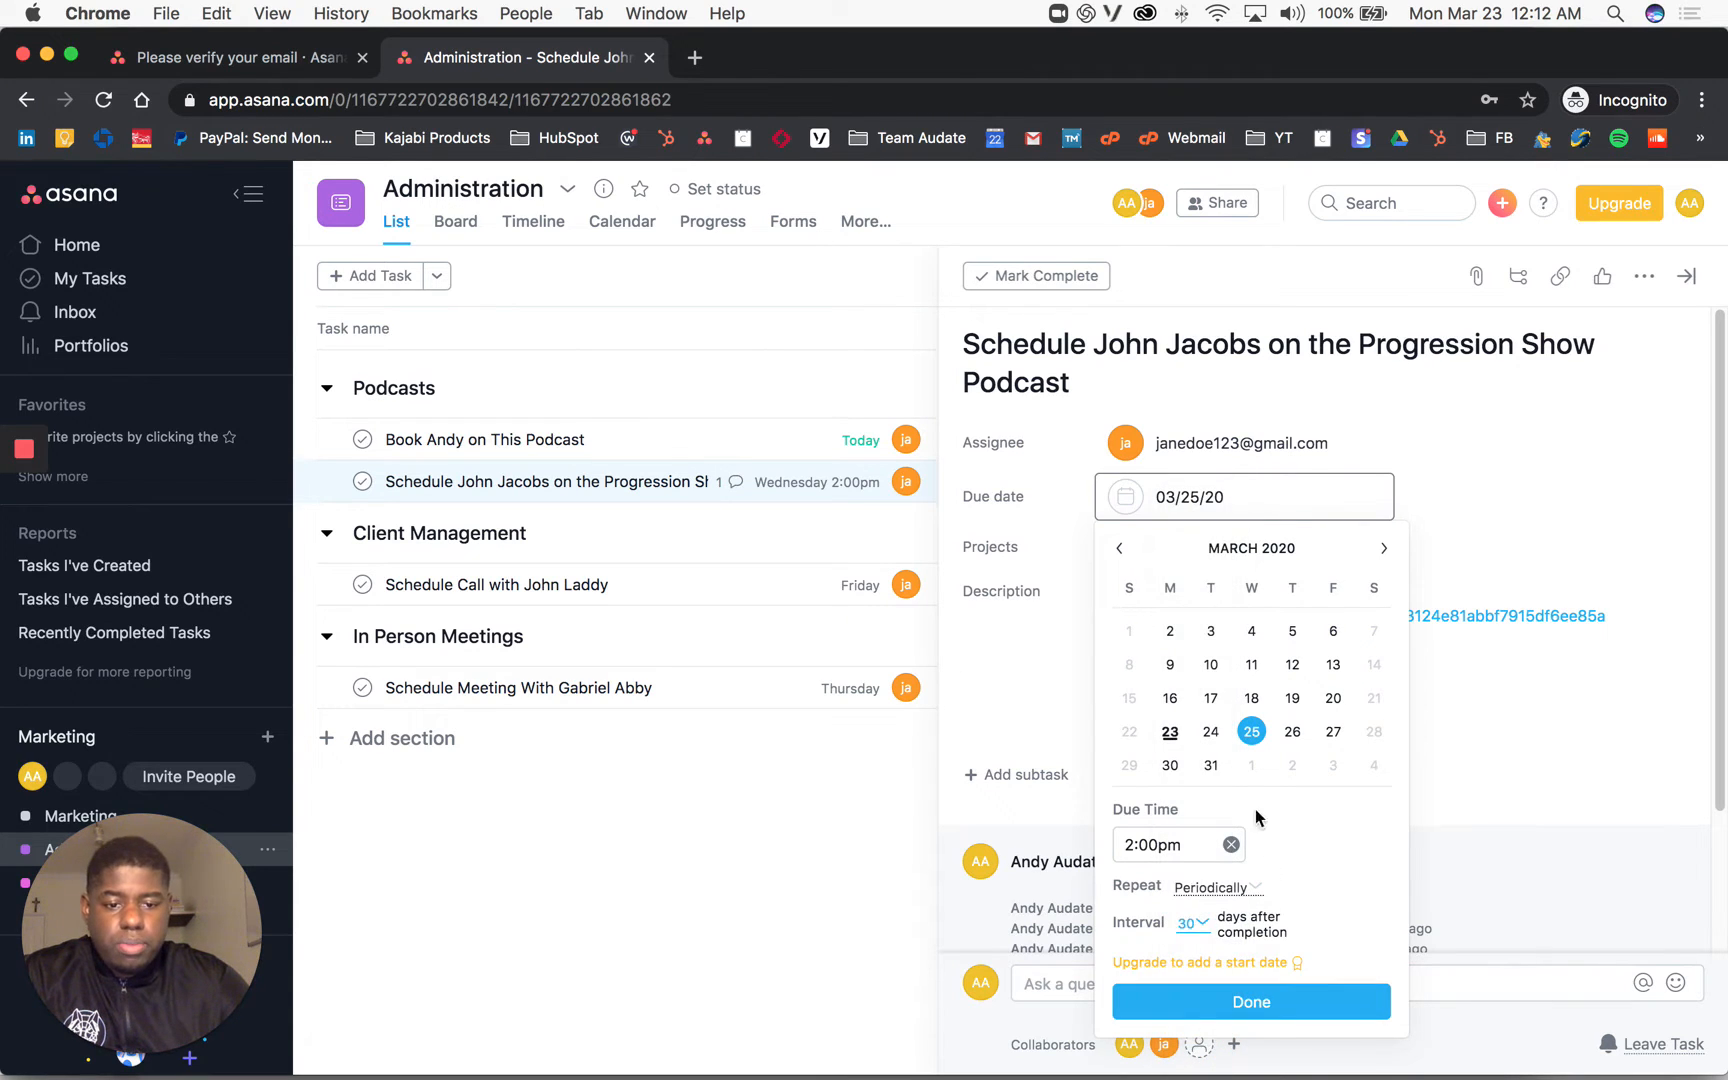
left_click(1202, 1004)
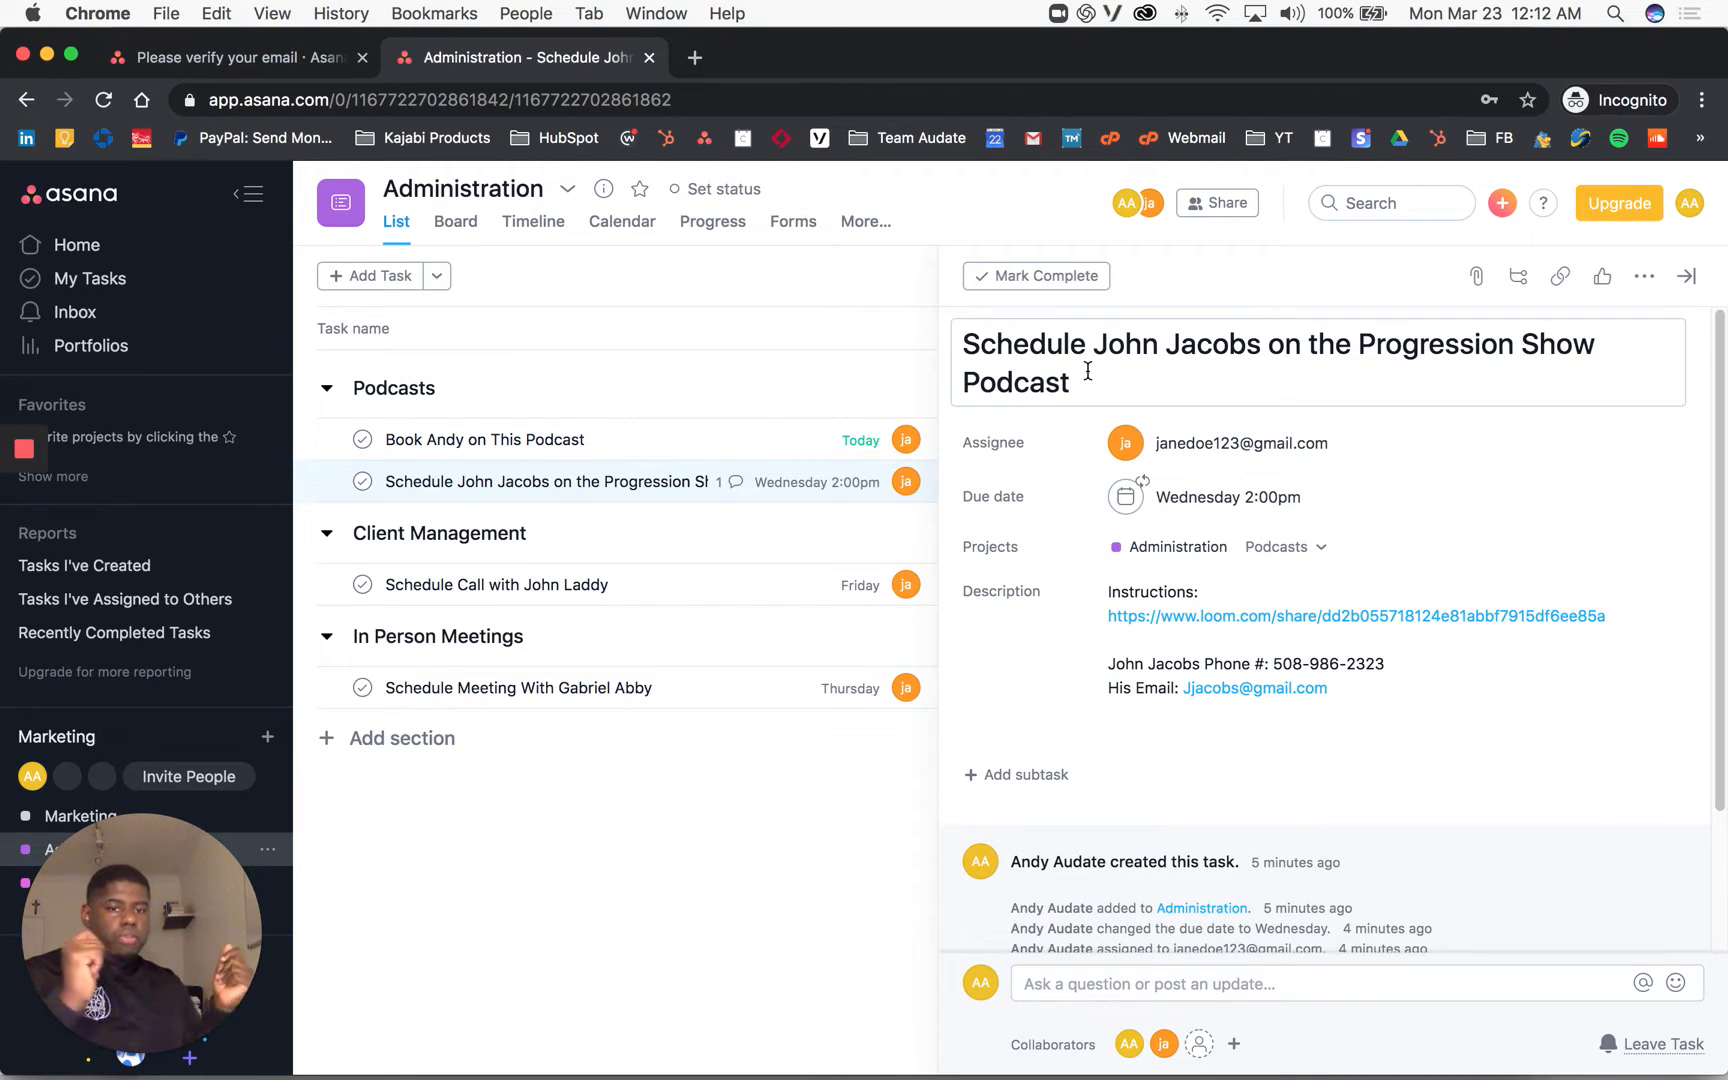
Step: Confirm the repeating Wednesday 2:00pm due date is intact, then open a new Chrome tab
left_click(1227, 497)
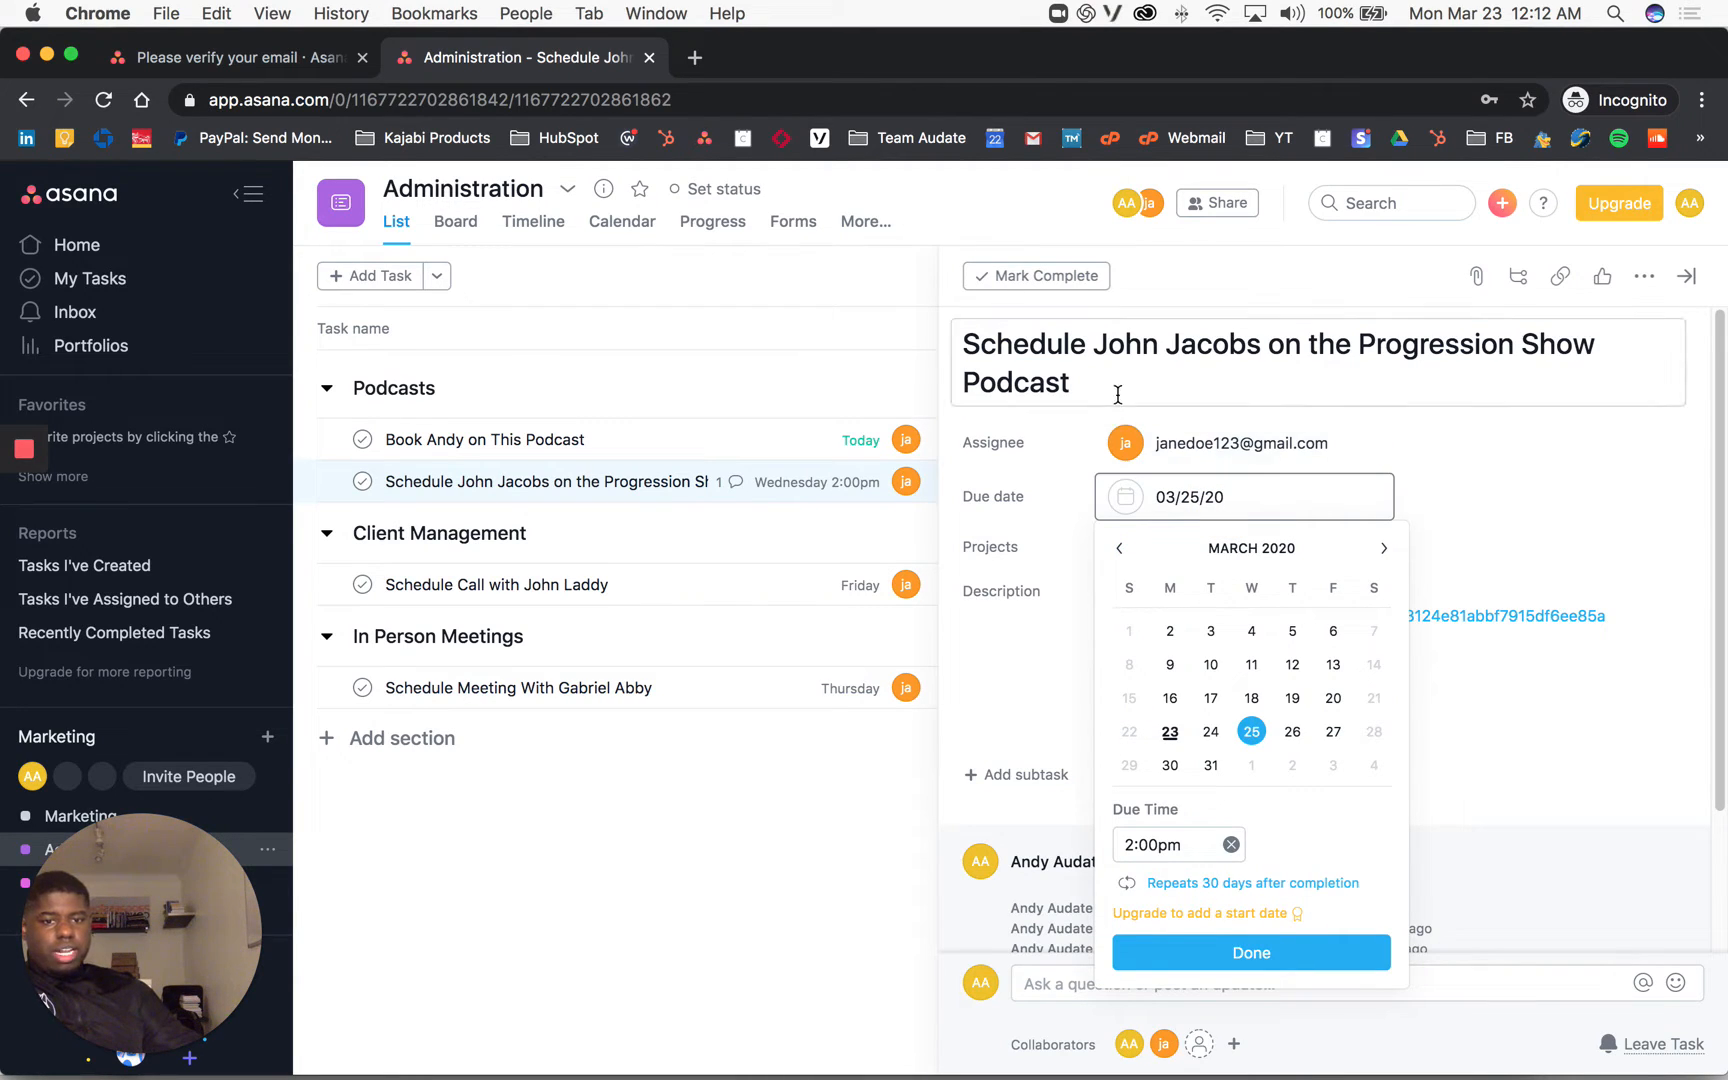
left_click(1016, 645)
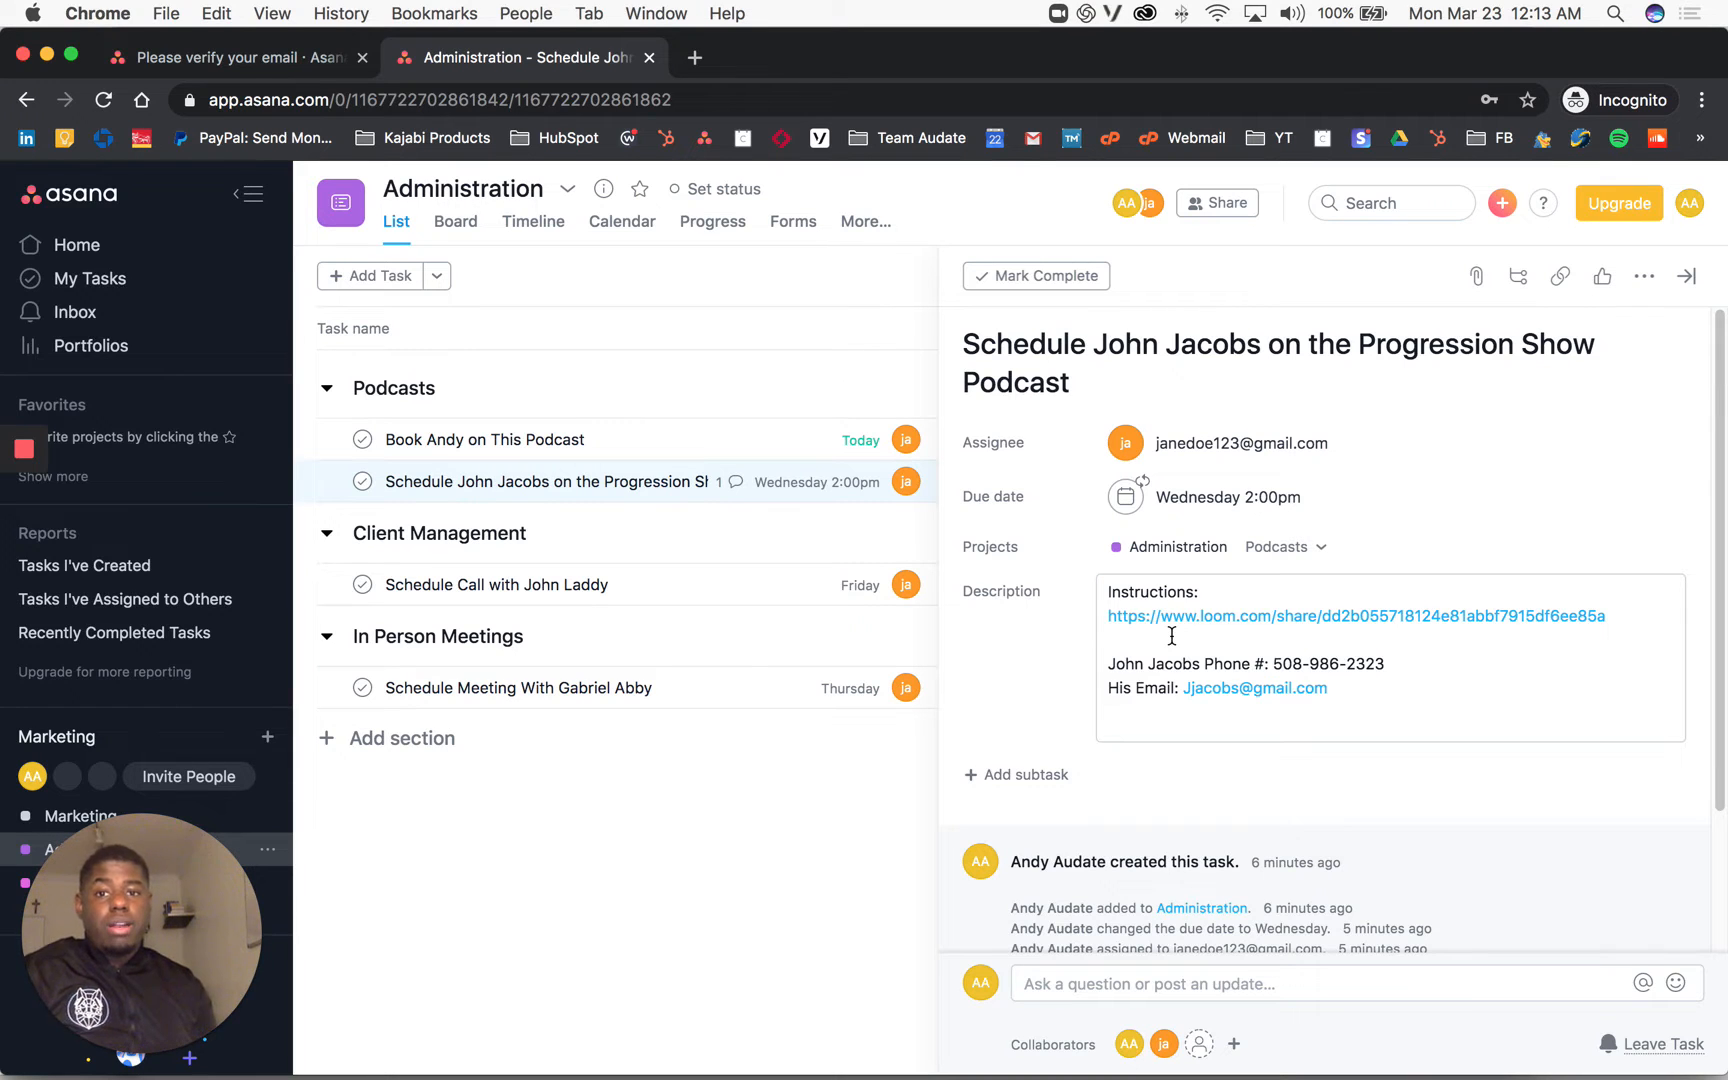
left_click(694, 57)
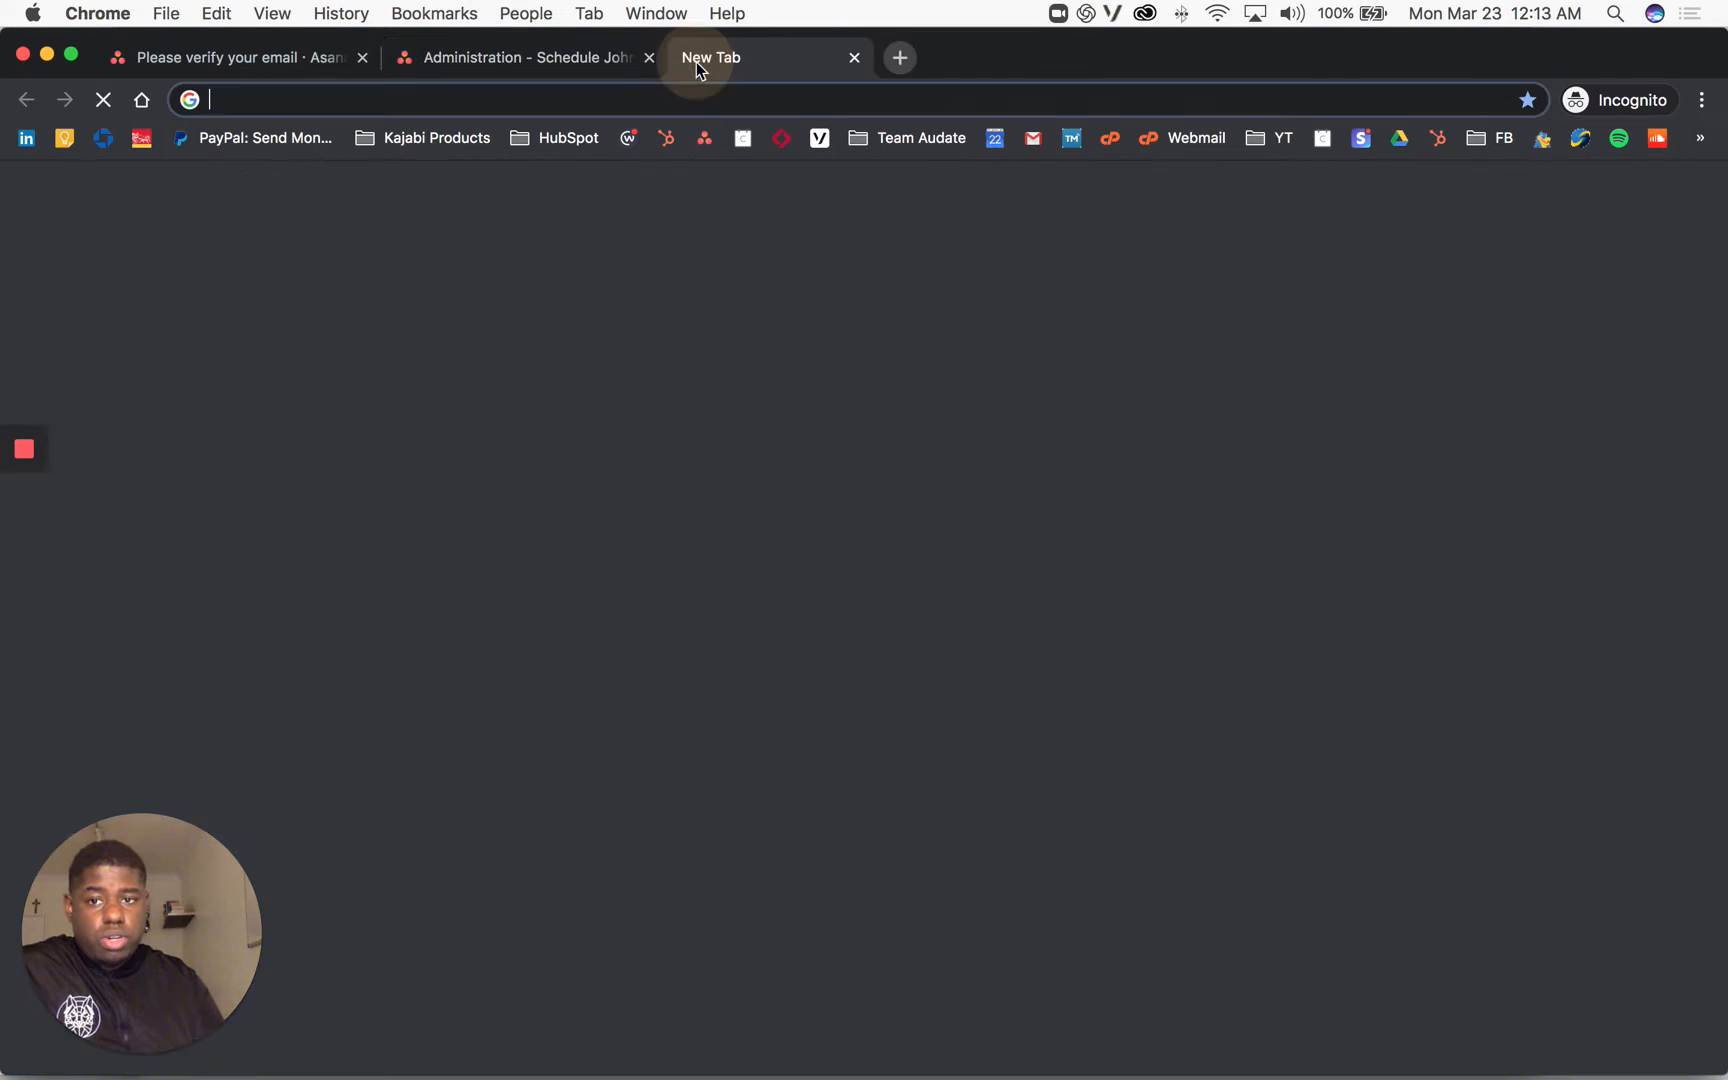
Step: Go to YouTube, search for the interviewee's channel and open the LightSpeedVT interview video
type("youtube")
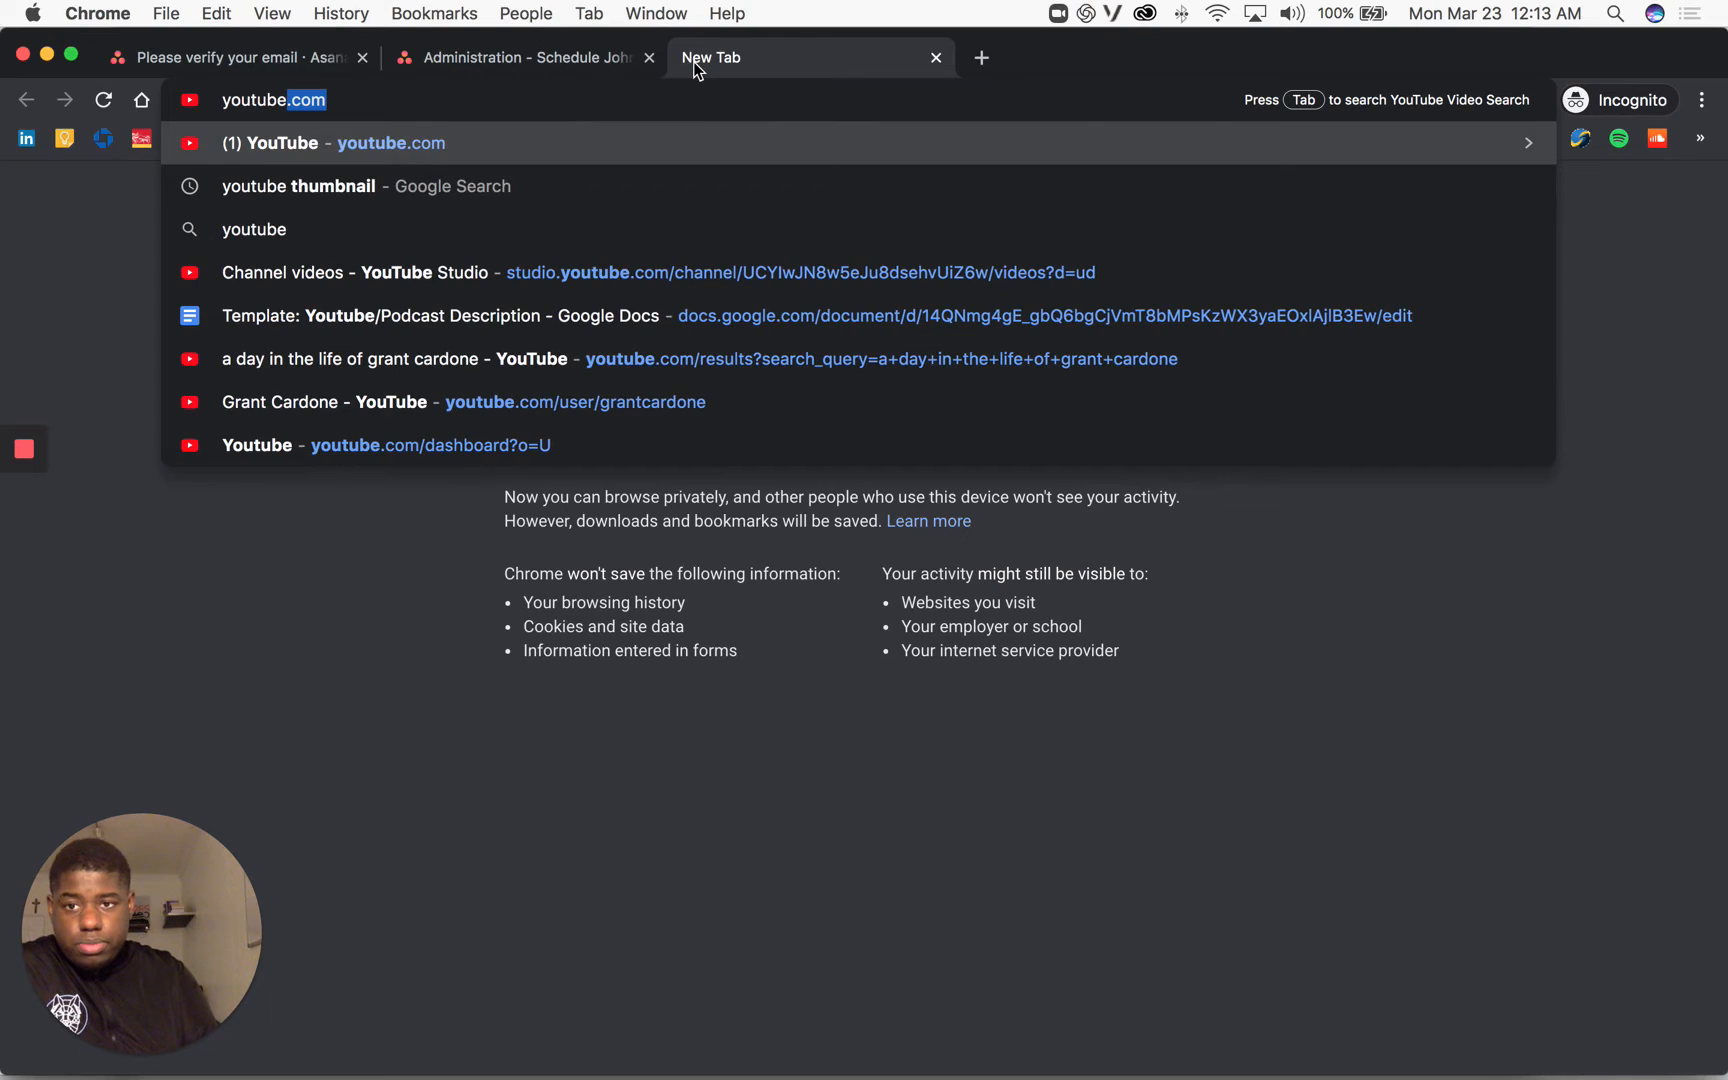
key("Return")
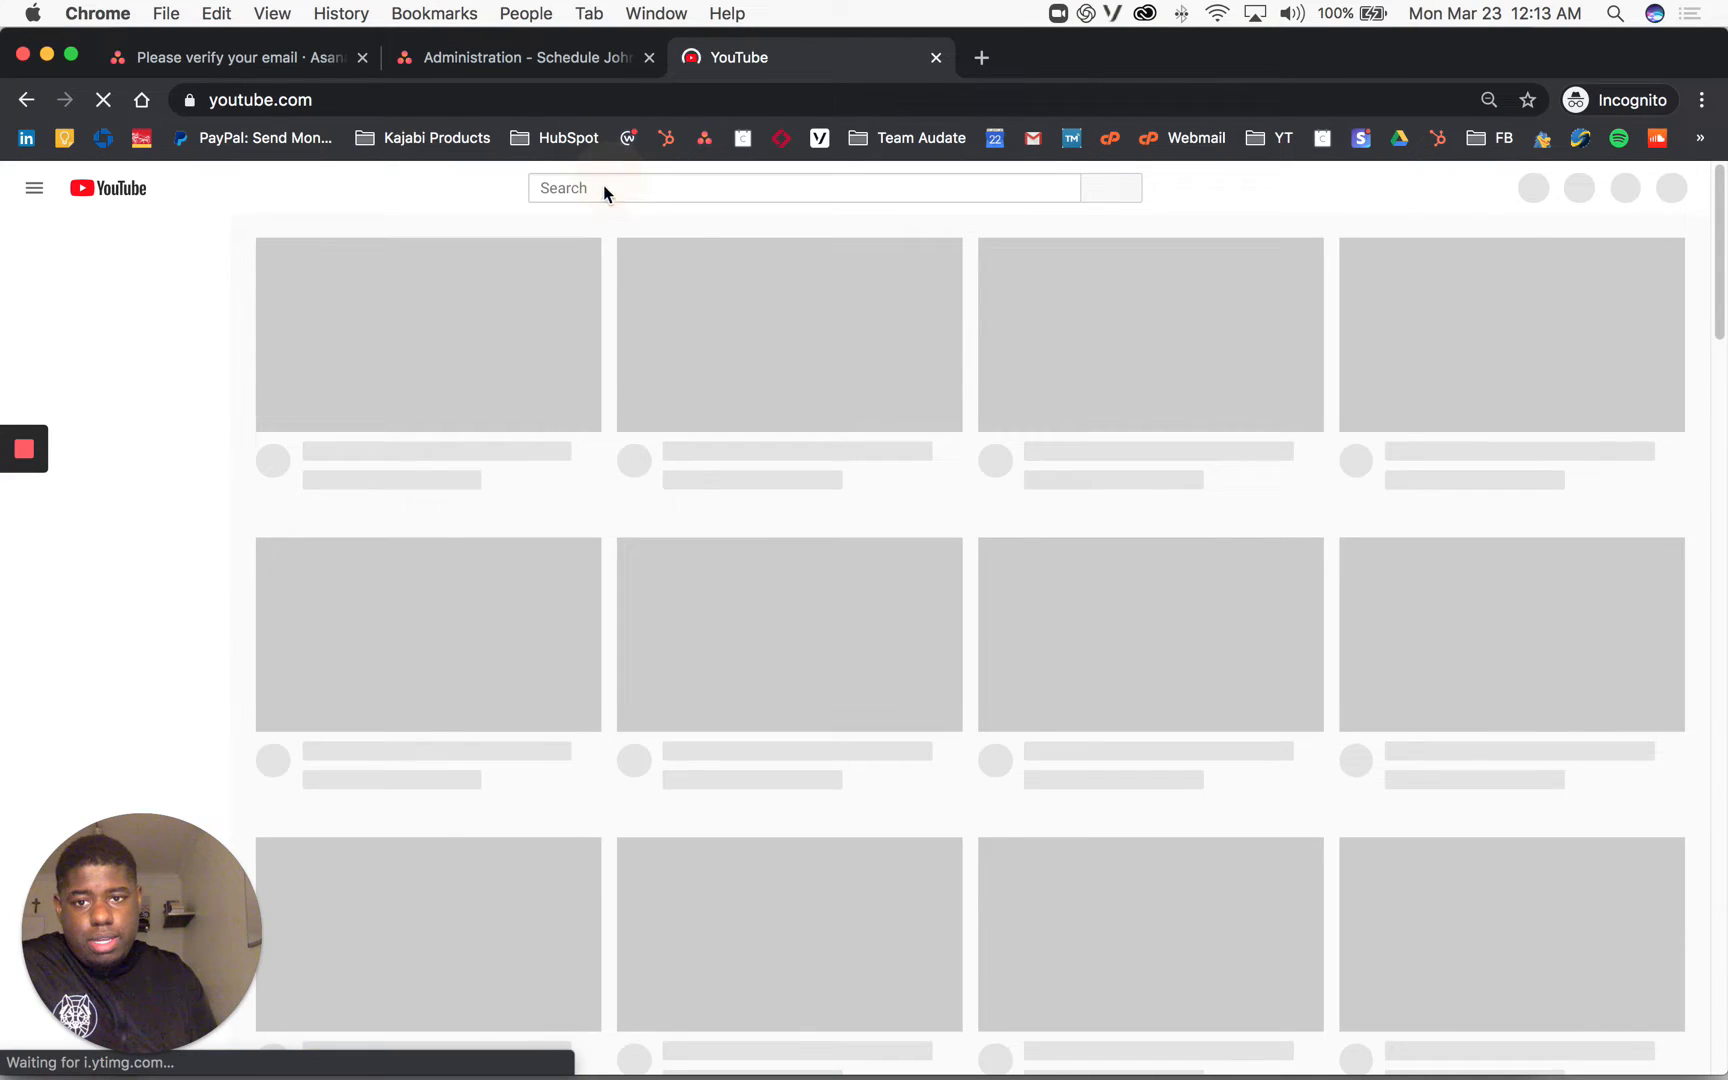
left_click(604, 187)
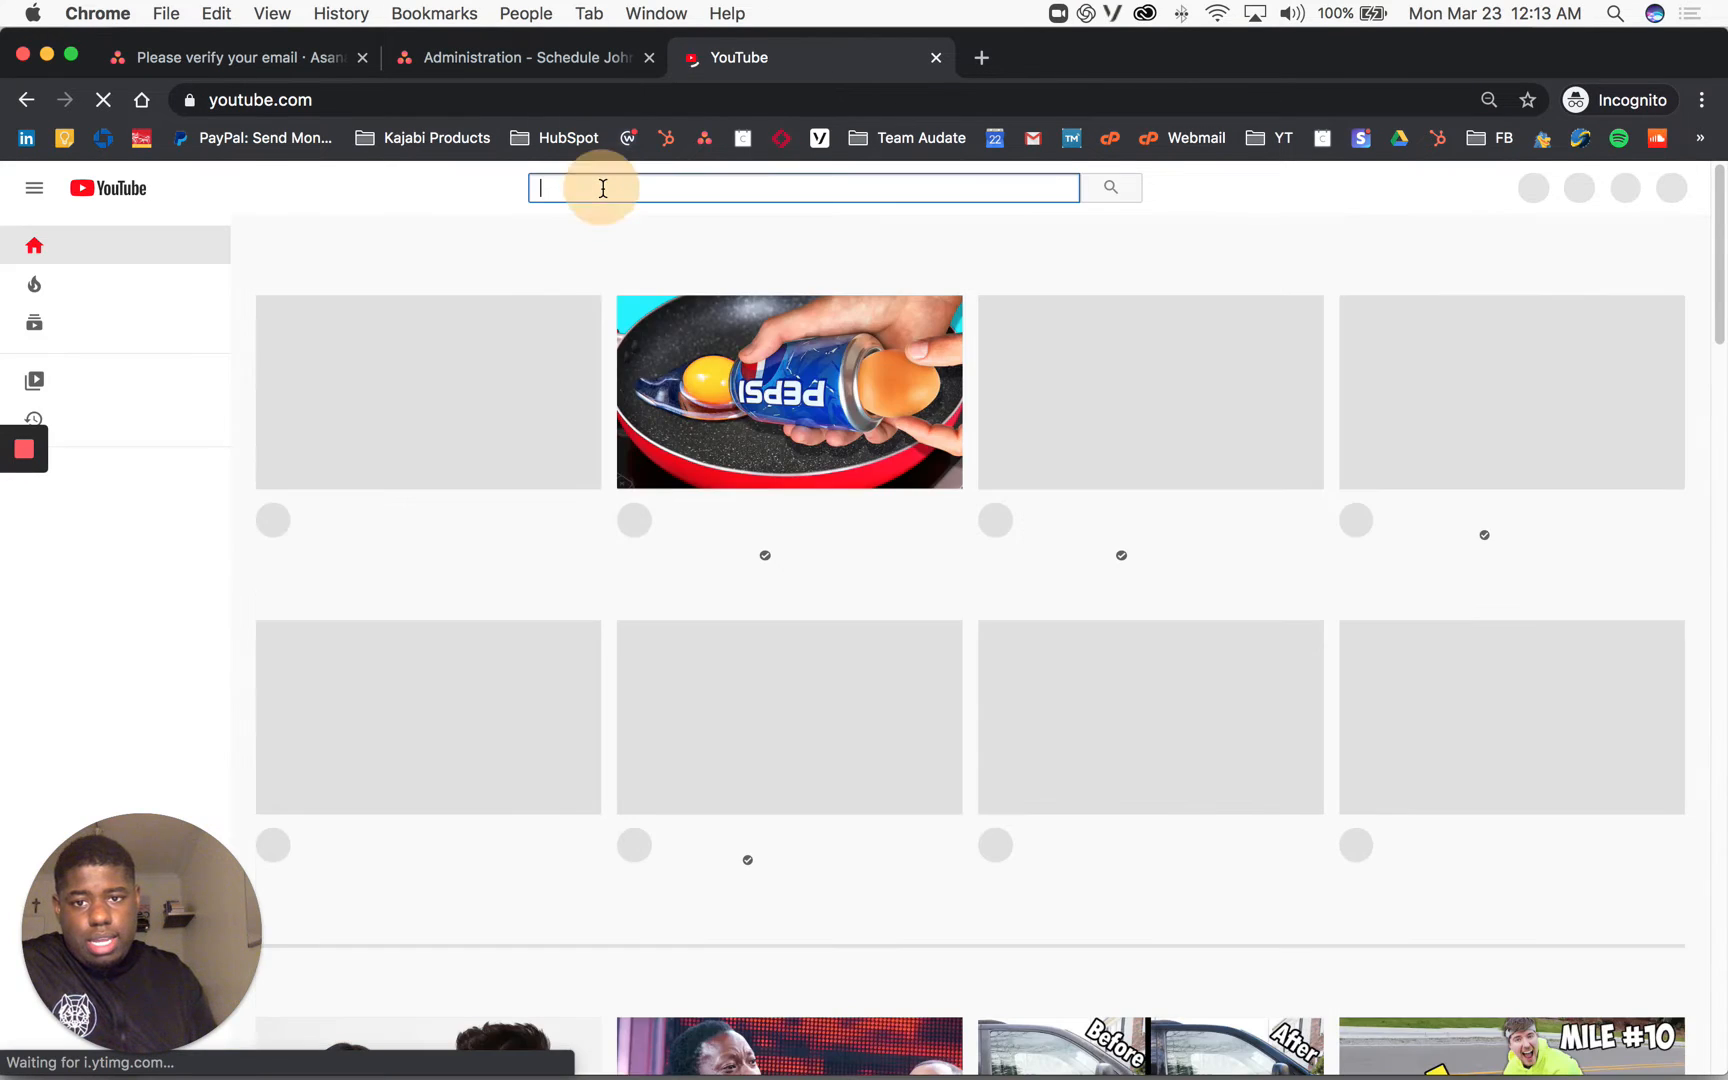
type("andy a")
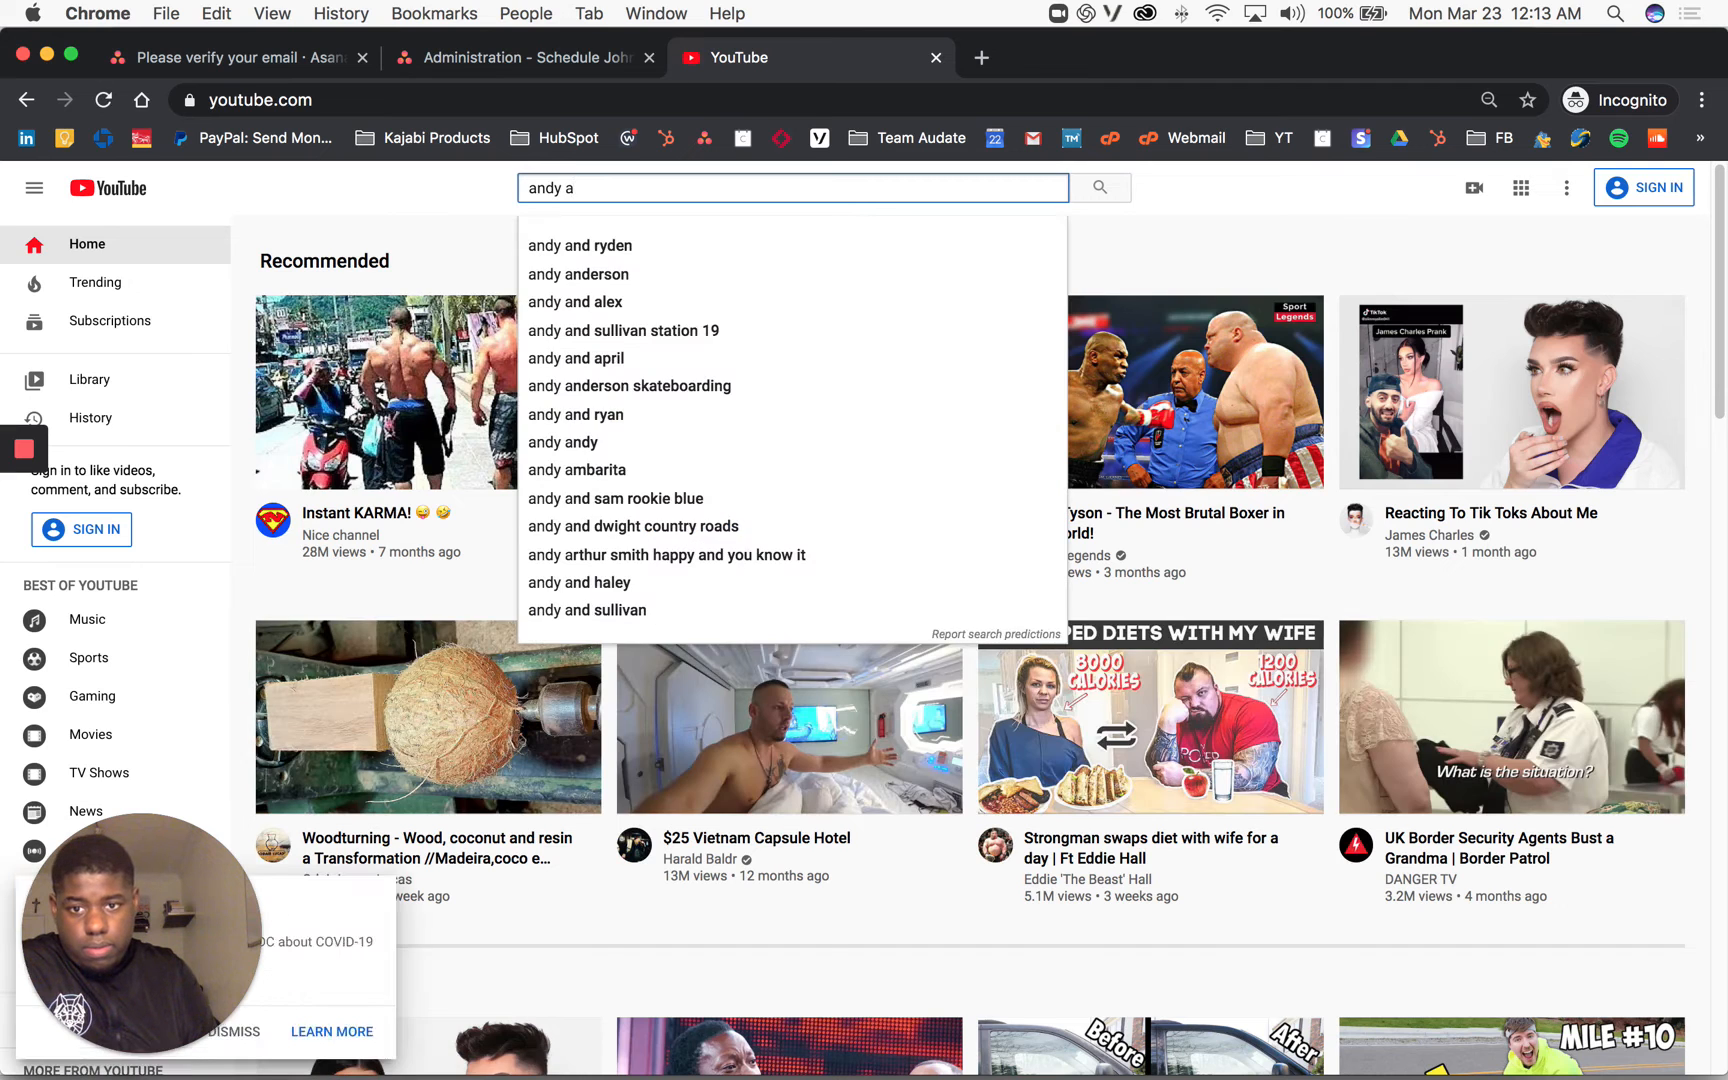
type("uda")
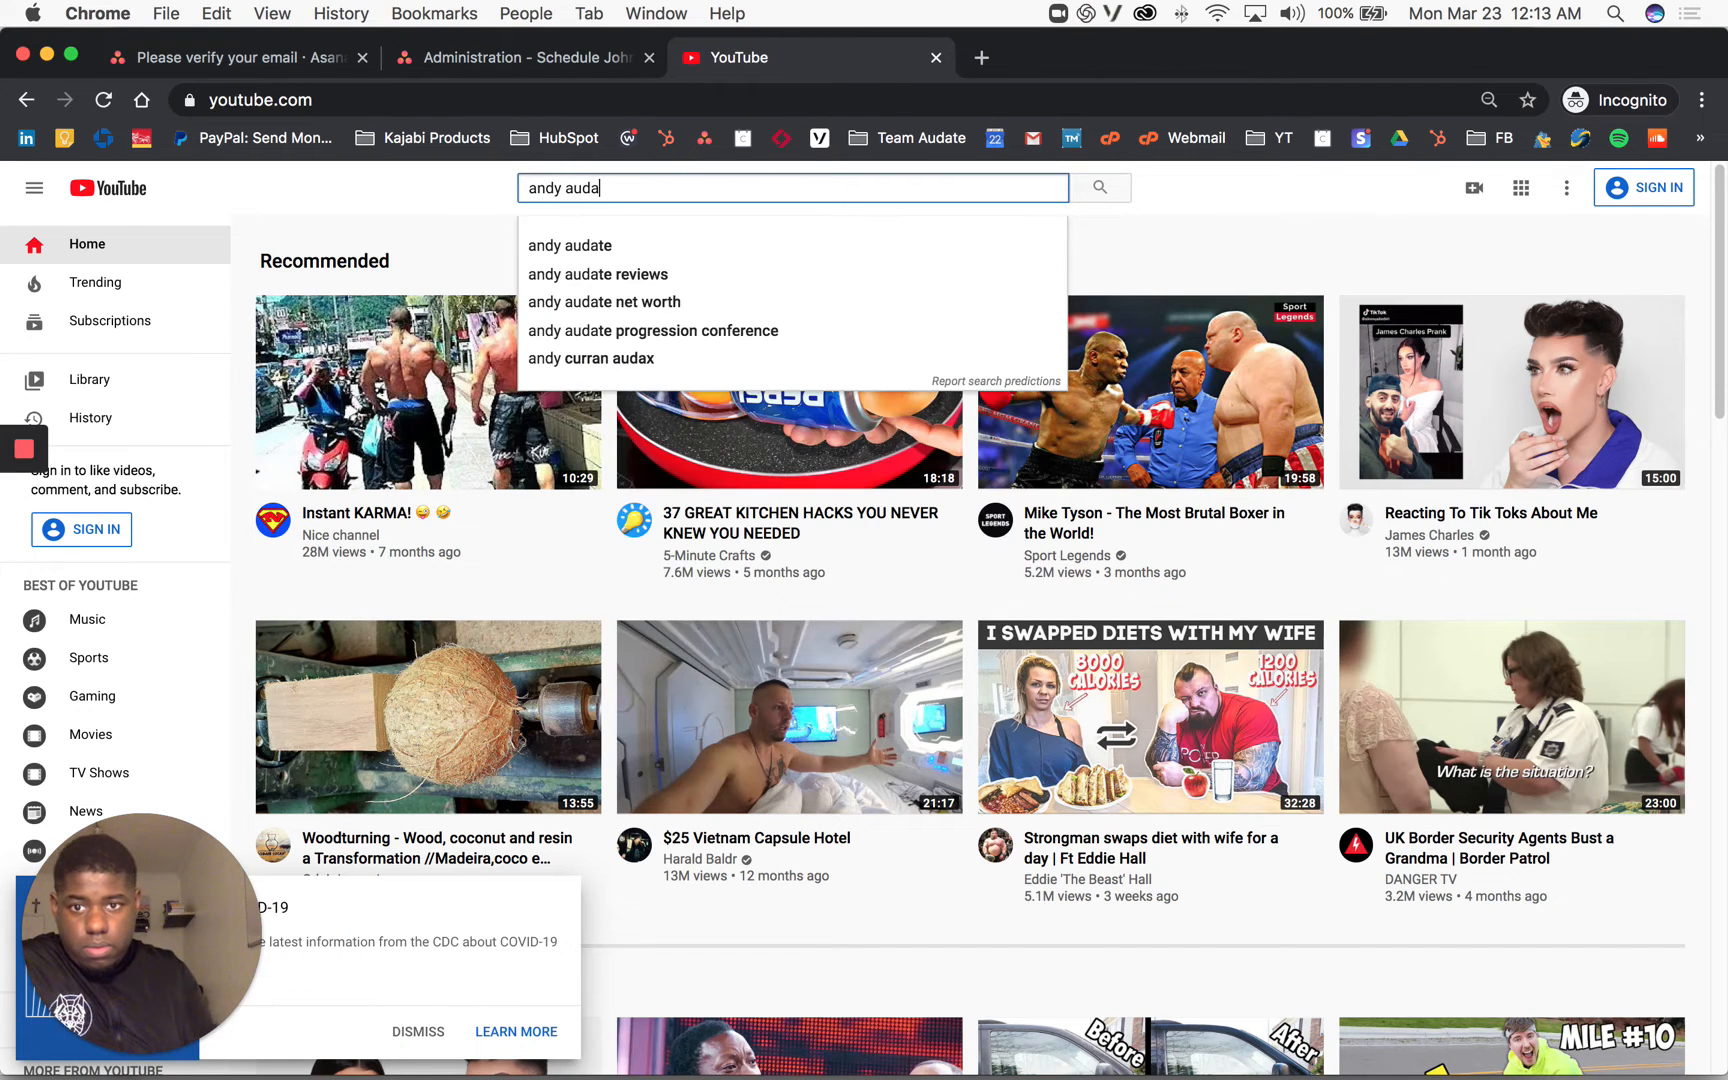
left_click(606, 247)
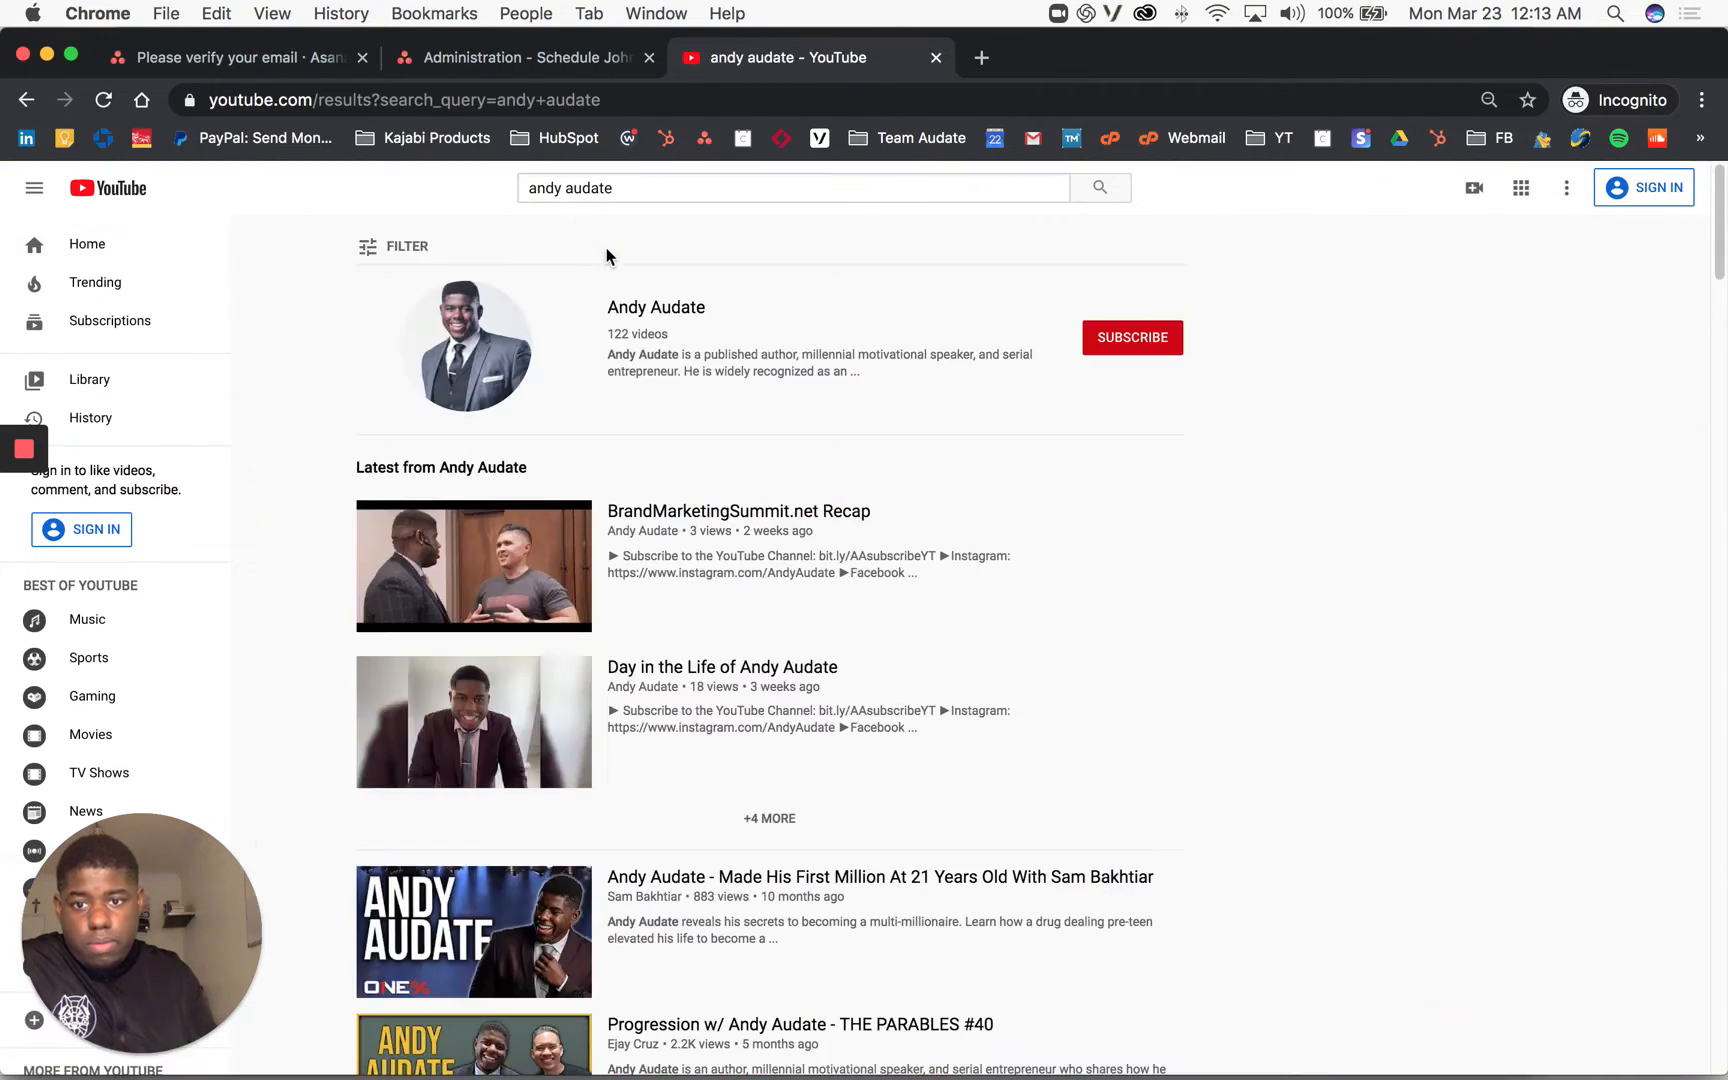
scroll(490, 571, "down", 20)
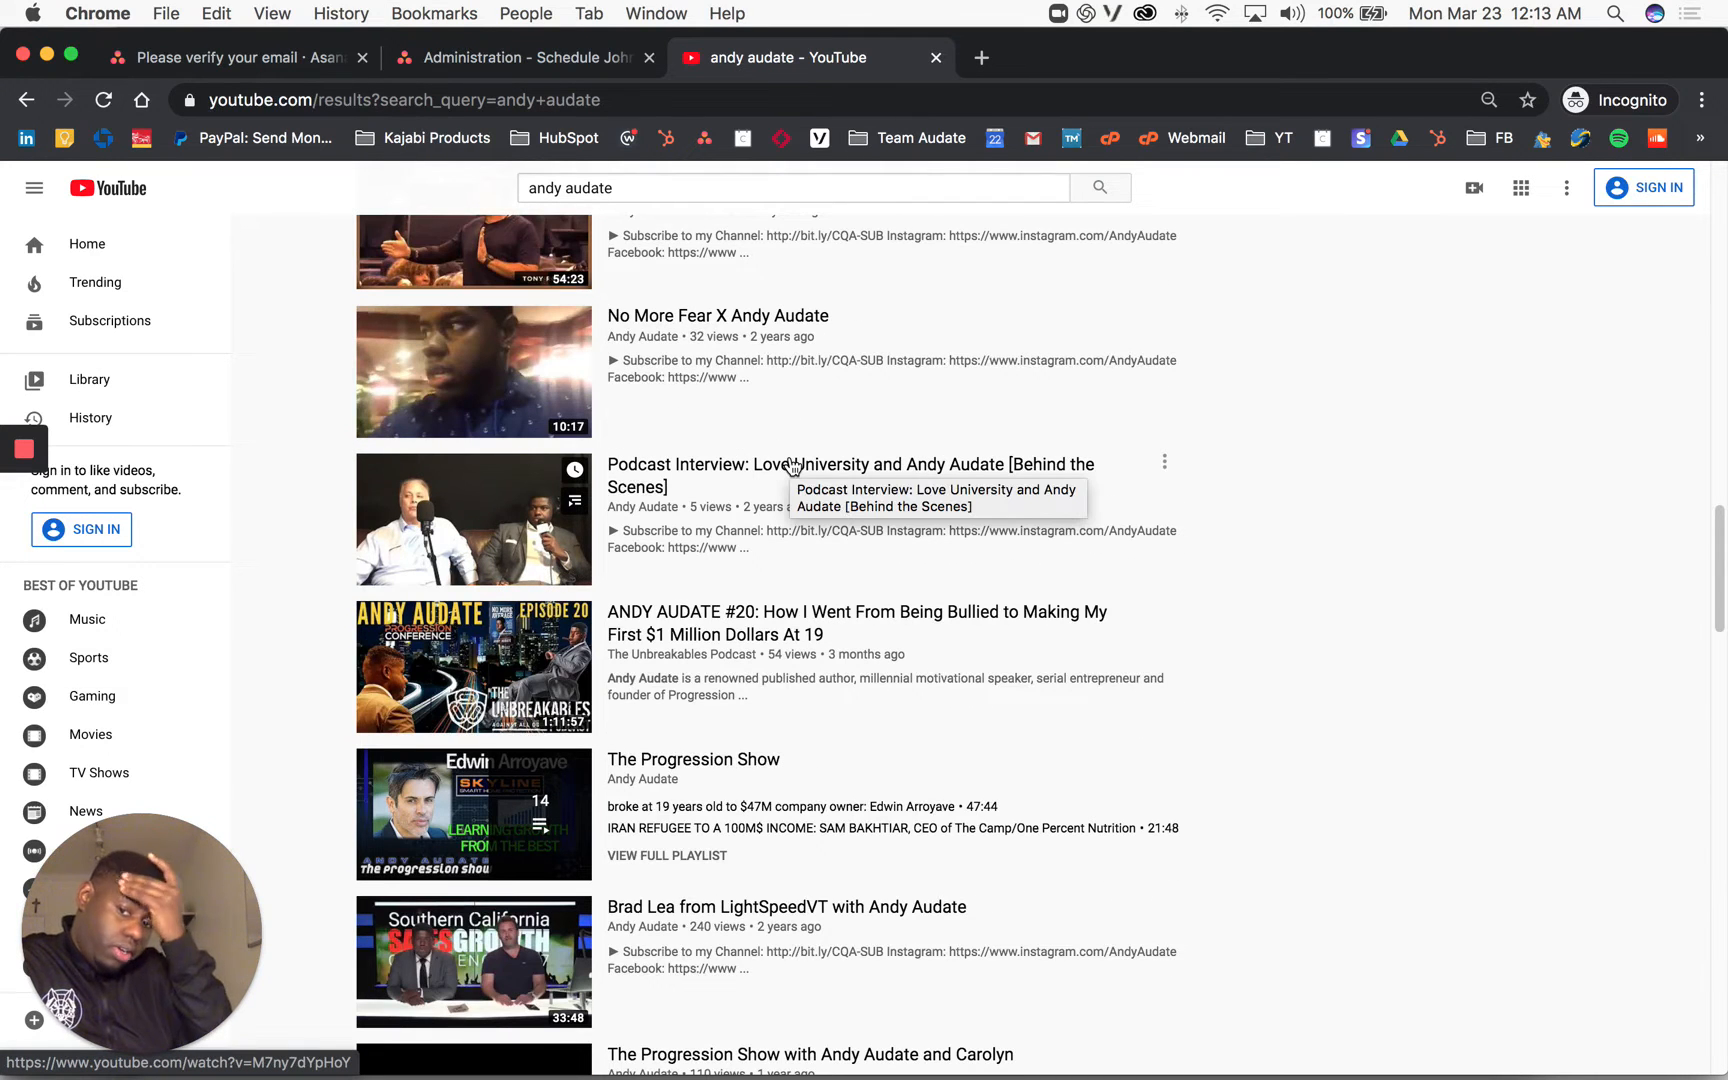
scroll(783, 544, "down", 3)
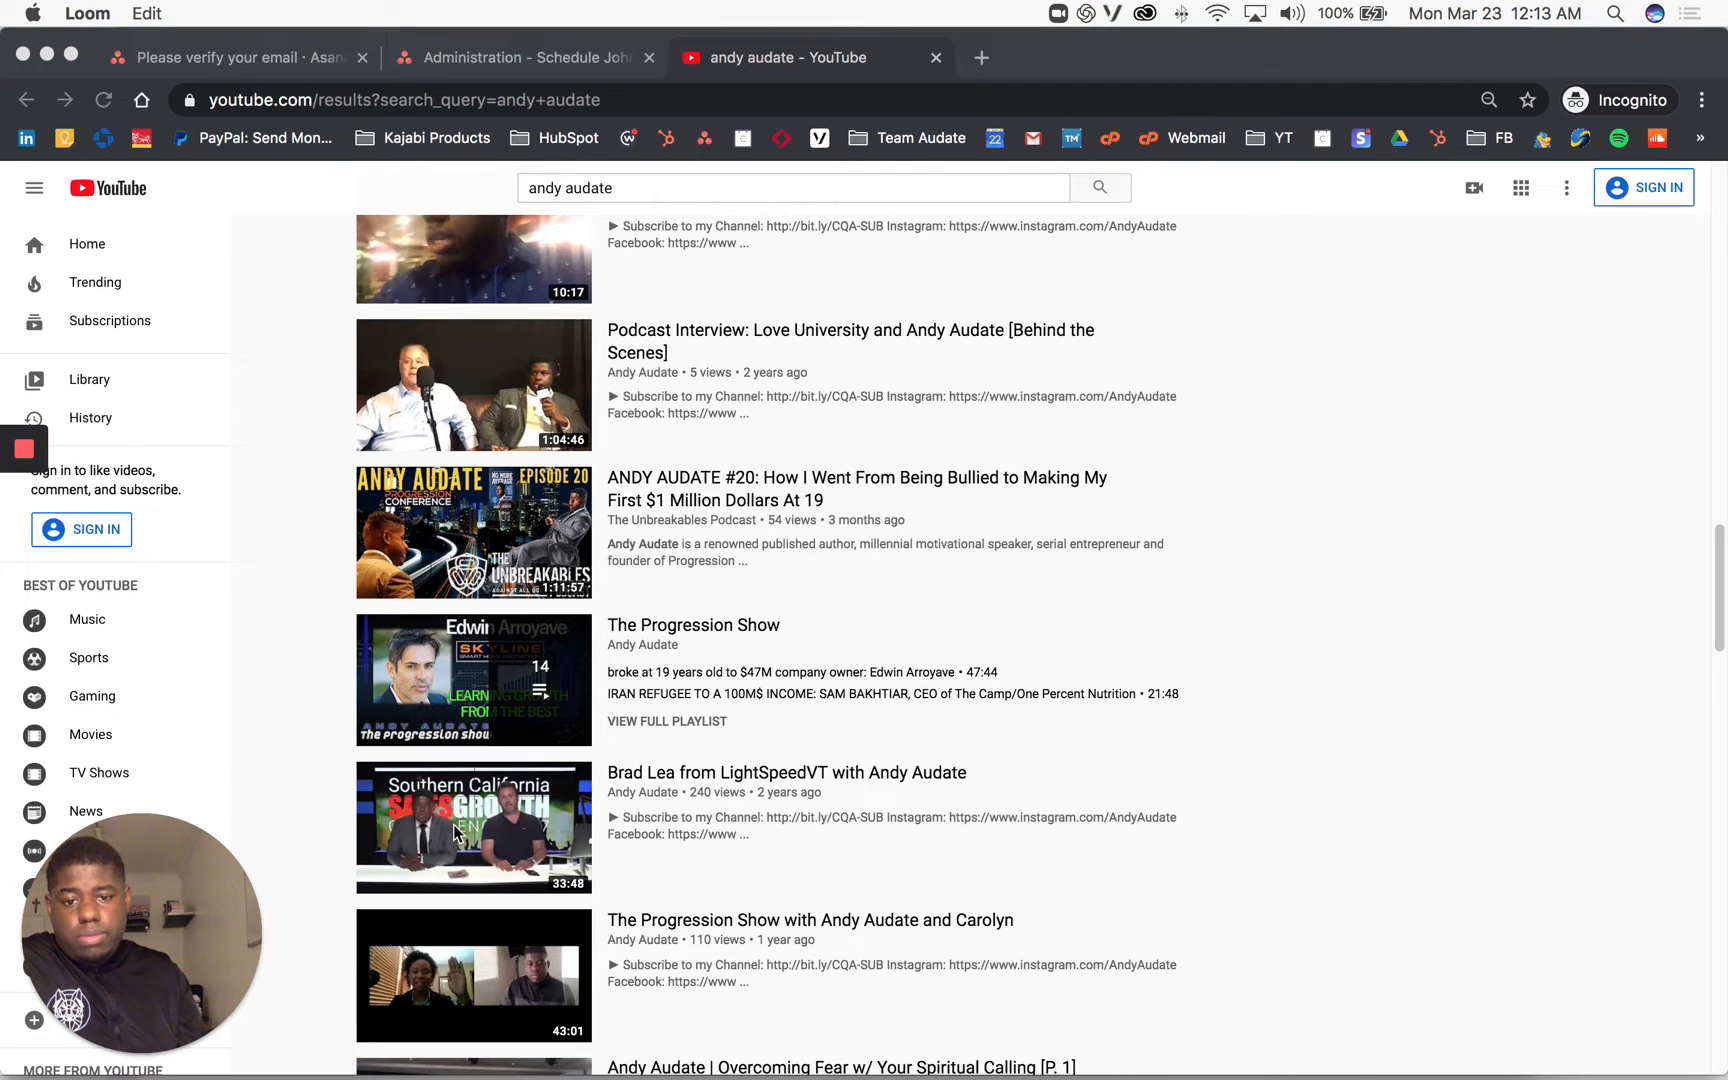
left_click(647, 772)
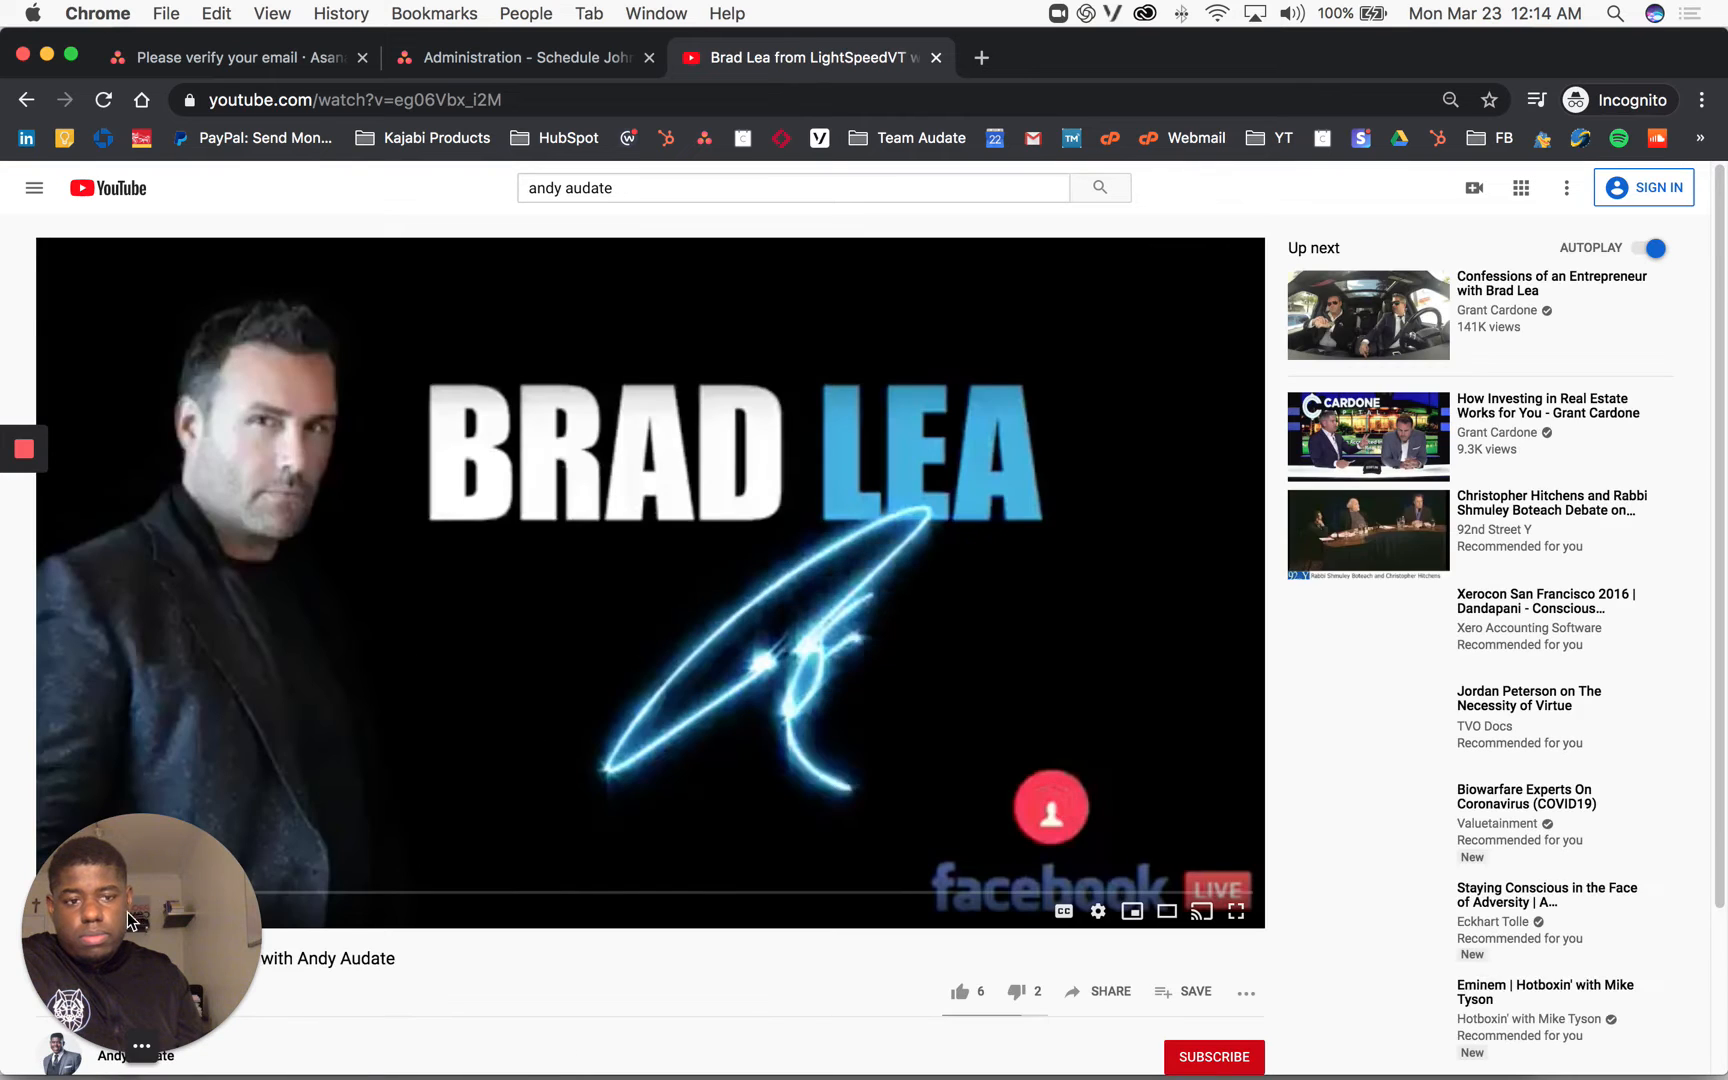
Step: Pause the video at 1:00, select its page address, and return to the Asana tab
left_click_drag(141, 930, 1627, 919)
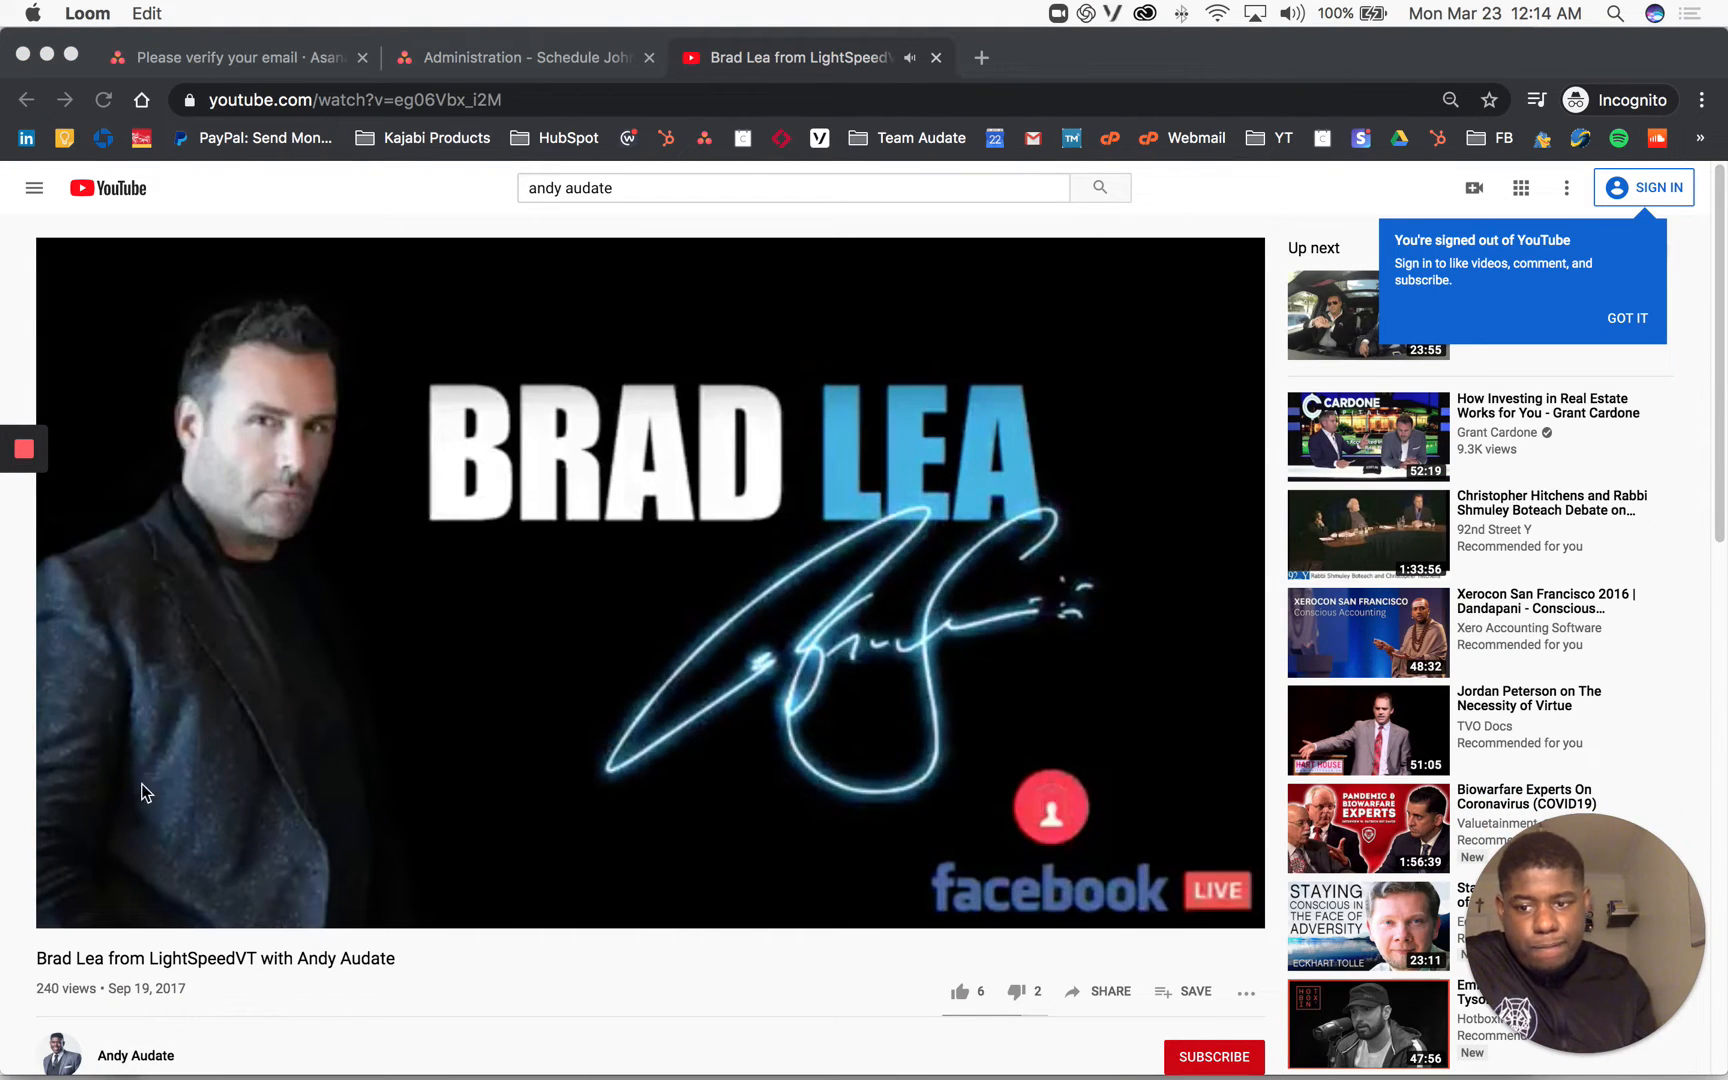
left_click(222, 972)
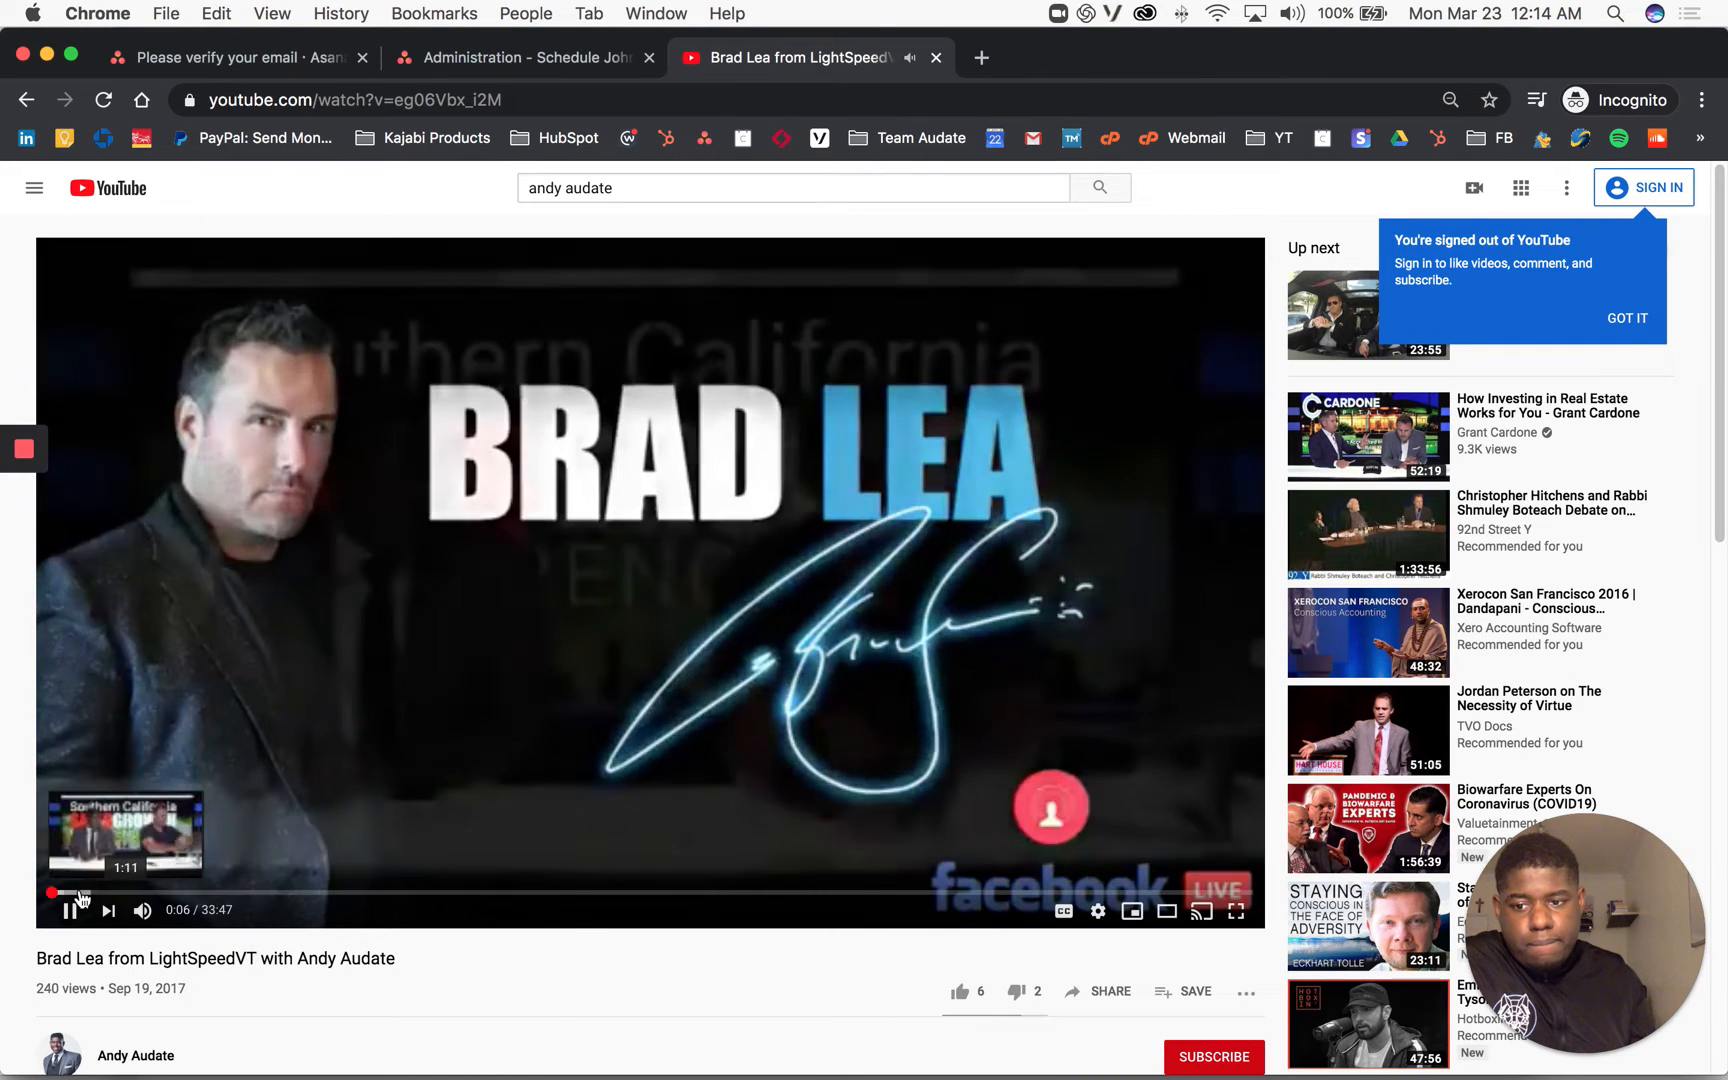
left_click(80, 894)
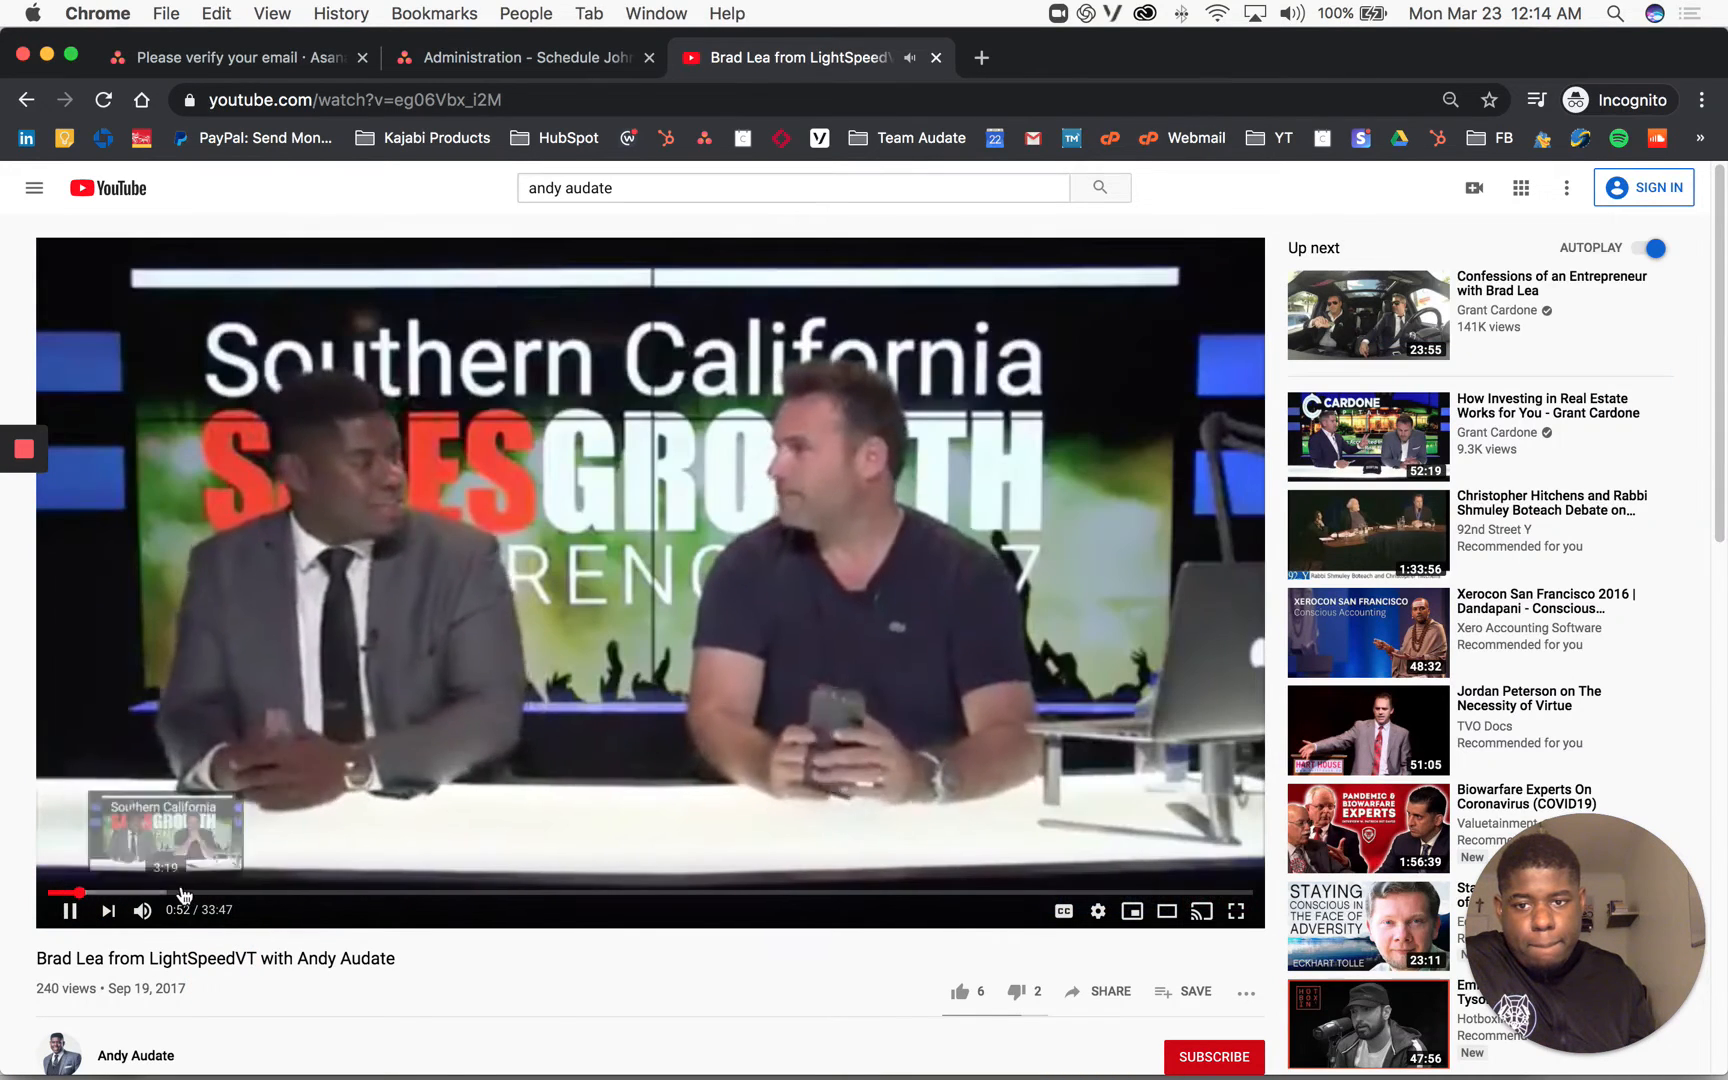
scroll(271, 828, "down", 1)
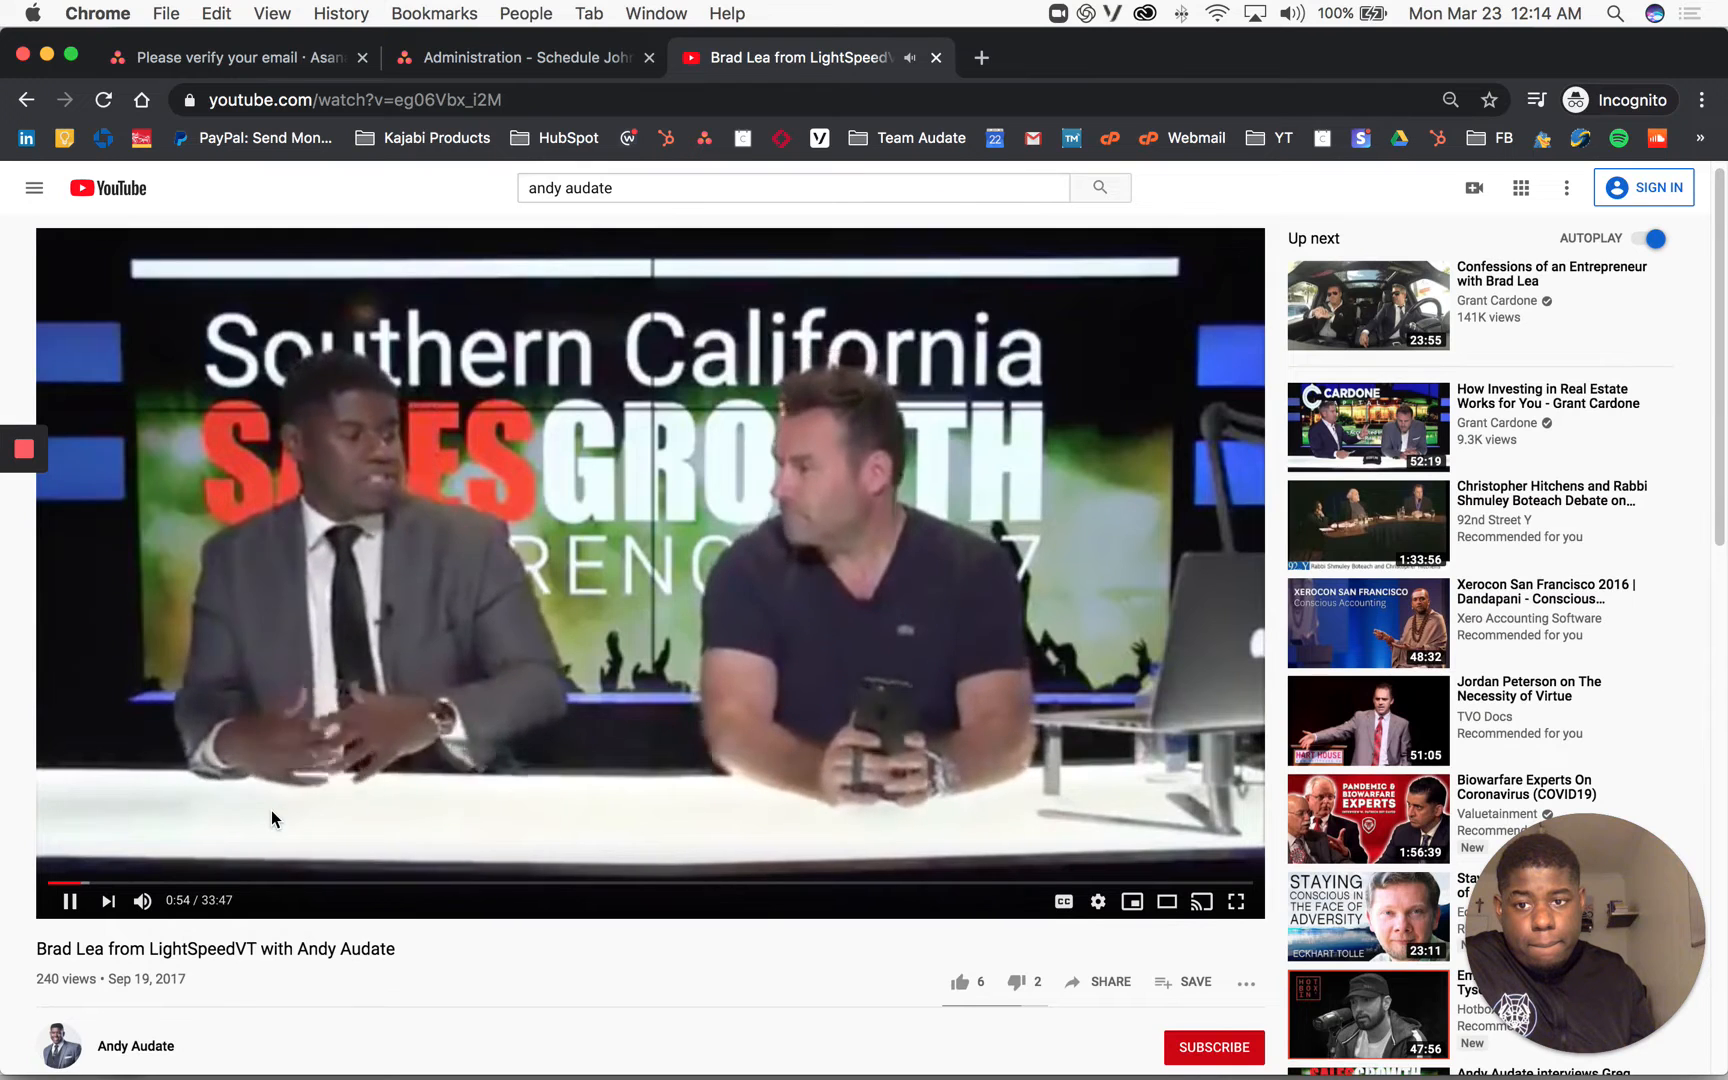
scroll(271, 828, "down", 1)
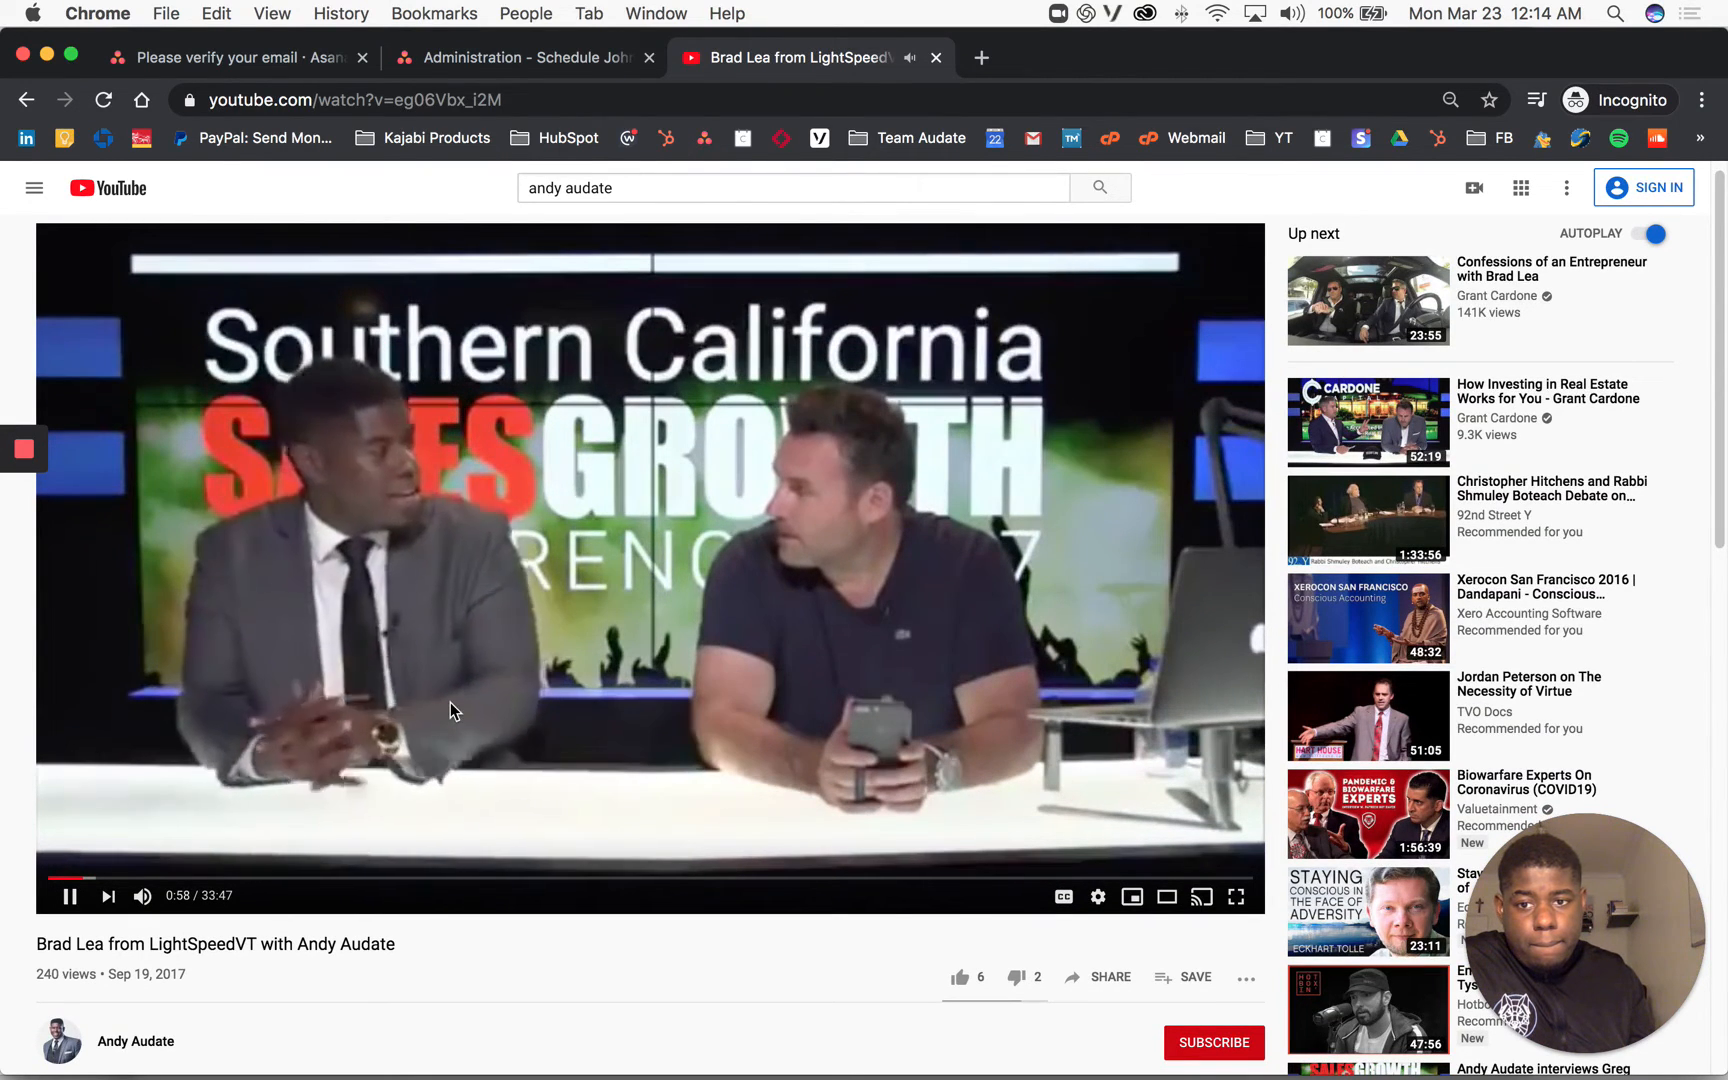
left_click(373, 659)
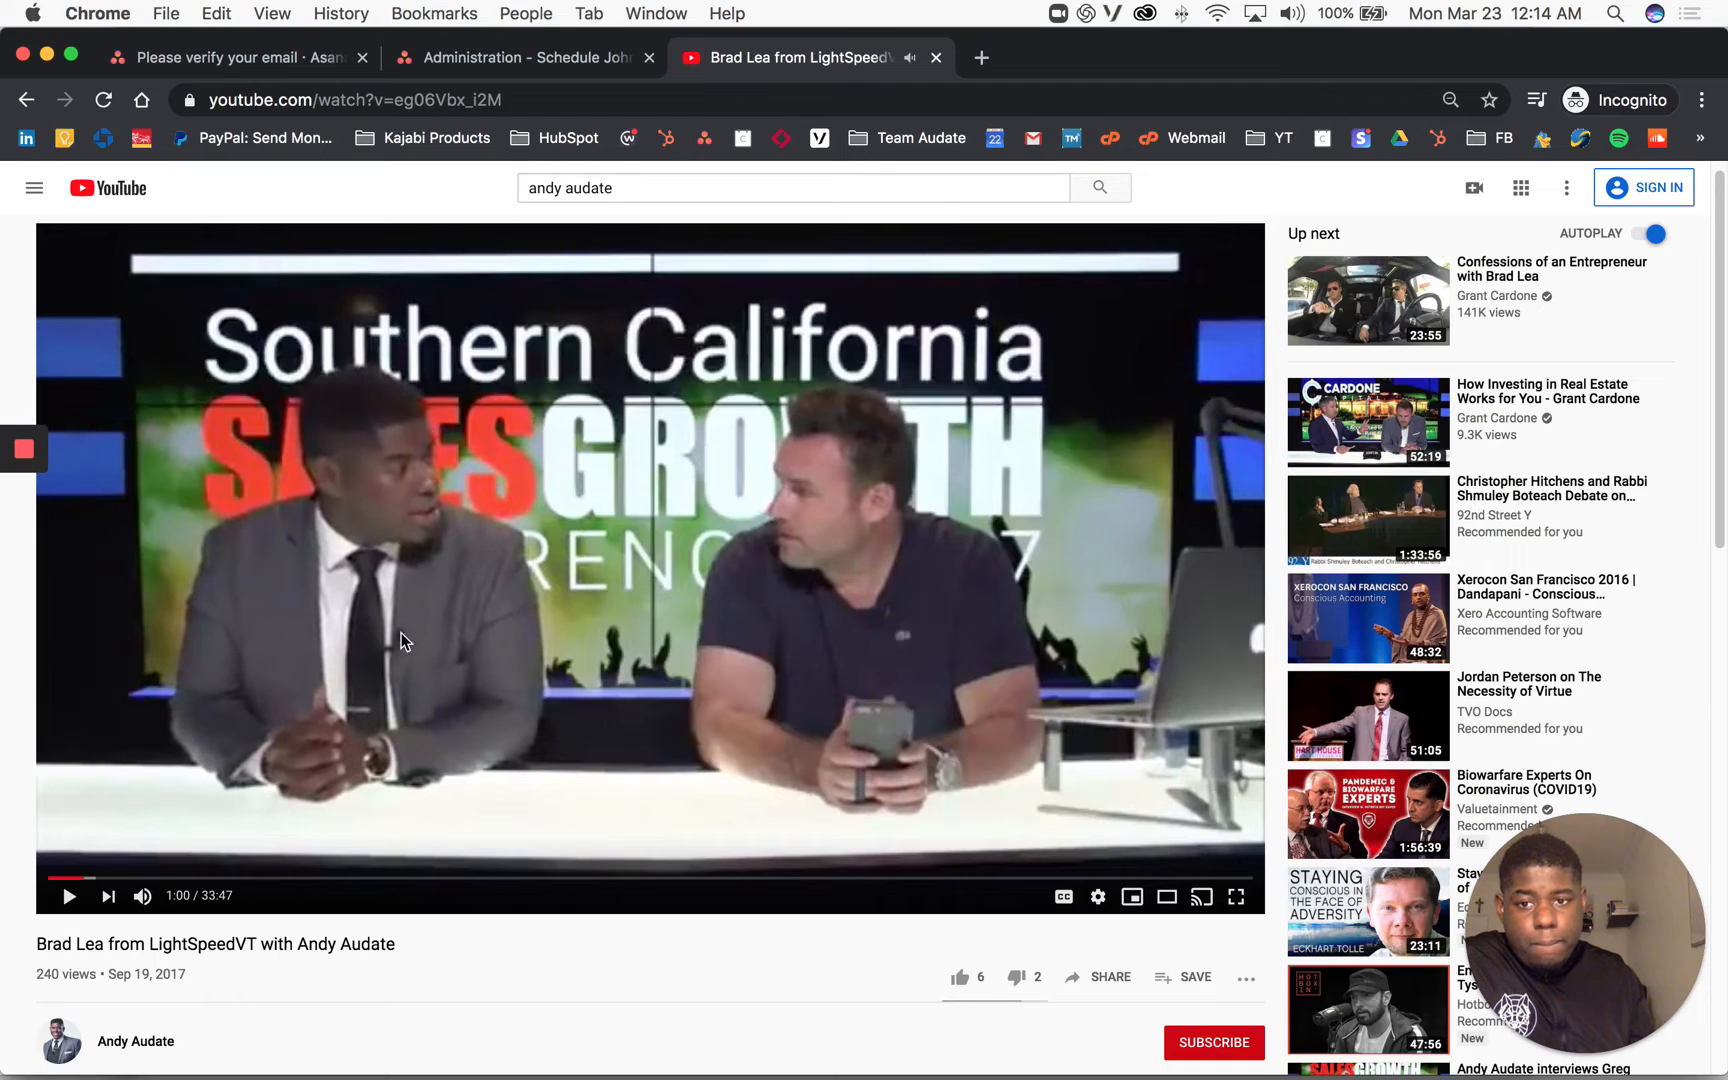
left_click(407, 96)
key("super+c")
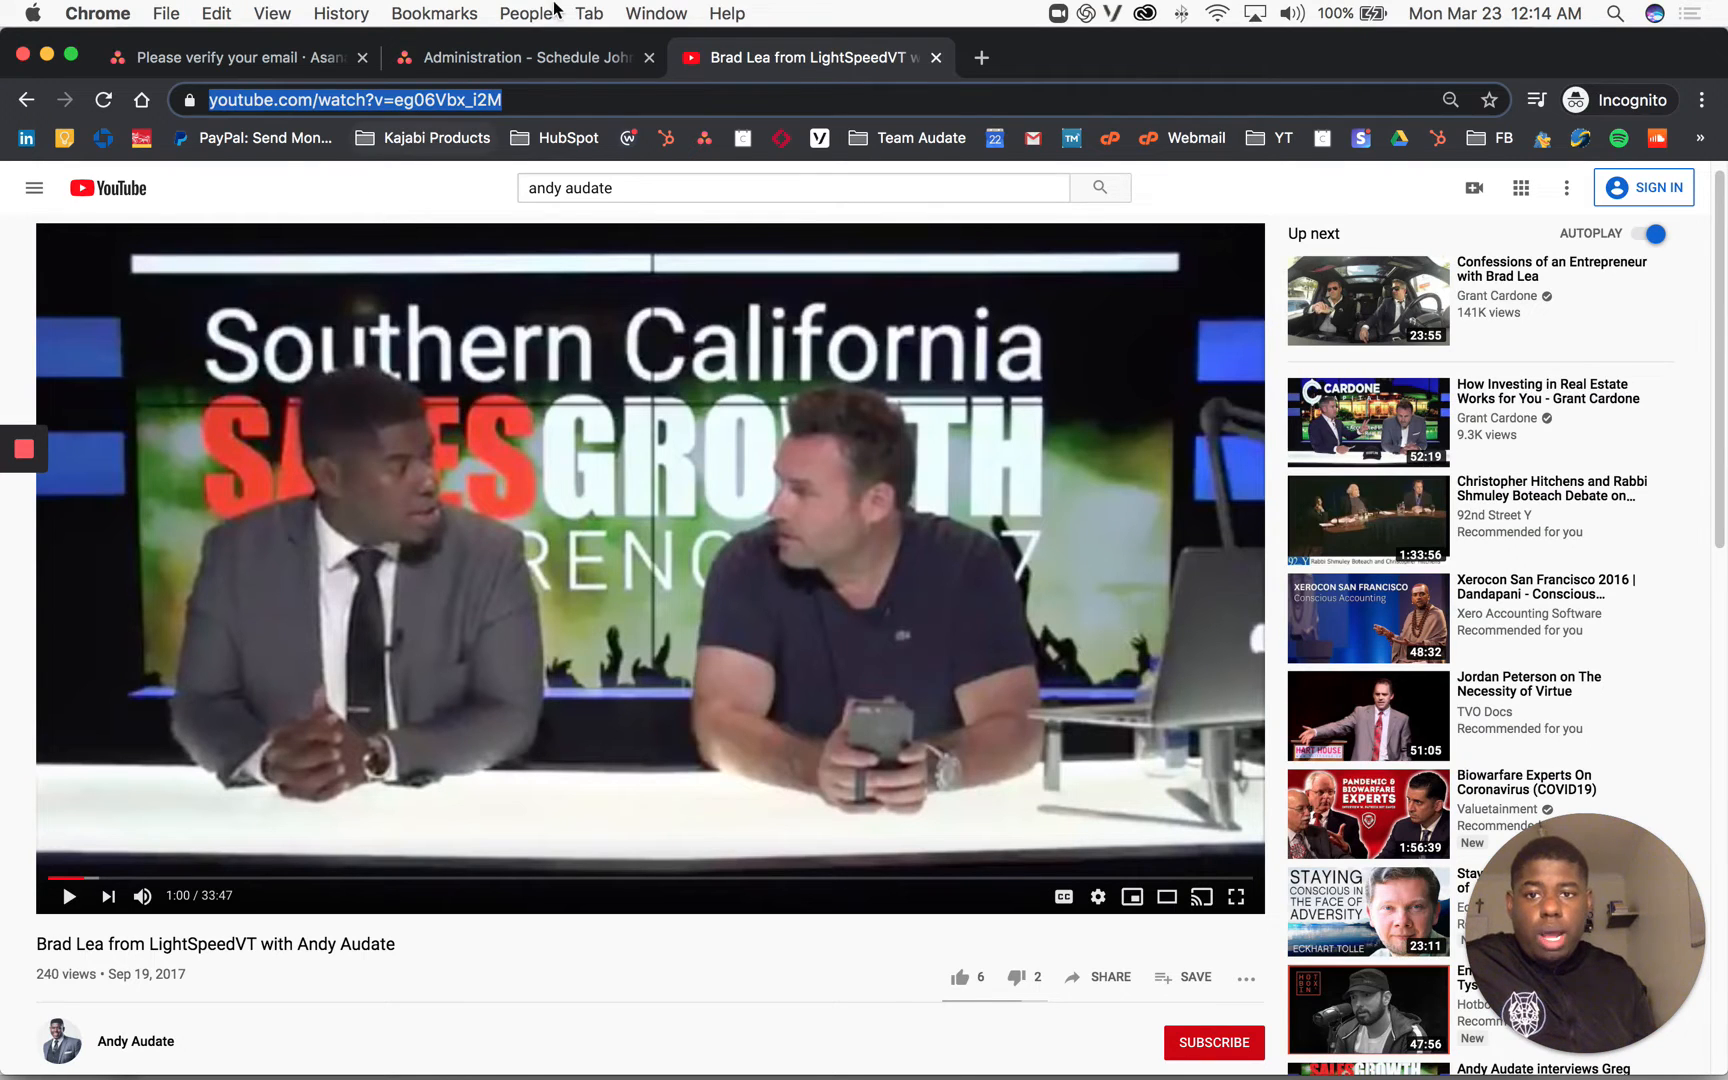
left_click(474, 51)
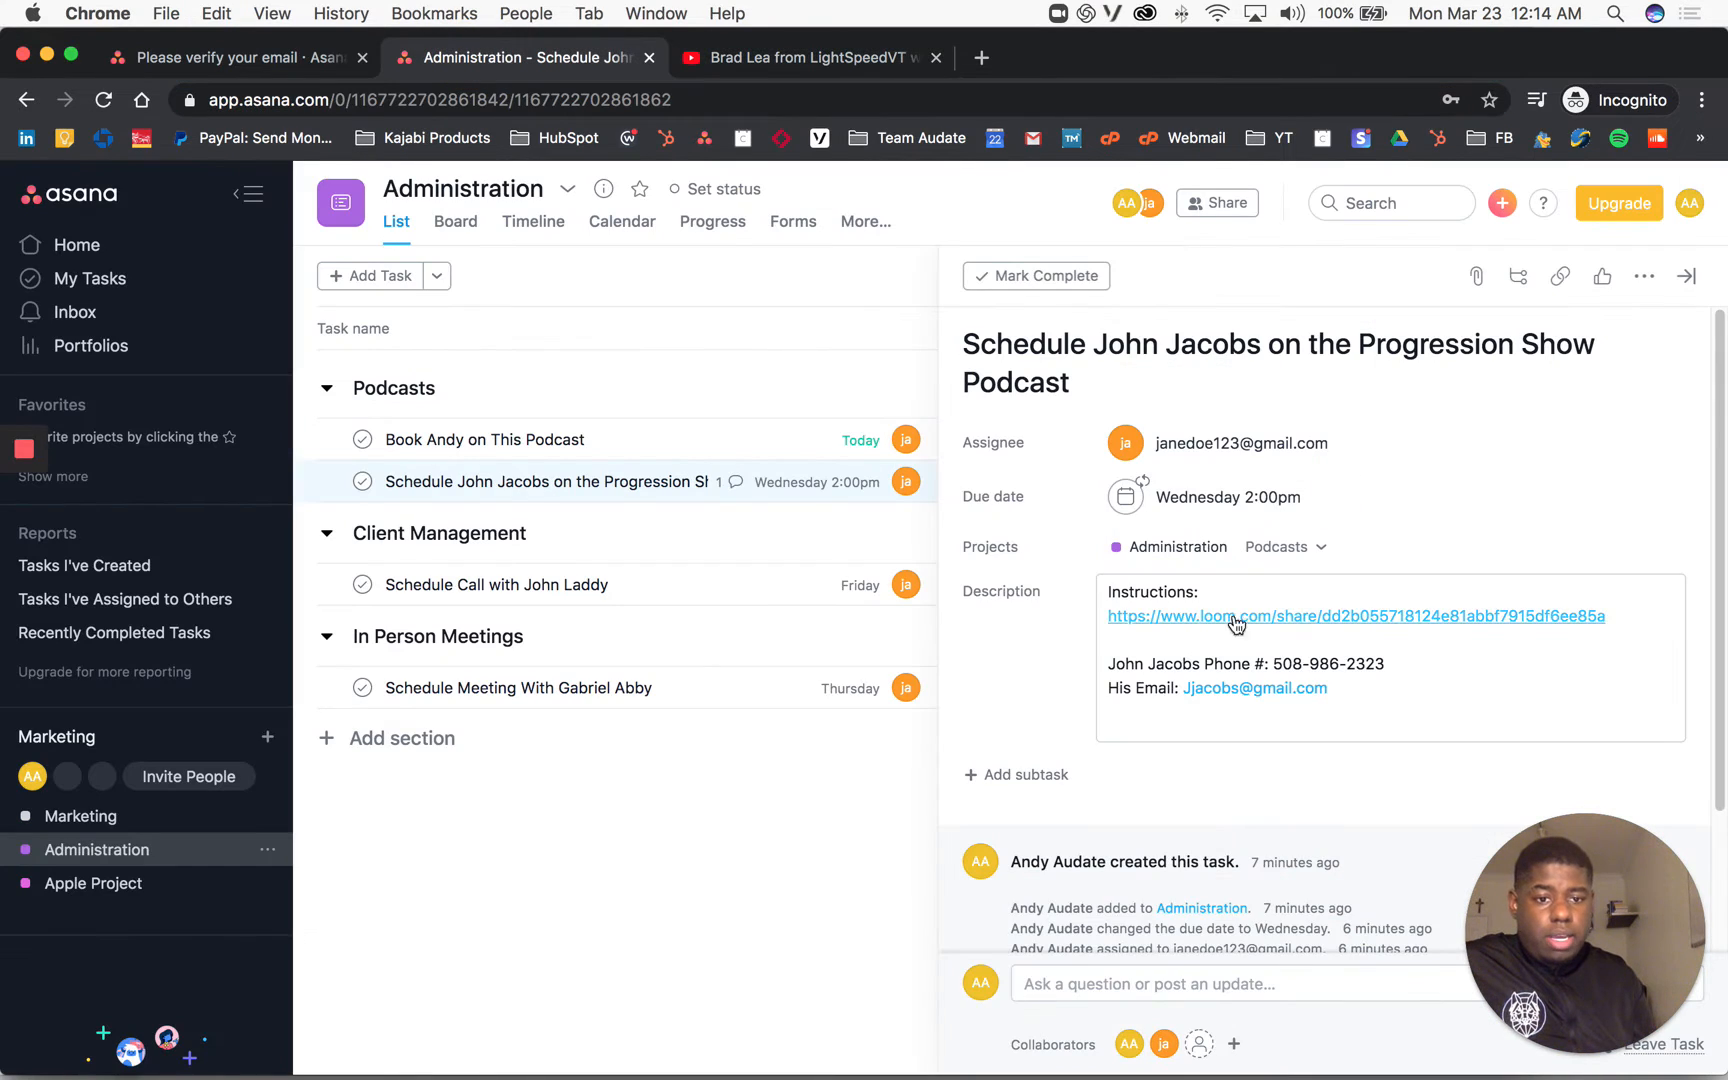
Step: Close the task pane and create a new section named 'Blog Writing' below In Person Meetings
left_click(472, 874)
left_click(655, 1012)
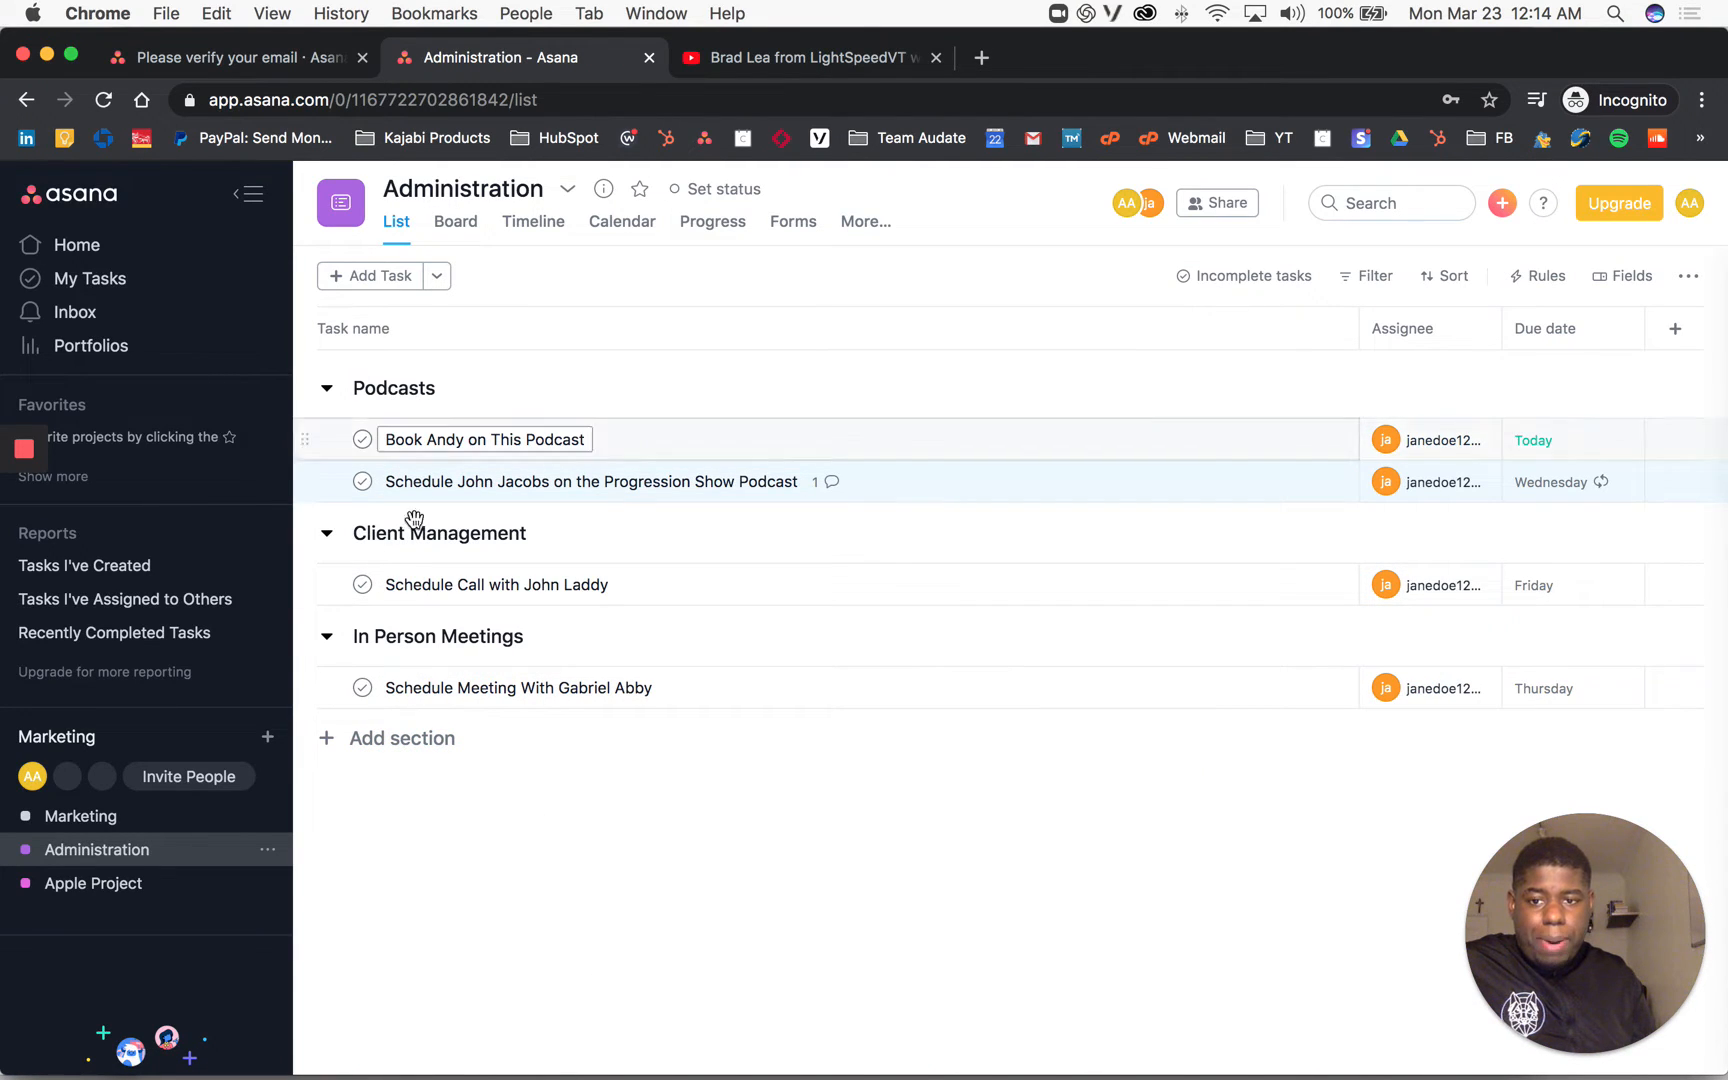
left_click(384, 742)
type("B")
key("BackSpace")
key("BackSpace")
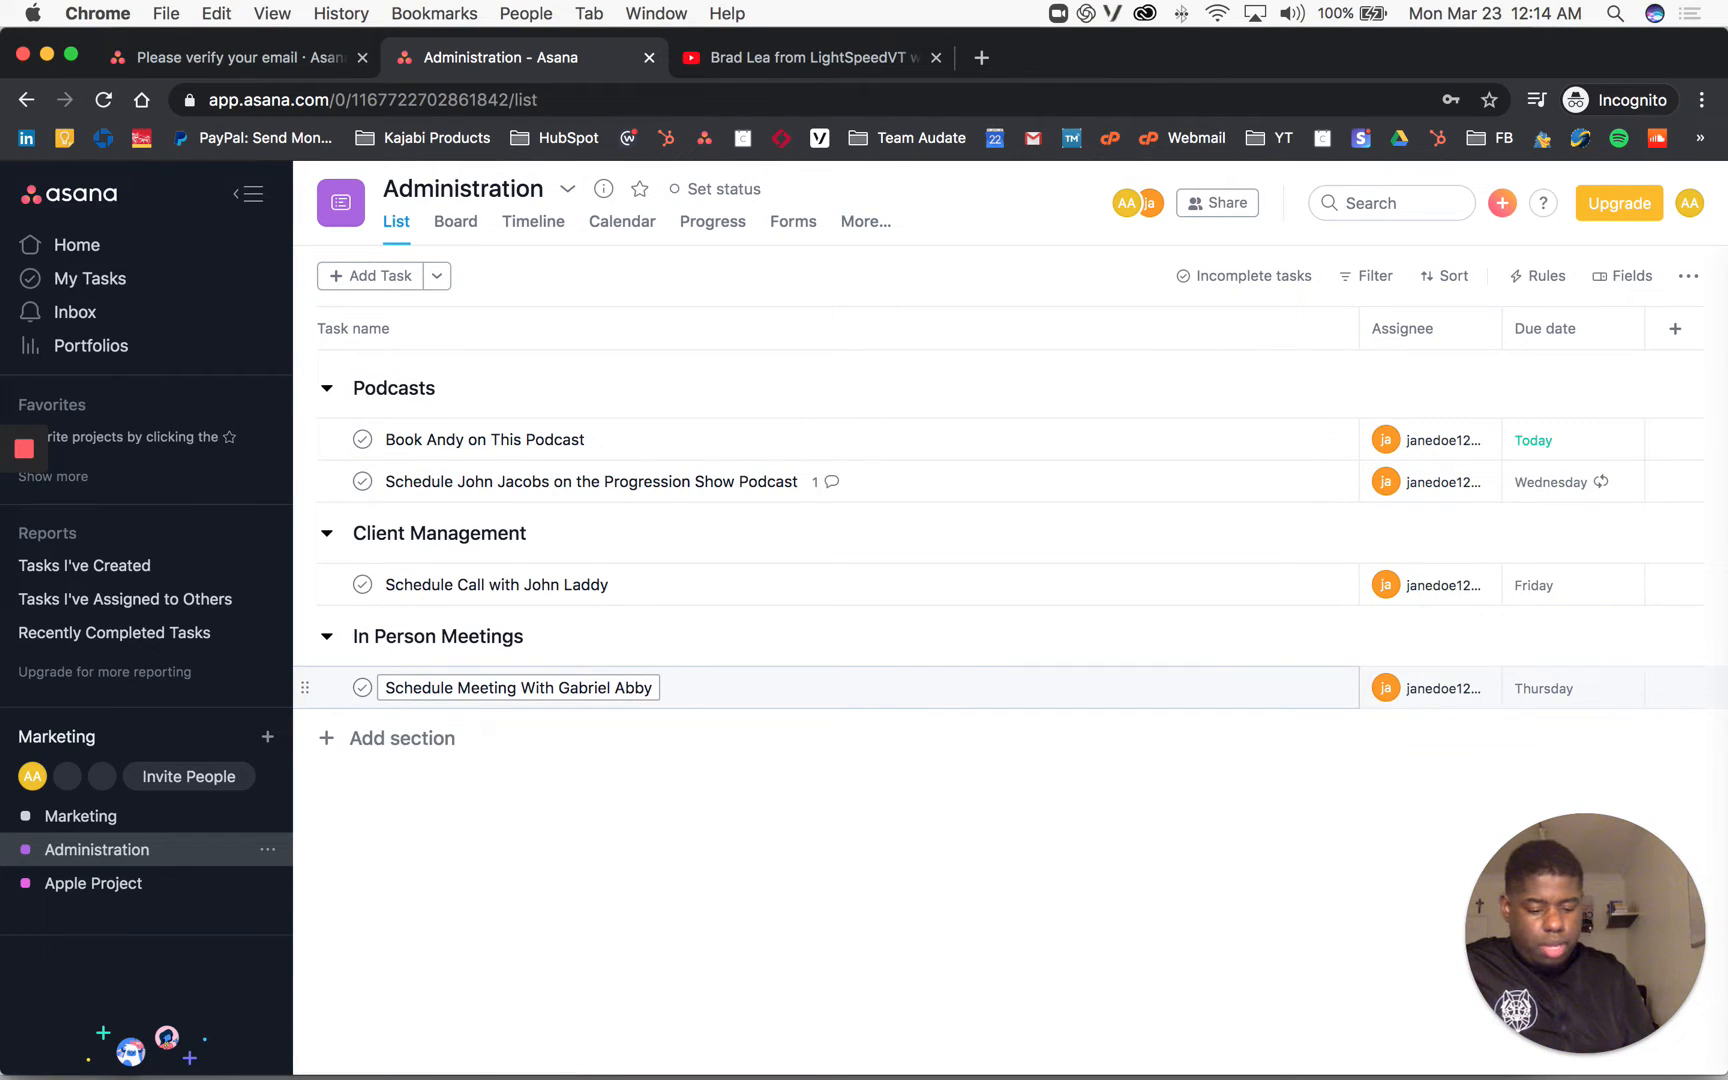
left_click(424, 742)
type("Blog Wriin")
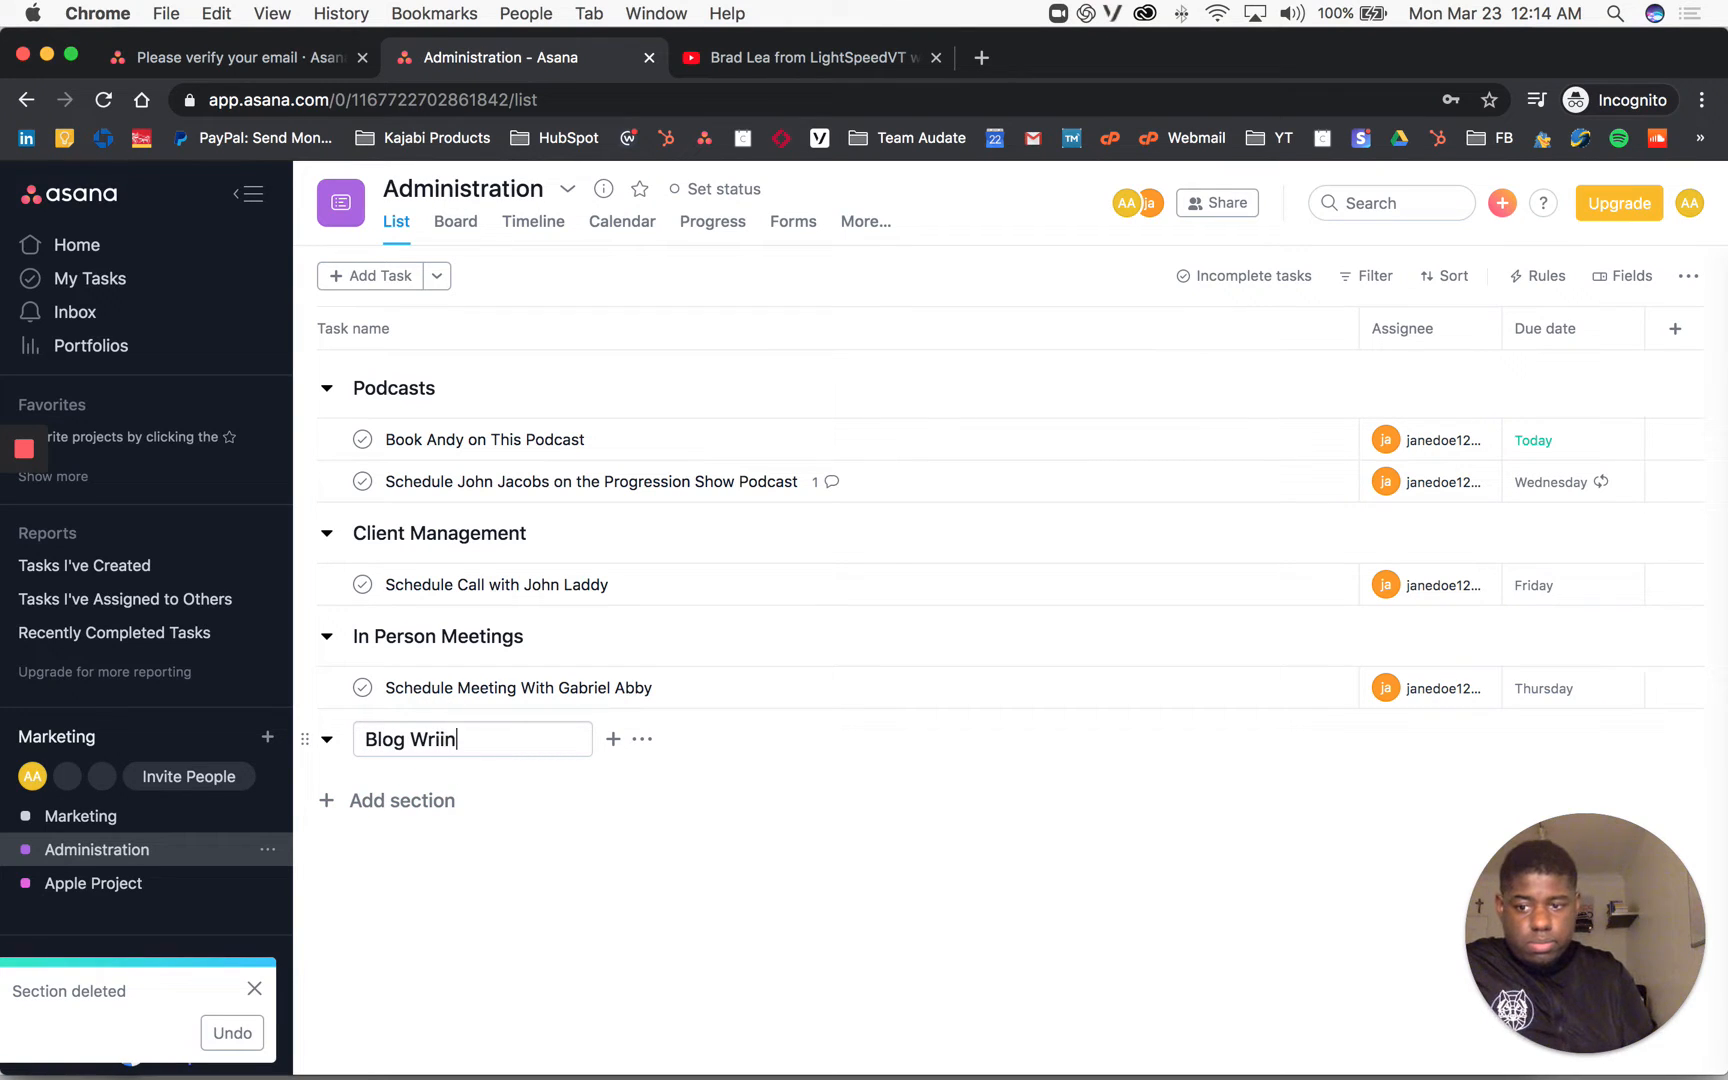
type("g")
key("BackSpace")
key("BackSpace")
key("BackSpace")
type("ting")
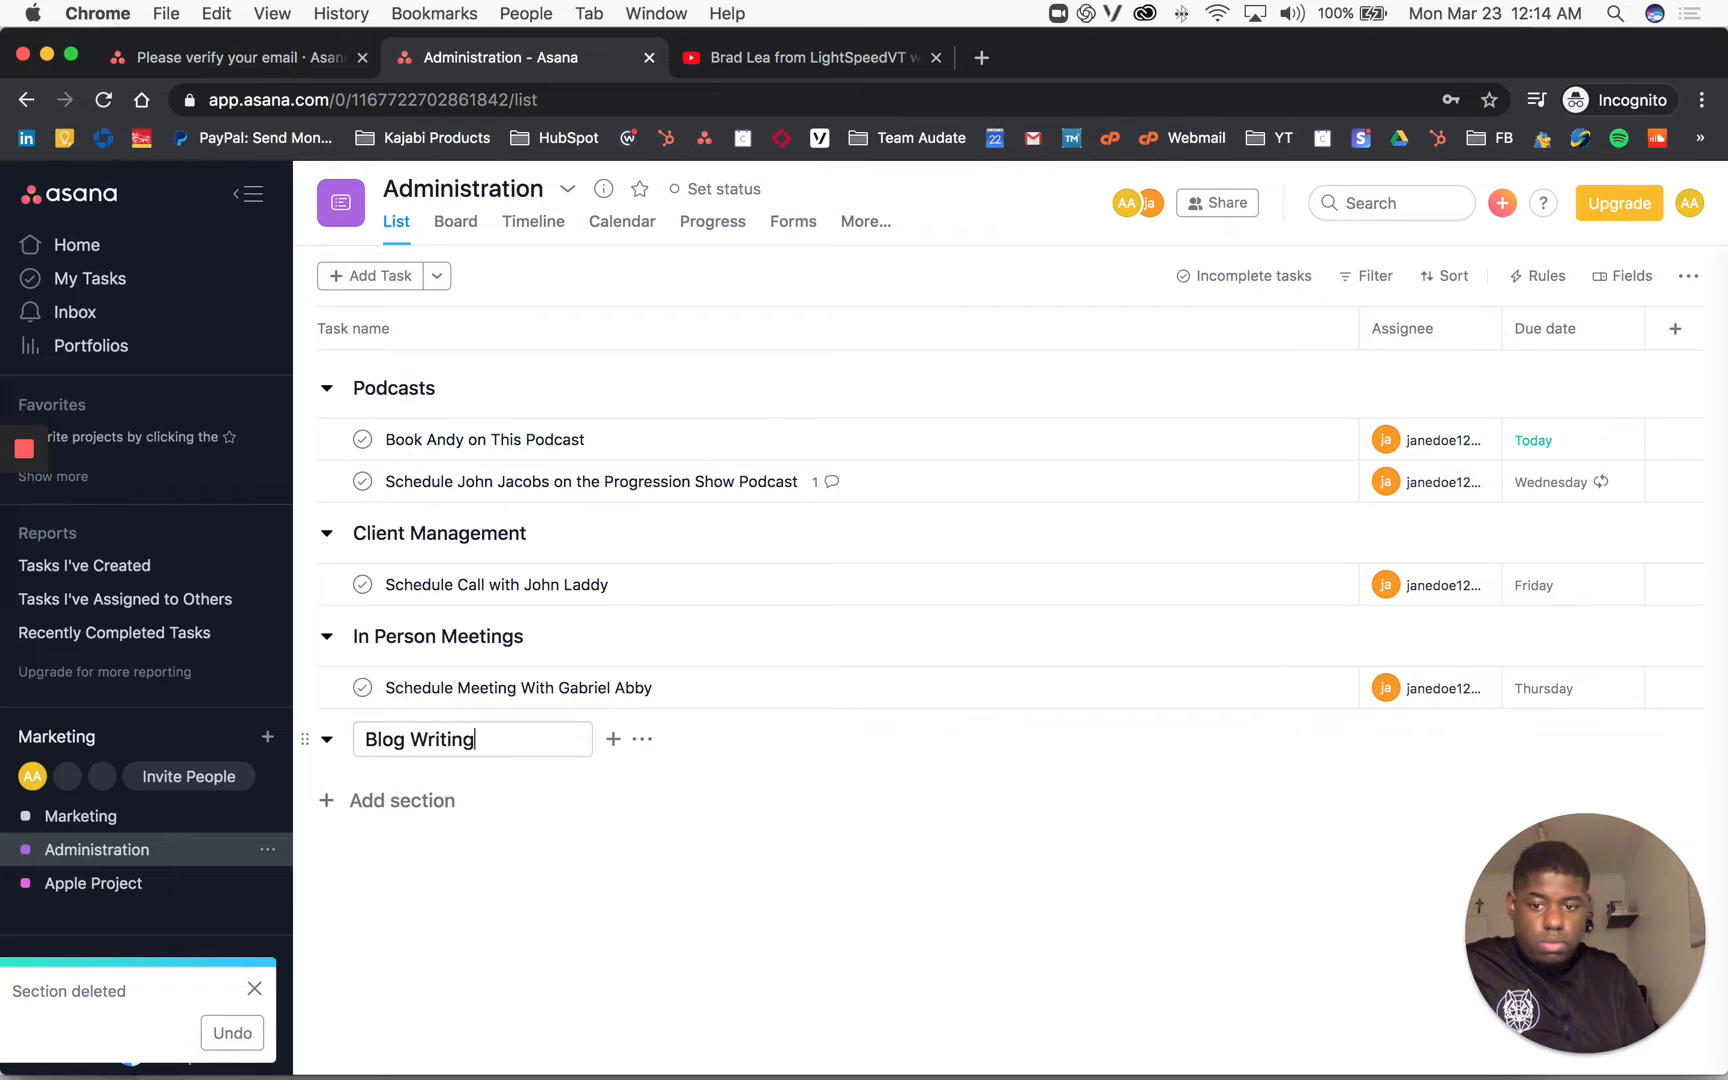
Step: Add a task titled 'Transcribe This Video to Turn into a Blog' under Blog Writing
left_click(514, 929)
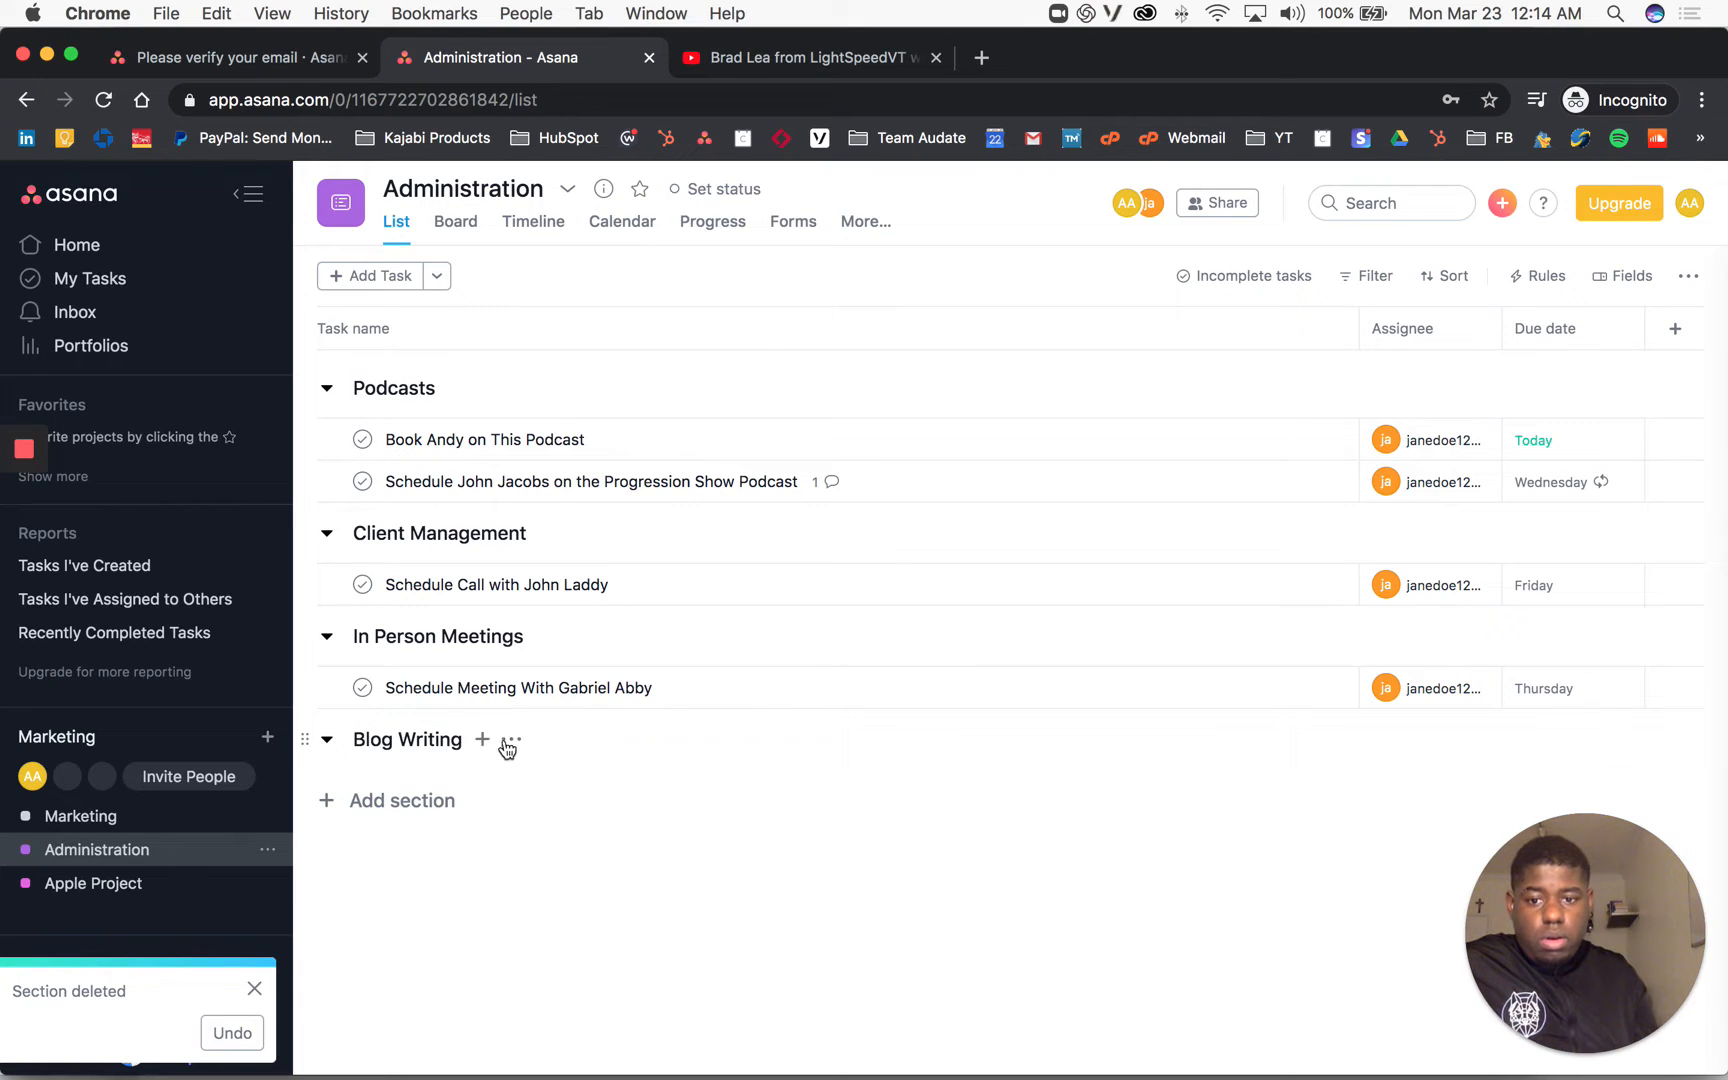
left_click(483, 741)
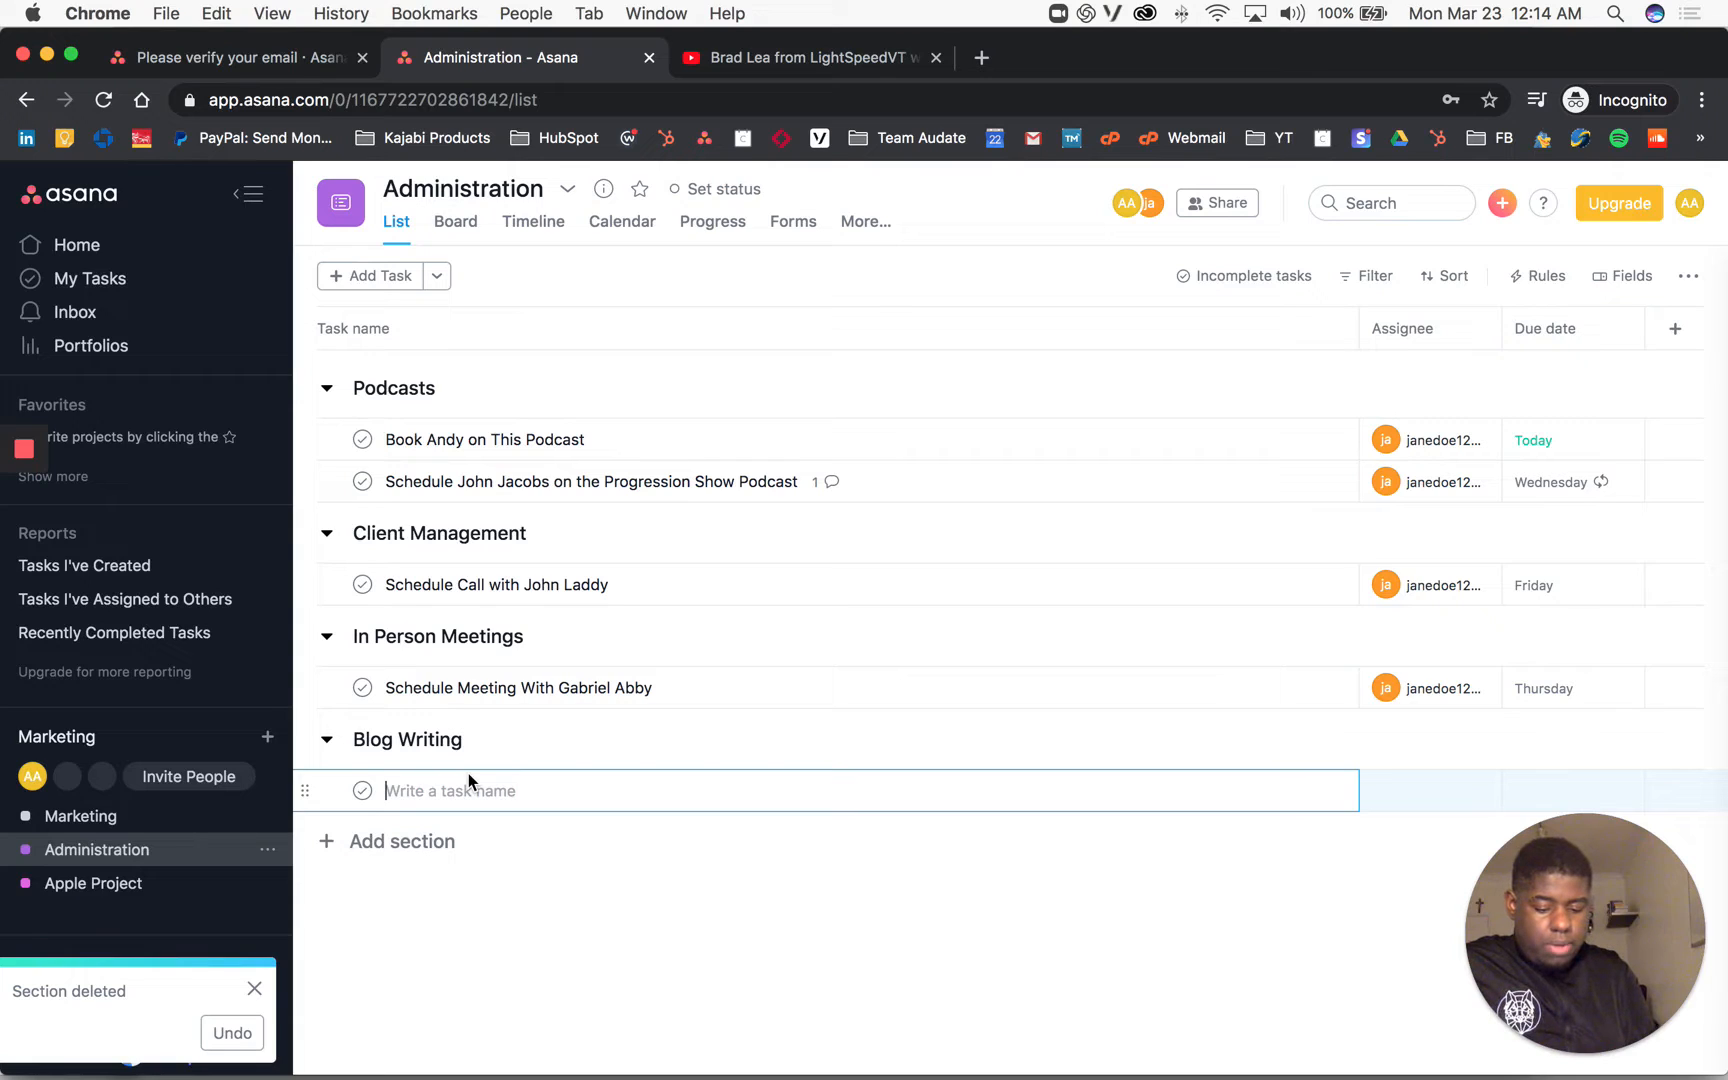
type("Transcribe This Video to Turn into a Blog")
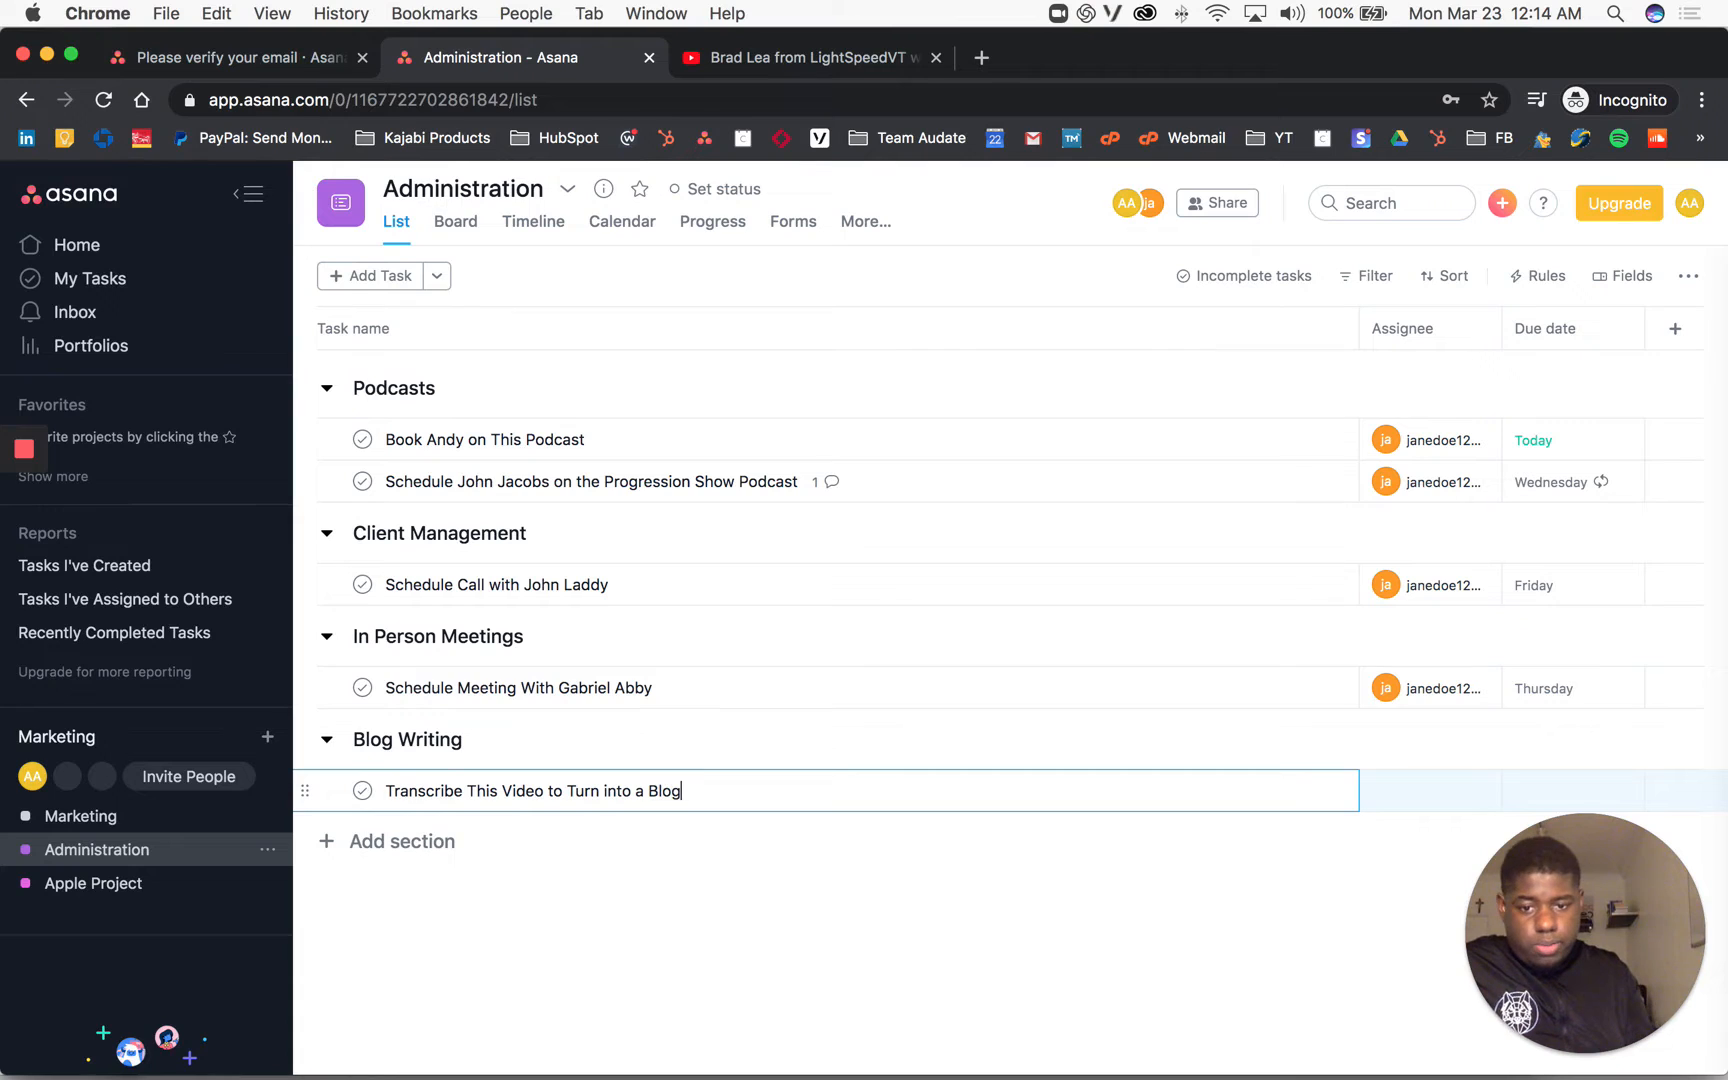
Step: Write 'Instructions:' and 'Video to Transcribe:' in the task description, pasting the YouTube link
left_click(1257, 801)
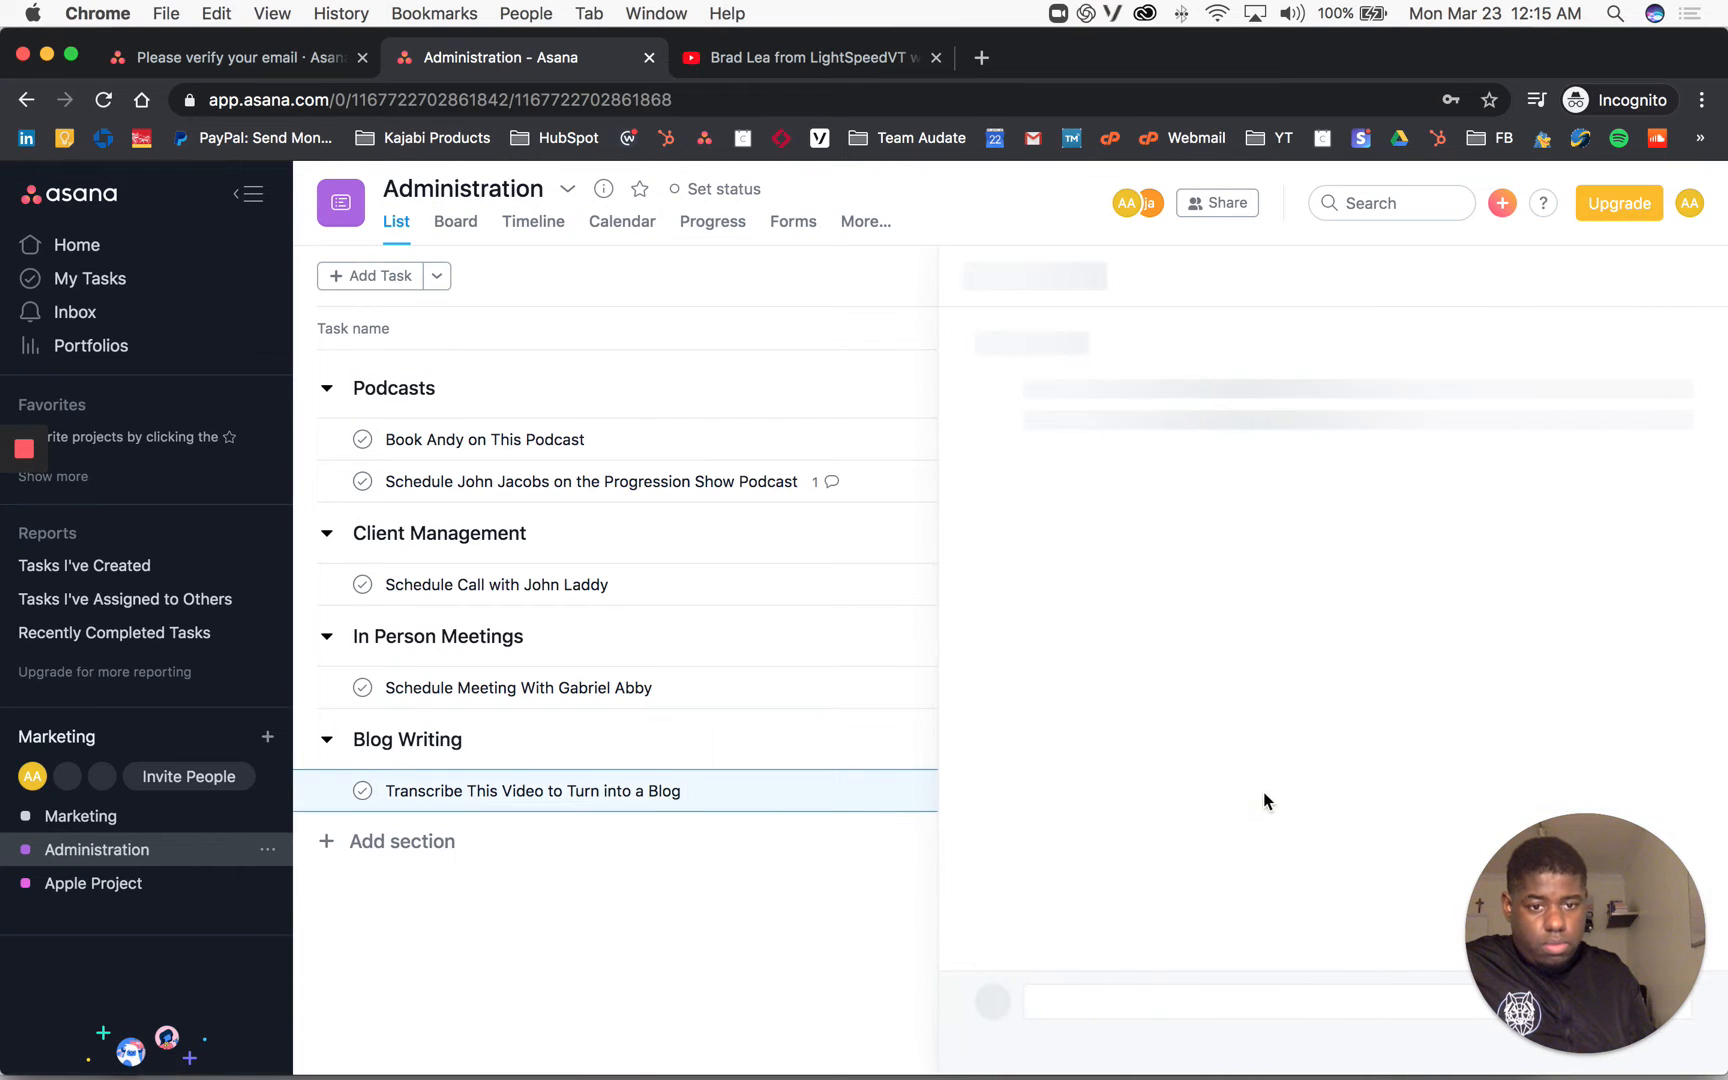
left_click(1200, 548)
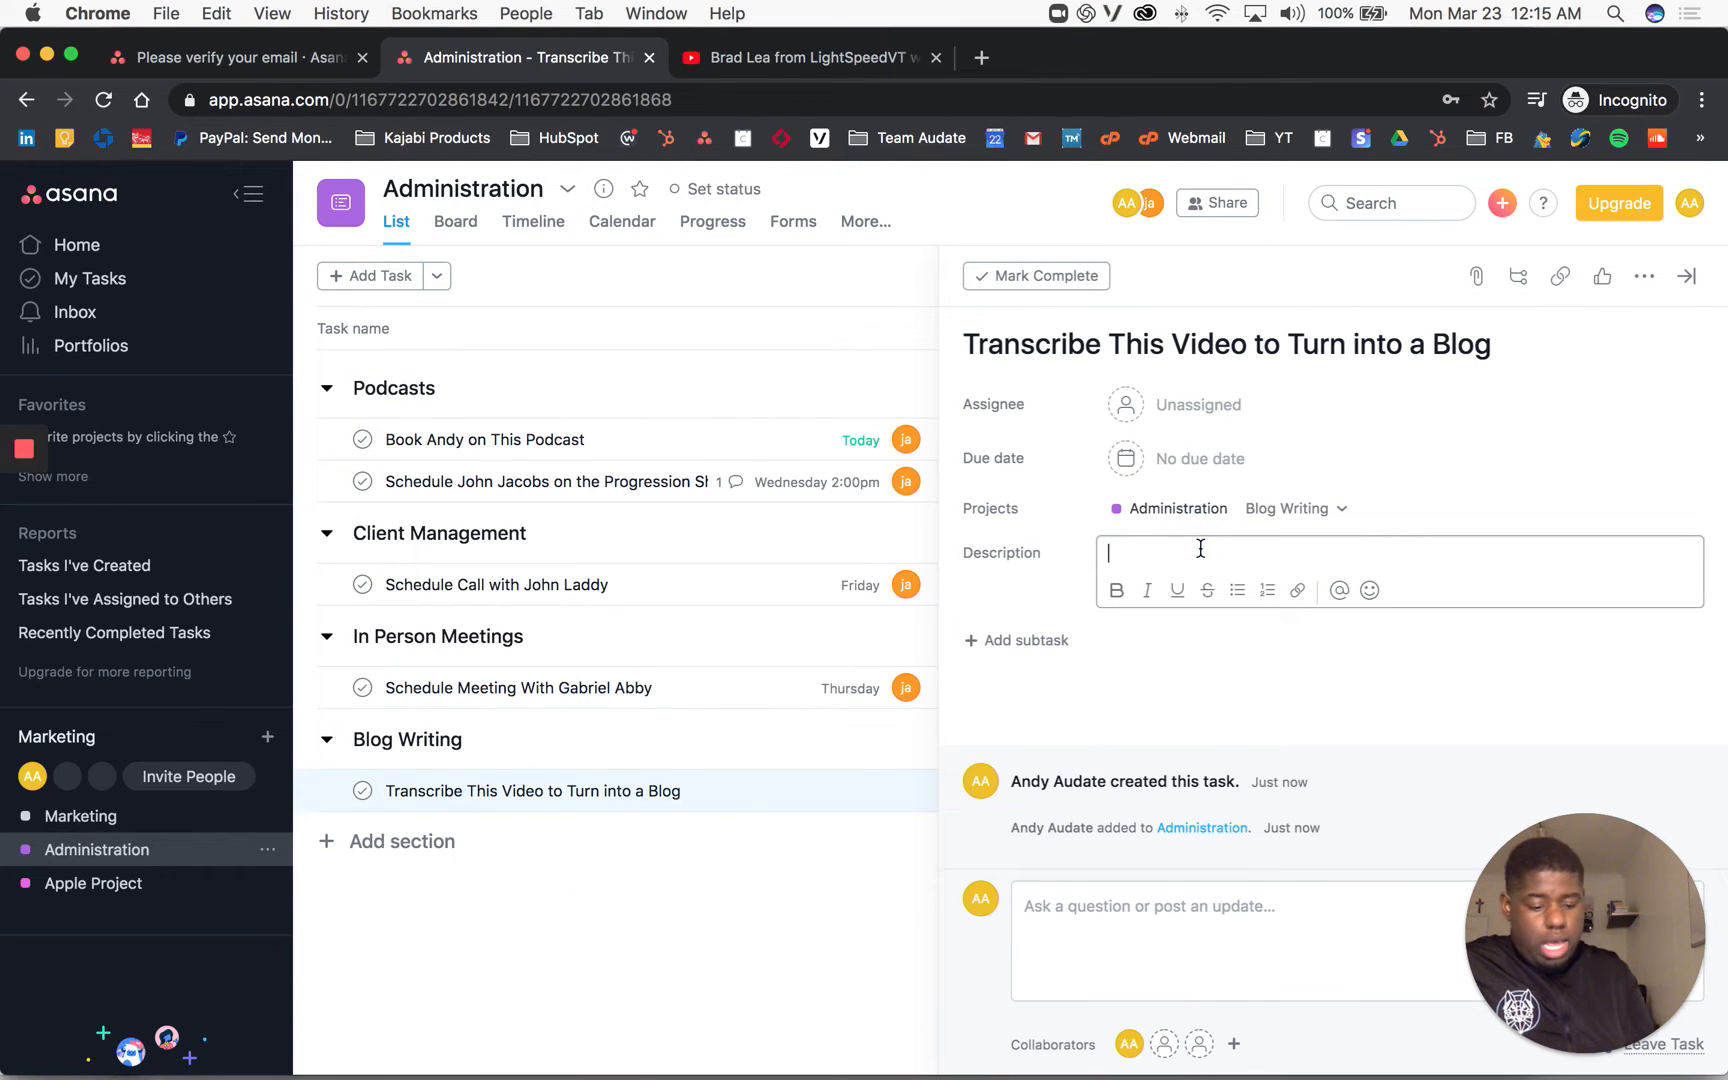
type("Instructio")
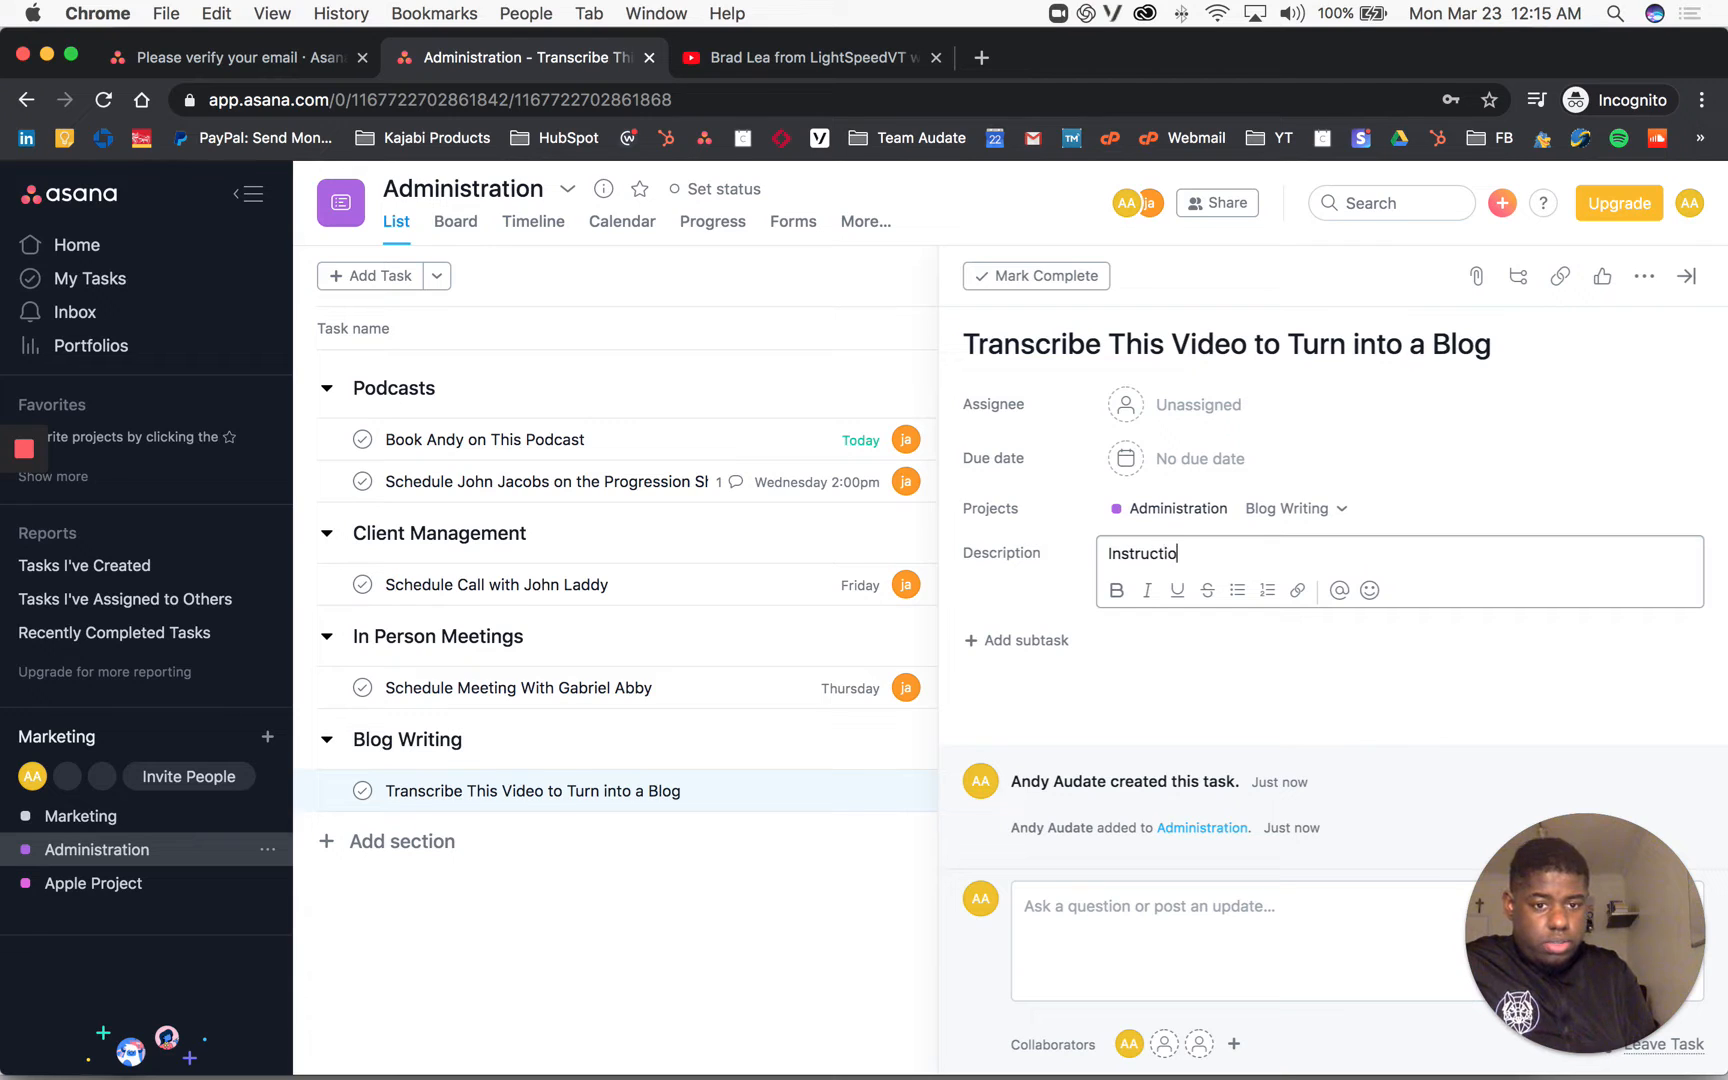
type("ns:")
key("Return")
key("Return")
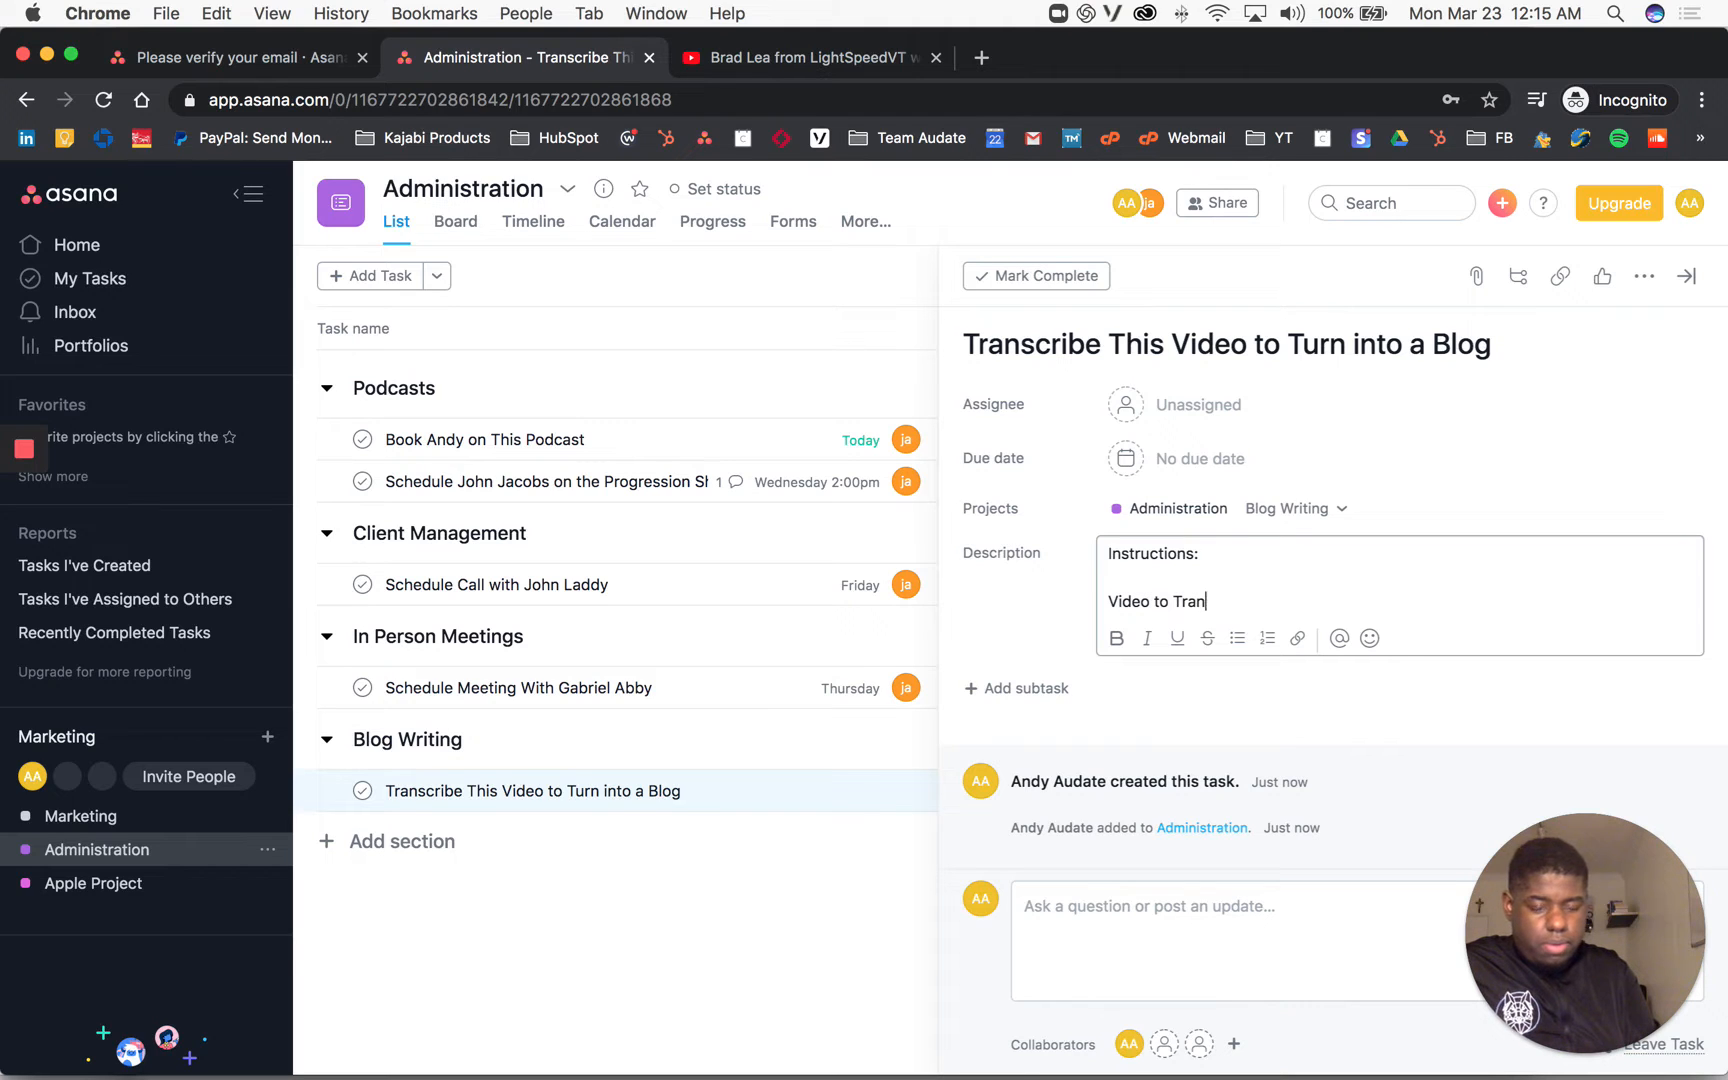
type("Video to Transcribe")
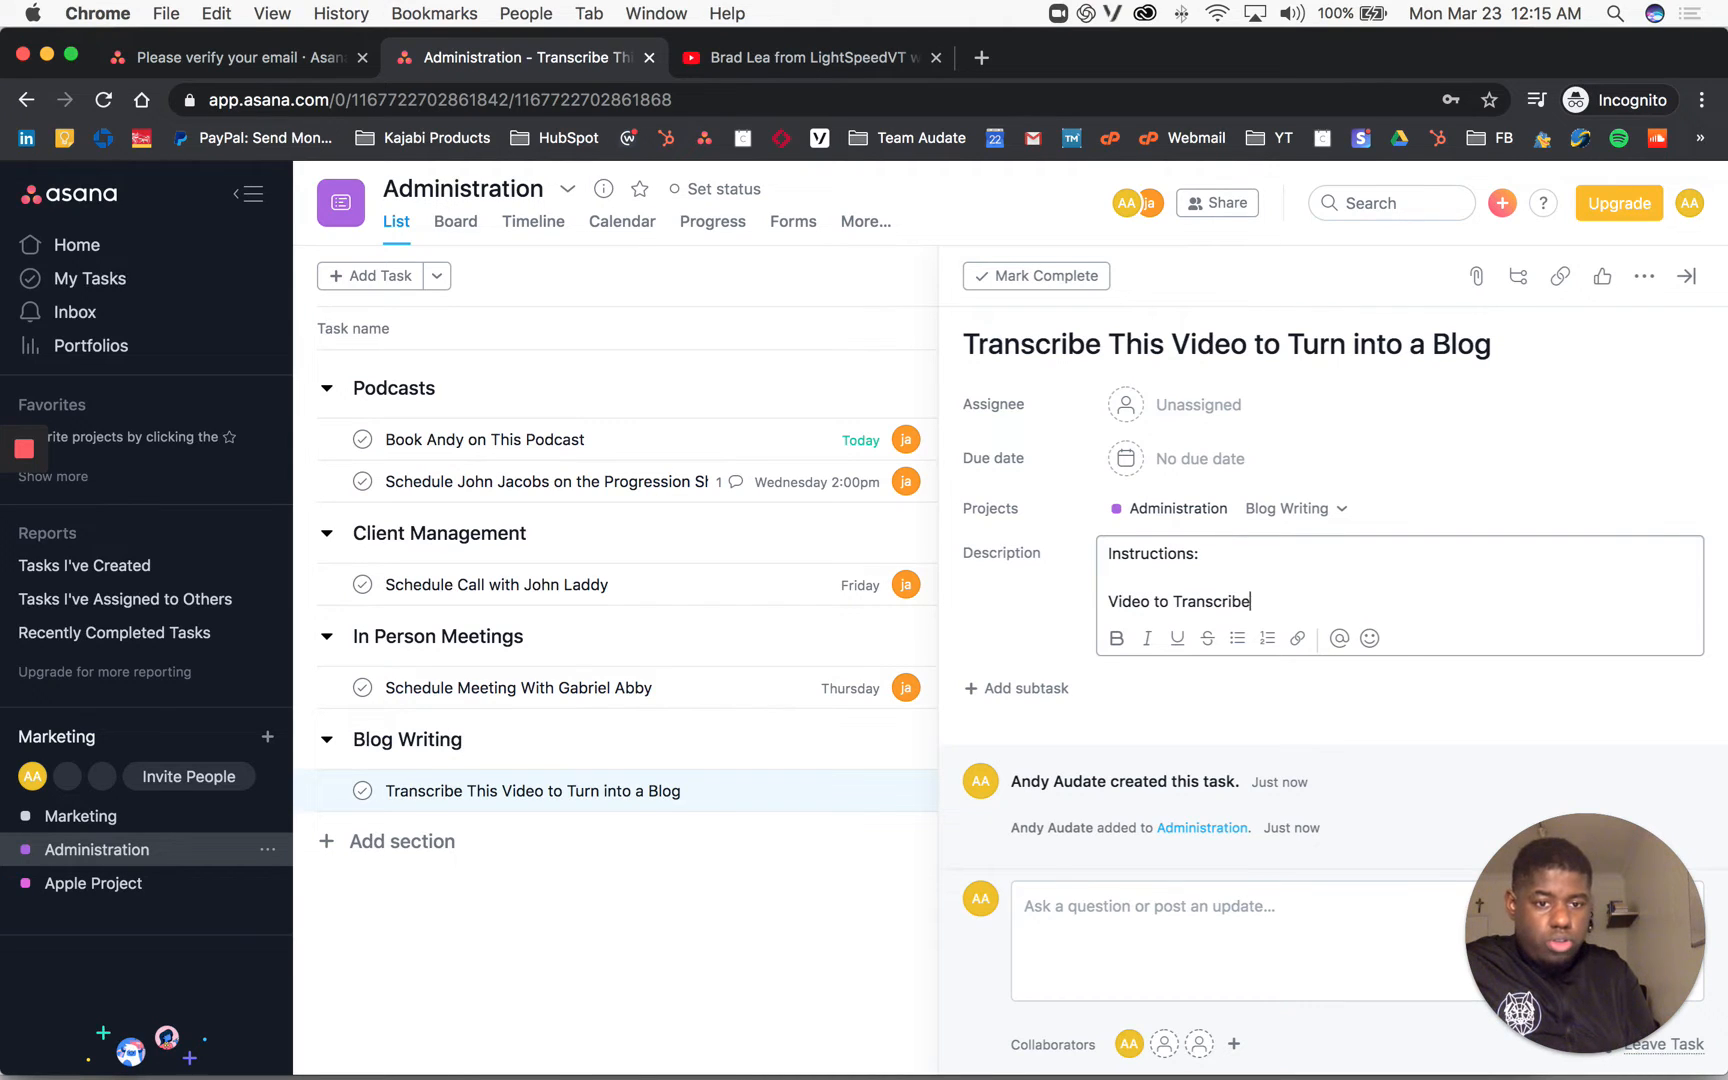
type(":")
key("Return")
key("super+v")
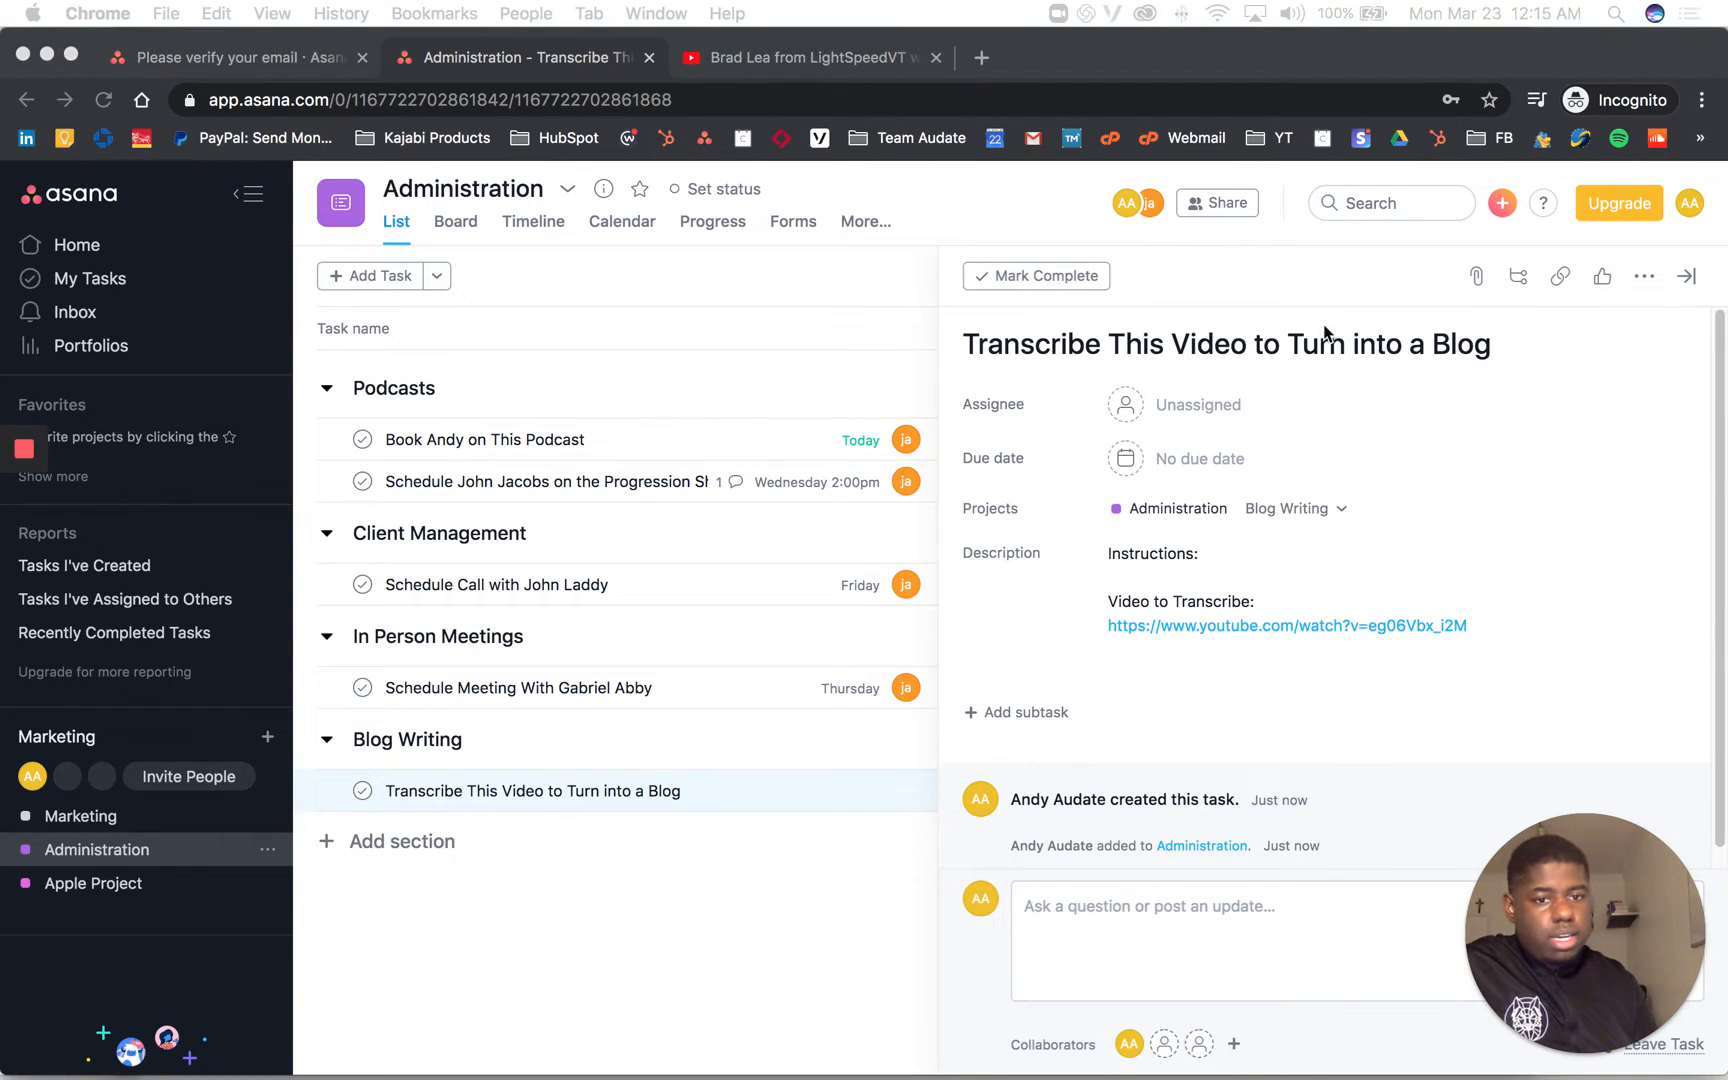
Step: Paste the Loom link under Instructions: and bold both headings
left_click(1230, 550)
key("Return")
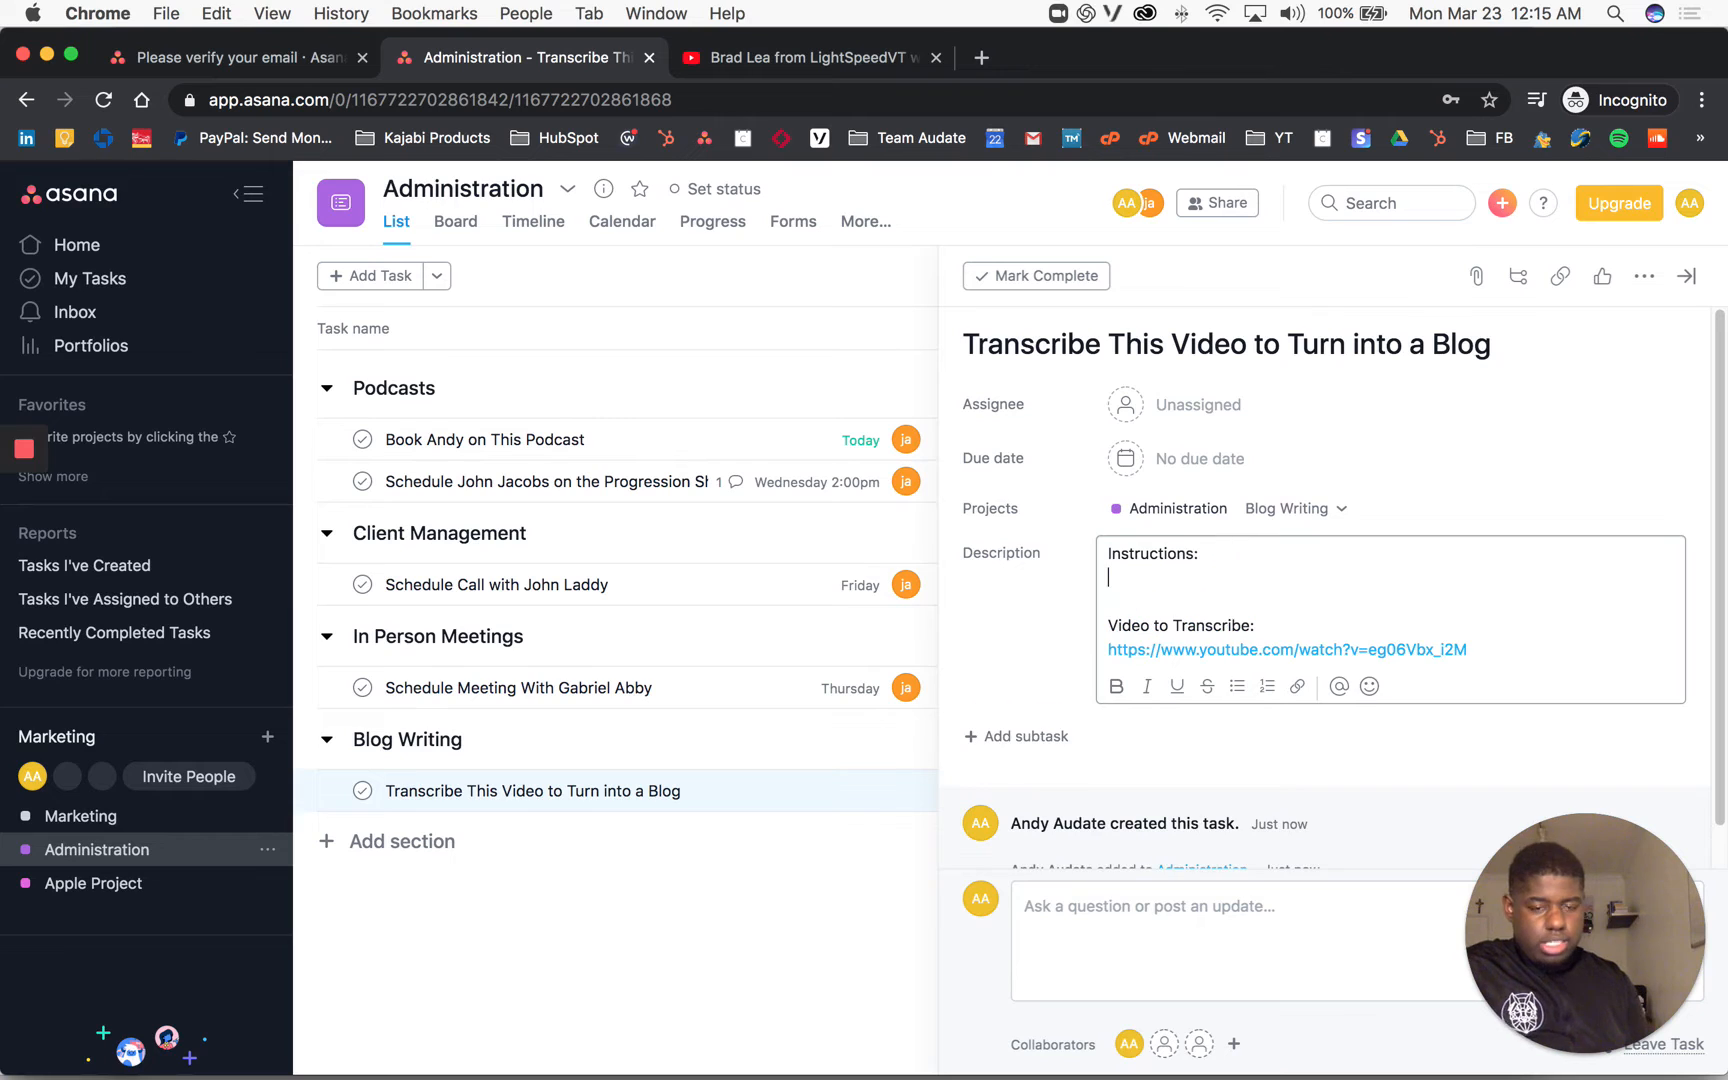
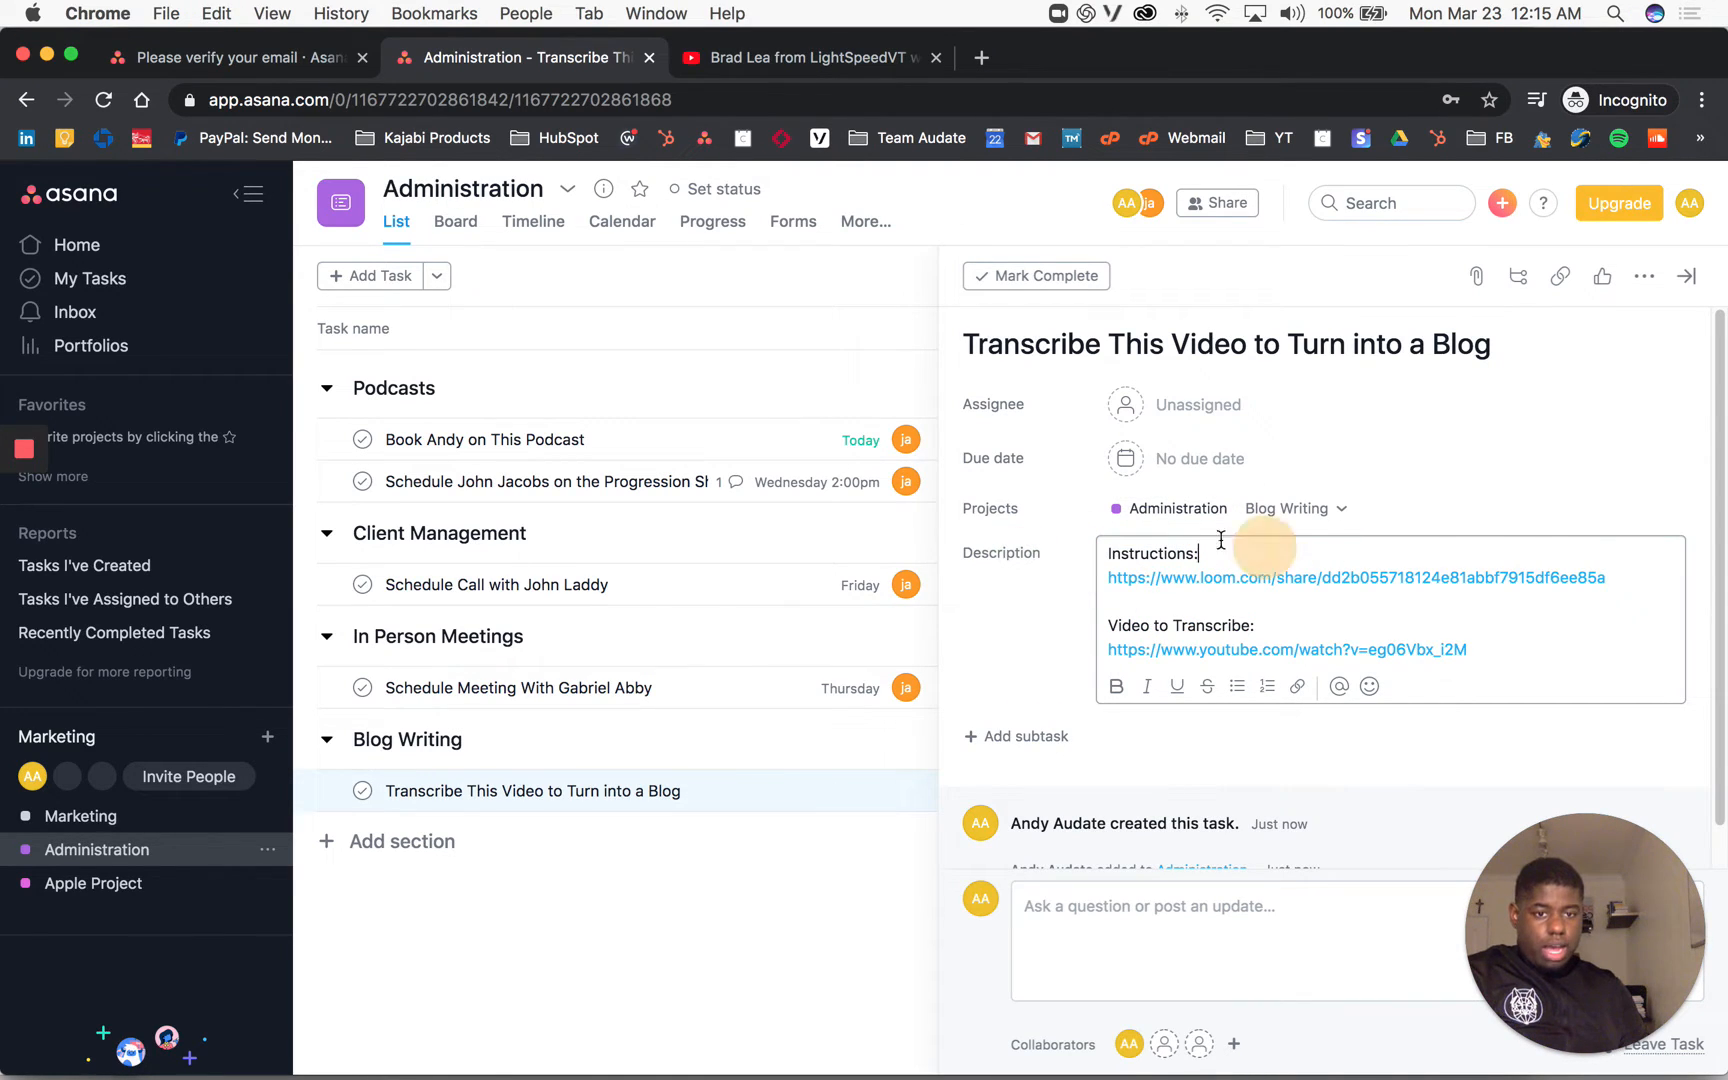
left_click_drag(1210, 553, 1034, 567)
key("super+b")
left_click_drag(1265, 624, 1072, 609)
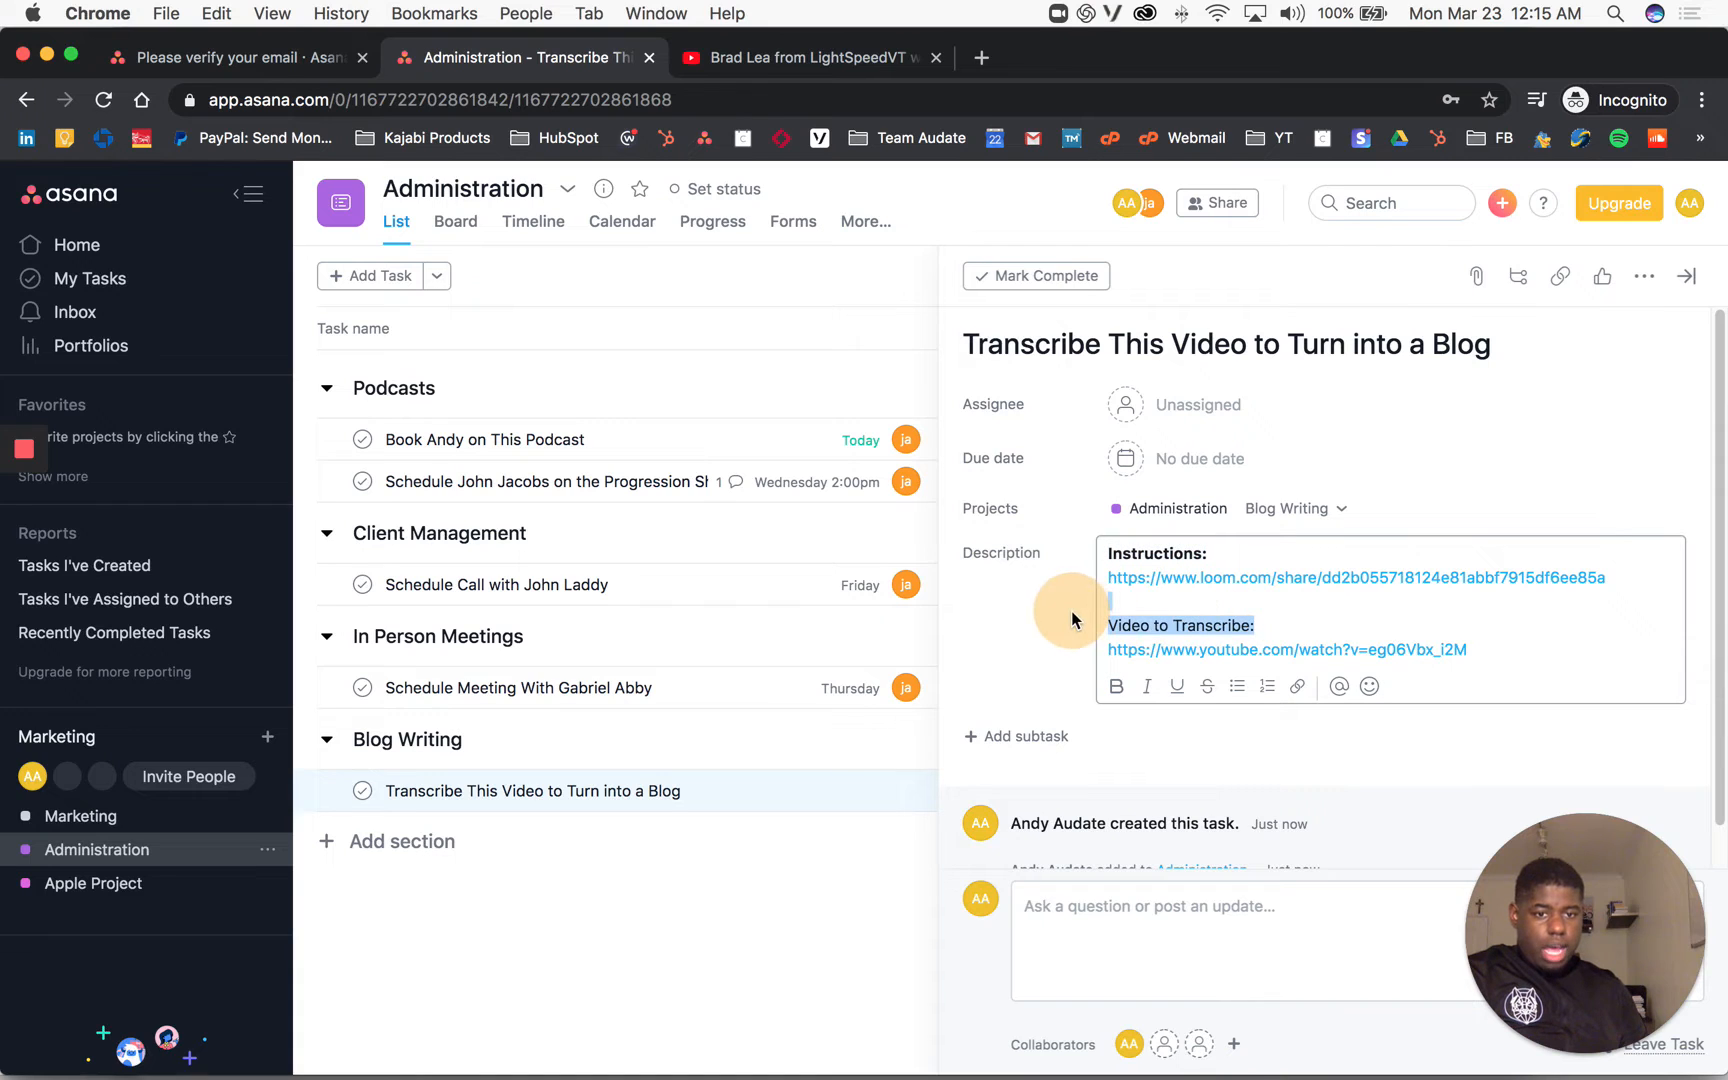
key("super+b")
left_click(1488, 638)
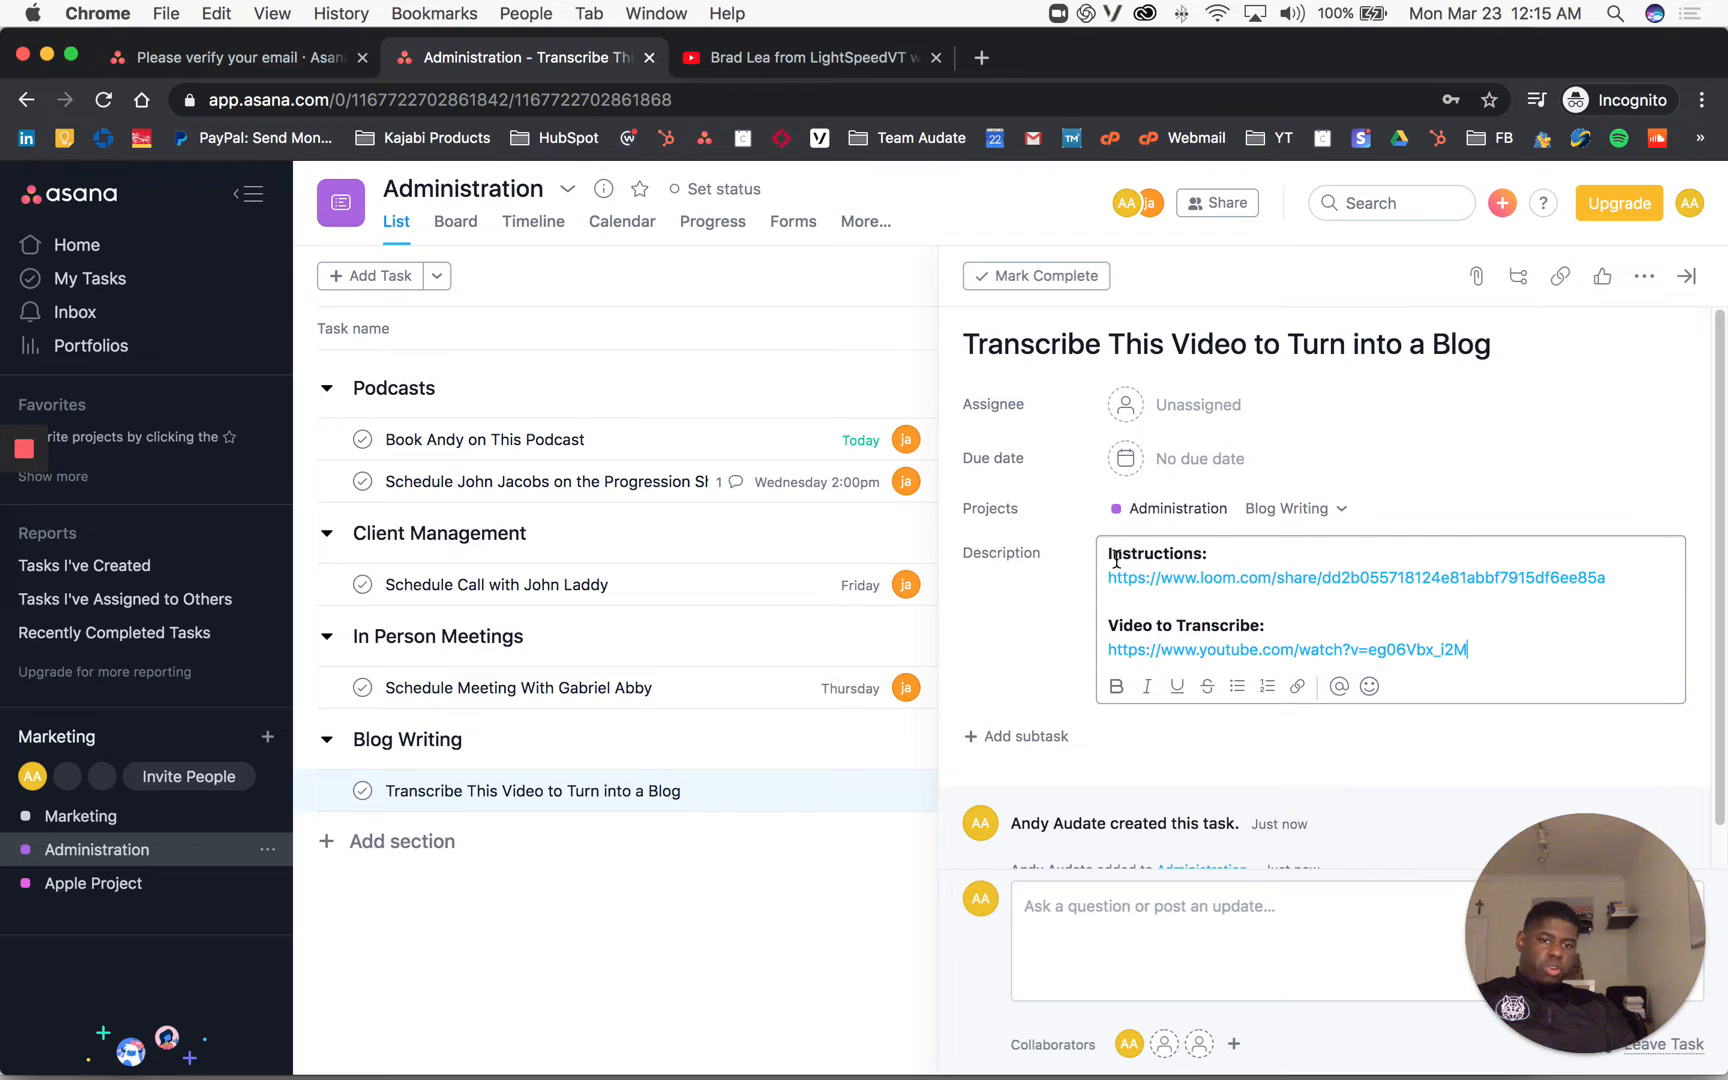
Step: Open the YouTube link to verify it, then return to the Asana task
mouse_move(1116, 582)
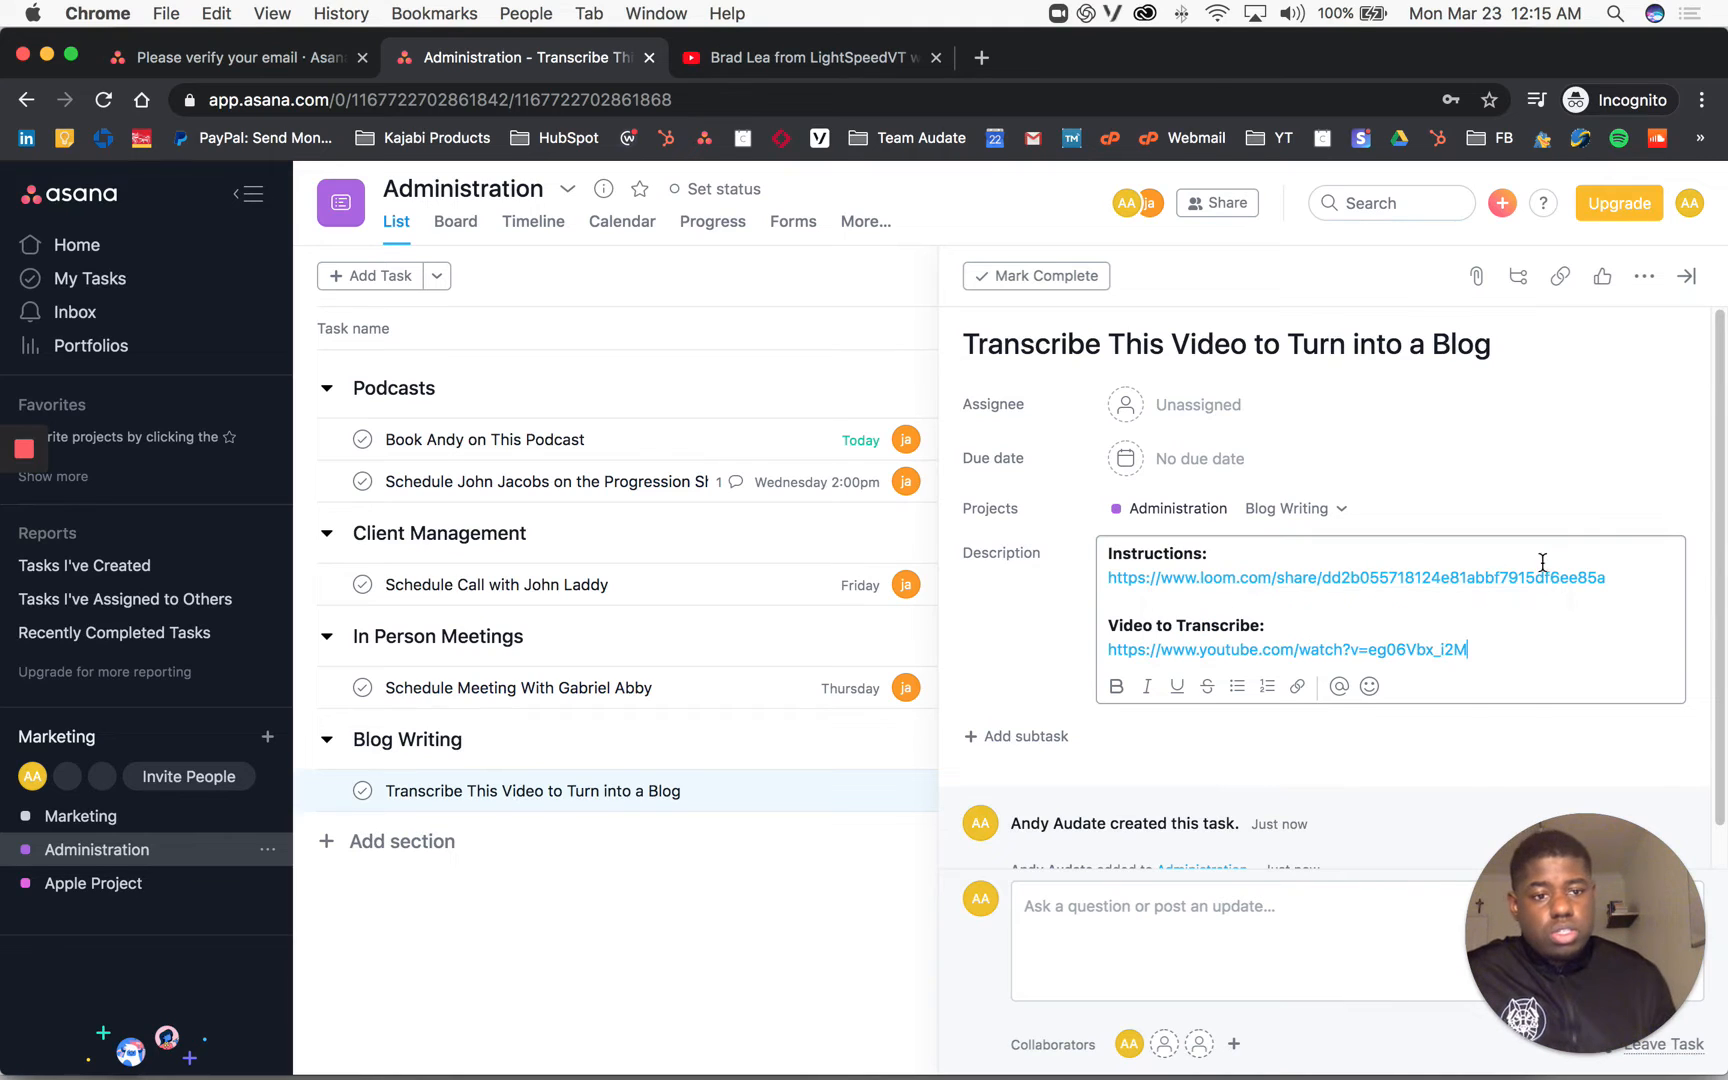
mouse_move(1493, 590)
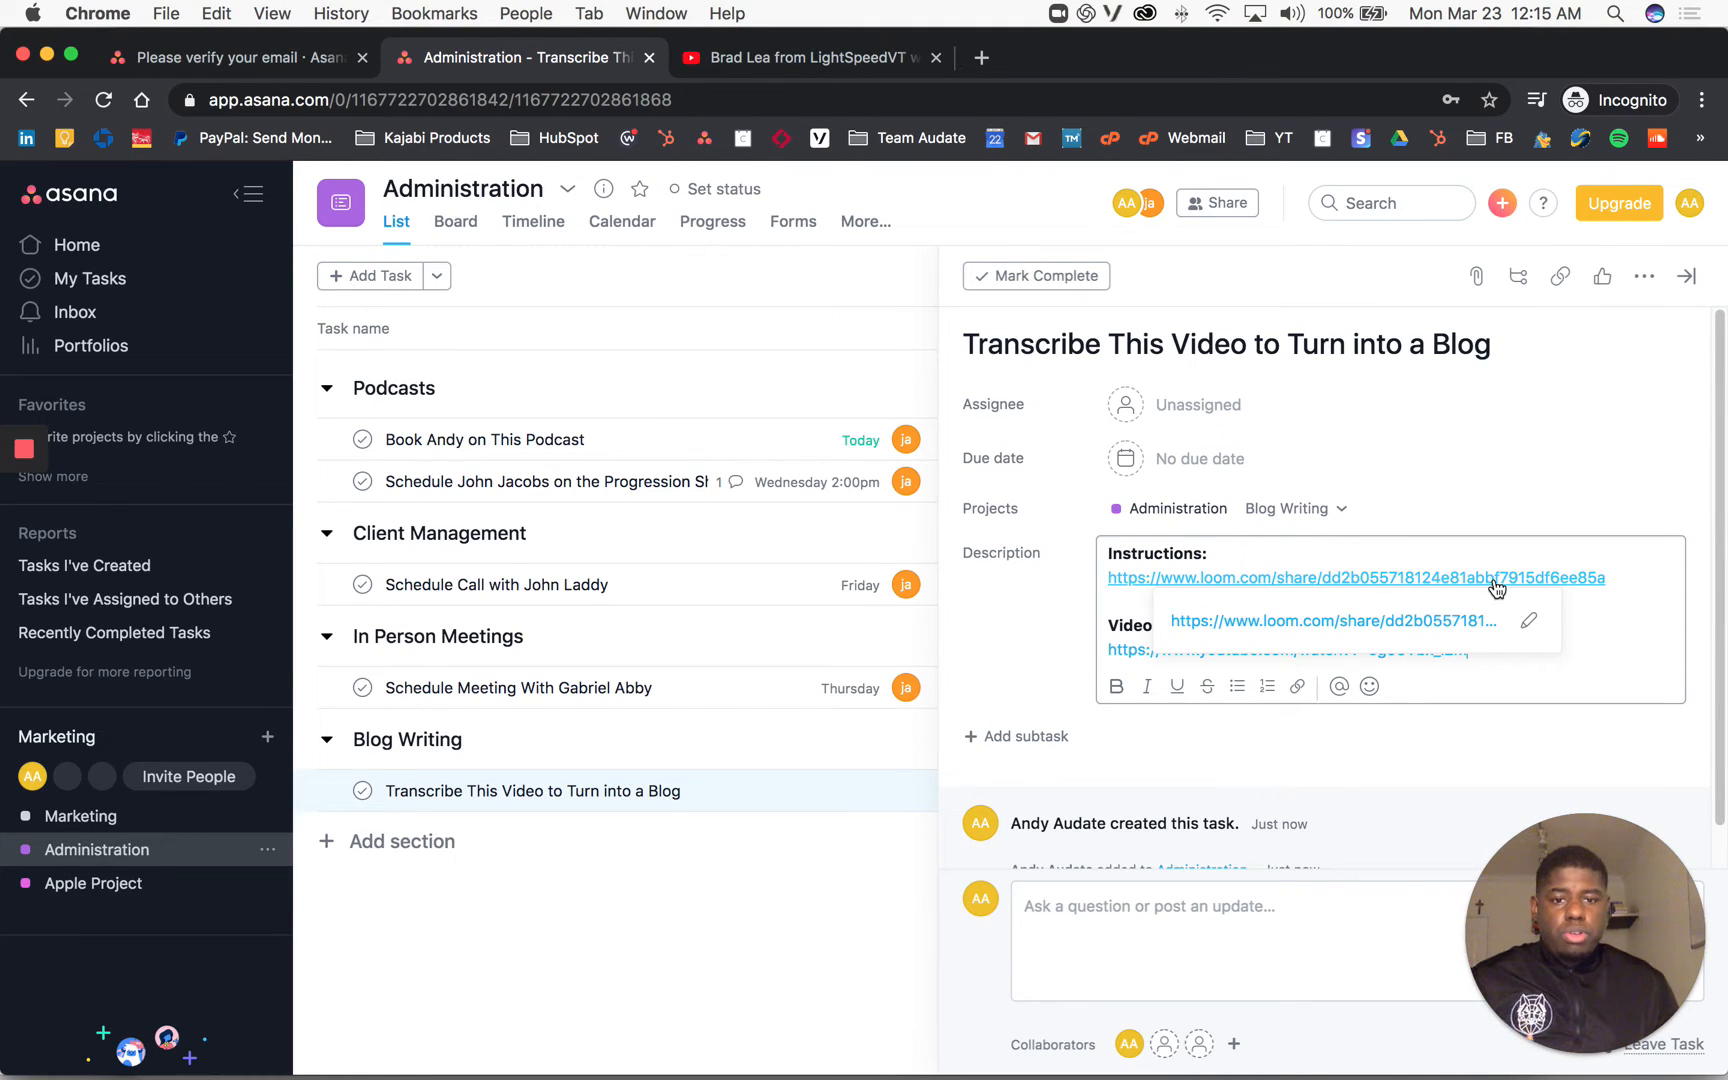
mouse_move(1227, 656)
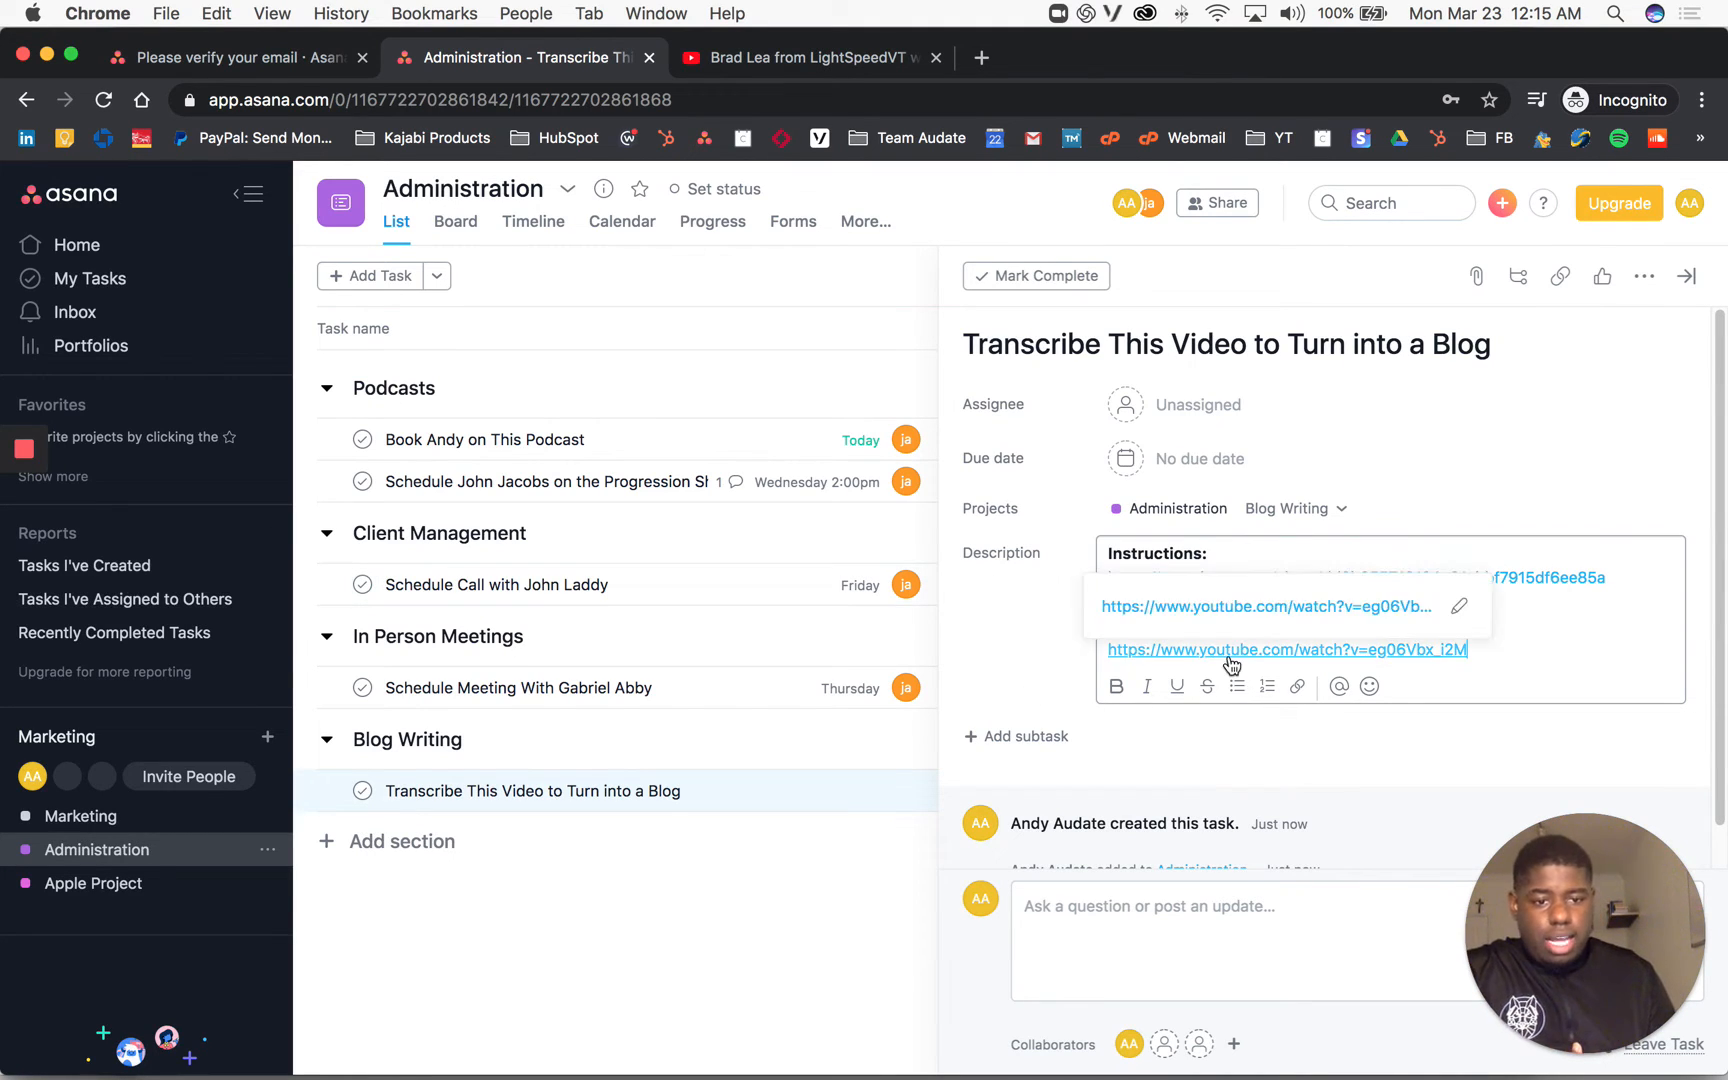
left_click(794, 62)
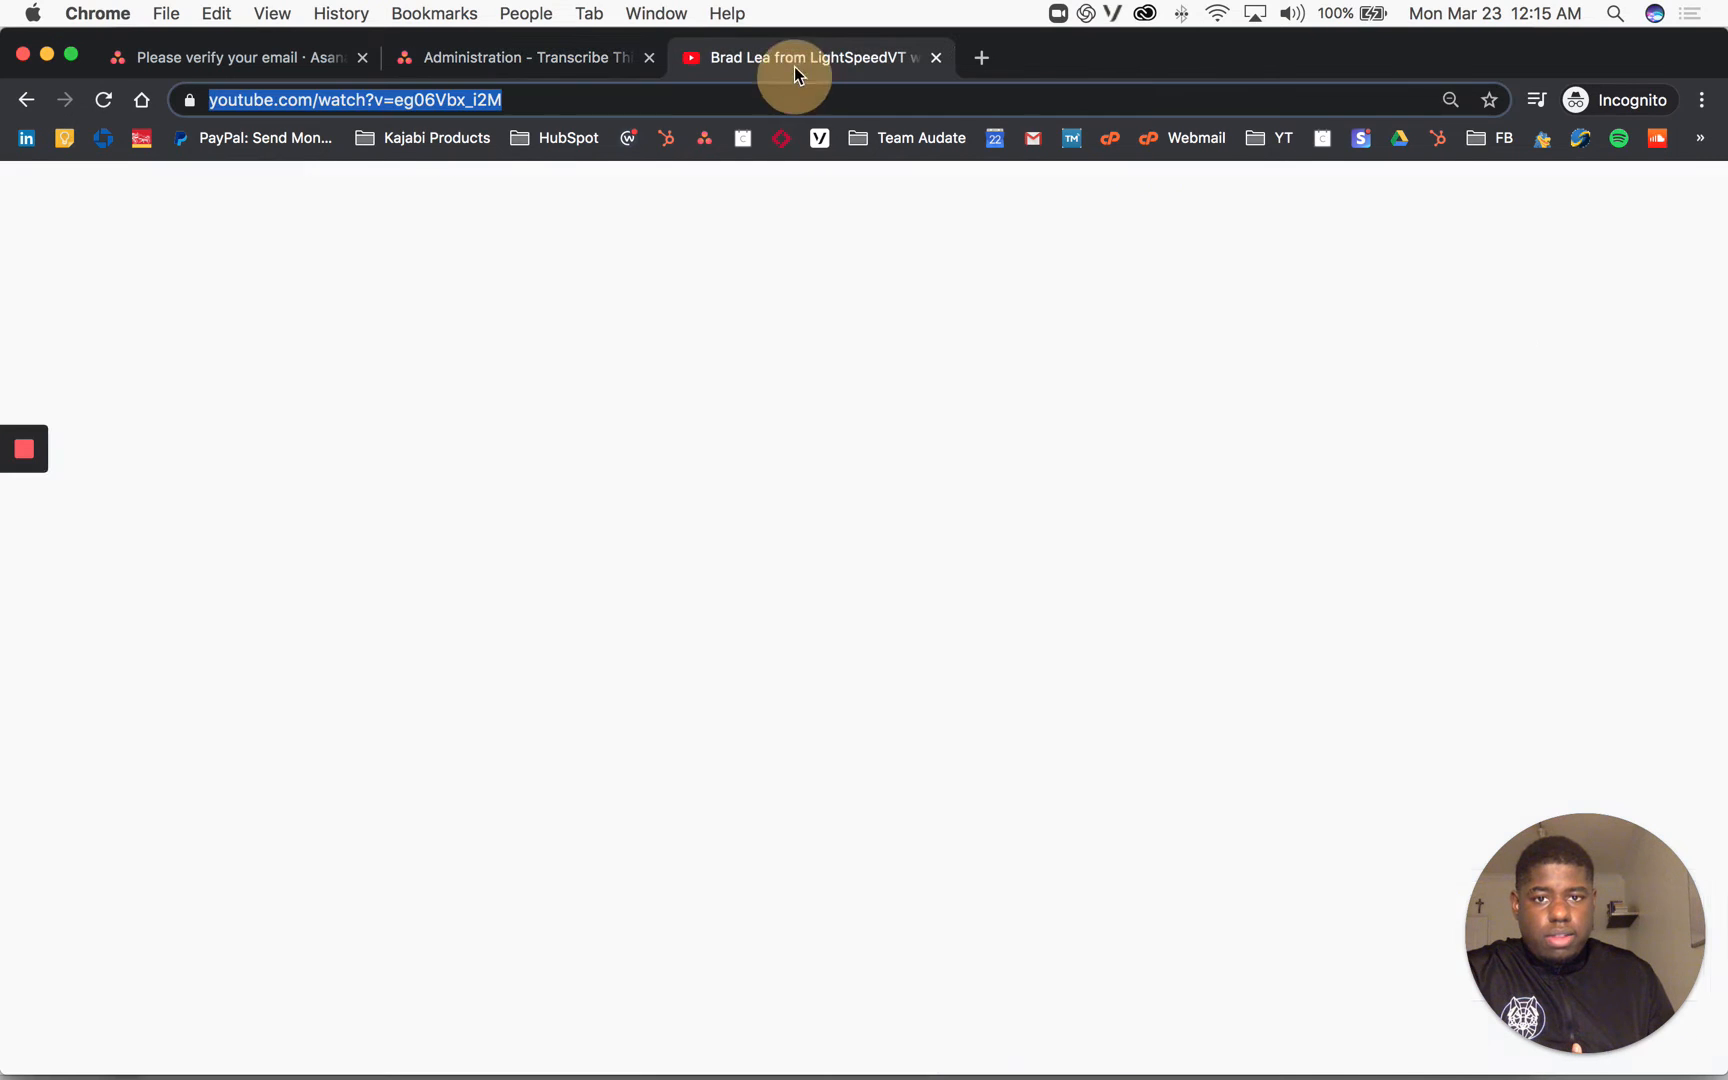
left_click(503, 60)
mouse_move(28, 460)
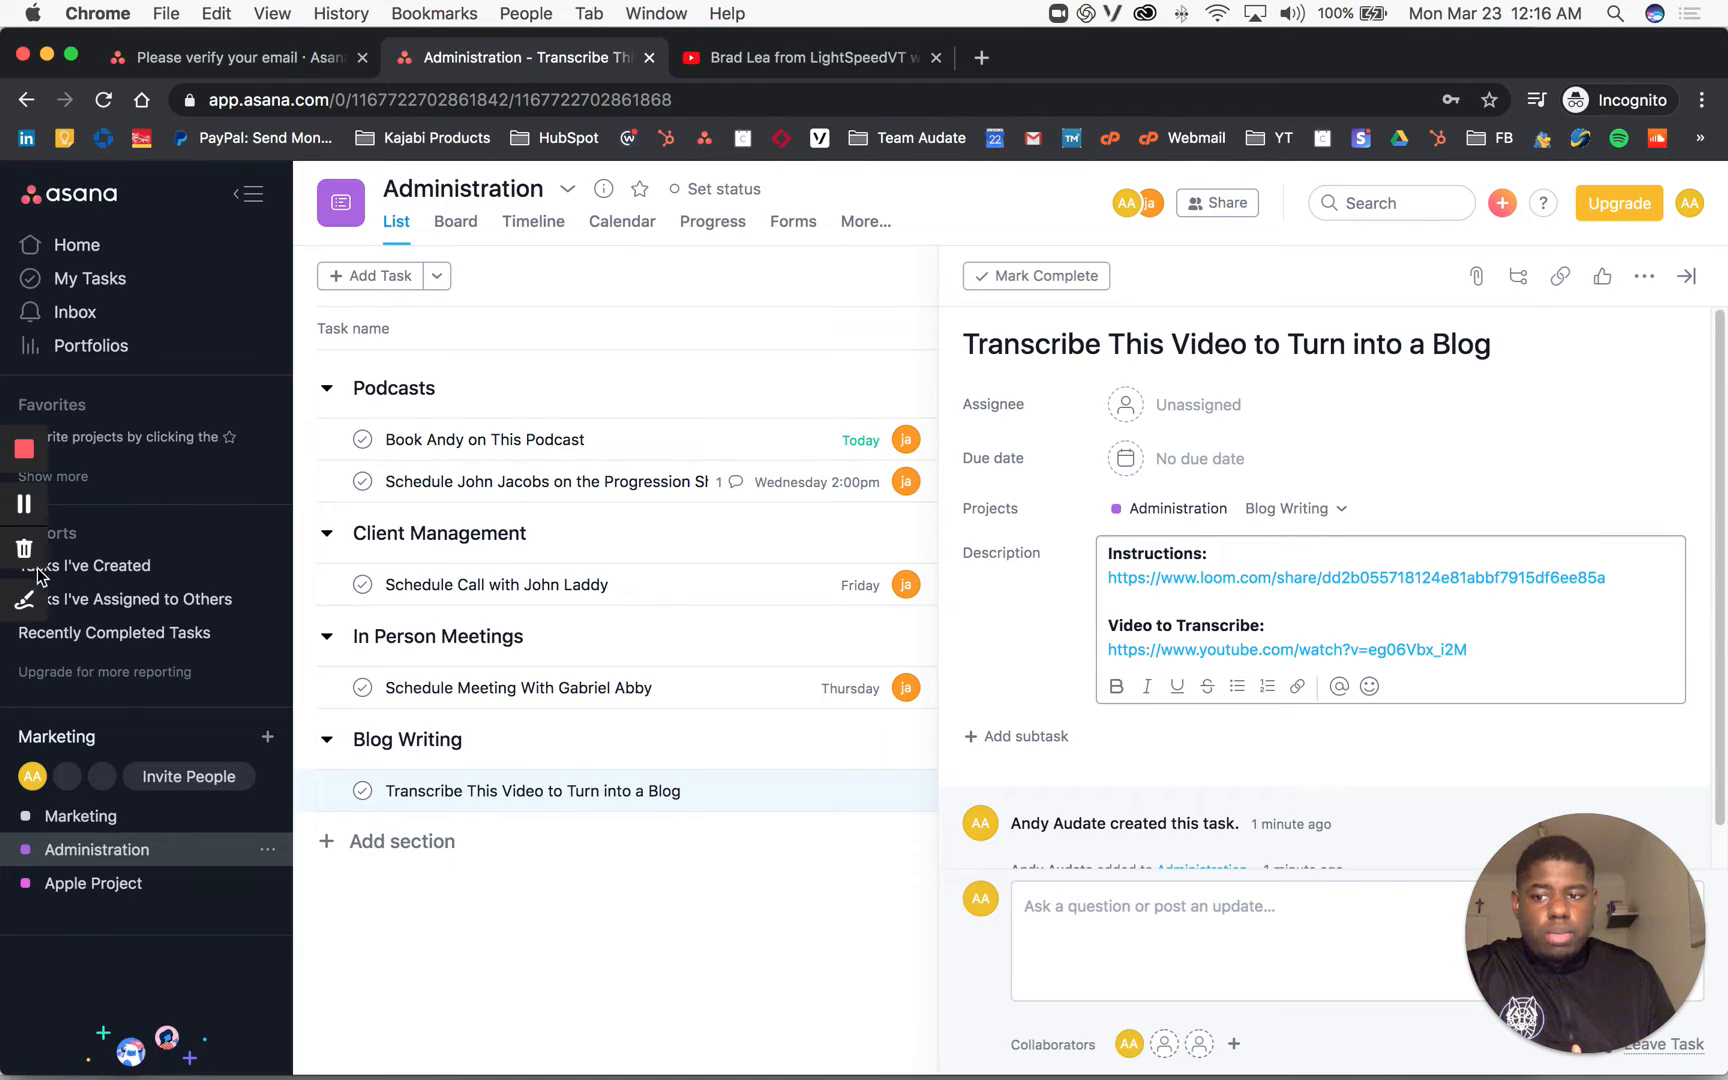
left_click(28, 595)
left_click(26, 468)
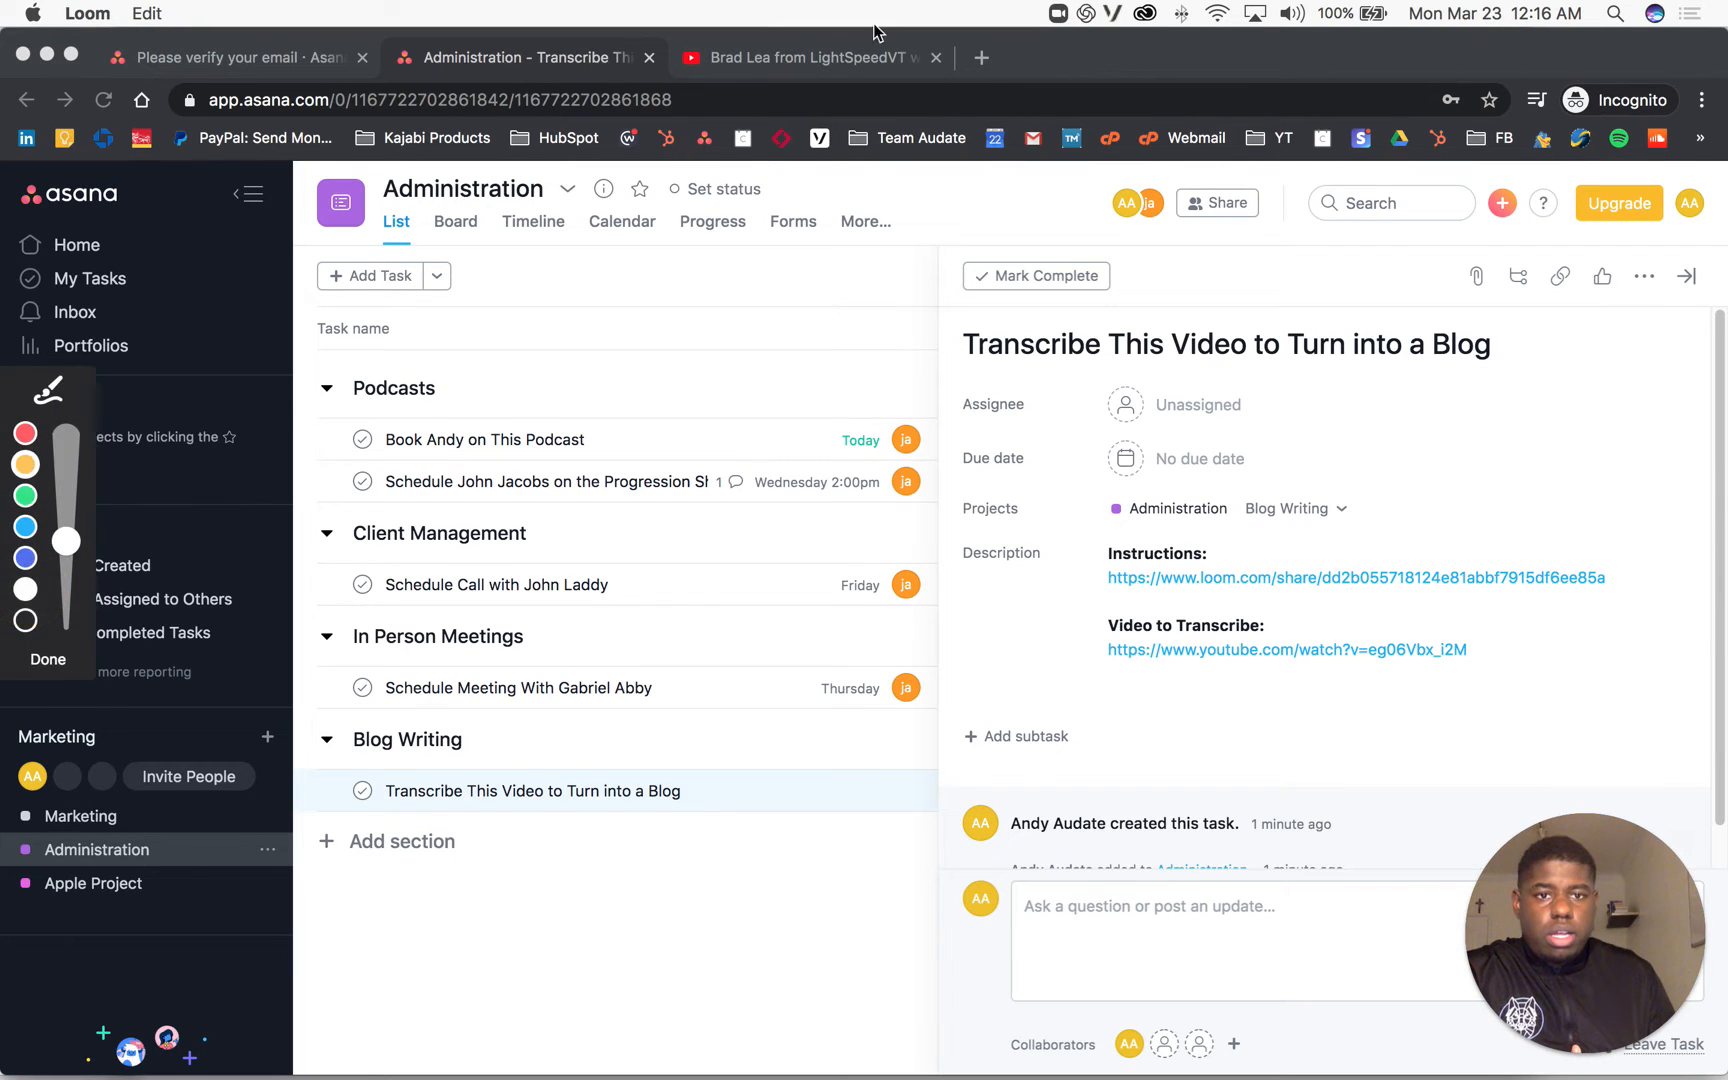
left_click_drag(1107, 295, 1094, 48)
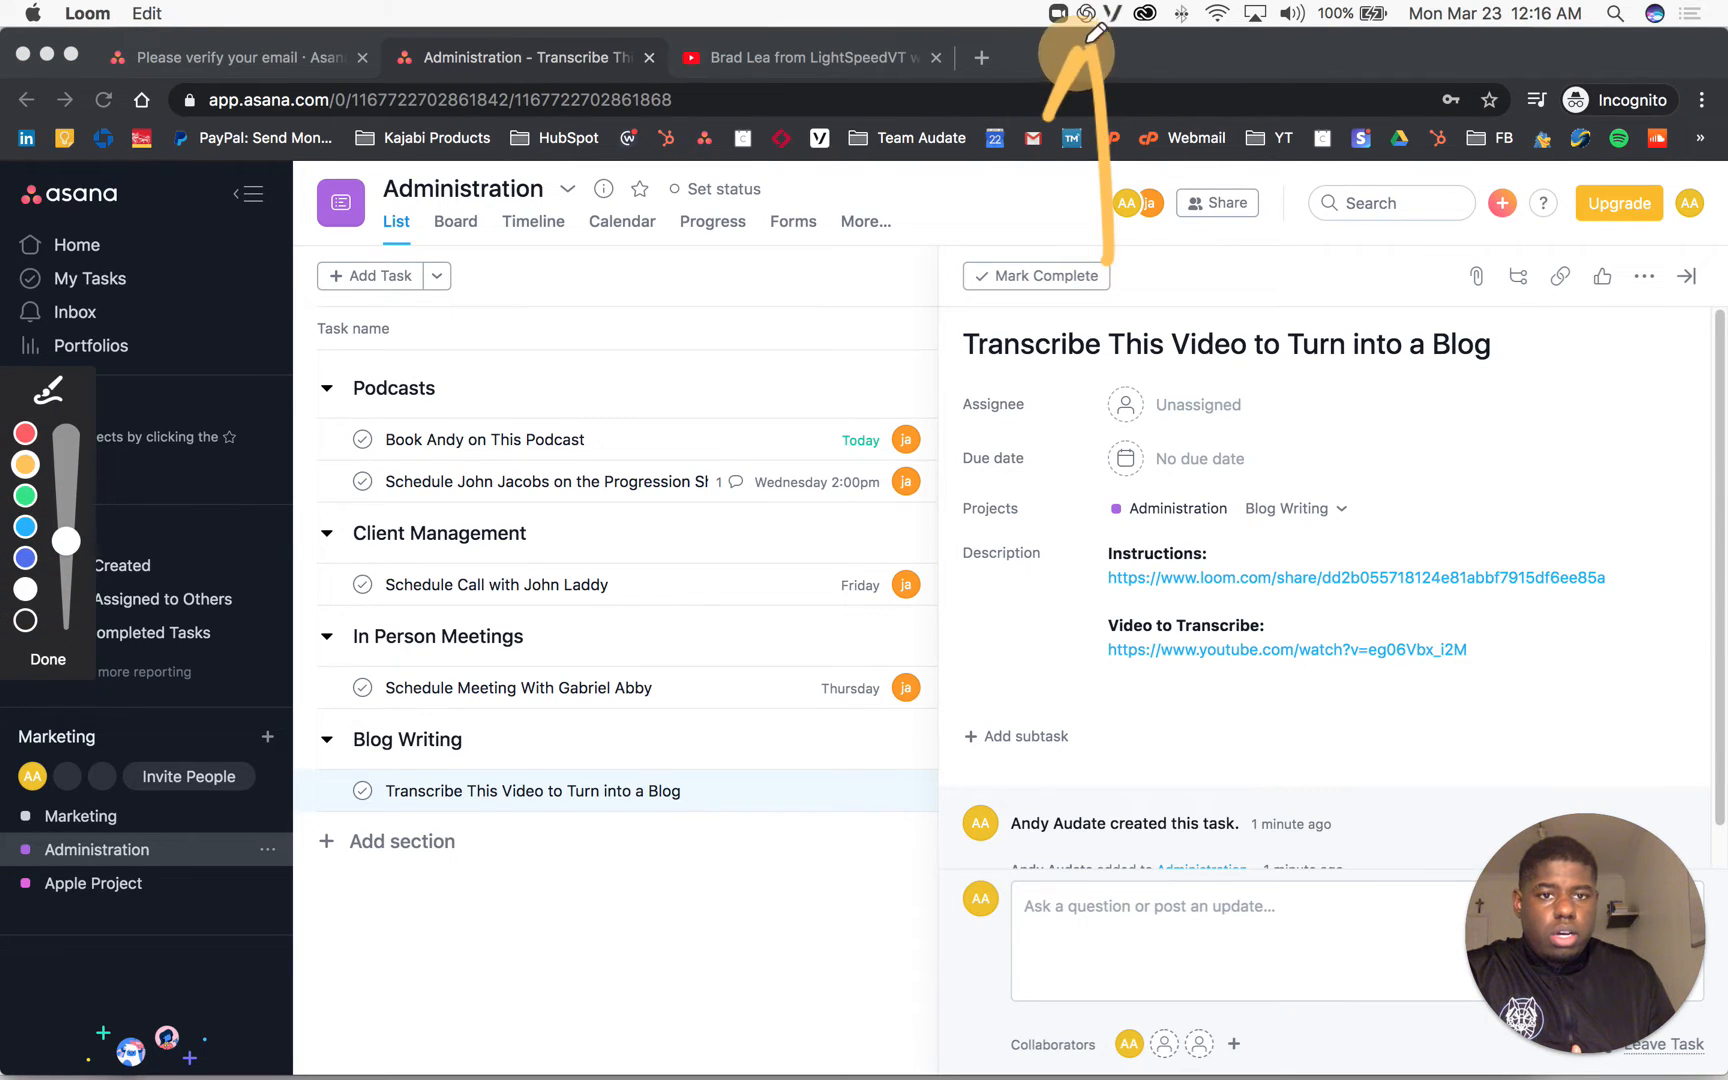
left_click_drag(1045, 115, 1187, 75)
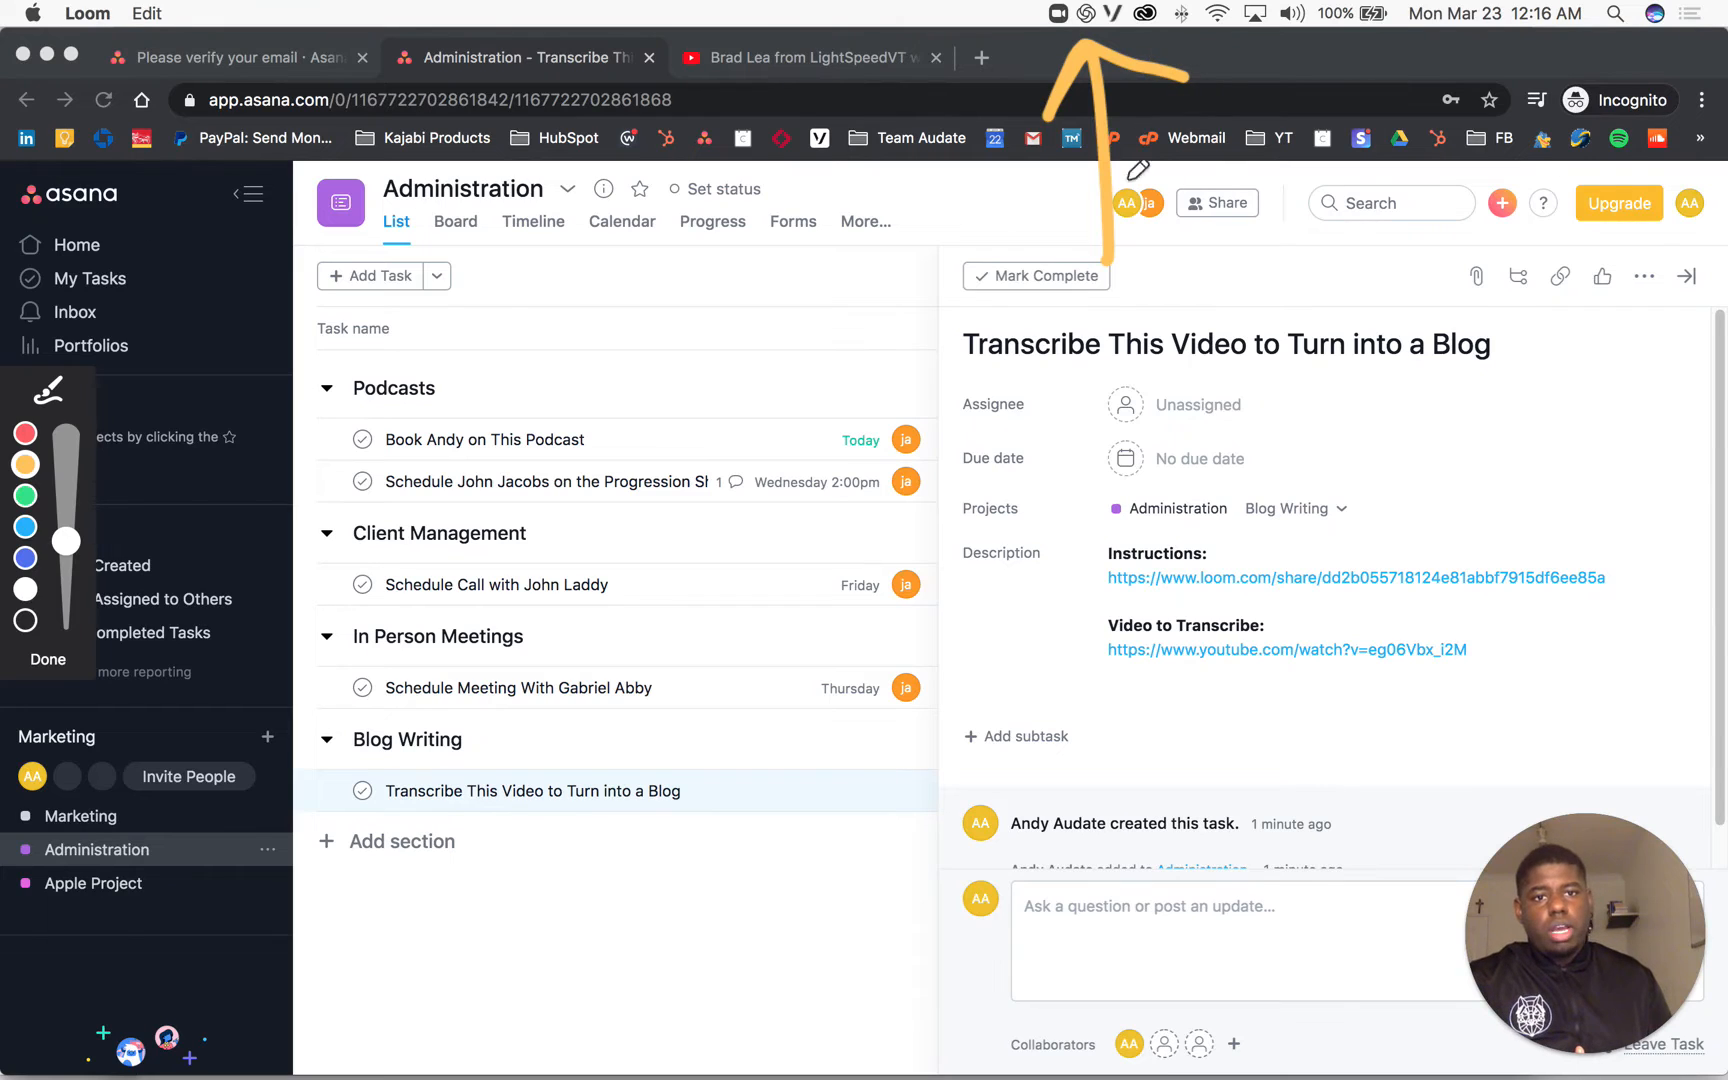
mouse_move(1188, 20)
left_mouse_down()
mouse_move(813, 138)
mouse_move(95, 462)
left_mouse_up()
left_click(48, 659)
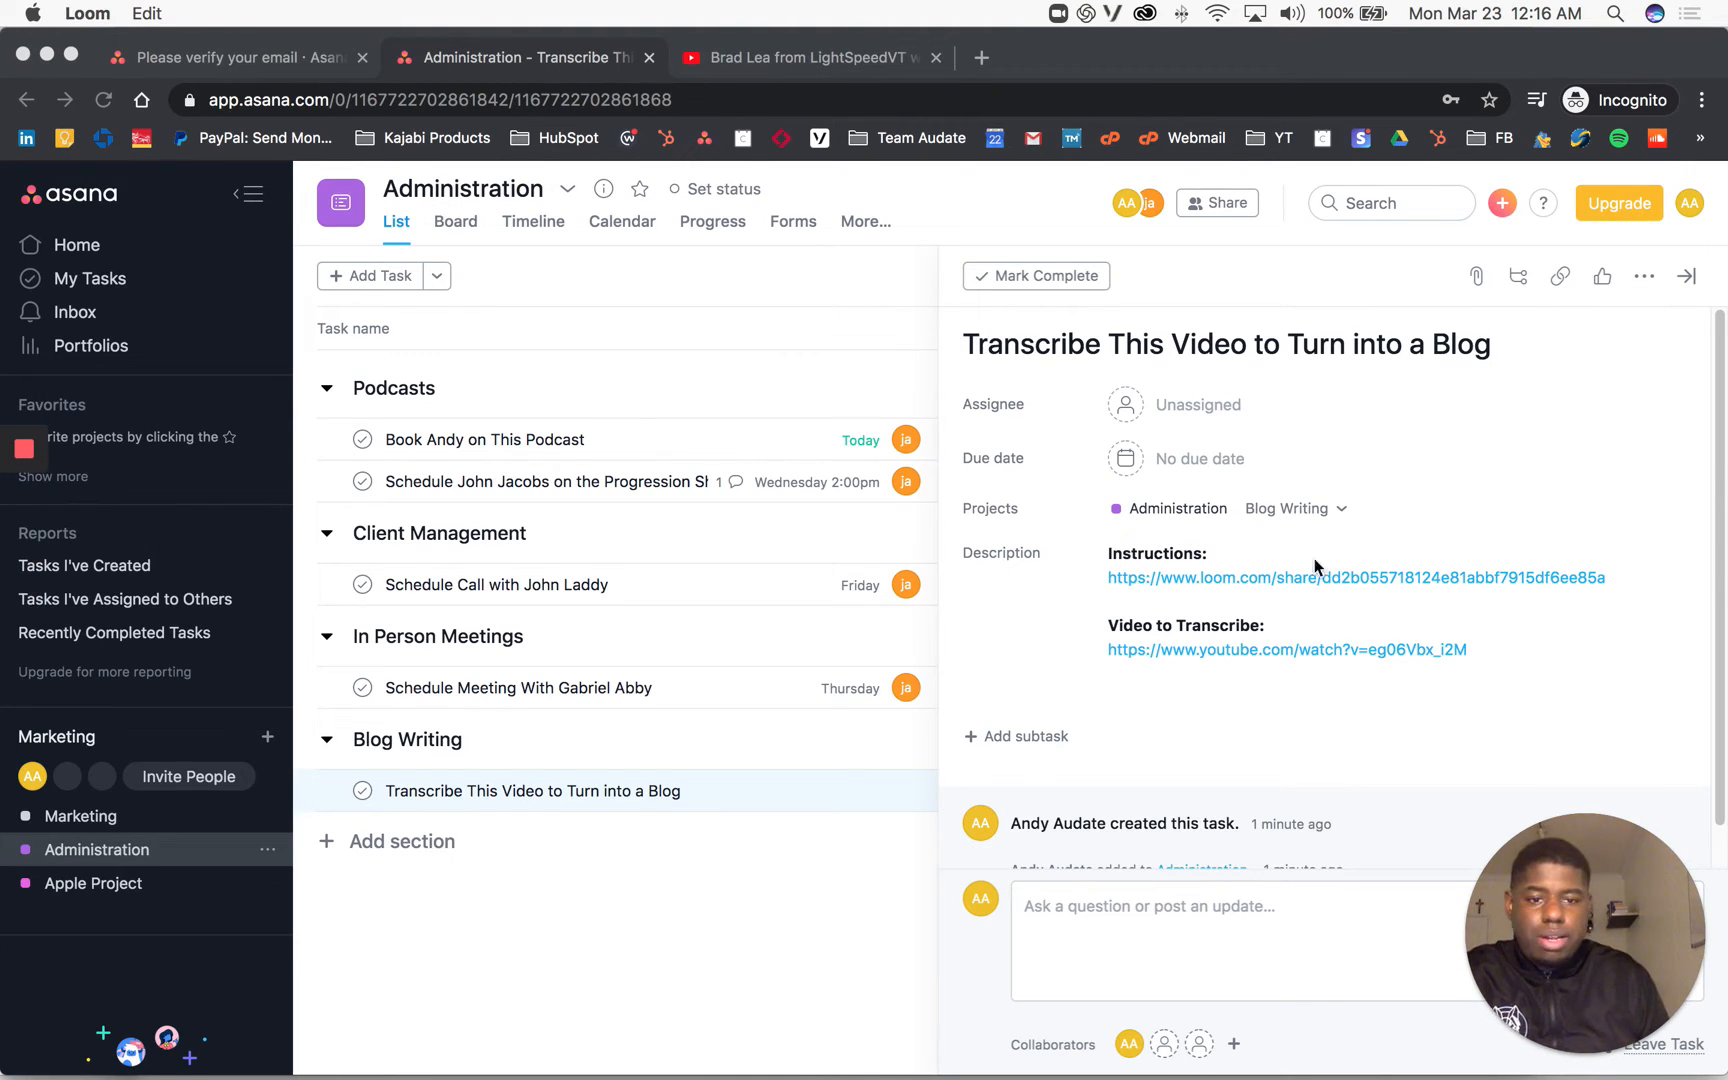
Step: Add blank lines below the YouTube link in the description and fetch the Google Doc link
left_click(1272, 694)
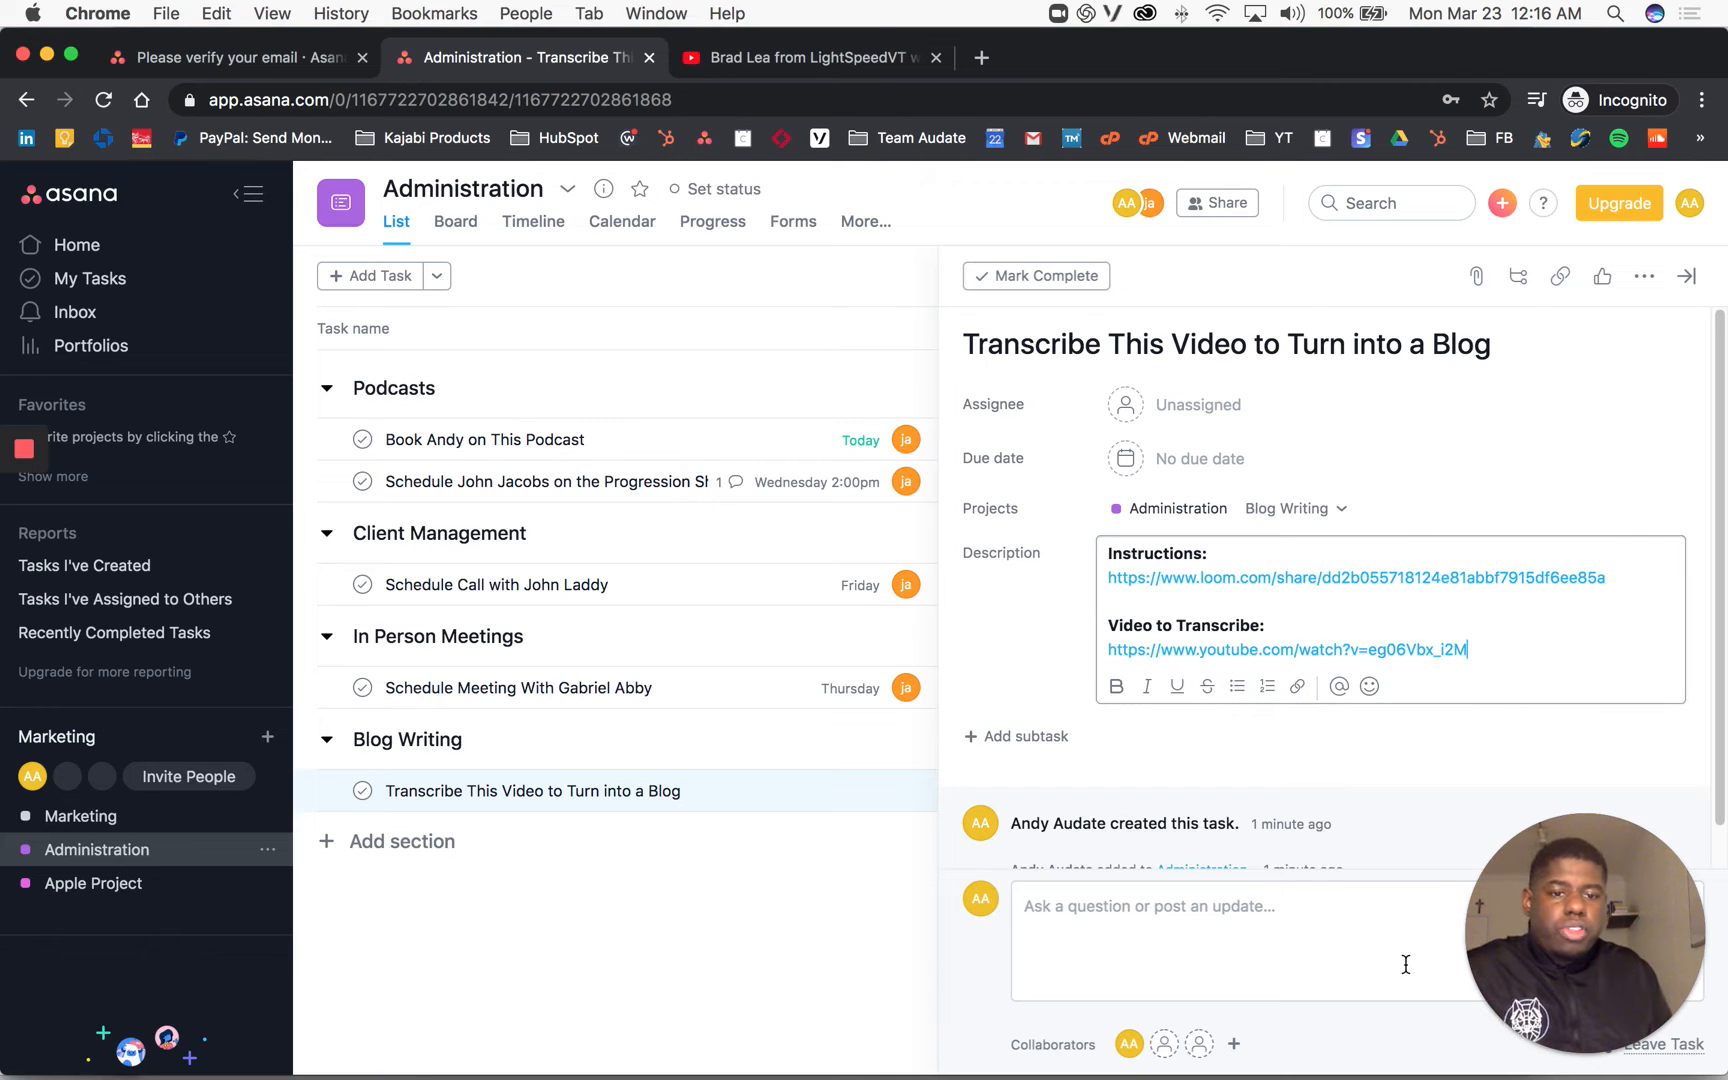
left_click_drag(1490, 960, 8, 1025)
left_click(1291, 925)
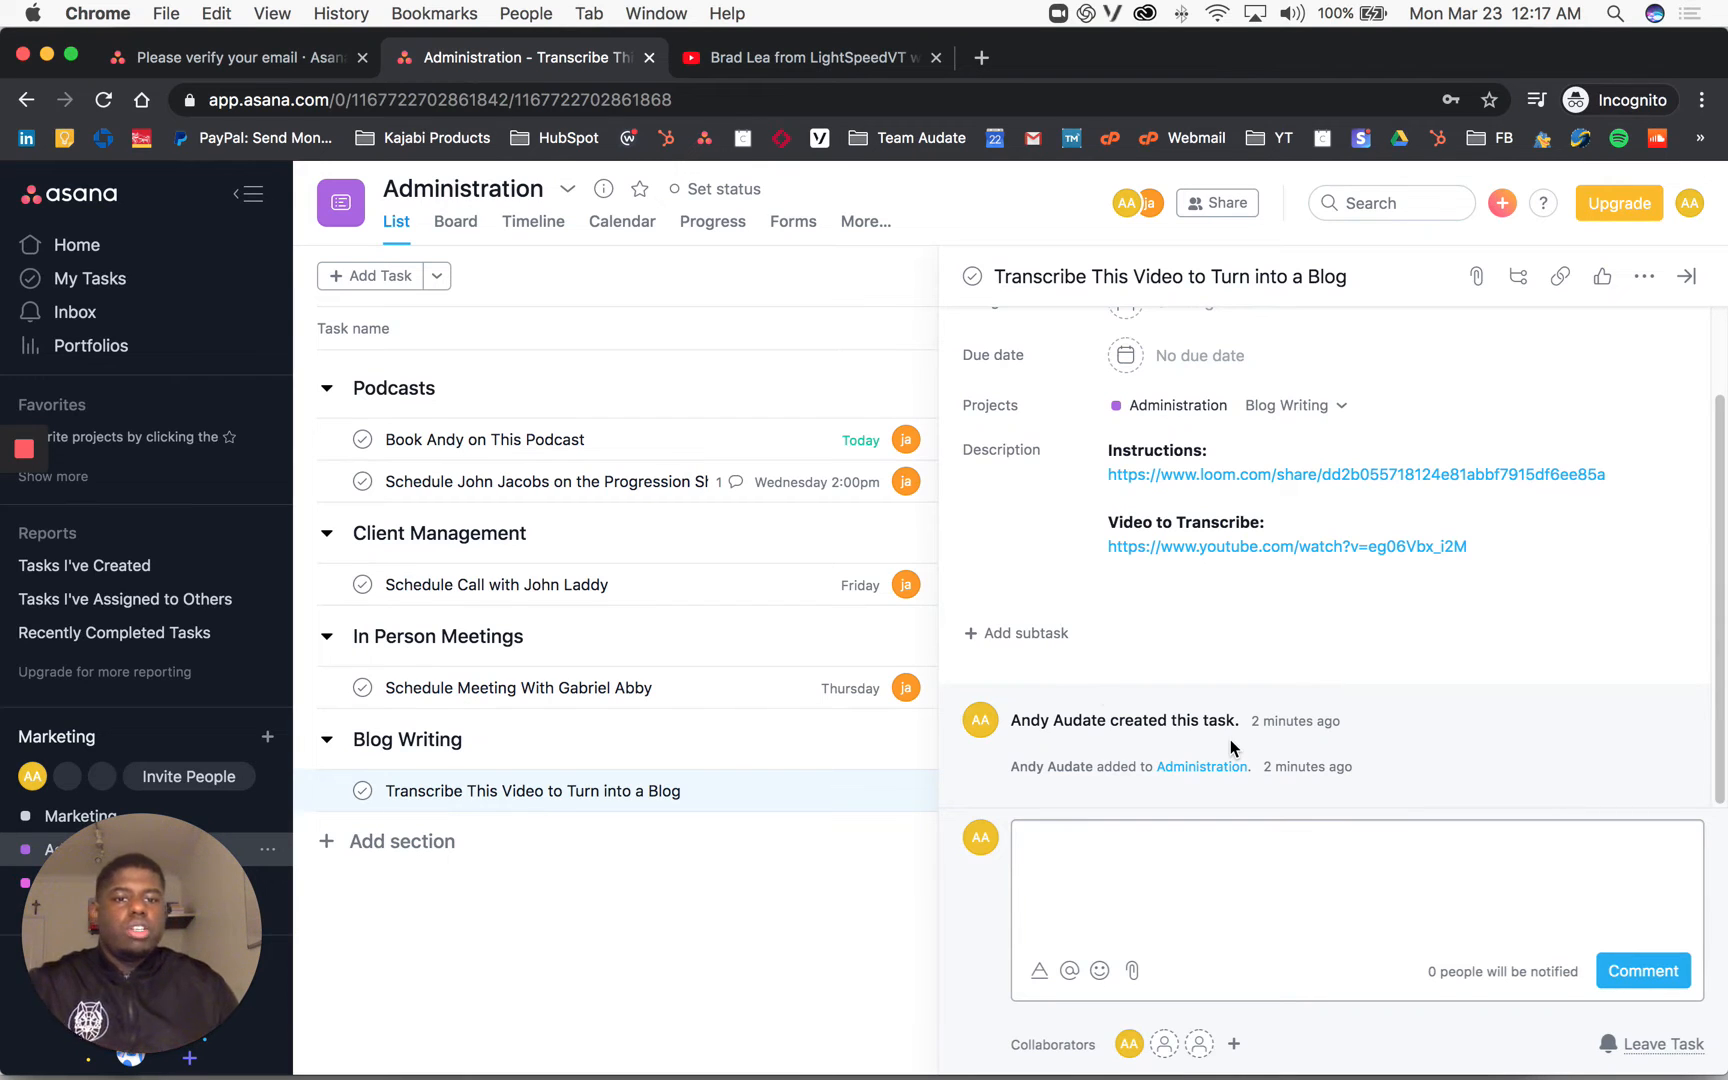
left_click(1481, 545)
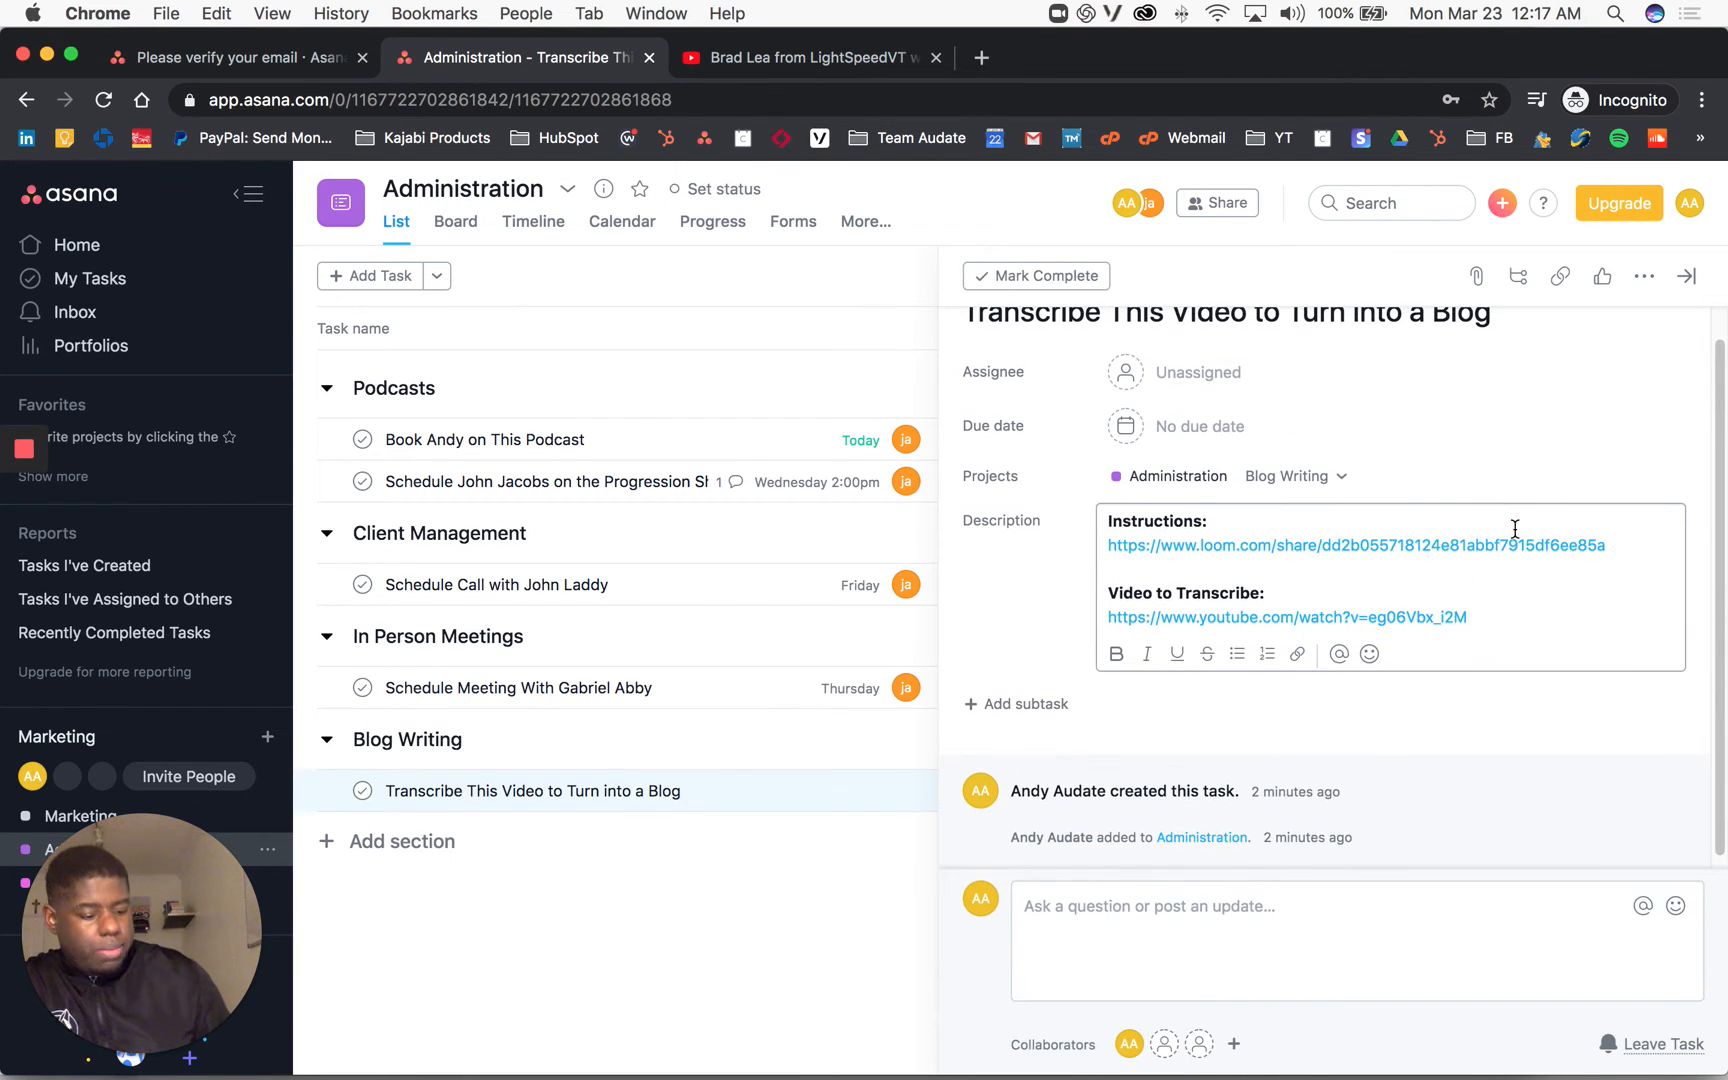
key("Return")
key("Return")
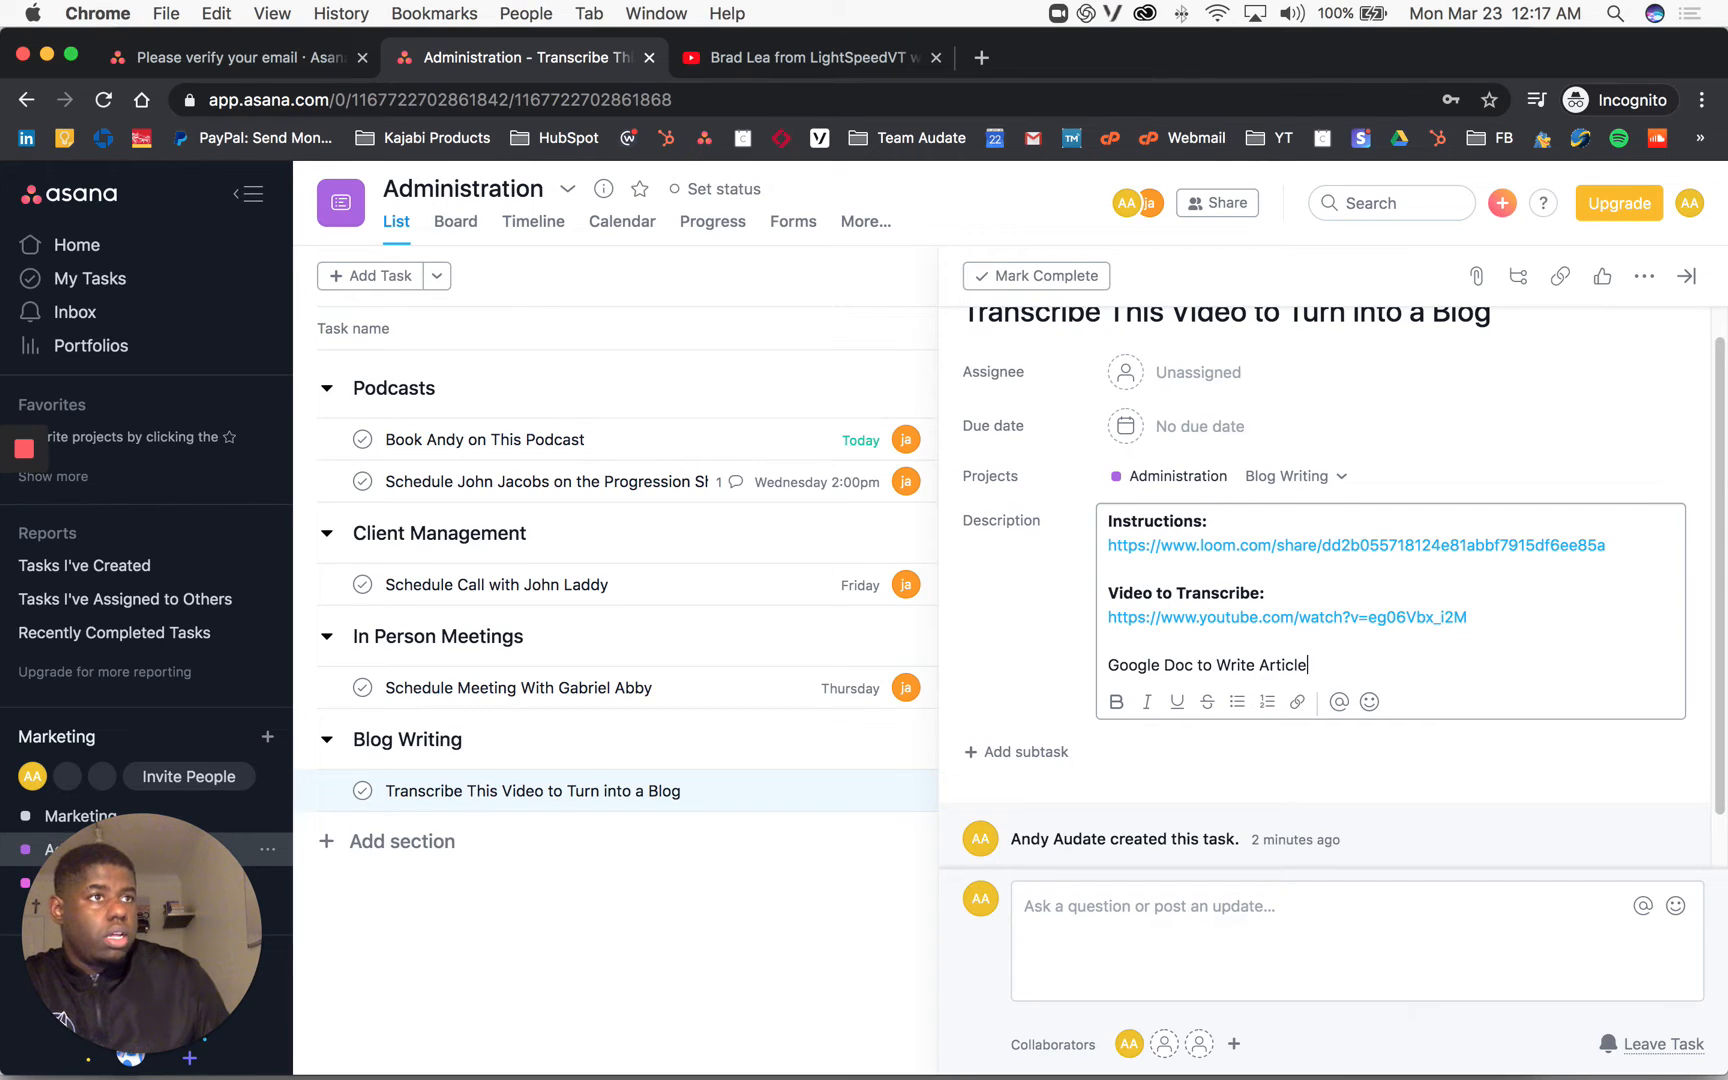
key("super+Tab")
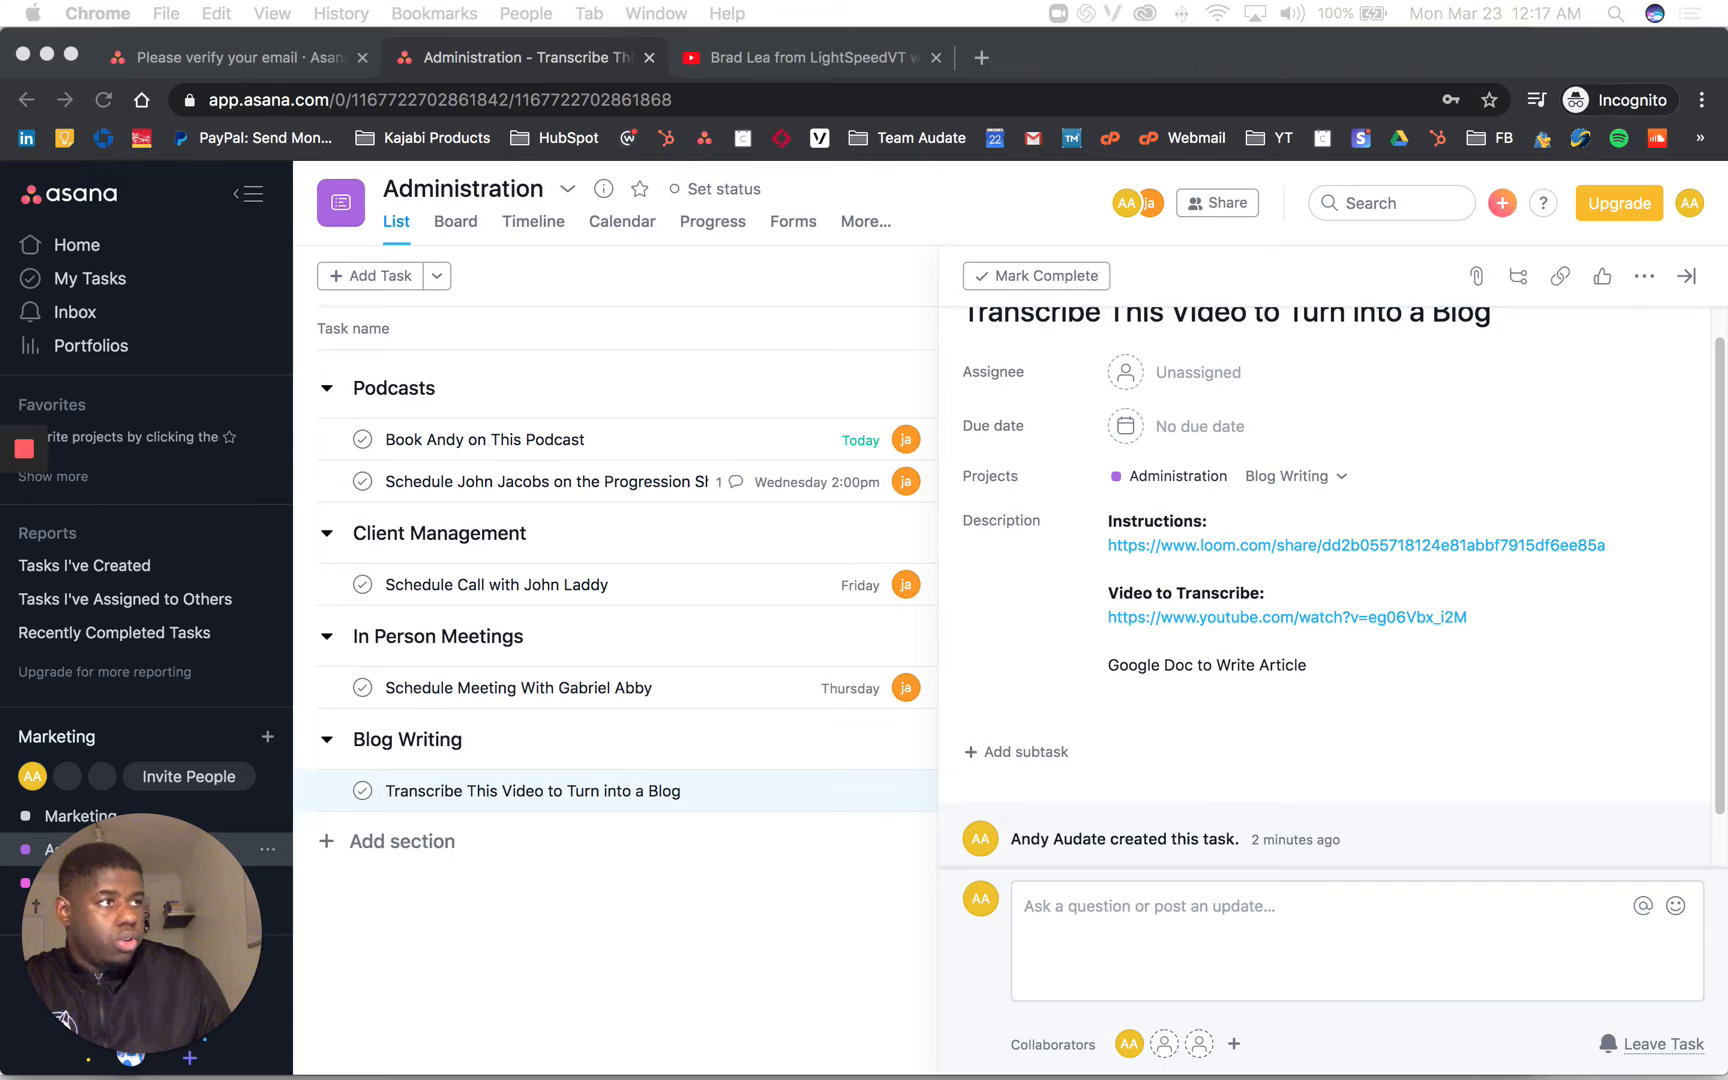
Step: Paste the Google Docs link under 'Google Doc to Write Article', select that heading, and close the task
left_click(1248, 710)
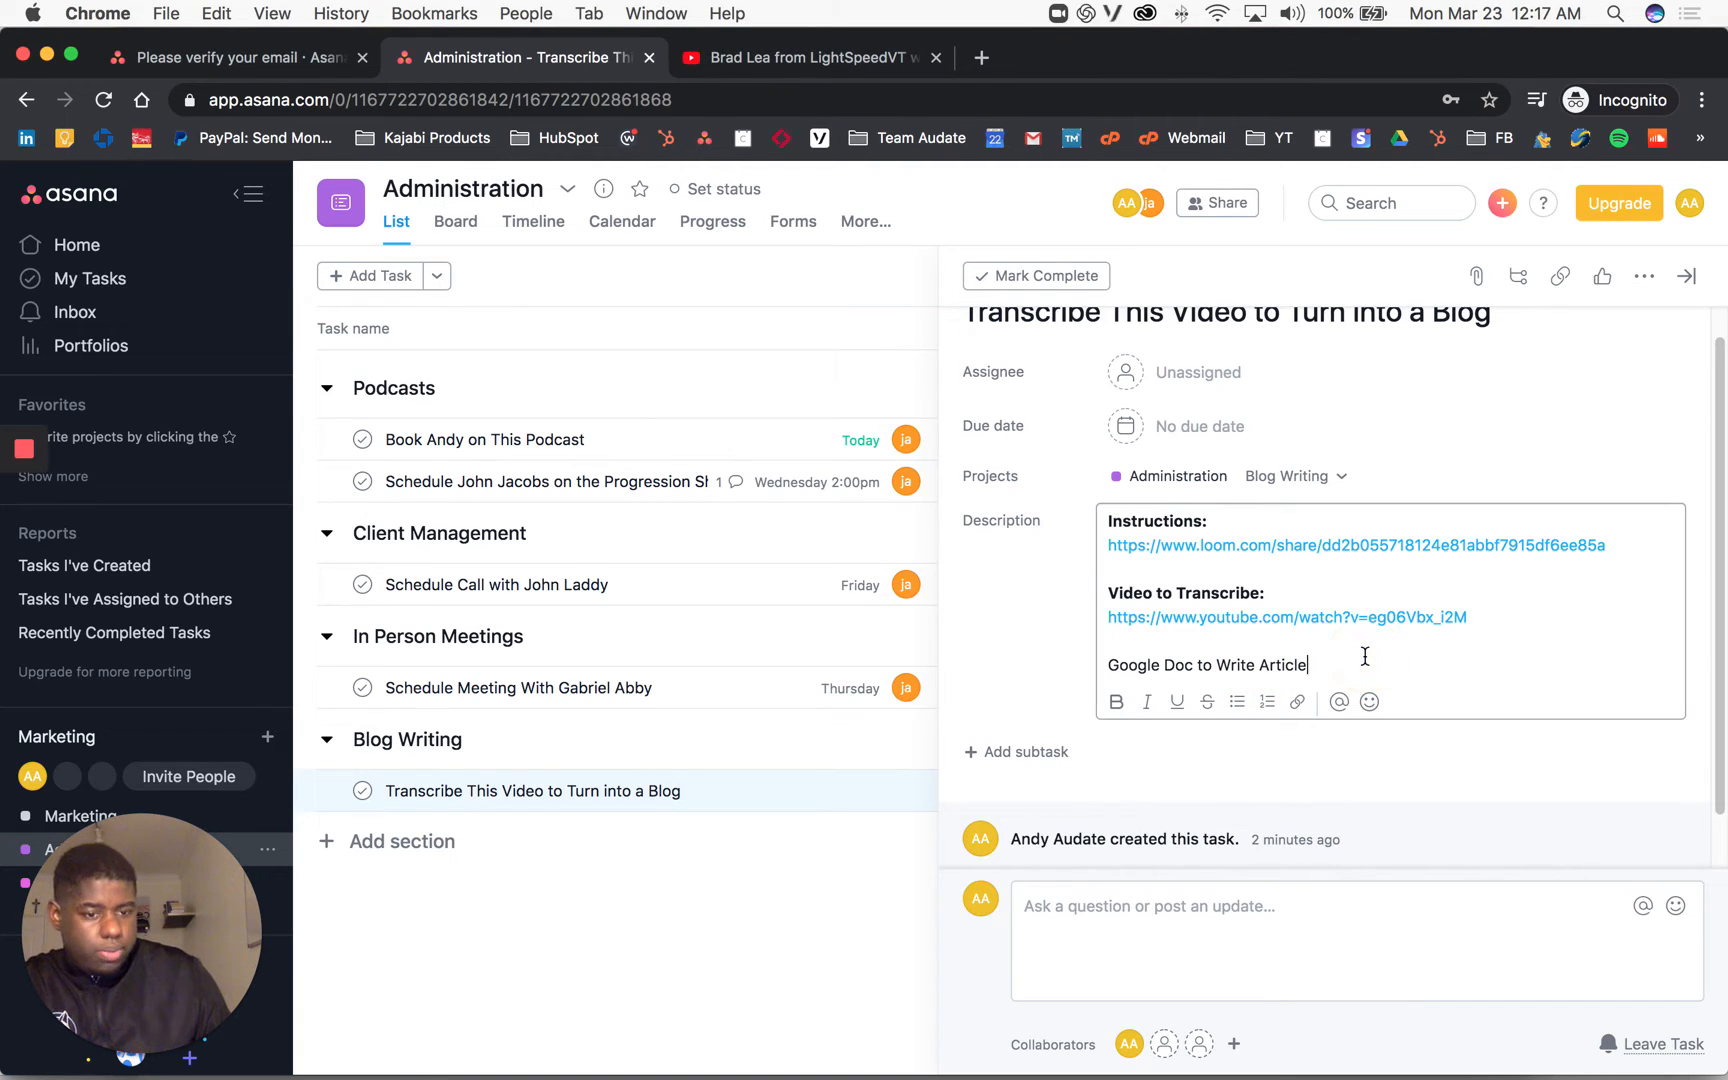
key("Return")
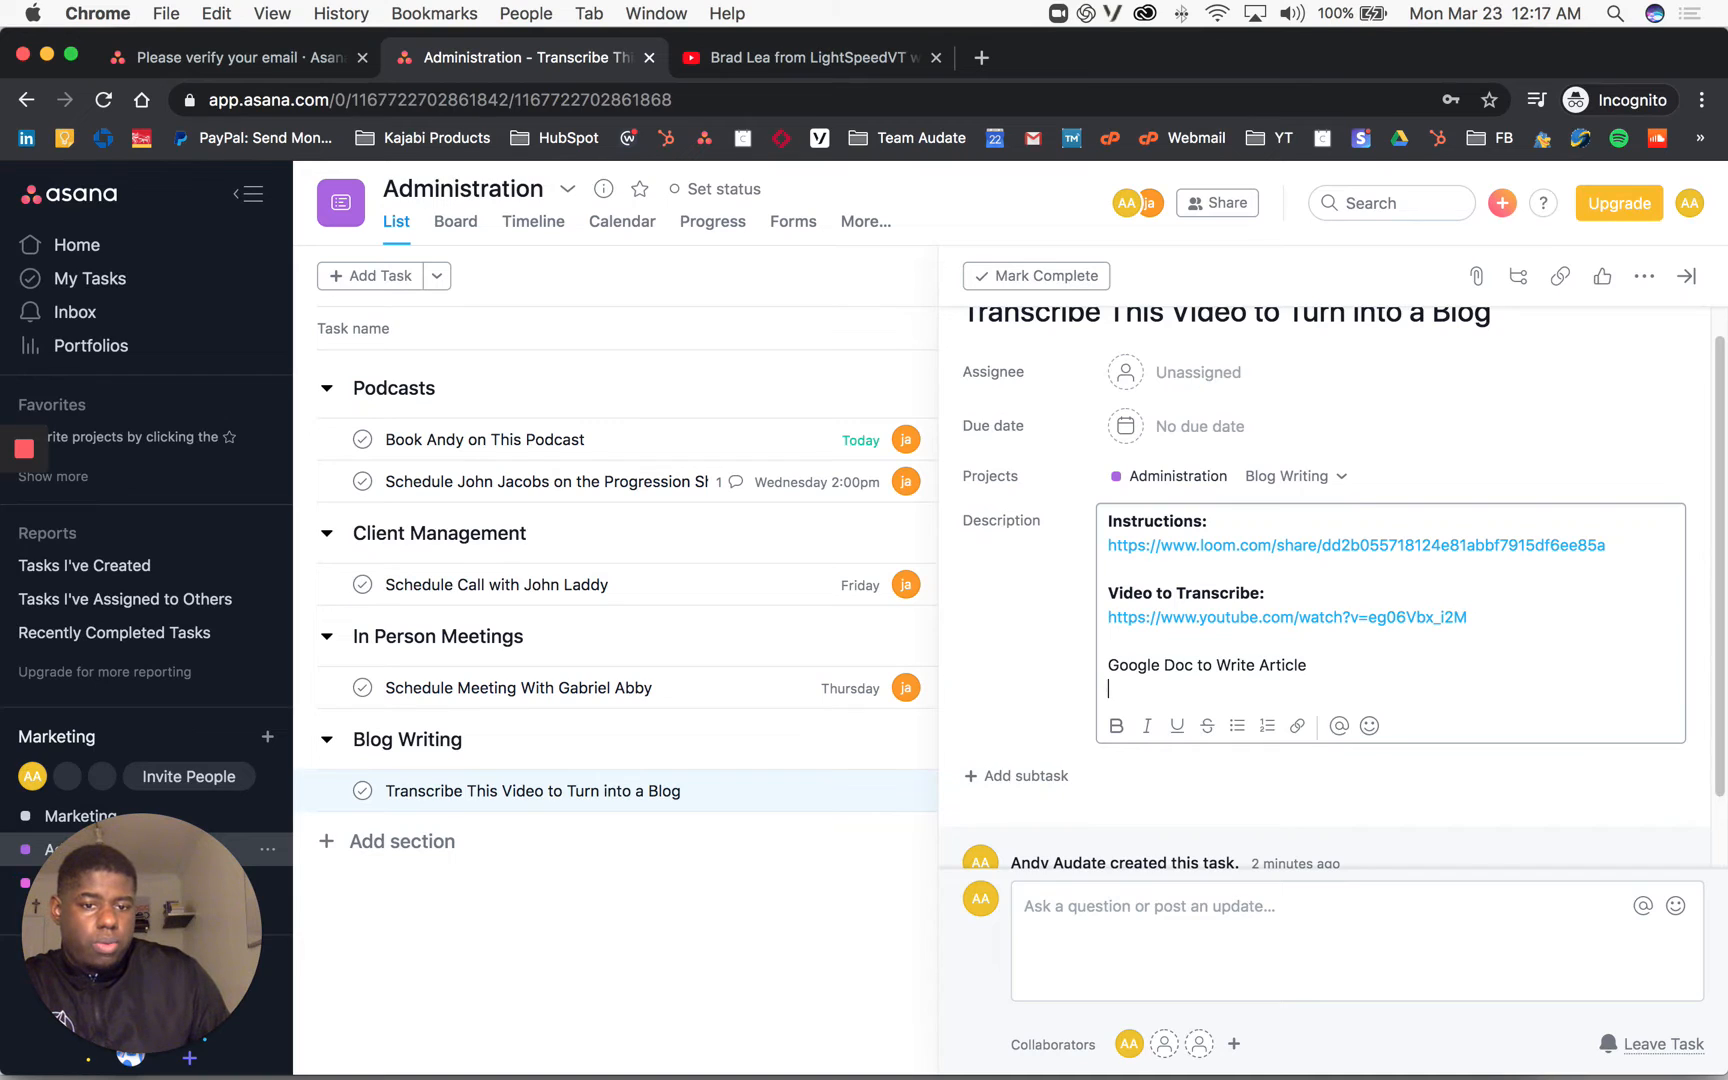
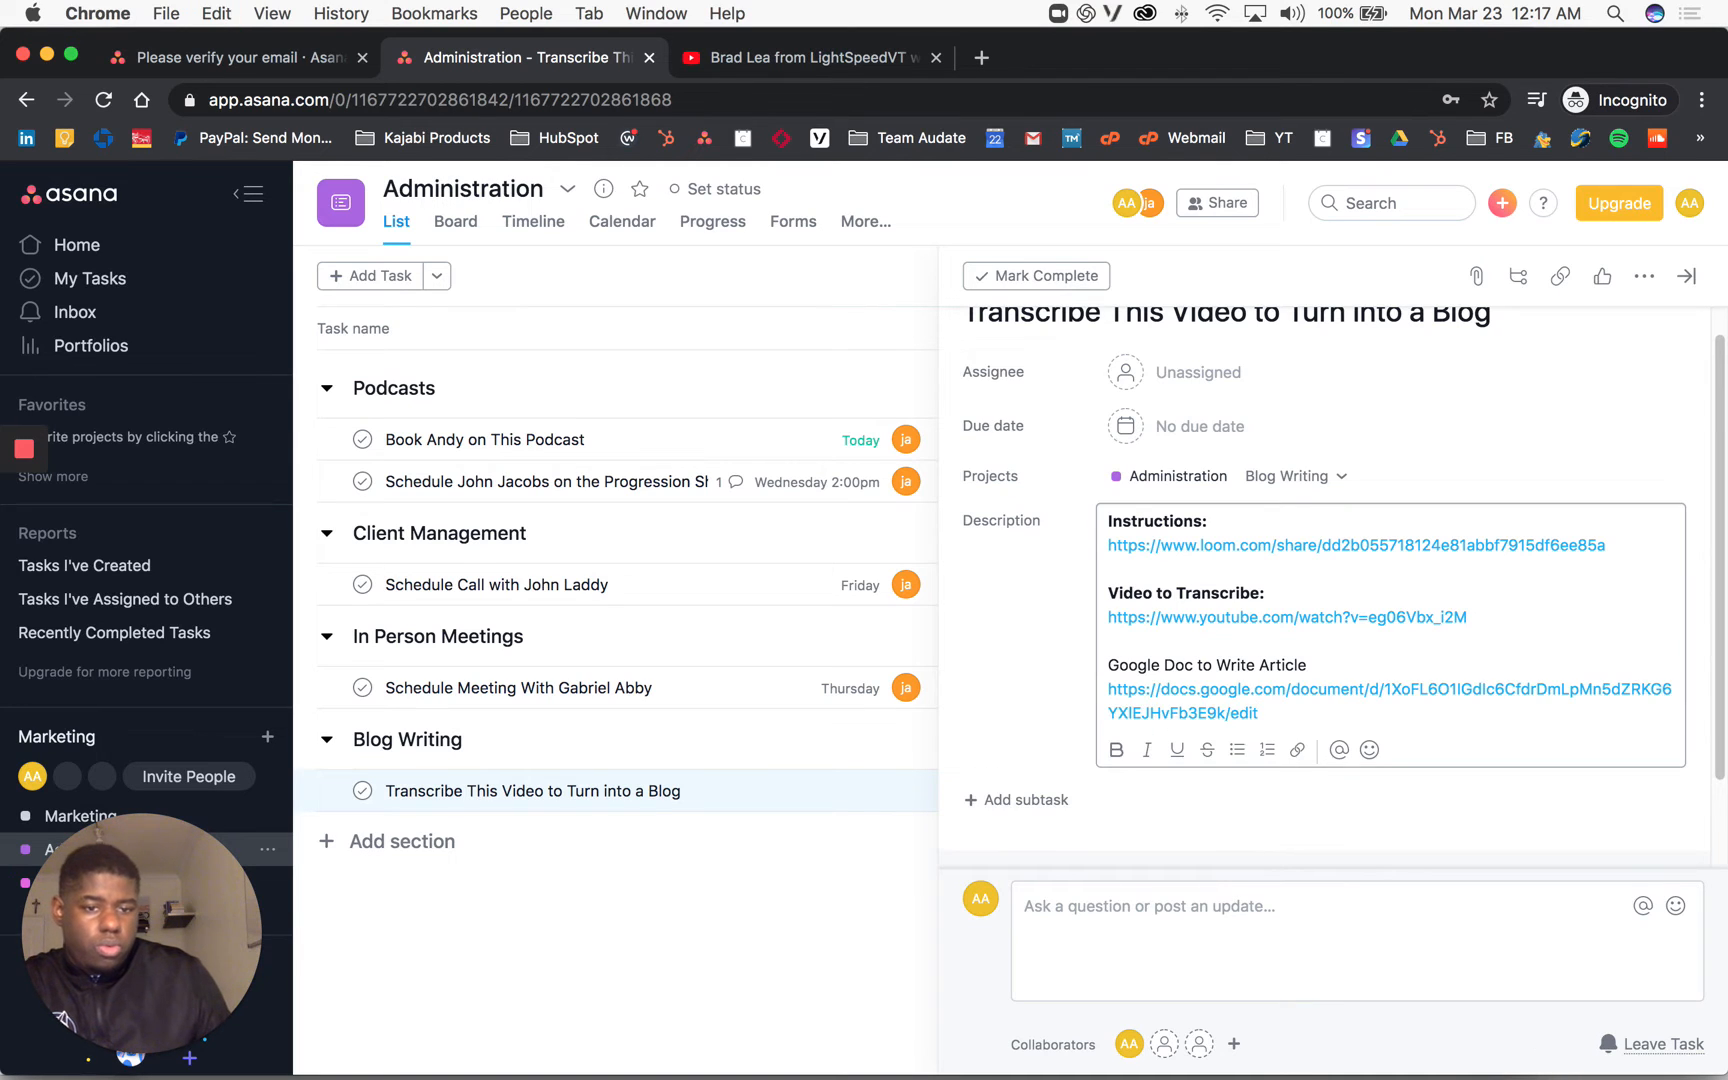
double_click(1126, 665)
left_click_drag(1308, 665, 1085, 680)
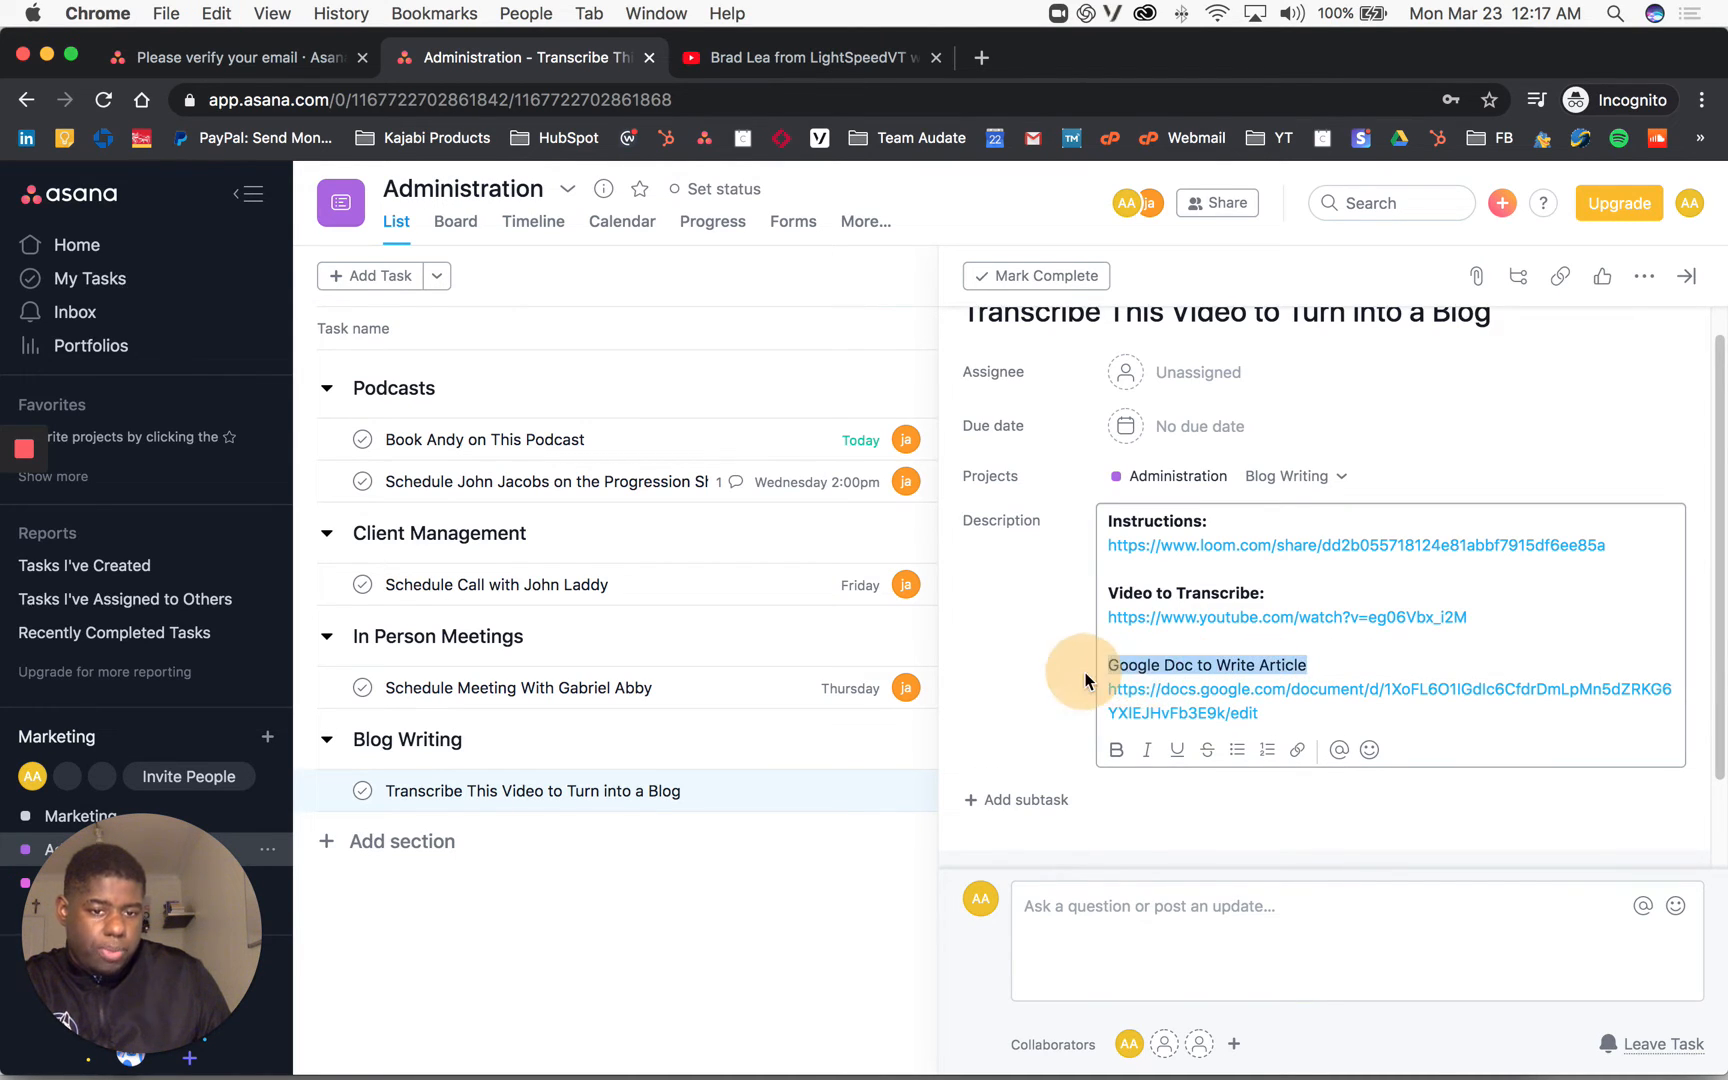
left_click(648, 909)
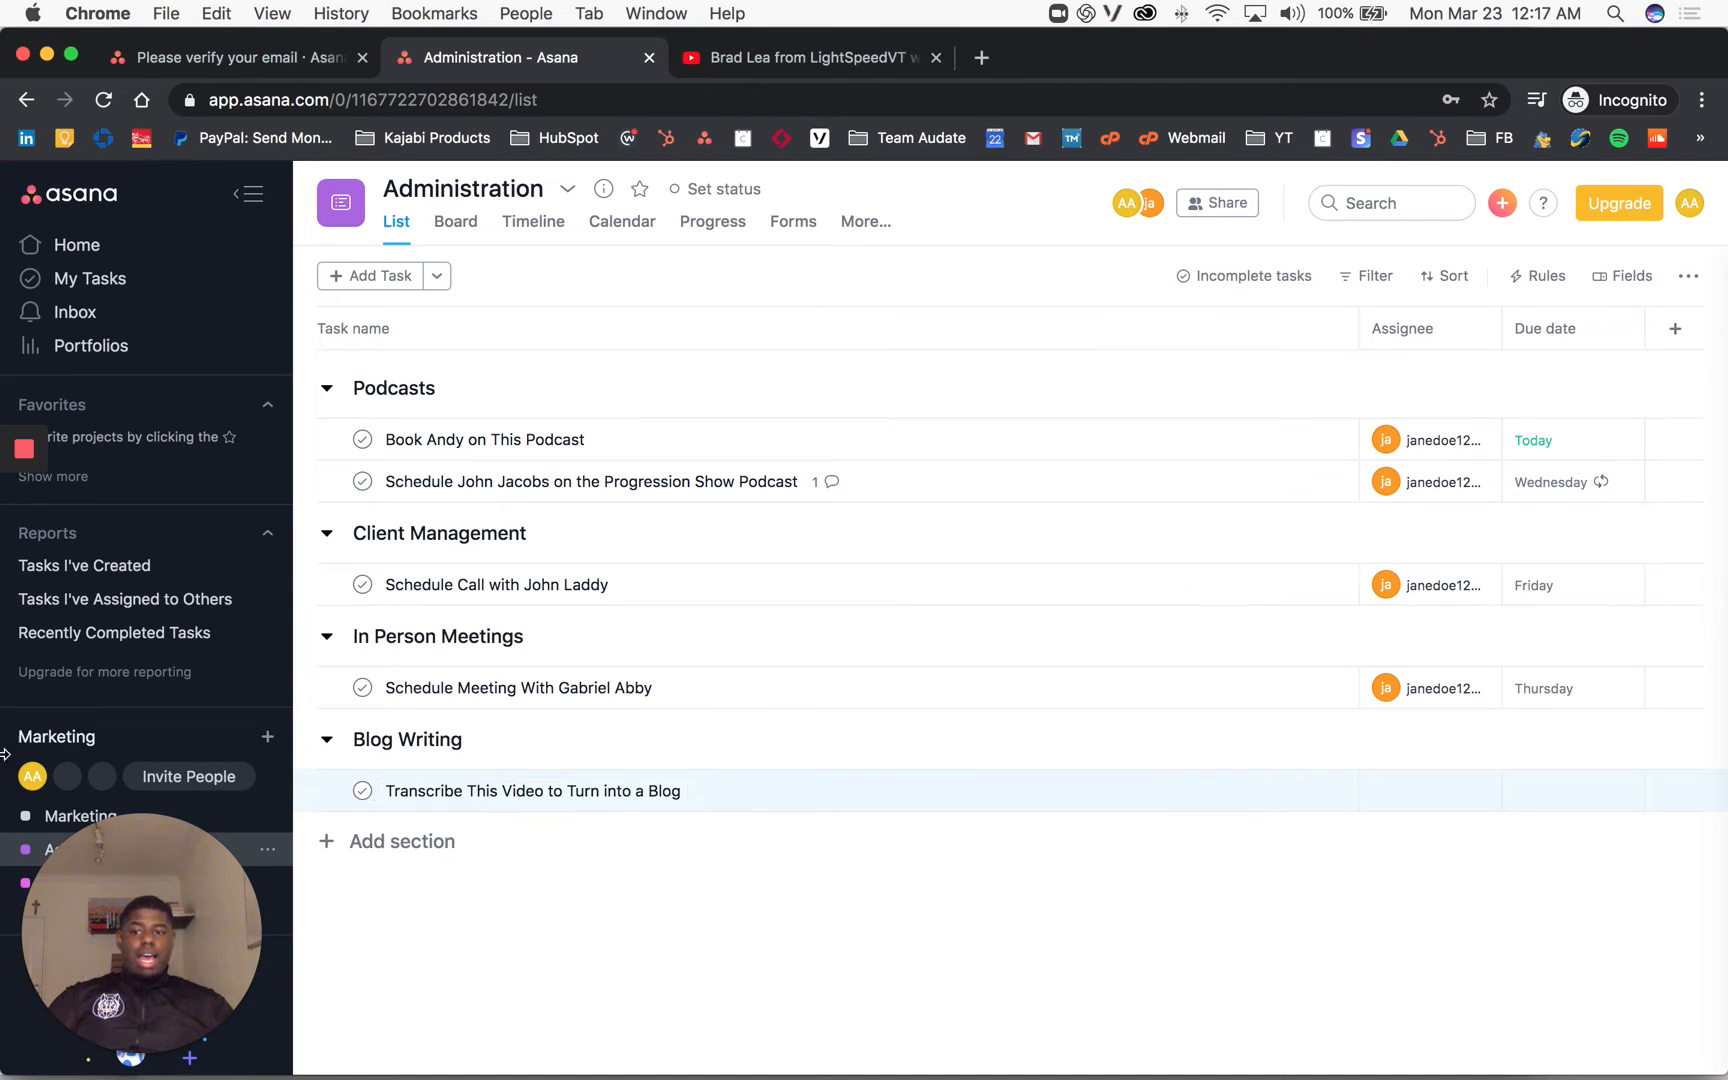
Step: Box the Blog Writing task row with Loom's pen, then open the Transcribe This Video task
mouse_move(4, 558)
left_click(22, 598)
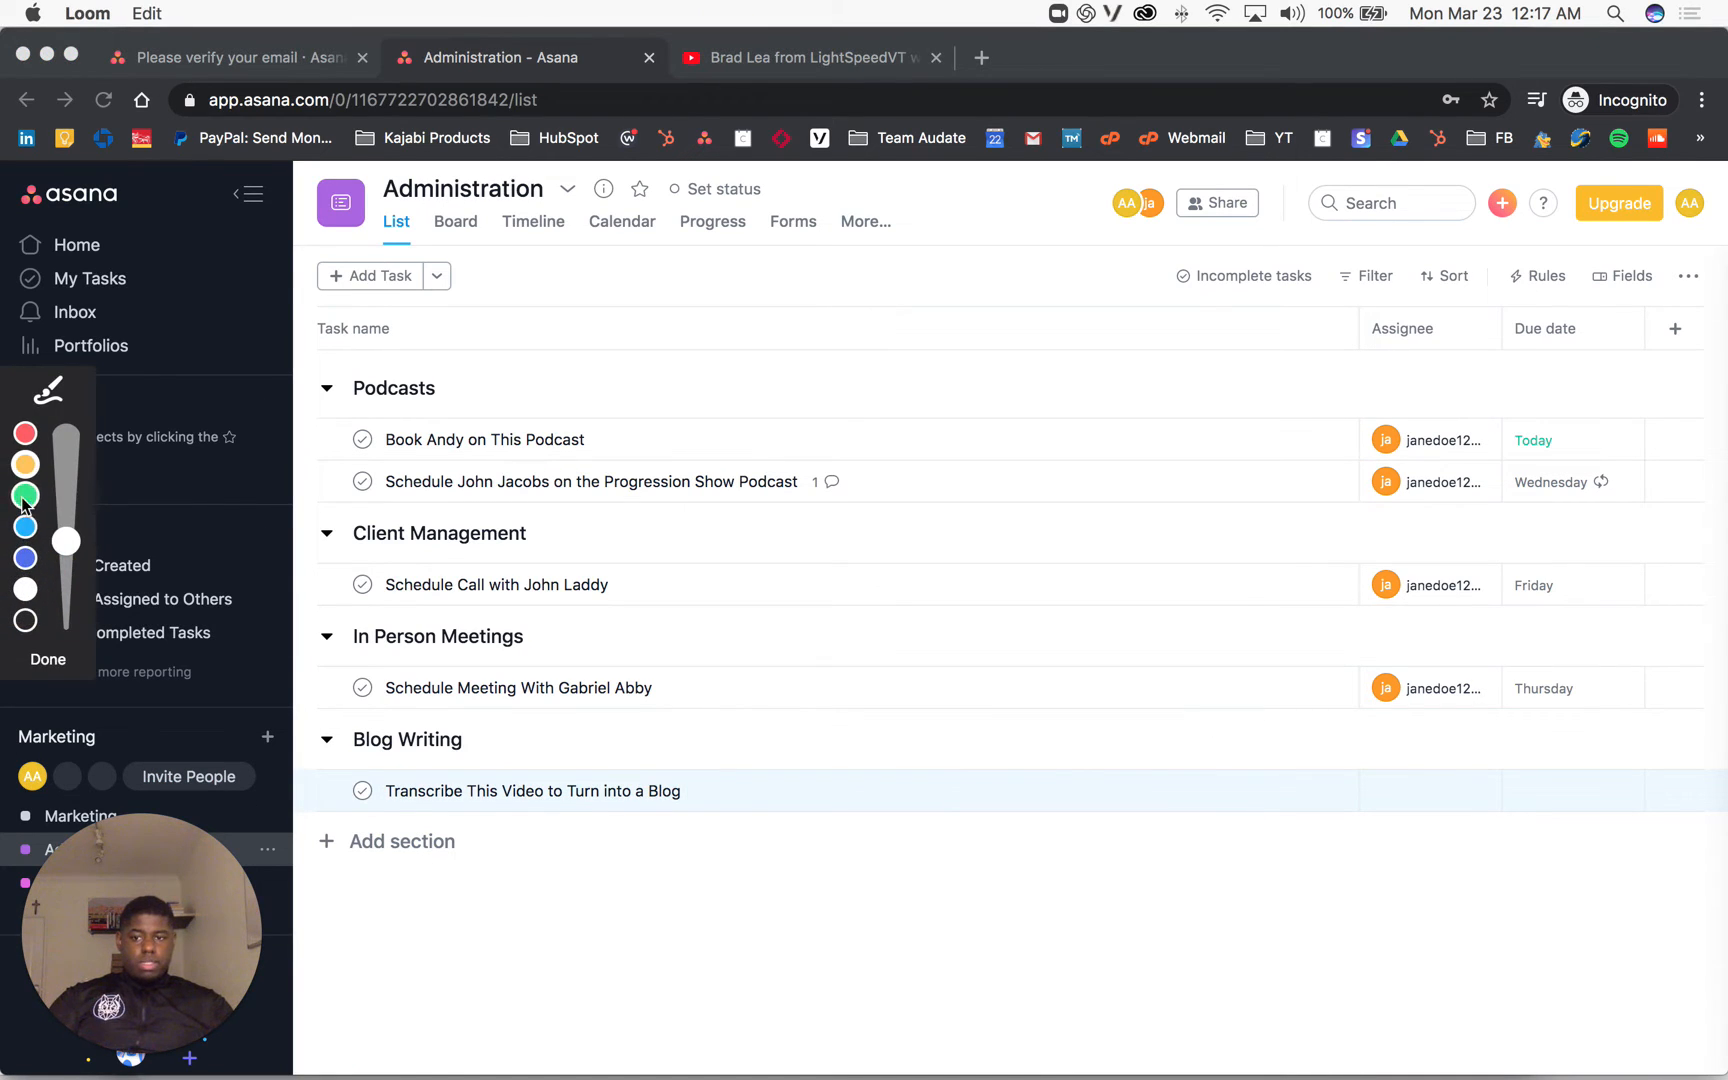
left_click_drag(1306, 706, 1408, 910)
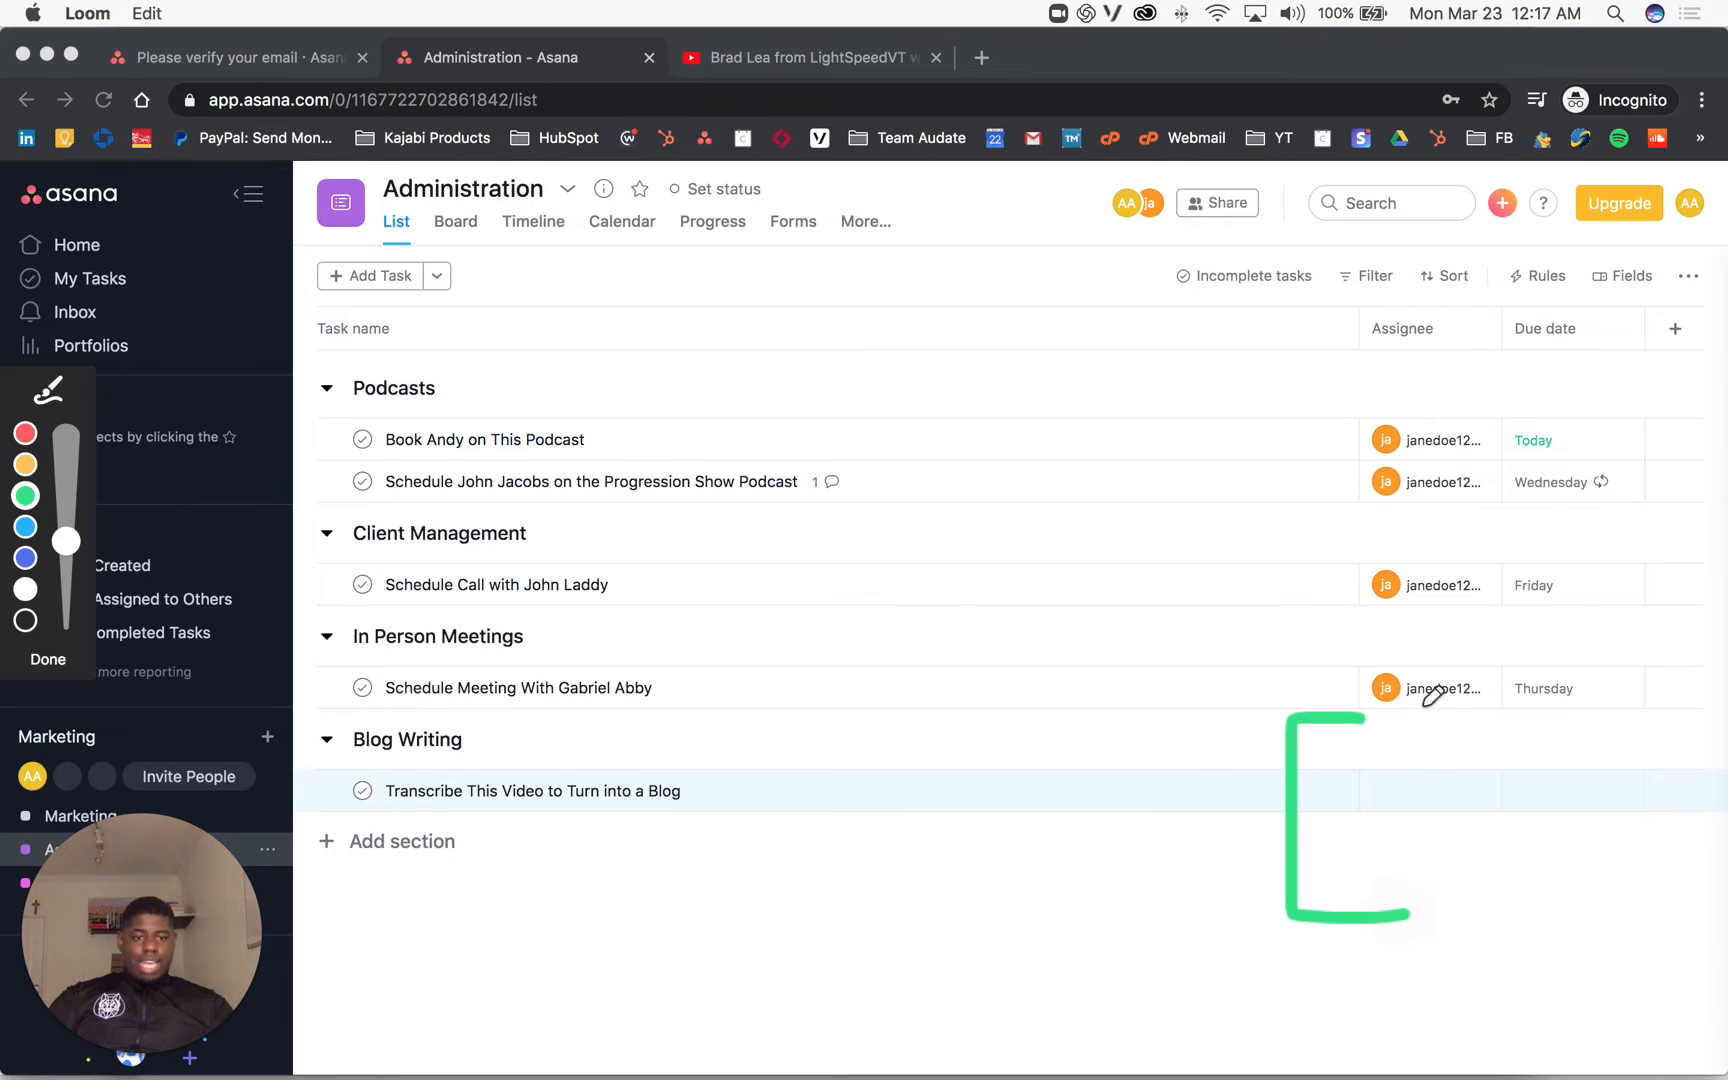
mouse_move(1388, 693)
left_mouse_down()
mouse_move(1522, 785)
mouse_move(1437, 918)
left_mouse_up()
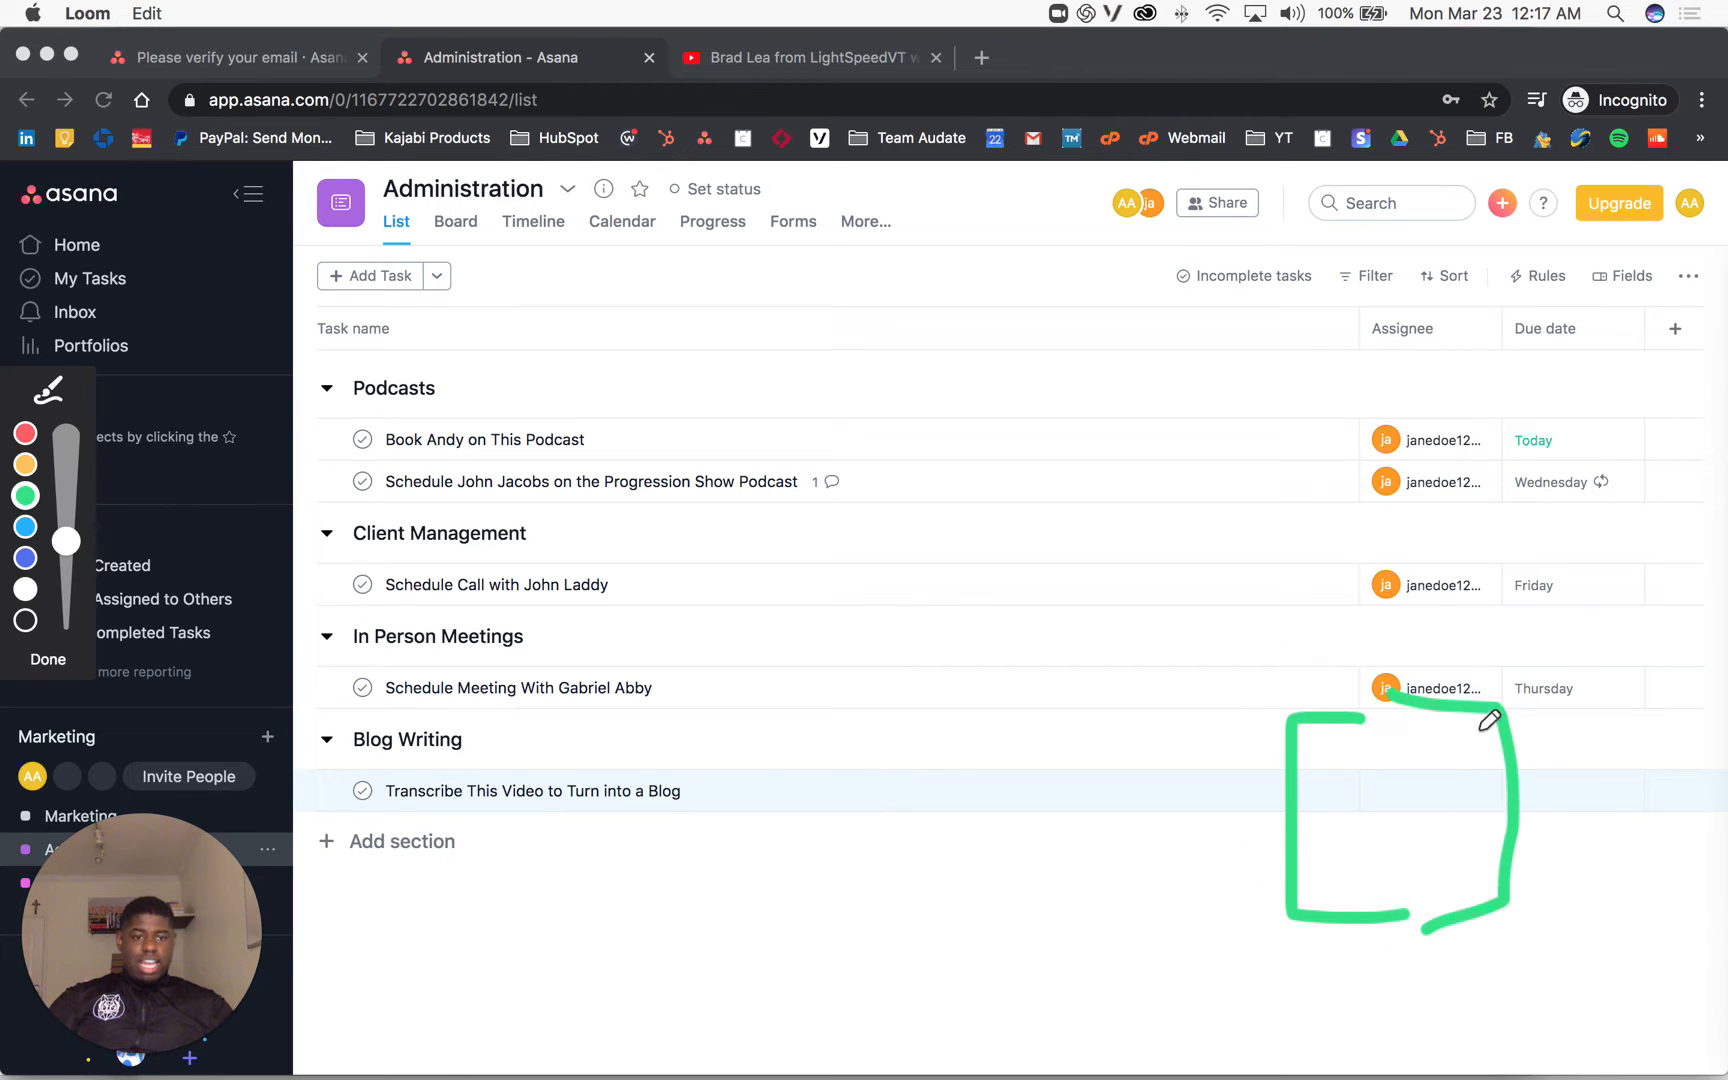
left_click_drag(1497, 785, 1590, 935)
mouse_move(1603, 712)
left_mouse_down()
mouse_move(1630, 712)
mouse_move(1686, 930)
mouse_move(1608, 945)
left_mouse_up()
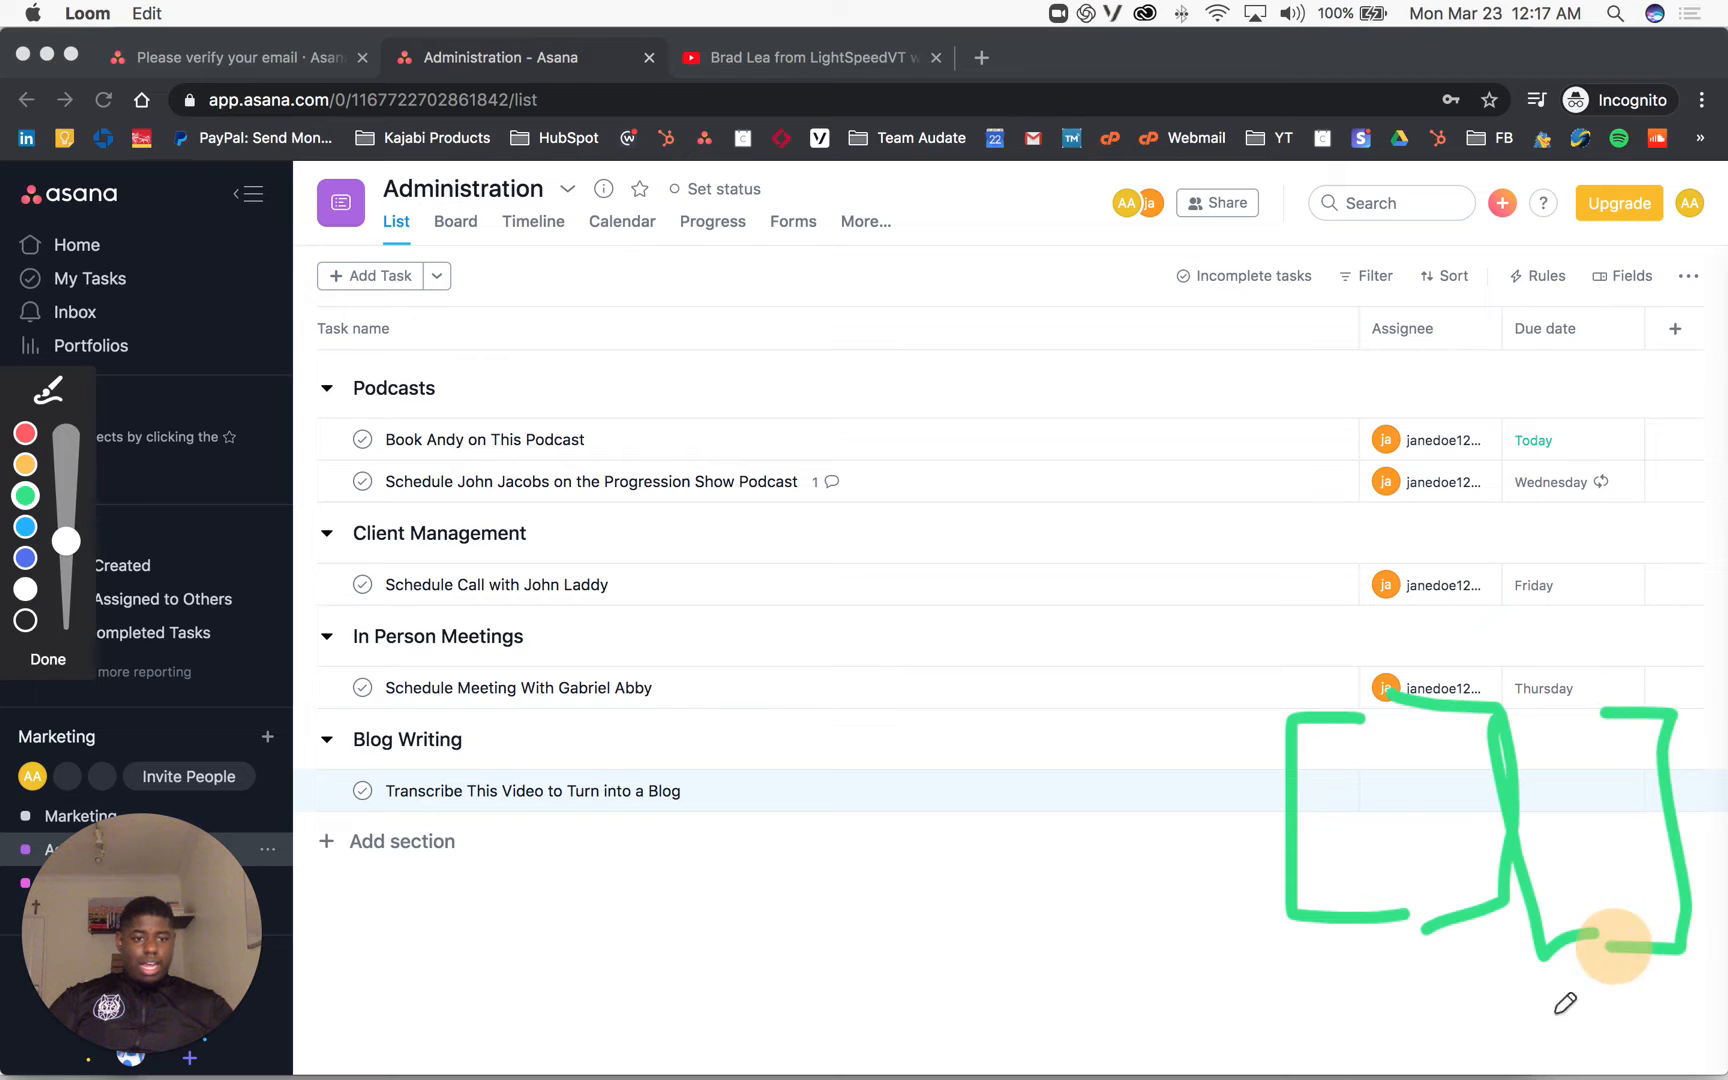
left_click(47, 659)
left_click(1320, 800)
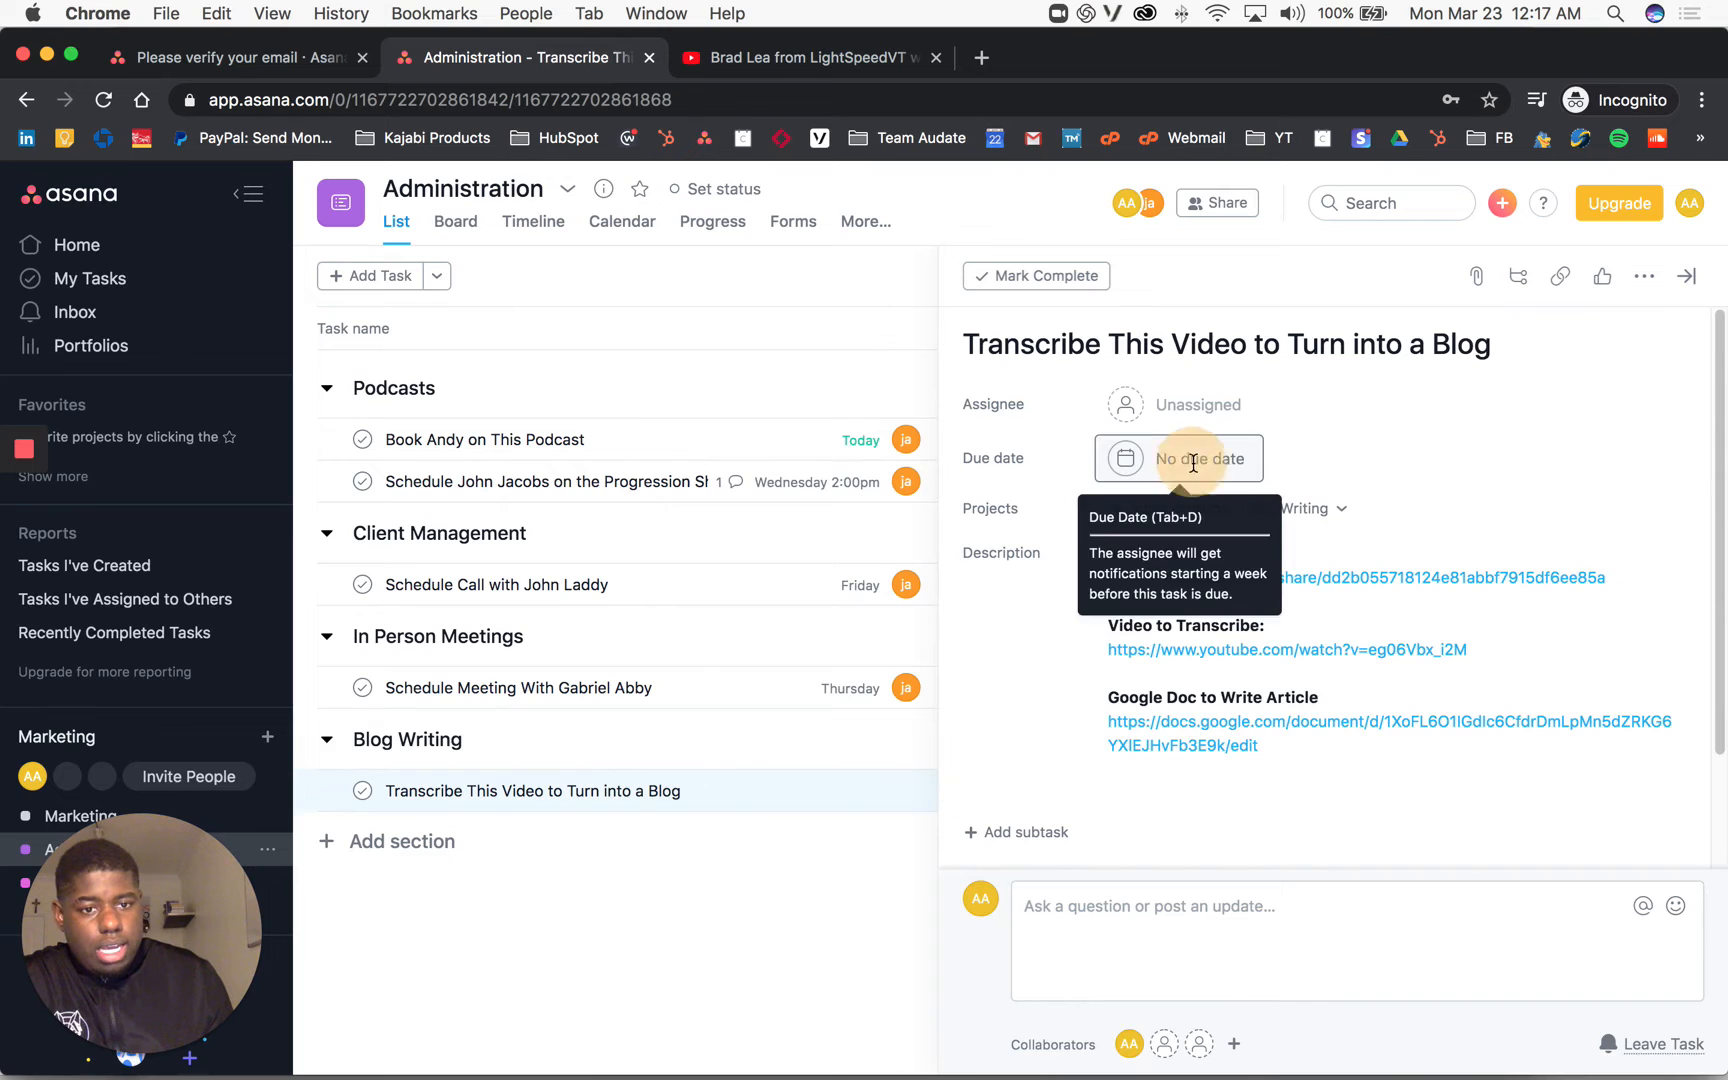
Step: Set the blog task due Friday the 27th, assign it to the teammate, and close it
left_click(1195, 460)
left_click(1330, 693)
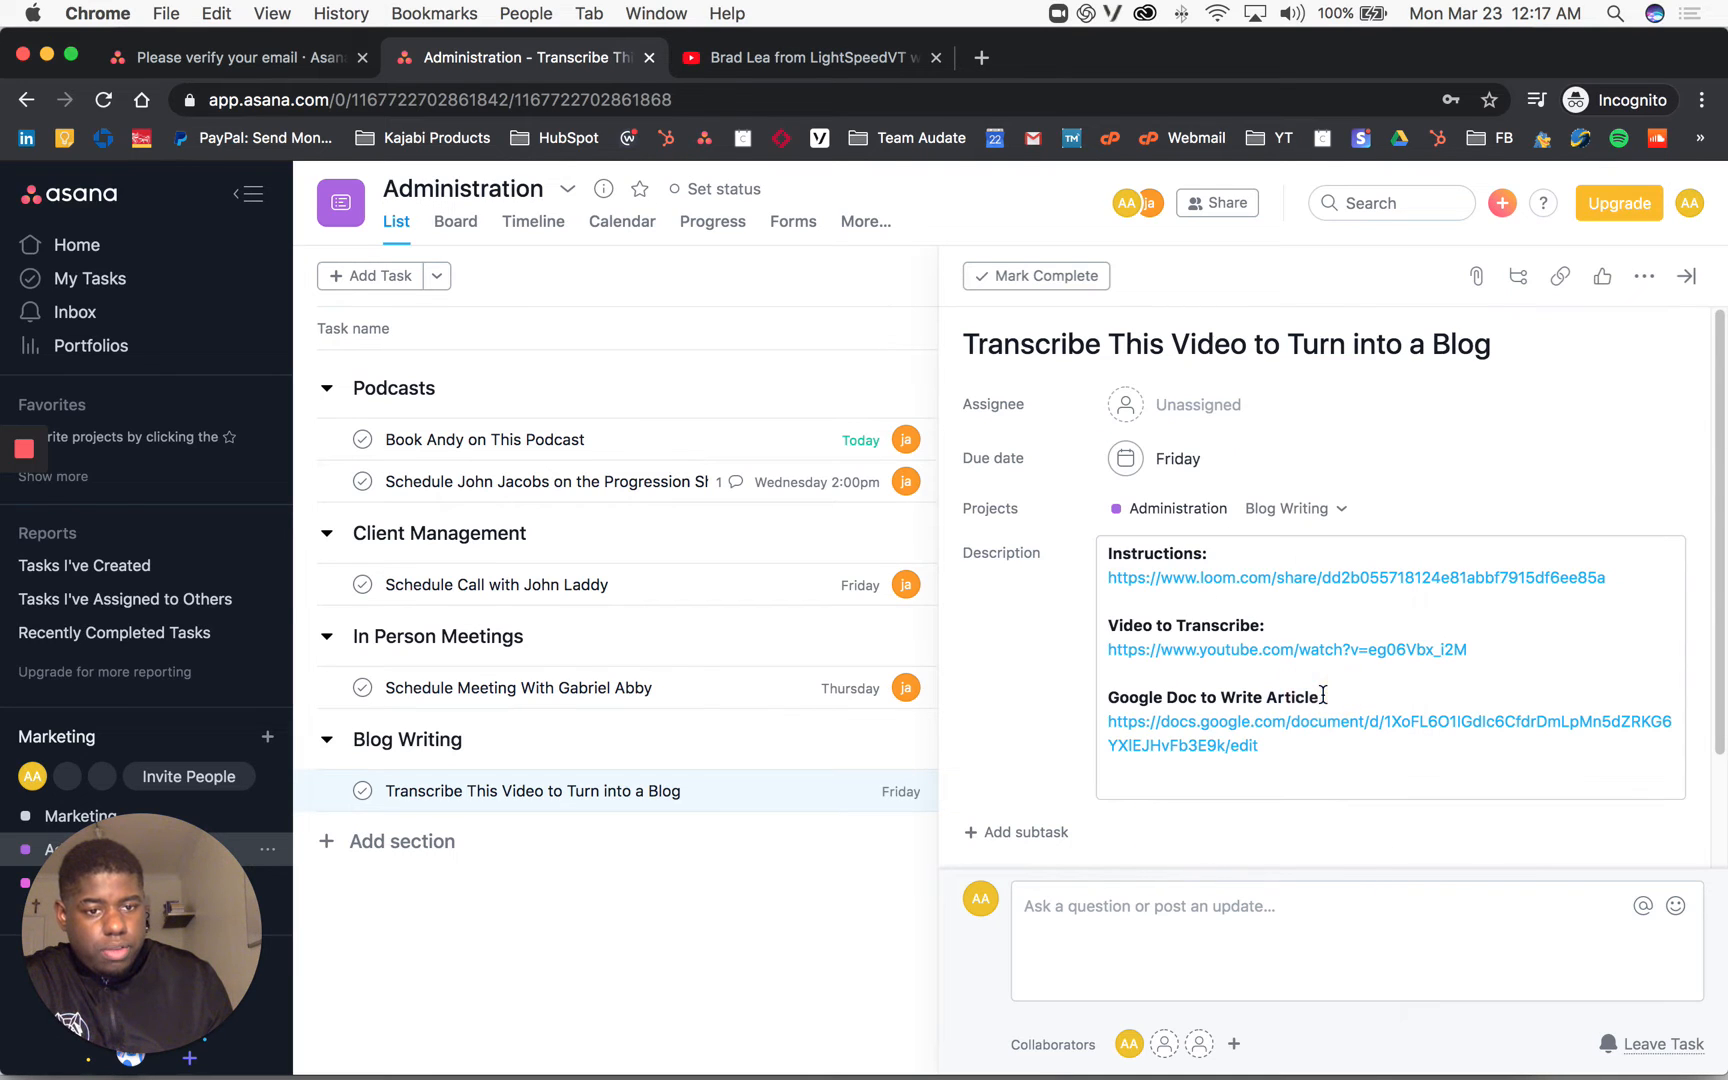
left_click(1161, 410)
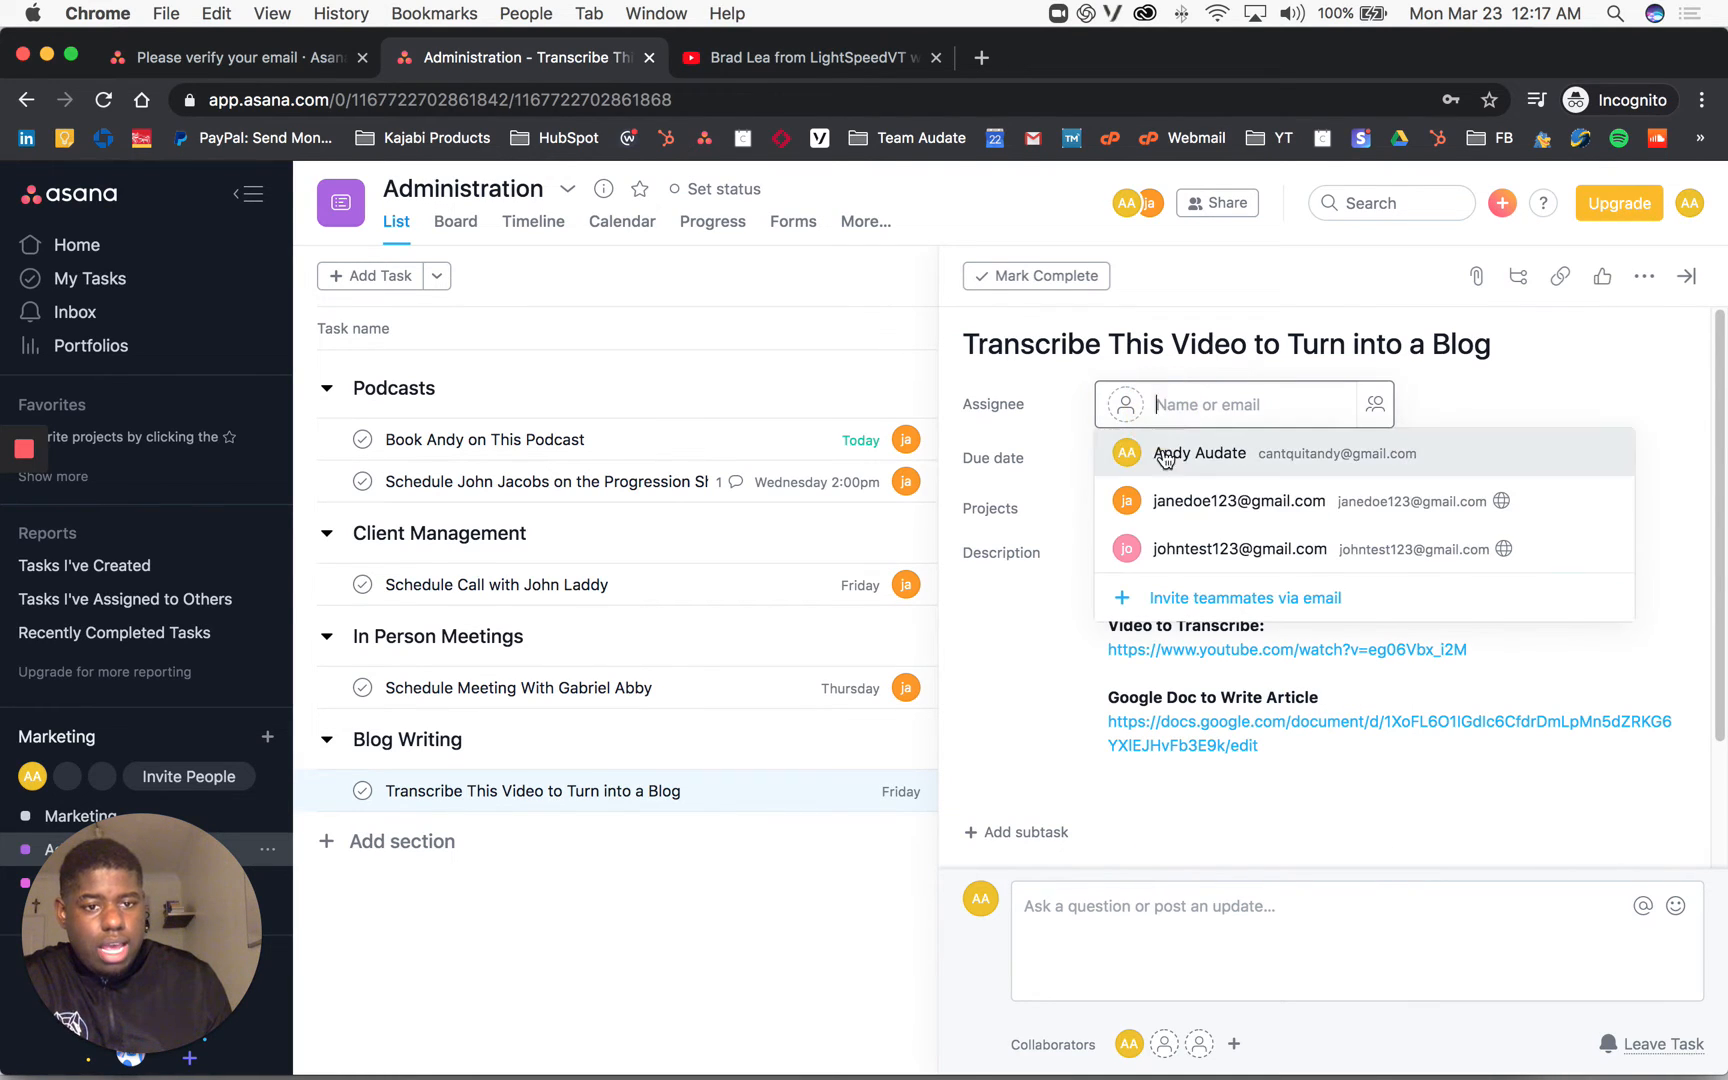
left_click(1203, 513)
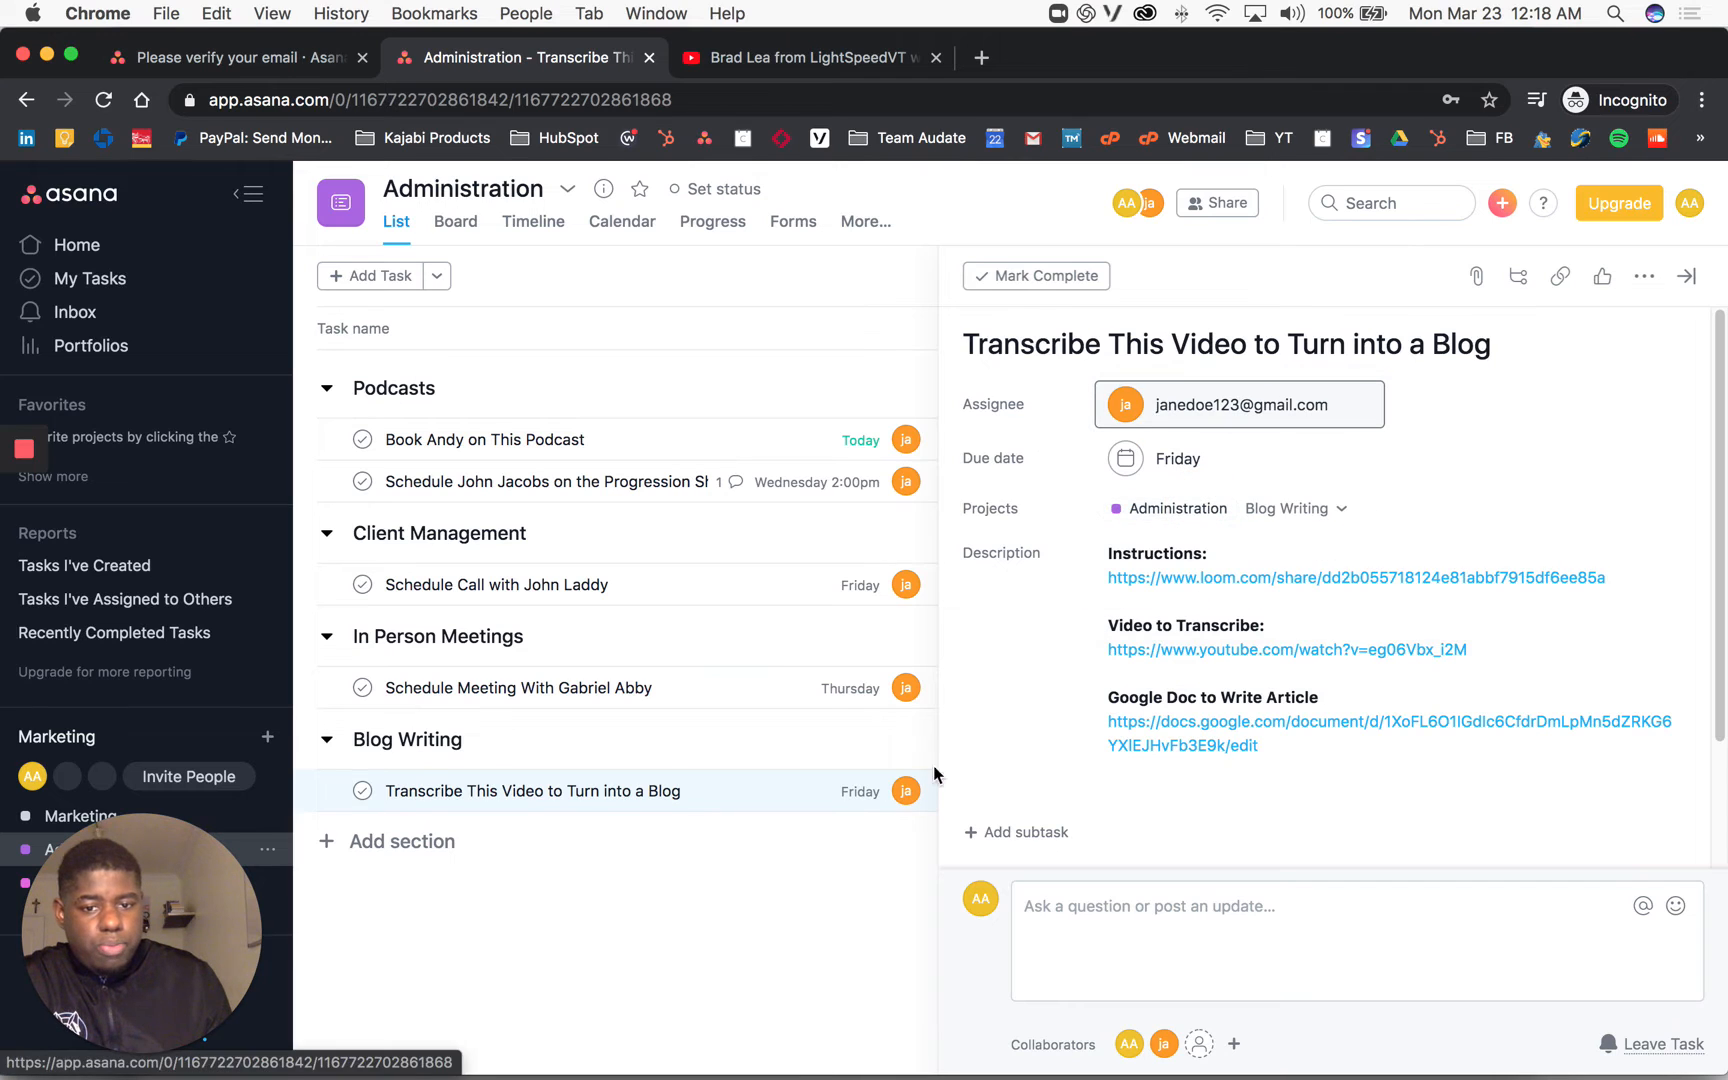
key("Escape")
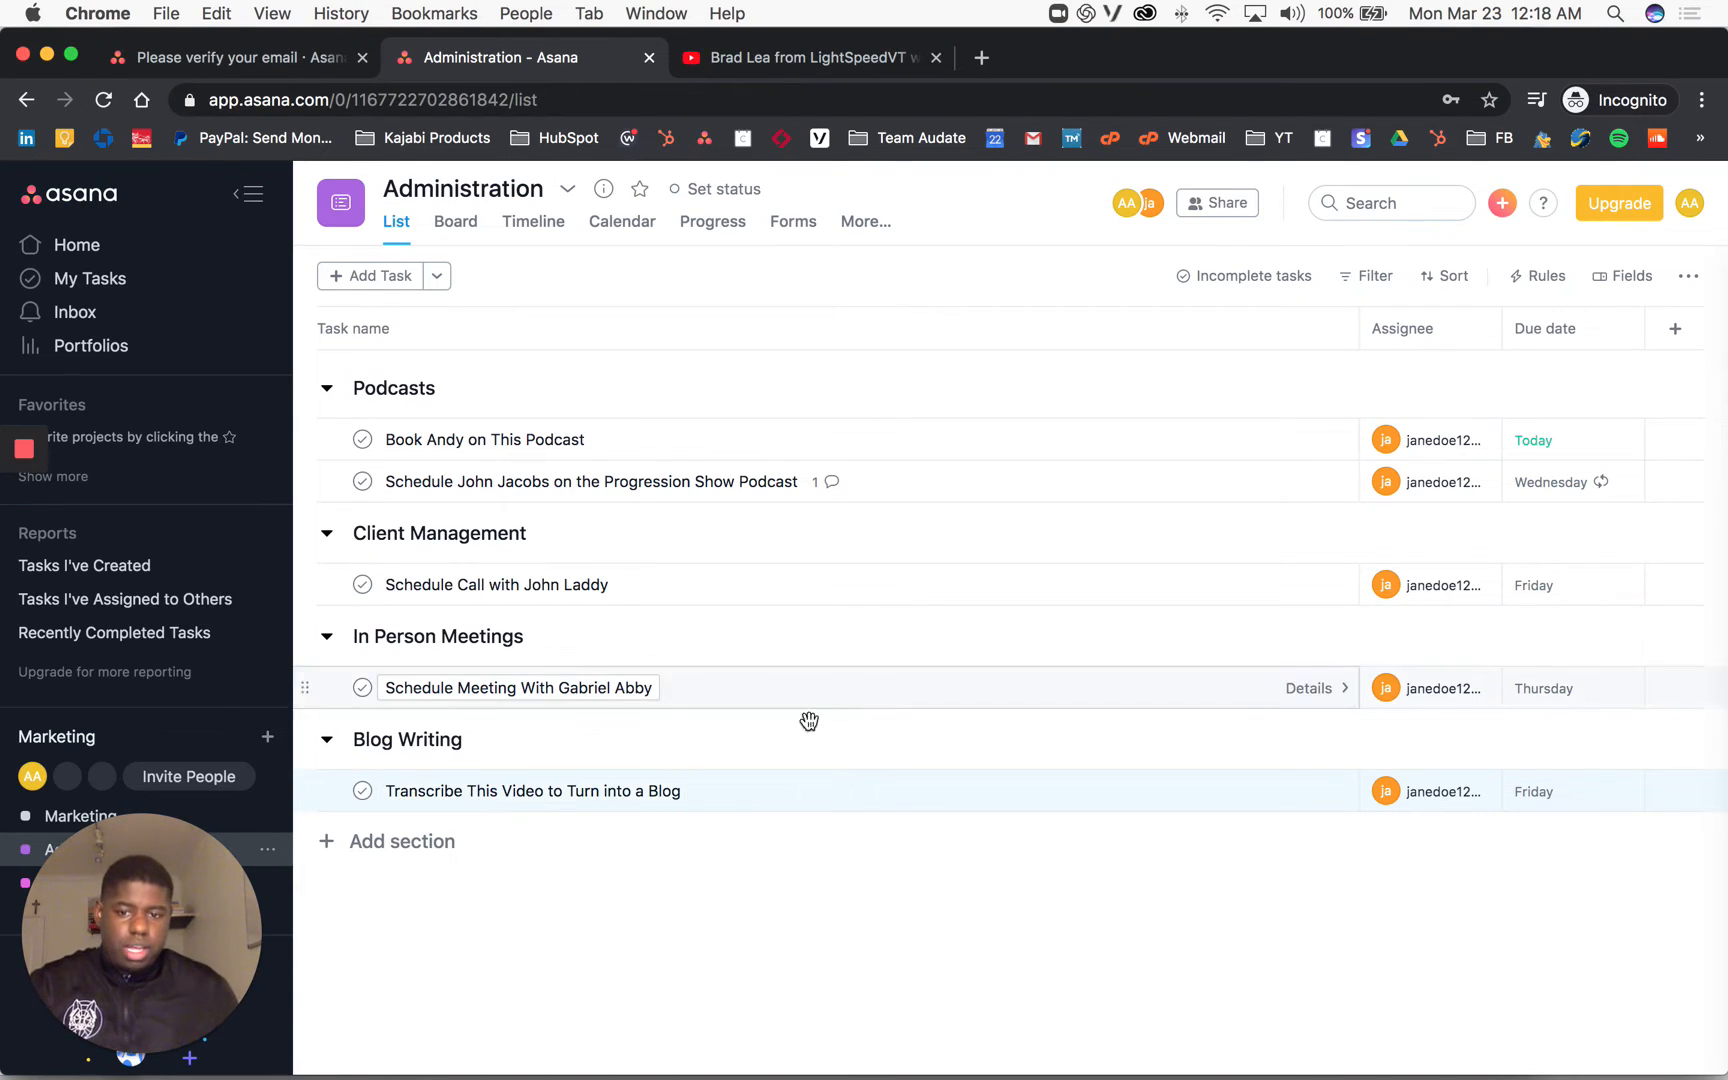
Step: Reopen the transcription task and open its YouTube link in a new tab
left_click(1281, 791)
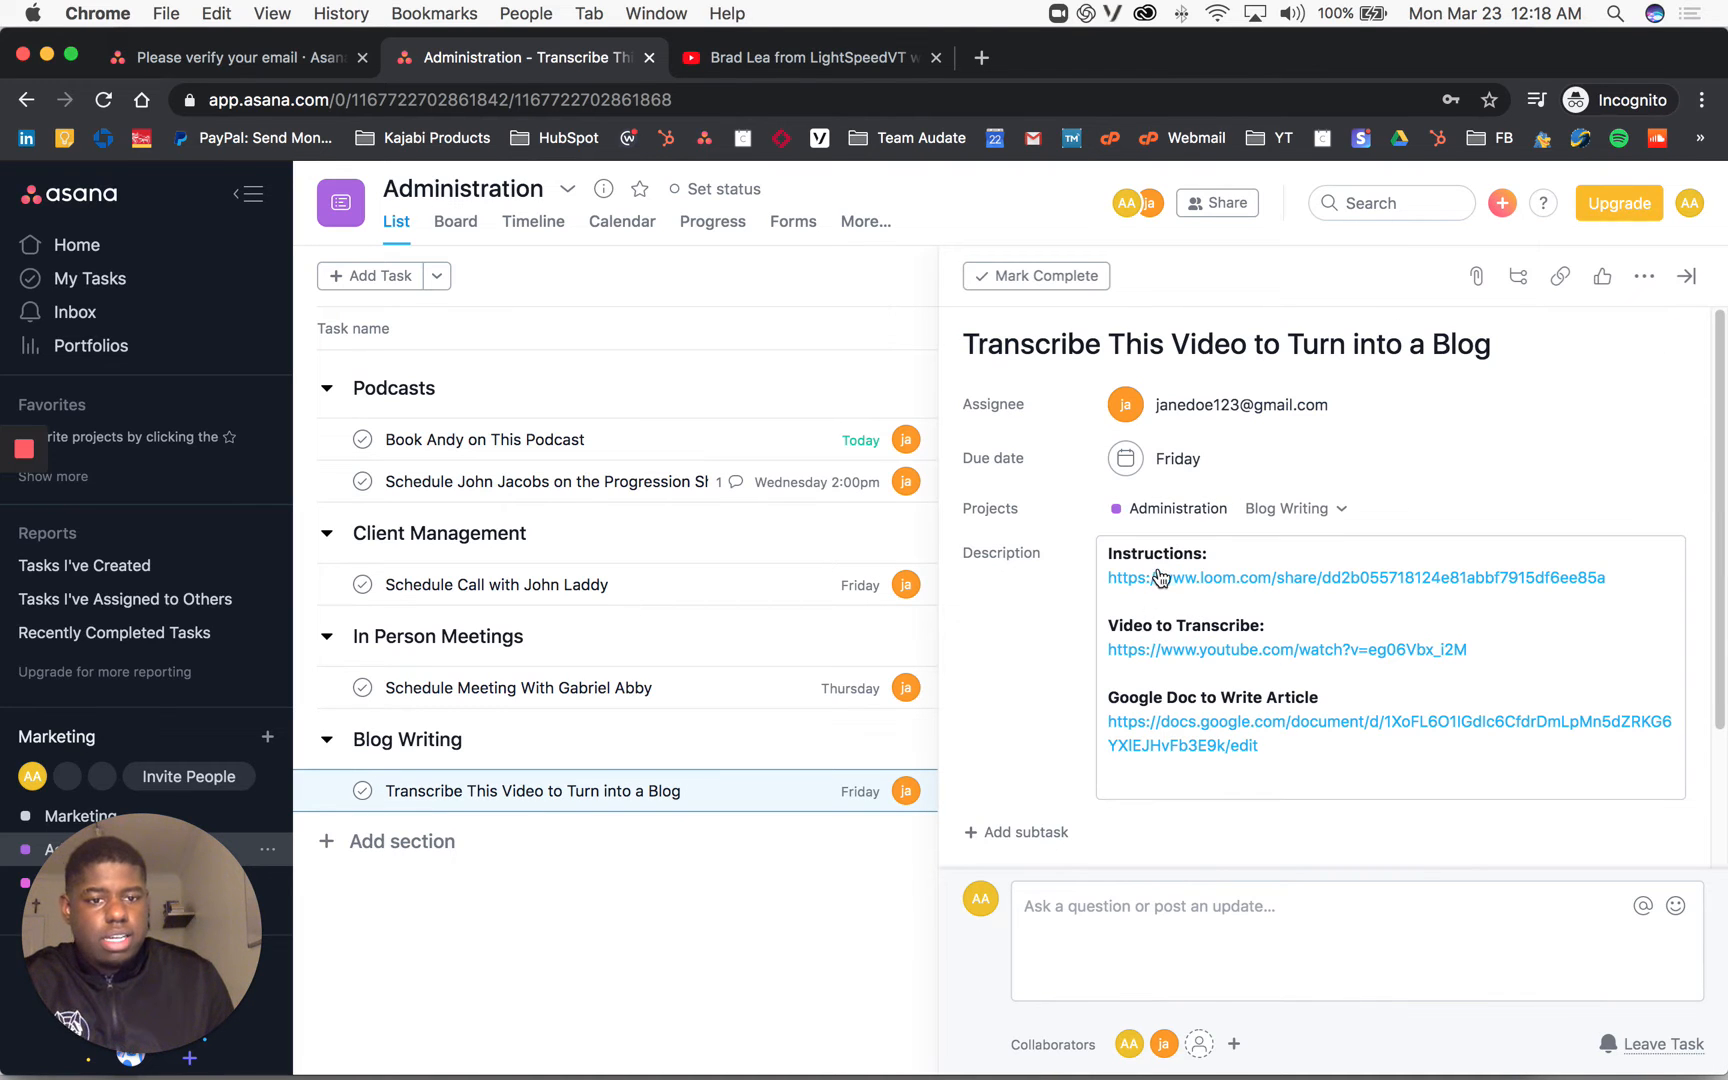
mouse_move(1164, 587)
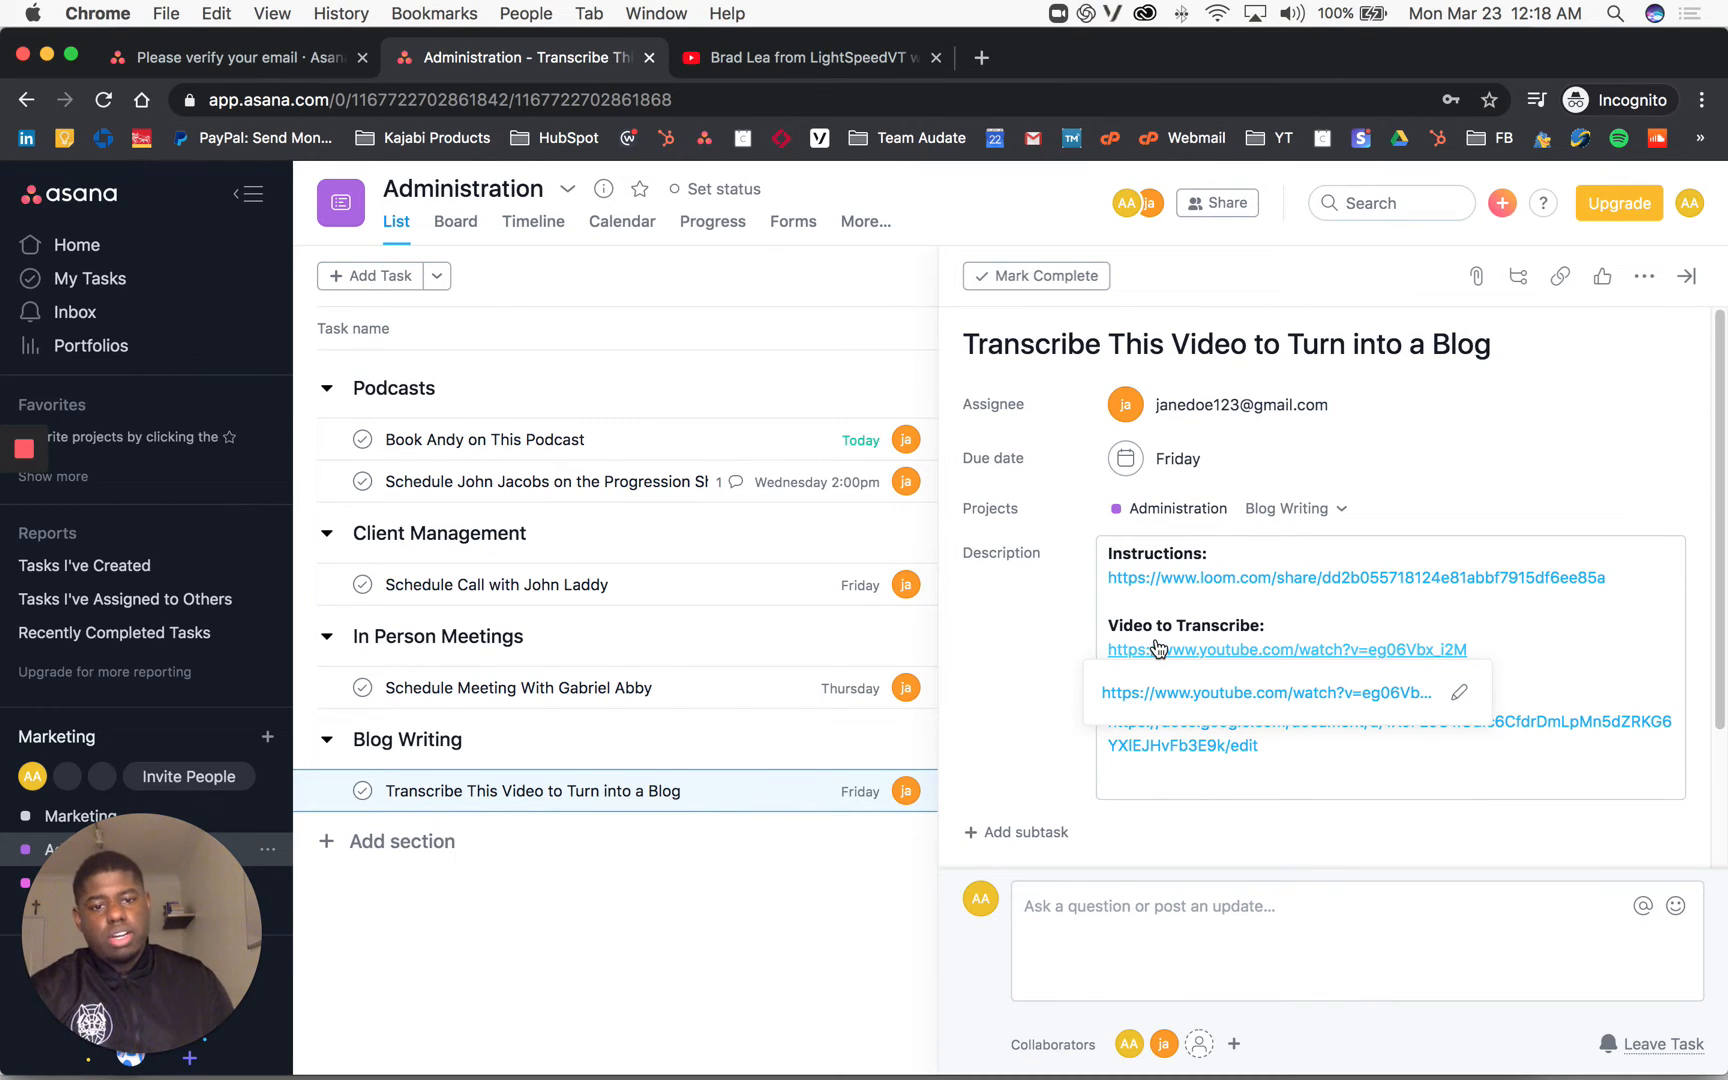
left_click(1157, 648)
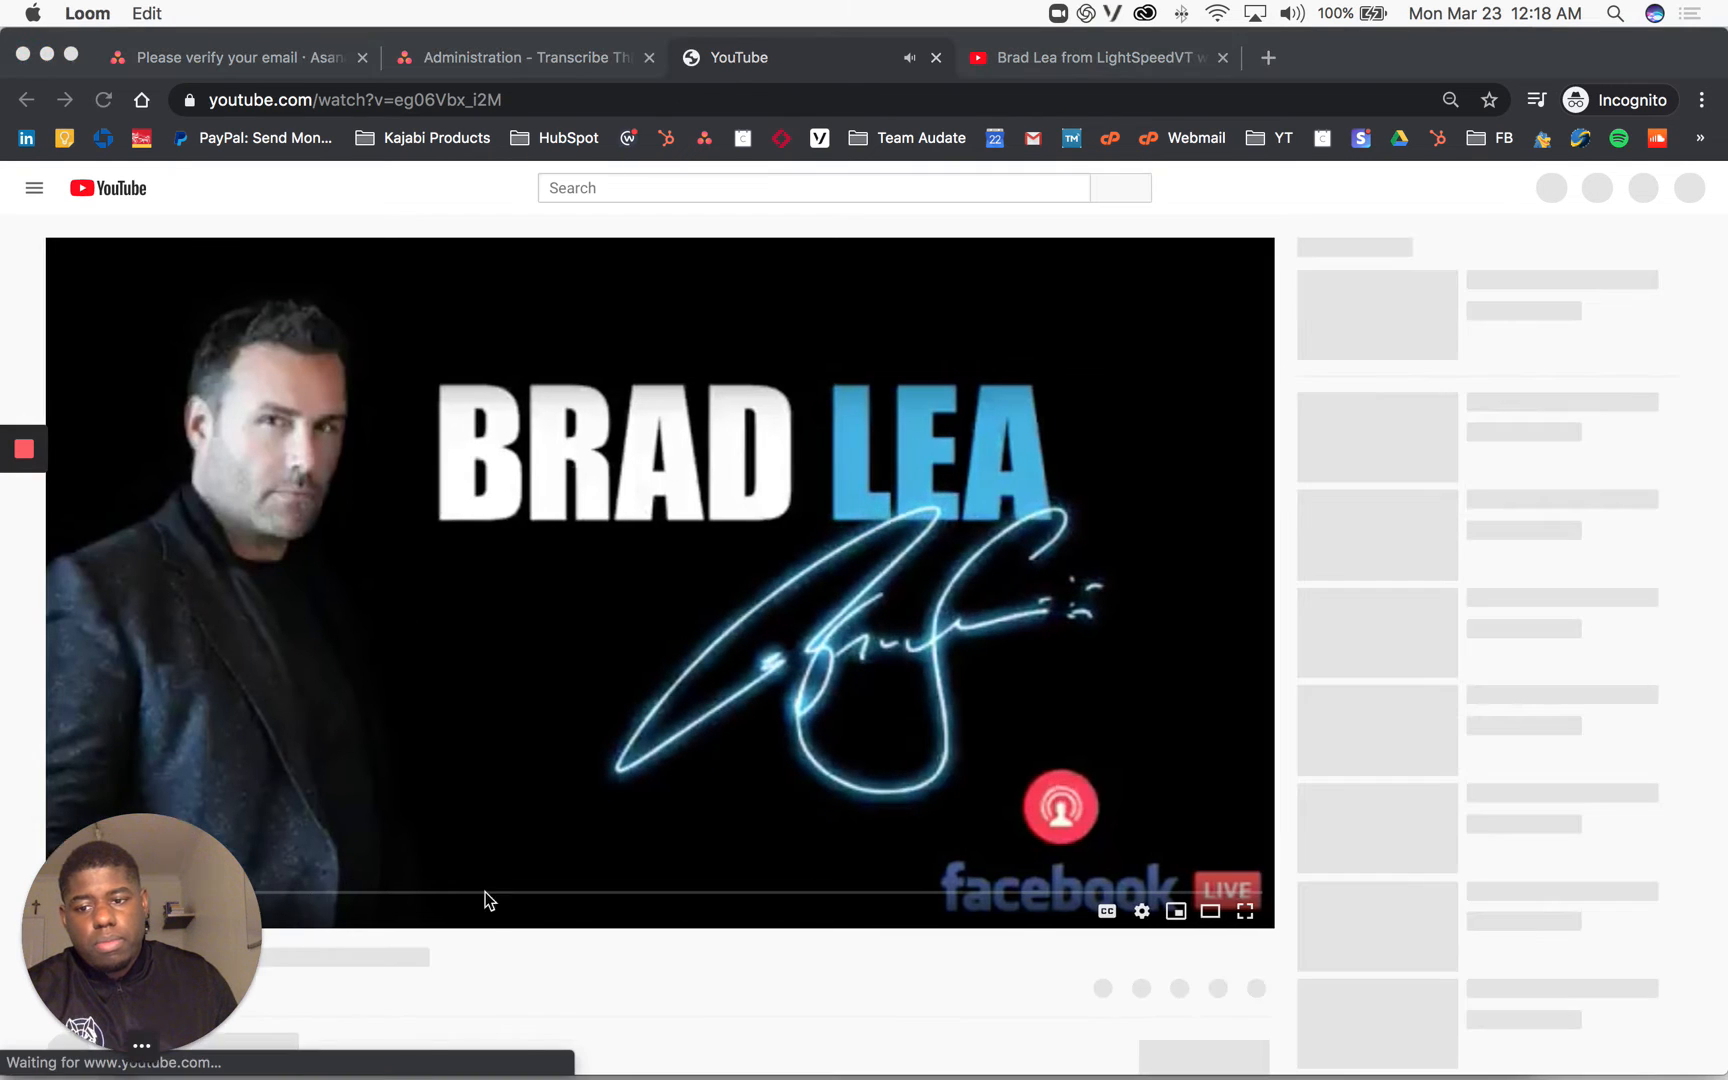
Step: Play the YouTube video briefly, skip ahead, pause it, and switch back to the Asana tab
left_click_drag(485, 900, 1545, 895)
left_click(99, 866)
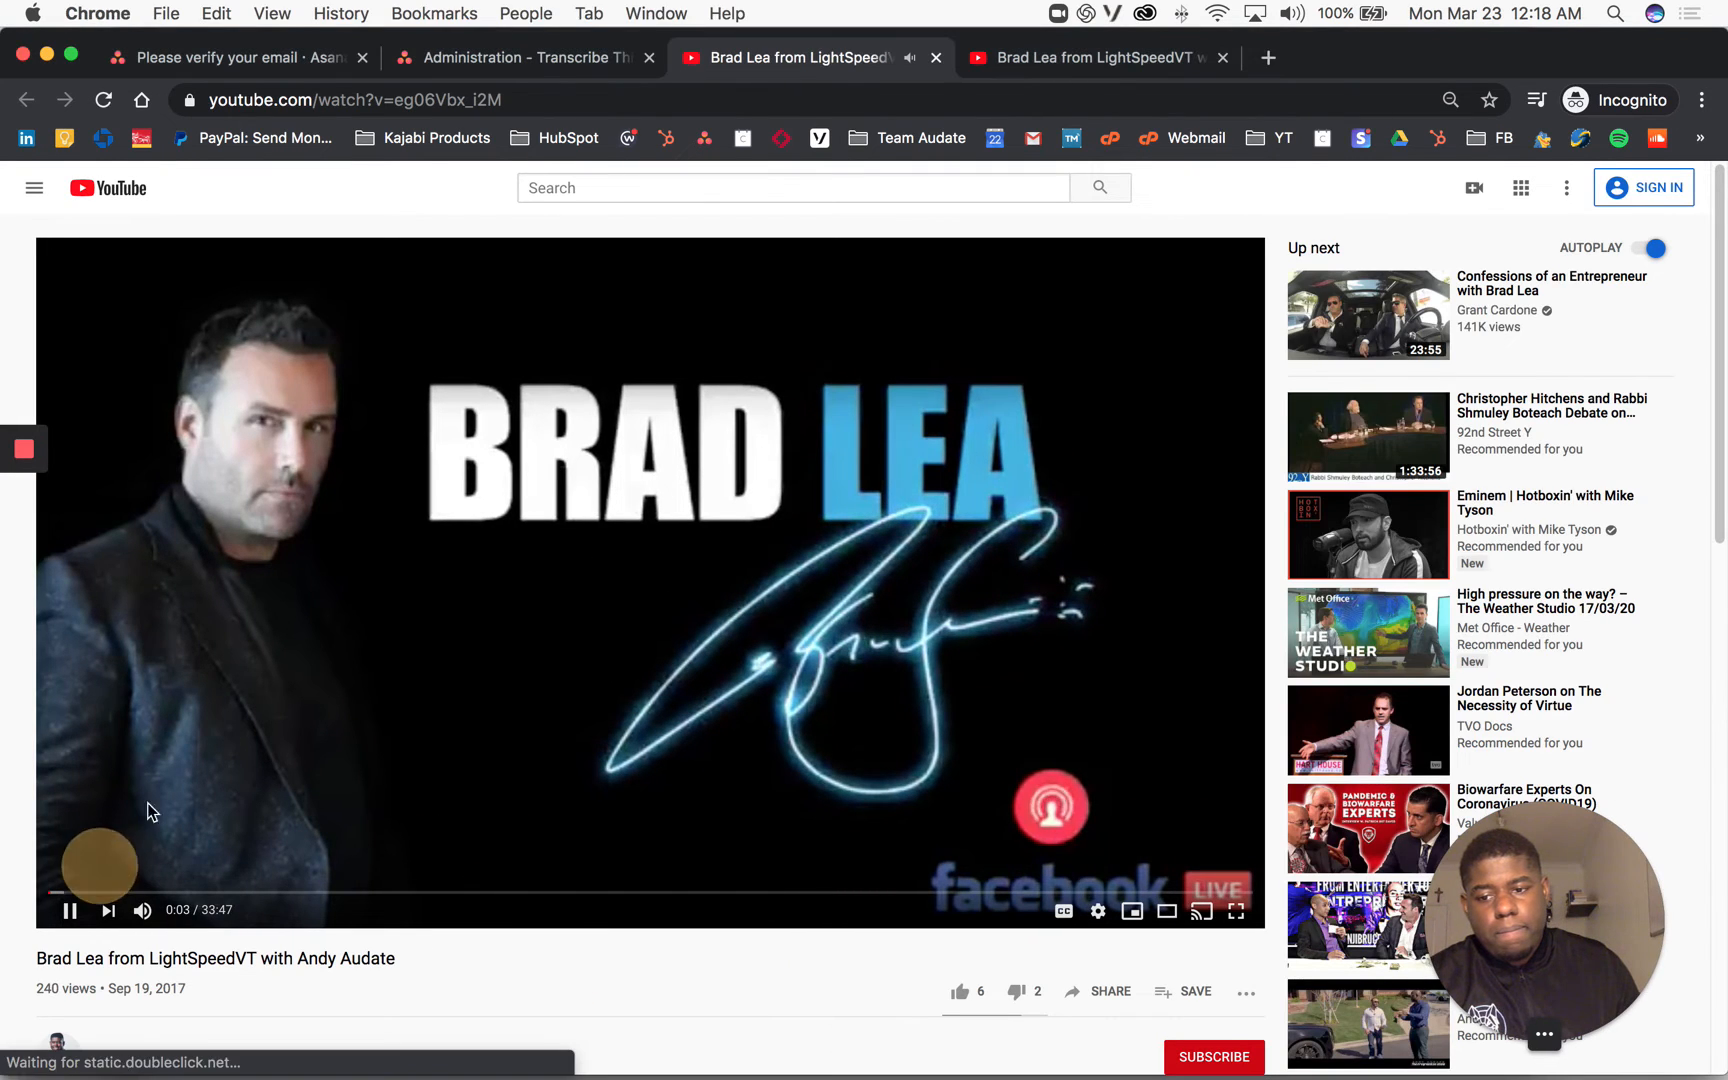
key("Right")
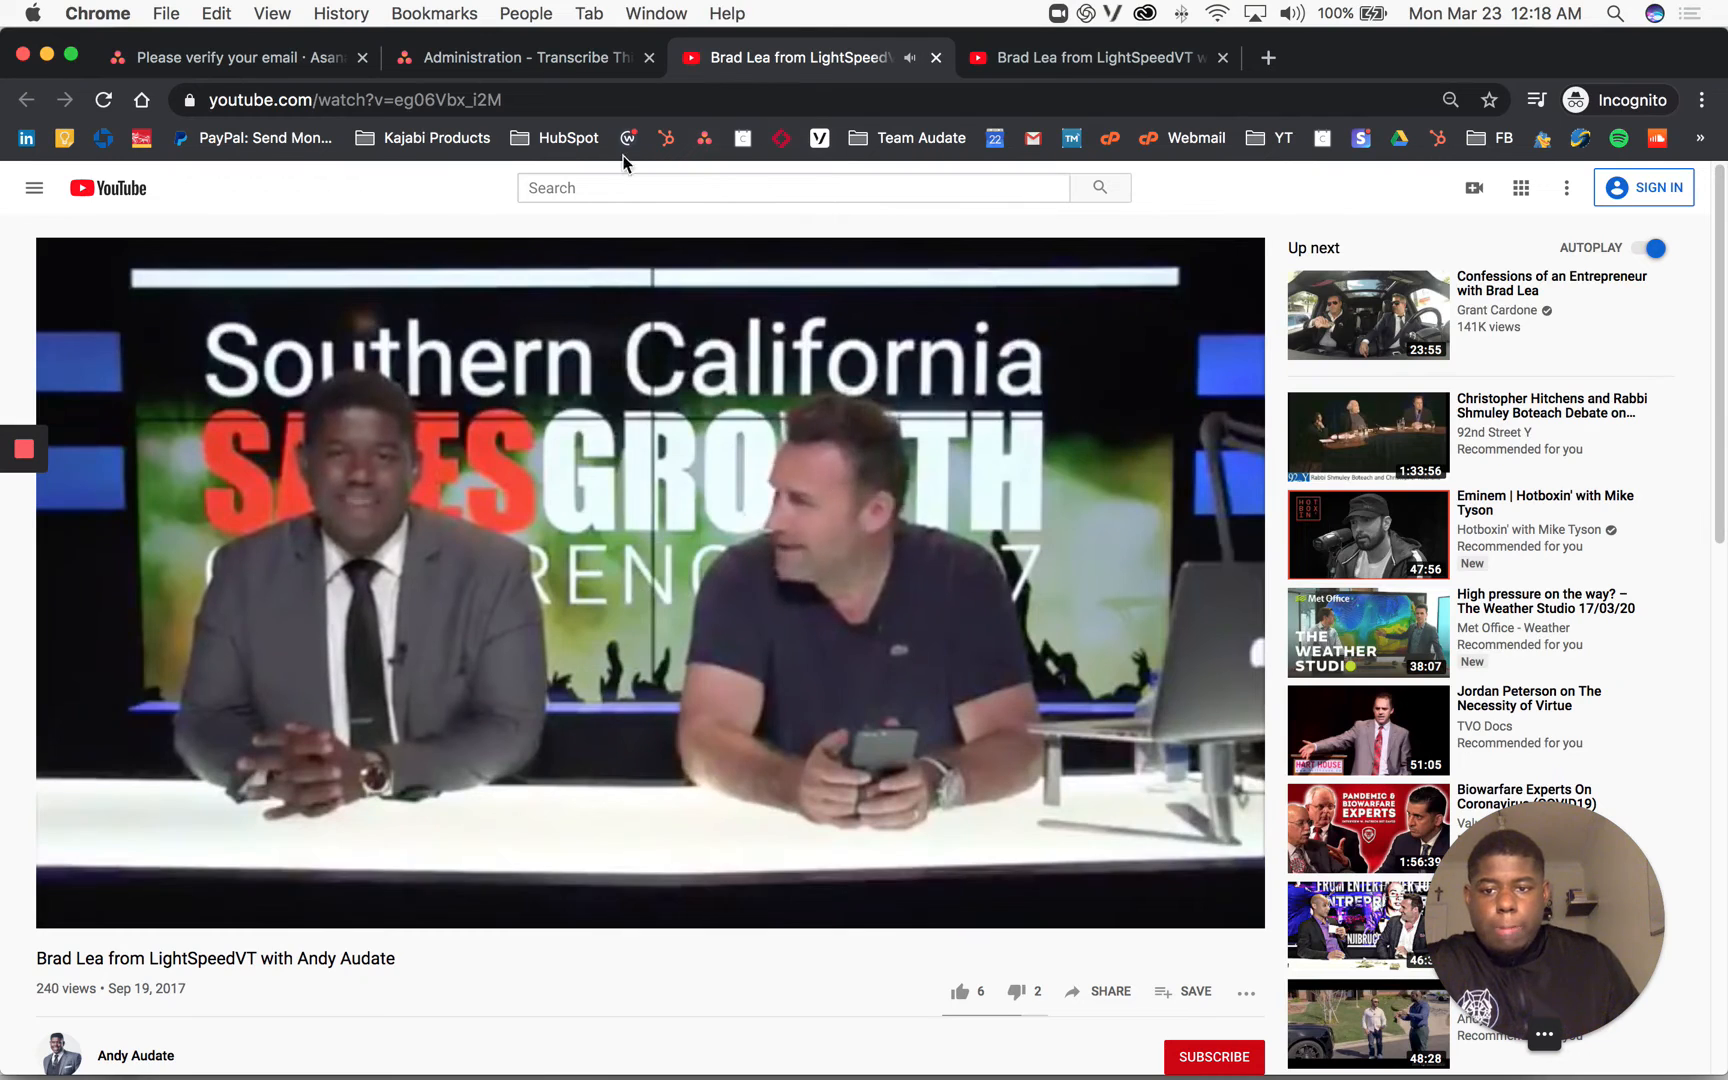
left_click(568, 430)
left_click(540, 60)
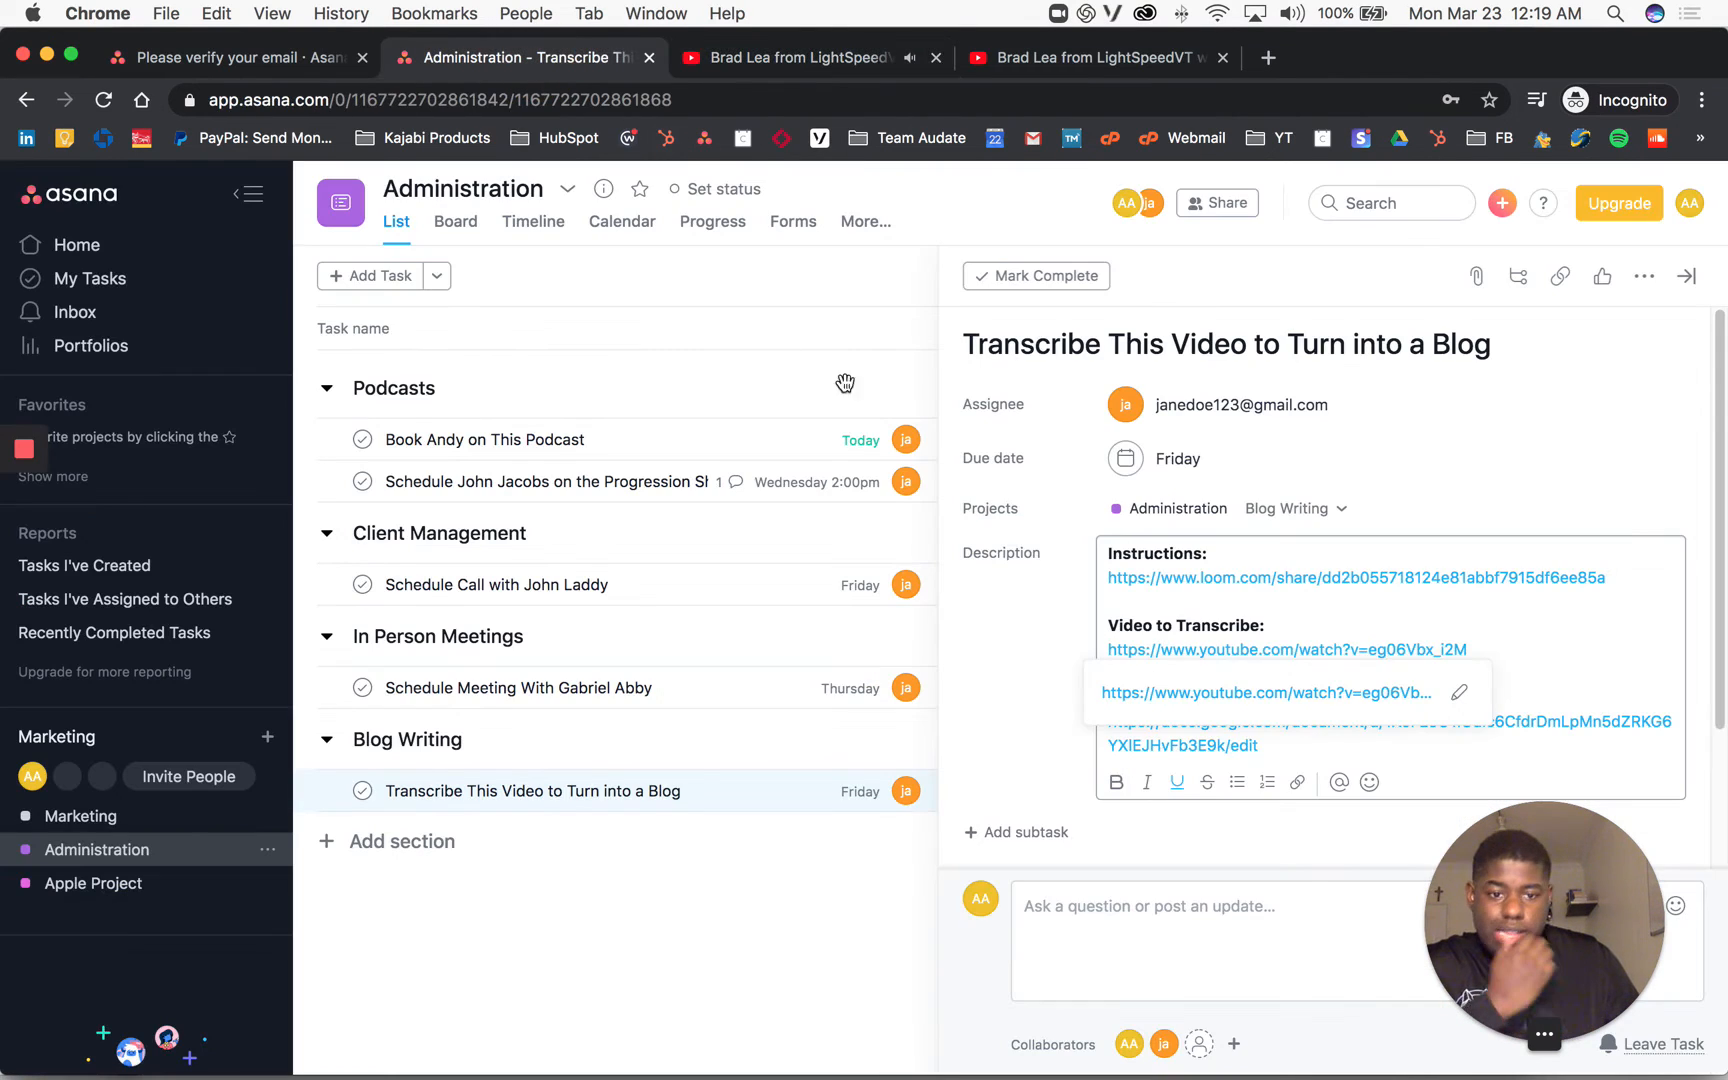
Step: Mark the 'Transcribe This Video to Turn into a Blog' task complete
mouse_move(1208, 655)
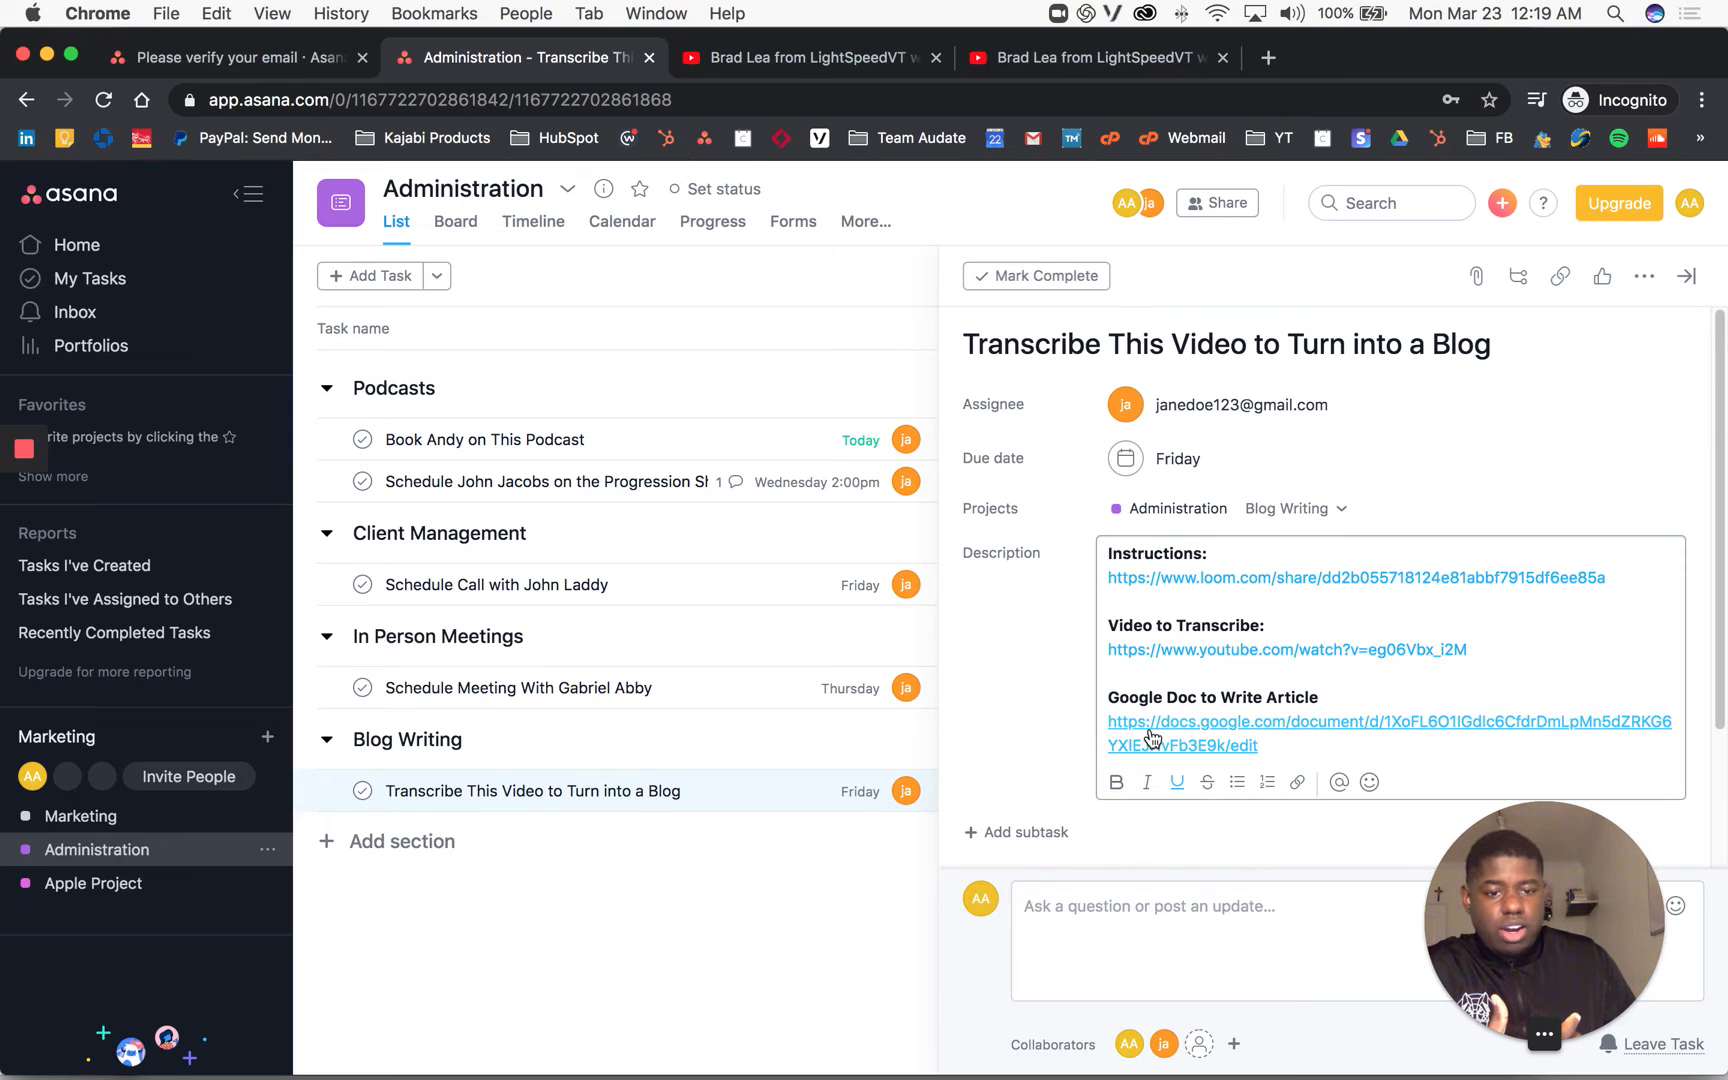
mouse_move(1152, 737)
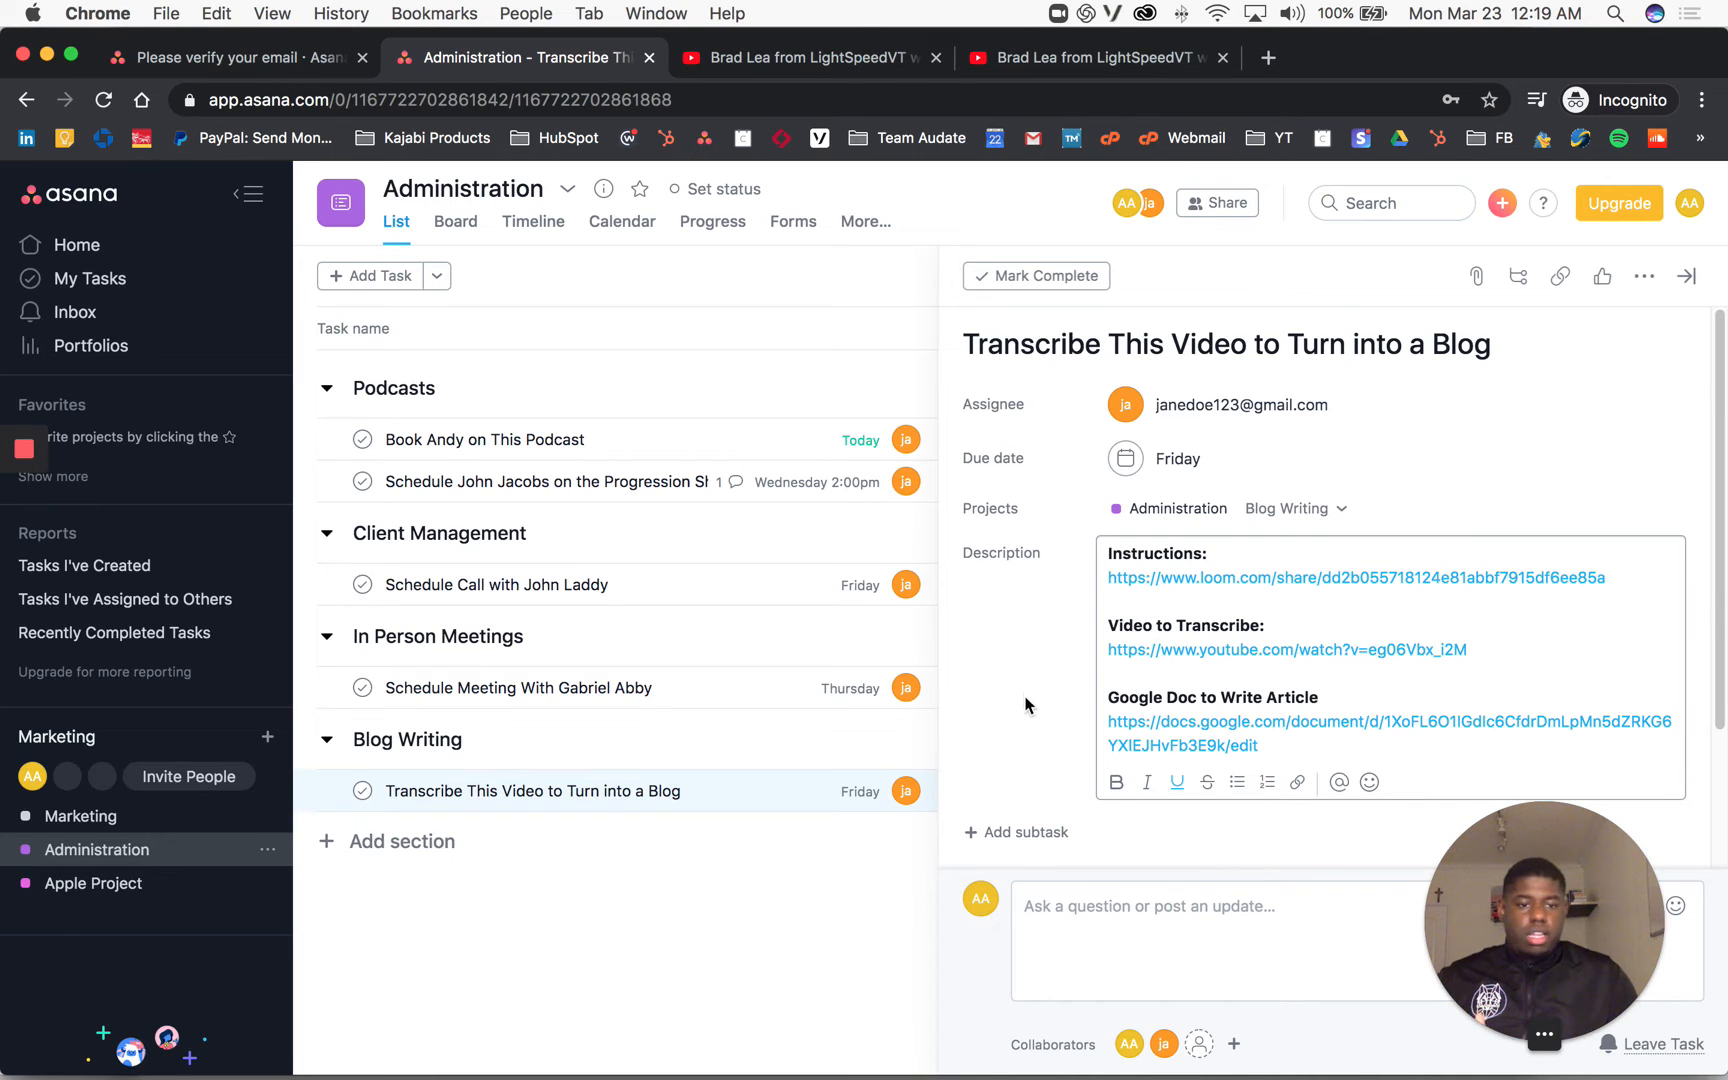
left_click_drag(1524, 905, 120, 925)
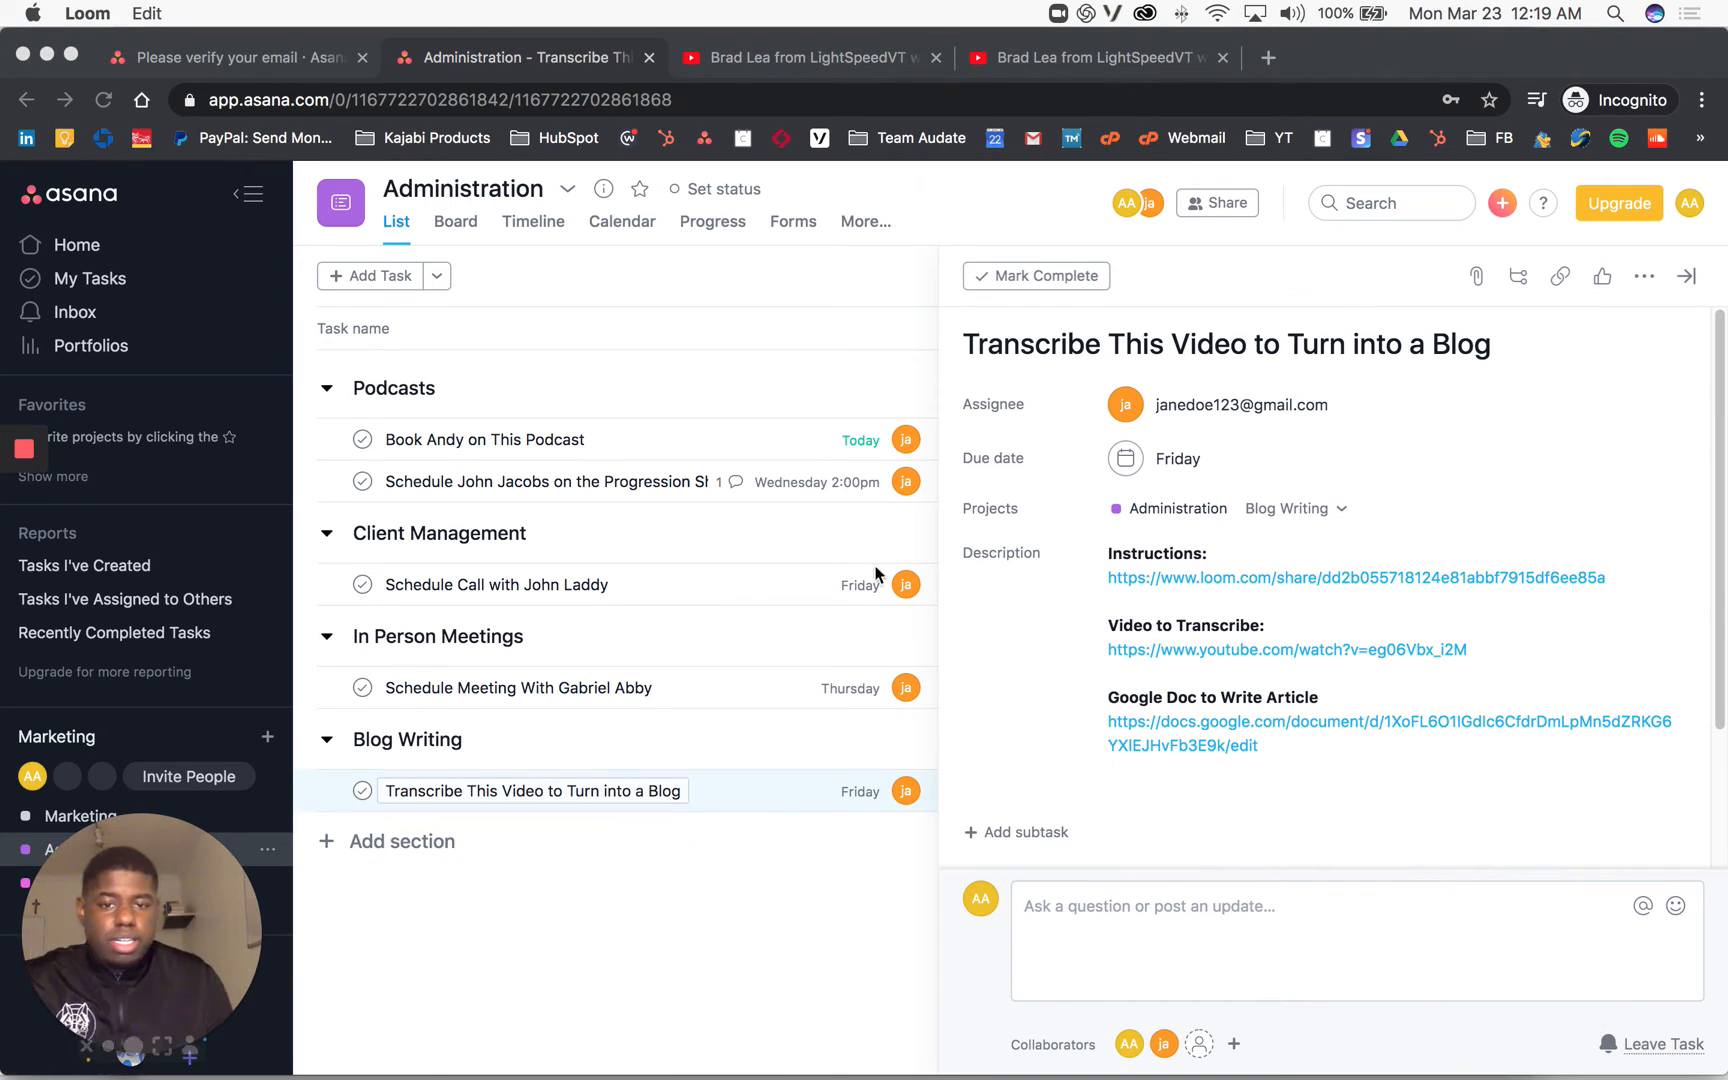
left_click(1021, 278)
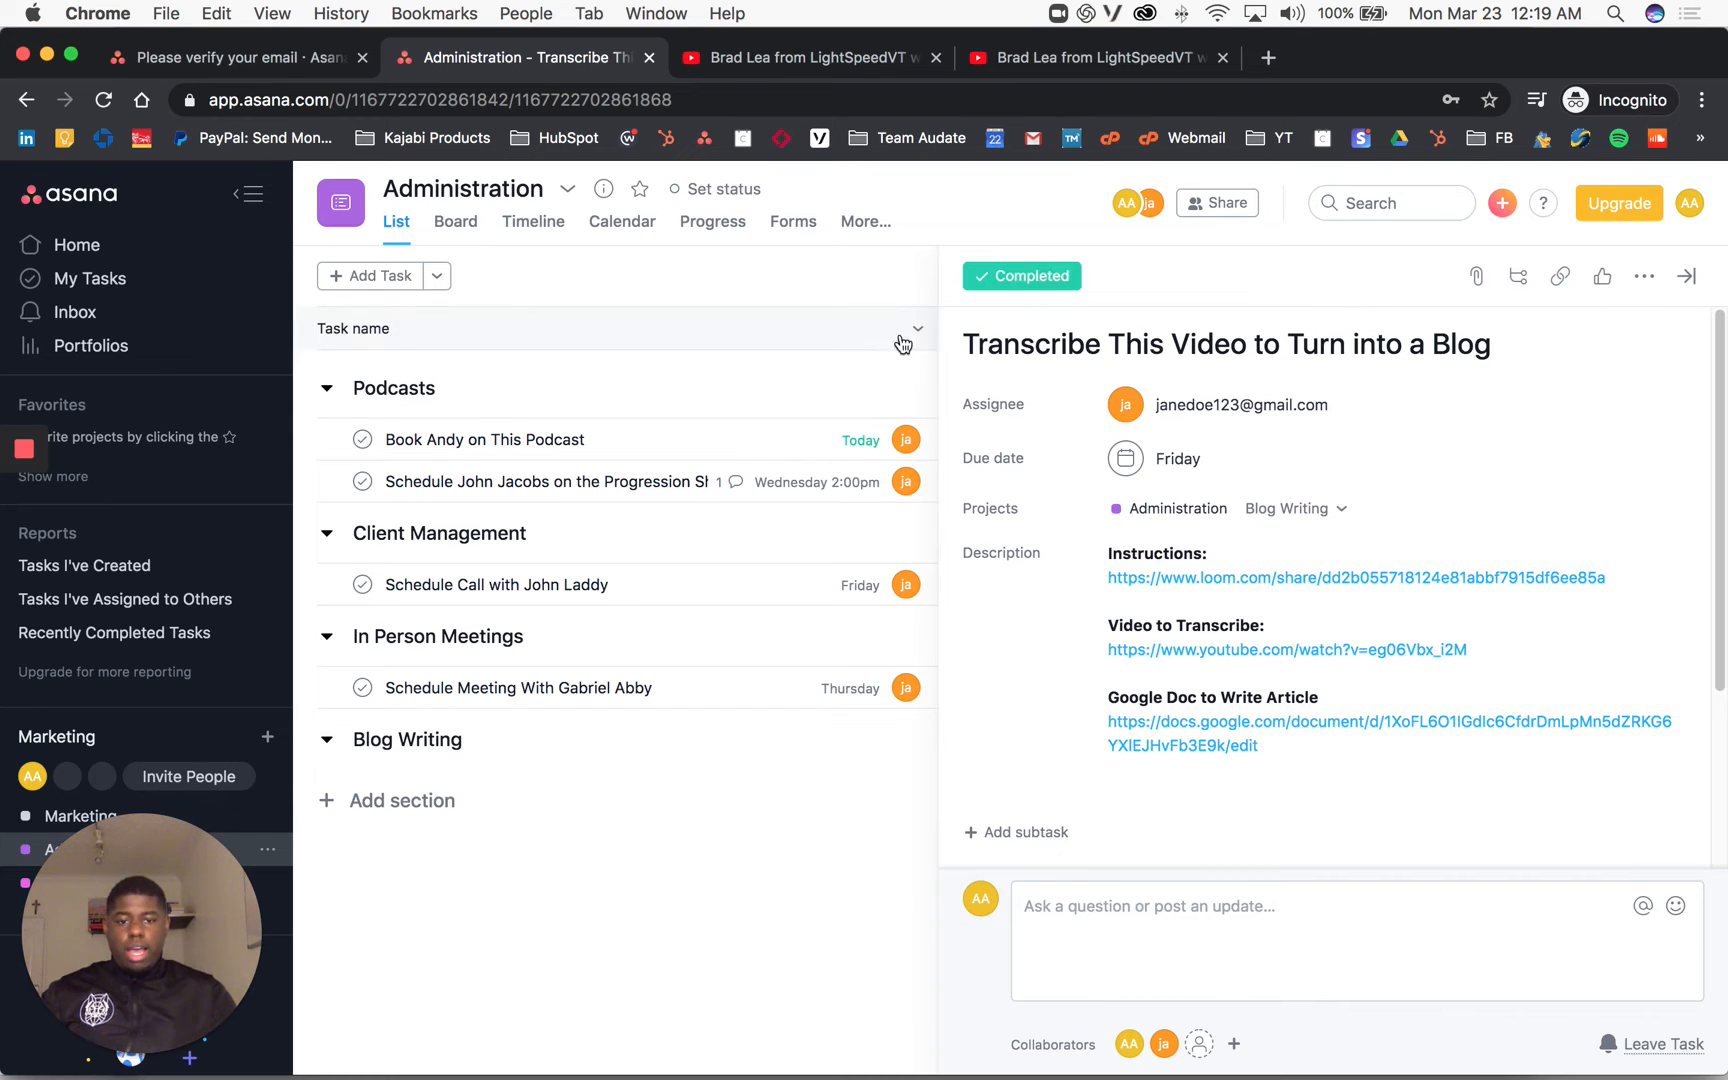
Step: Annotate the comment box, collaborator avatar, task title and assignee with Loom's pen
mouse_move(14, 515)
left_click(16, 597)
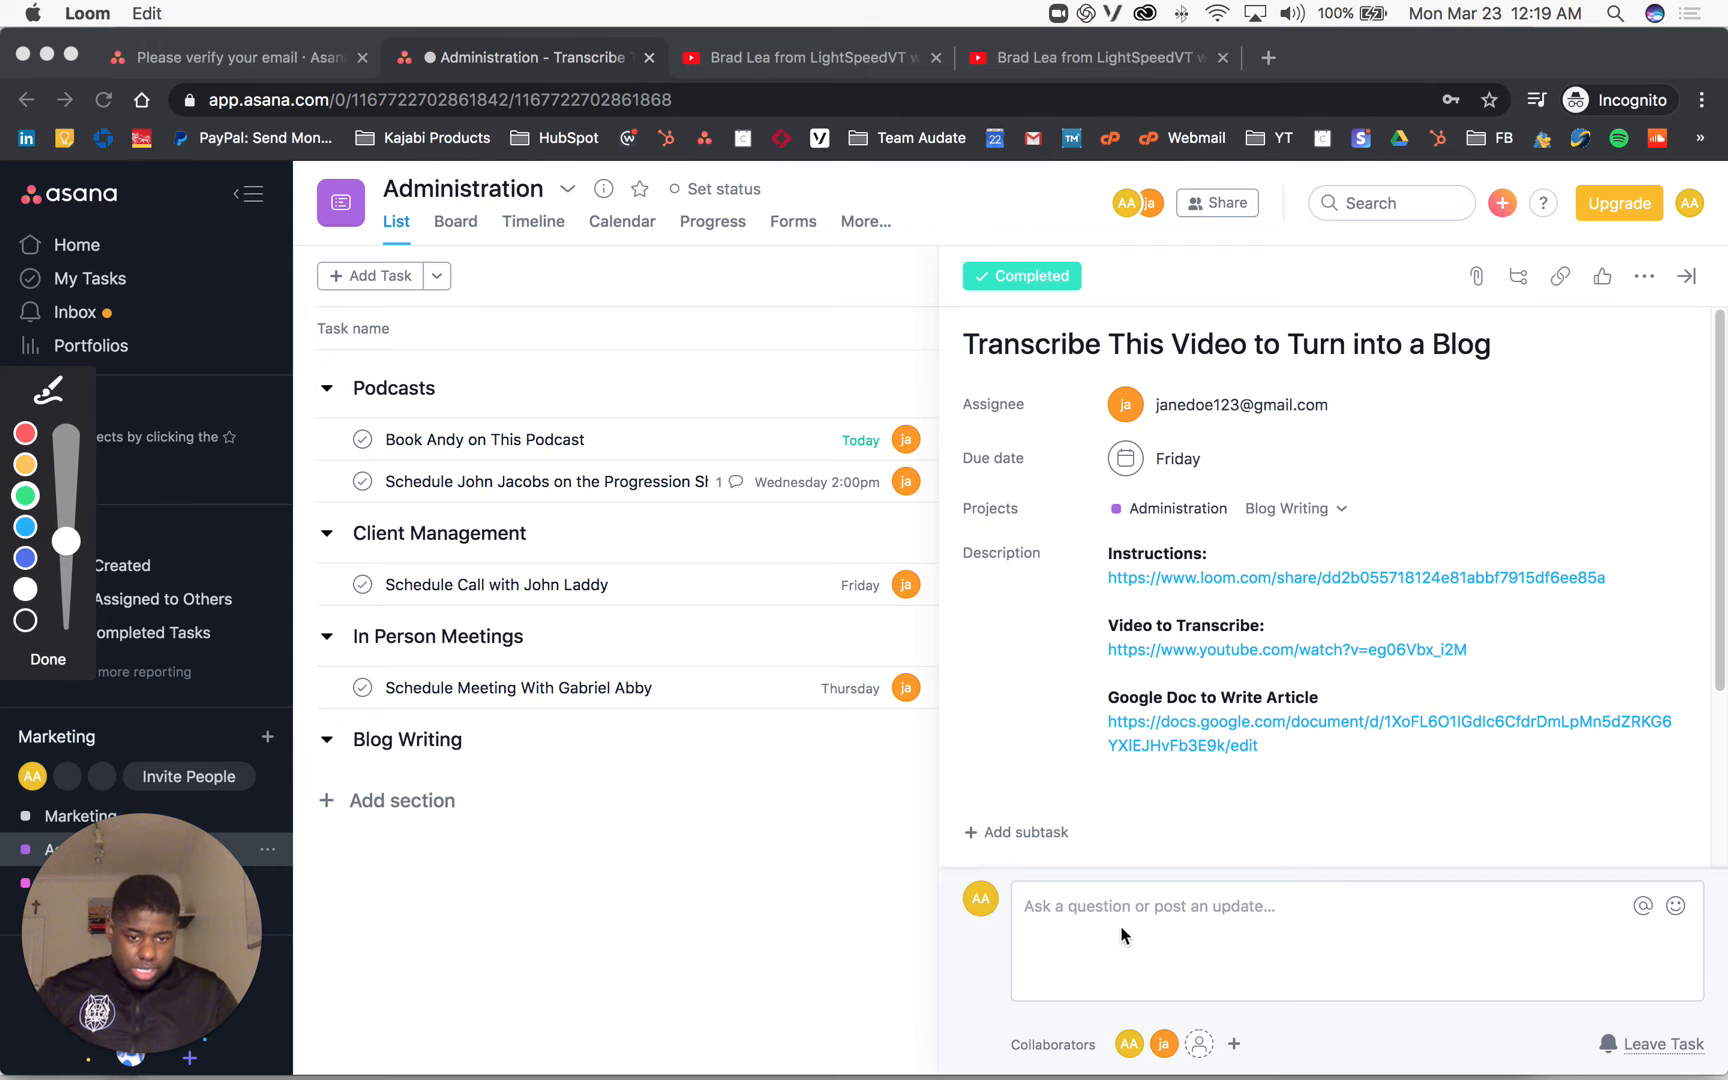
mouse_move(1122, 935)
left_mouse_down()
mouse_move(1130, 1012)
mouse_move(1160, 970)
left_mouse_up()
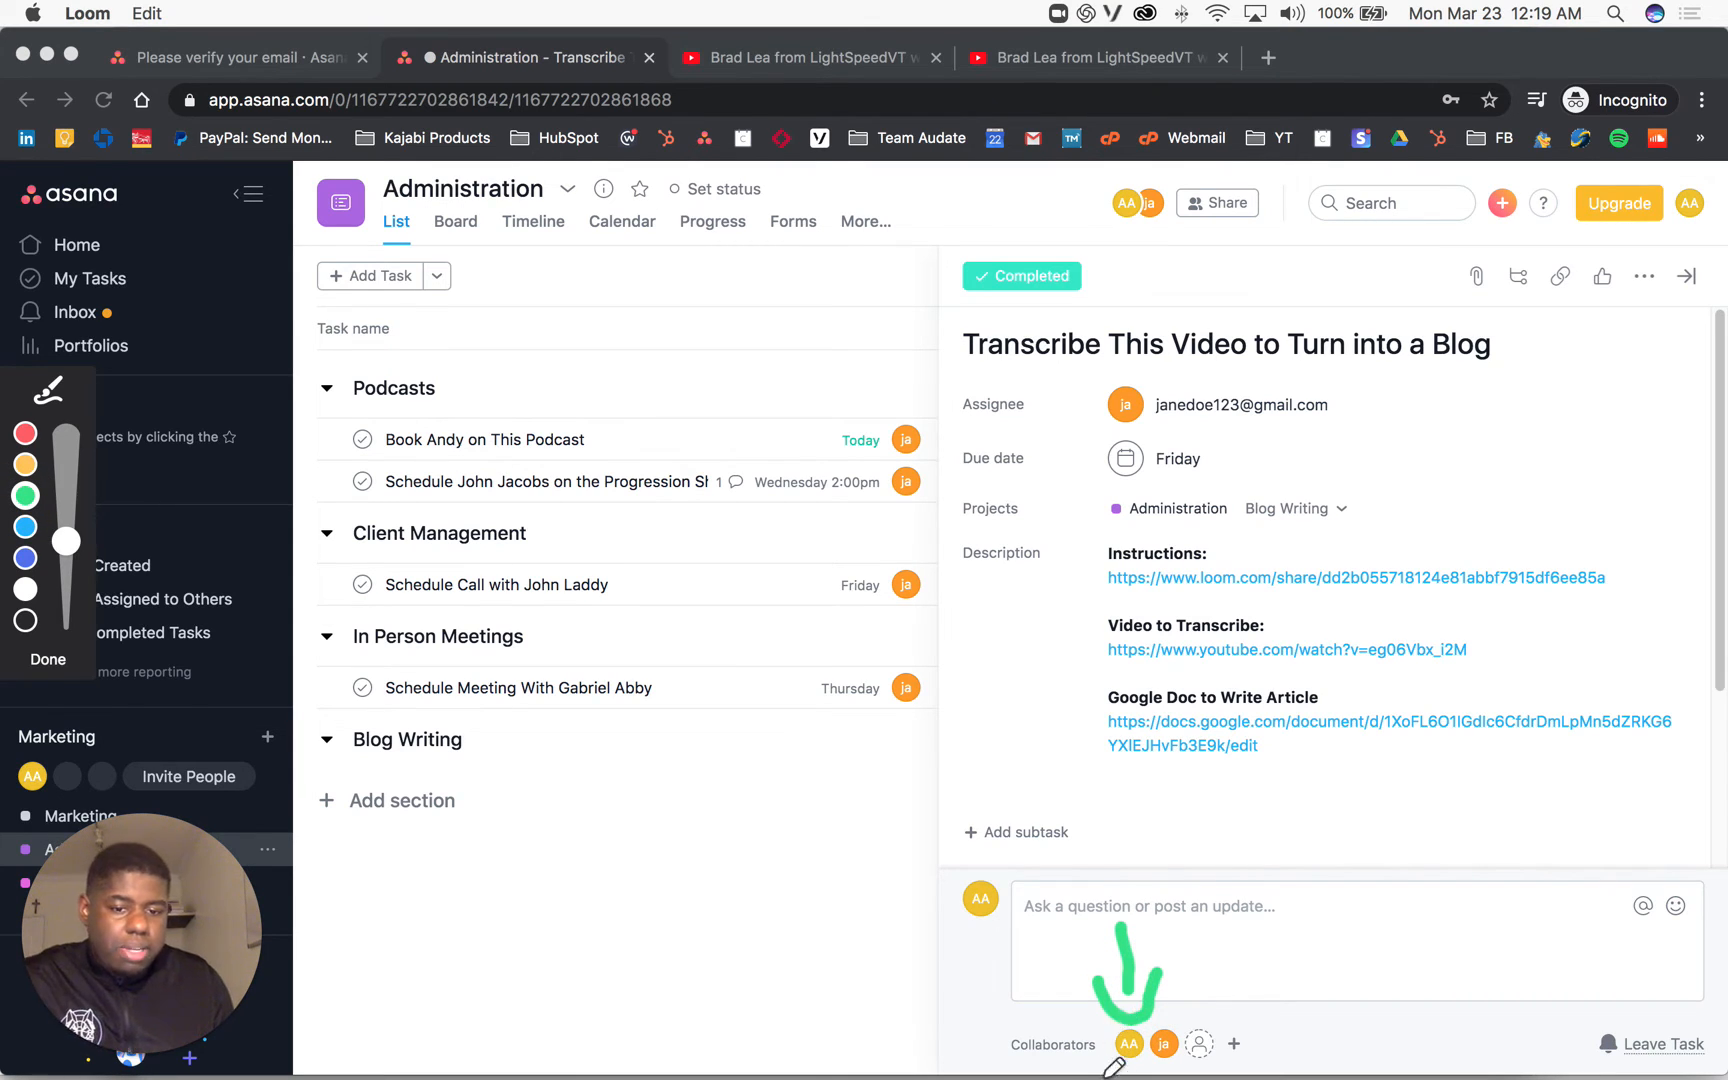
mouse_move(1167, 956)
left_mouse_down()
mouse_move(1167, 1014)
mouse_move(1185, 1010)
mouse_move(1195, 990)
mouse_move(1060, 1015)
mouse_move(1342, 1026)
mouse_move(1207, 1030)
mouse_move(1225, 1003)
left_mouse_up()
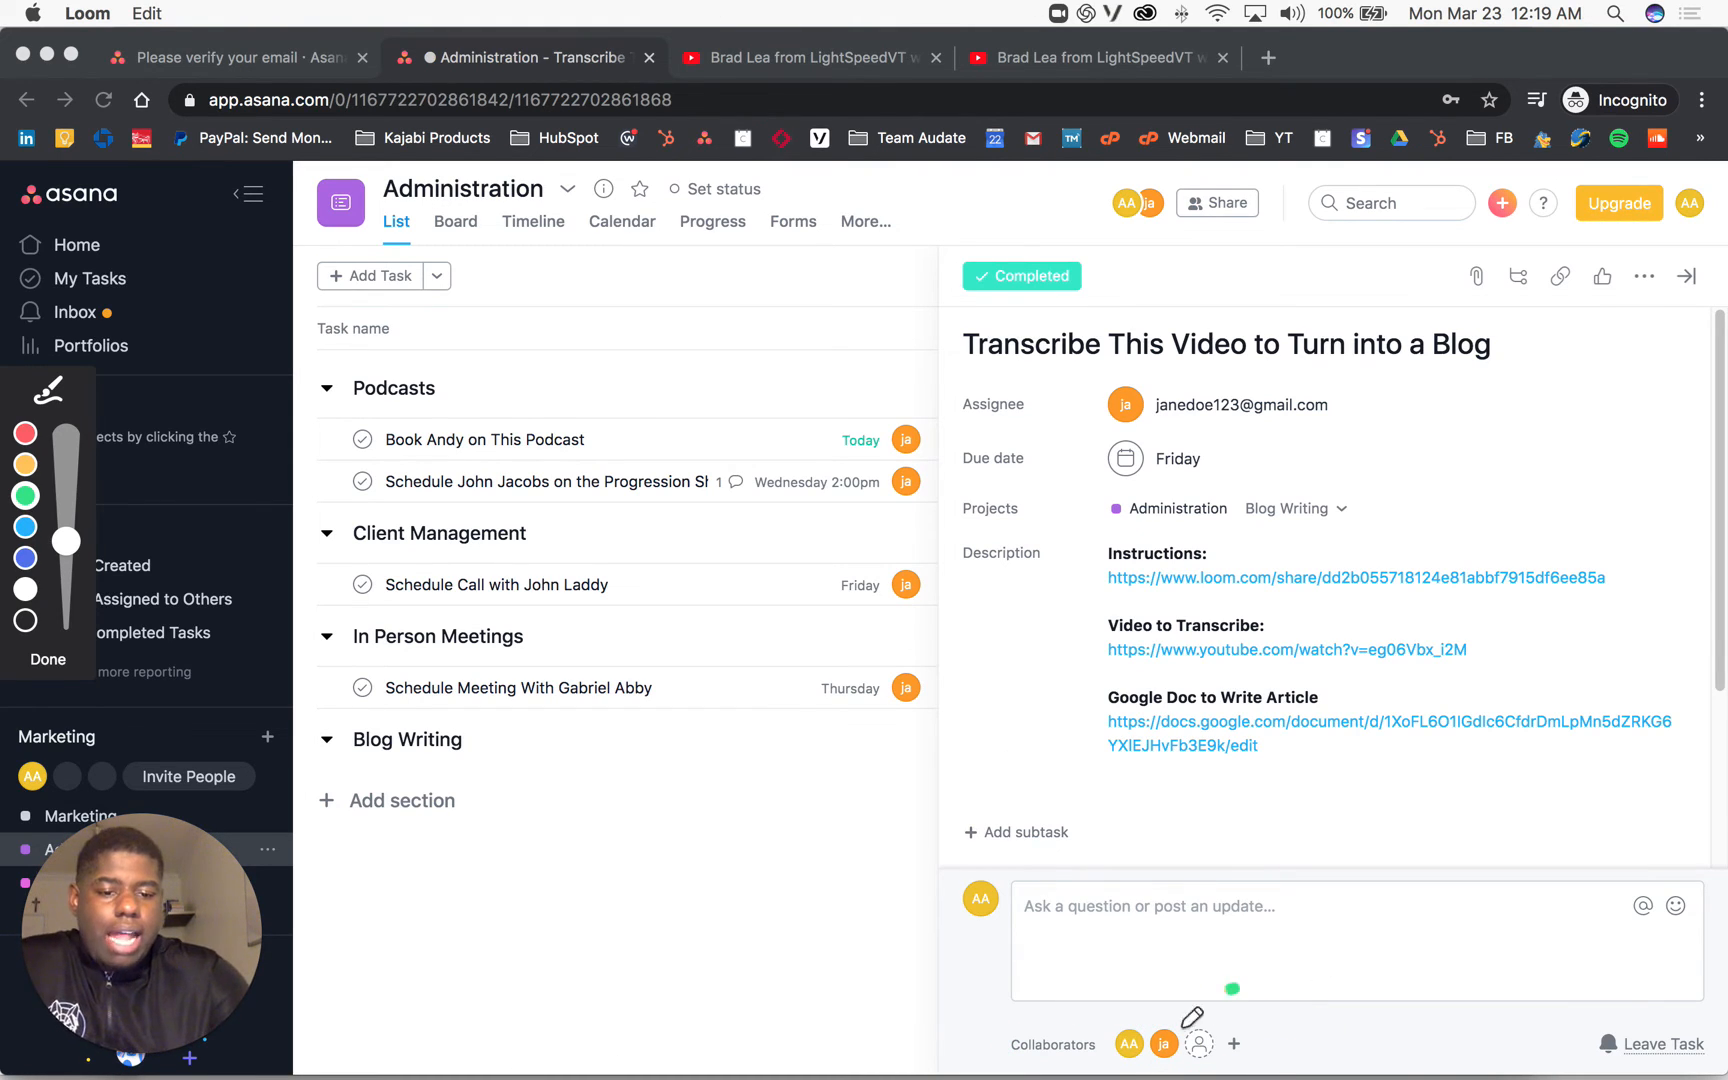
mouse_move(1238, 988)
left_mouse_down()
mouse_move(1162, 985)
mouse_move(1253, 1022)
left_mouse_up()
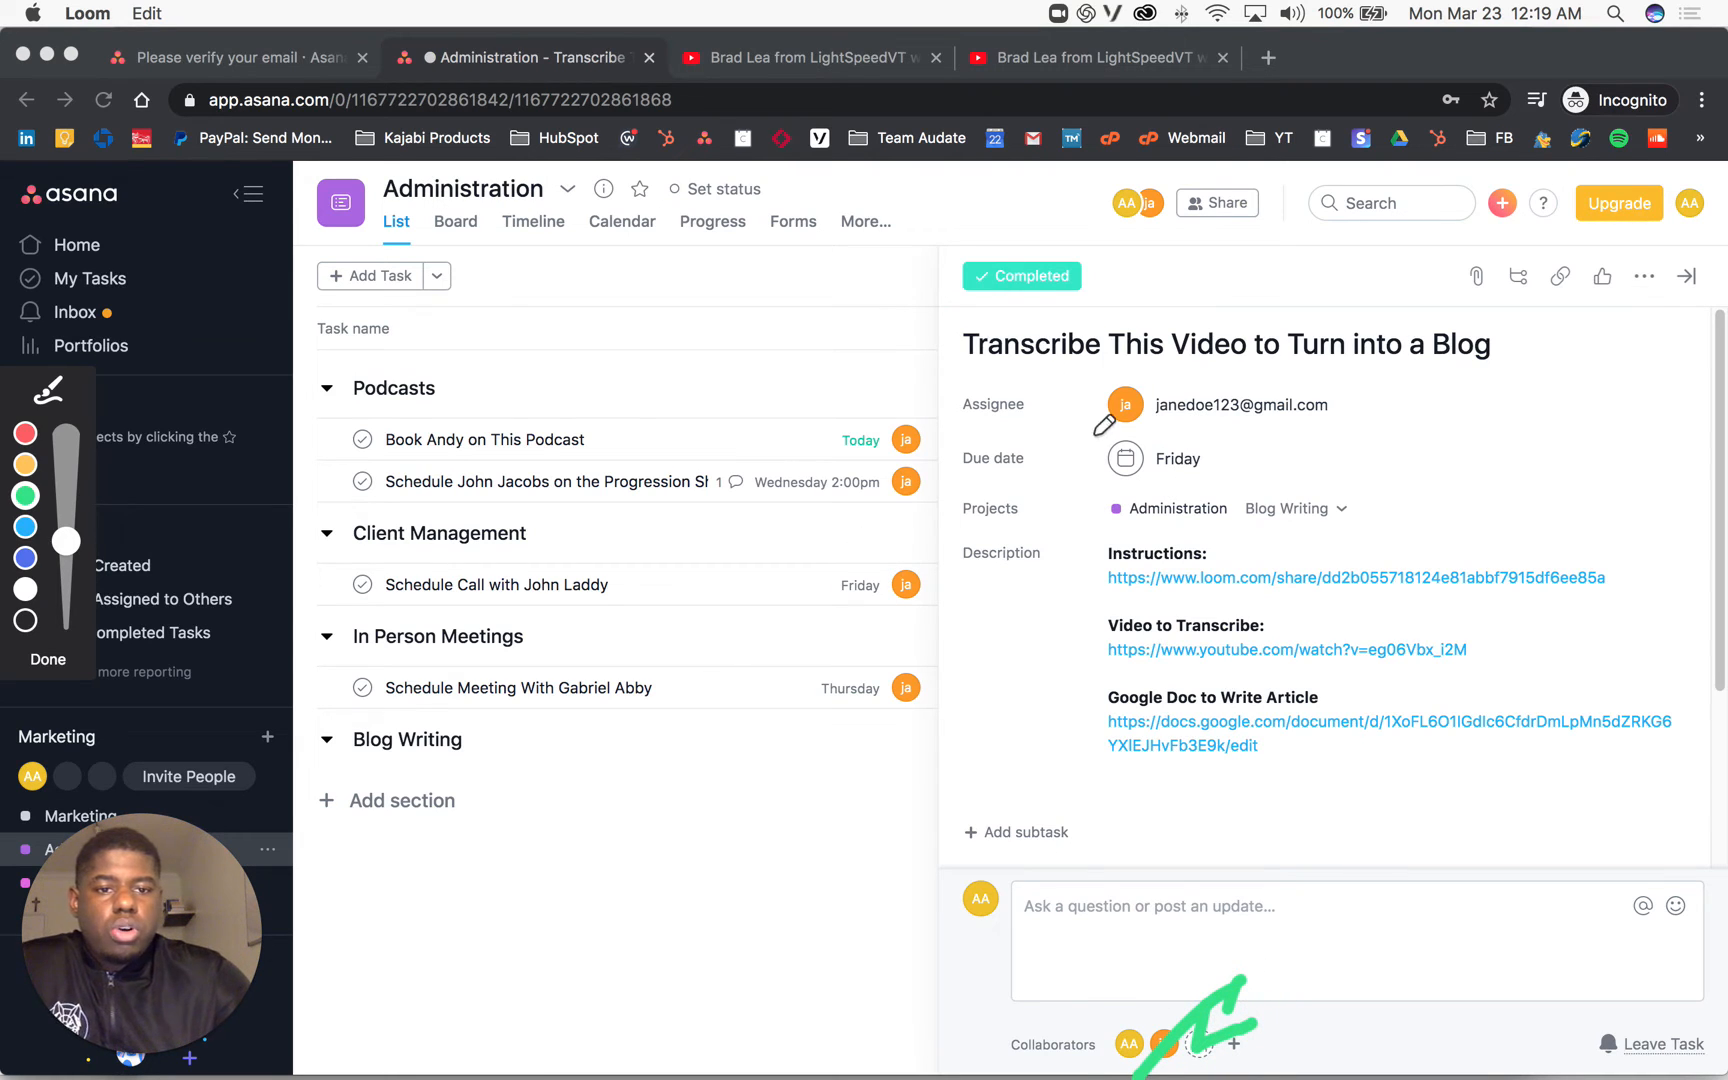
mouse_move(1290, 450)
left_mouse_down()
mouse_move(1480, 445)
mouse_move(1352, 330)
left_mouse_up()
mouse_move(1238, 312)
left_mouse_down()
mouse_move(1068, 432)
mouse_move(1535, 450)
left_mouse_up()
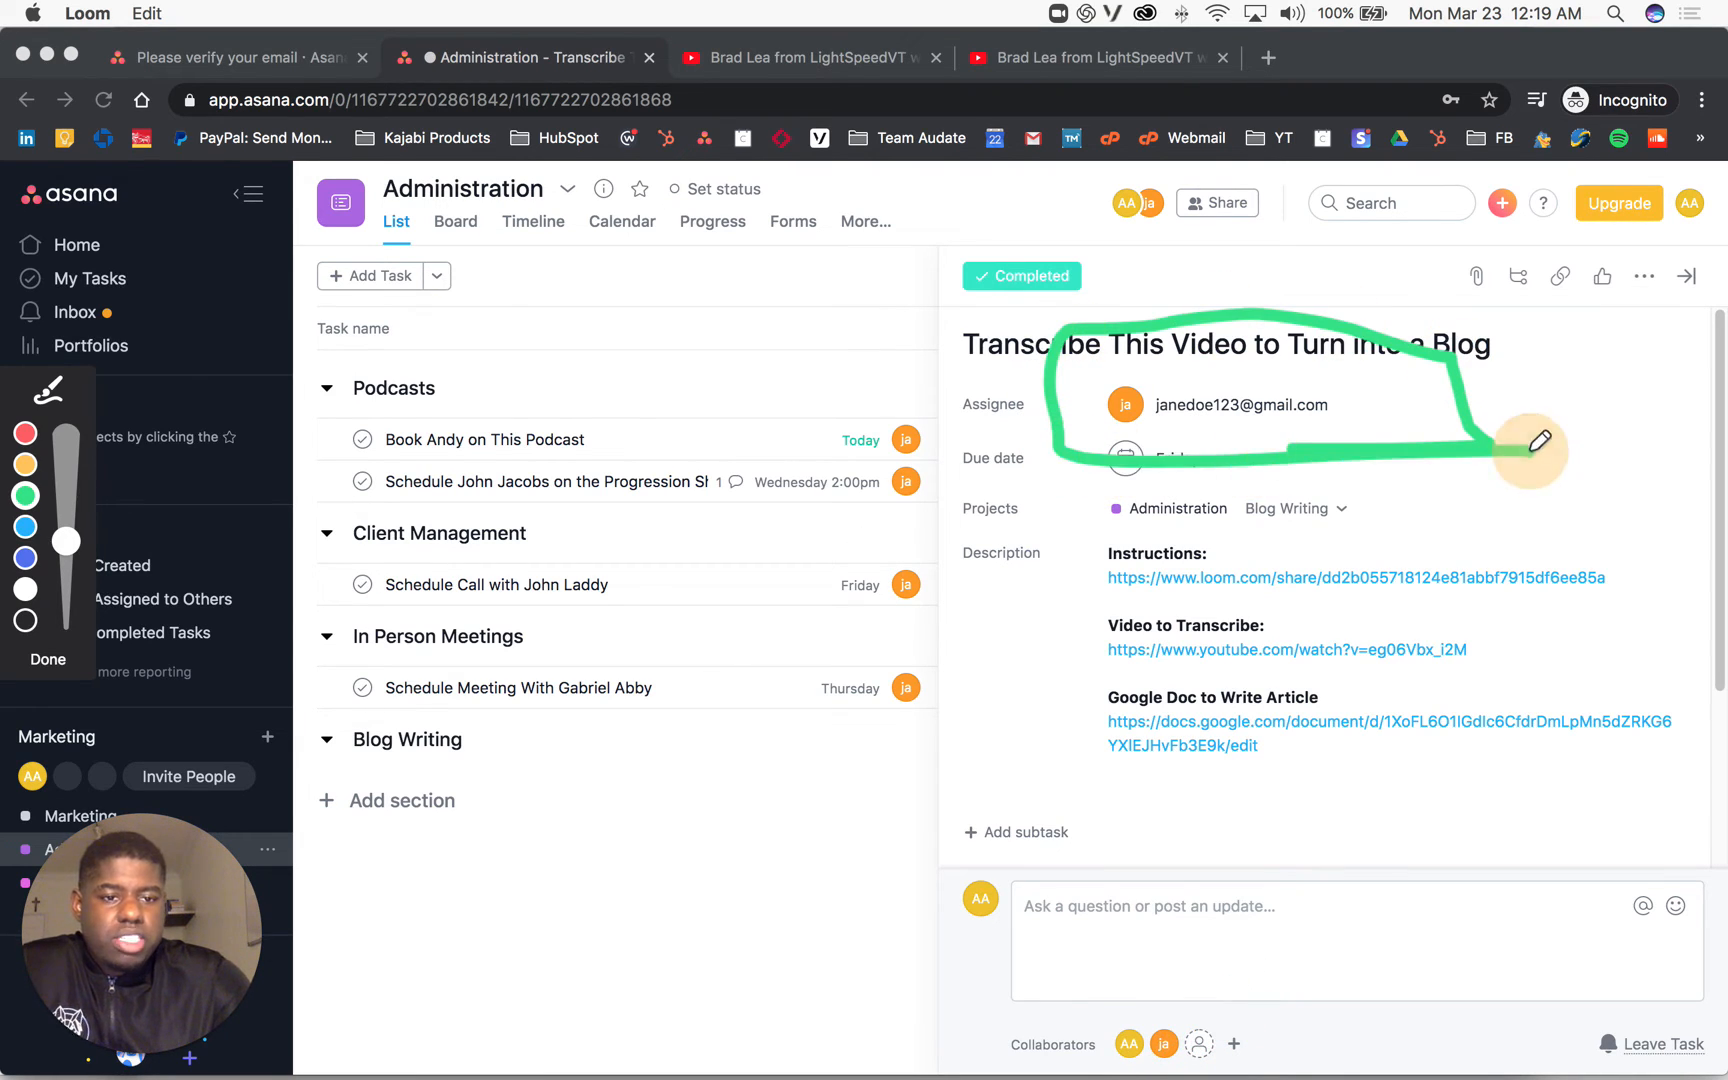
mouse_move(1122, 1003)
left_mouse_down()
mouse_move(1180, 1030)
mouse_move(1122, 1000)
left_mouse_up()
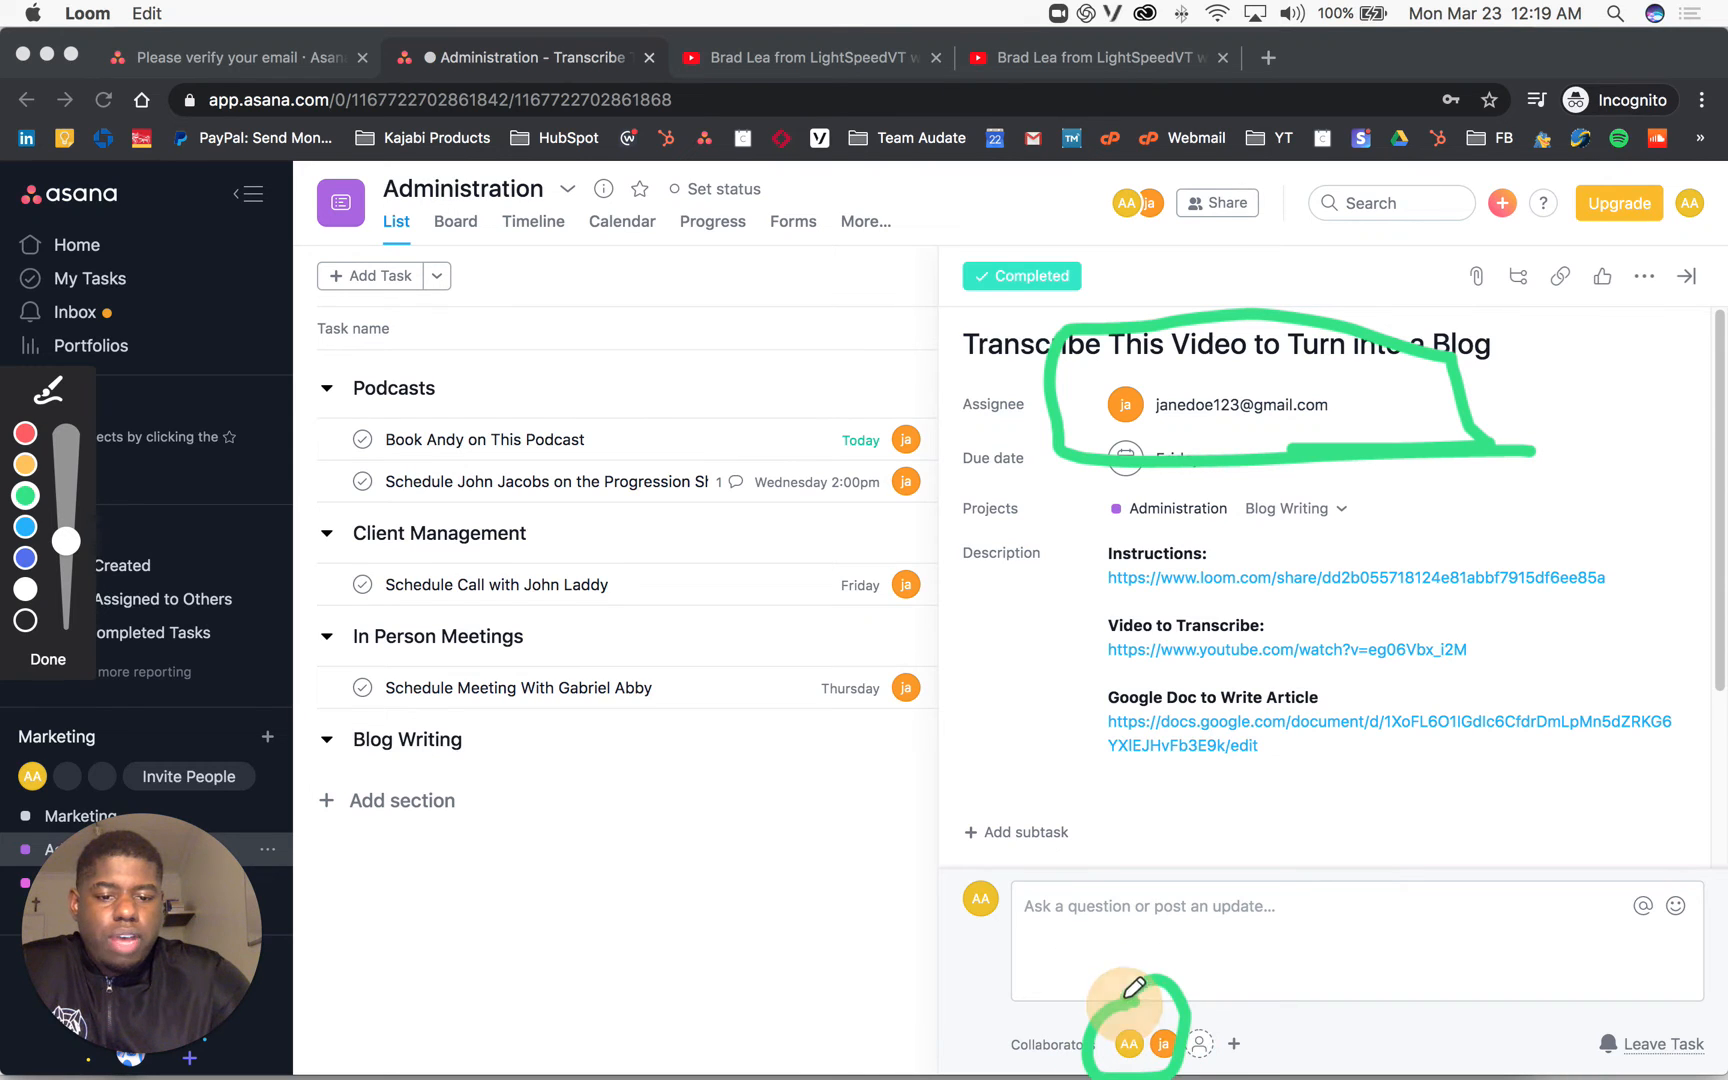
left_click(55, 662)
Step: Mark the video and instructions links with the pen, then open the description after the Google Doc link
mouse_move(92, 871)
left_mouse_down()
mouse_move(429, 590)
mouse_move(441, 532)
left_mouse_up()
left_click(435, 658)
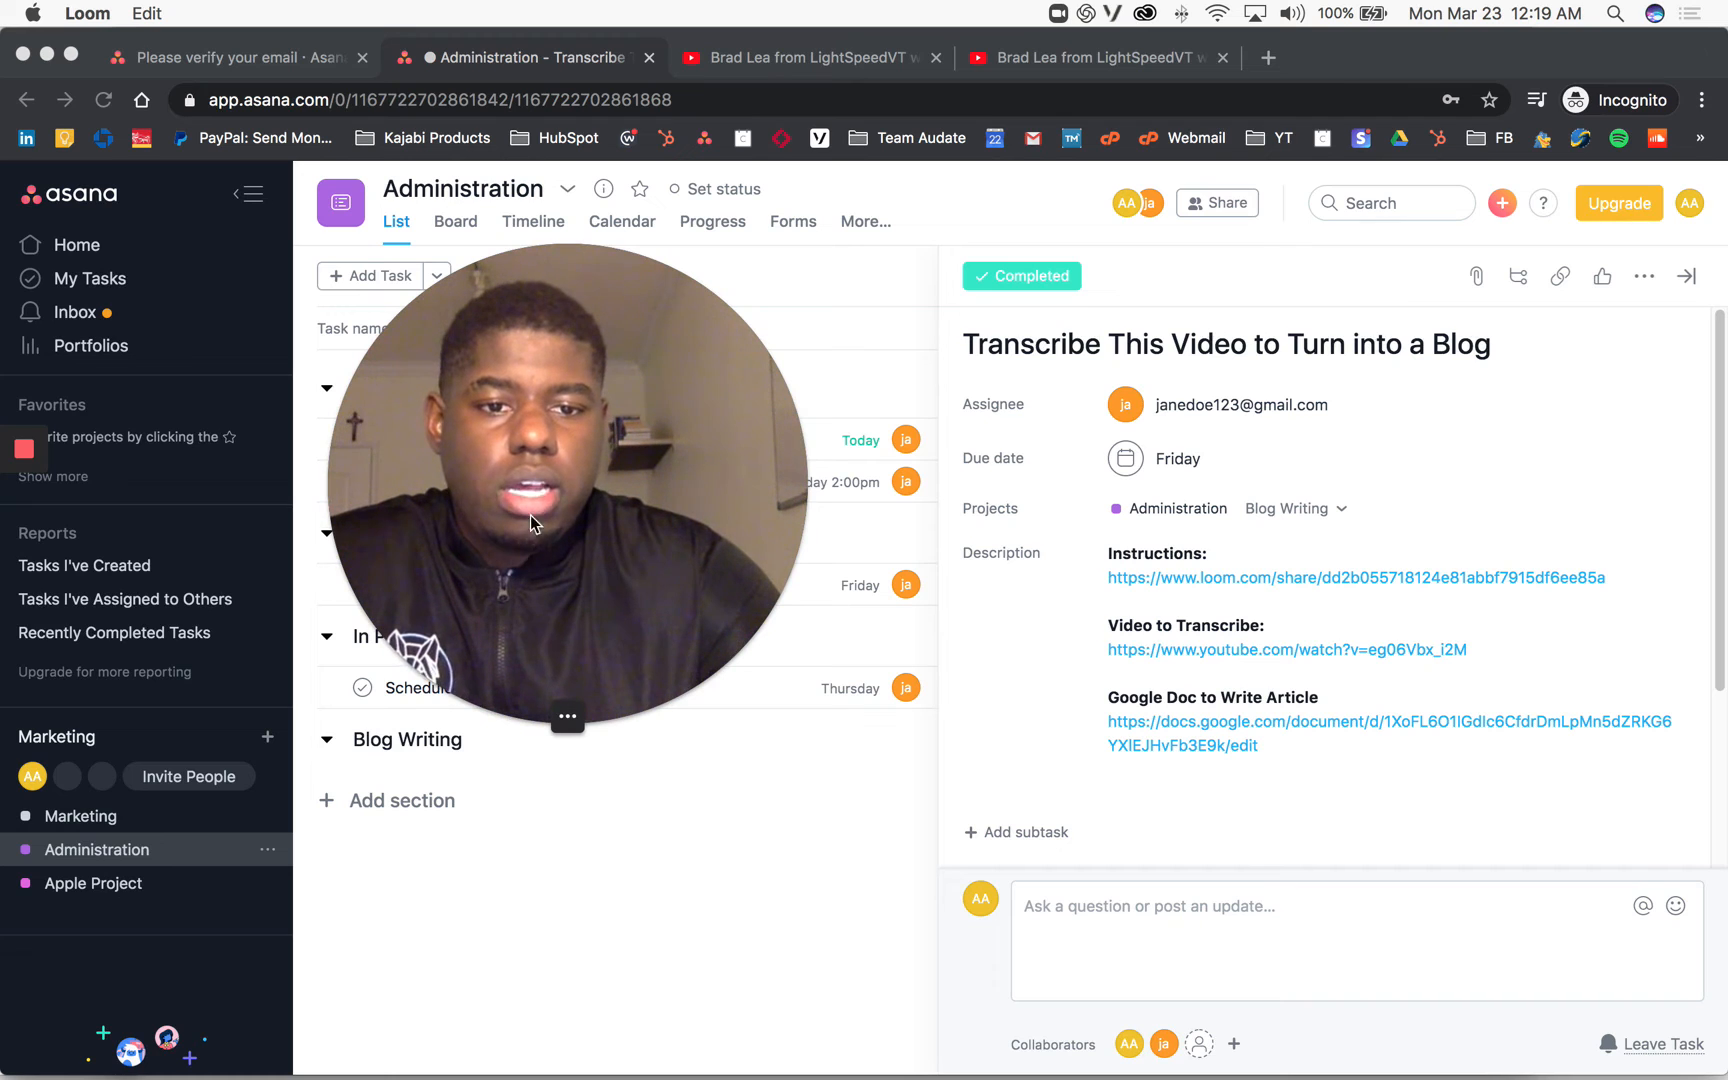
left_click_drag(531, 514, 175, 850)
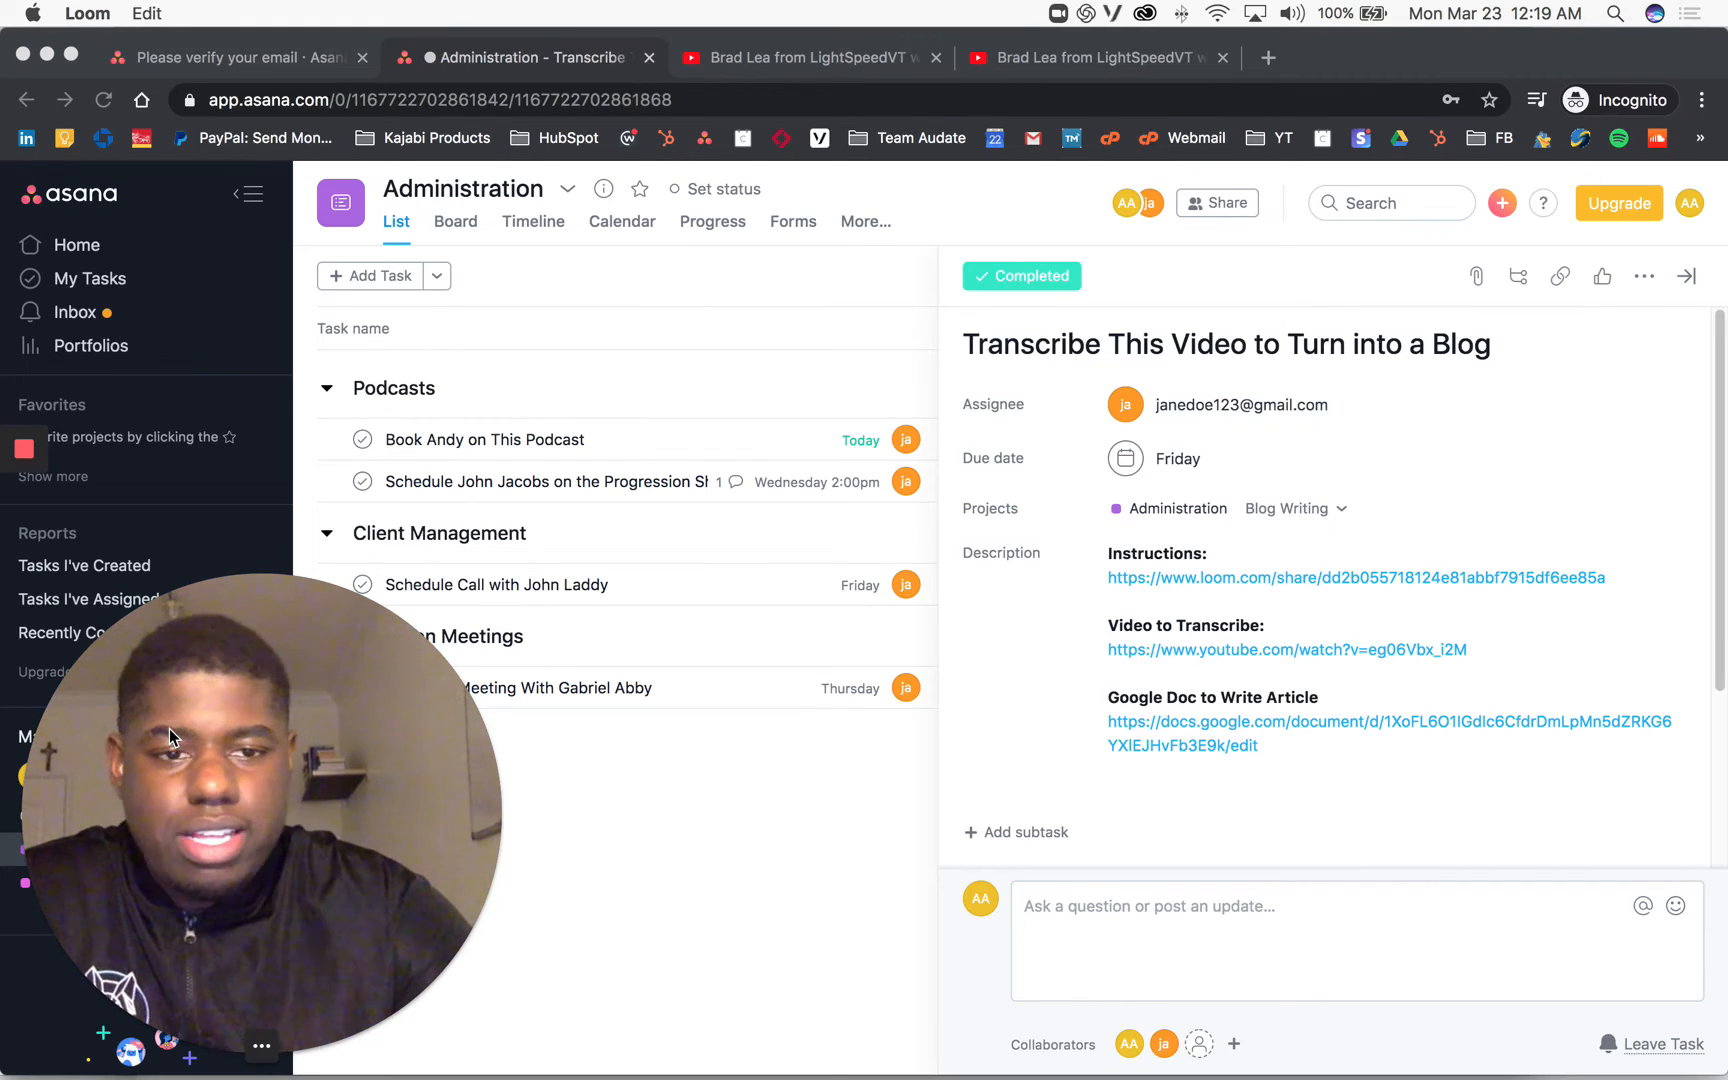
left_click(1290, 747)
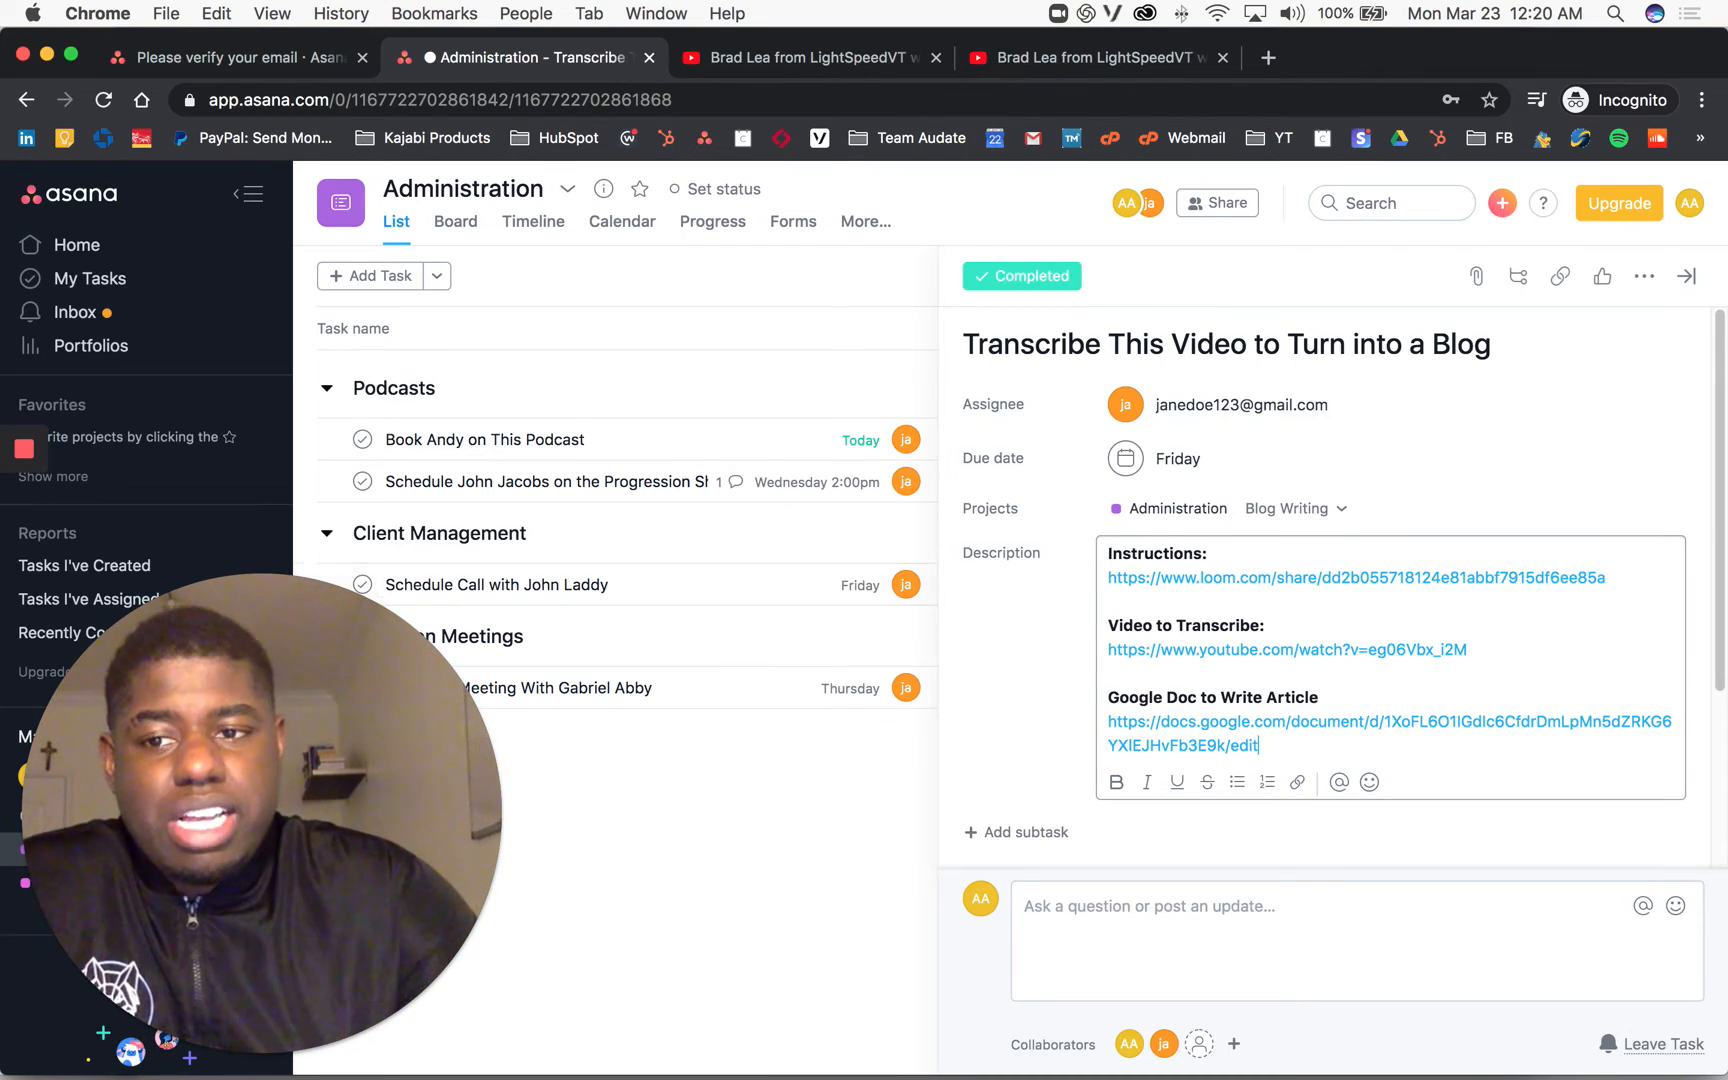
mouse_move(24, 460)
left_click(22, 598)
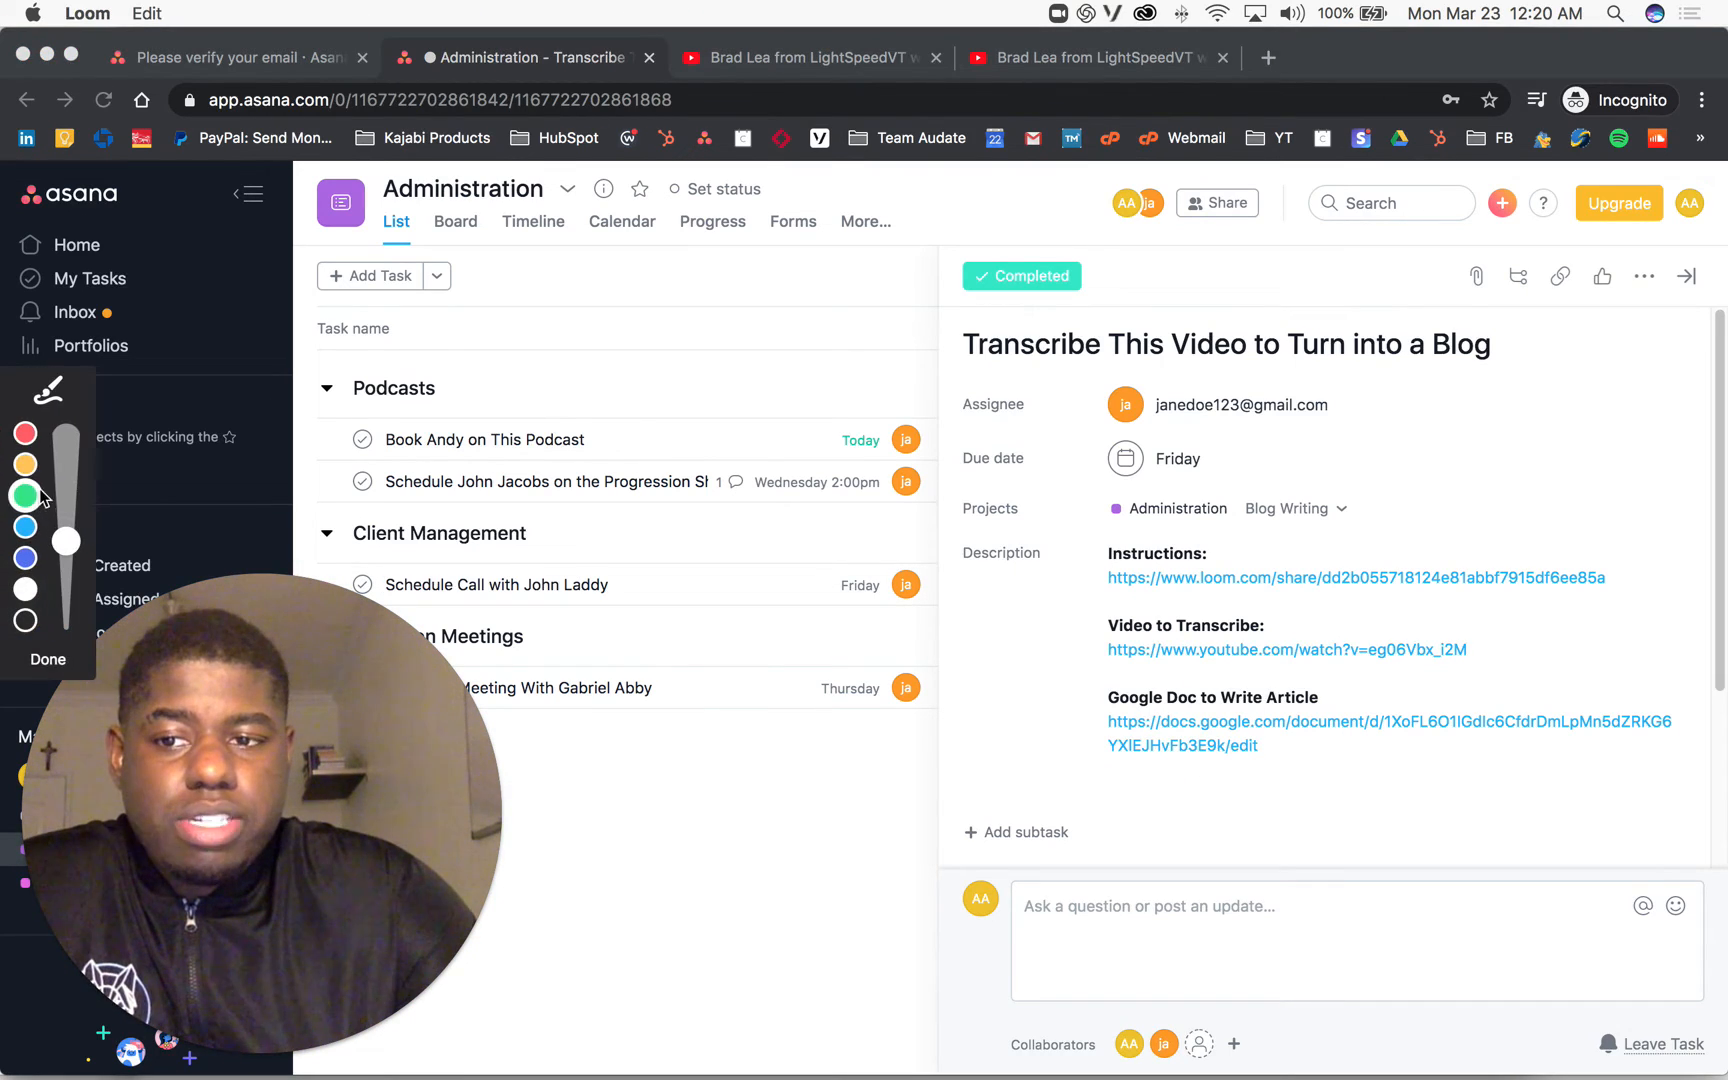
mouse_move(1130, 508)
left_mouse_down()
mouse_move(1025, 545)
mouse_move(1080, 624)
left_mouse_up()
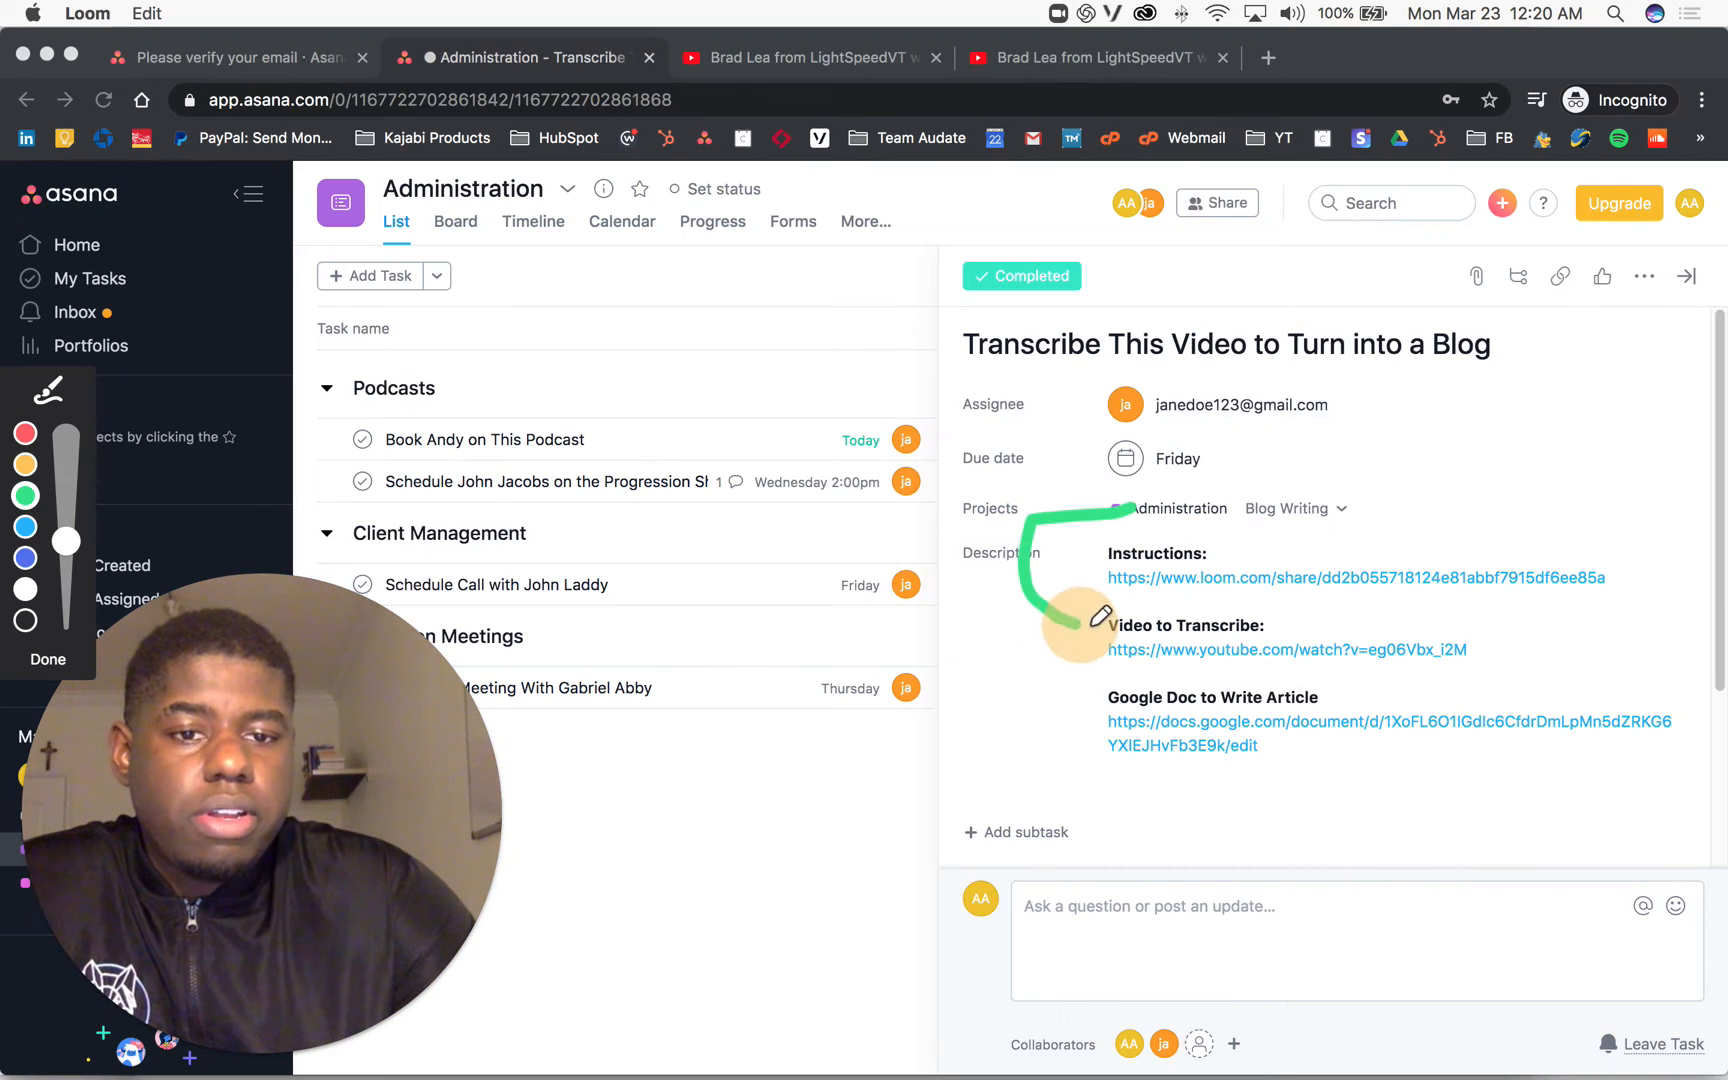
mouse_move(1585, 515)
left_mouse_down()
mouse_move(1662, 590)
mouse_move(1600, 605)
left_mouse_up()
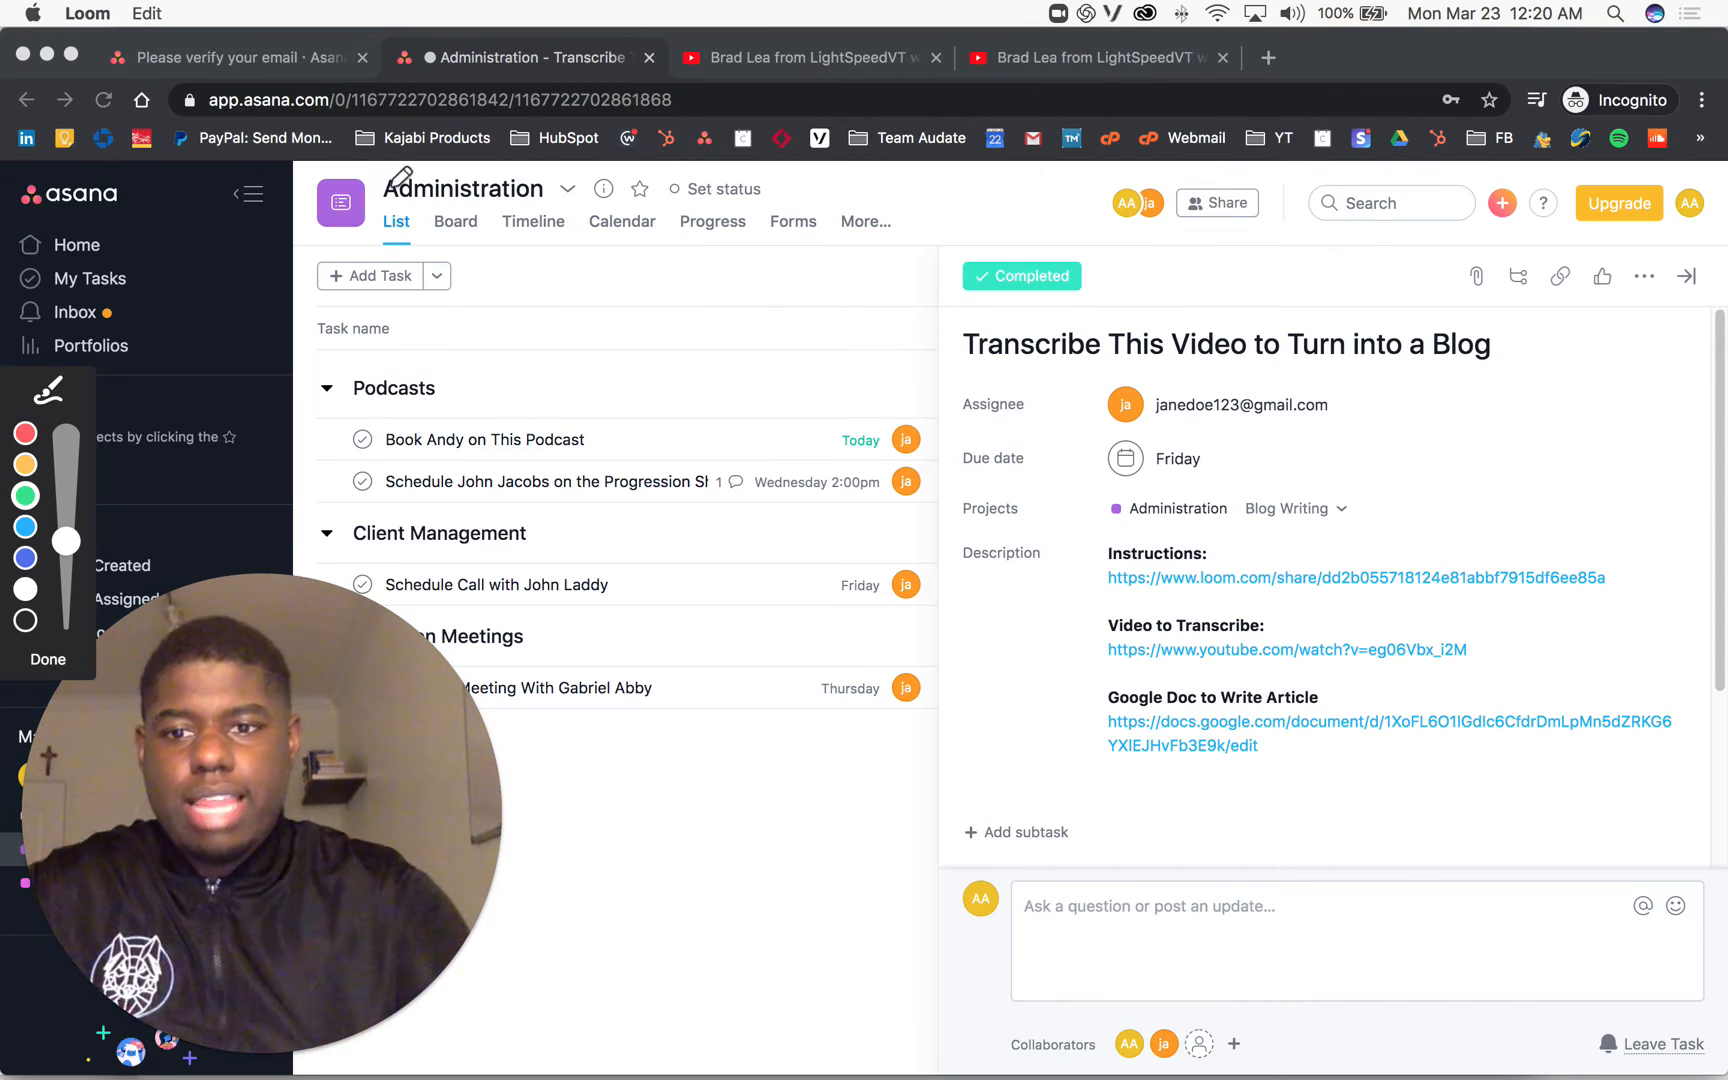
left_click(57, 661)
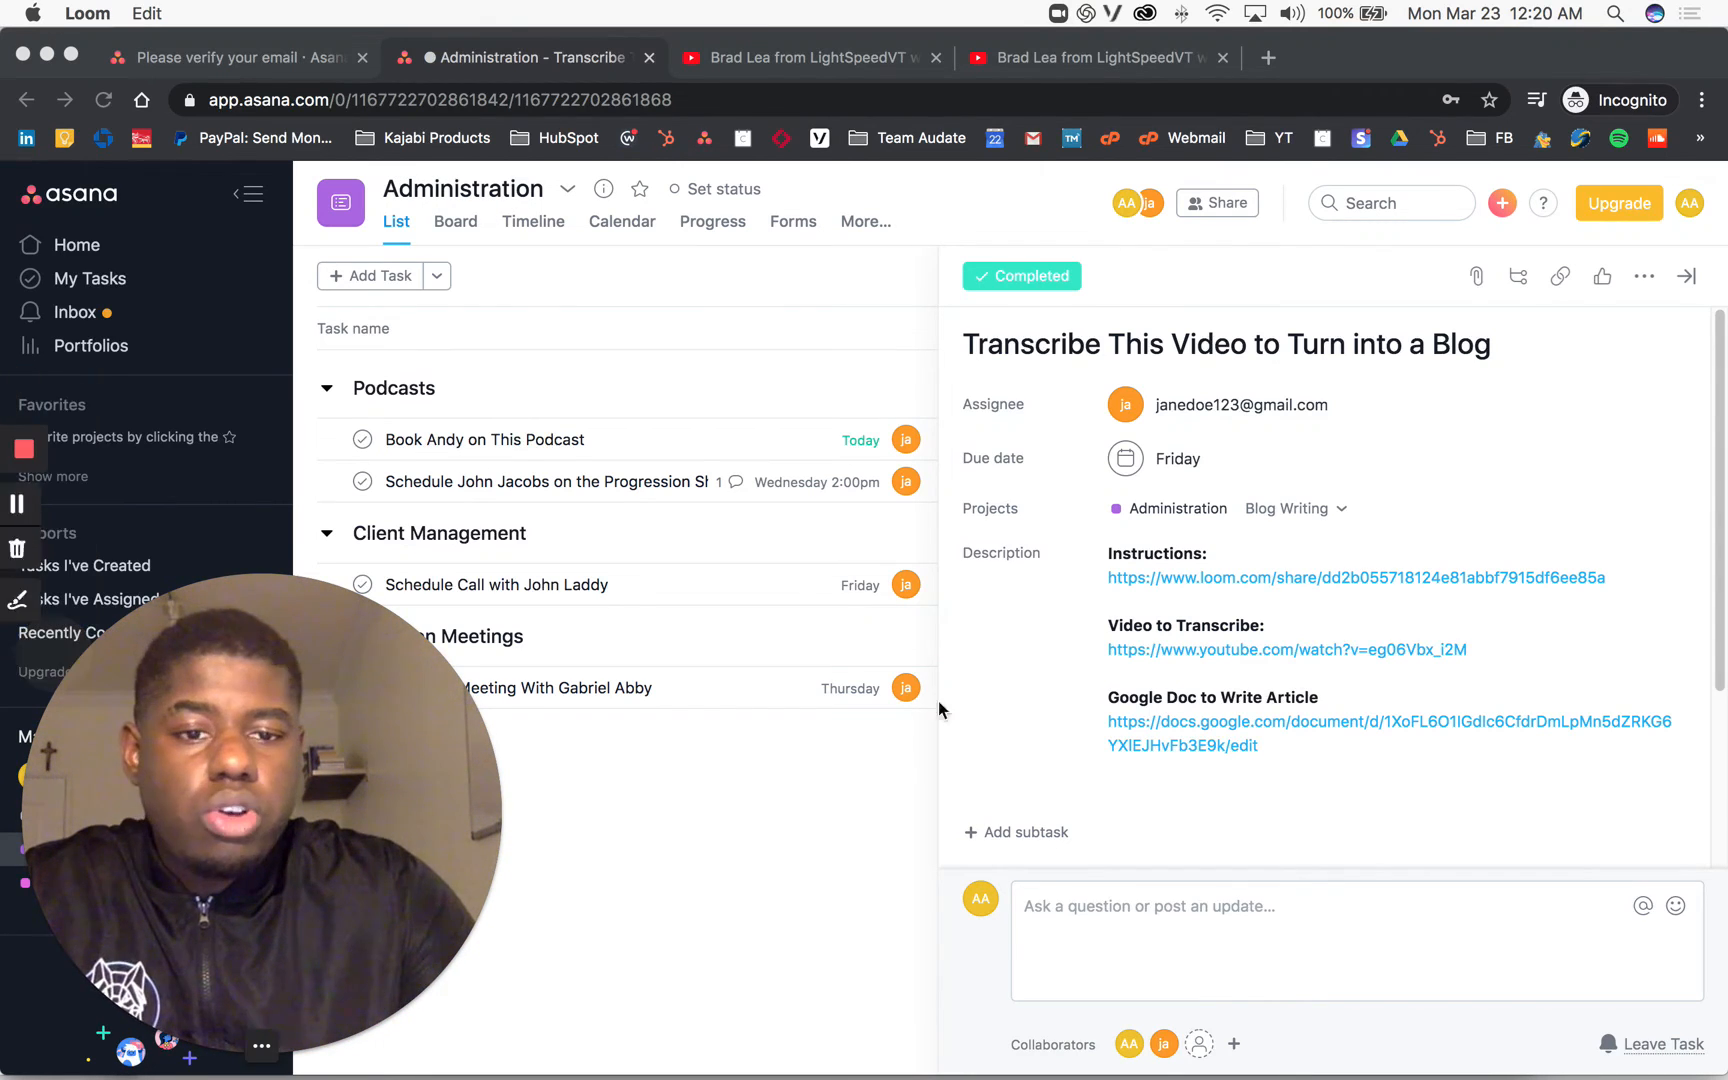
left_click(1332, 758)
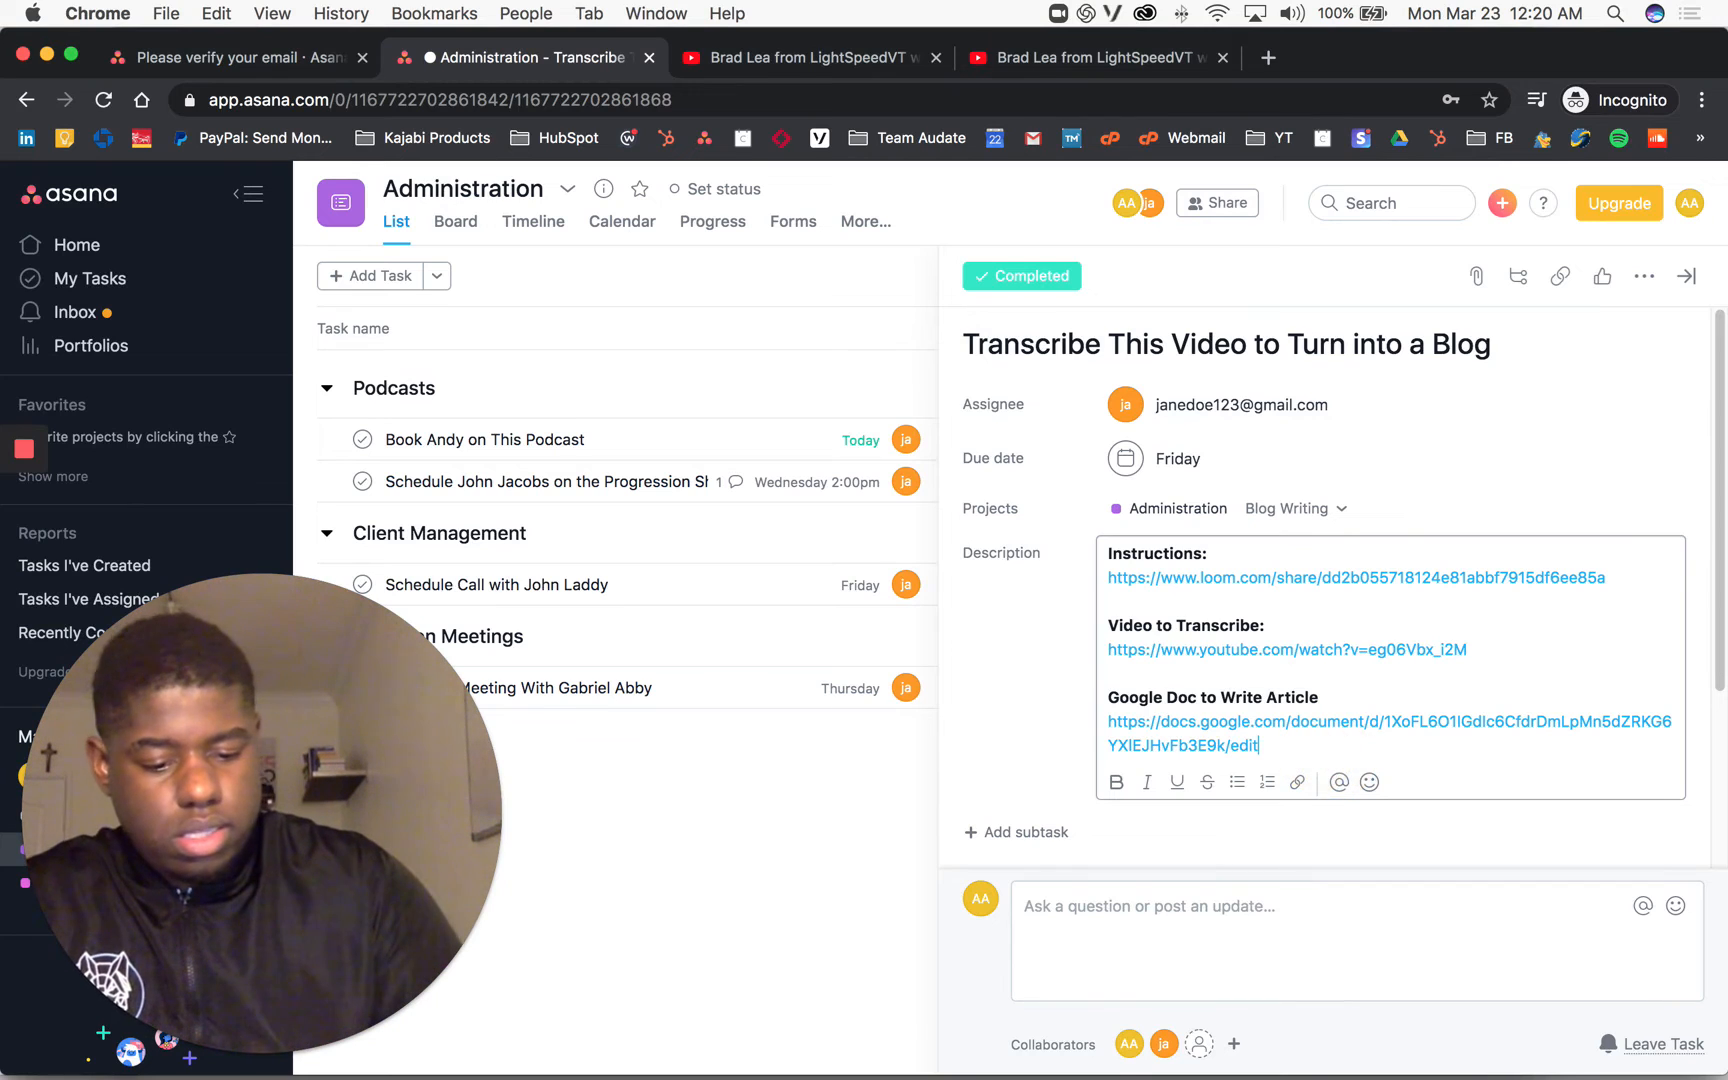
Step: Add a line below the Google Doc link telling the writer to transcribe only the host's words
key("Return")
key("Return")
type("H")
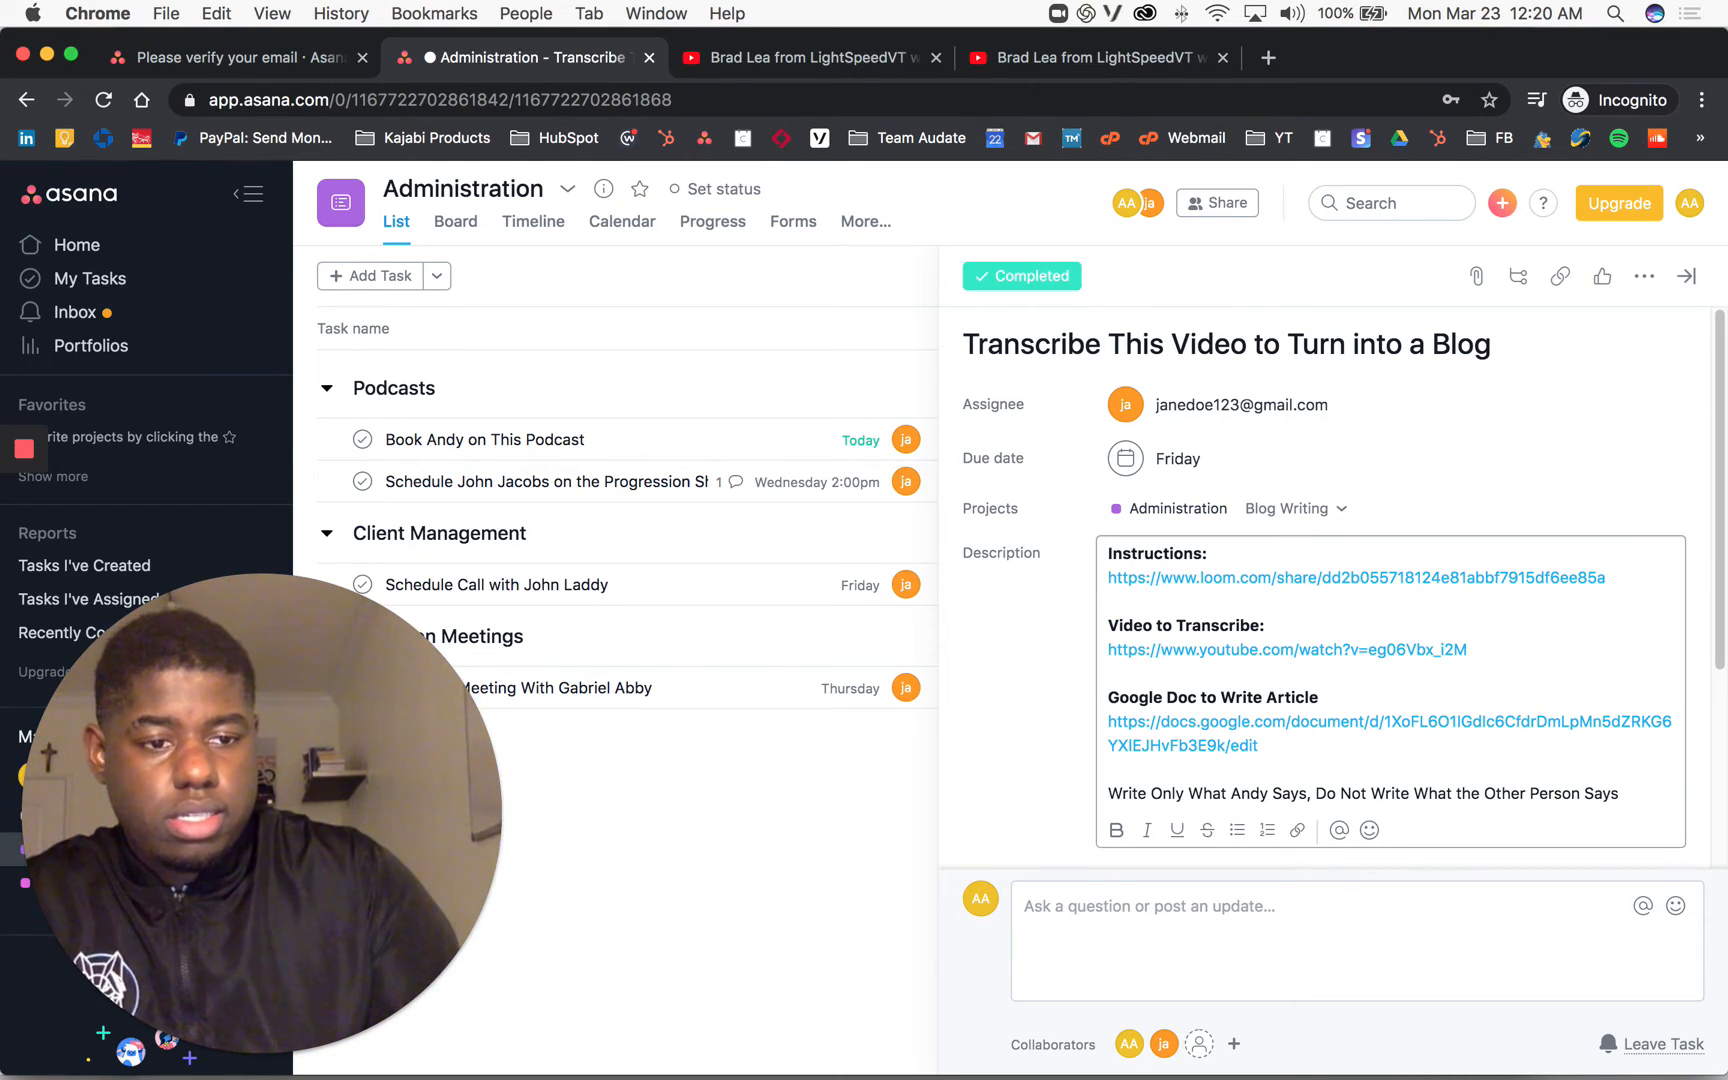
left_click(1007, 802)
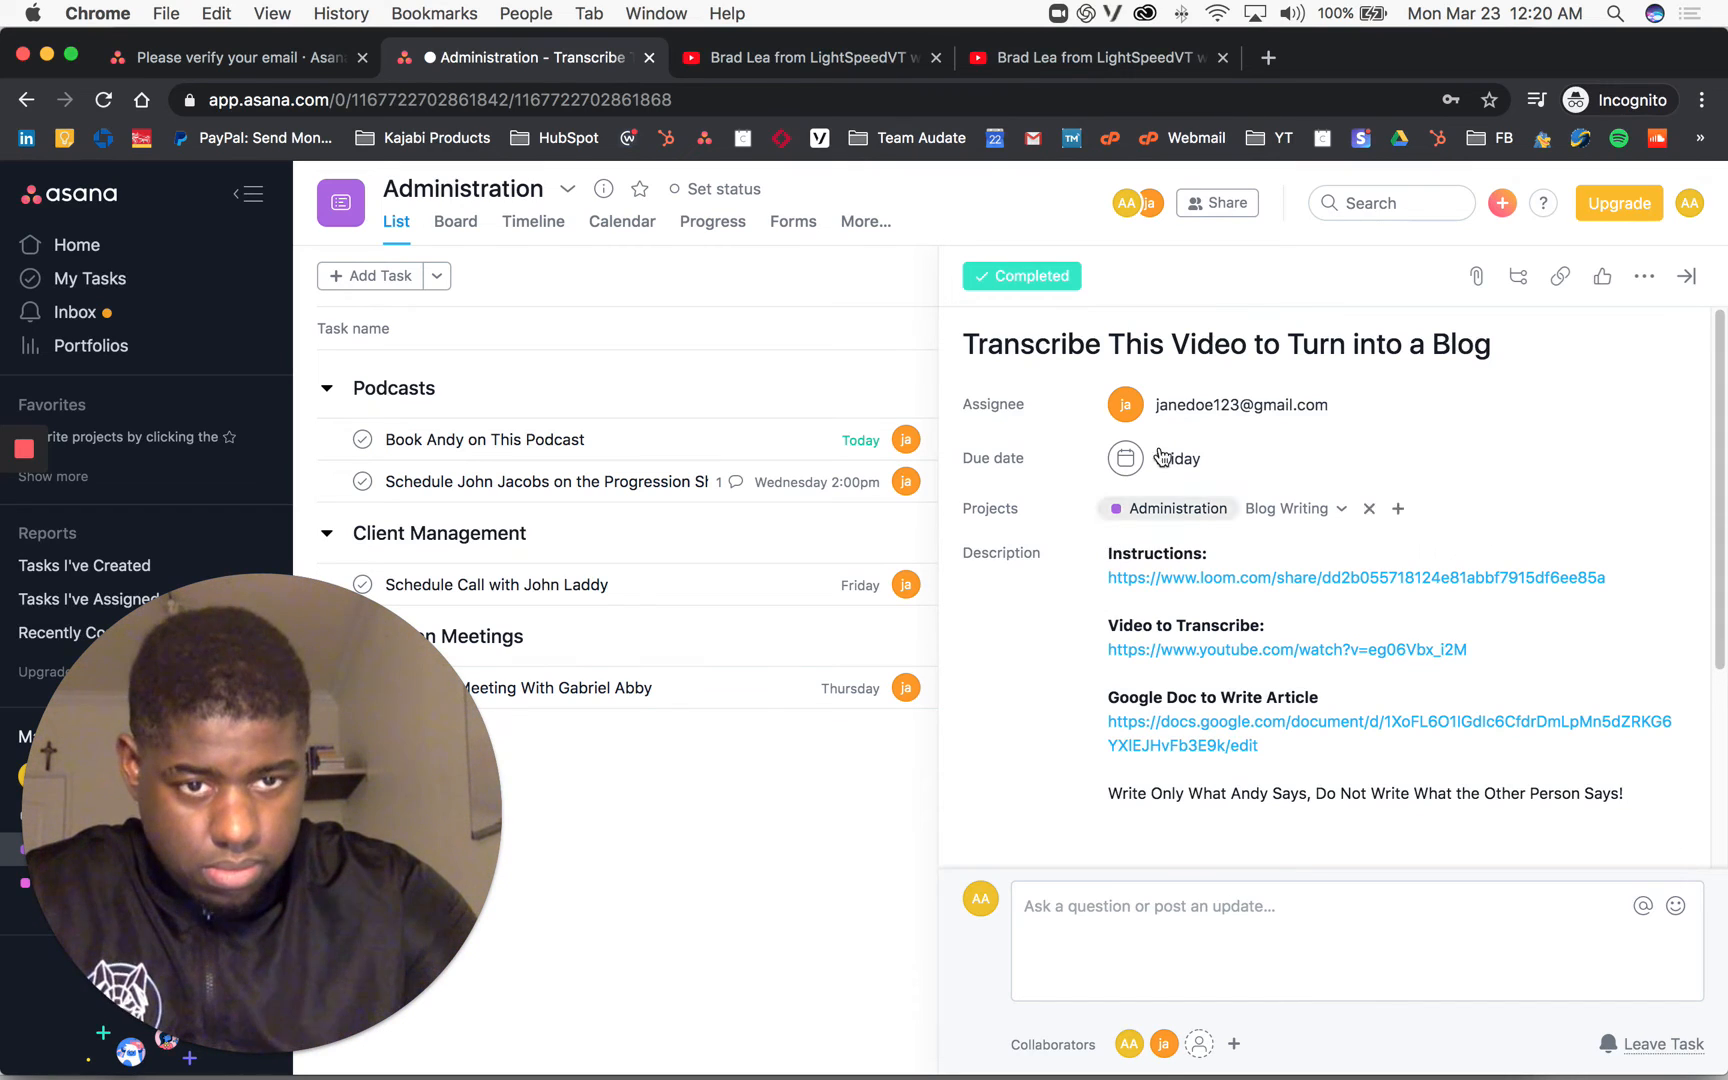
left_click(1110, 556)
left_click(1110, 556)
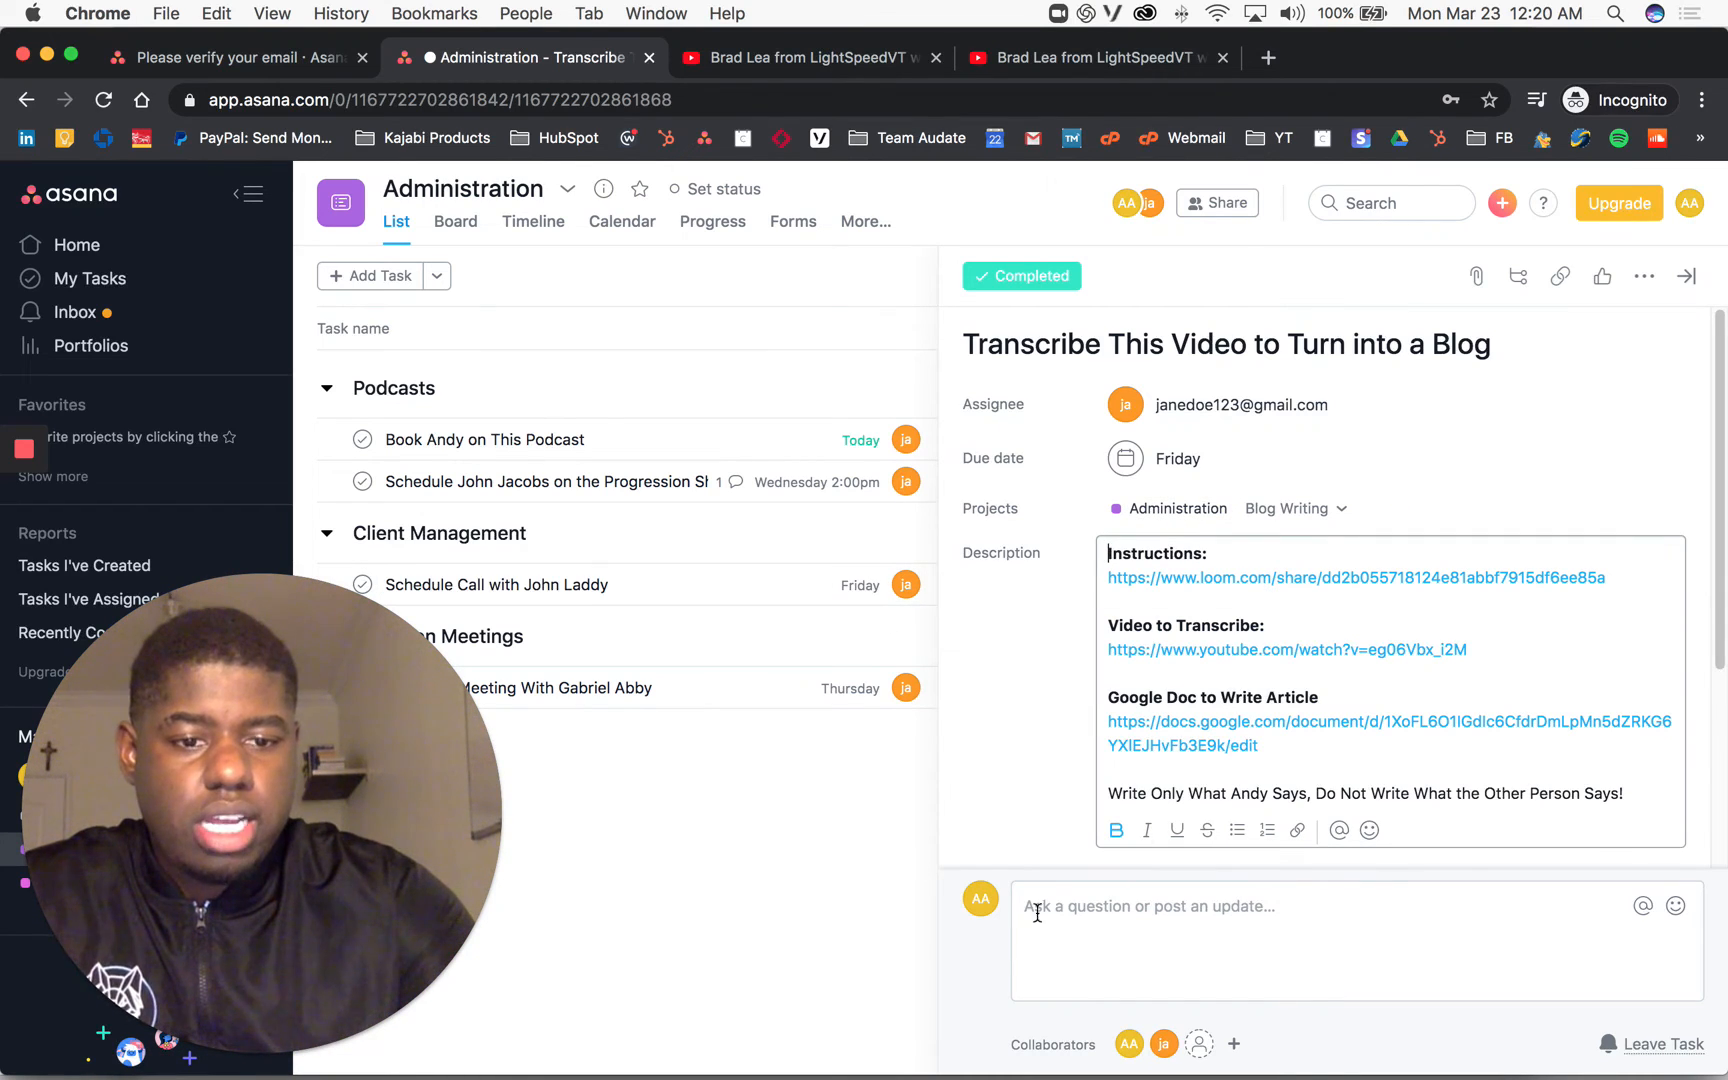
left_click(1118, 905)
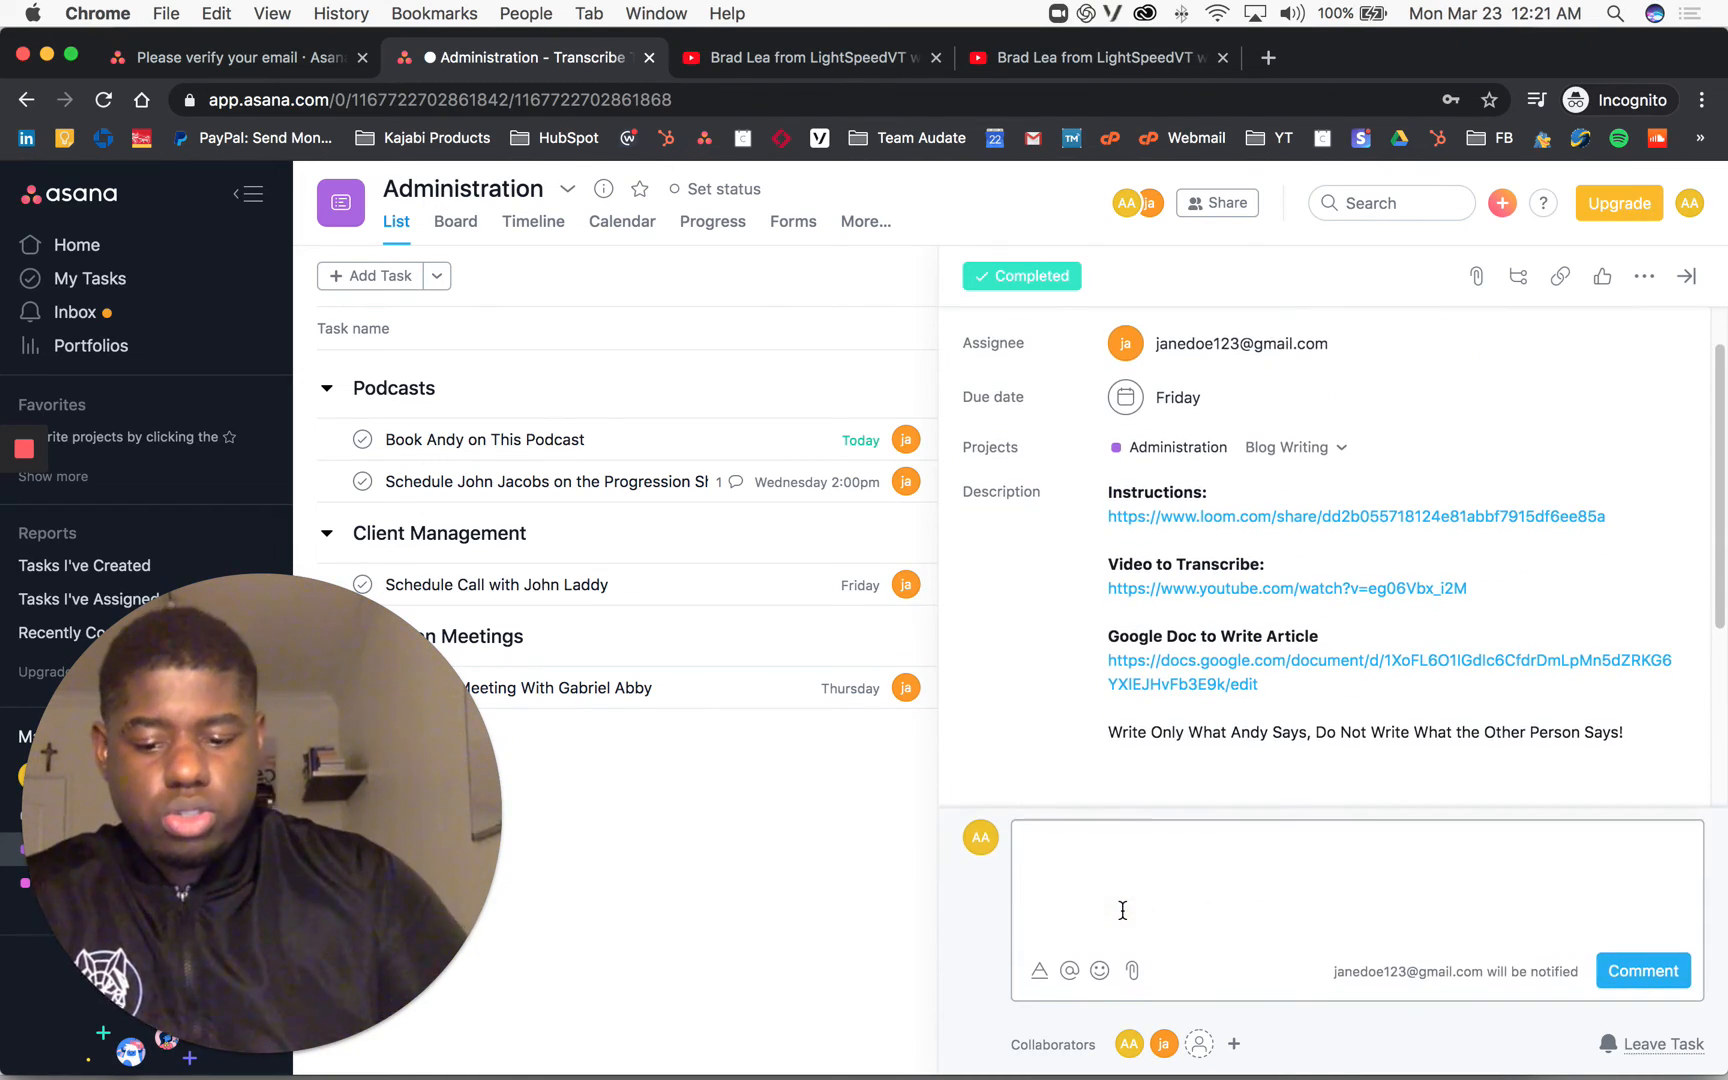
type("@ja")
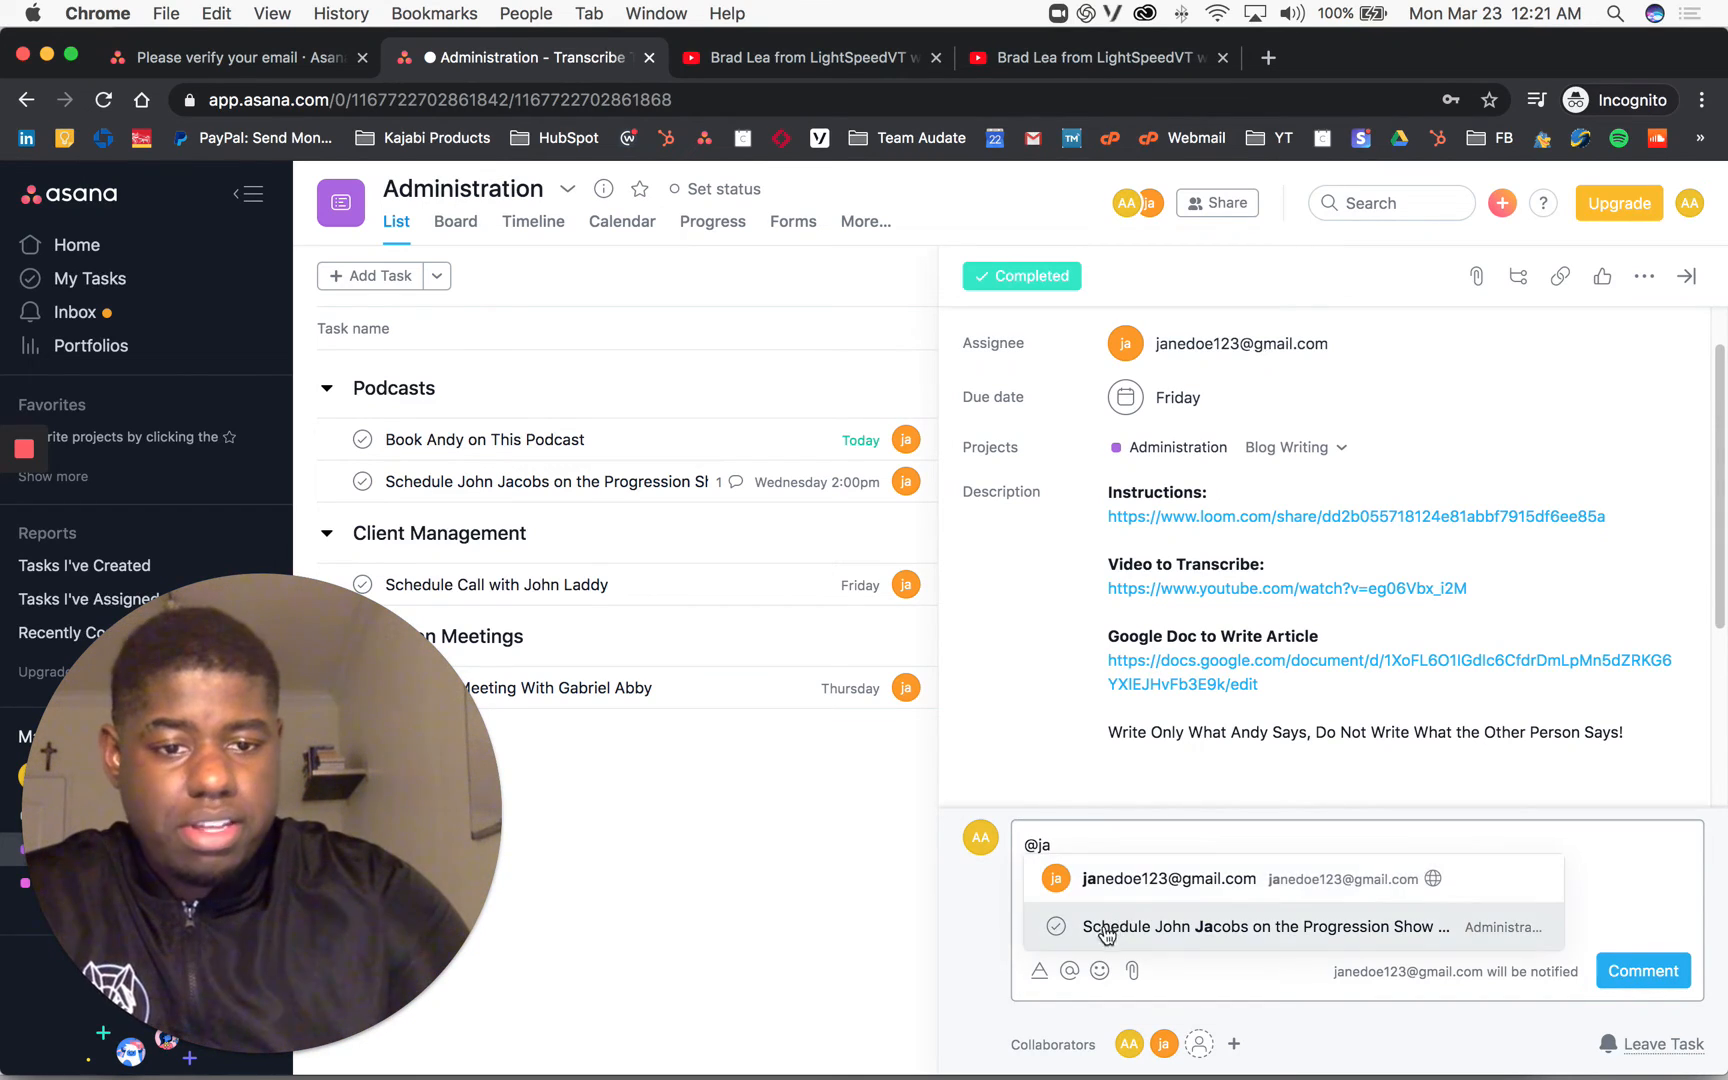
left_click(1134, 887)
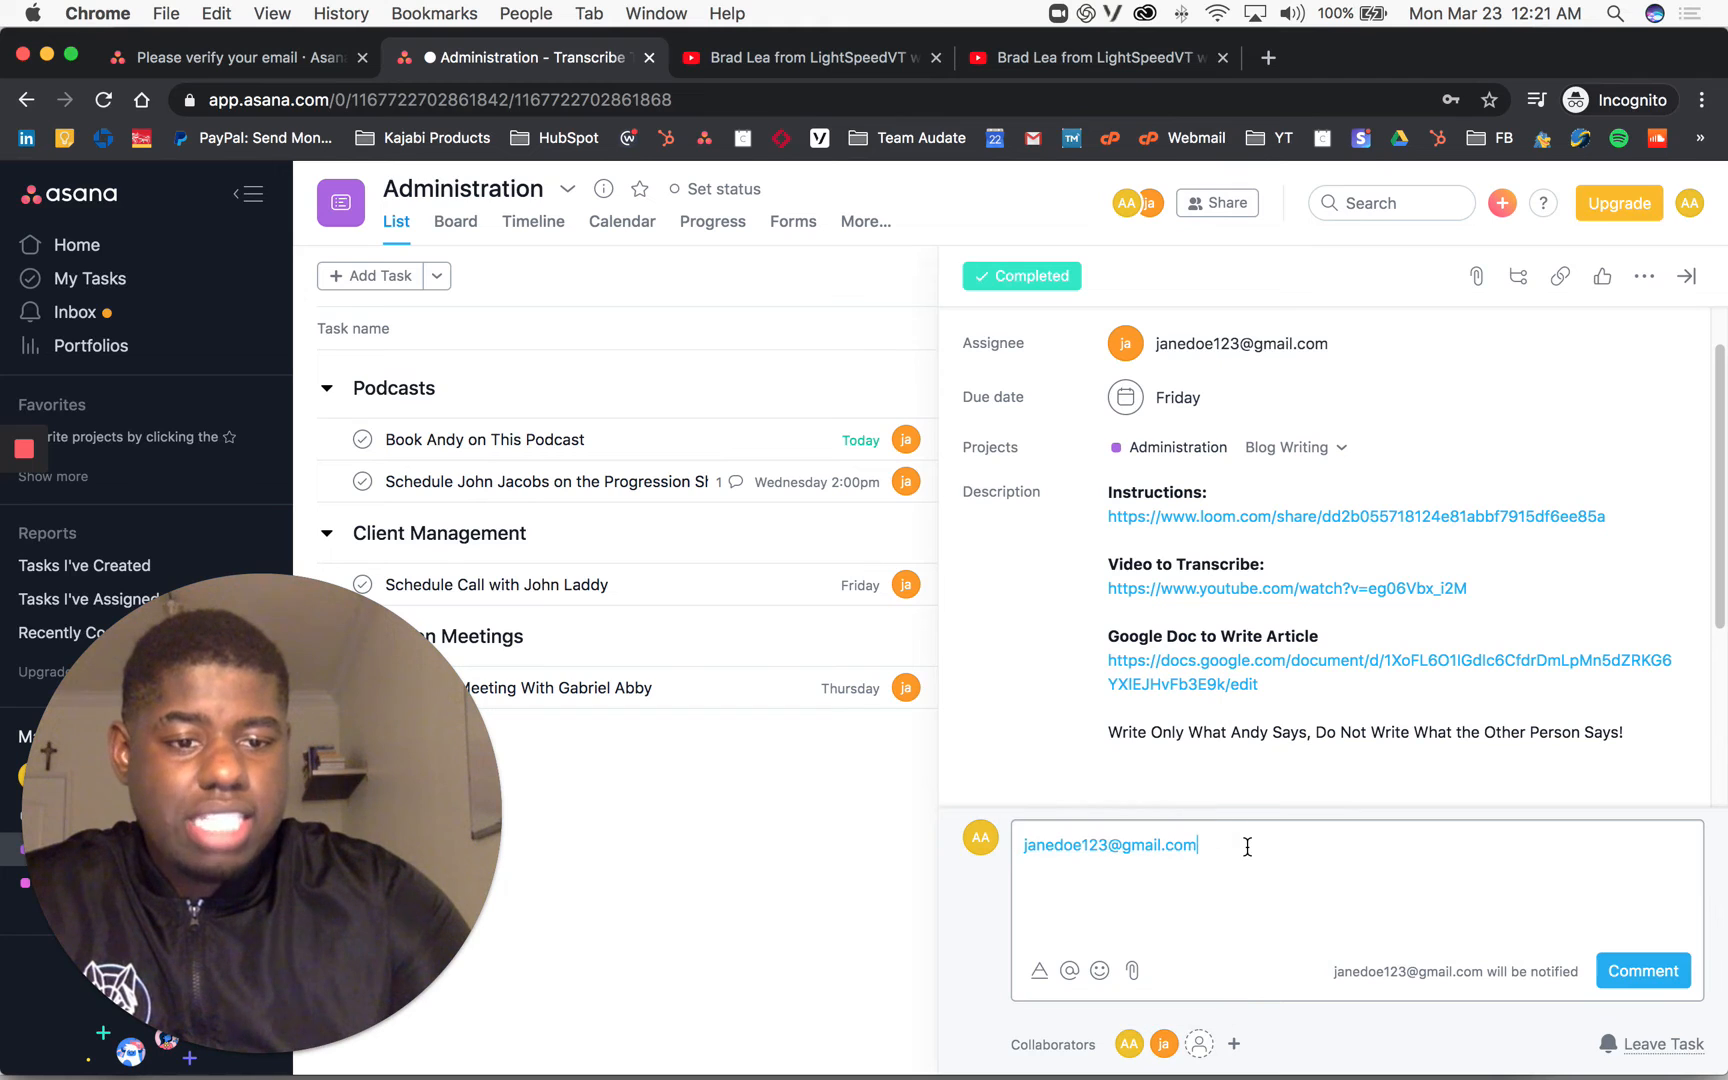
left_click(1643, 970)
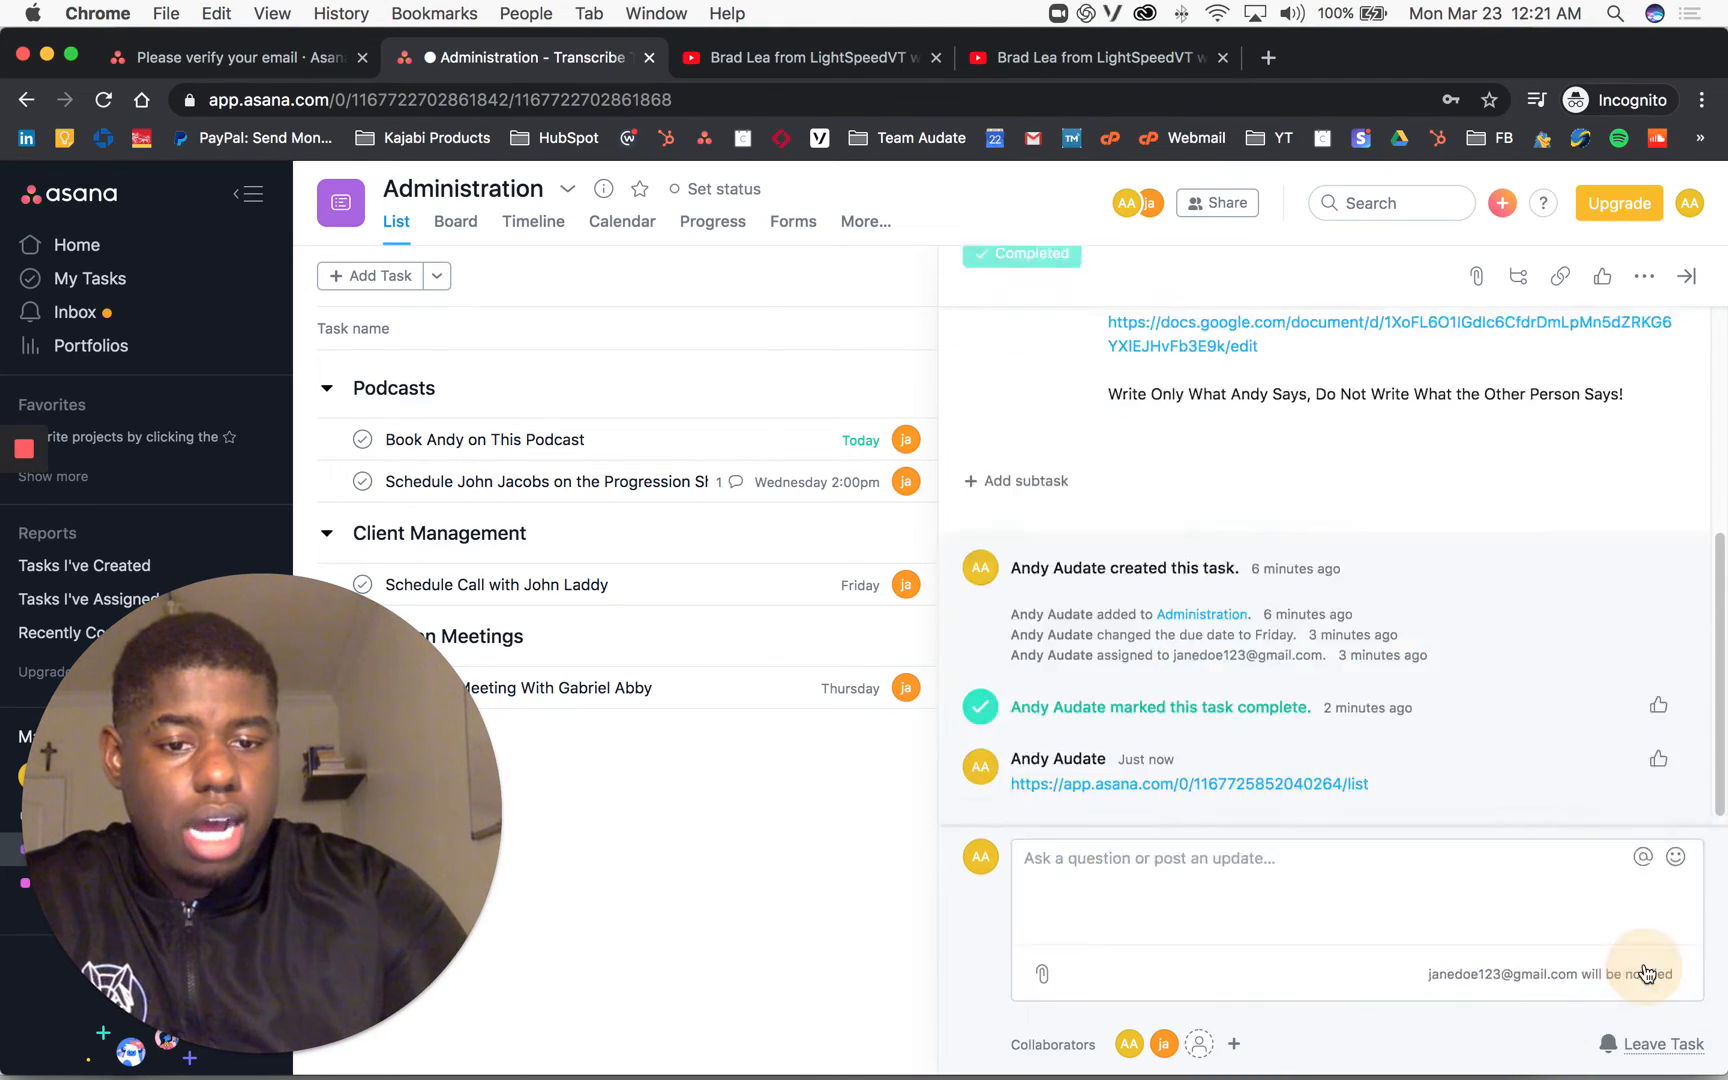
Step: Start another comment, browse the emoji choices, then choose to attach a file from this computer
left_click(1170, 985)
left_click(1098, 971)
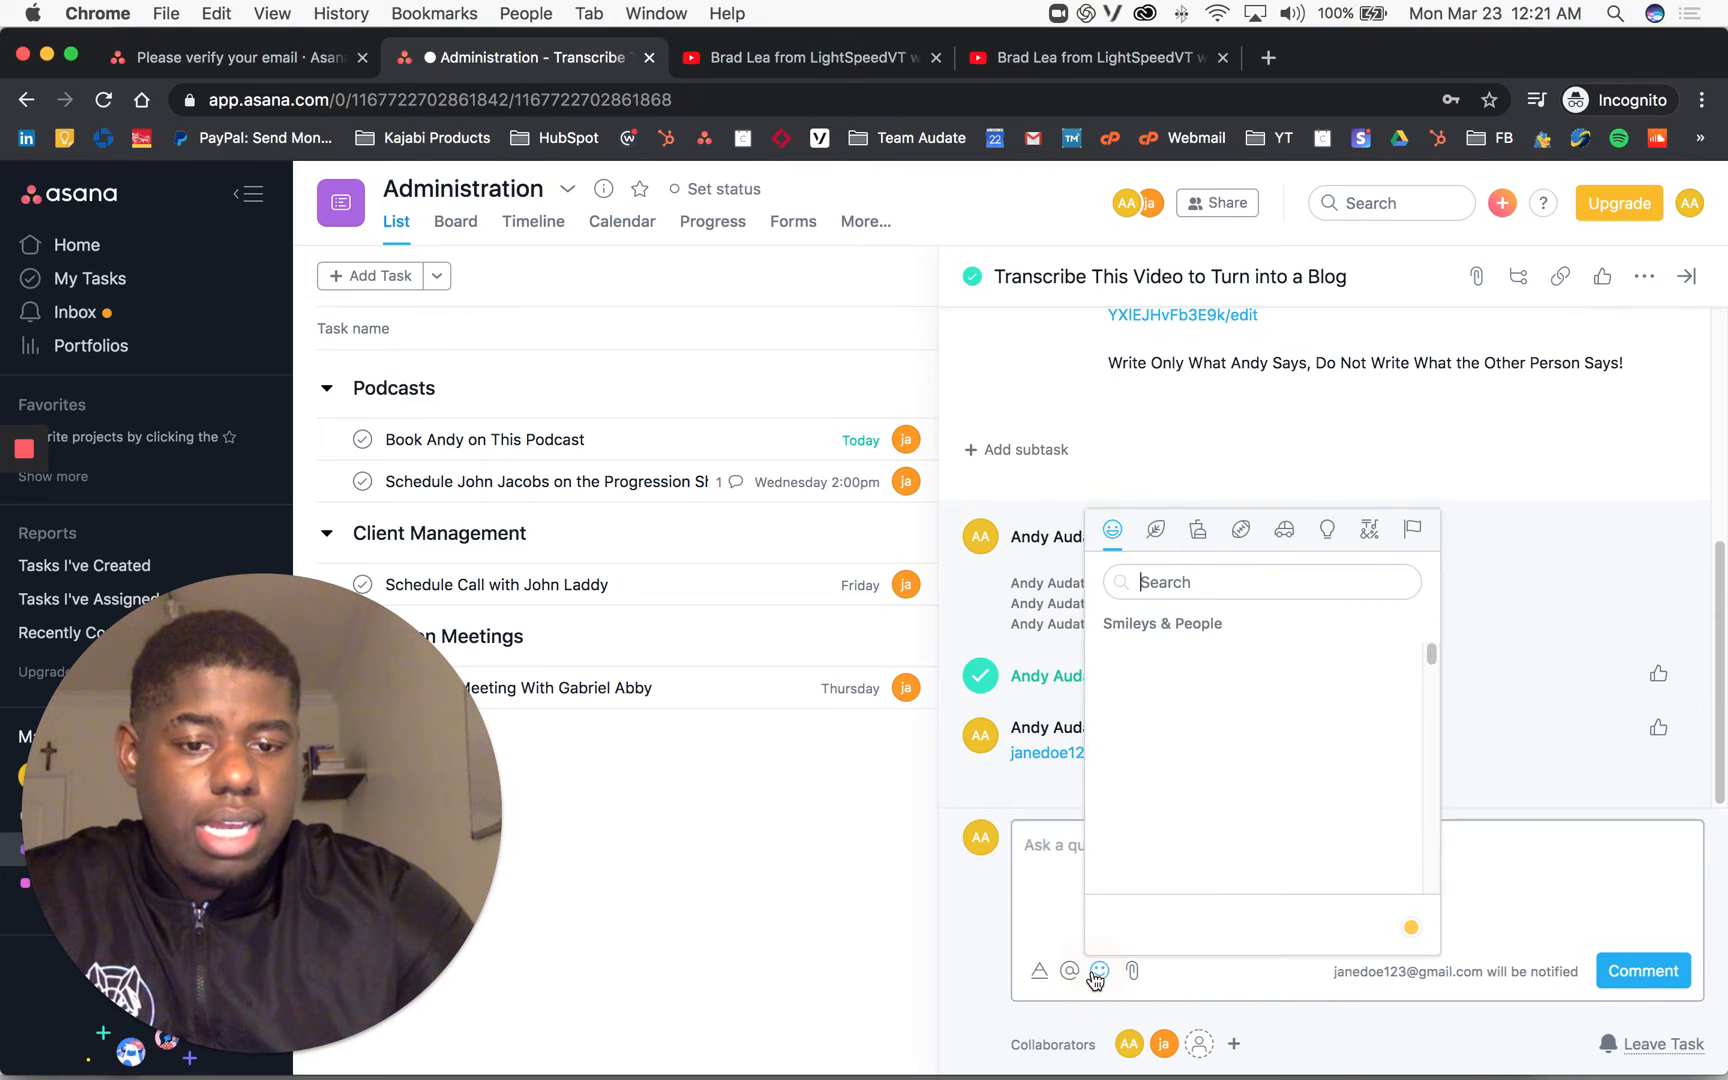
left_click(1100, 968)
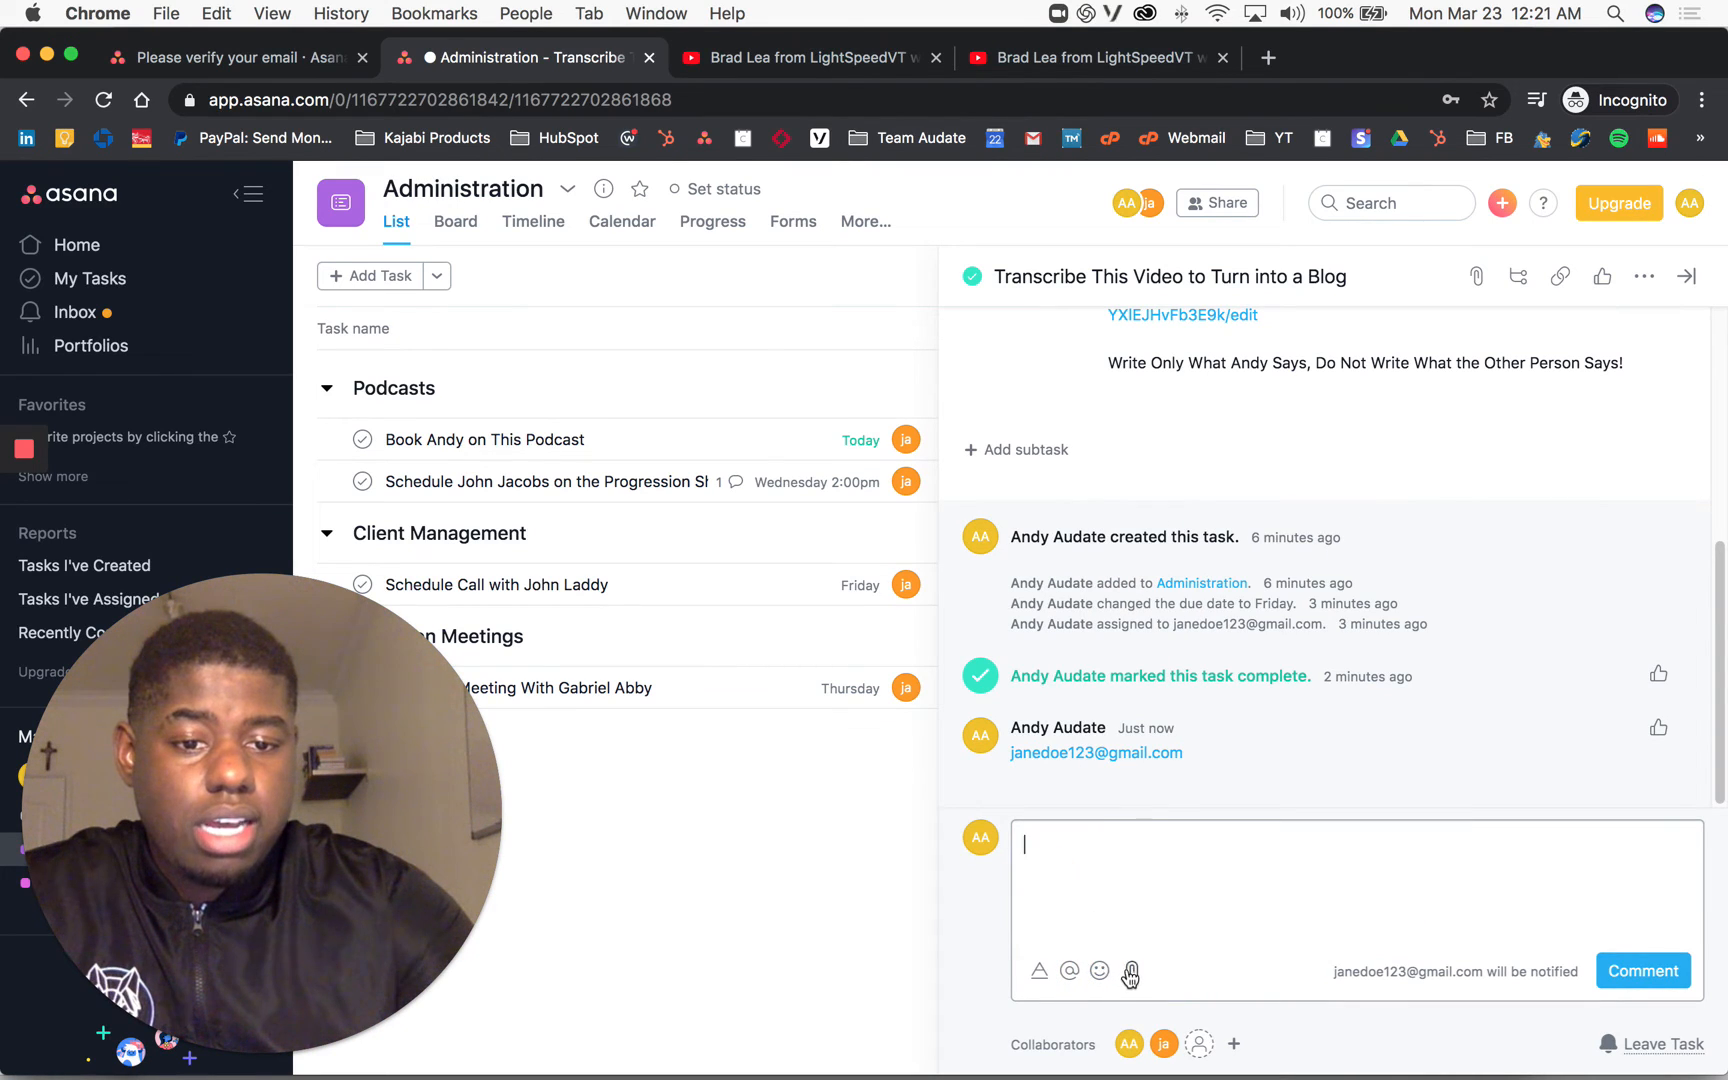
left_click(1130, 972)
left_click(1032, 787)
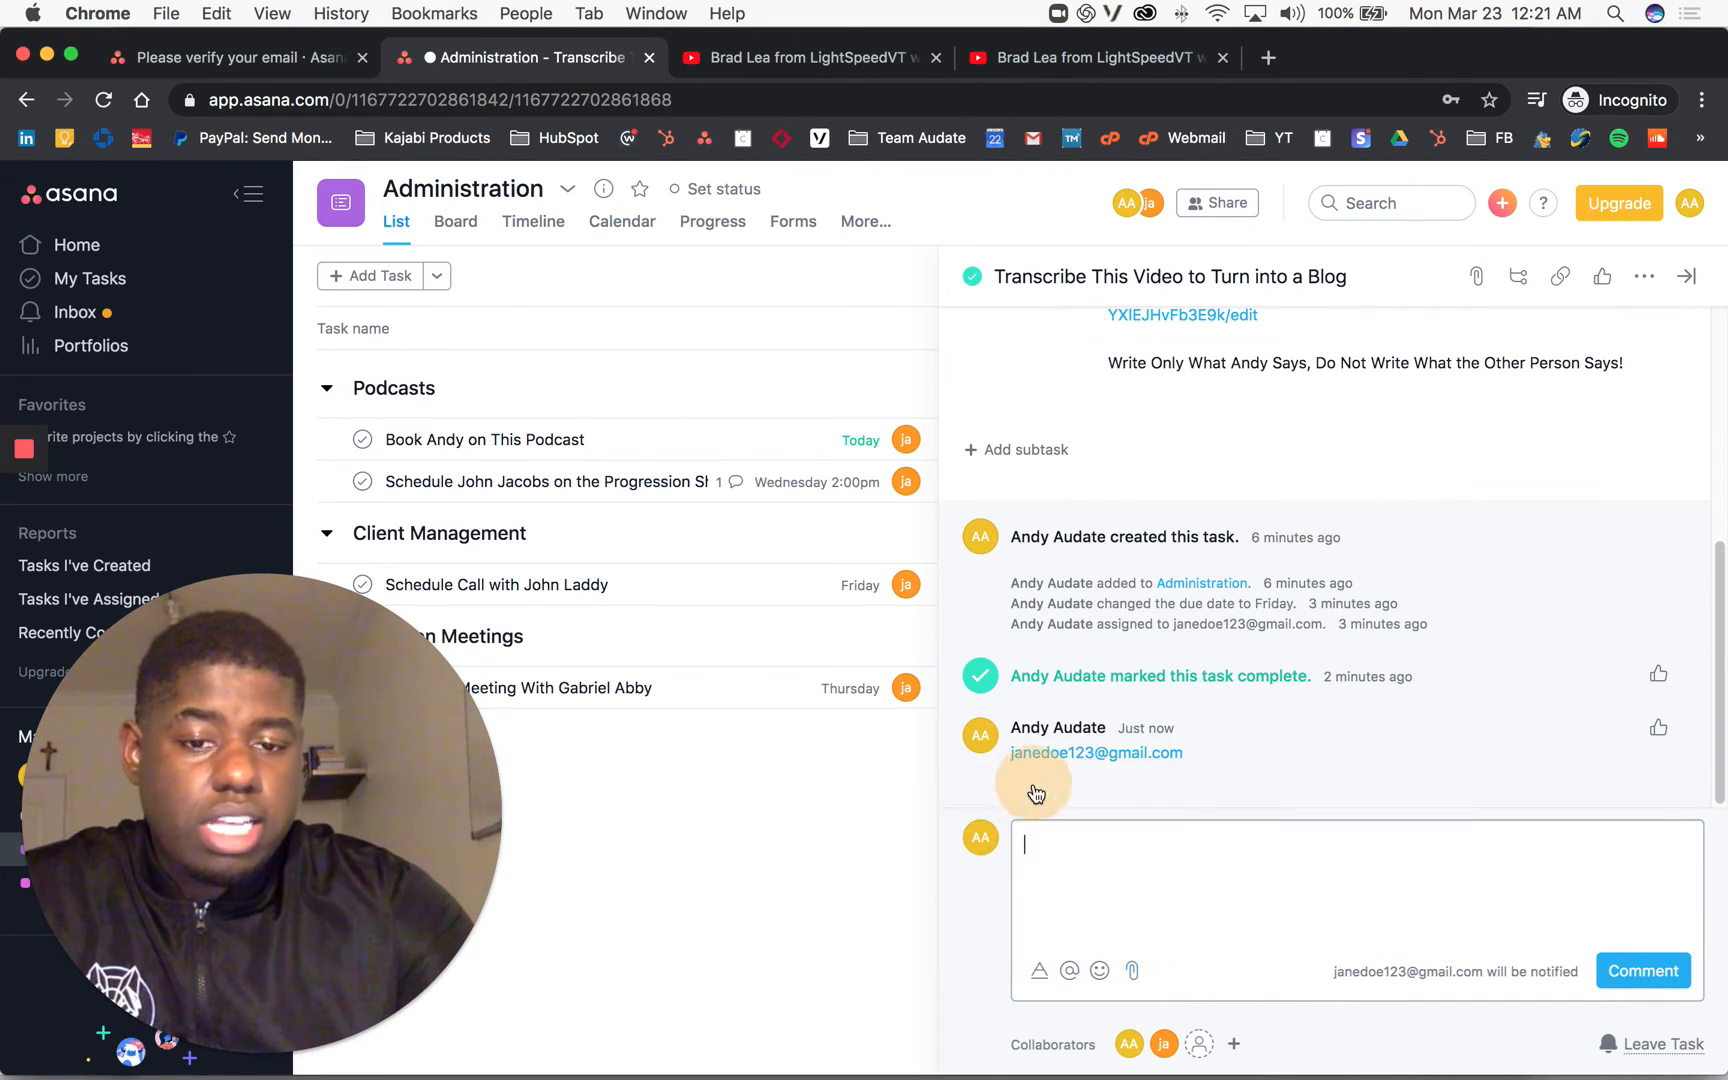
Step: Select conference promo.mp3 in the file dialog and attach it to the task
scroll(740, 356, "down", 10)
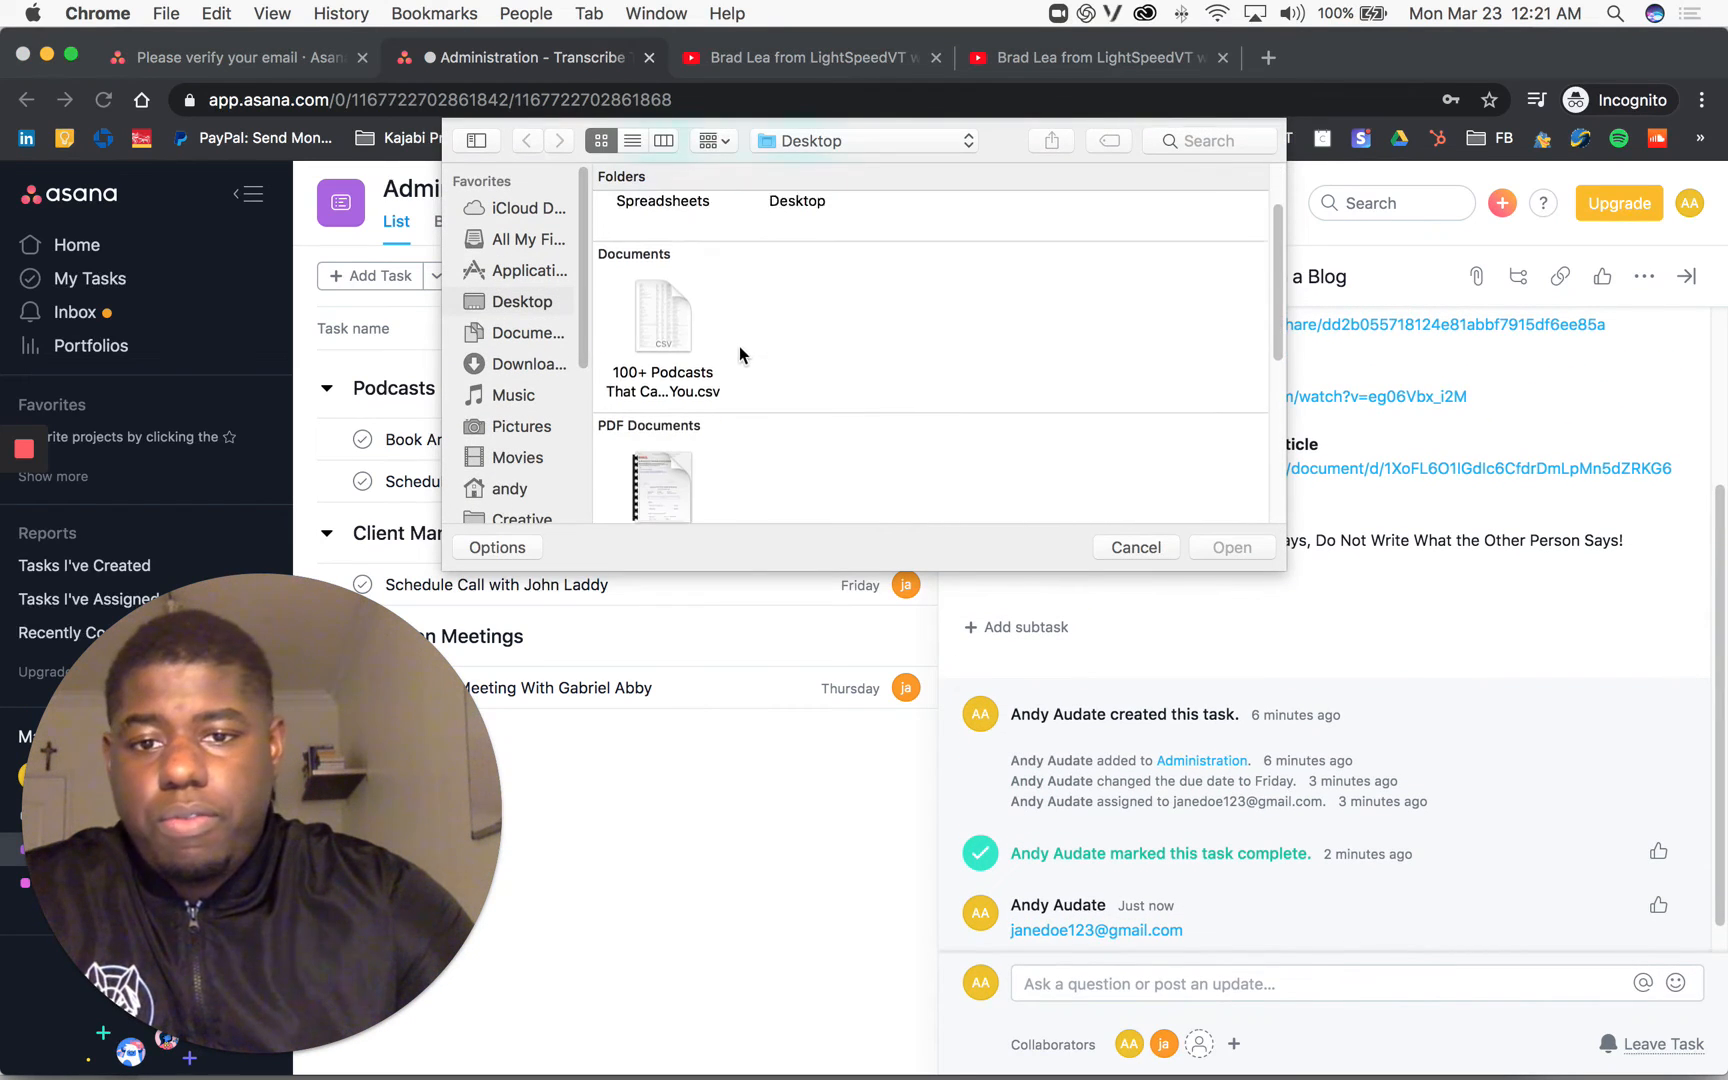
scroll(745, 395, "up", 5)
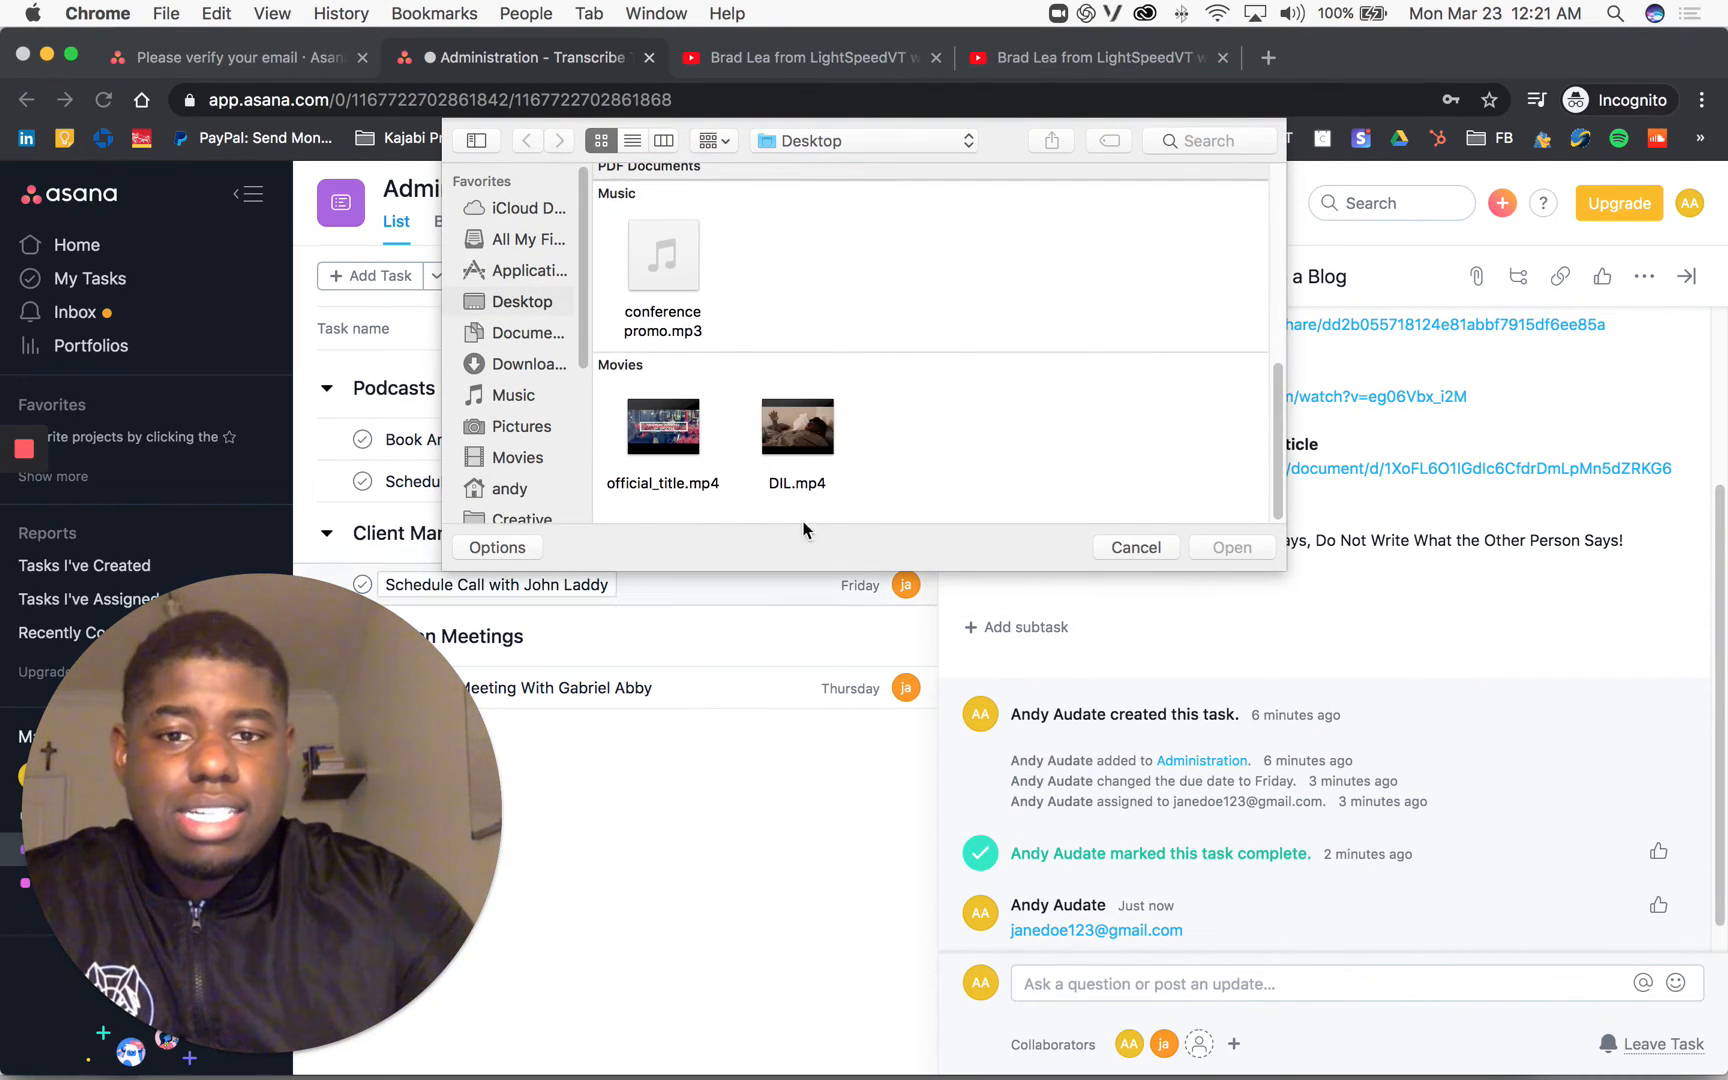
scroll(758, 393, "down", 2)
left_click(665, 430)
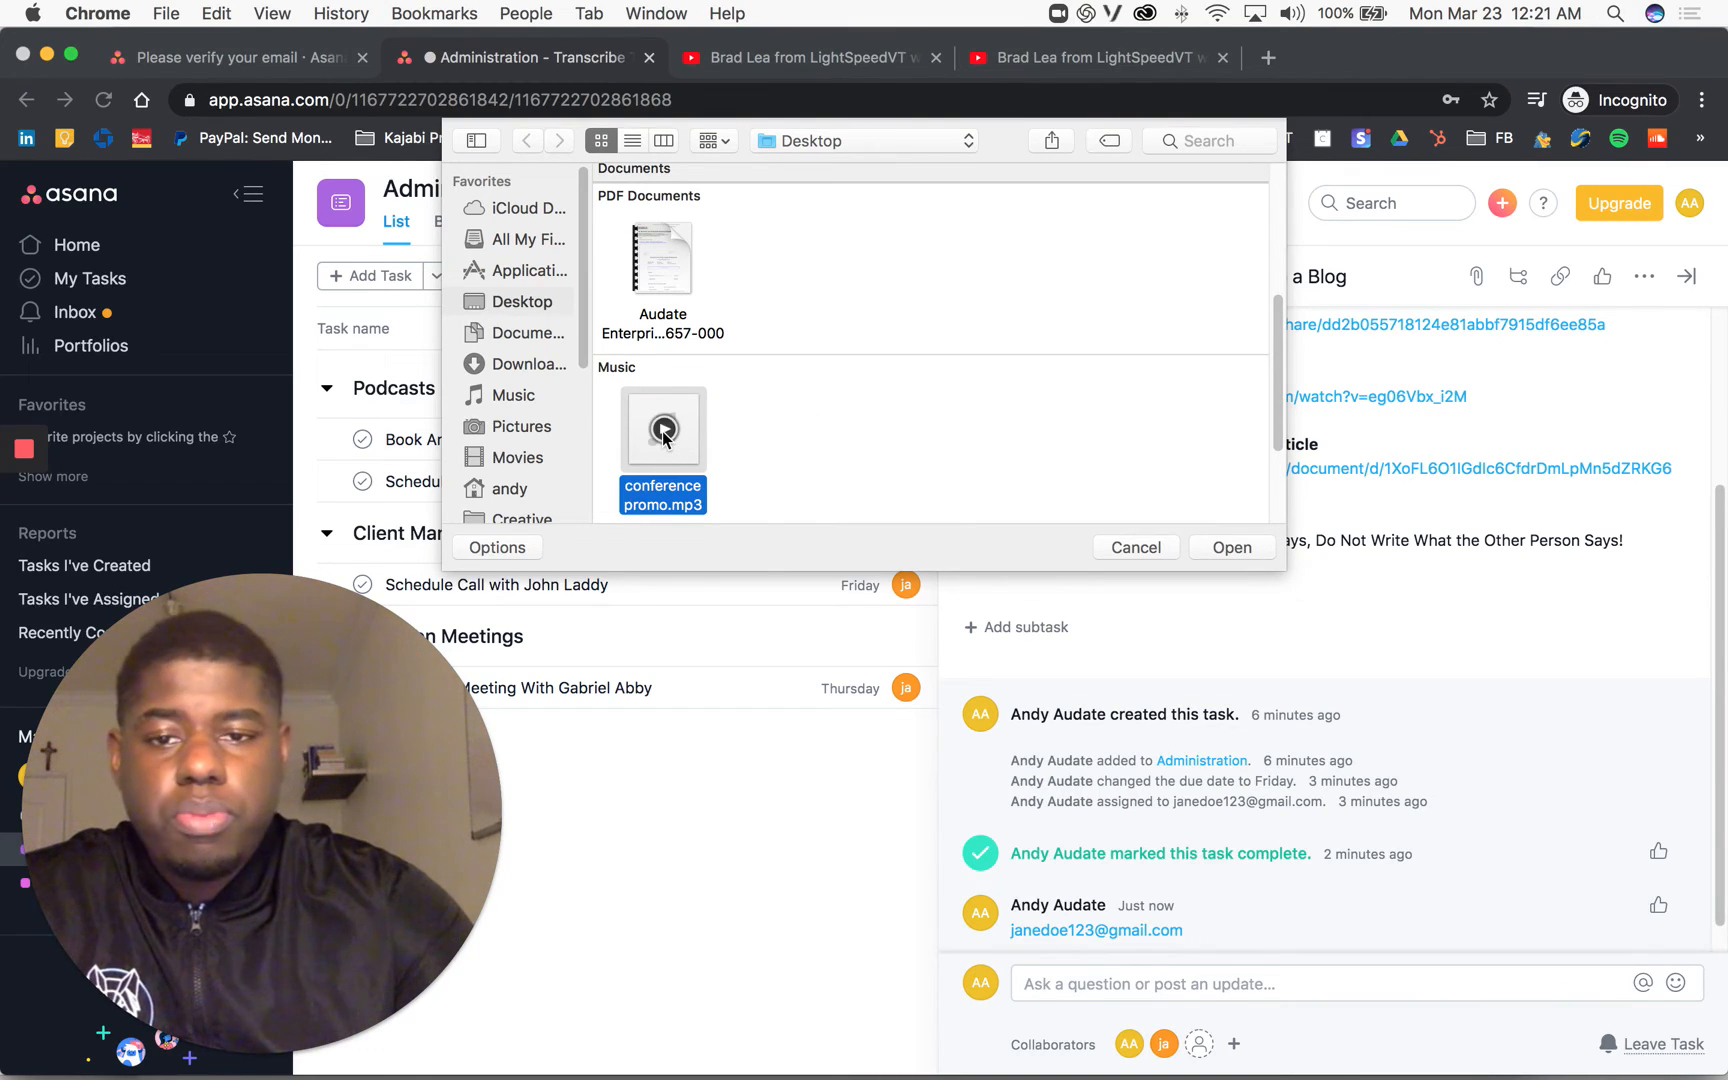
left_click(664, 432)
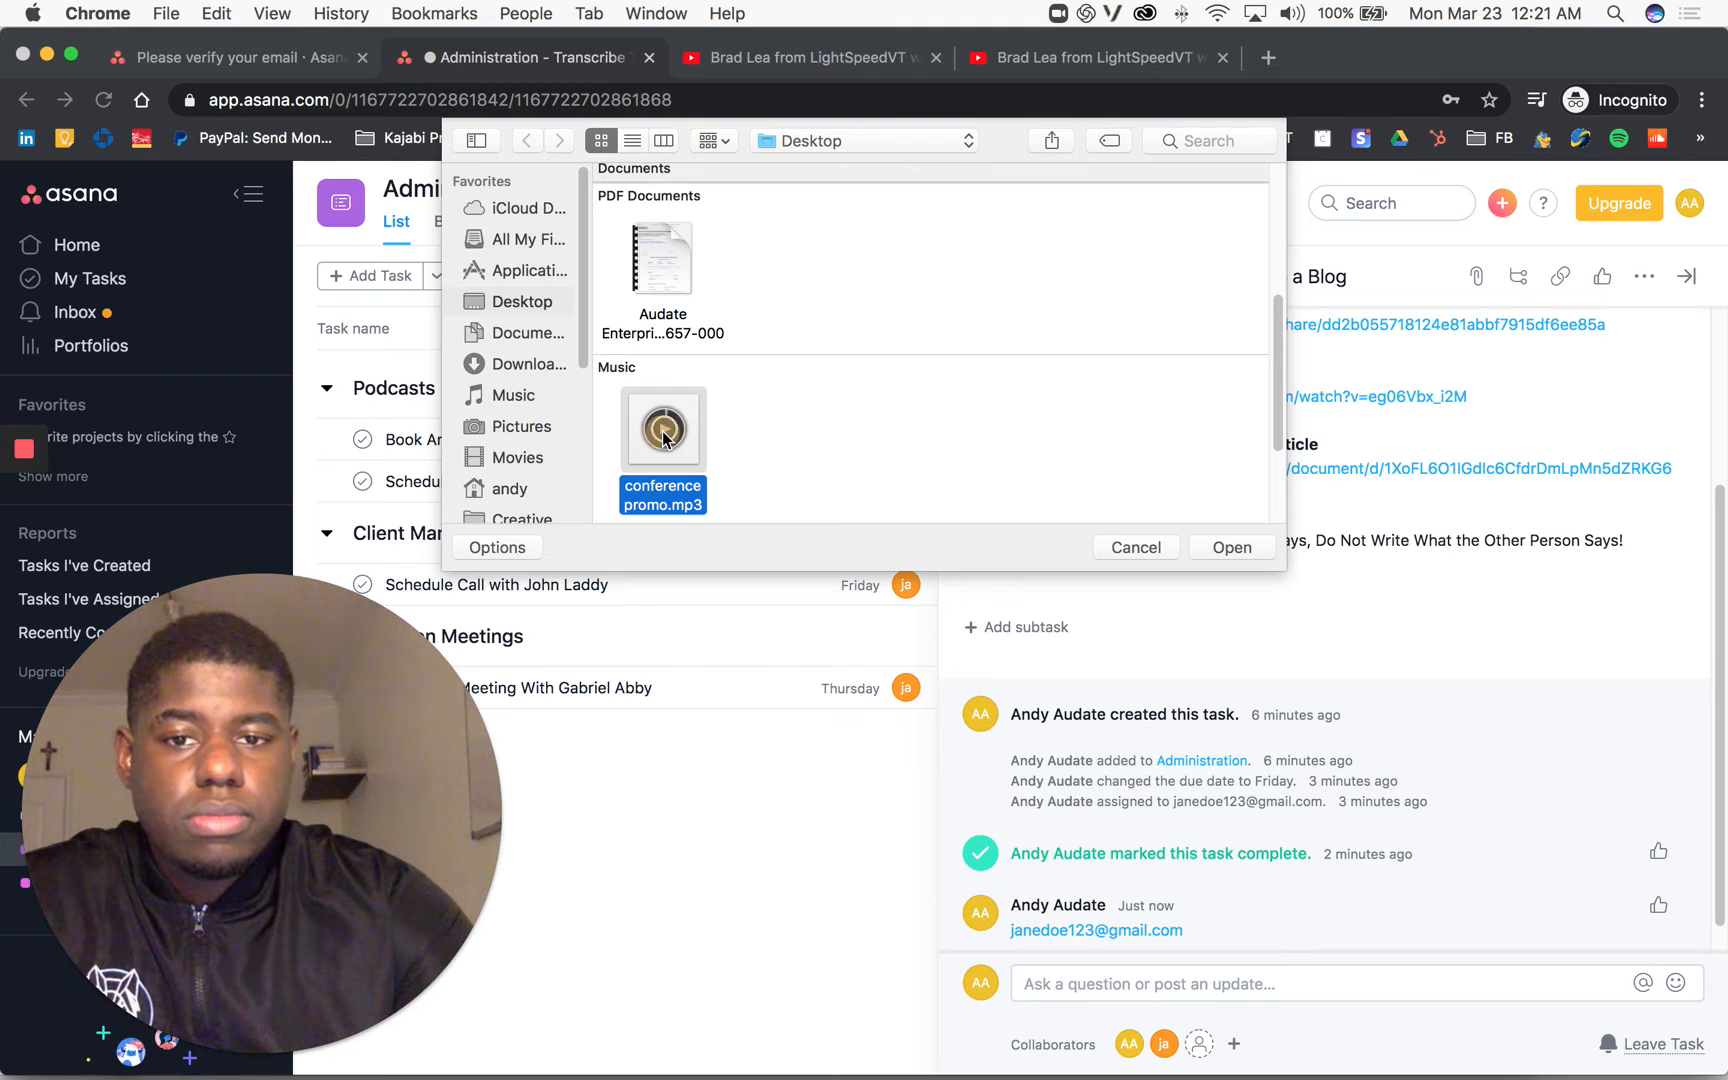
left_click(1230, 547)
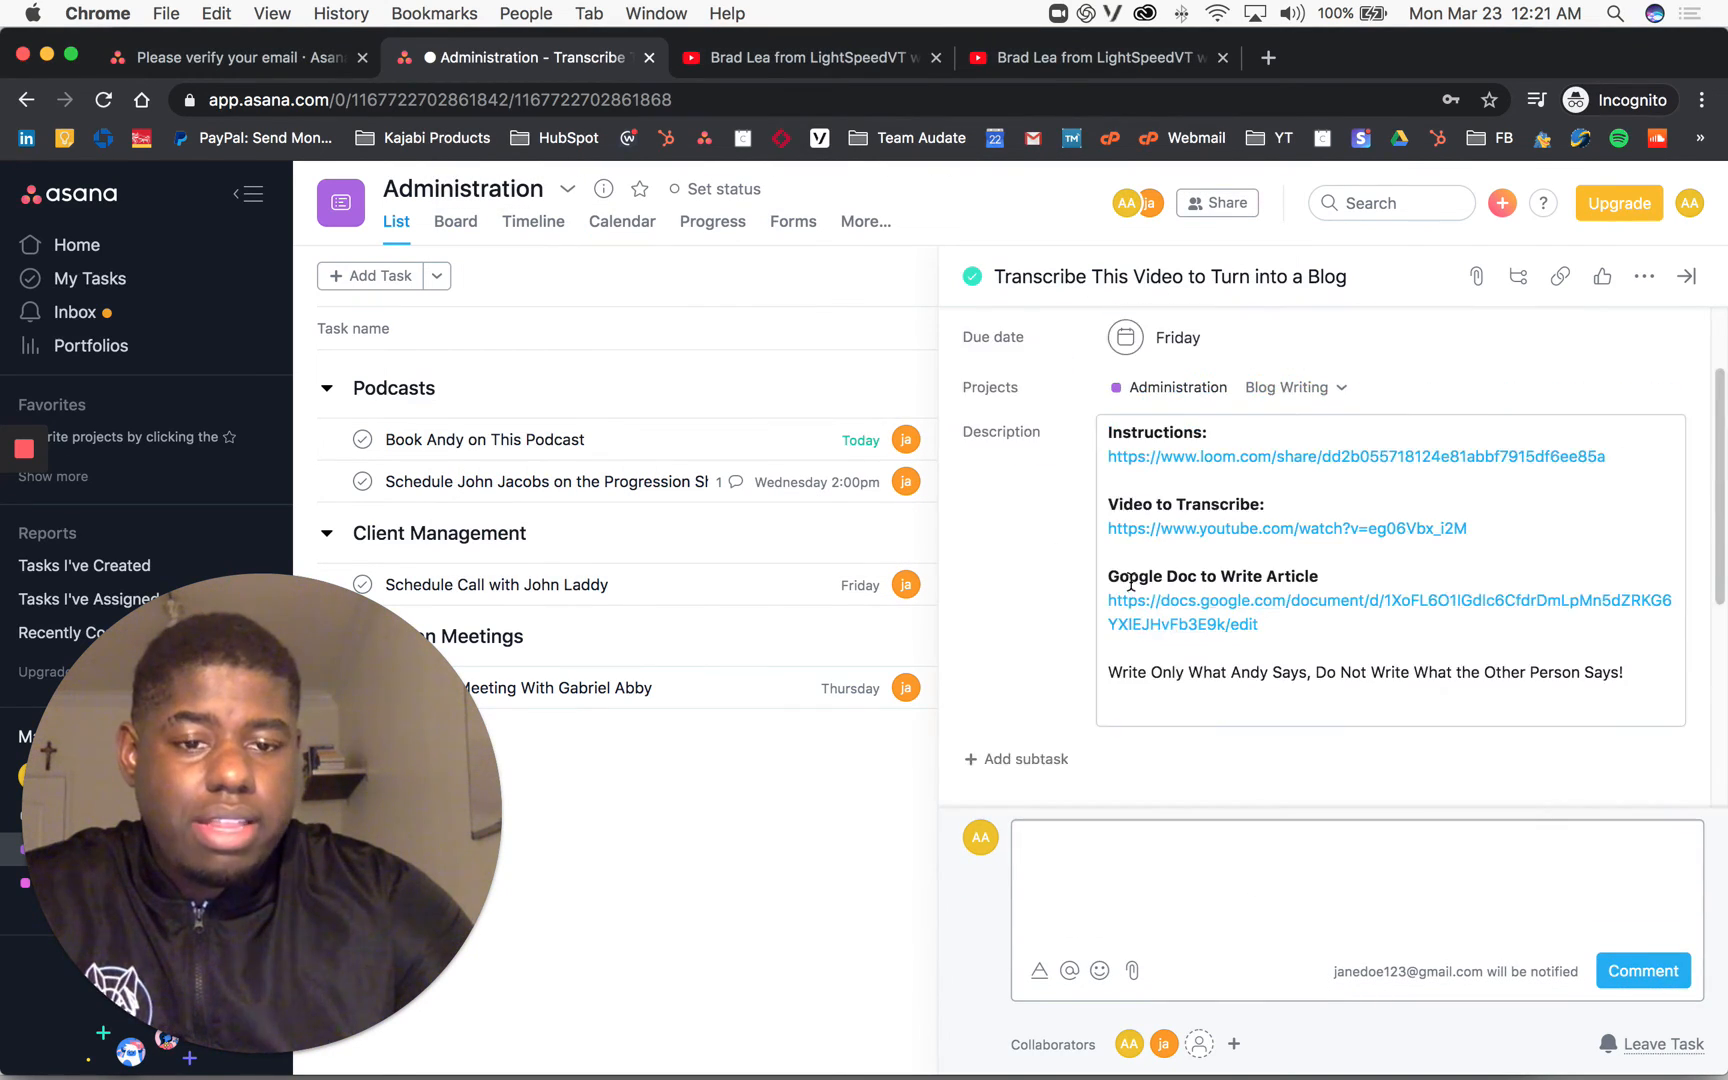
Step: Circle the attached audio file with a blue screen annotation, then close the extra YouTube tab
mouse_move(3, 532)
left_click(22, 590)
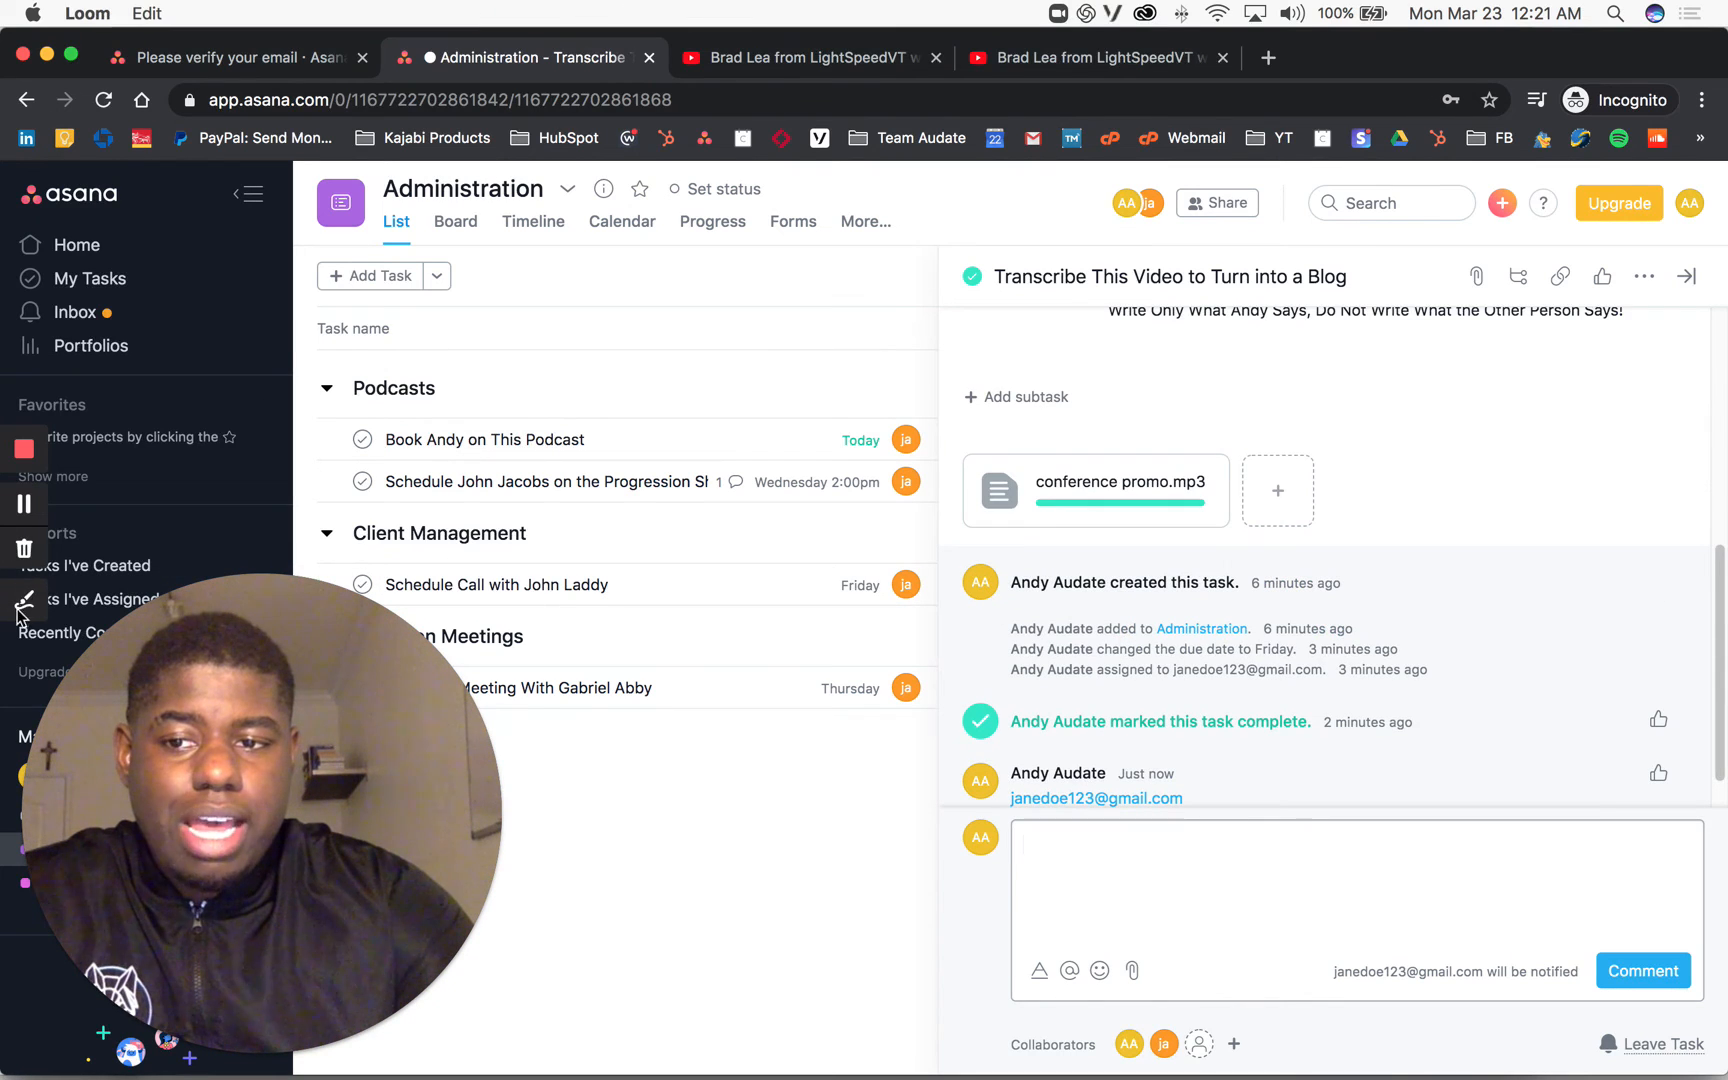
left_click(25, 526)
mouse_move(1395, 550)
left_mouse_down()
mouse_move(830, 680)
mouse_move(1258, 556)
left_mouse_up()
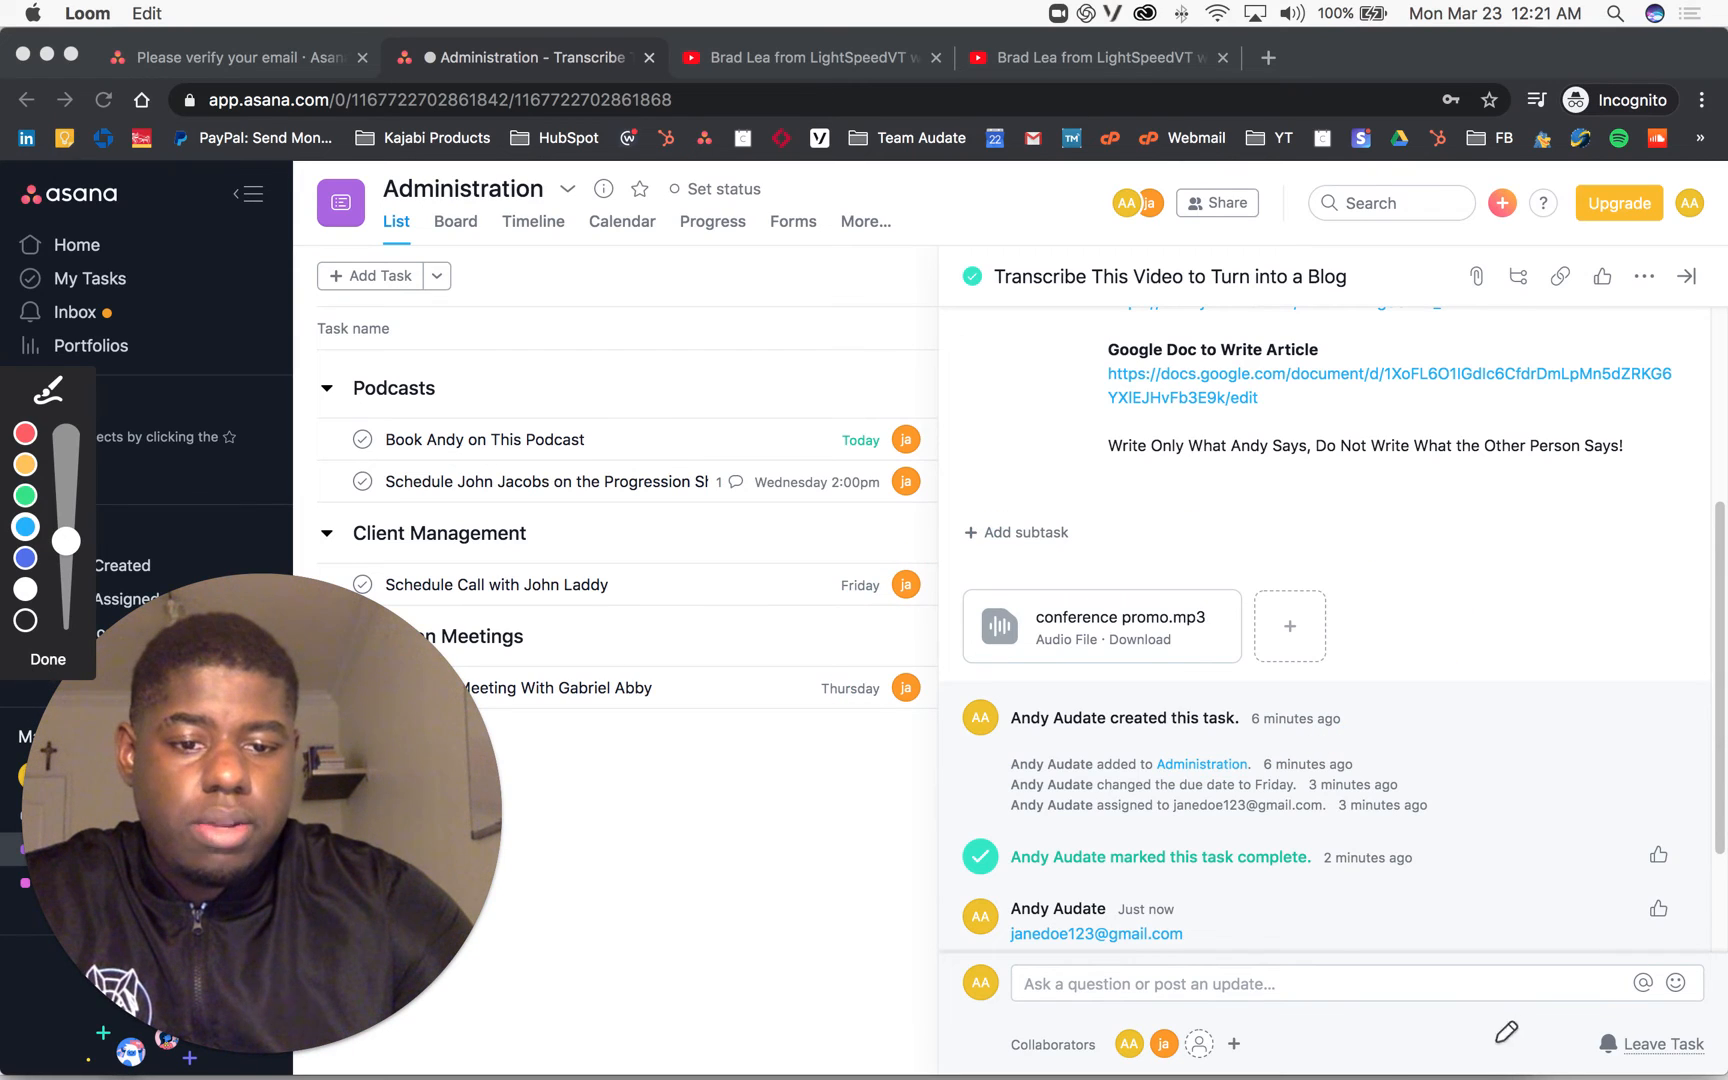
left_click(48, 660)
scroll(1290, 605, "up", 5)
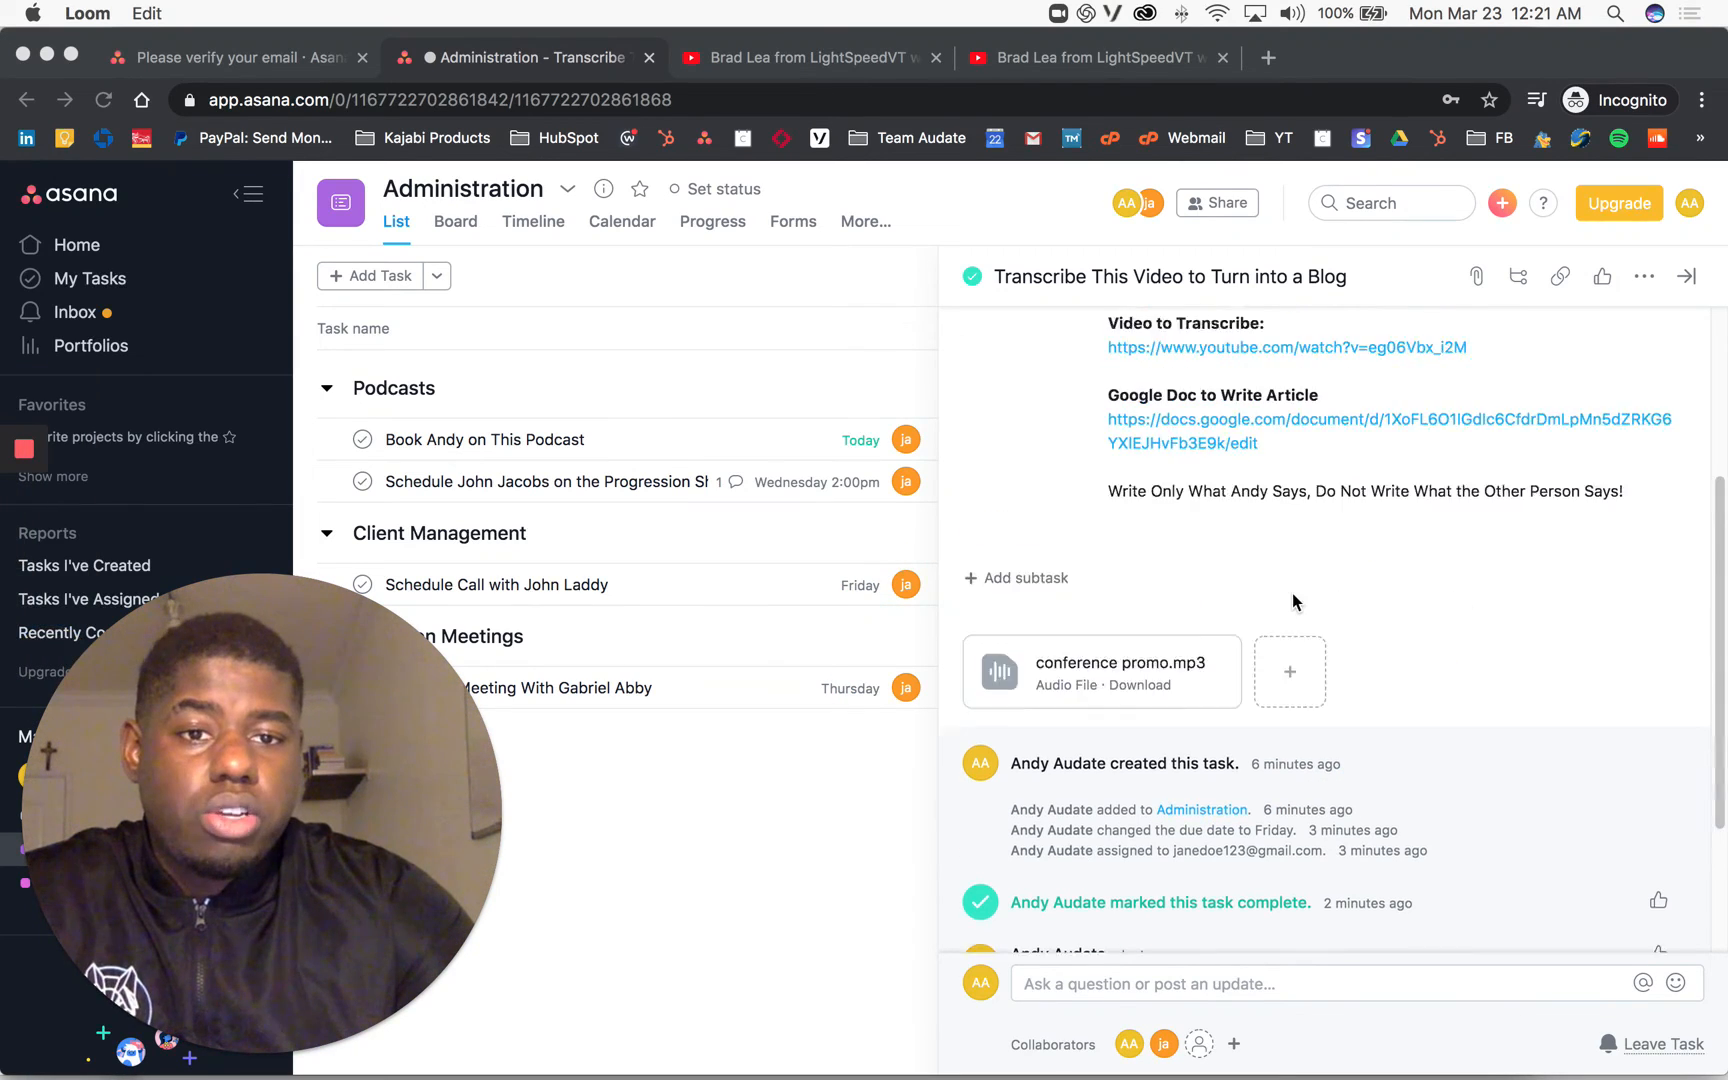
scroll(1256, 593, "down", 5)
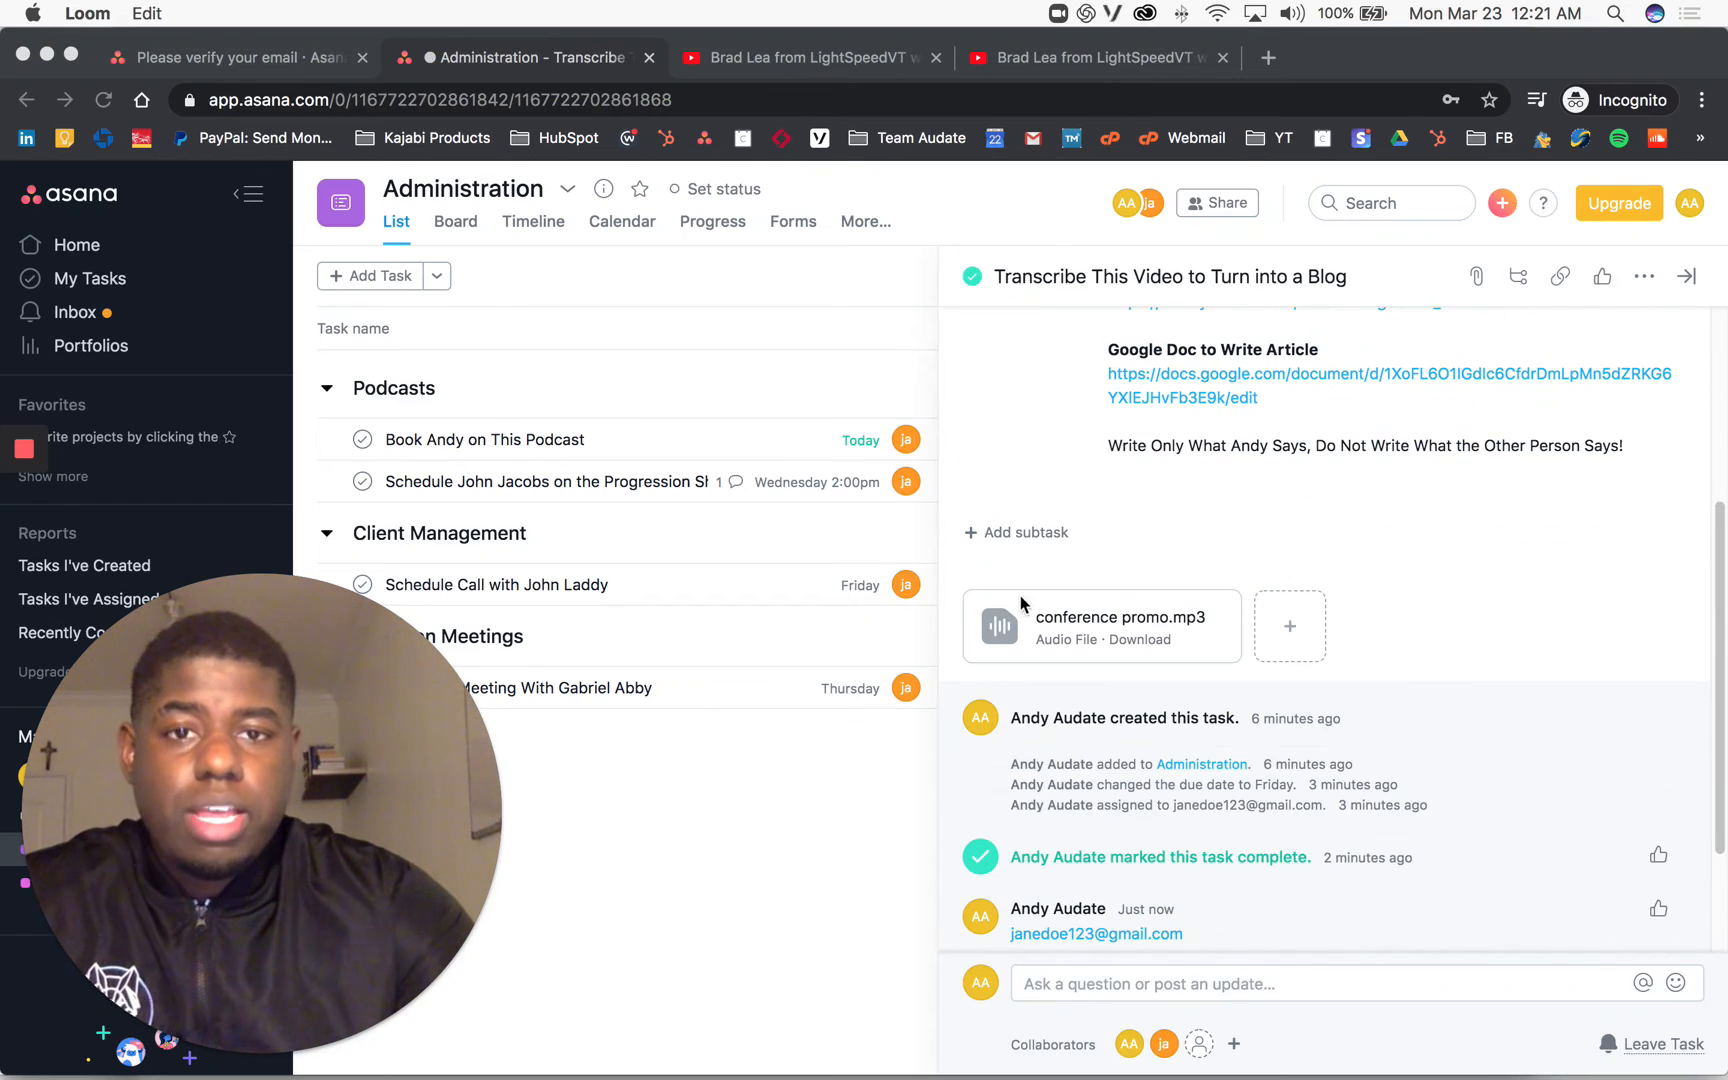
left_click(930, 66)
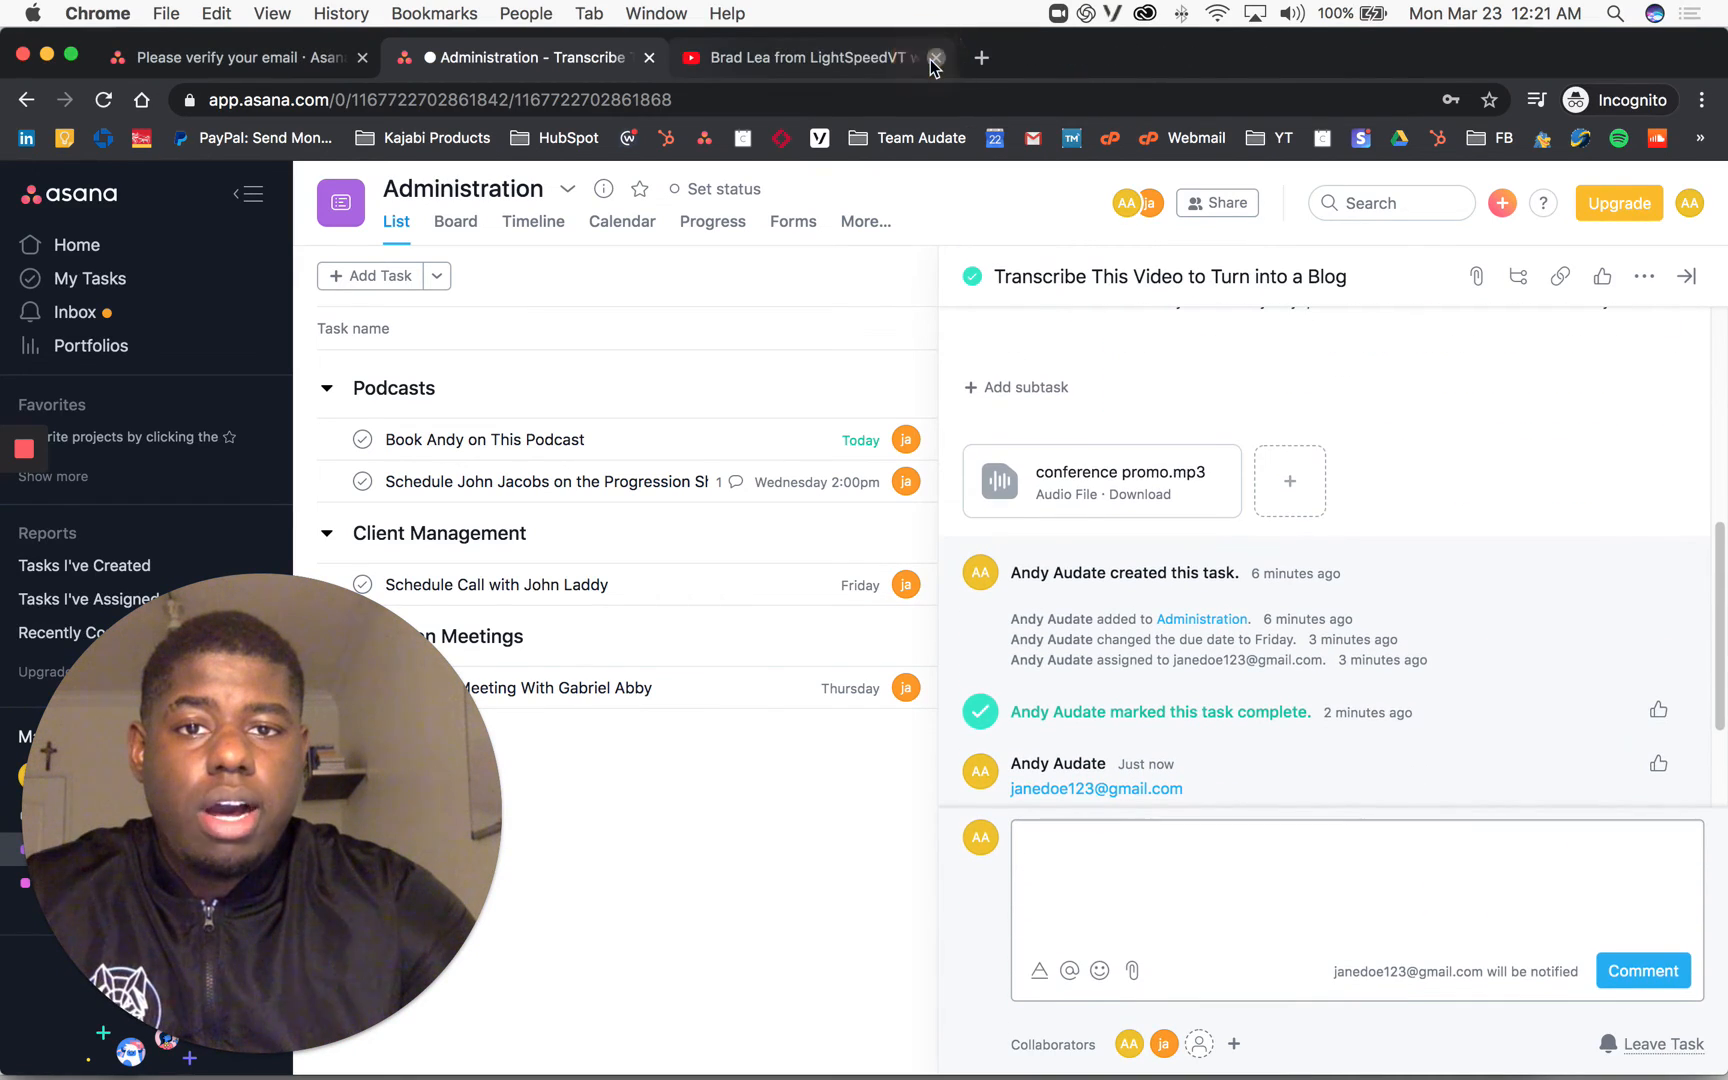
Step: Close the remaining YouTube tab and attach '100+ Podcasts That Can Feature You.csv' from the Desktop
left_click(930, 66)
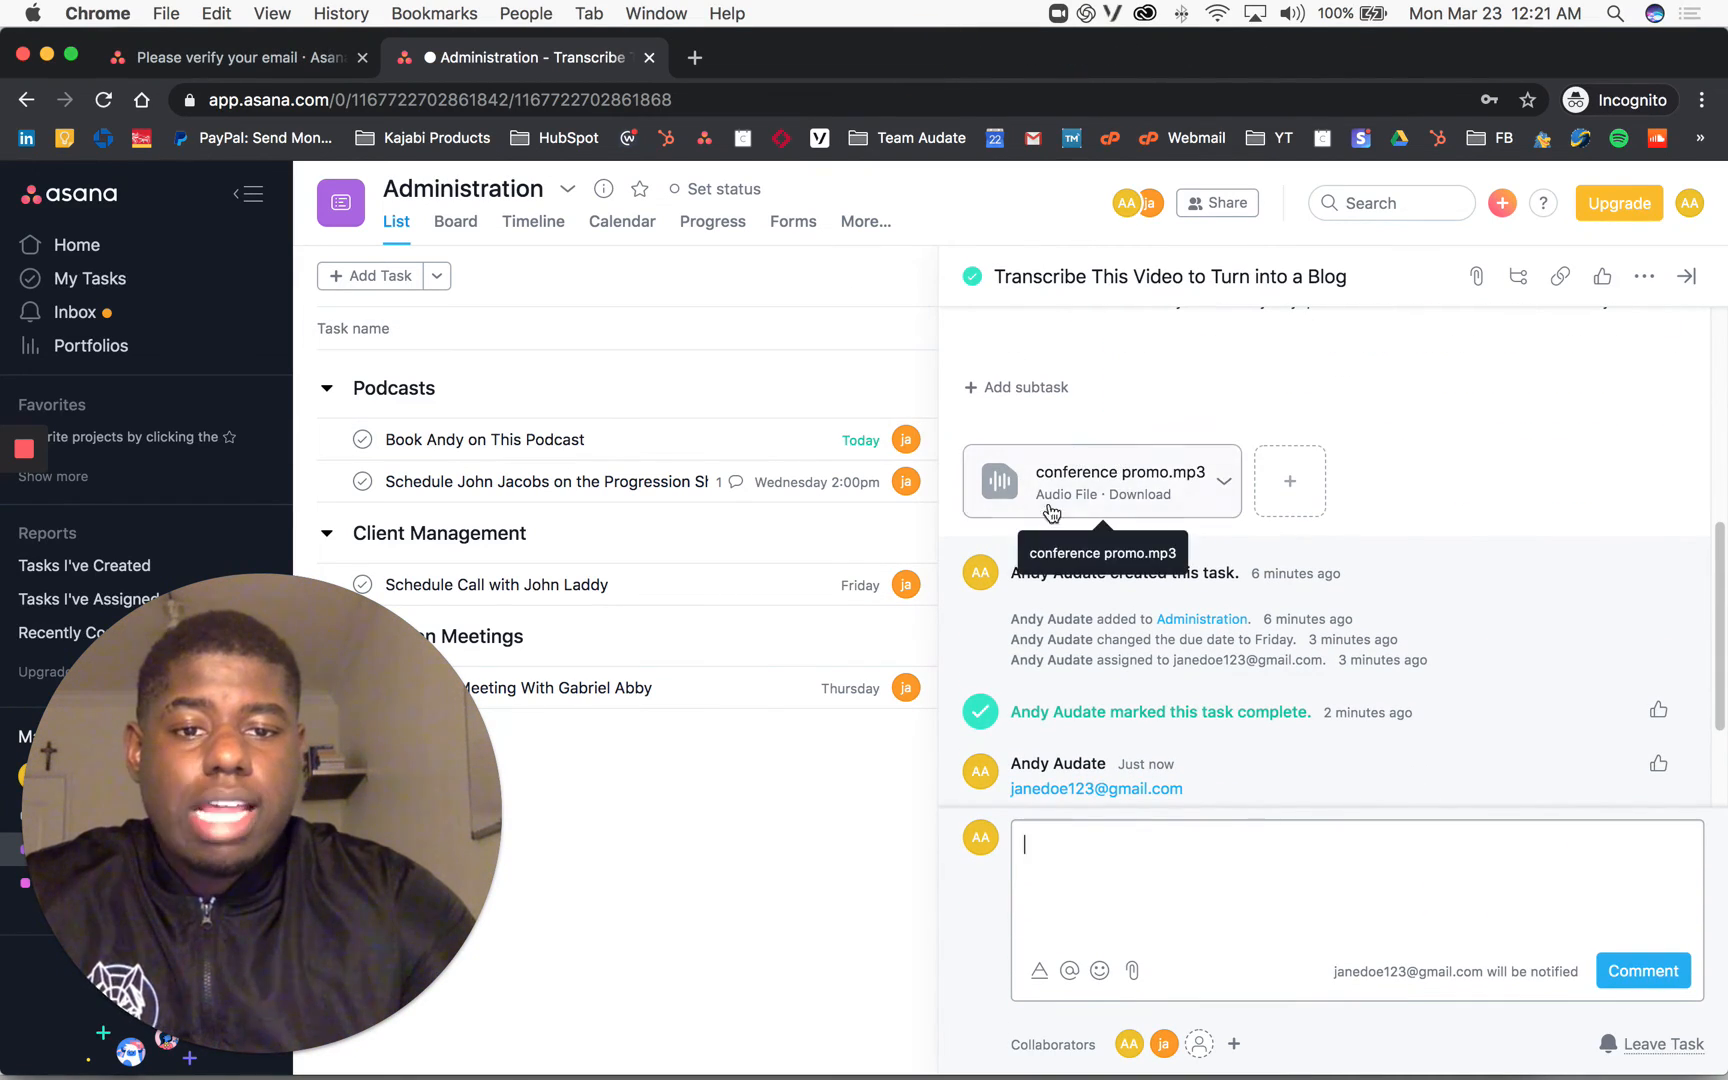
left_click(1140, 980)
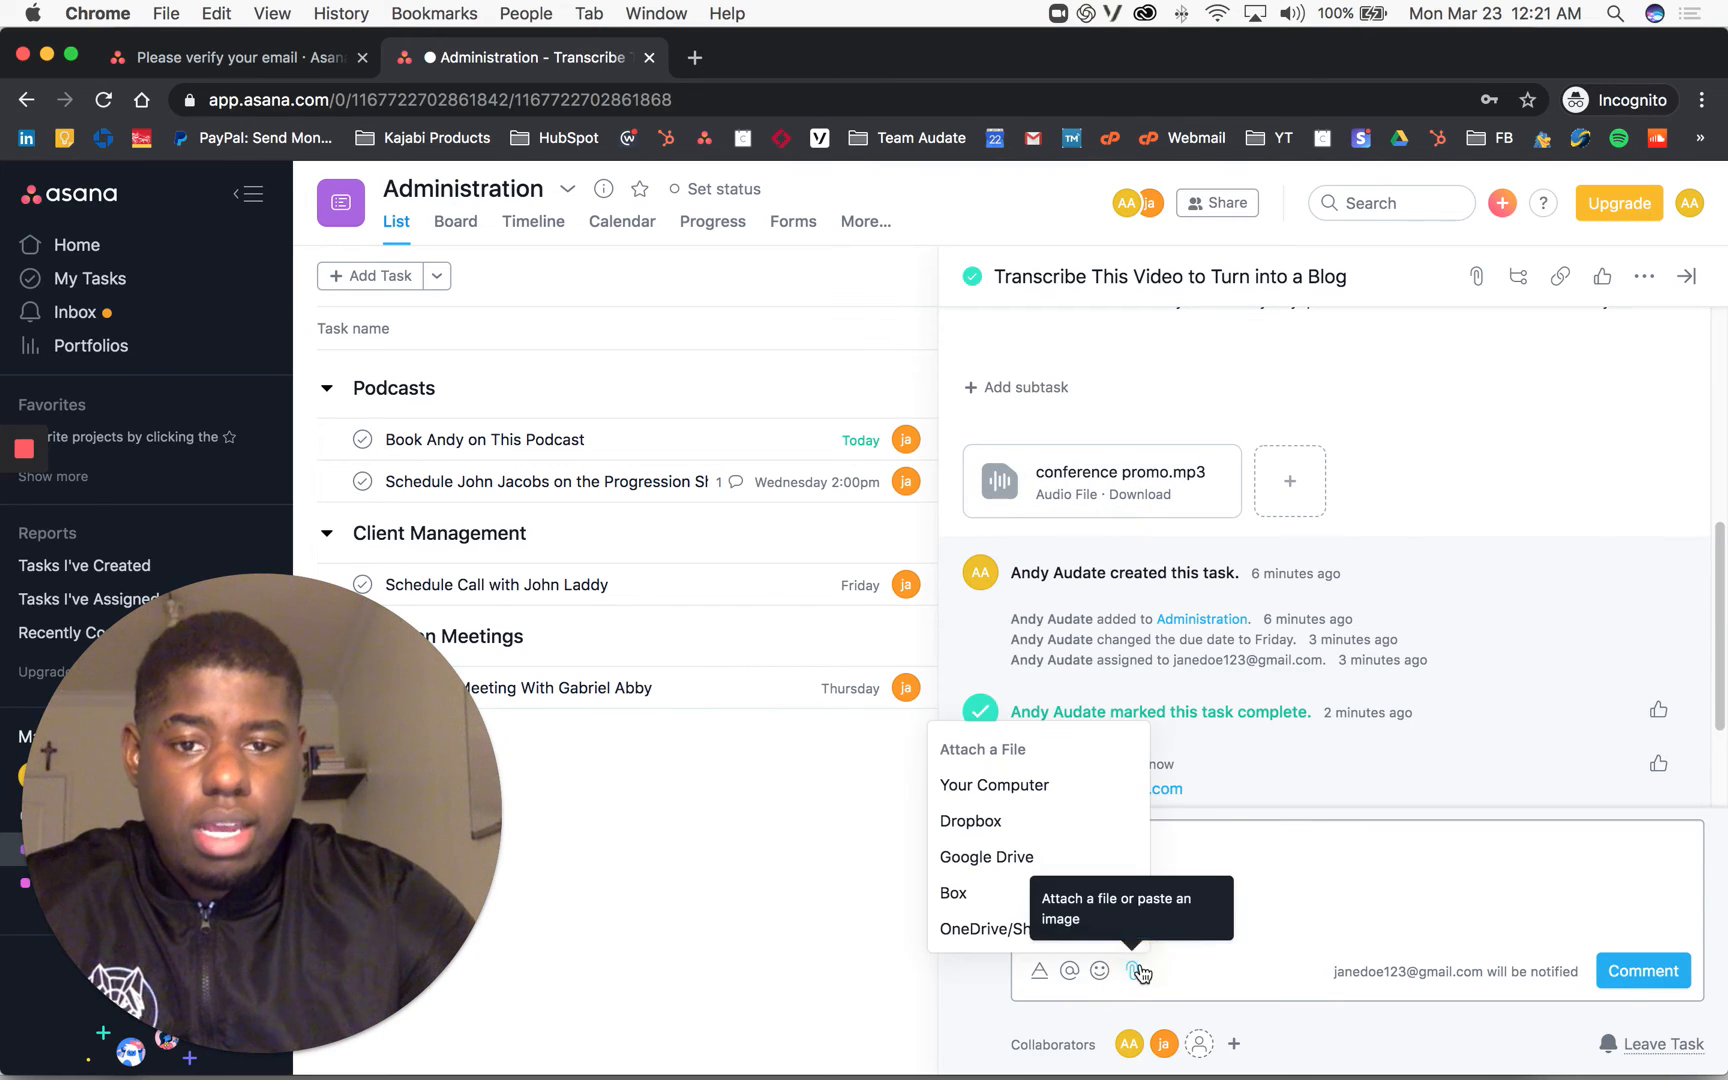
left_click(1060, 785)
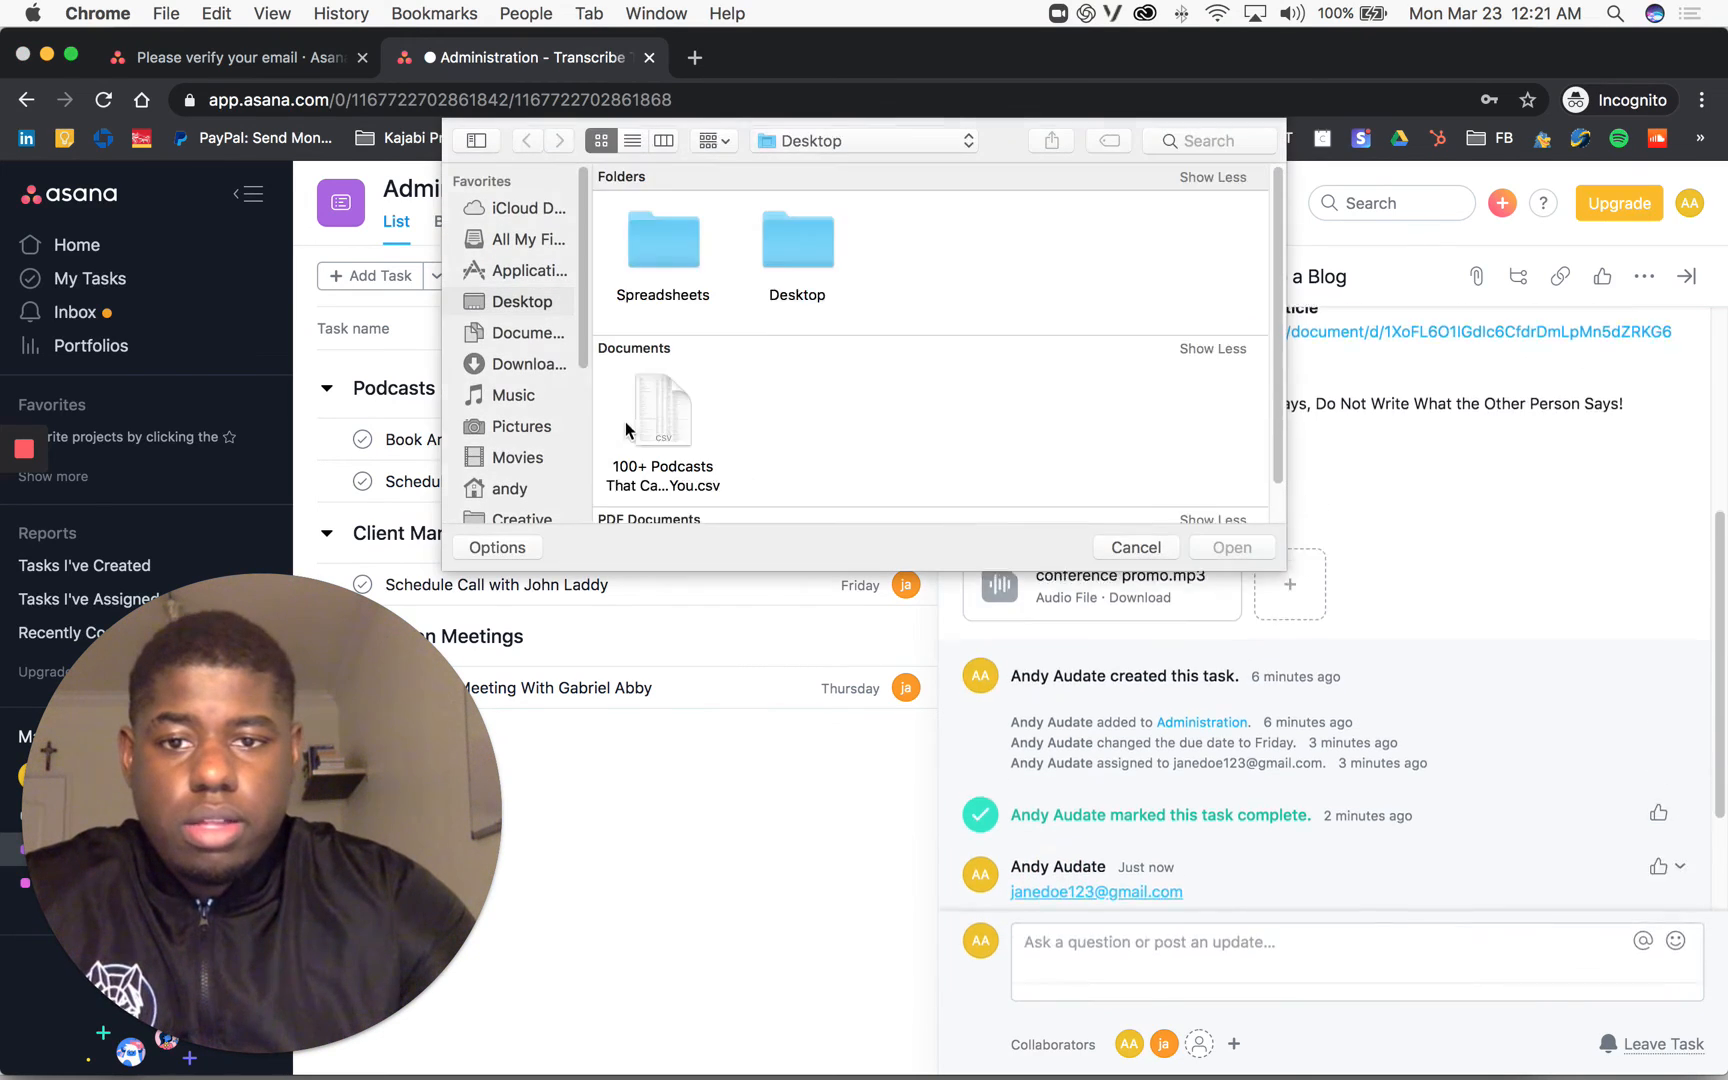
scroll(772, 347, "down", 2)
scroll(743, 355, "down", 7)
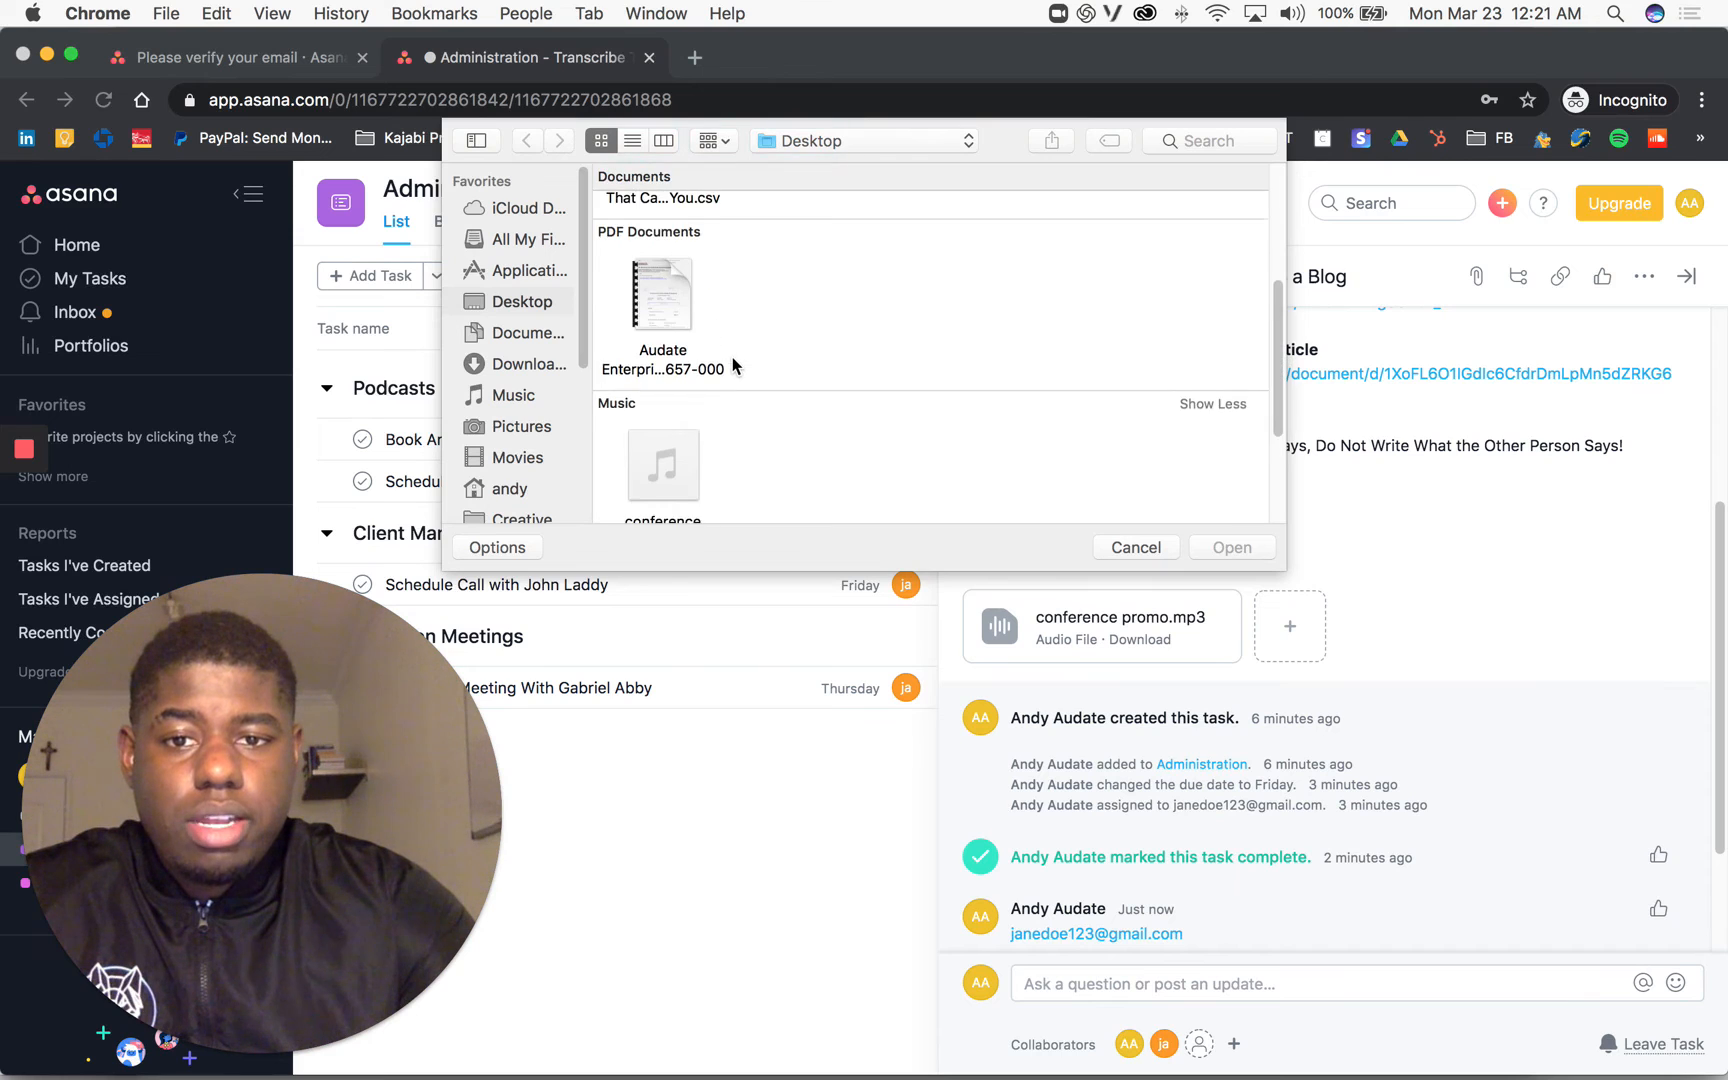
scroll(672, 483, "up", 6)
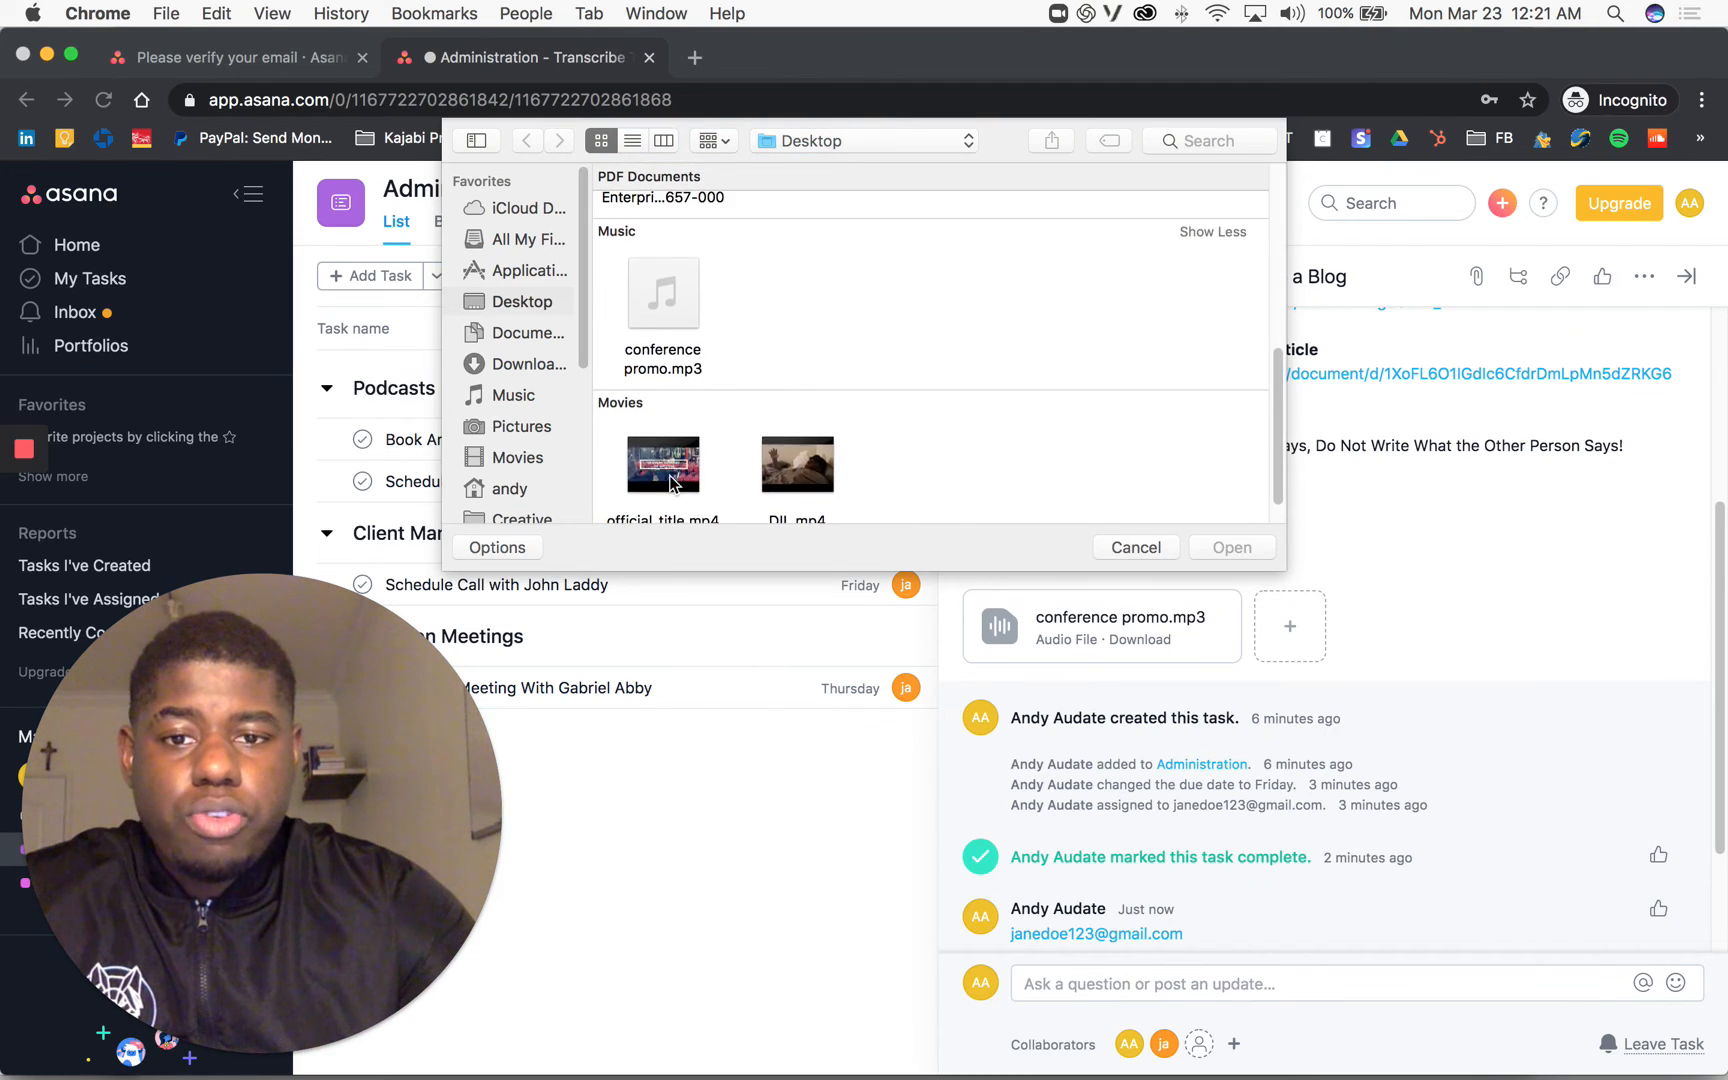
scroll(672, 400, "up", 5)
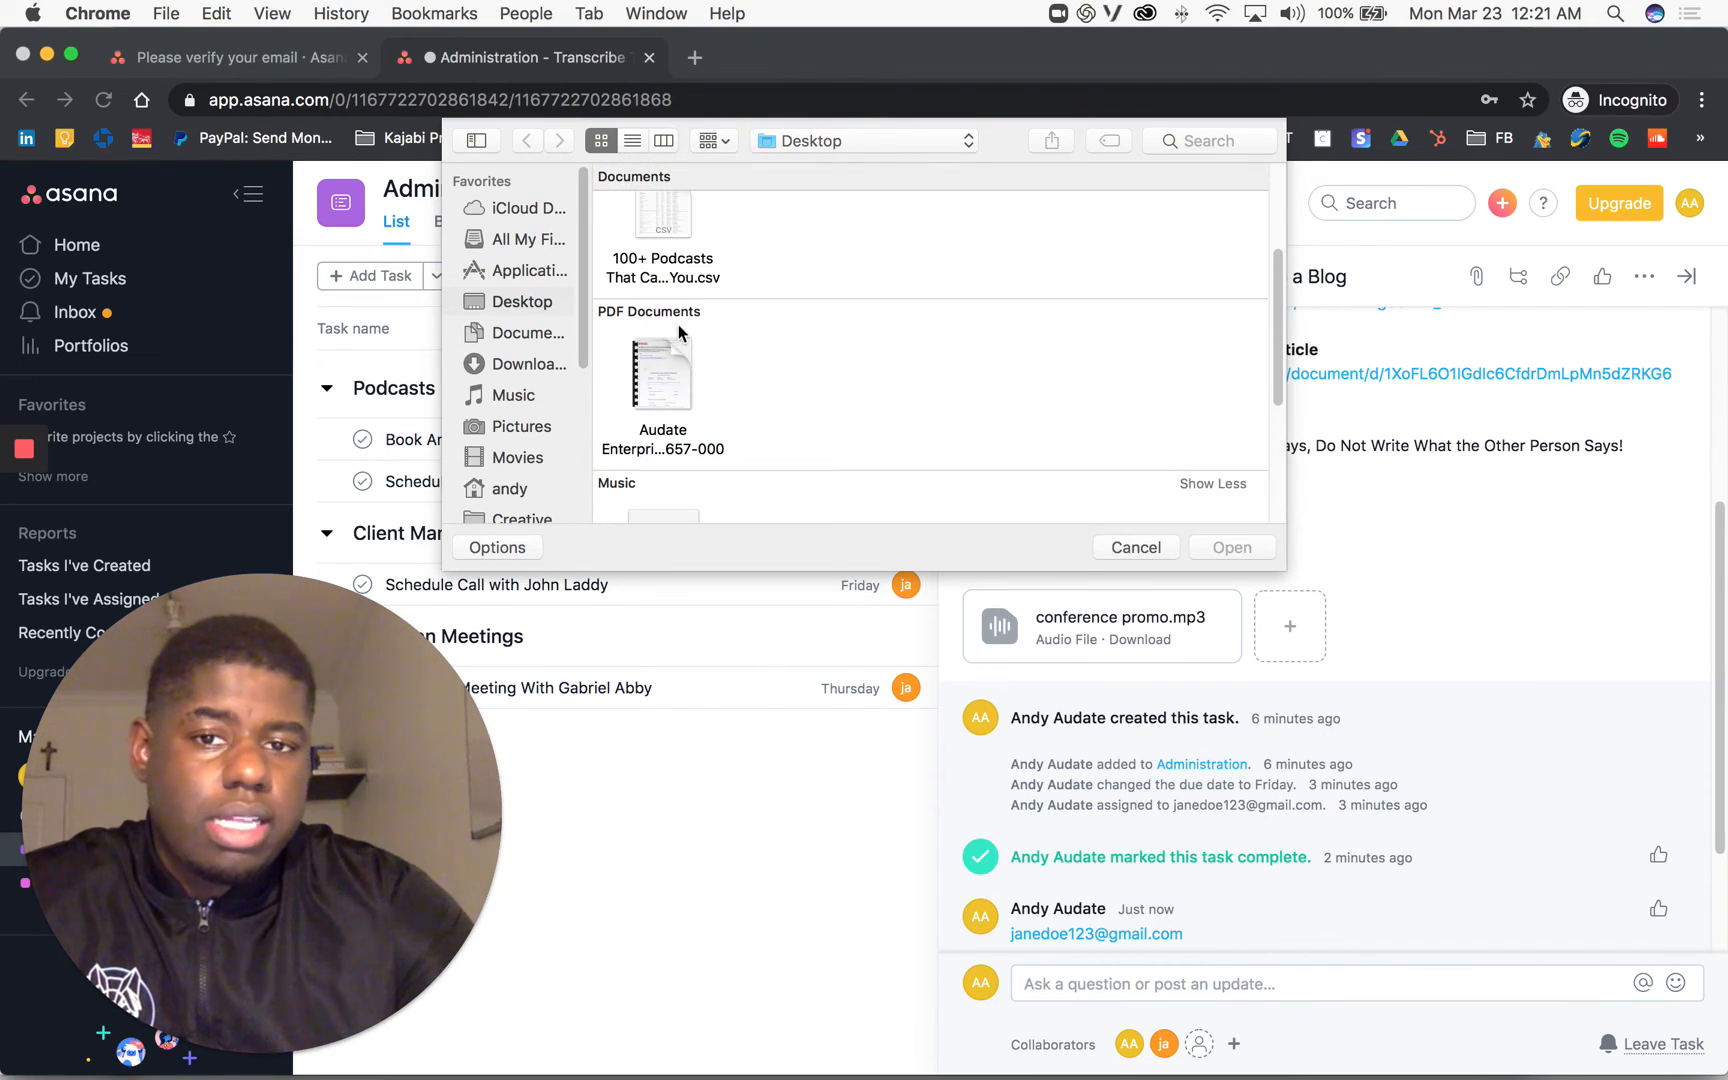
scroll(657, 437, "up", 3)
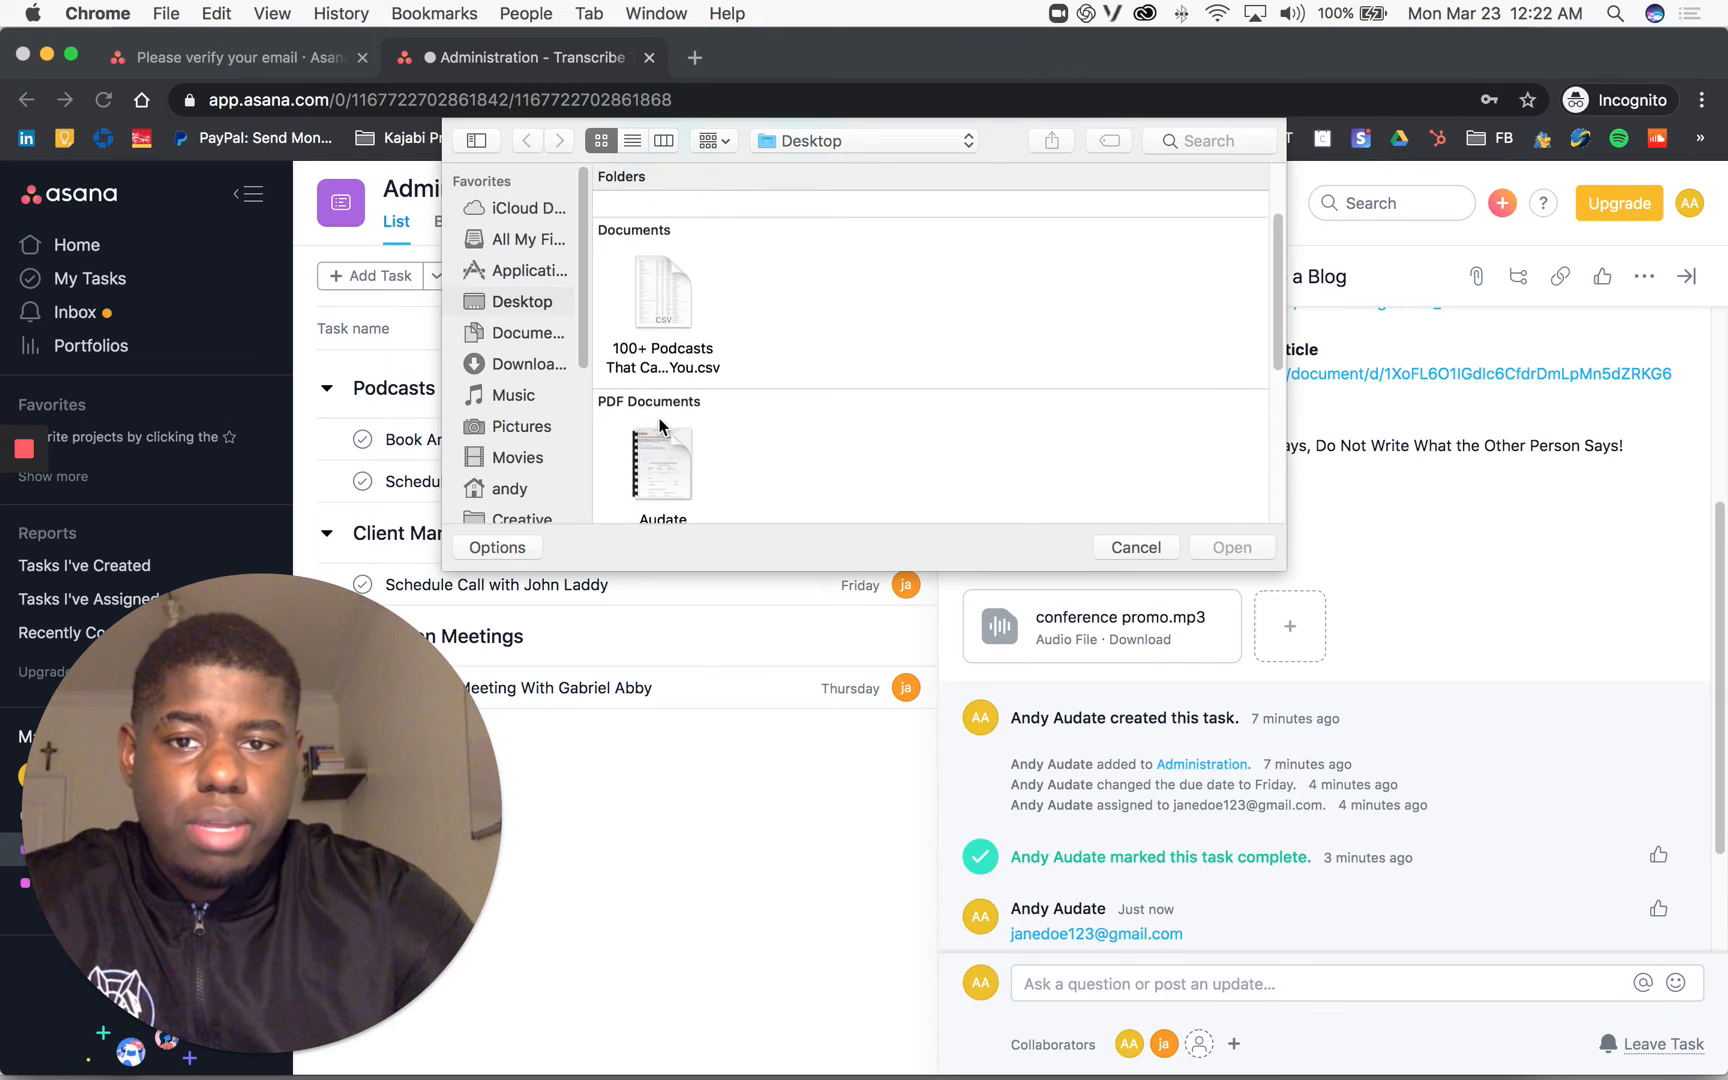
left_click(662, 412)
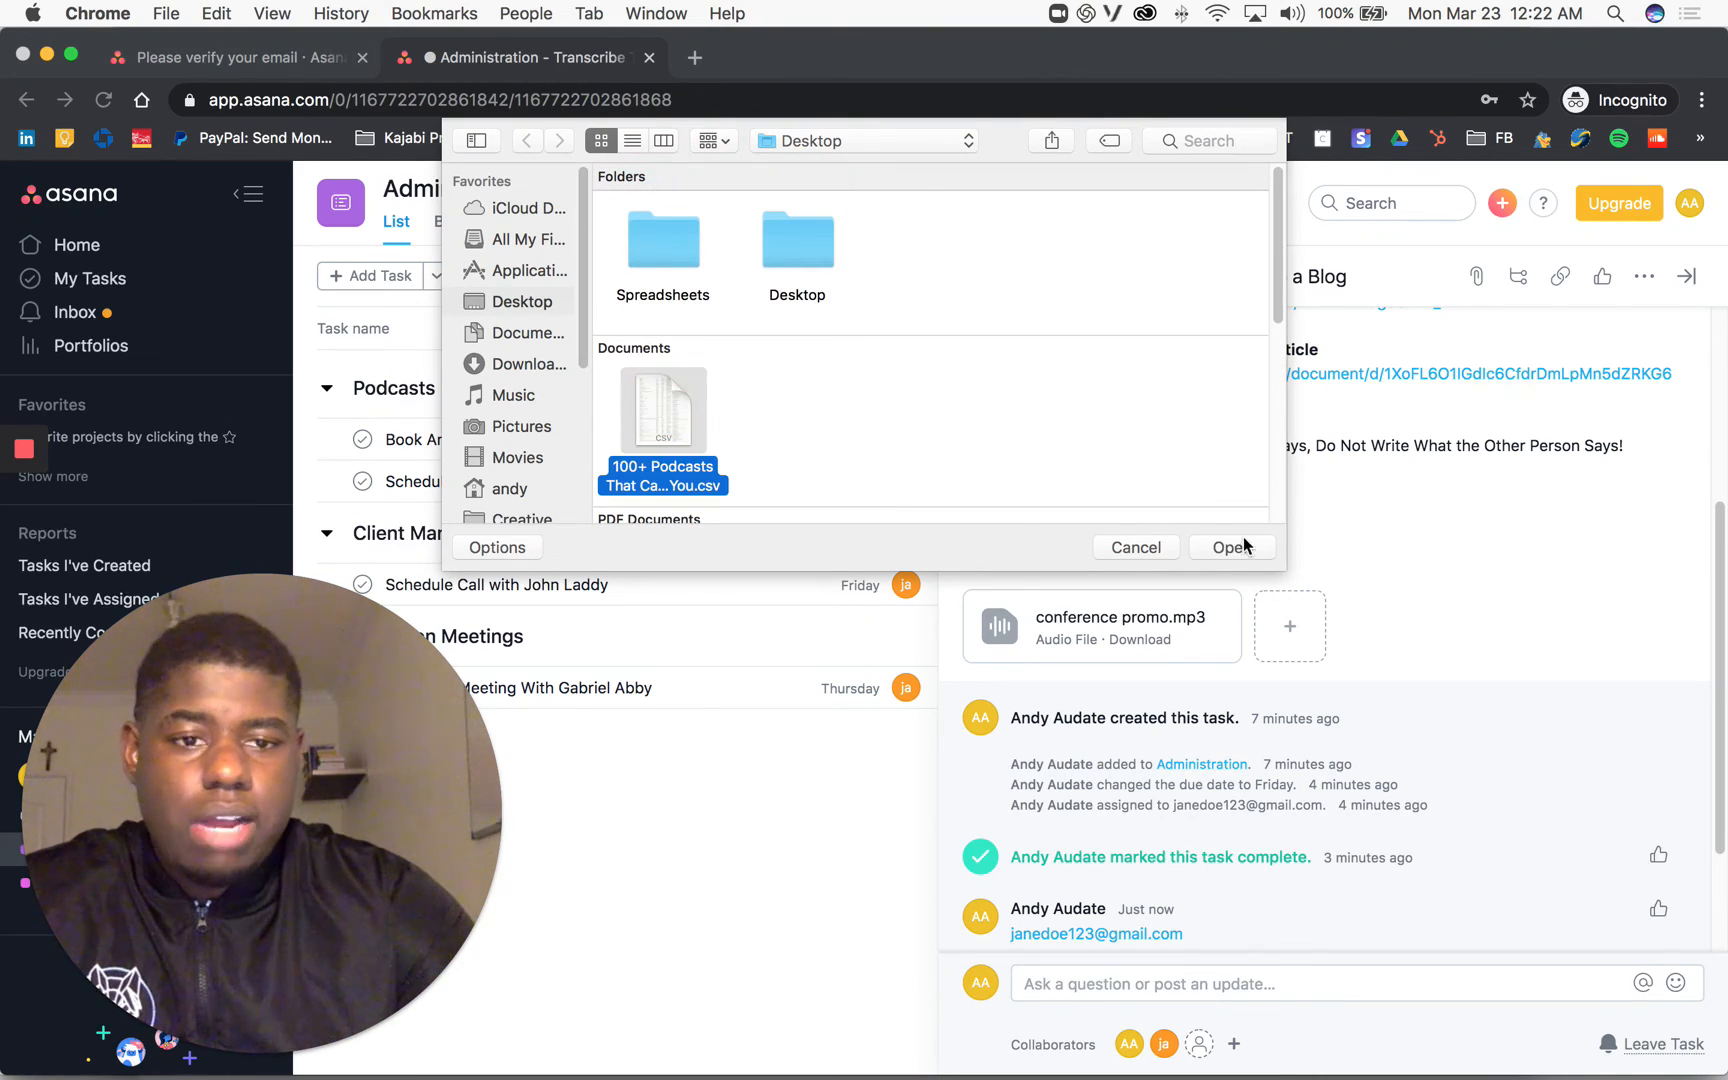
left_click(1231, 547)
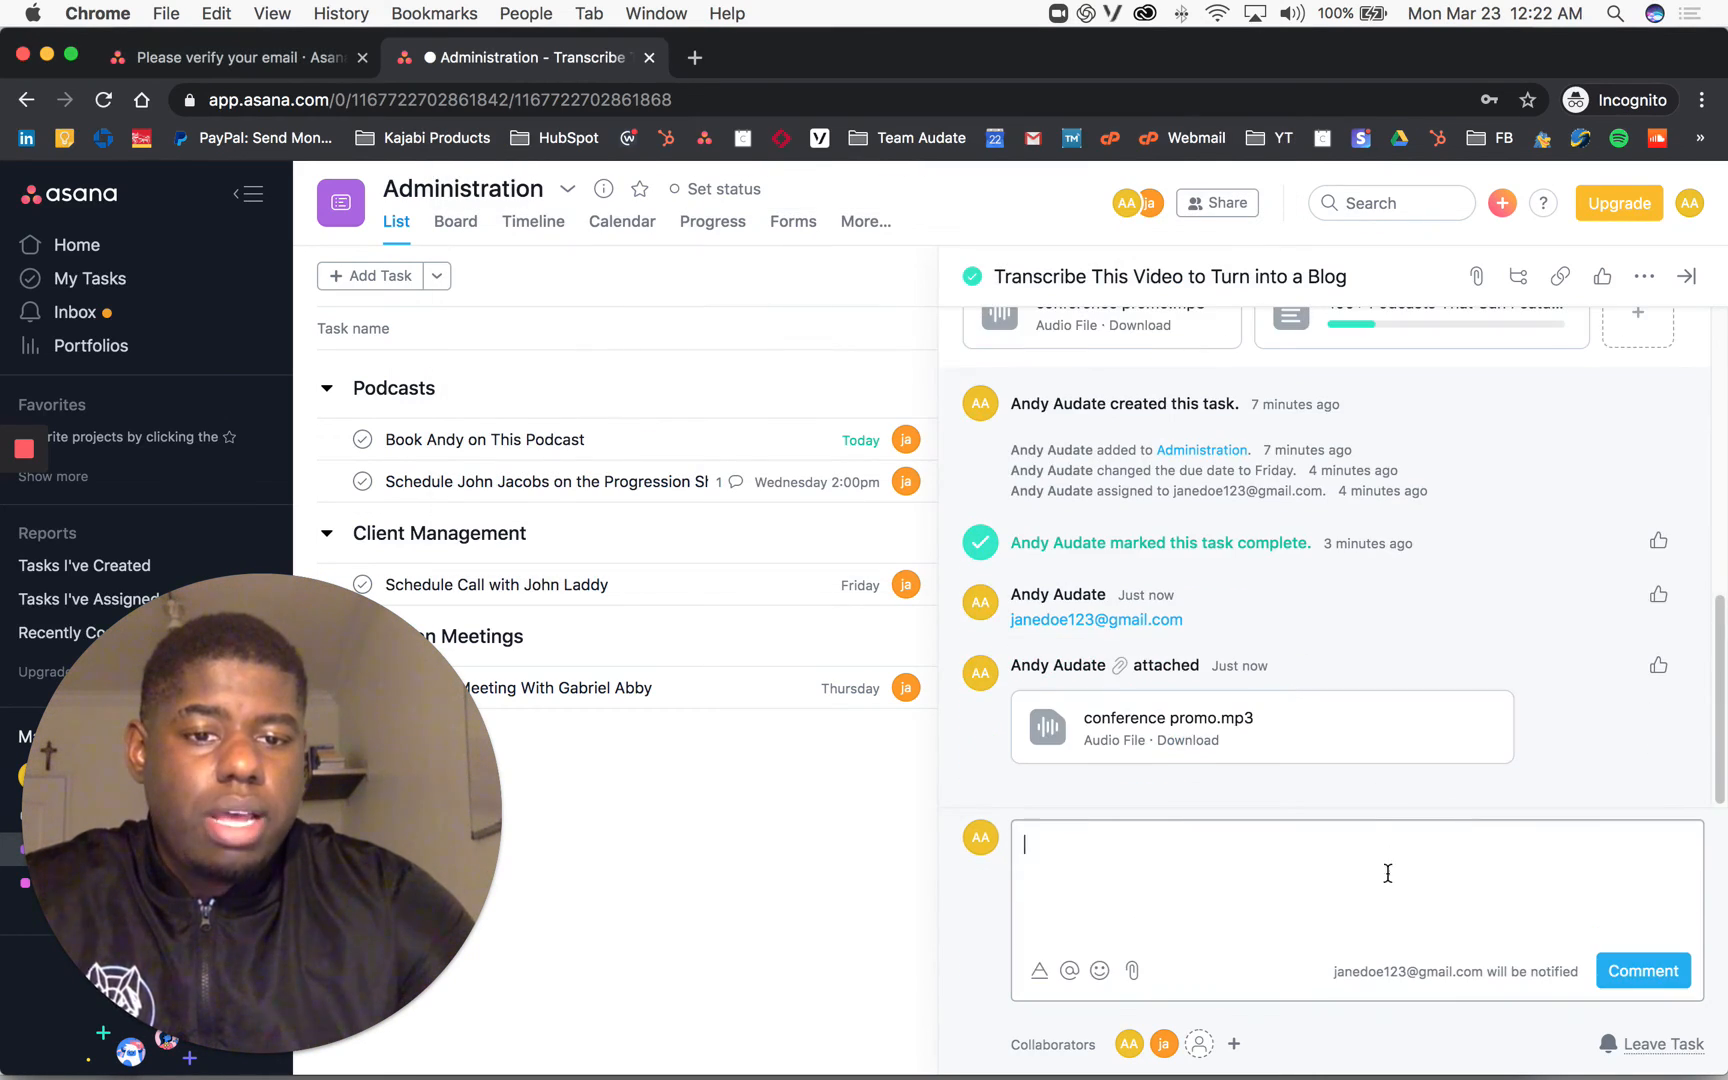
scroll(1446, 760, "up", 5)
scroll(1398, 737, "down", 1)
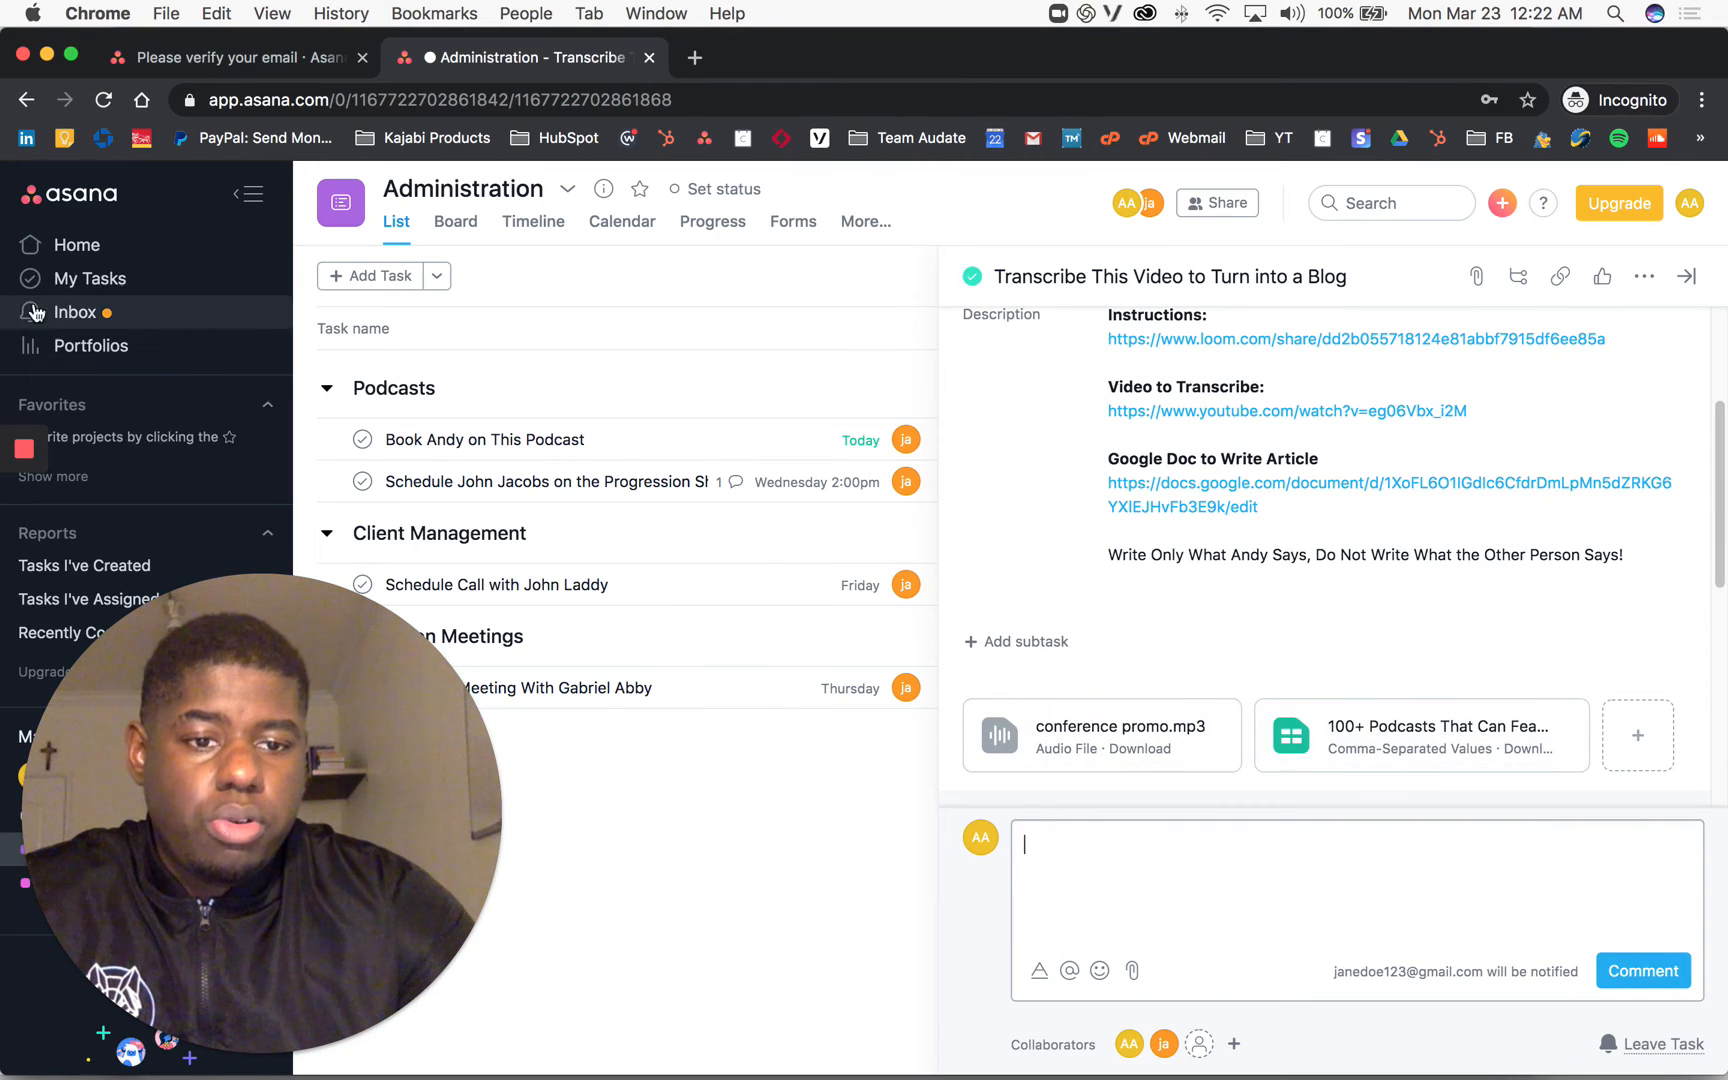
left_click(28, 522)
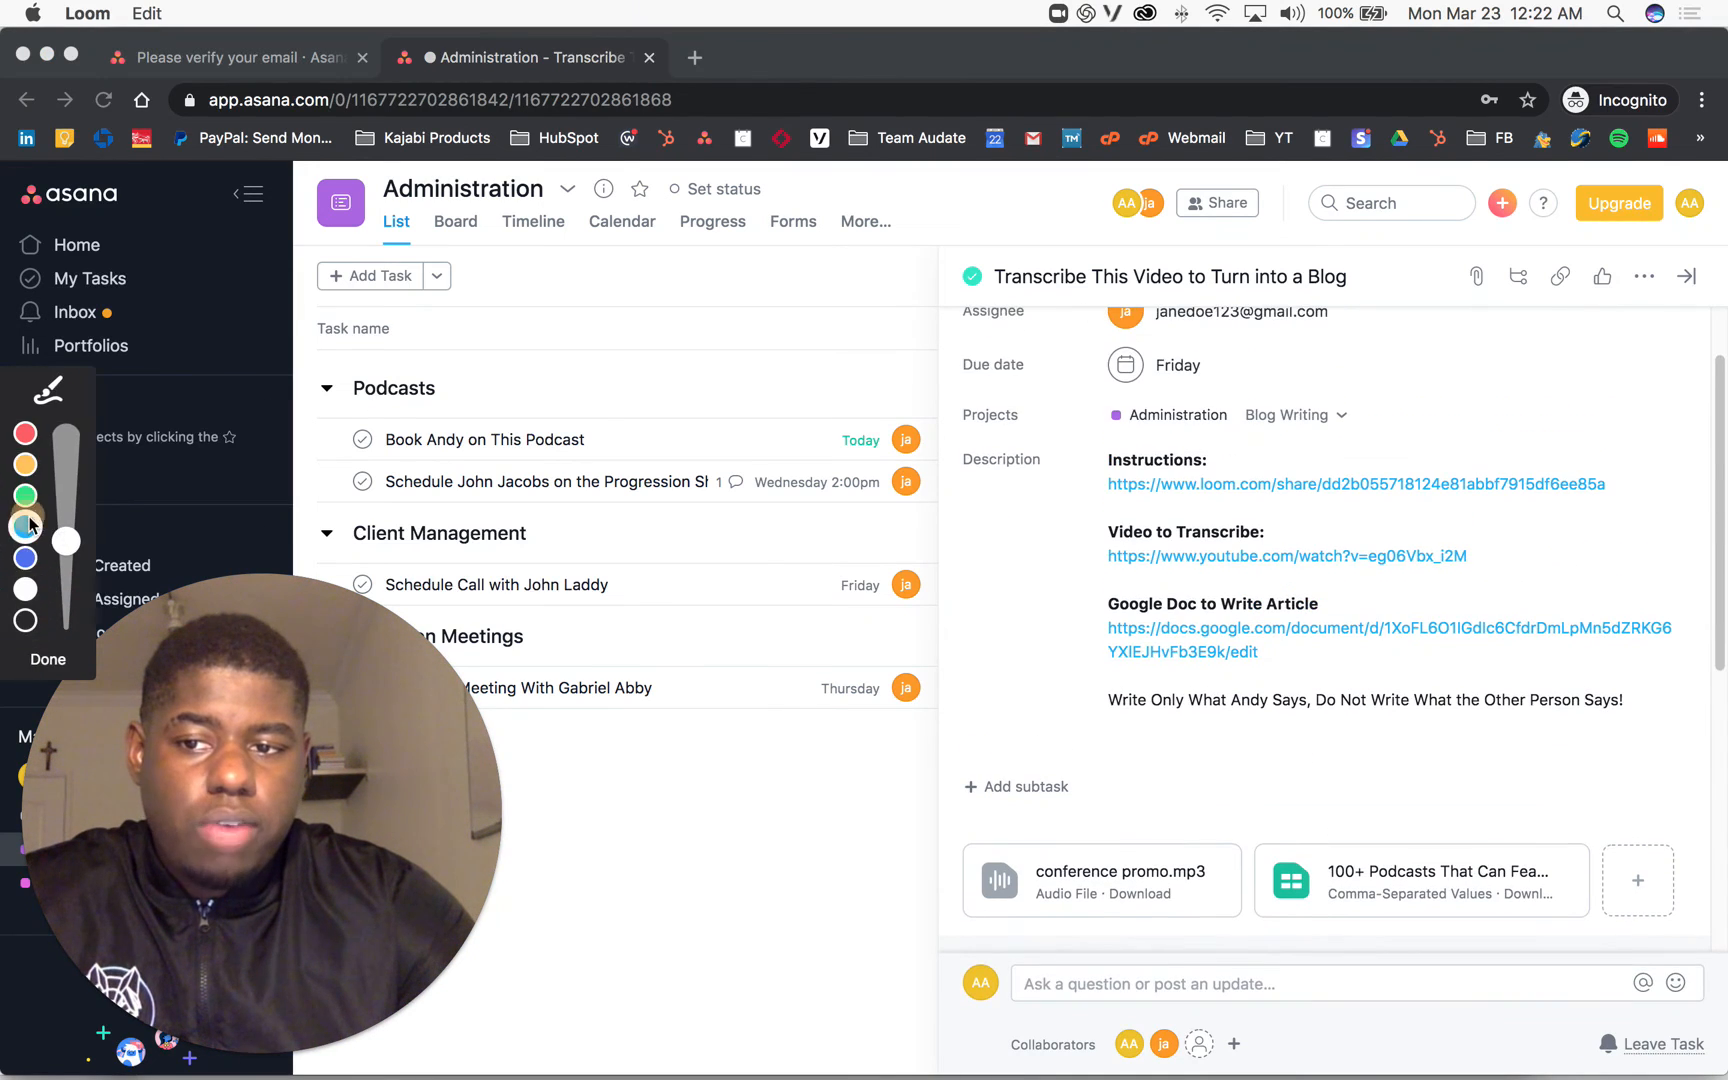
left_click(27, 525)
mouse_move(1292, 802)
left_mouse_down()
mouse_move(1225, 935)
mouse_move(1335, 958)
left_mouse_up()
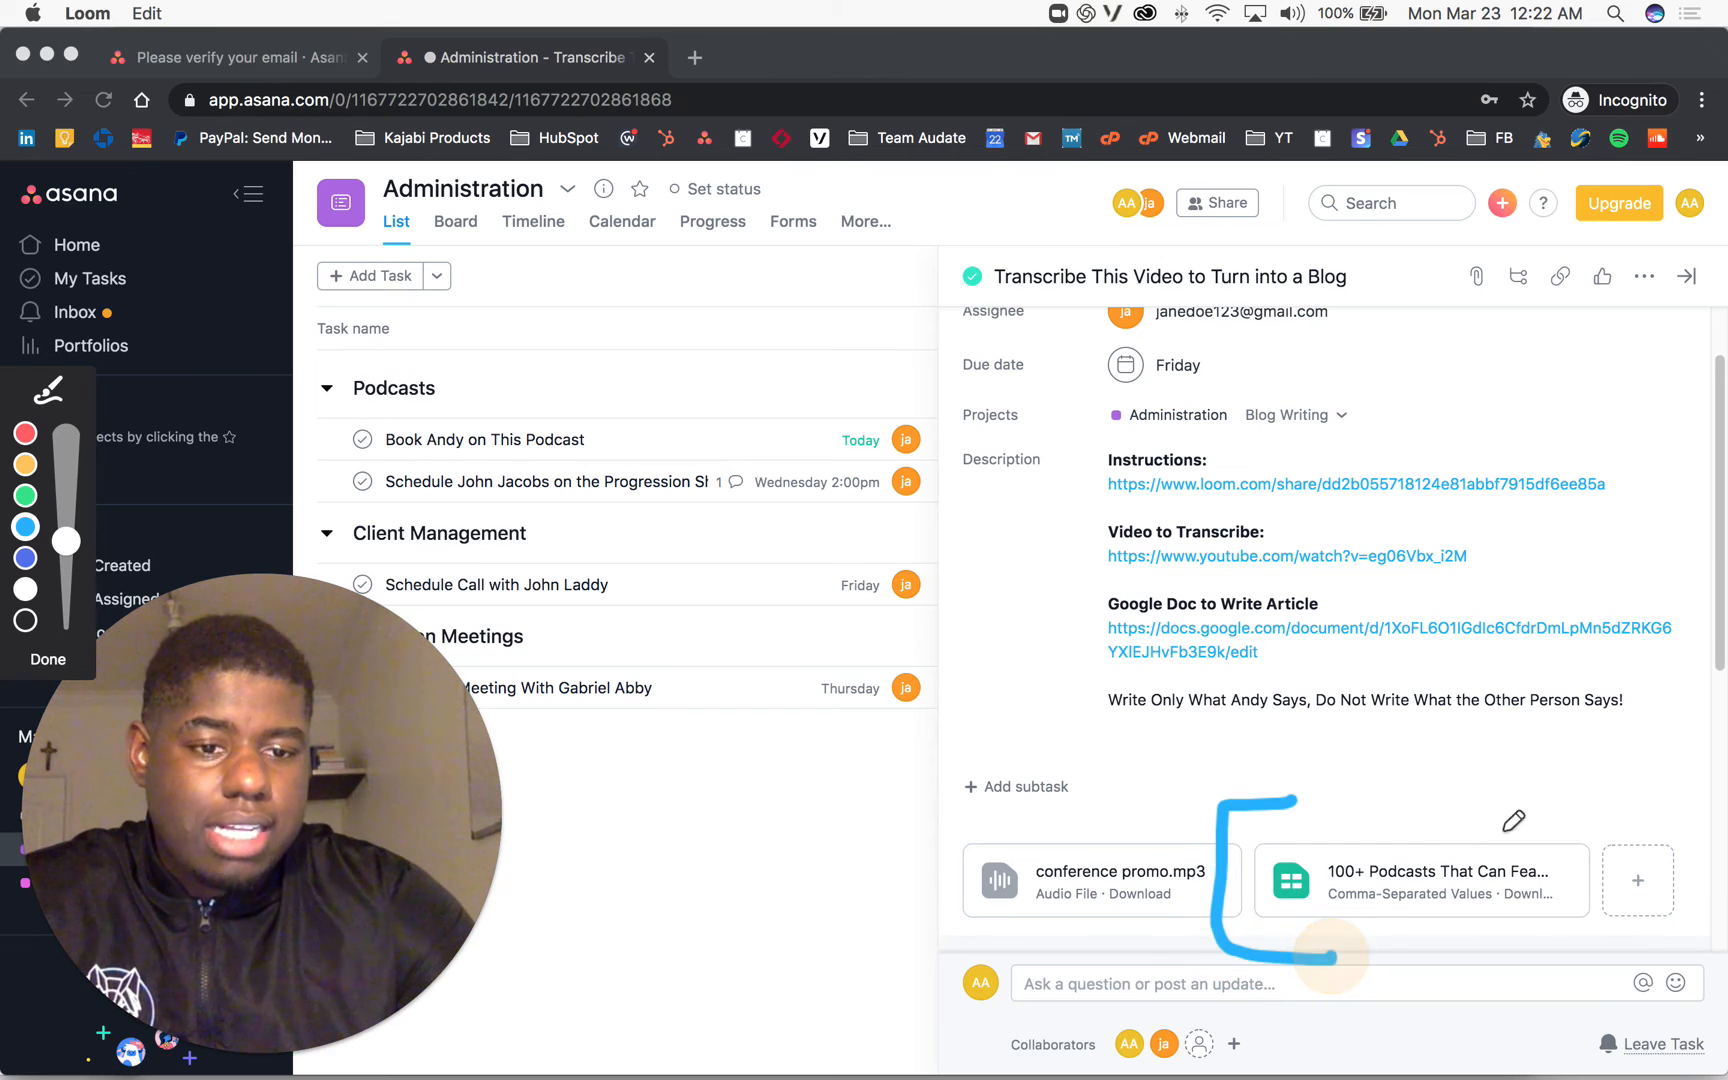
mouse_move(1497, 818)
left_mouse_down()
mouse_move(1640, 868)
mouse_move(1497, 988)
left_mouse_up()
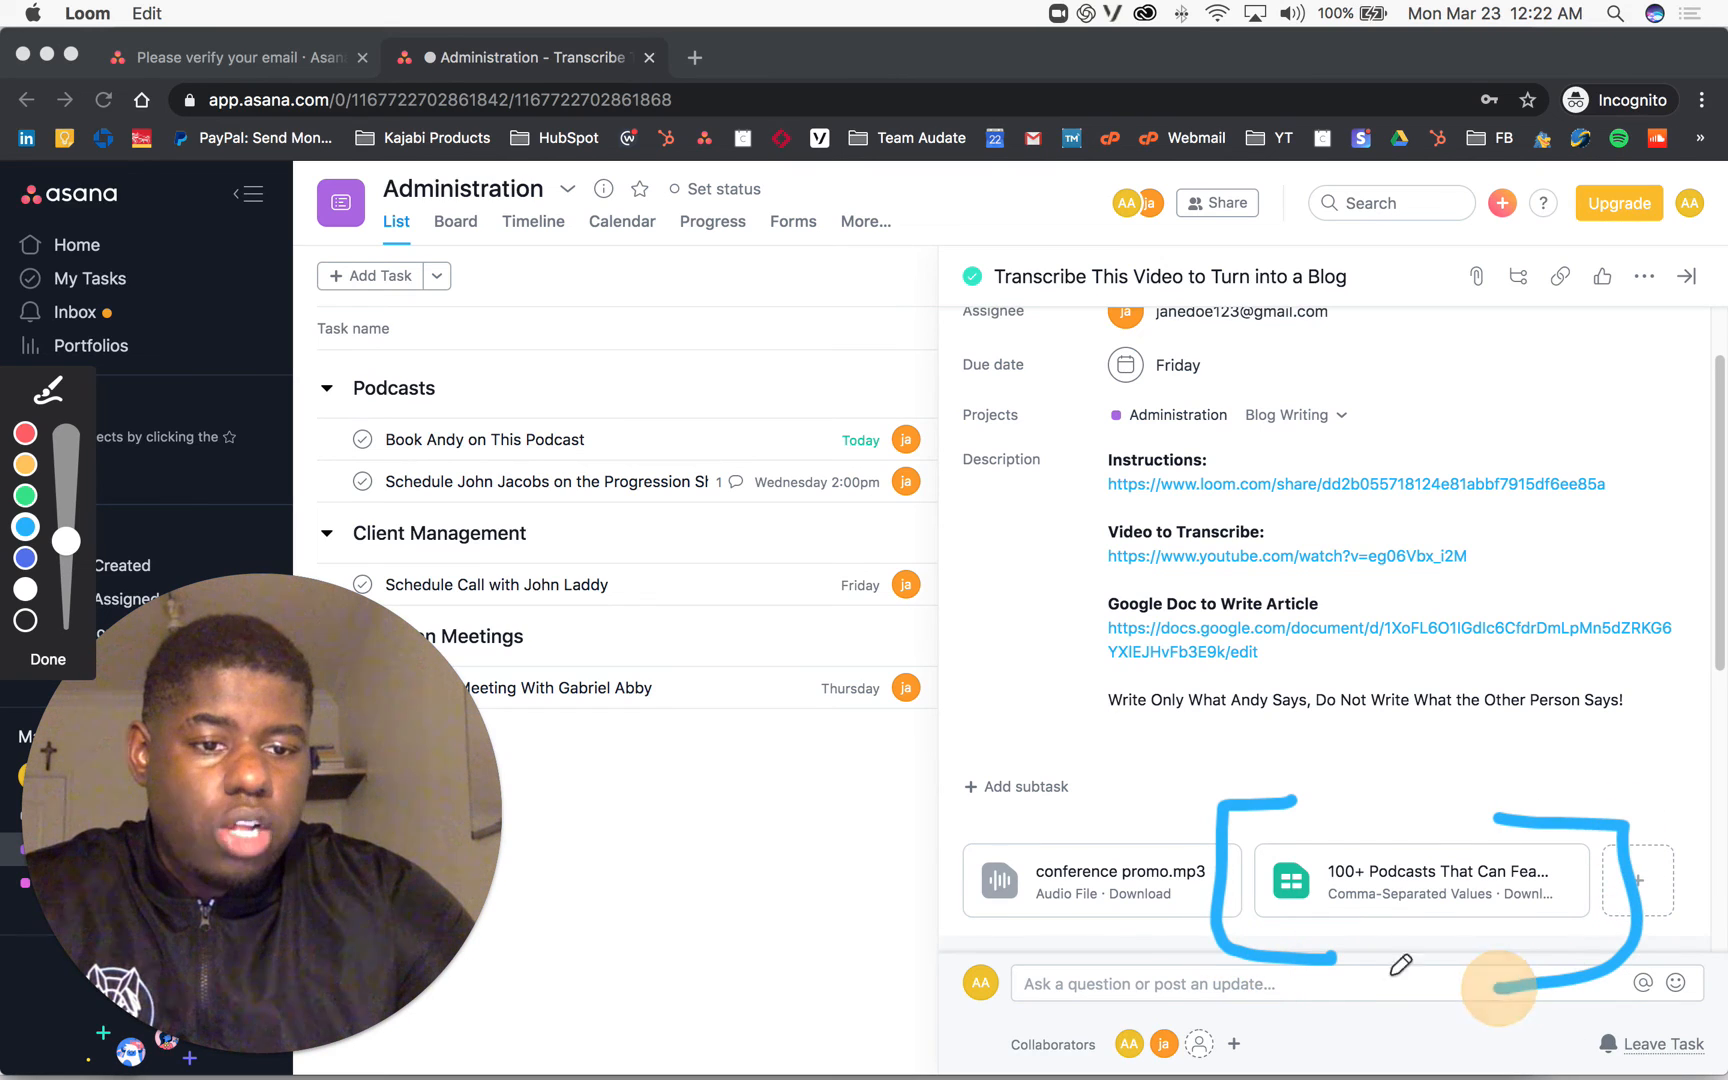
left_click(52, 661)
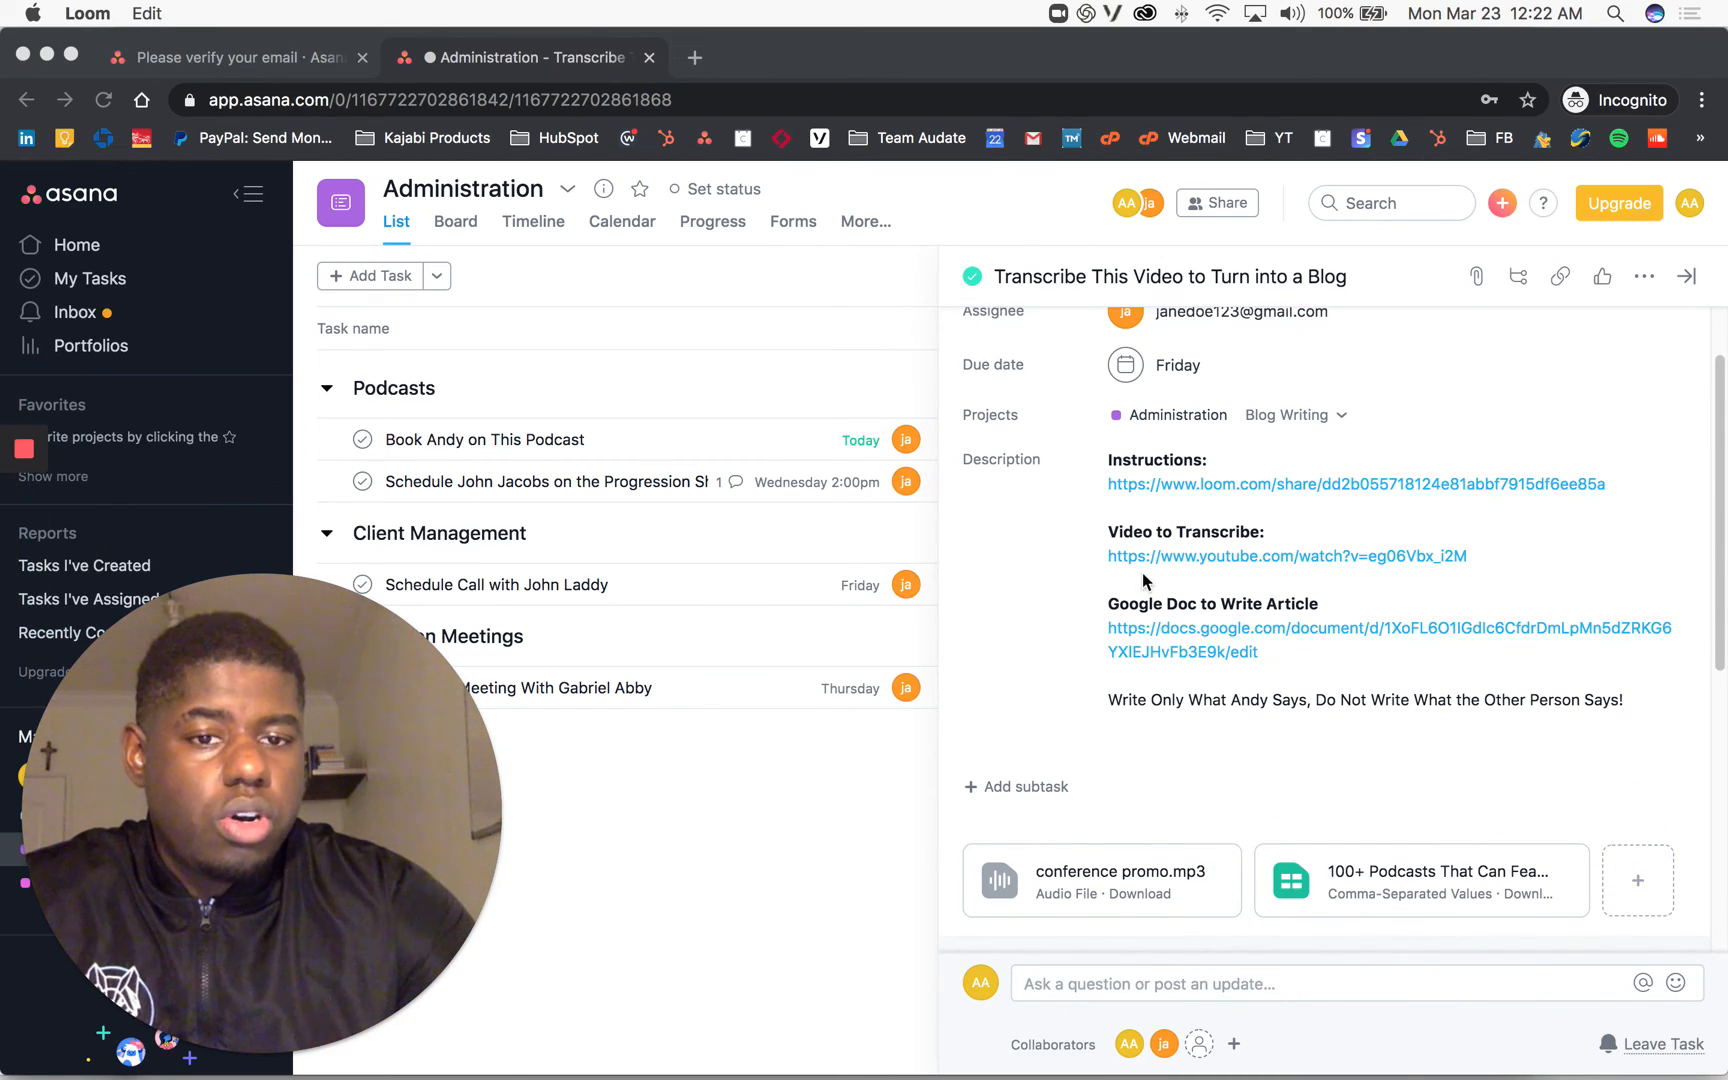
scroll(1143, 585, "down", 5)
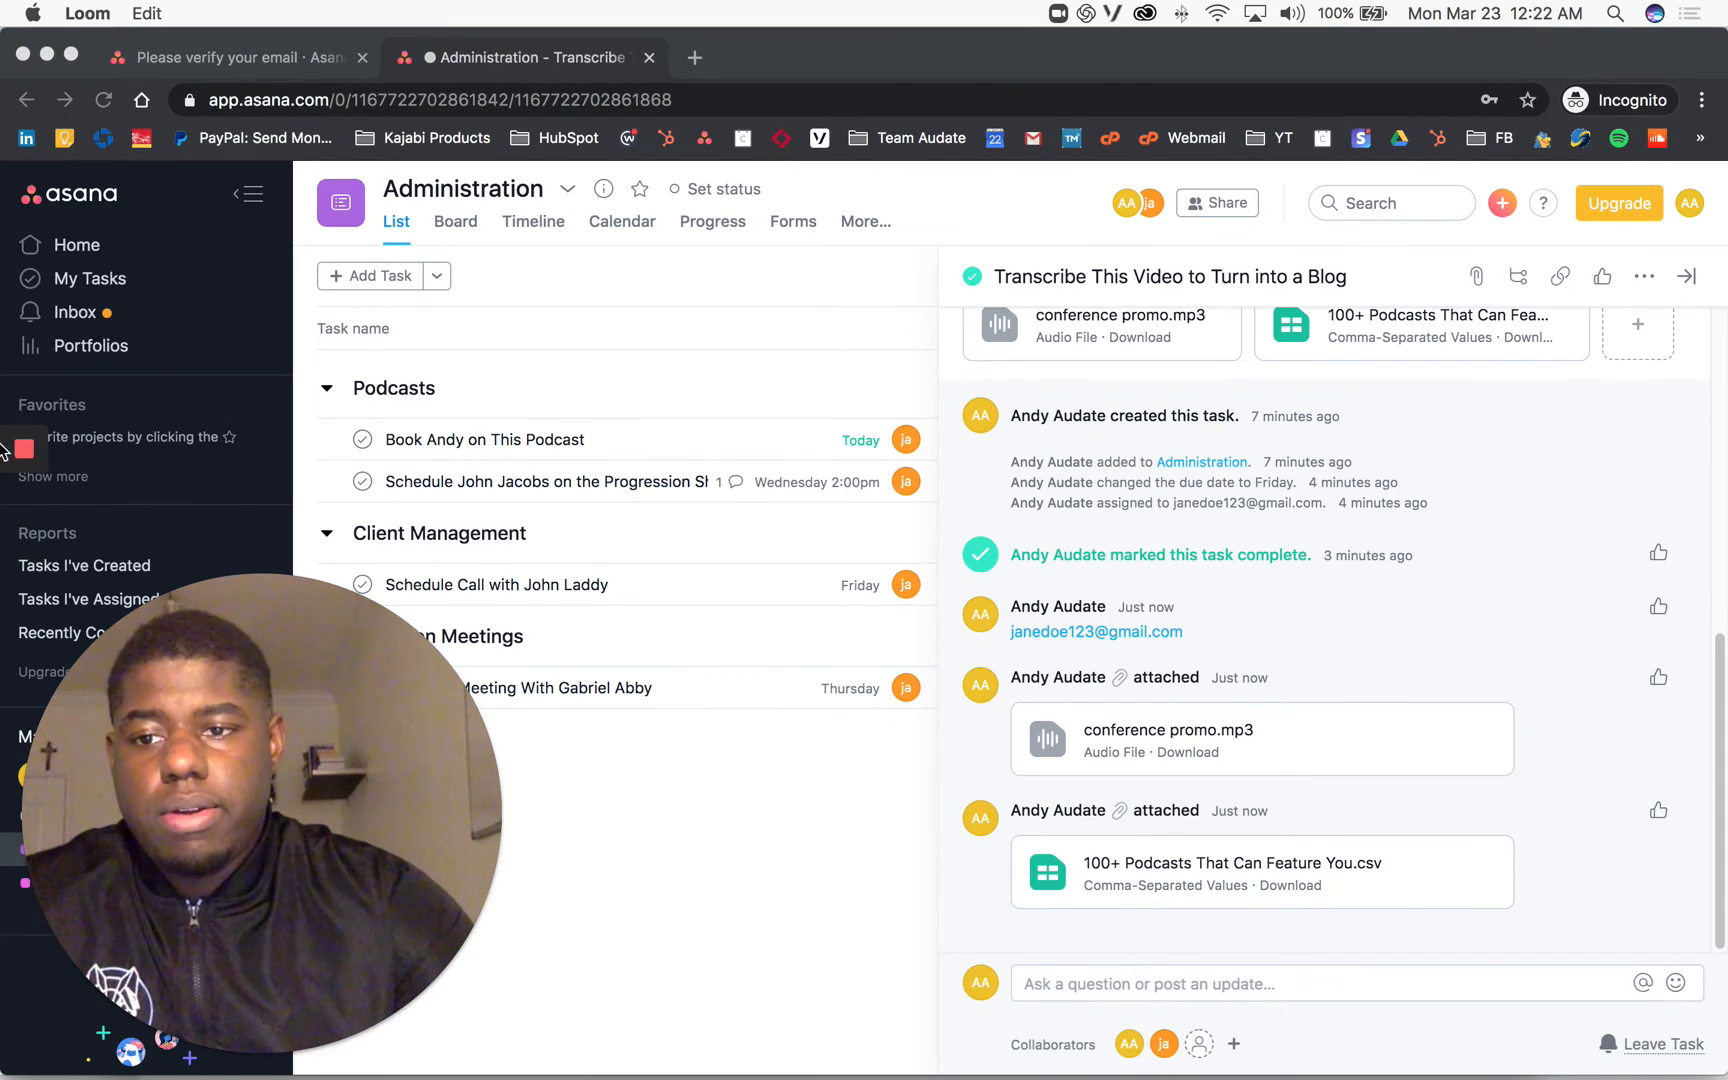
scroll(1178, 558, "up", 5)
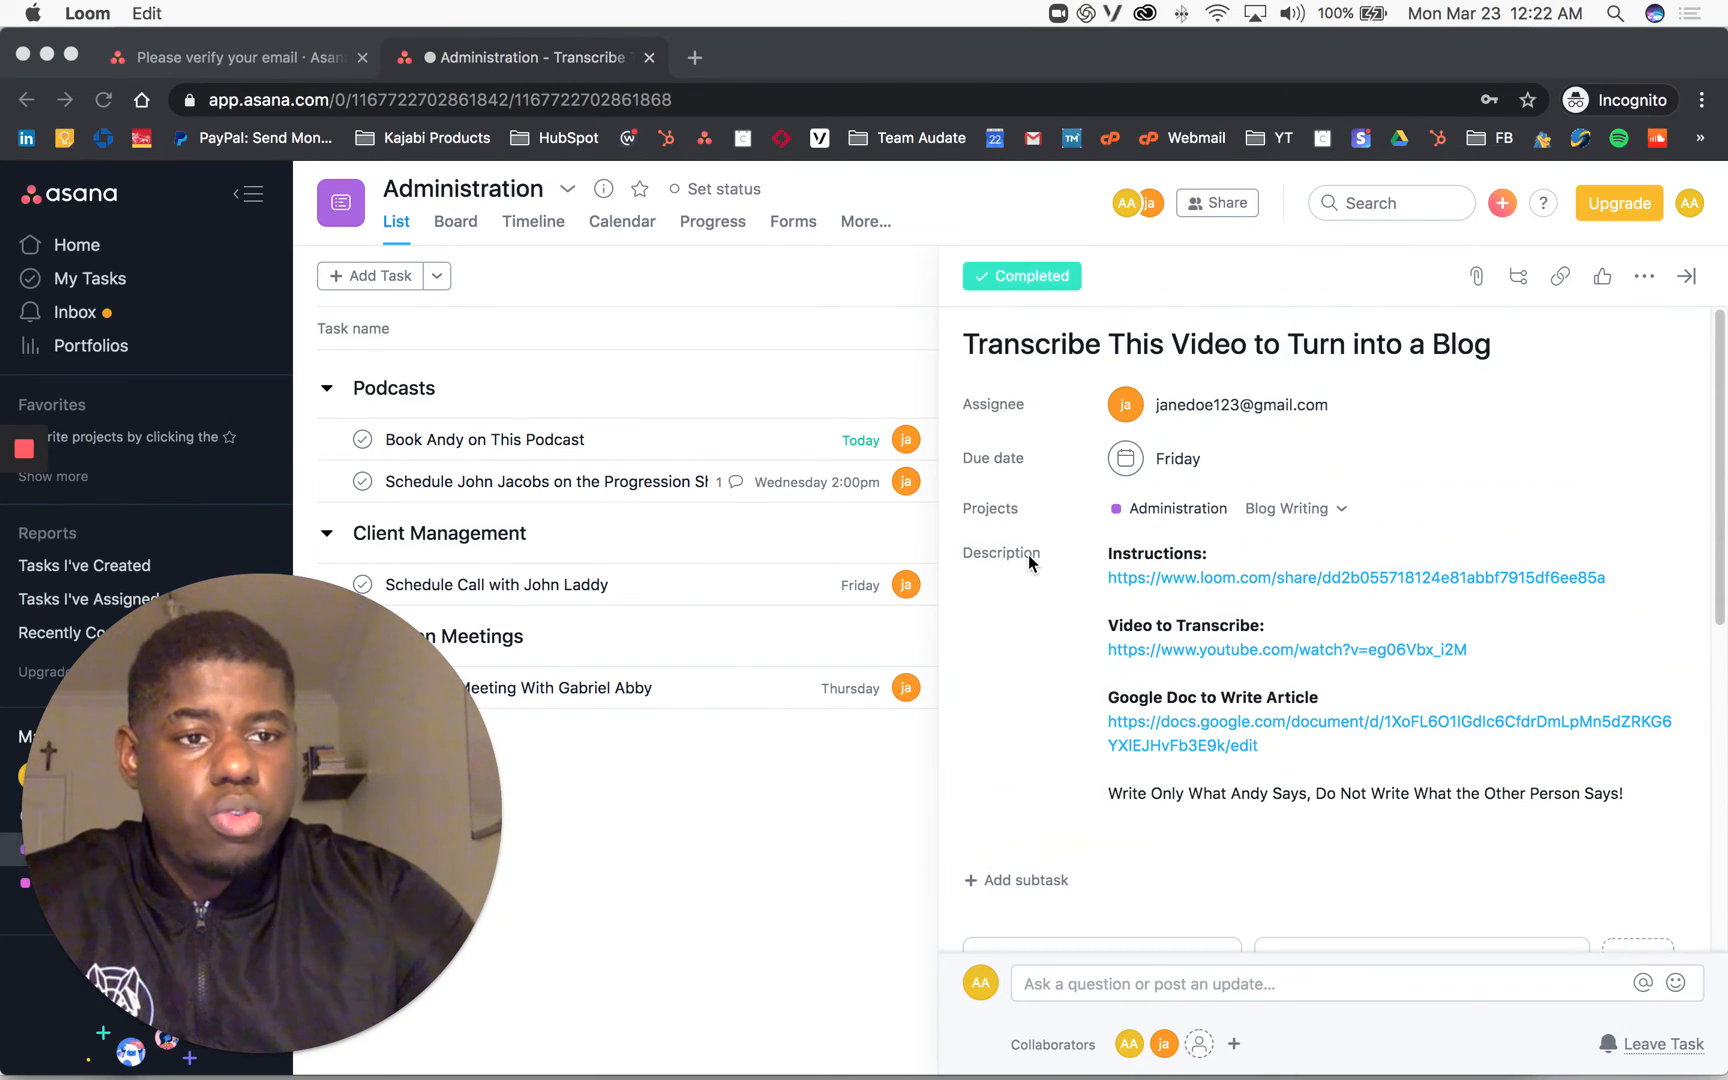
mouse_move(18, 543)
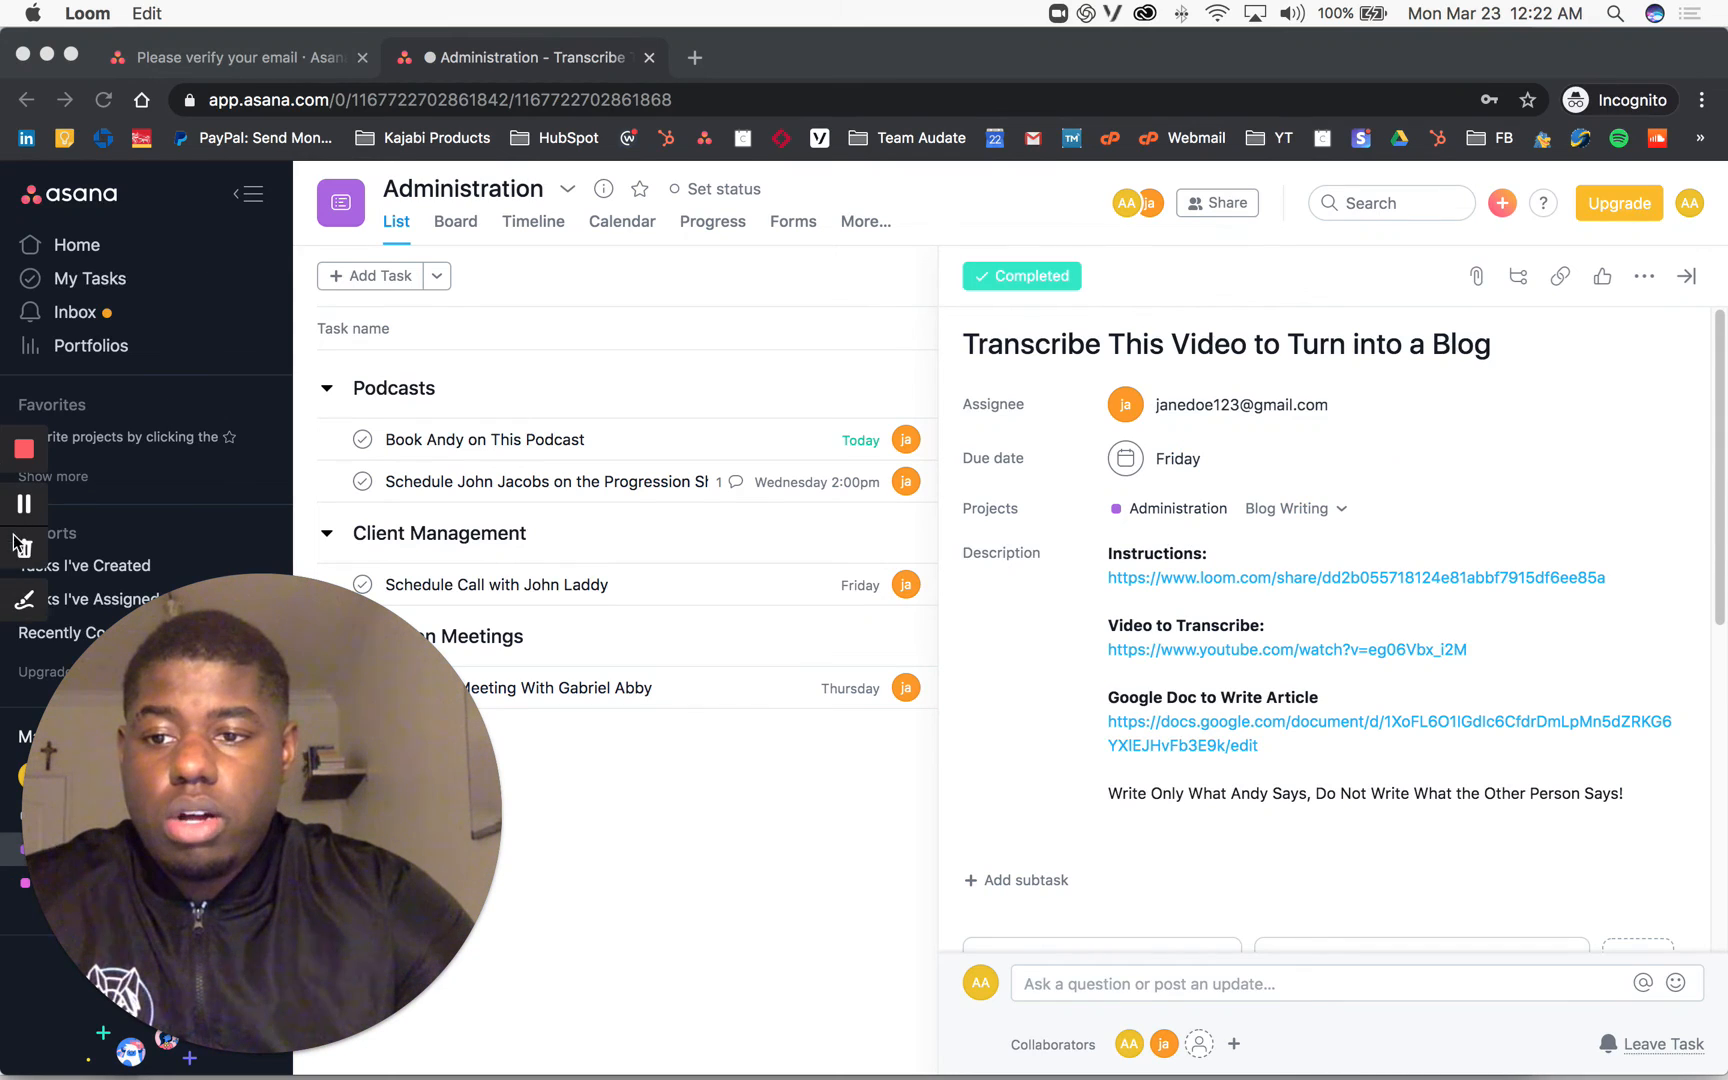
left_click(24, 603)
mouse_move(1568, 320)
left_mouse_down()
mouse_move(1565, 440)
mouse_move(1566, 312)
mouse_move(1603, 338)
left_mouse_up()
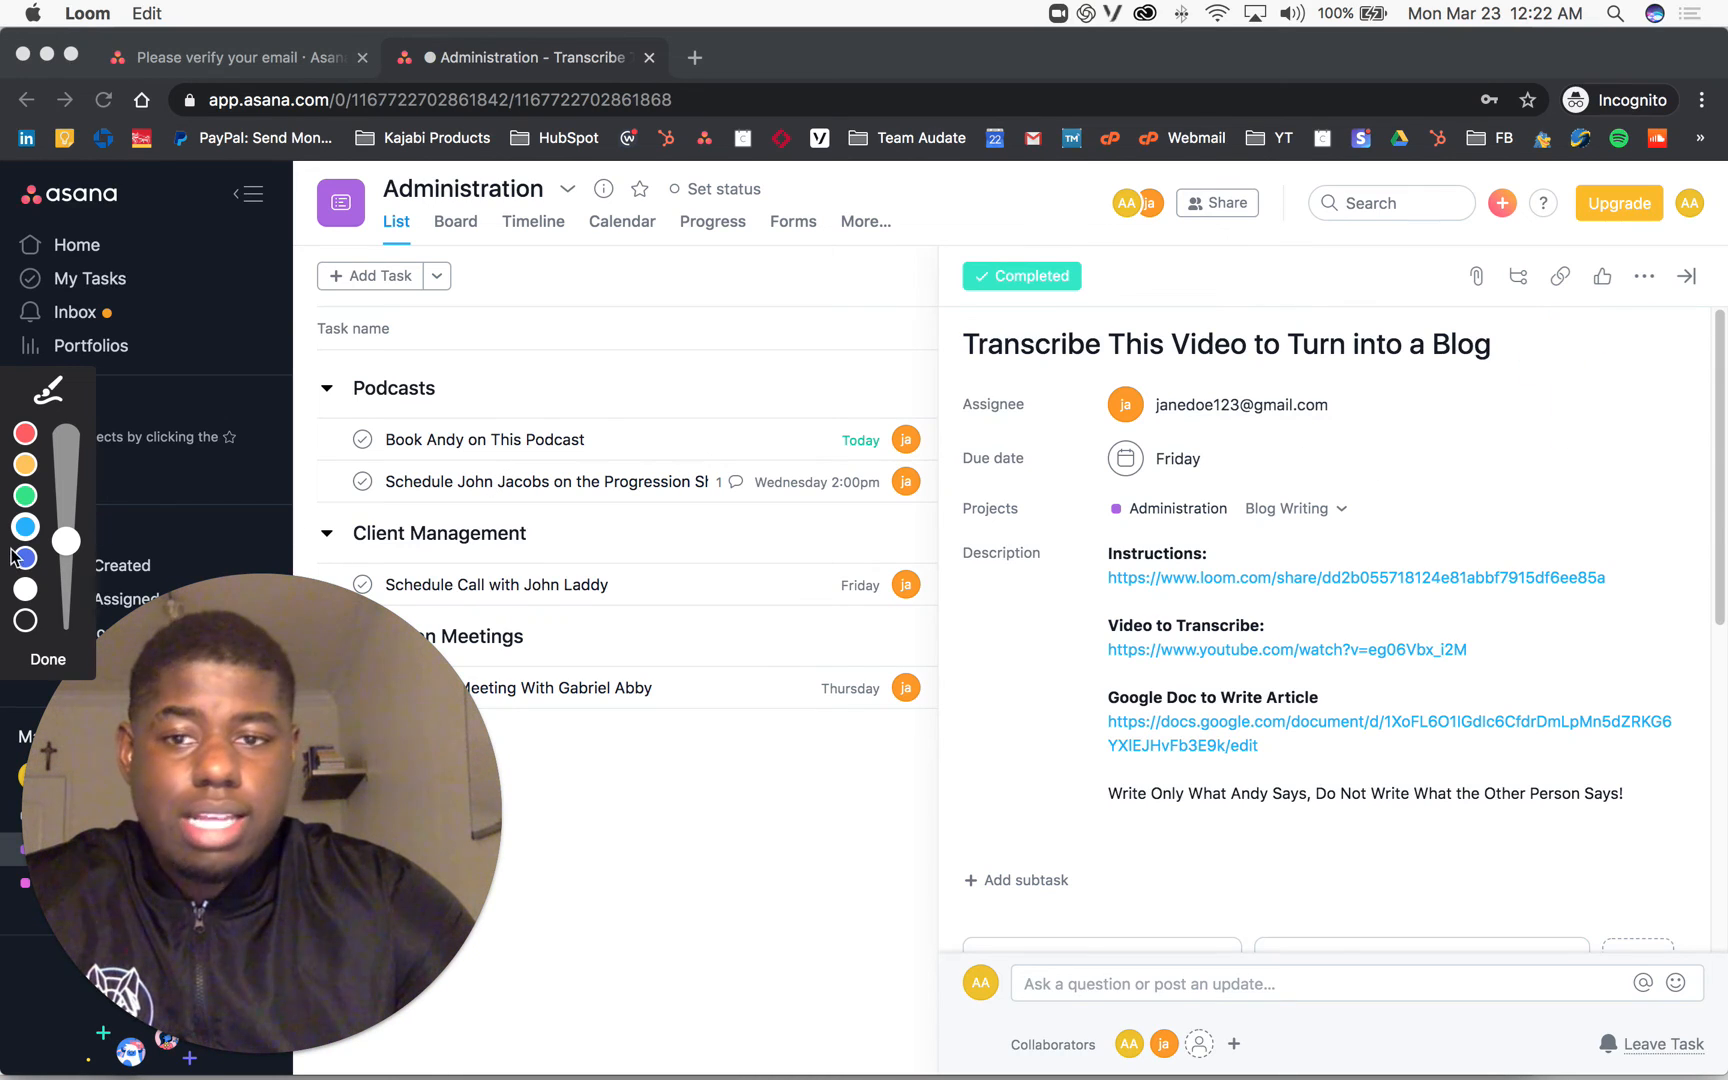
left_click(45, 659)
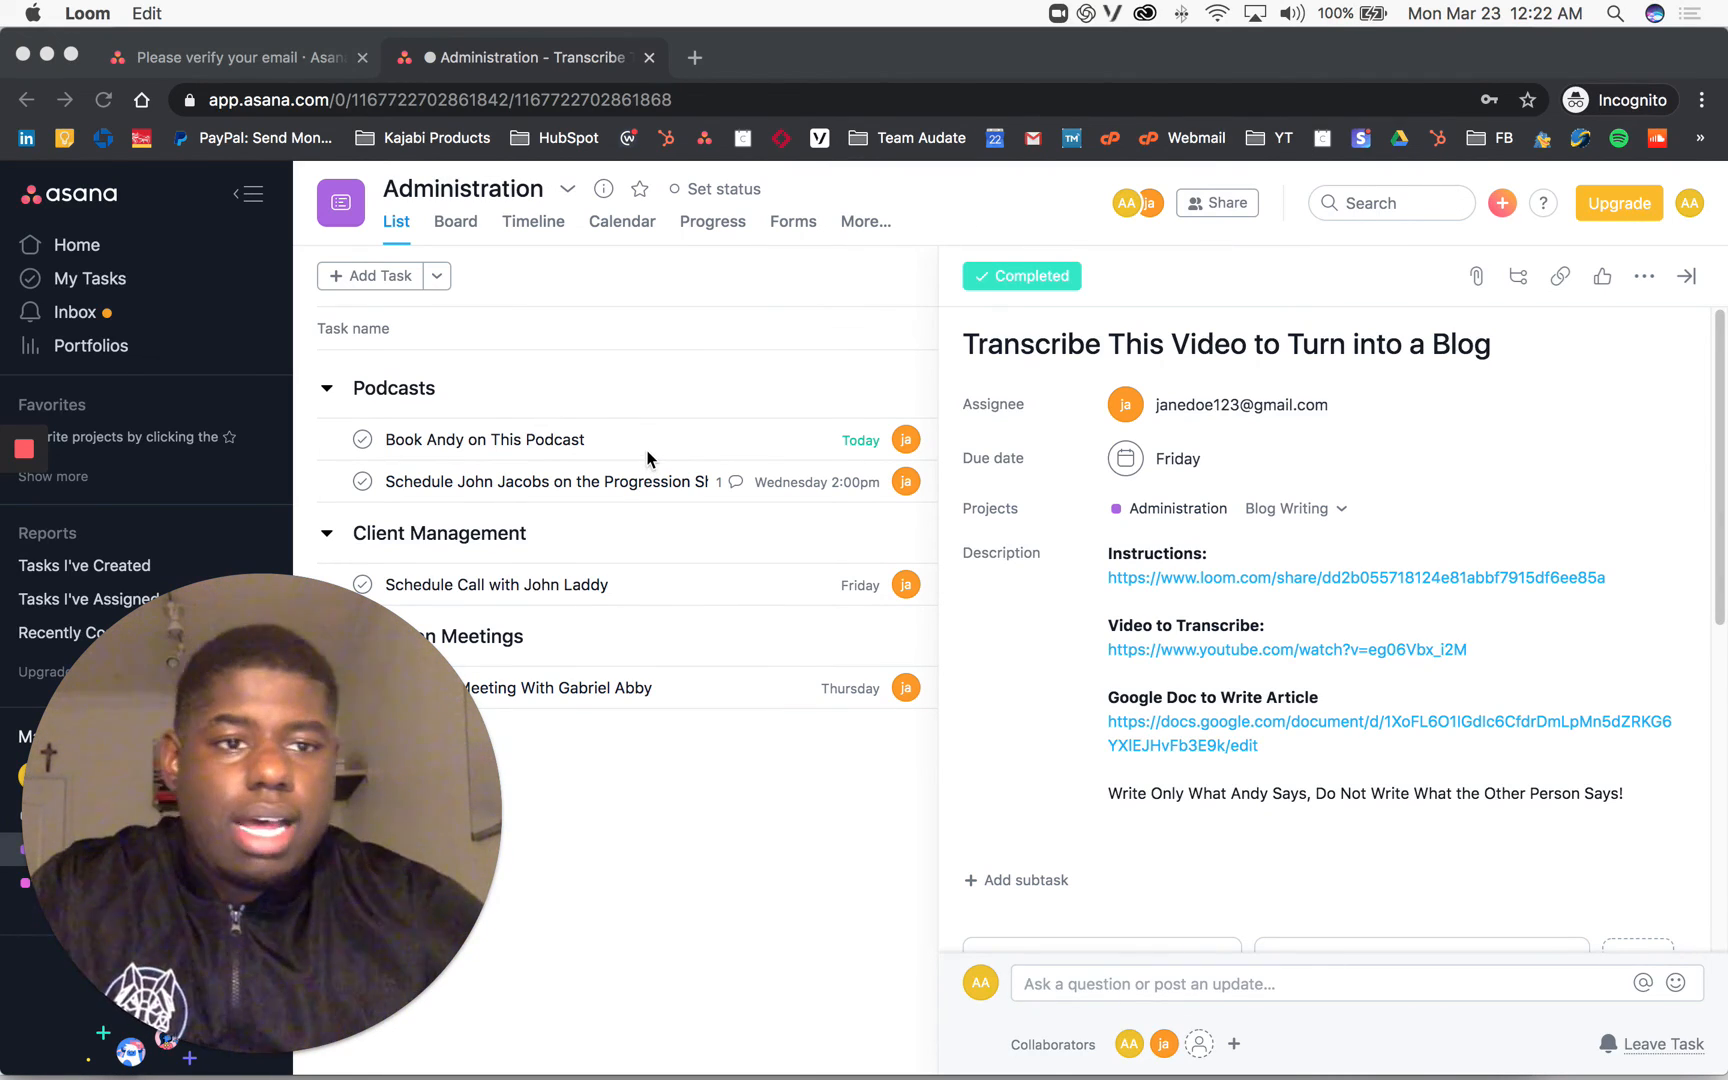
left_click(1555, 280)
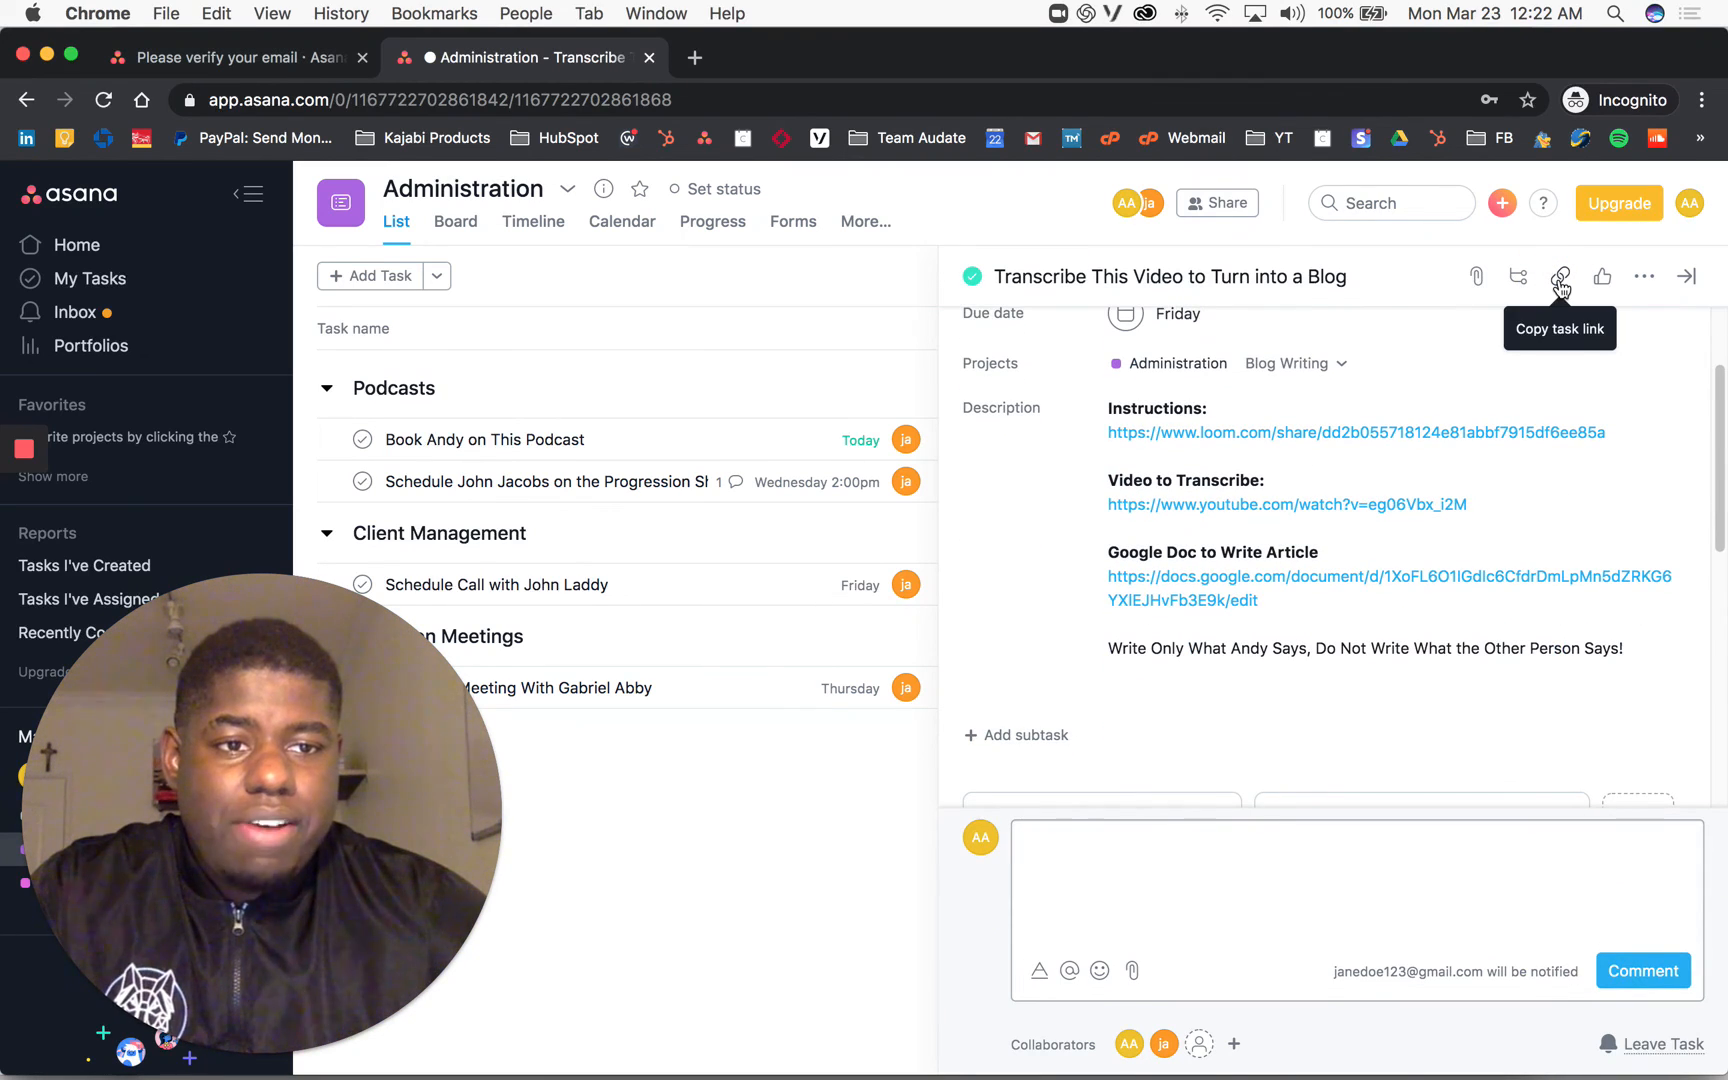
Step: Copy the task link and load it in a new browser tab, repositioning the webcam bubble
left_click(1560, 280)
left_click_drag(388, 948, 1608, 960)
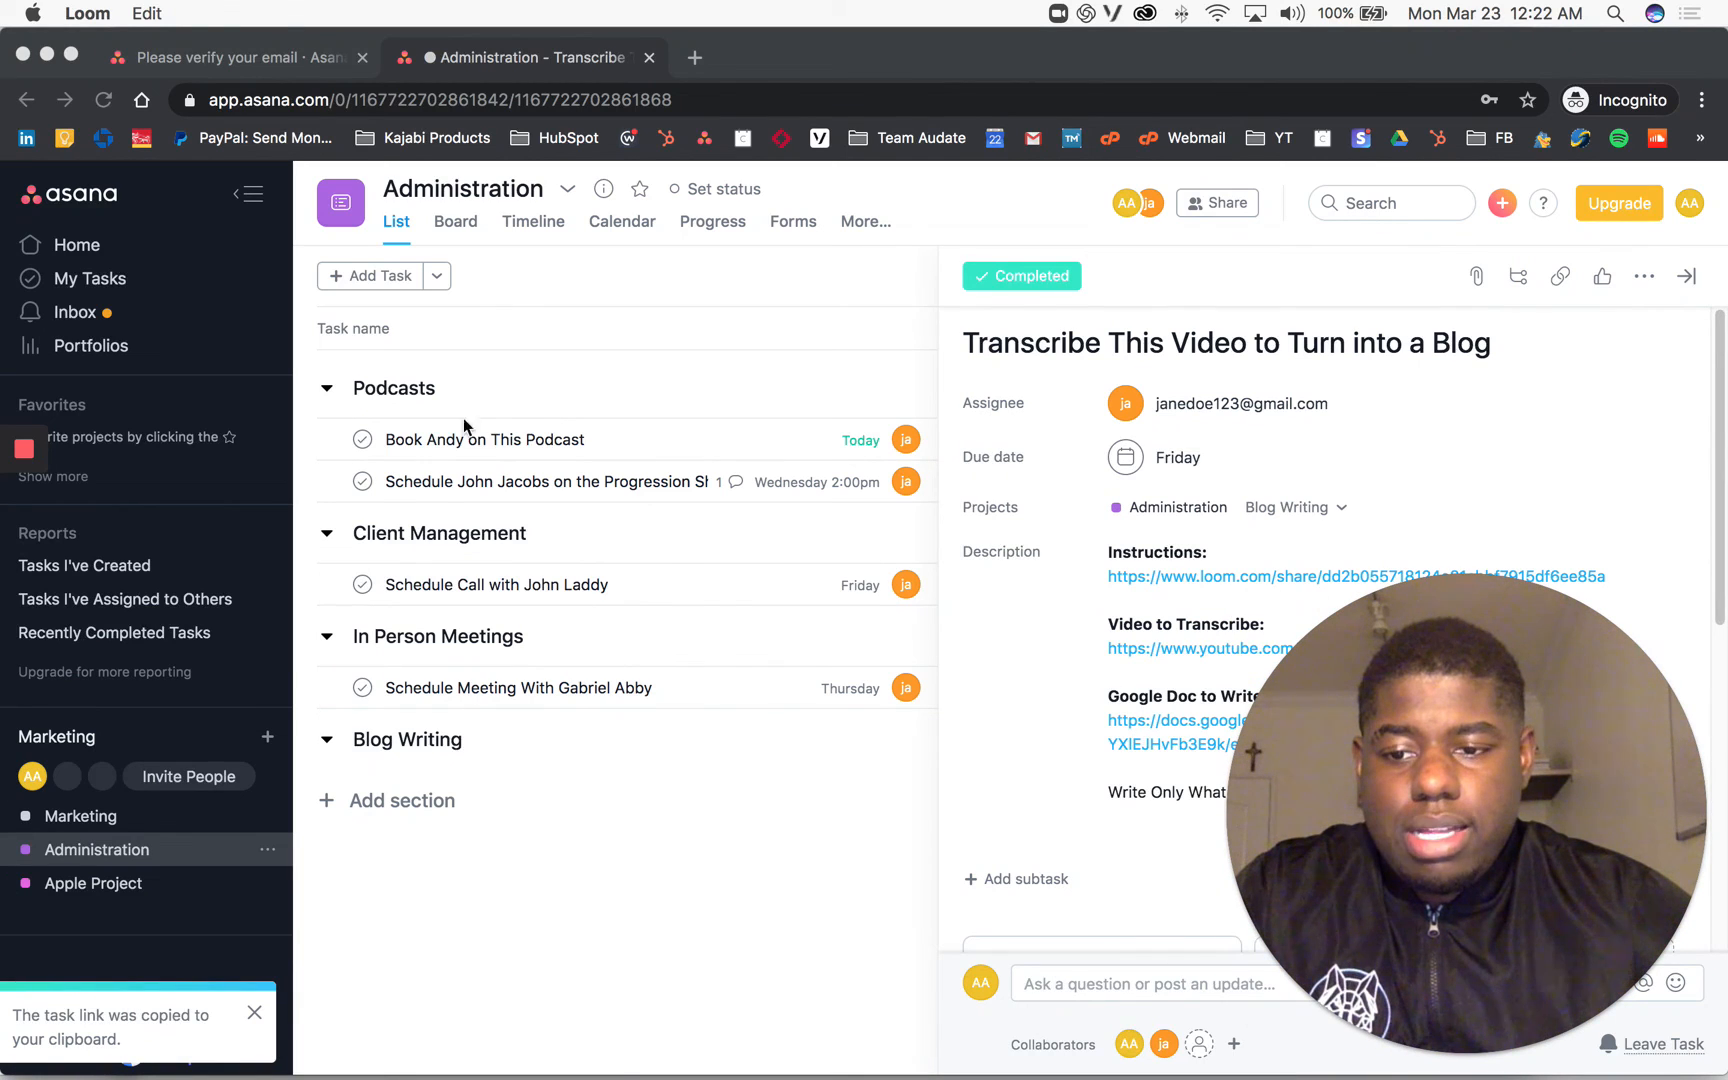
left_click(700, 62)
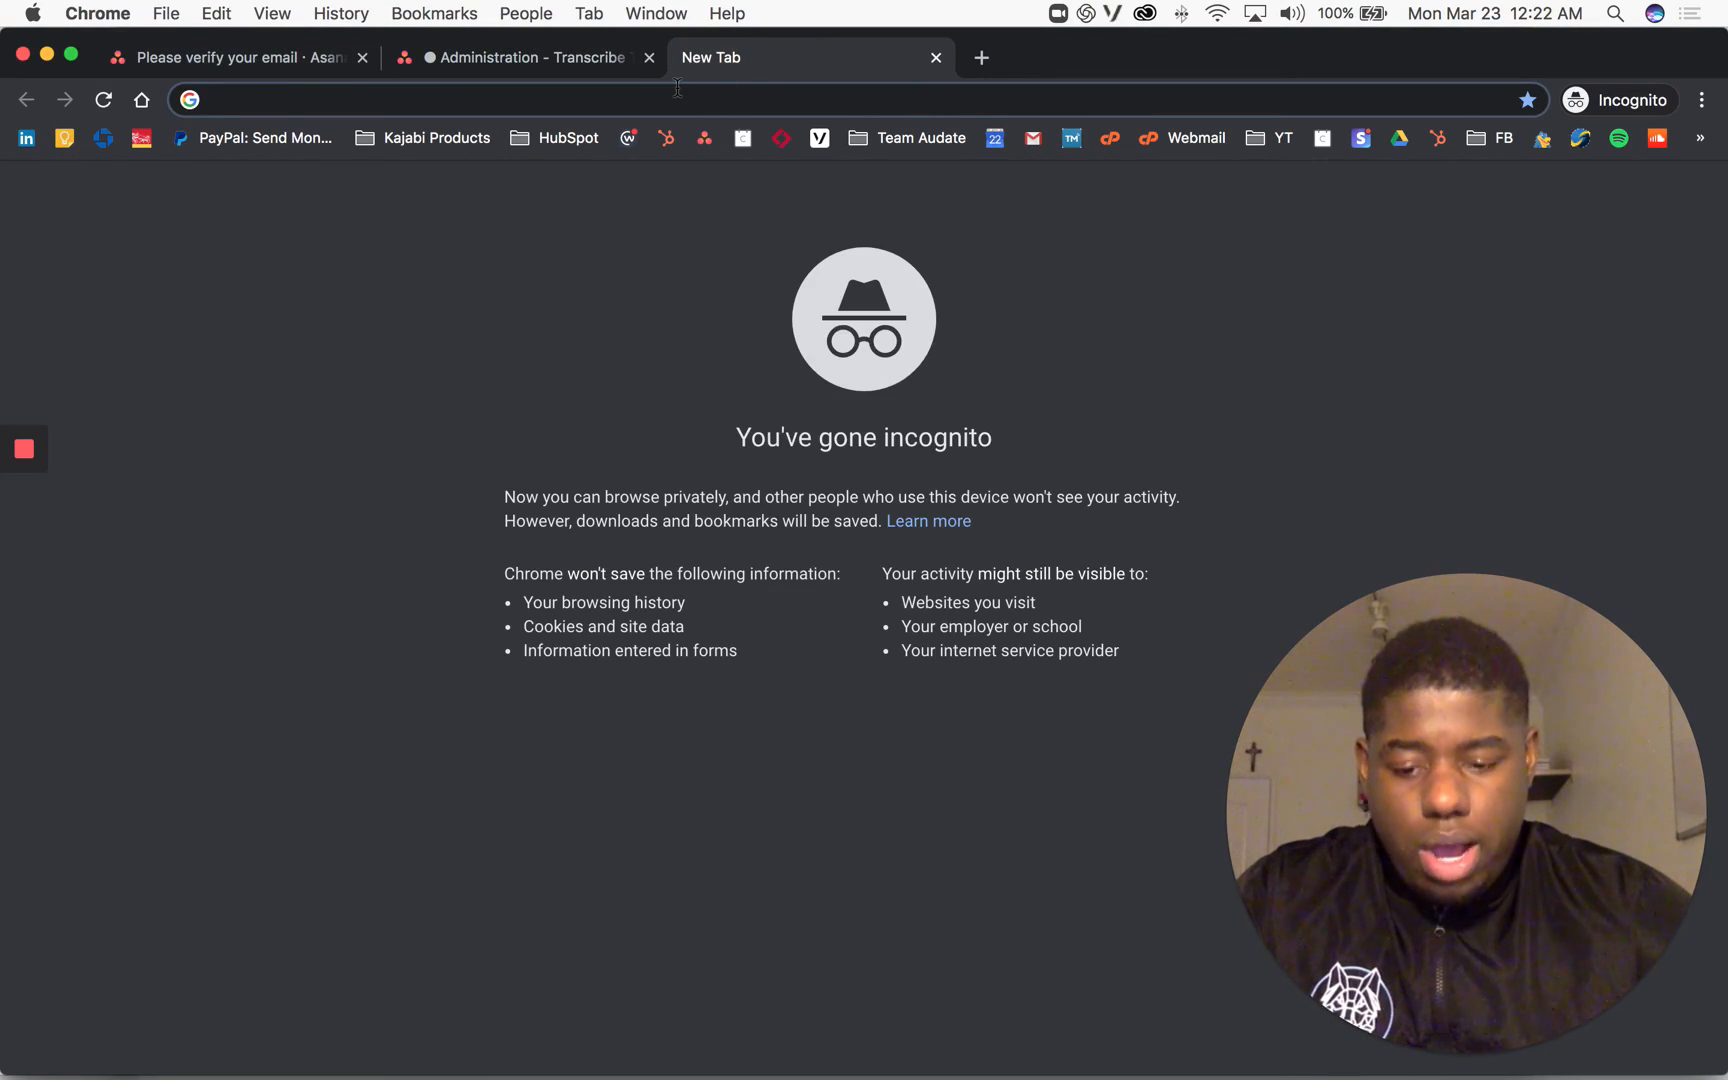
key("super+v")
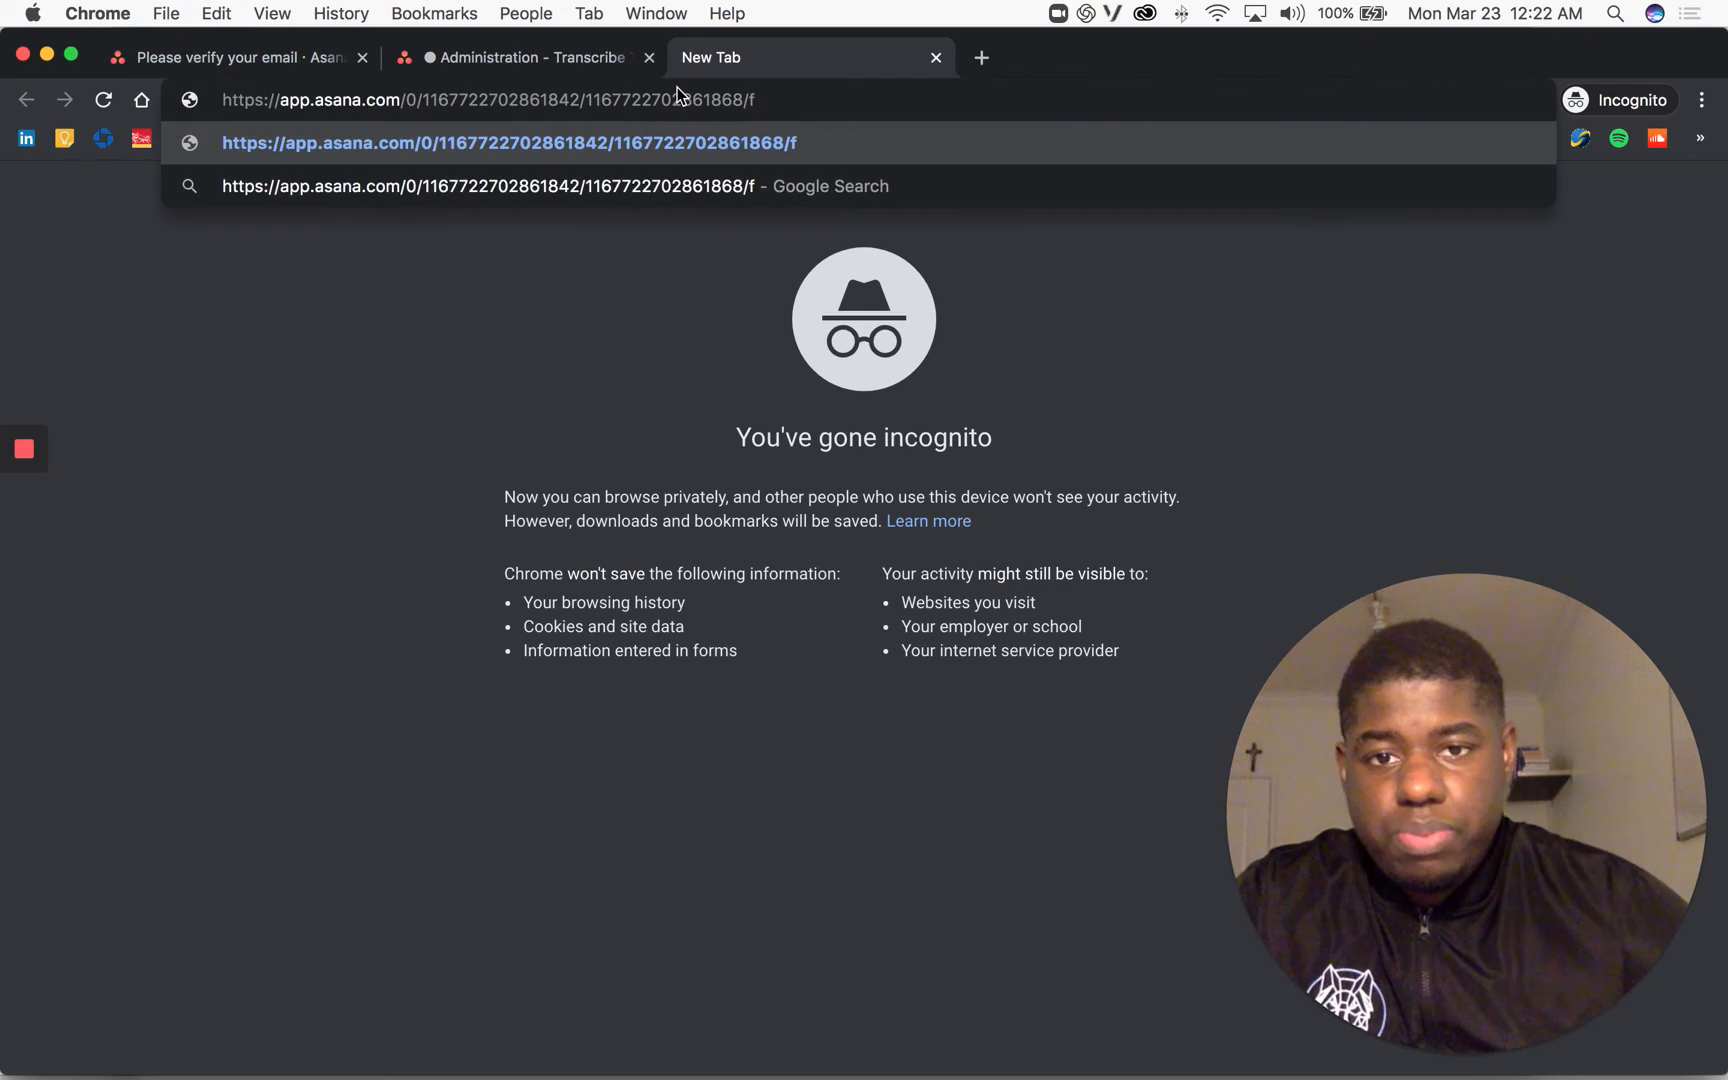
key("Return")
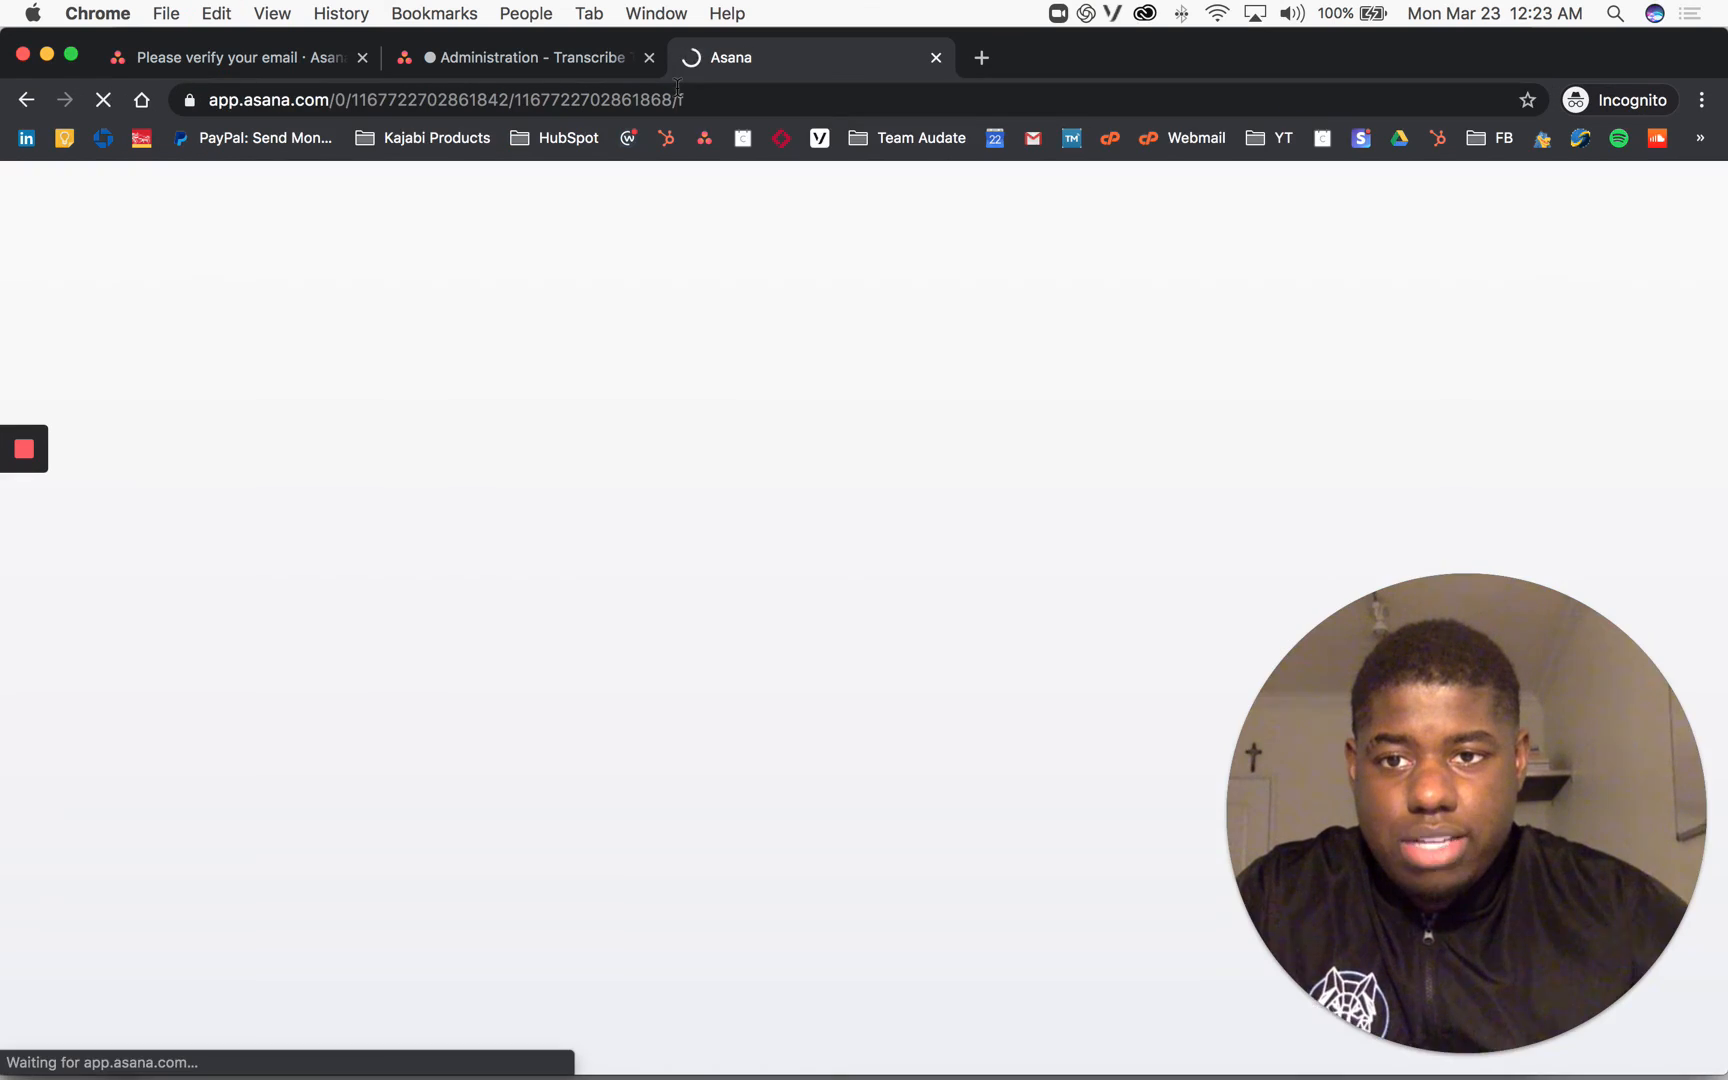
left_click_drag(1222, 758, 122, 882)
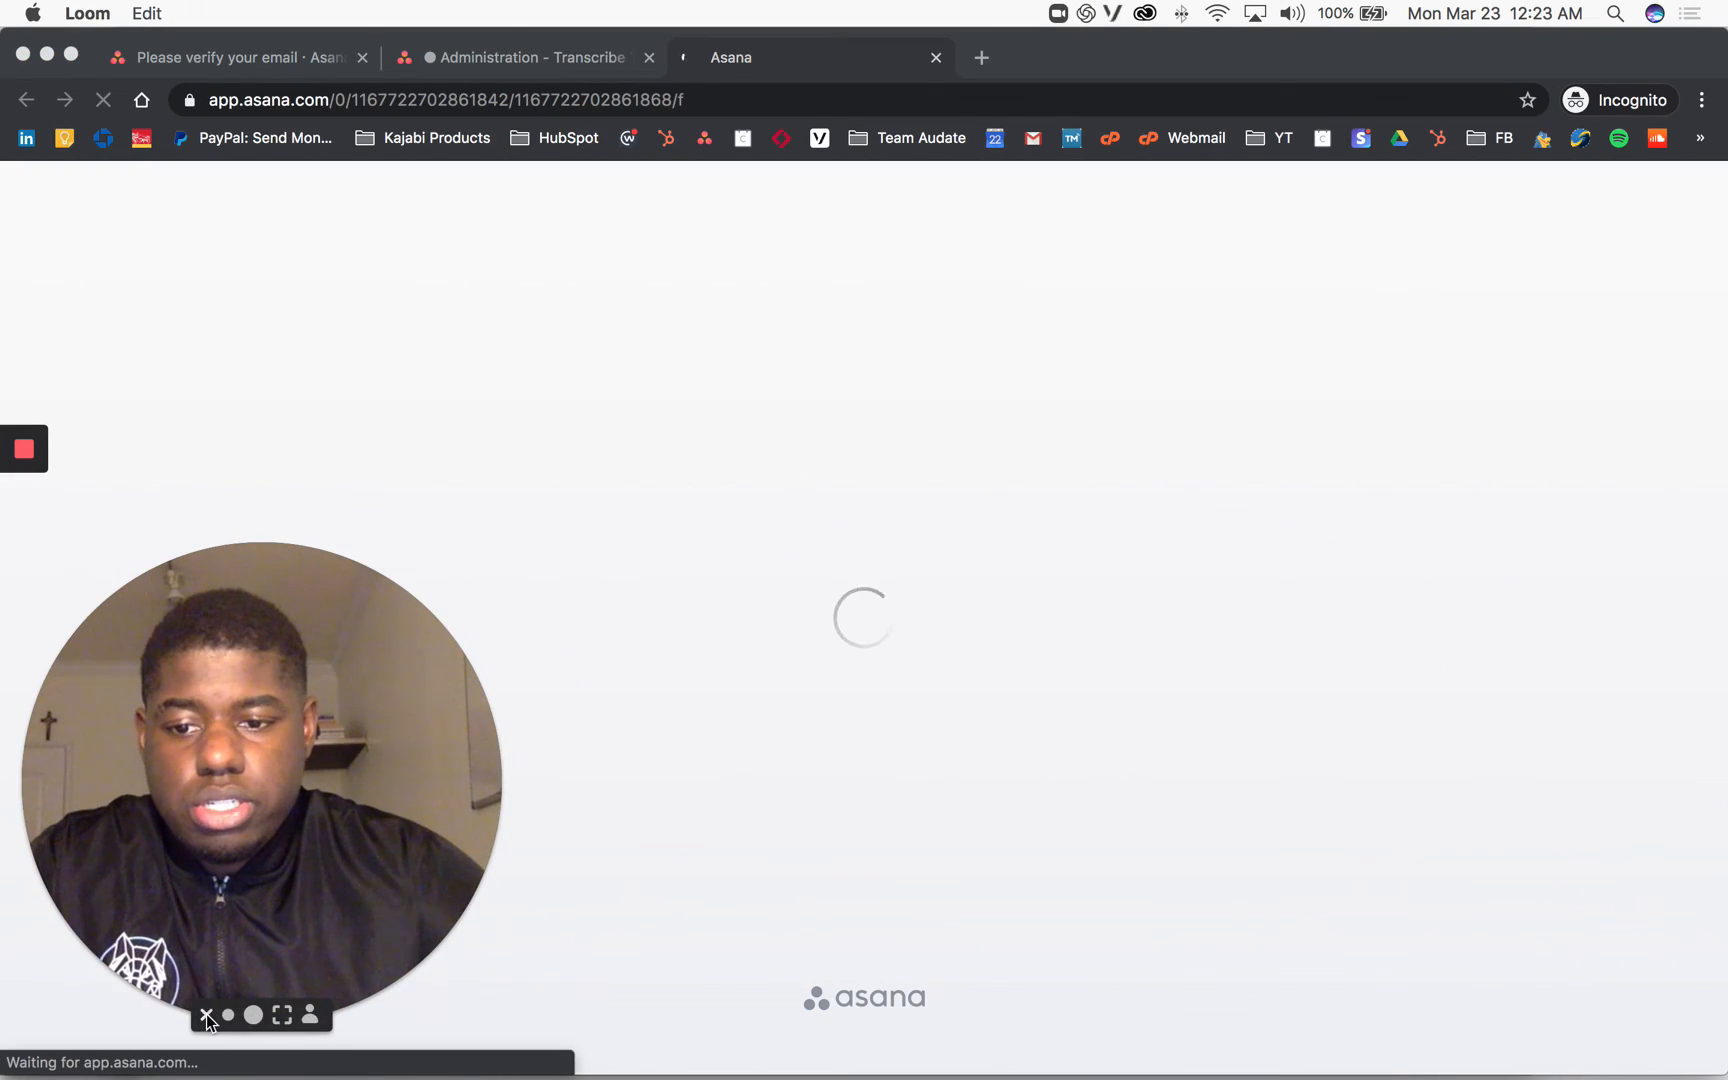
left_click(228, 1015)
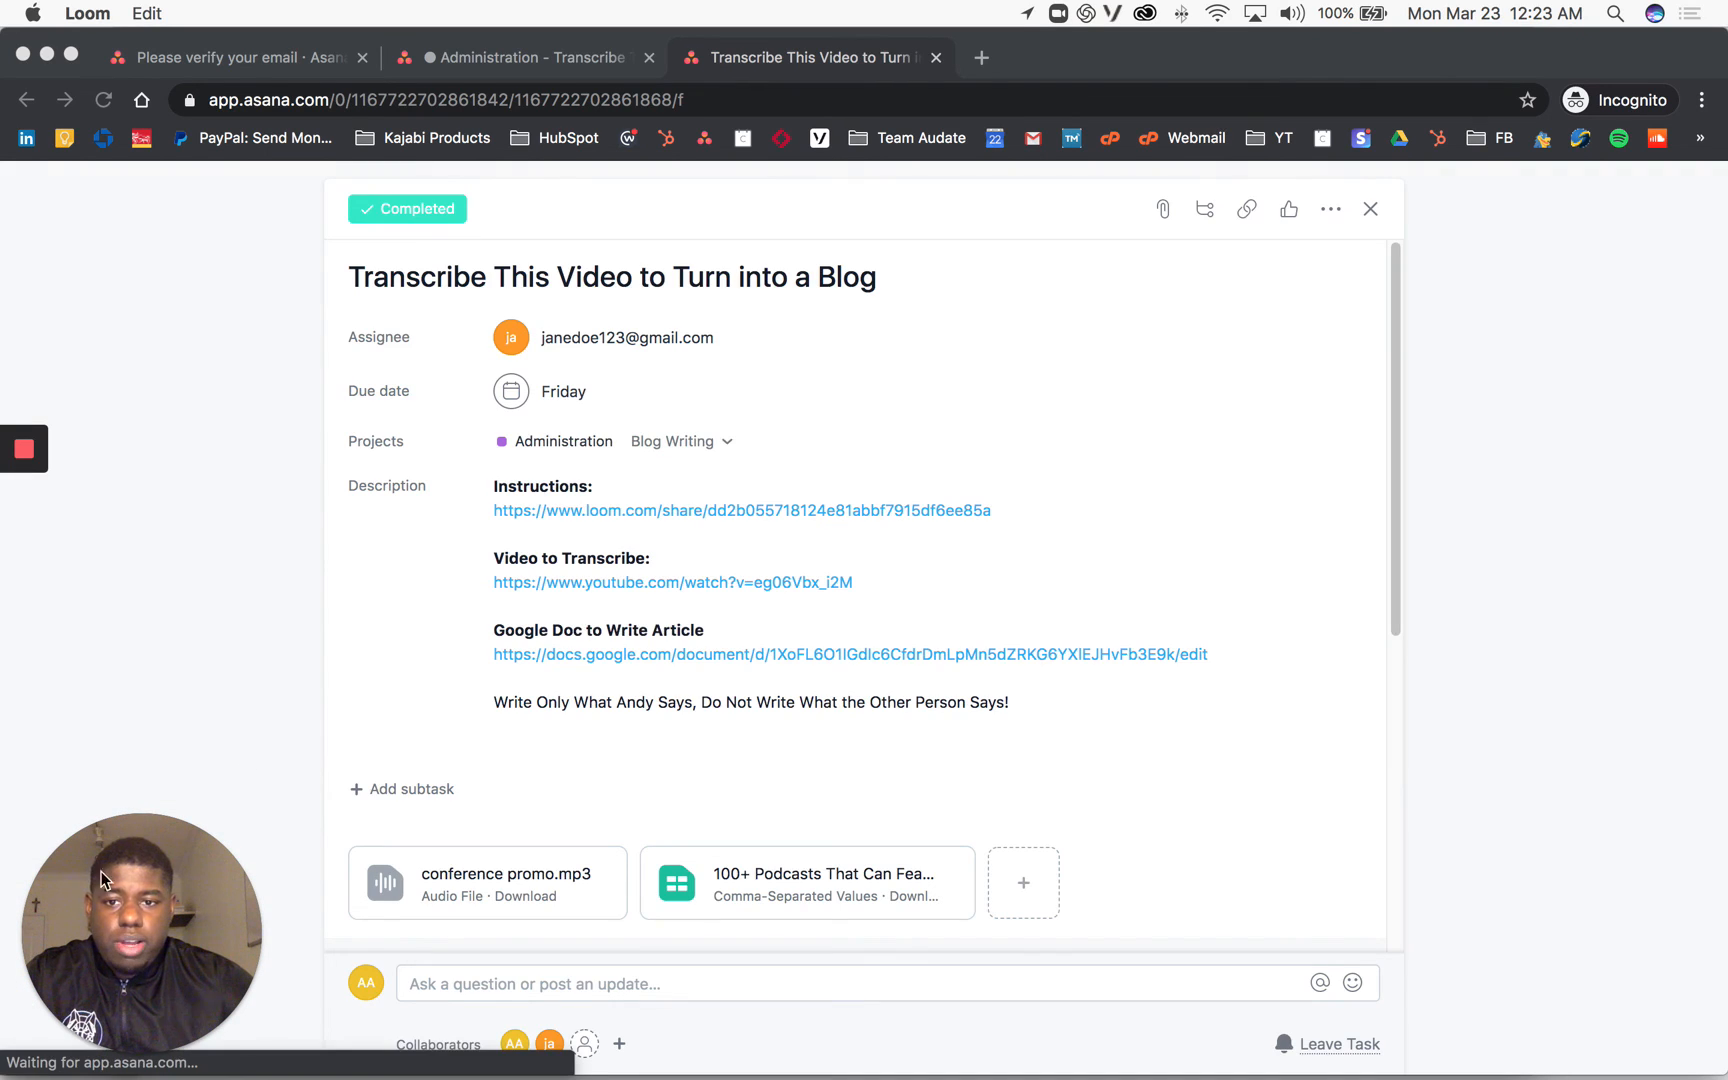
scroll(700, 420, "down", 3)
scroll(600, 520, "down", 5)
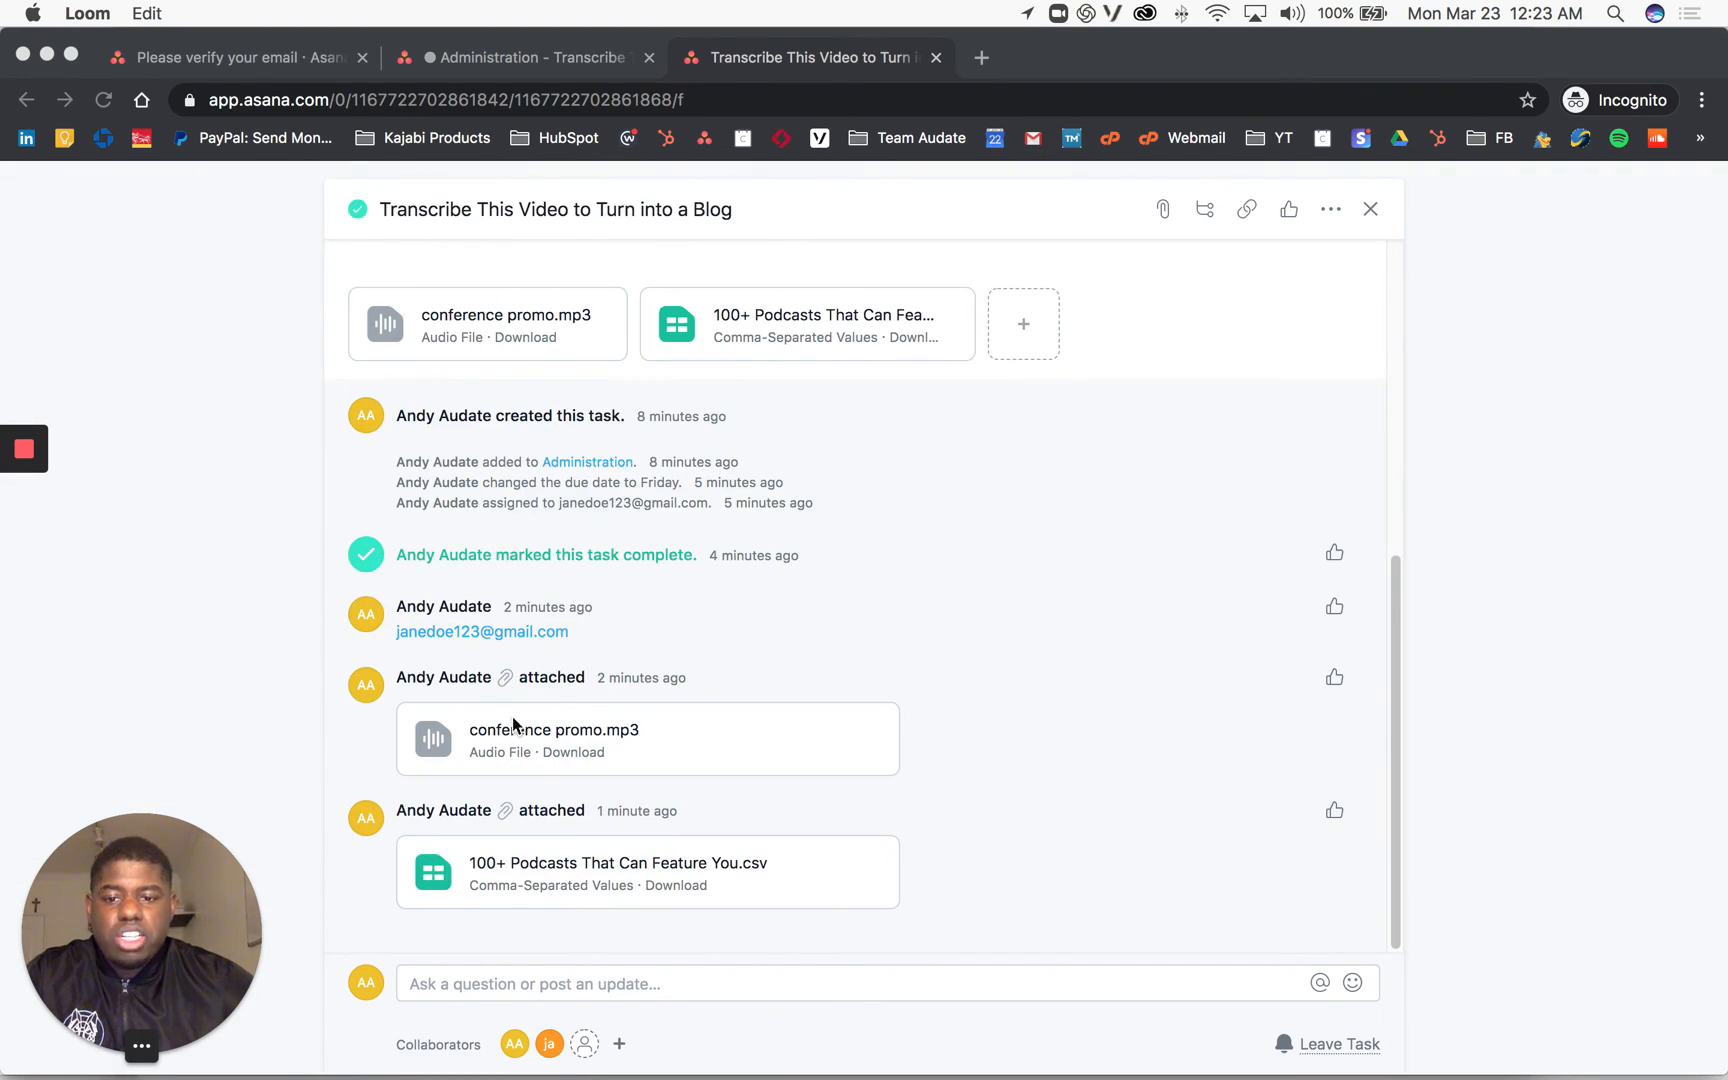
scroll(520, 730, "up", 10)
scroll(594, 382, "down", 2)
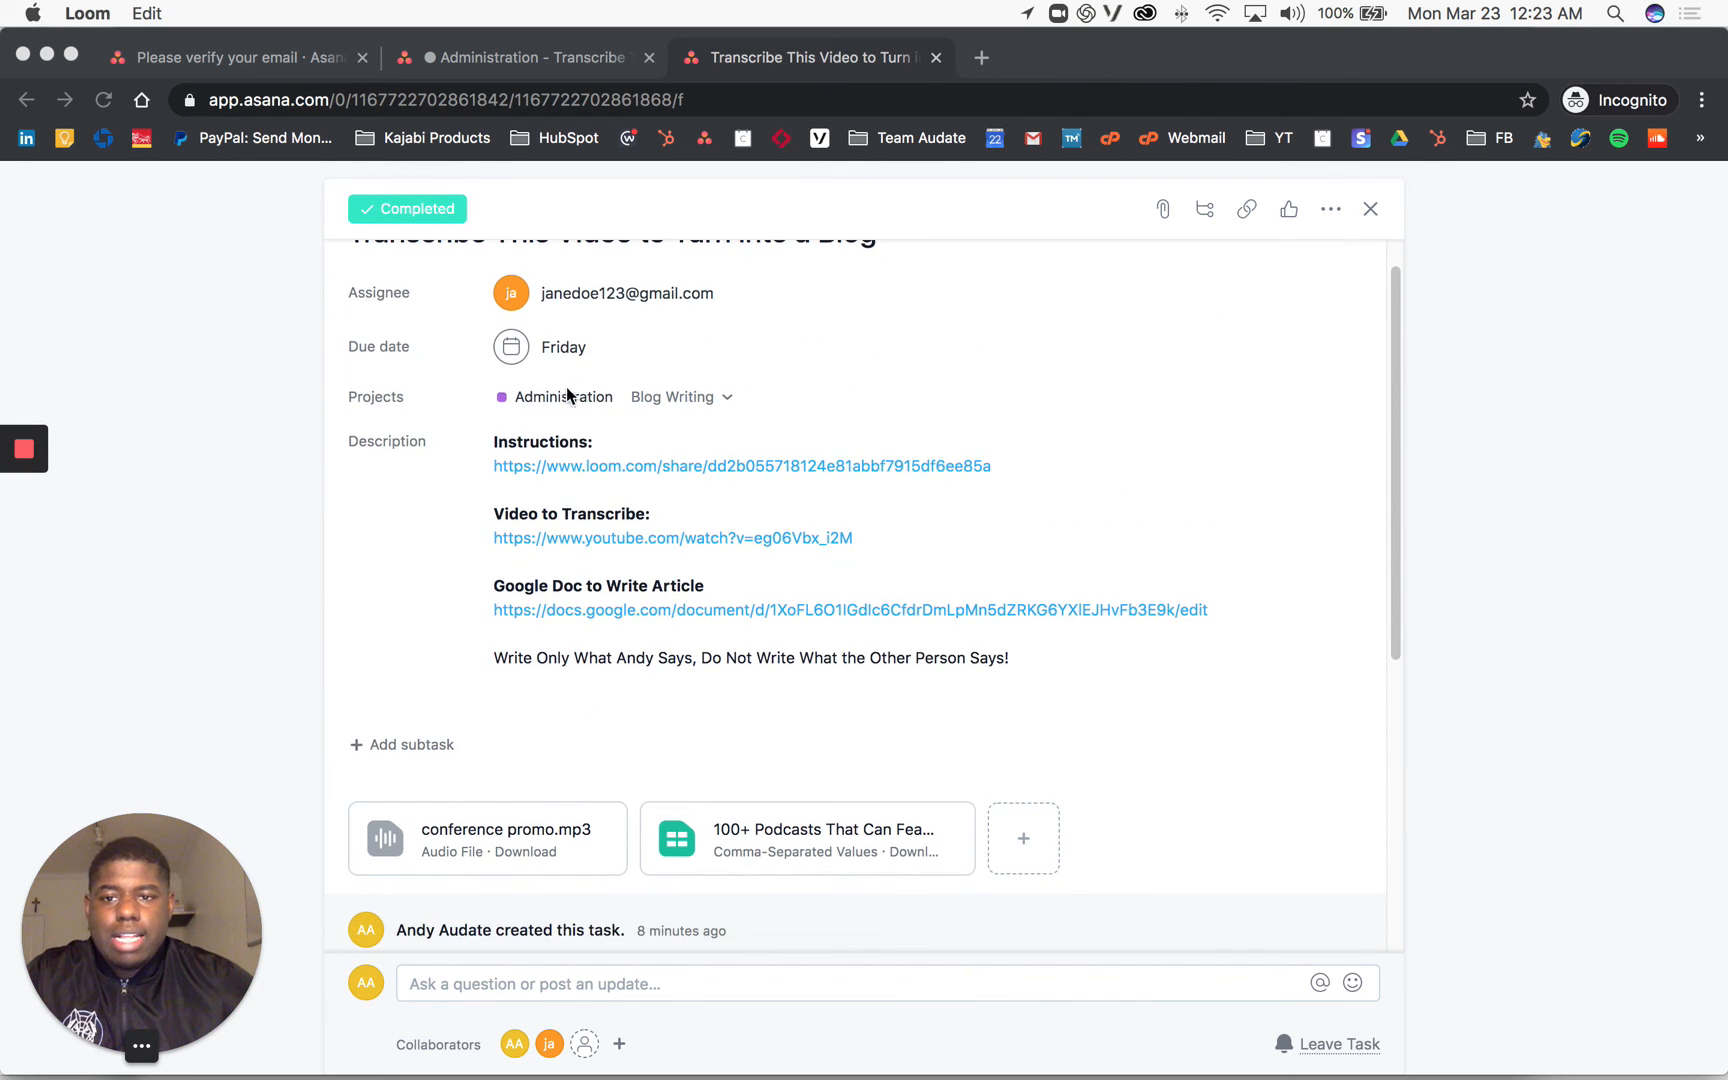
scroll(513, 448, "up", 2)
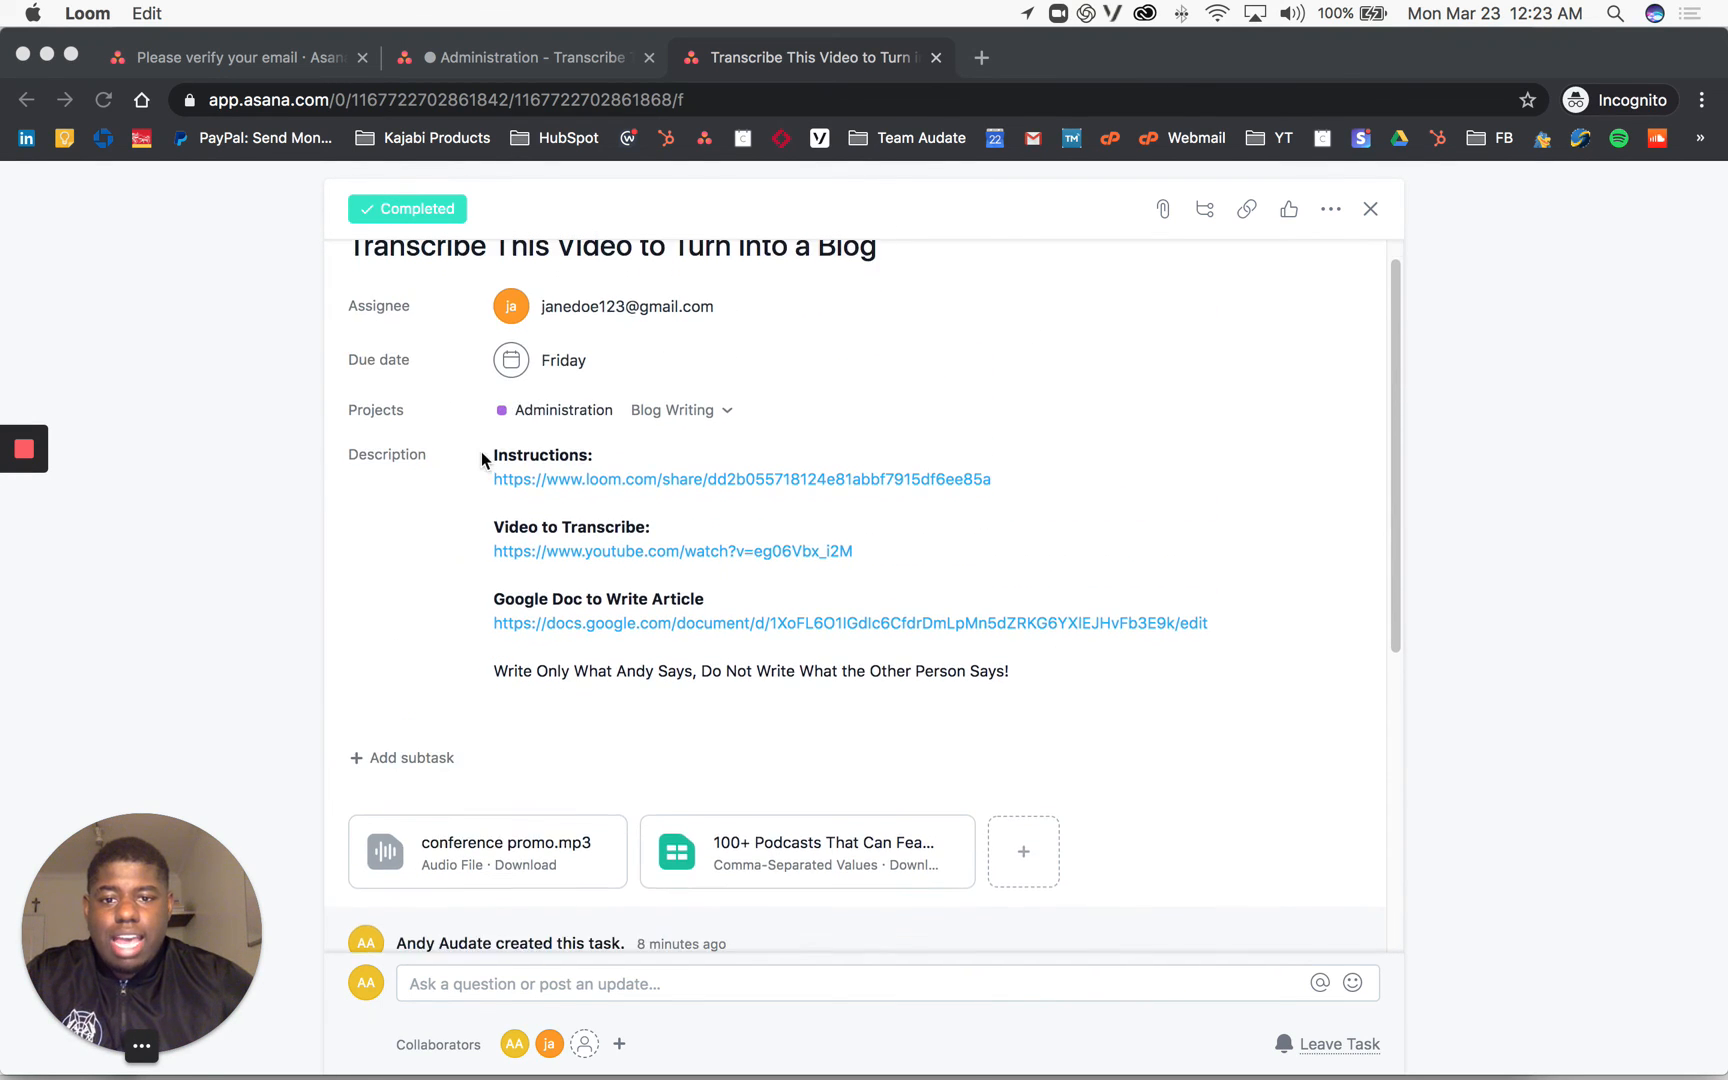
scroll(482, 453, "down", 1)
scroll(482, 453, "up", 1)
scroll(650, 418, "down", 10)
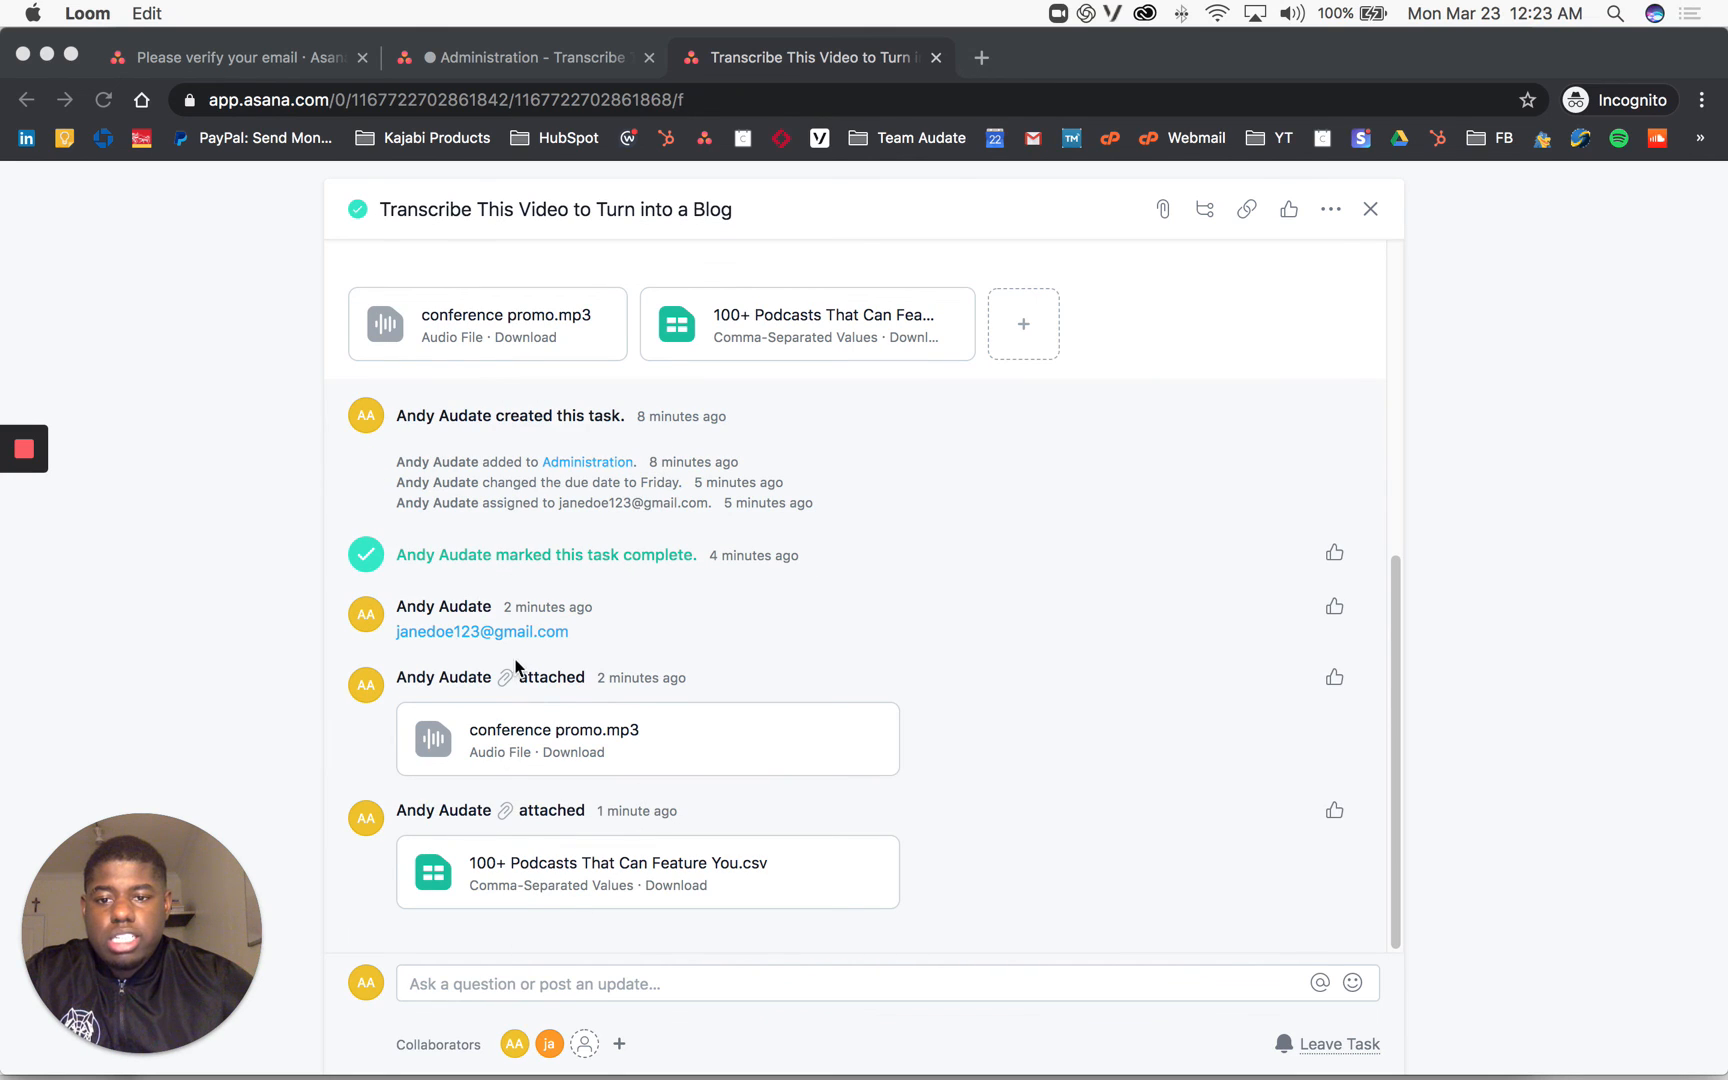
scroll(516, 640, "up", 2)
scroll(500, 650, "down", 2)
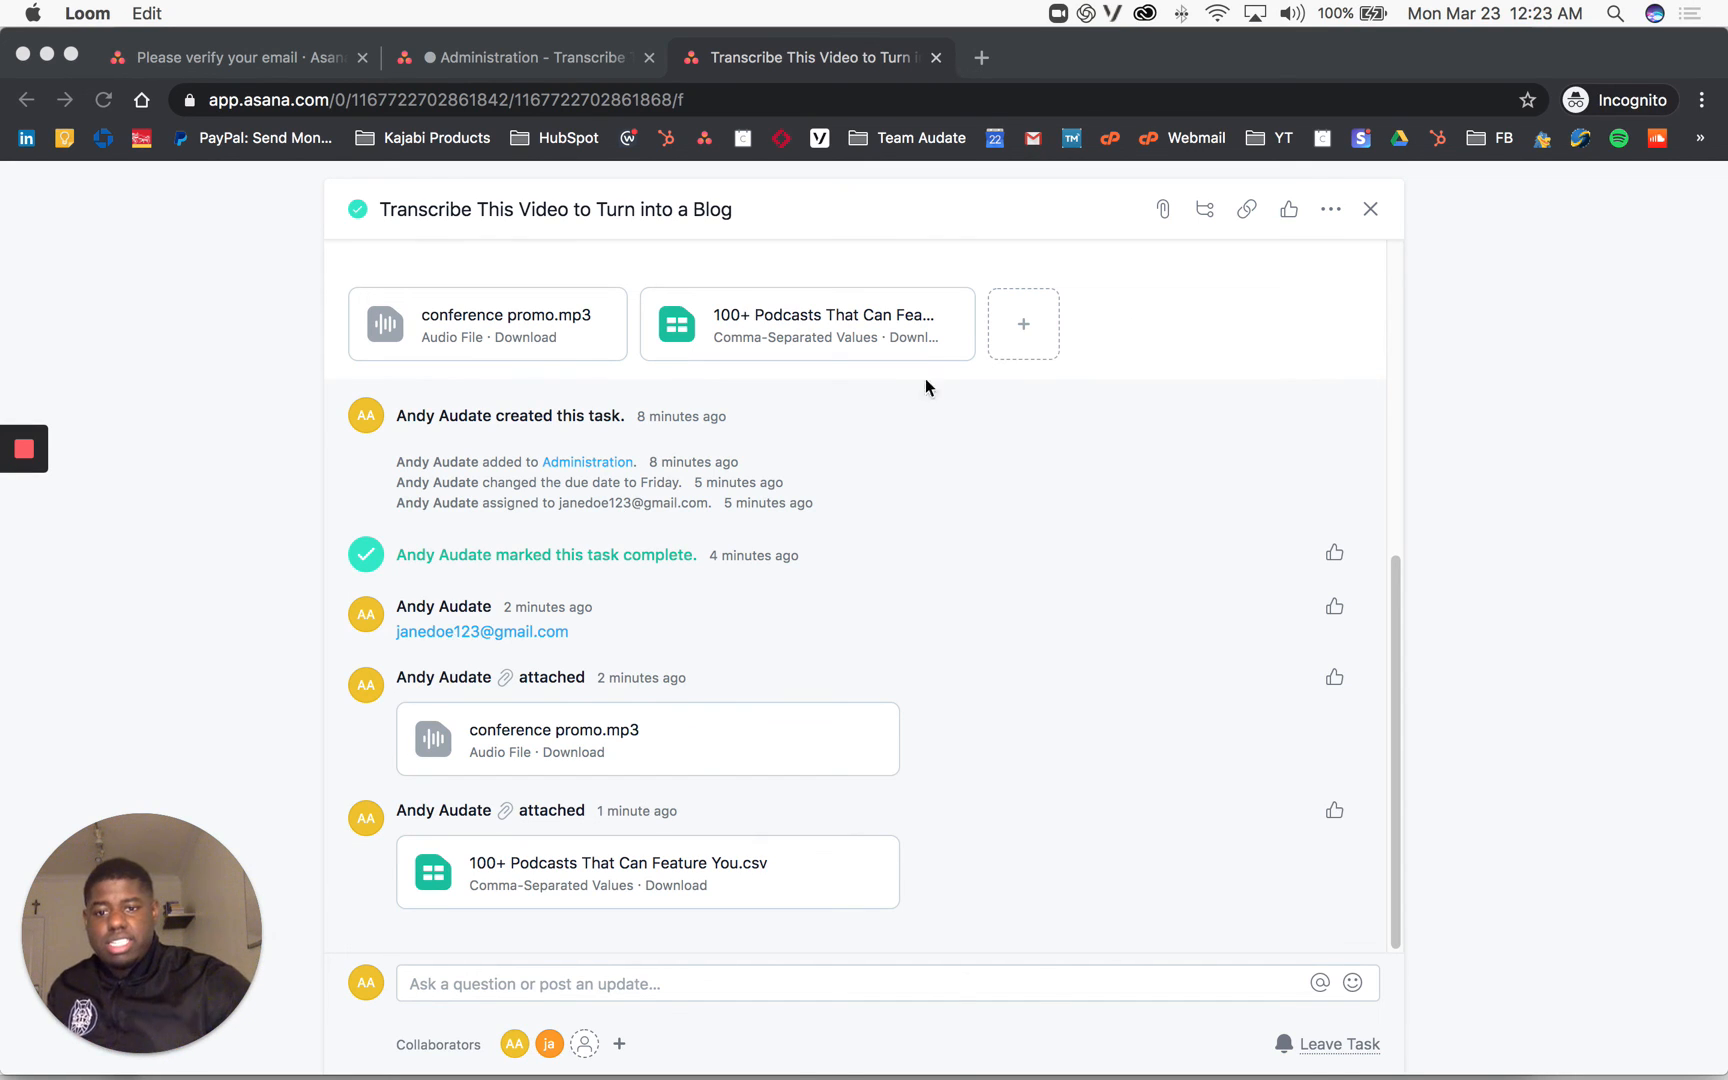
scroll(571, 563, "up", 10)
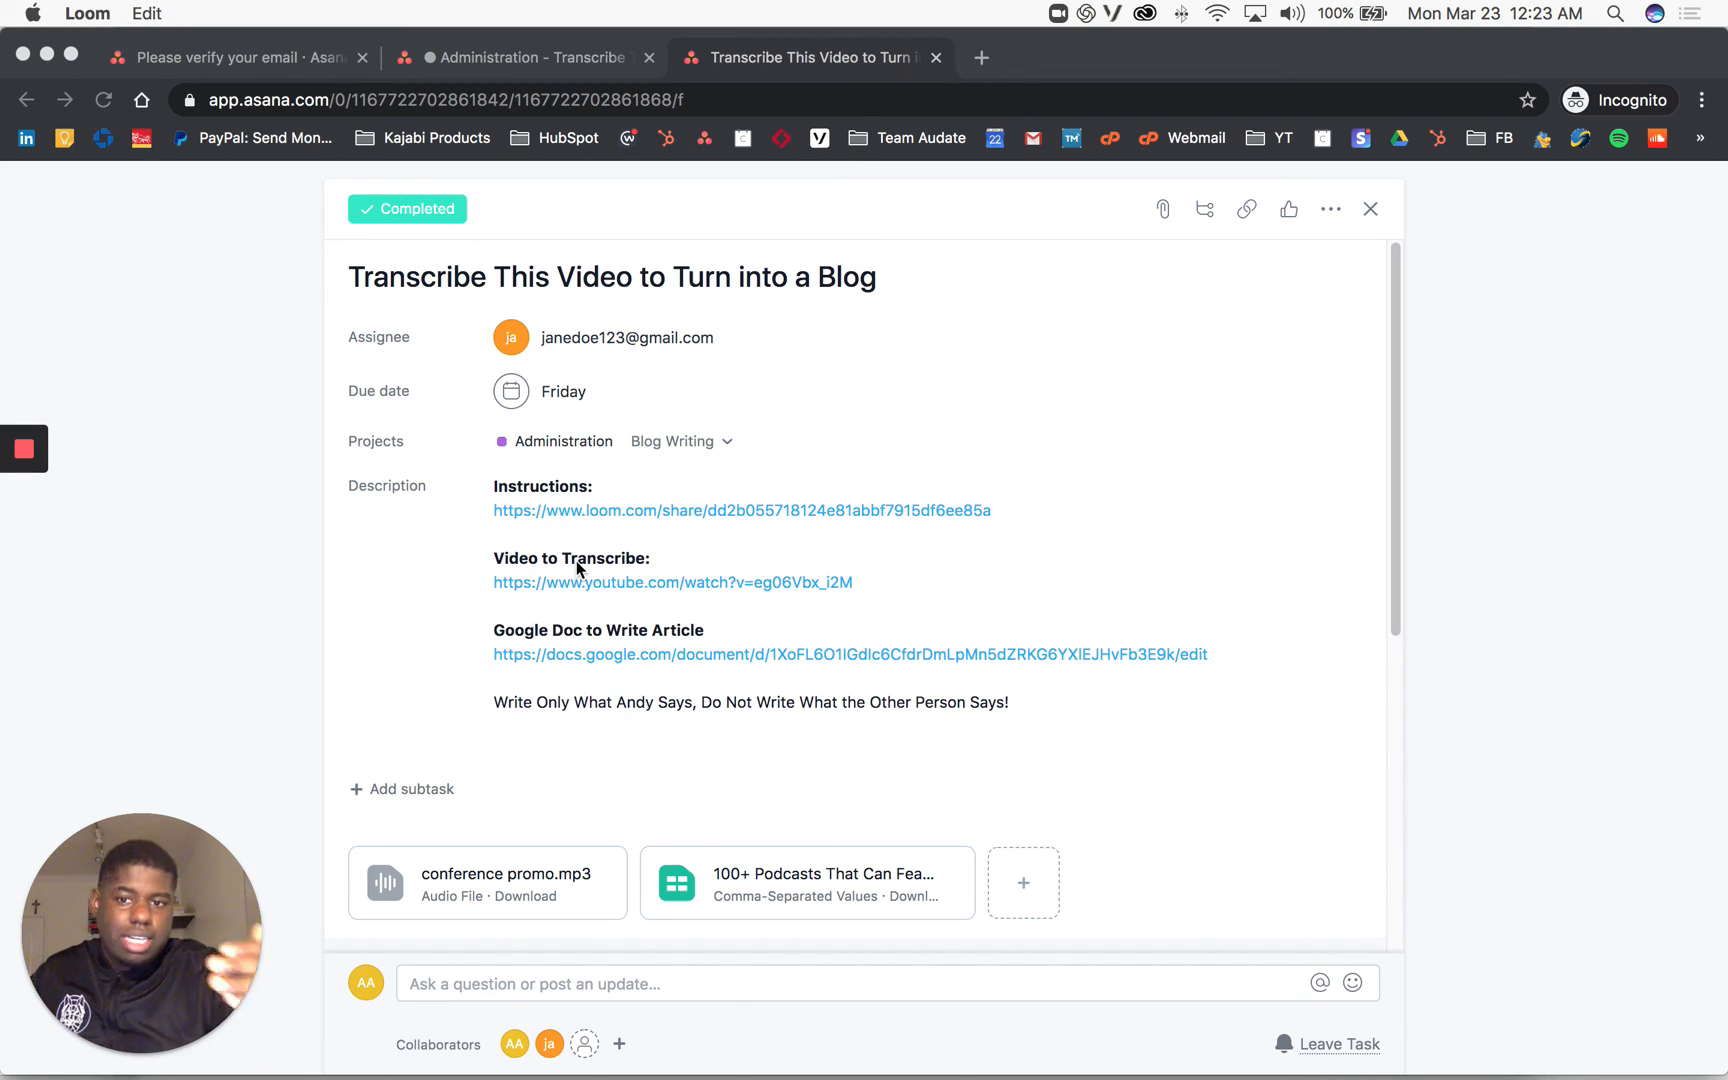
left_click(579, 404)
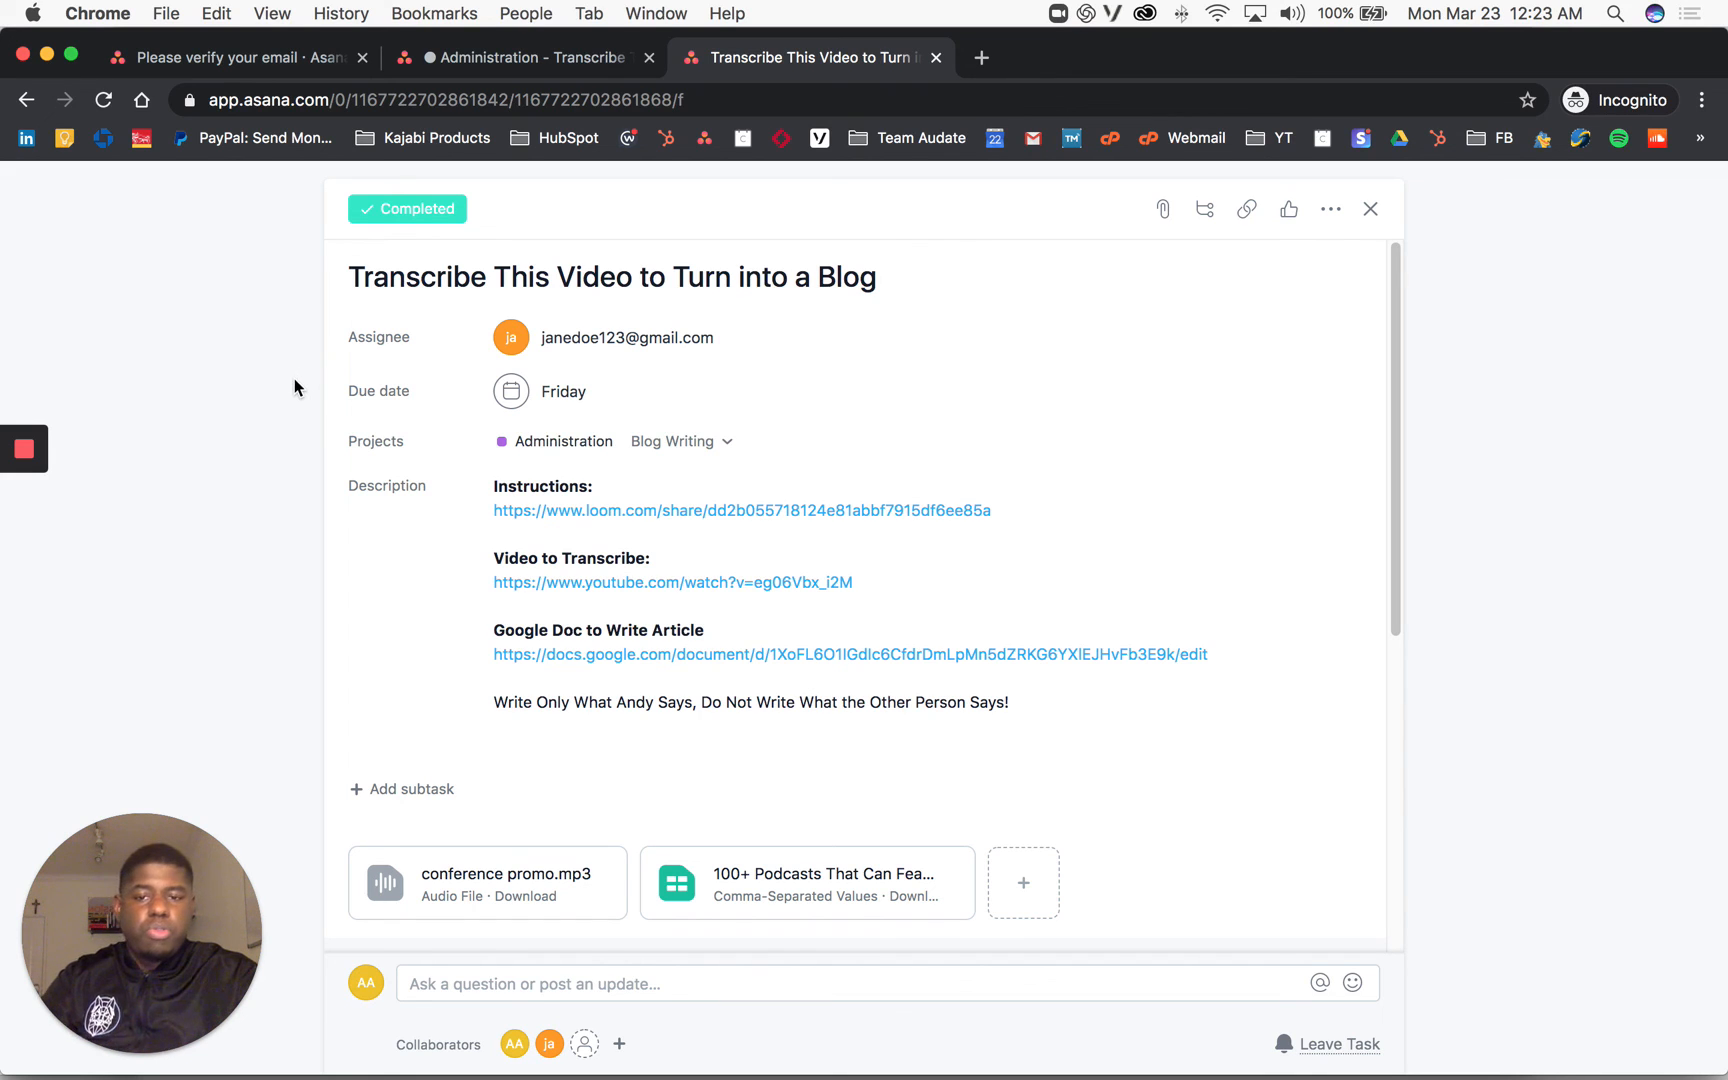
mouse_move(27, 463)
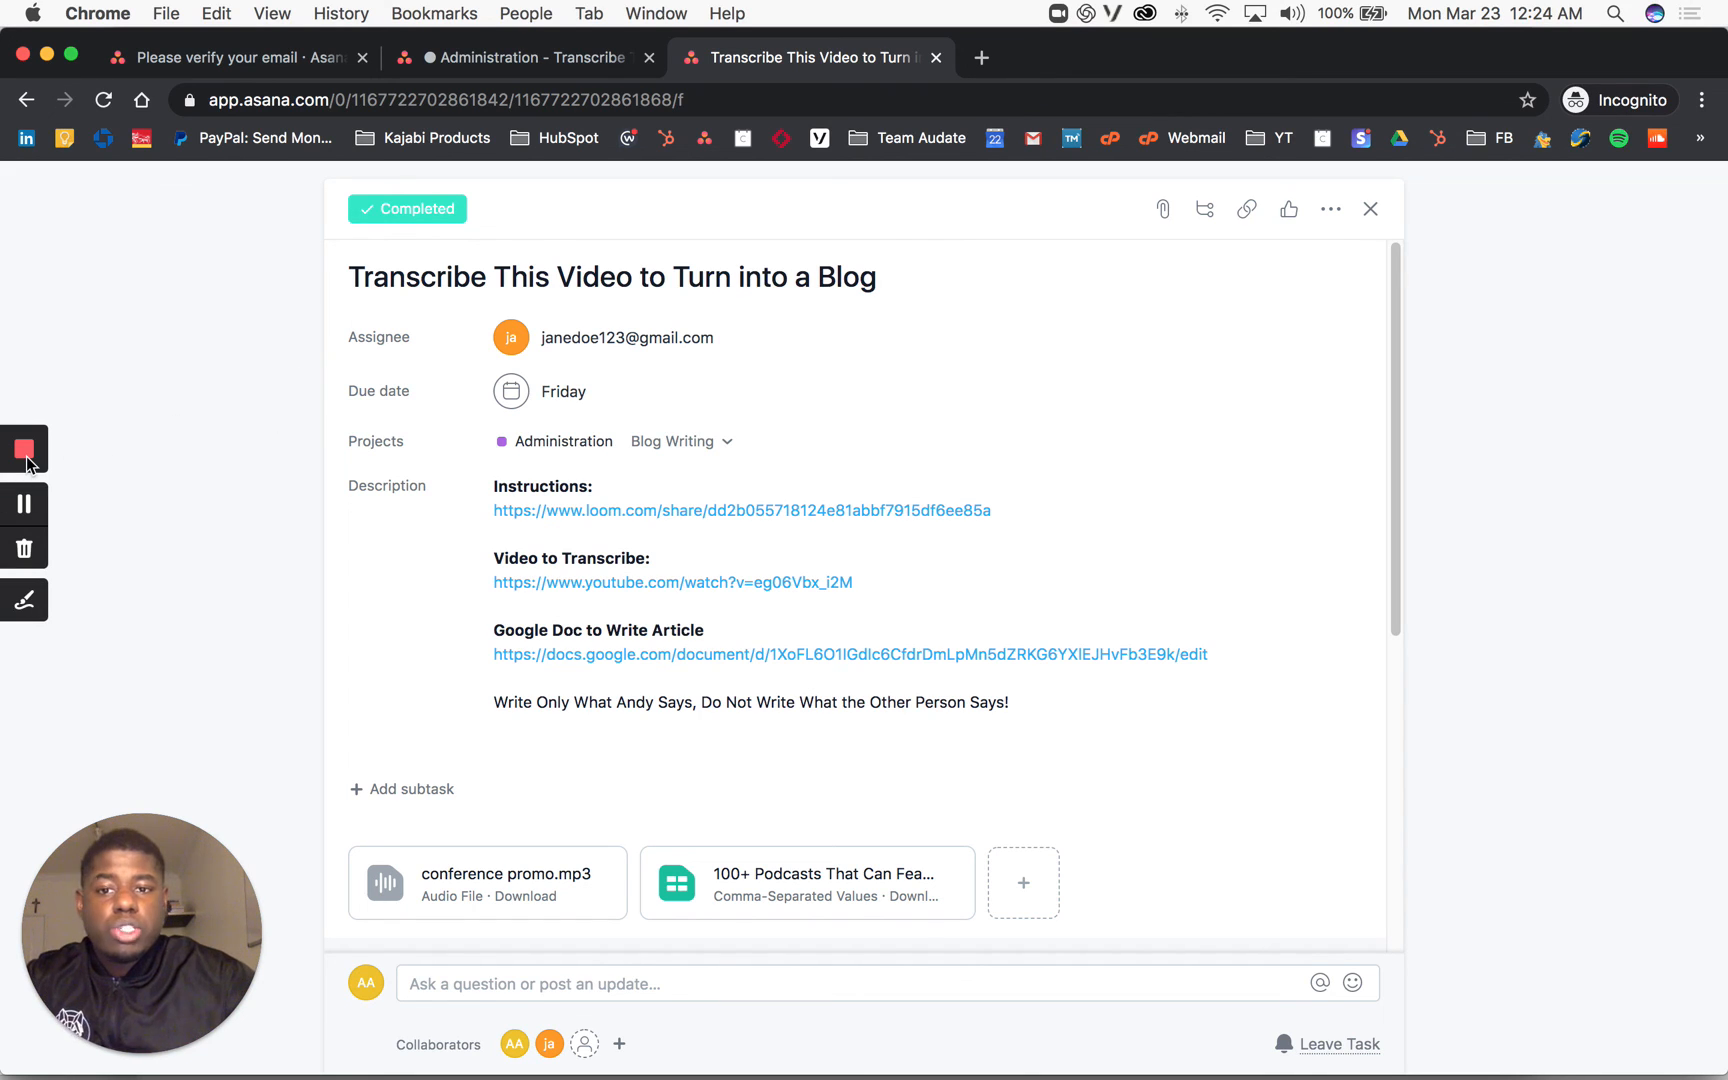